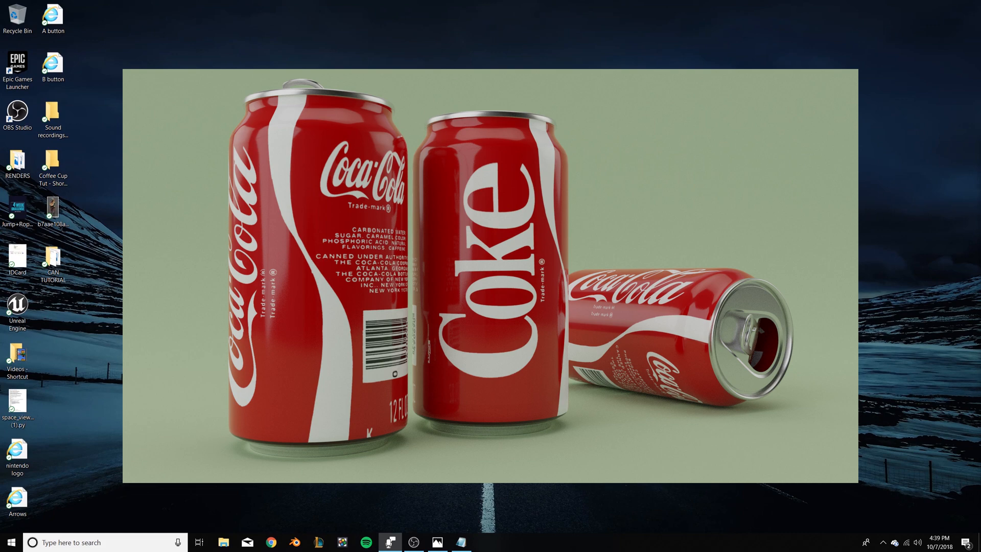
Open Blender and switch the render engine to Cycles Render.
left_click(295, 542)
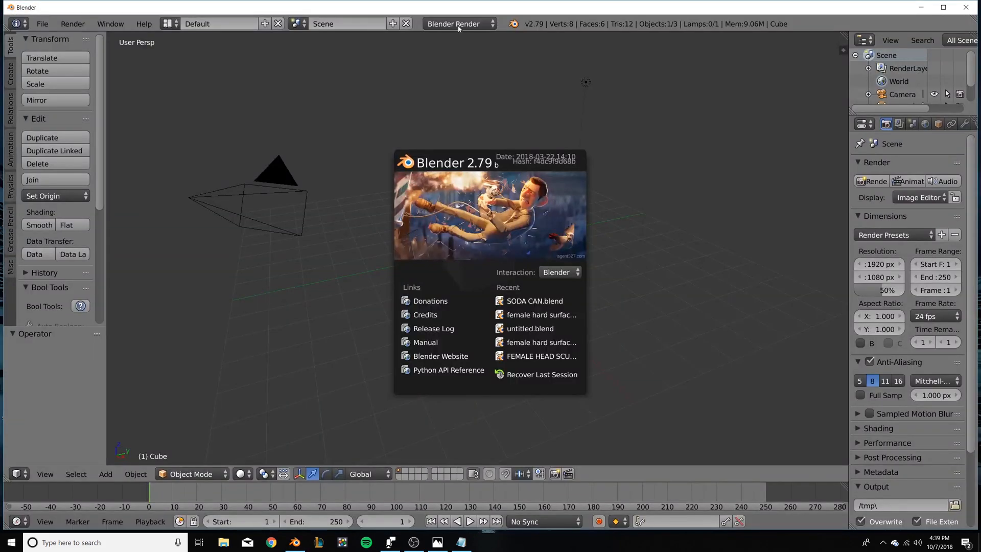
left_click(458, 27)
left_click(459, 24)
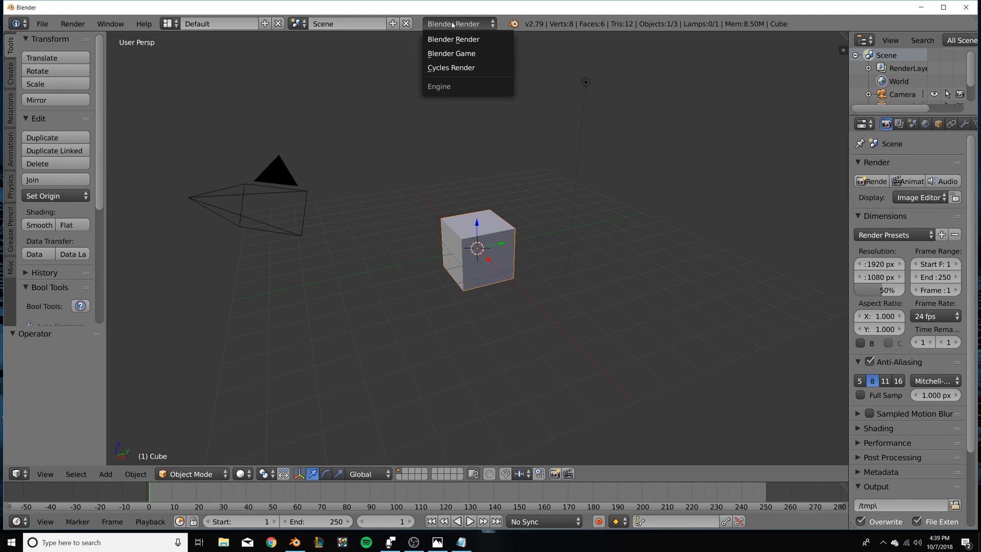
left_click(477, 70)
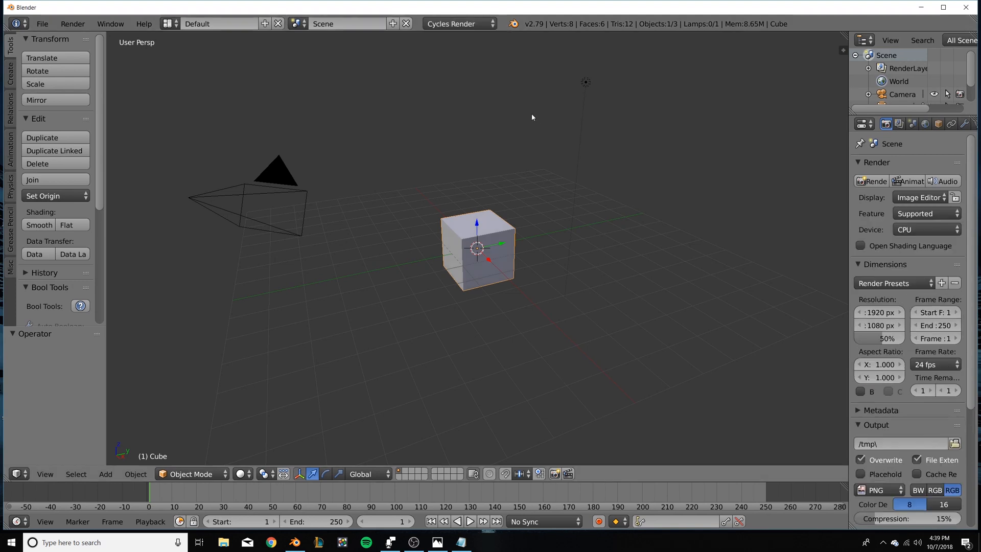
Delete the default cube from the scene.
key("x")
left_click(540, 248)
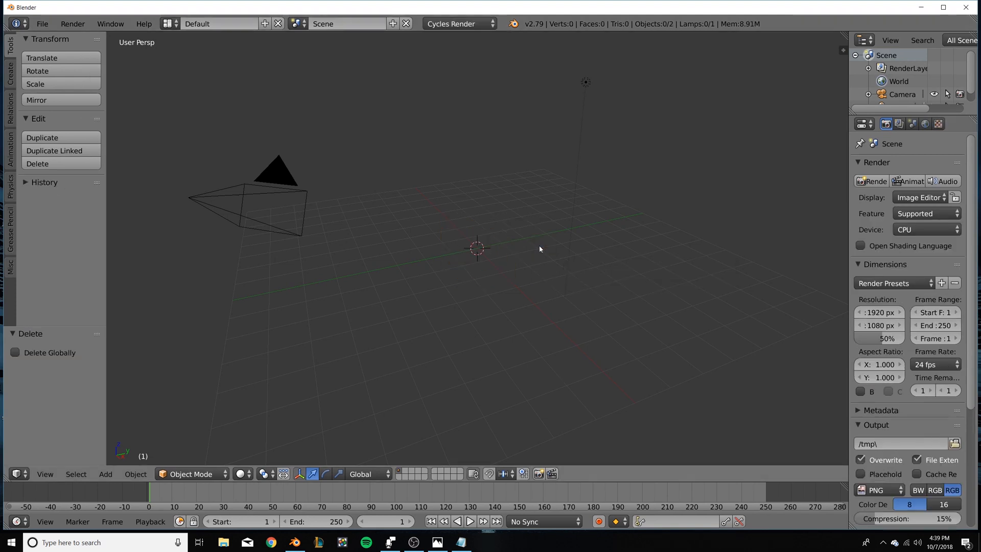
Enable background images for the 3D view and add an empty image slot.
key("n")
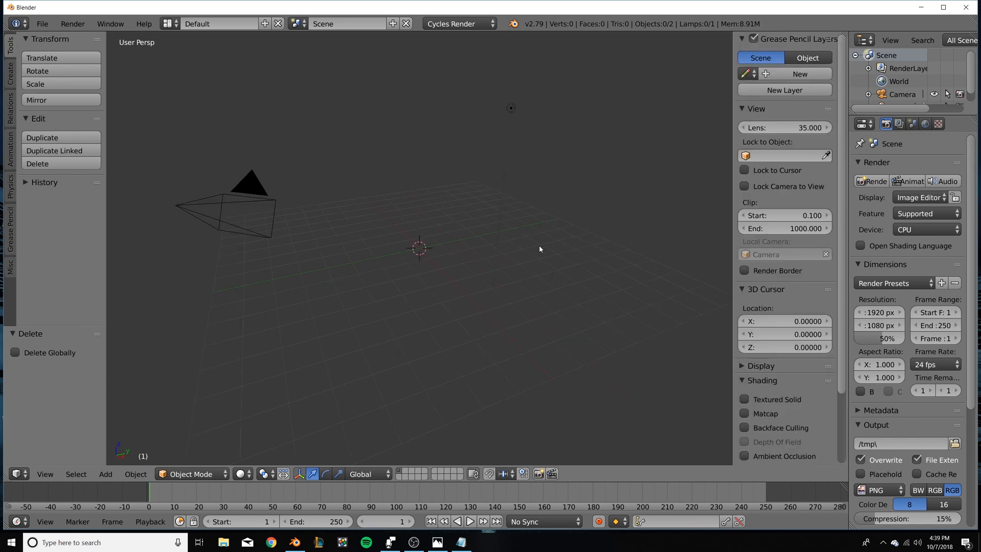
scroll(759, 229, "down", 4)
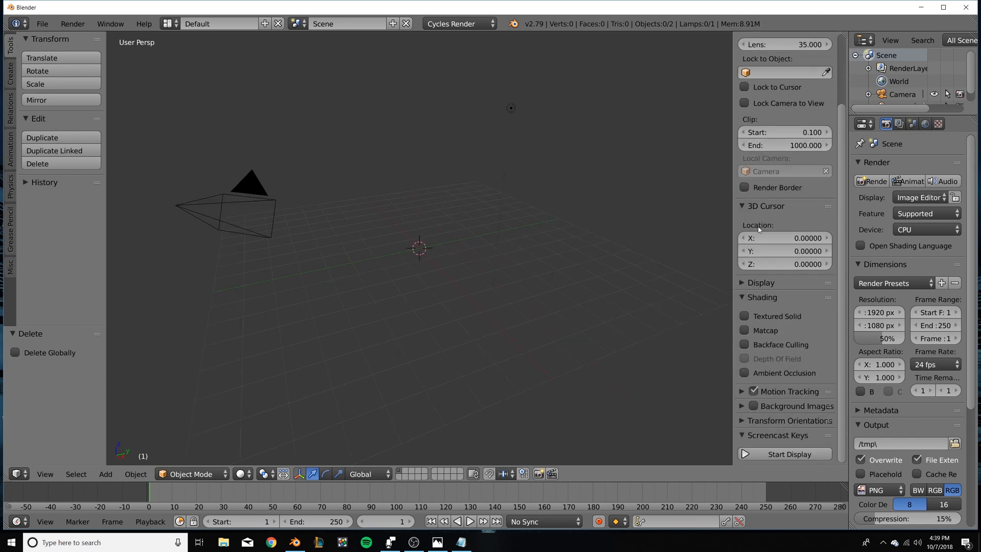
left_click(755, 408)
left_click(740, 406)
scroll(756, 404, "down", 1)
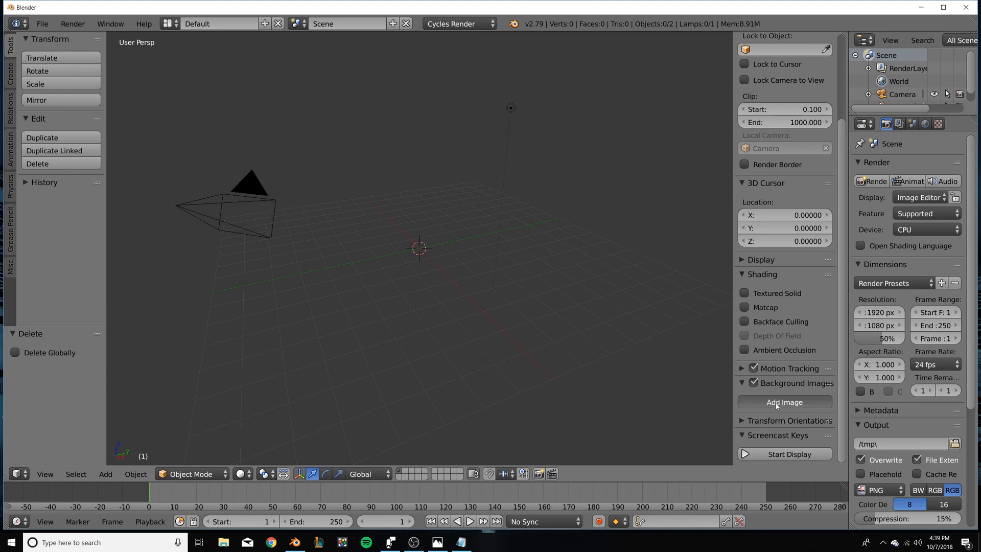
left_click(776, 403)
scroll(775, 403, "down", 3)
scroll(777, 403, "down", 1)
Load FRONT.jpg from the CAN TUTORIAL folder on the Desktop as the background image, browsing with thumbnails.
left_click(776, 403)
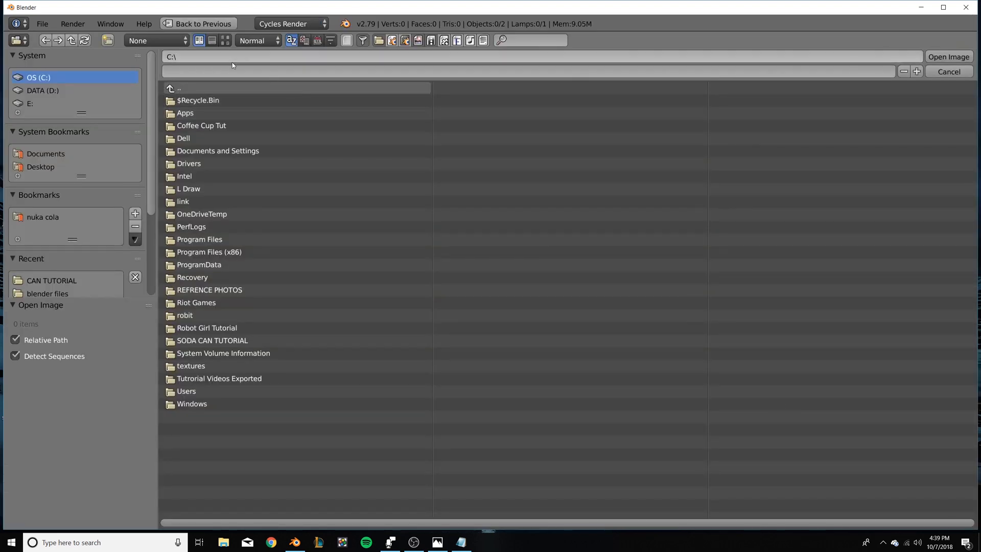
left_click(226, 41)
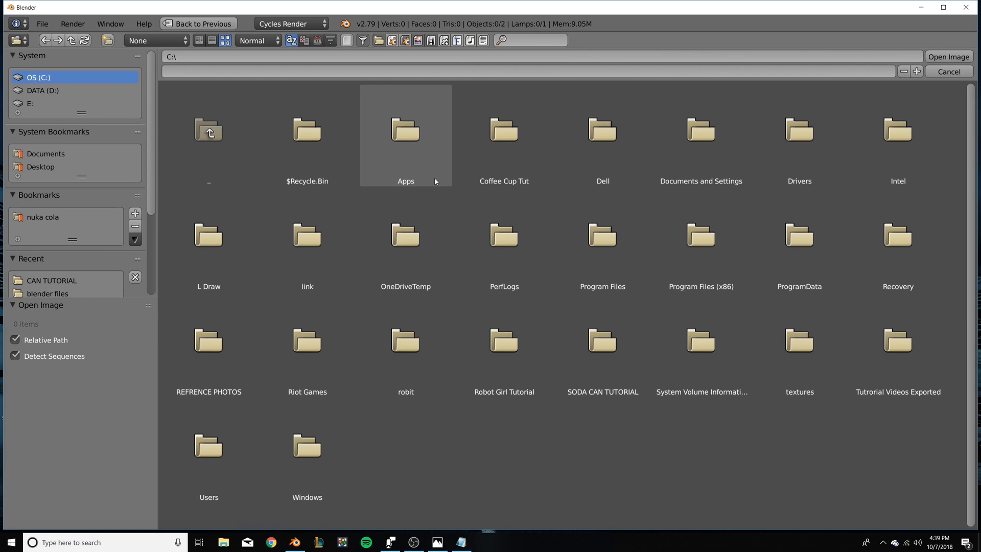
left_click(41, 167)
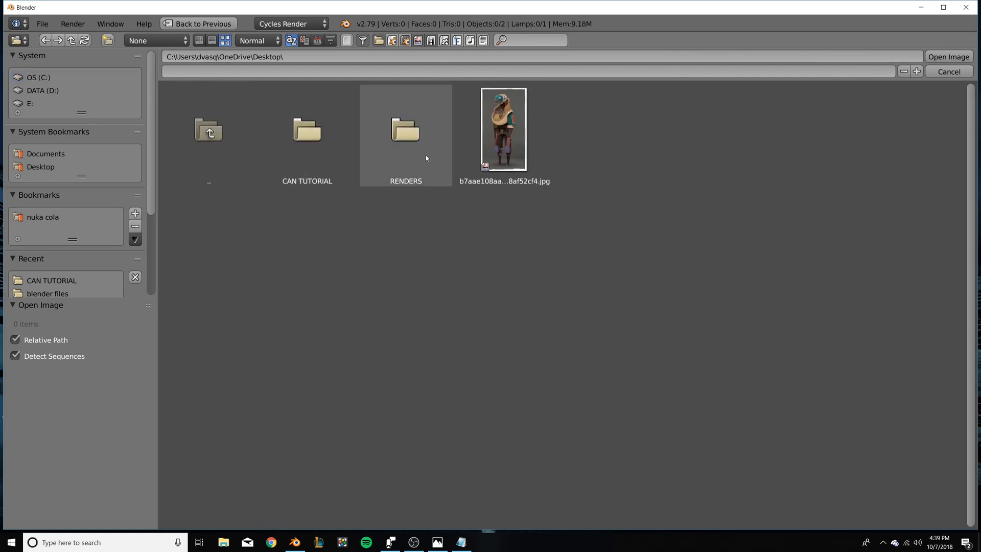
double_click(310, 144)
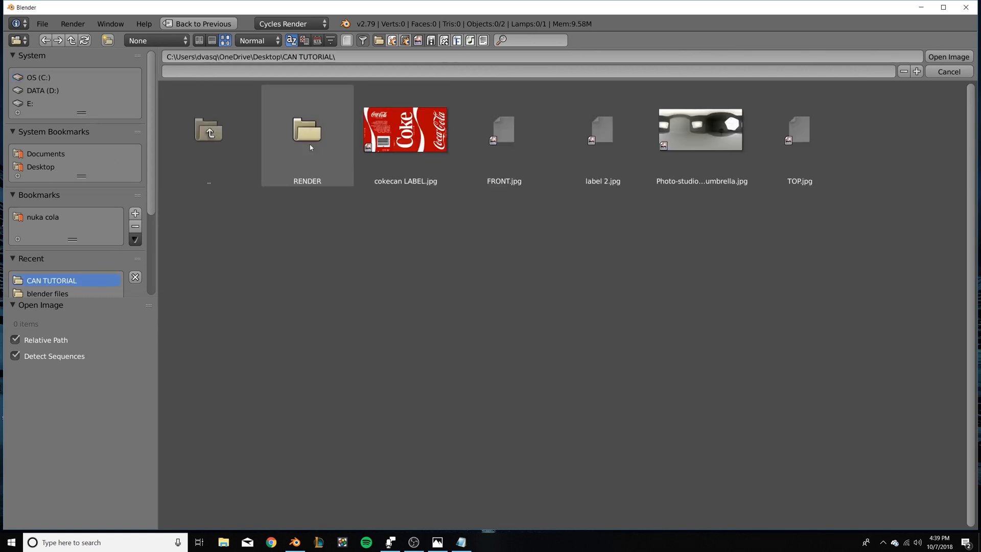
left_click(527, 152)
left_click(946, 56)
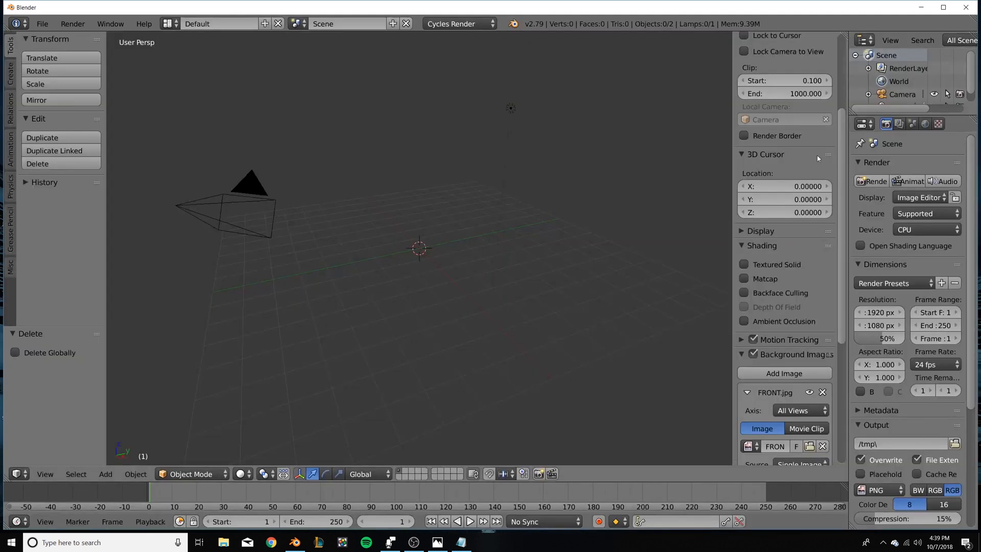
Restrict the FRONT.jpg background image to the Front axis and check it in the front and side views.
key("KP_1")
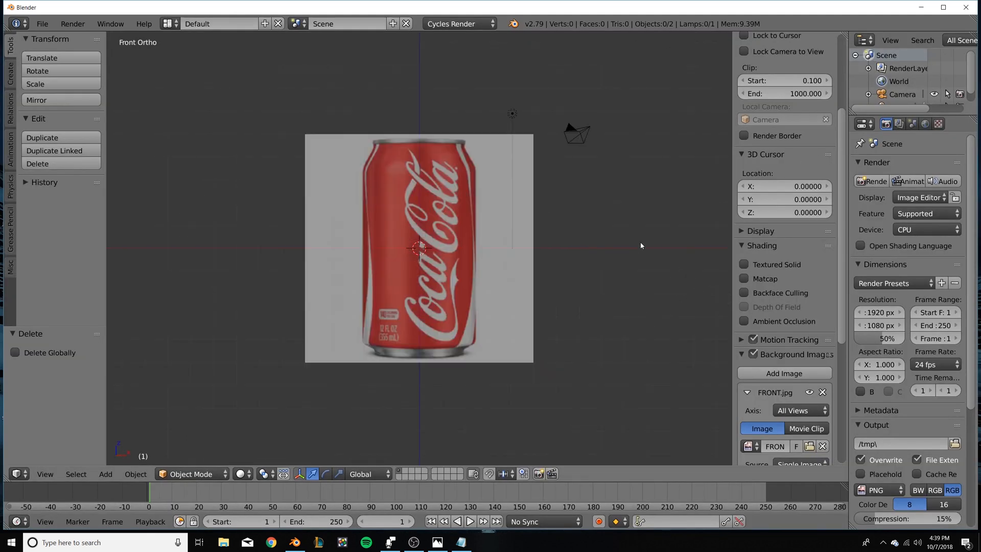
scroll(641, 246, "up", 2)
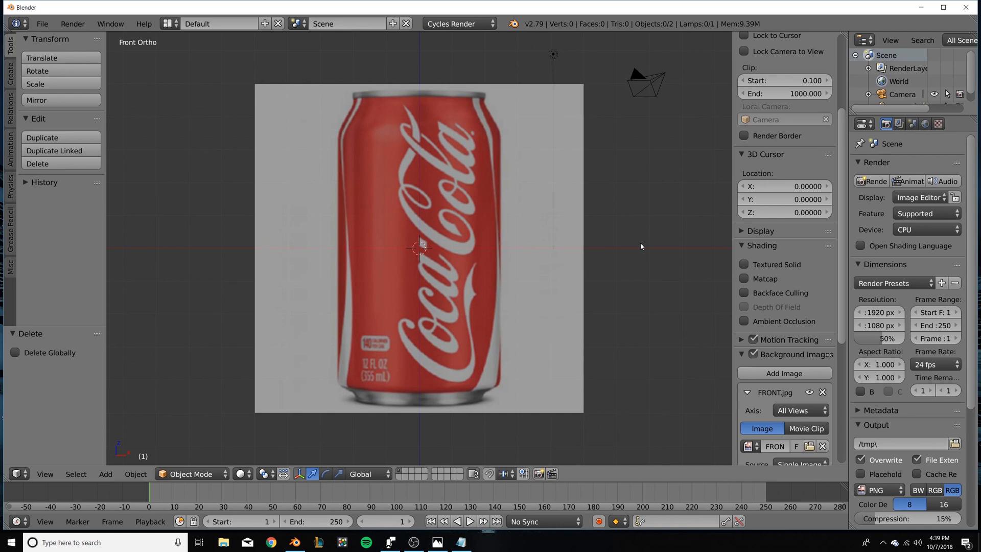
scroll(779, 392, "down", 3)
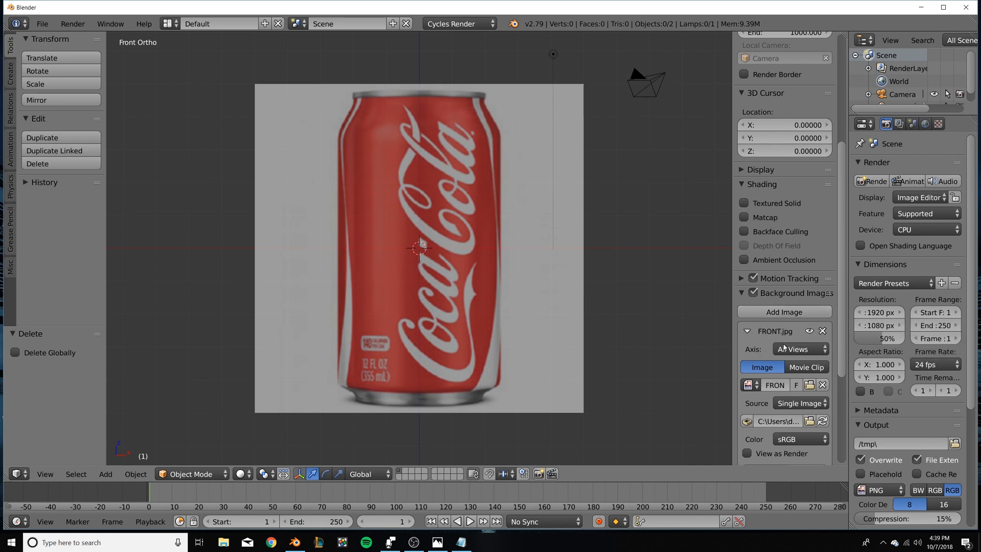
left_click(798, 349)
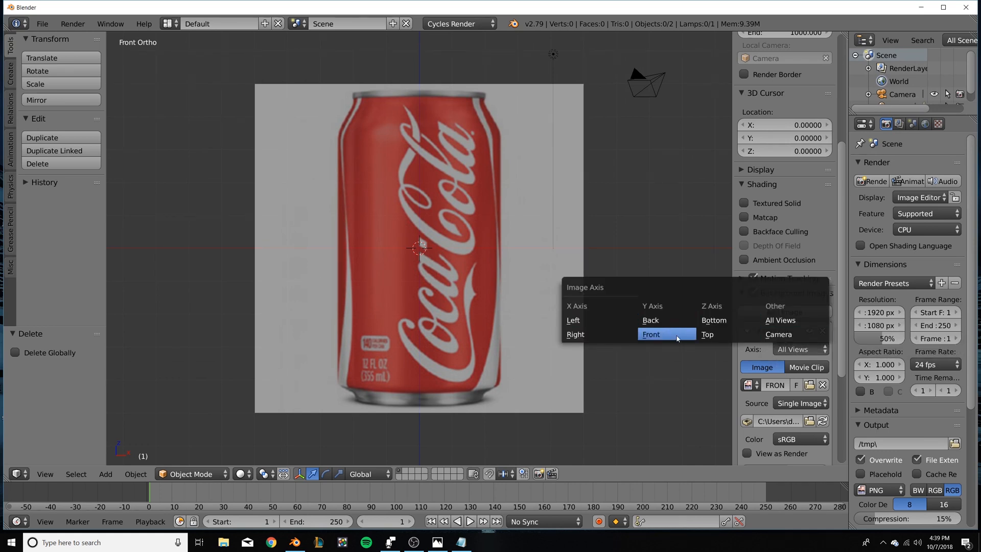
left_click(654, 334)
key("KP_3")
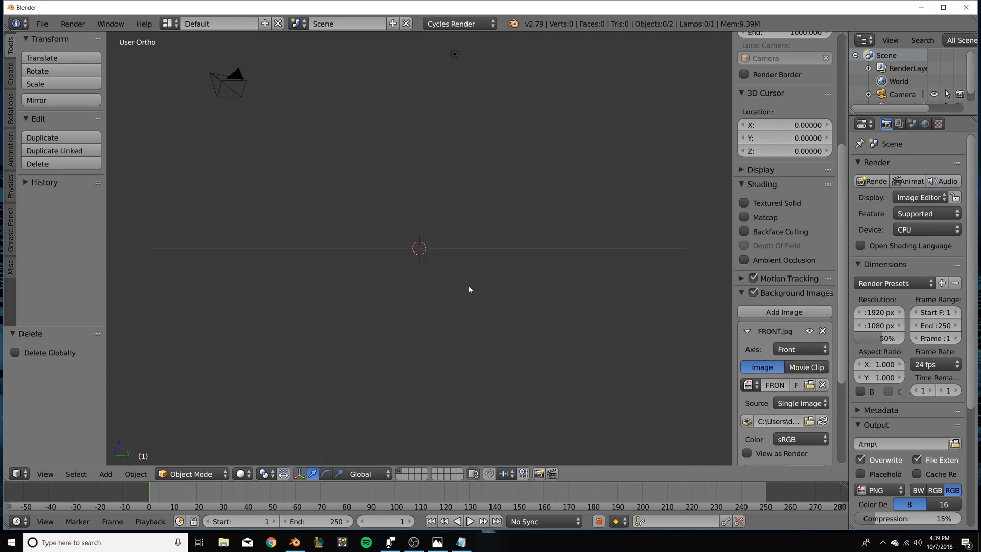
key("KP_1")
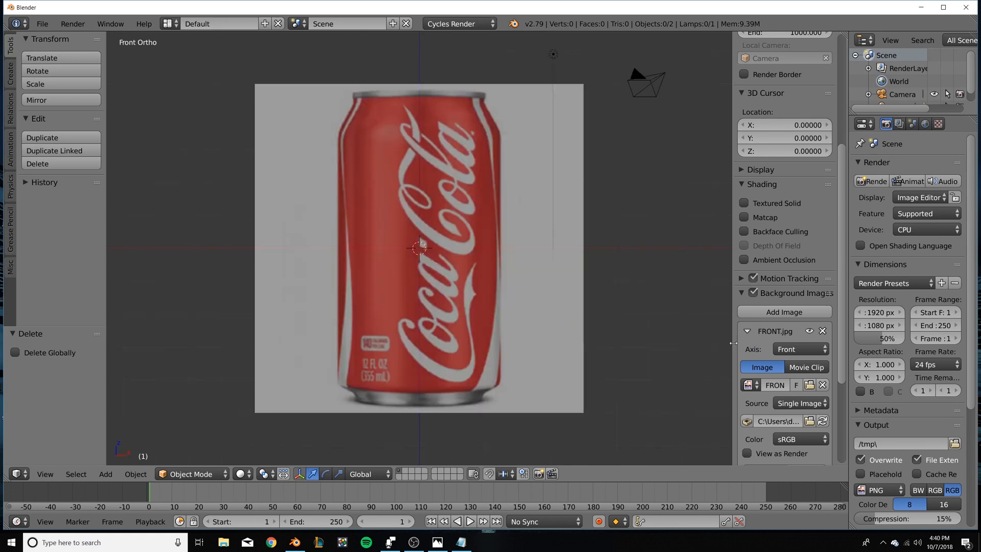
Collapse the FRONT.jpg settings and add a second background image slot with its axis set to Top.
left_click(746, 332)
left_click(785, 312)
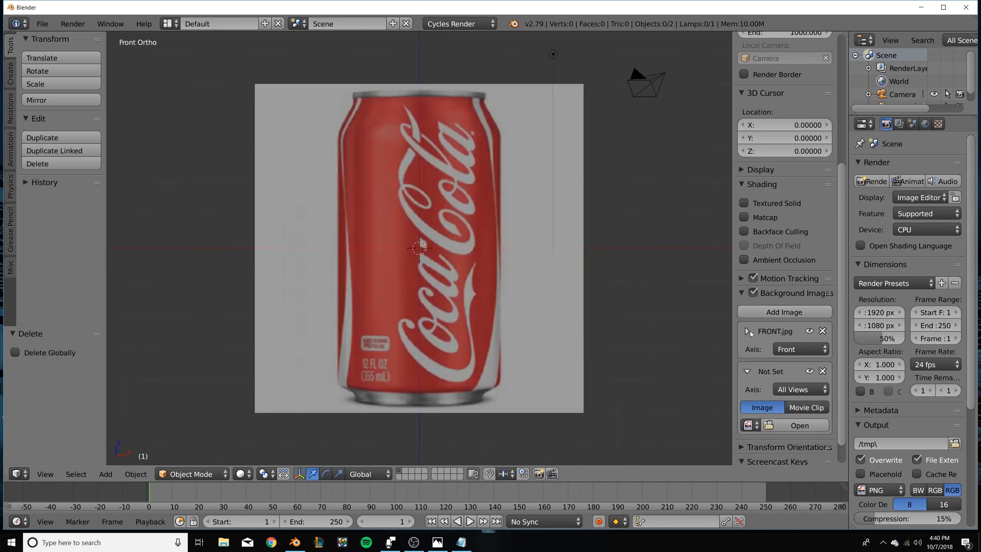
left_click(804, 389)
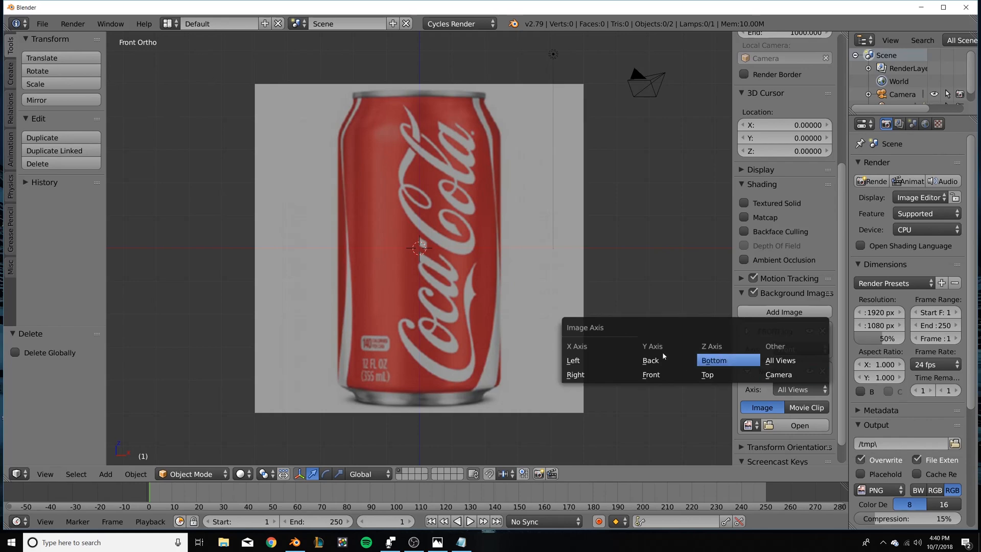
left_click(710, 374)
Load TOP.jpg from the CAN TUTORIAL folder into the second background slot and show it in top view.
left_click(799, 425)
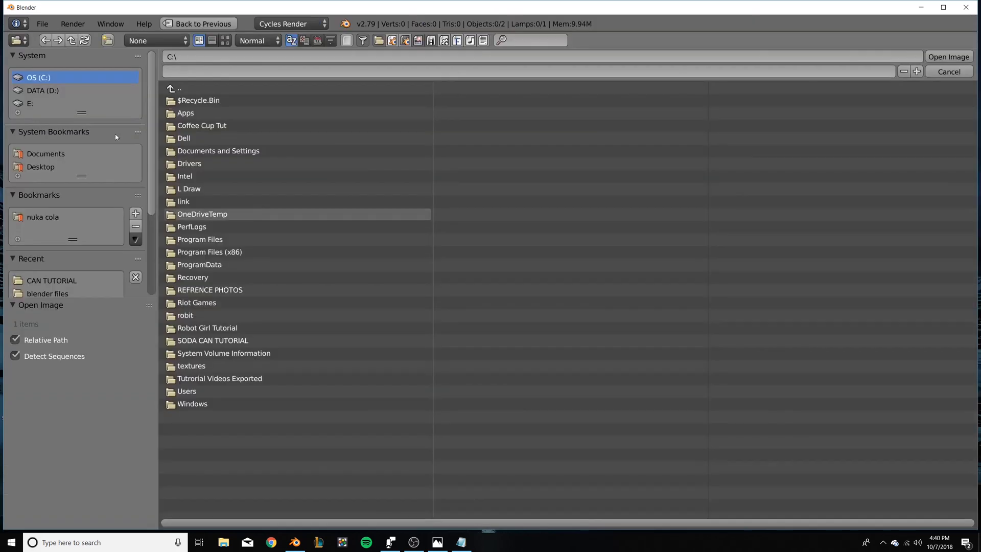
left_click(41, 167)
left_click(225, 100)
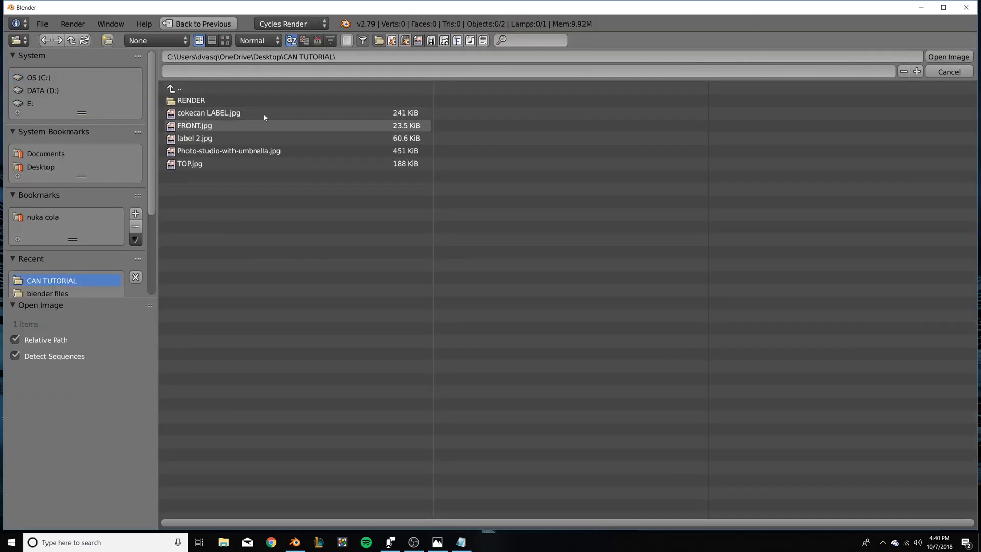
left_click(225, 40)
left_click(800, 130)
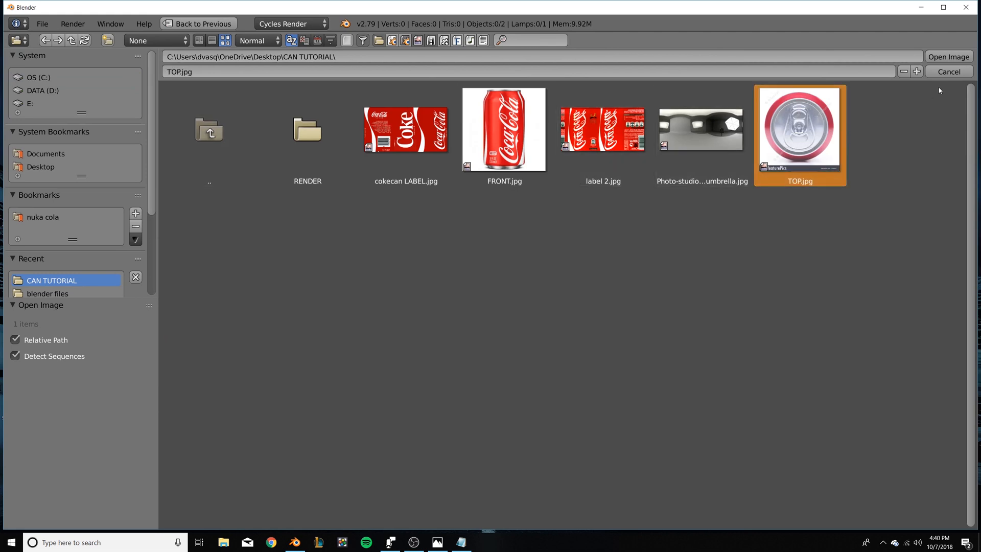
left_click(945, 57)
key("KP_7")
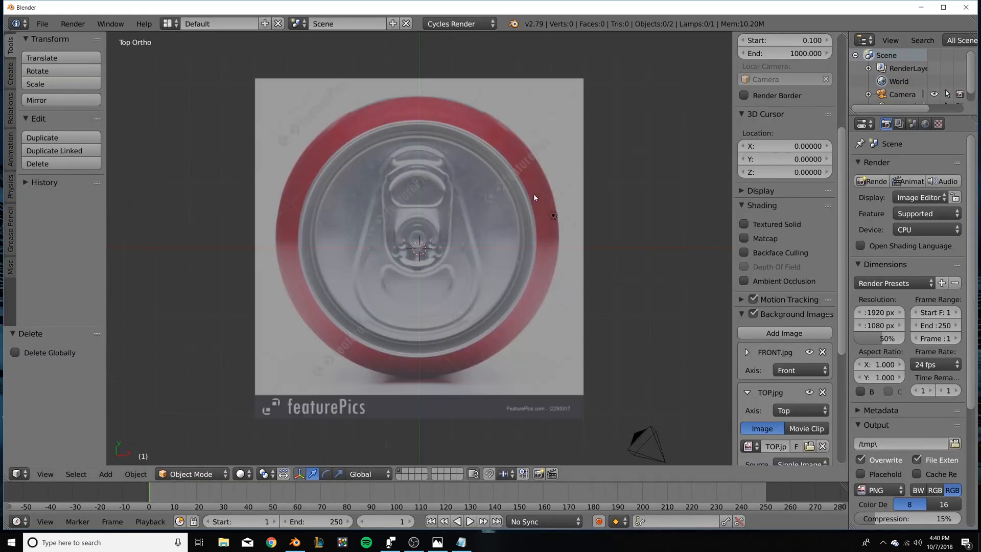
Set the TOP.jpg background image's axis to All Views and overlay it on the can in front view.
scroll(785, 368, "down", 3)
left_click(786, 367)
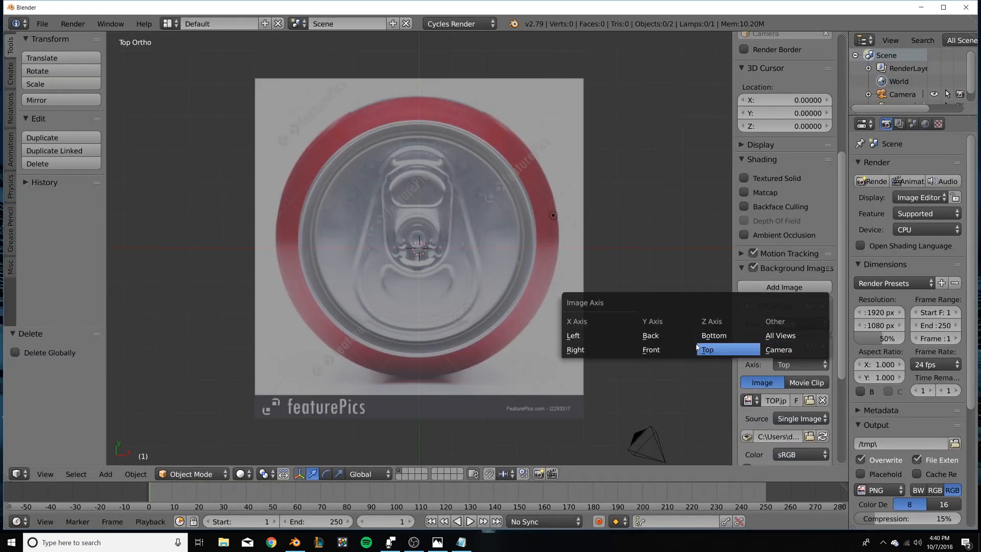
left_click(792, 338)
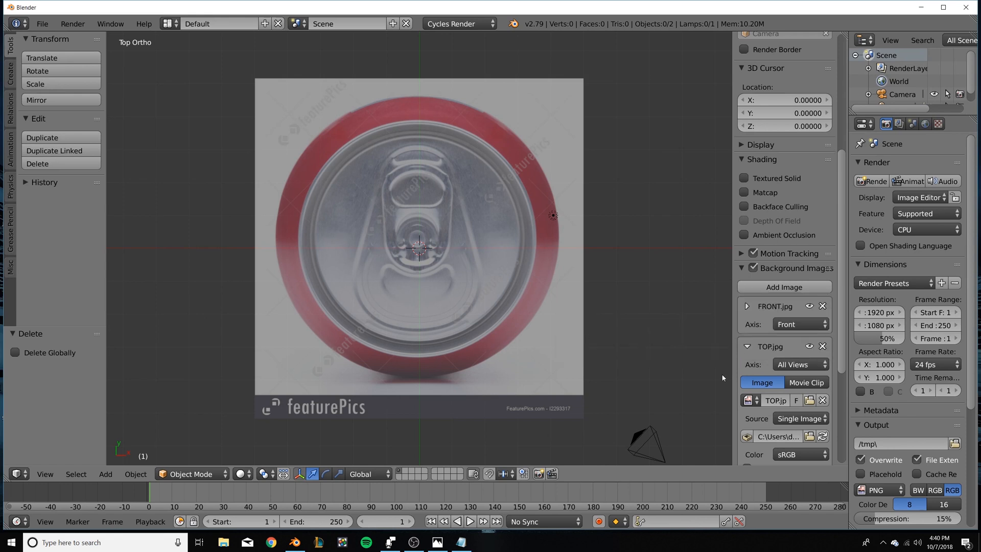
key("KP_1")
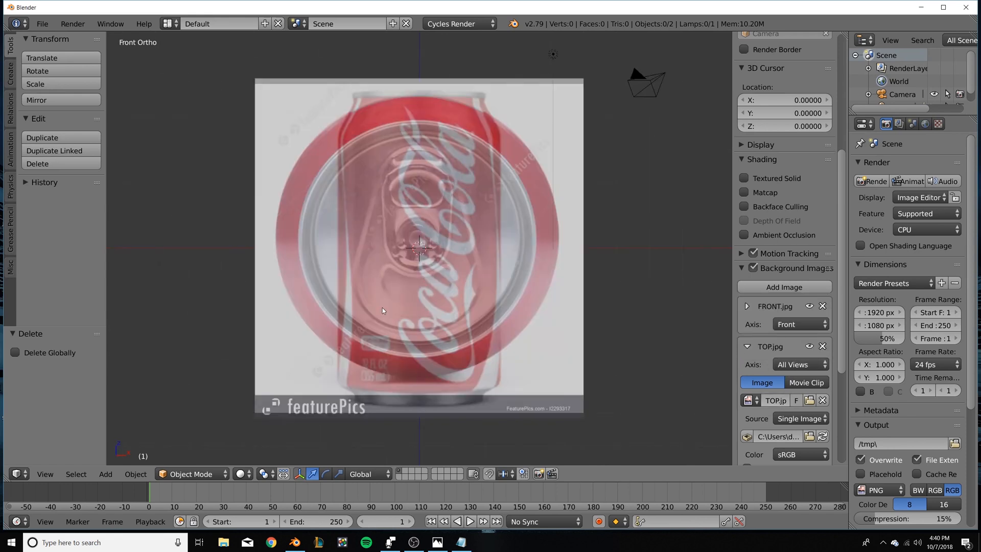
Reduce the TOP.jpg background image's size to 5.8 to match the can's width in the front reference.
scroll(807, 389, "down", 5)
scroll(807, 389, "down", 3)
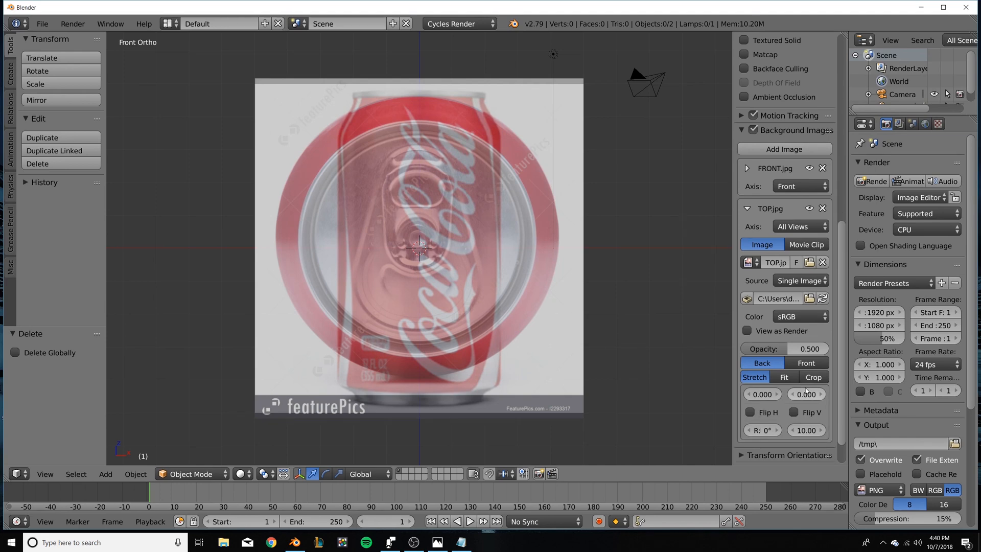
left_click_drag(805, 432, 764, 432)
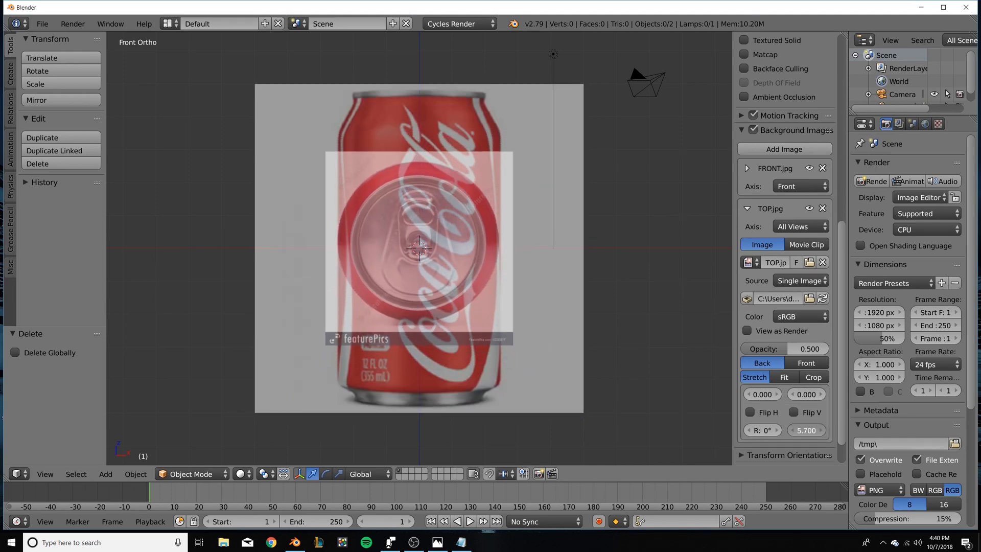
scroll(458, 265, "up", 4)
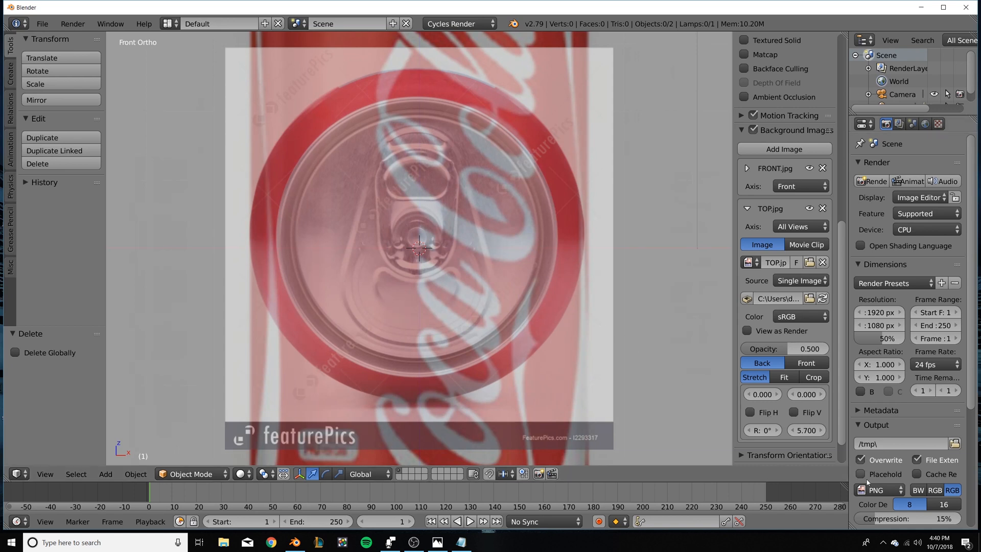
left_click(822, 431)
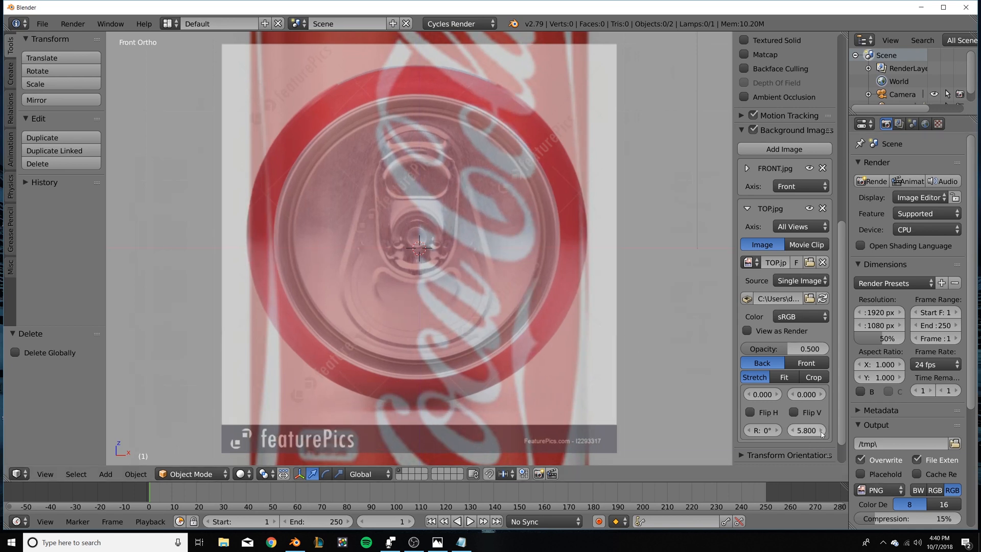
Set the TOP.jpg background image's X offset to 0.02 to align it with the can's sides.
left_click(777, 395)
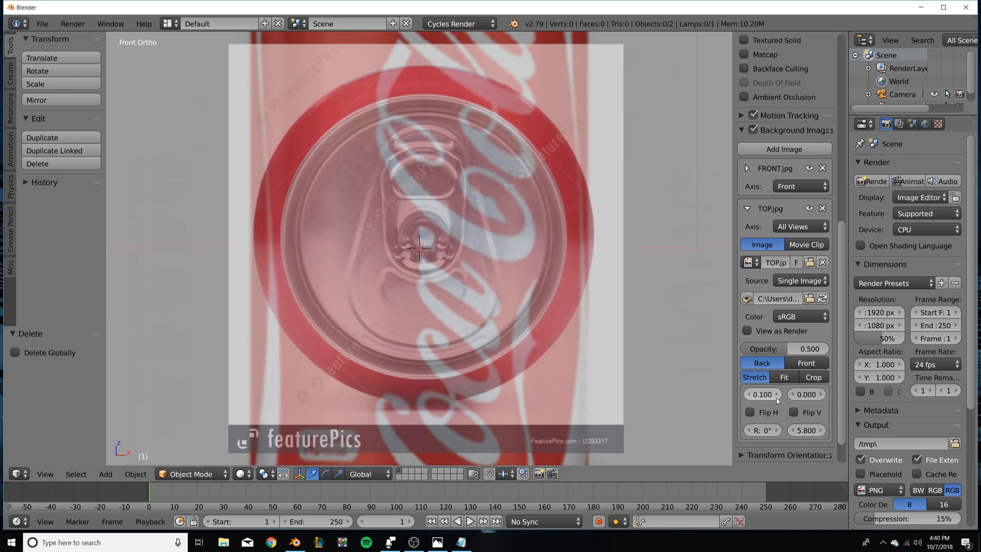
left_click(747, 394)
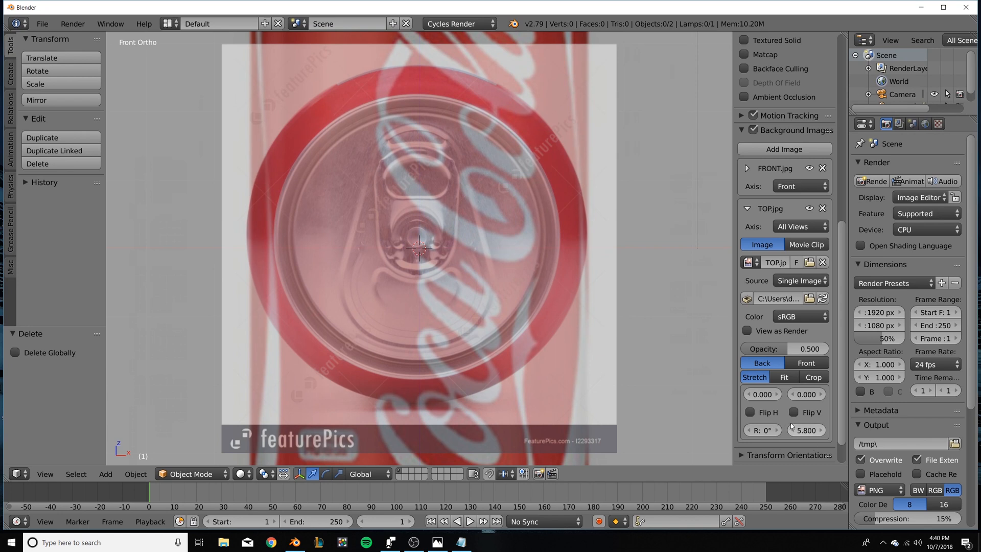
left_click(765, 395)
type(".0")
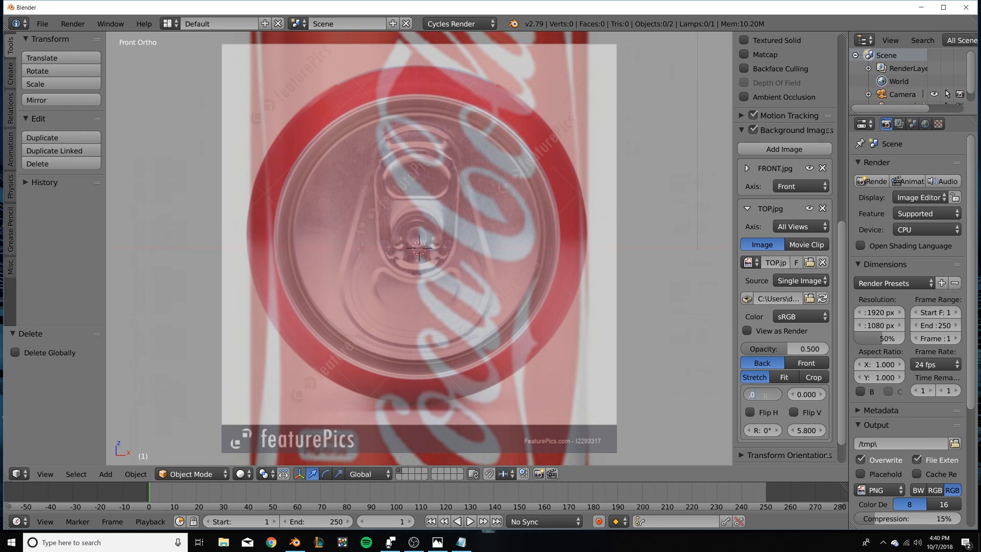
type("1")
key("Return")
left_click(766, 397)
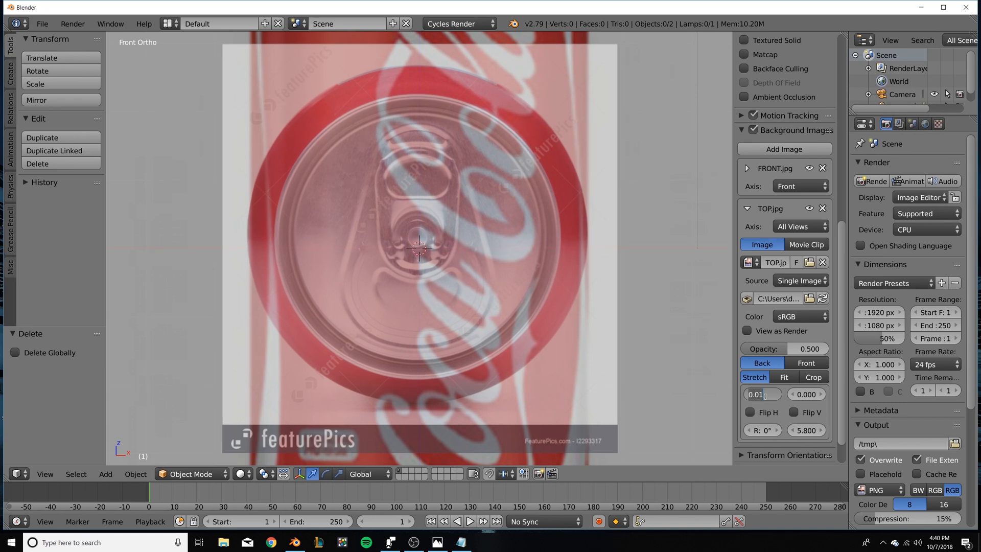
left_click(765, 397)
key("Return")
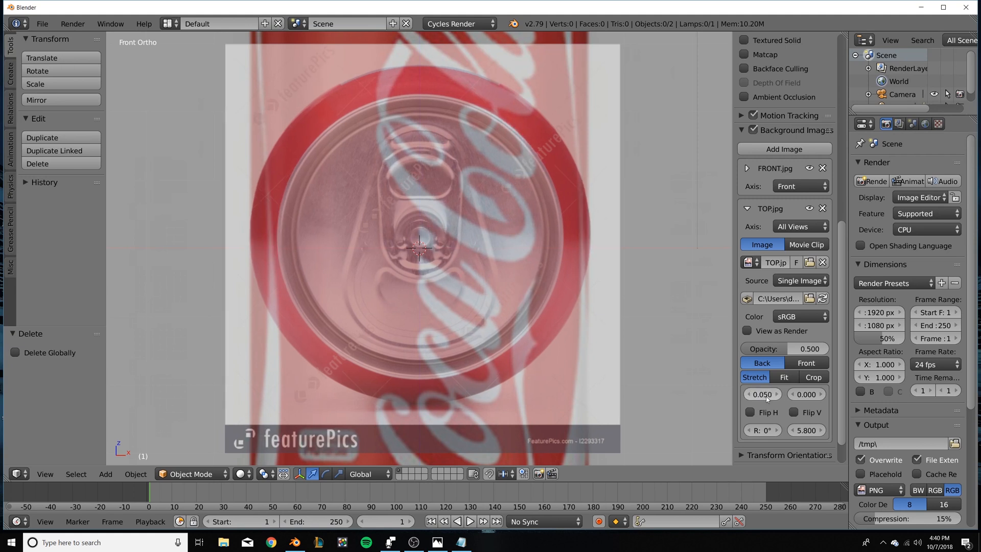
key("Return")
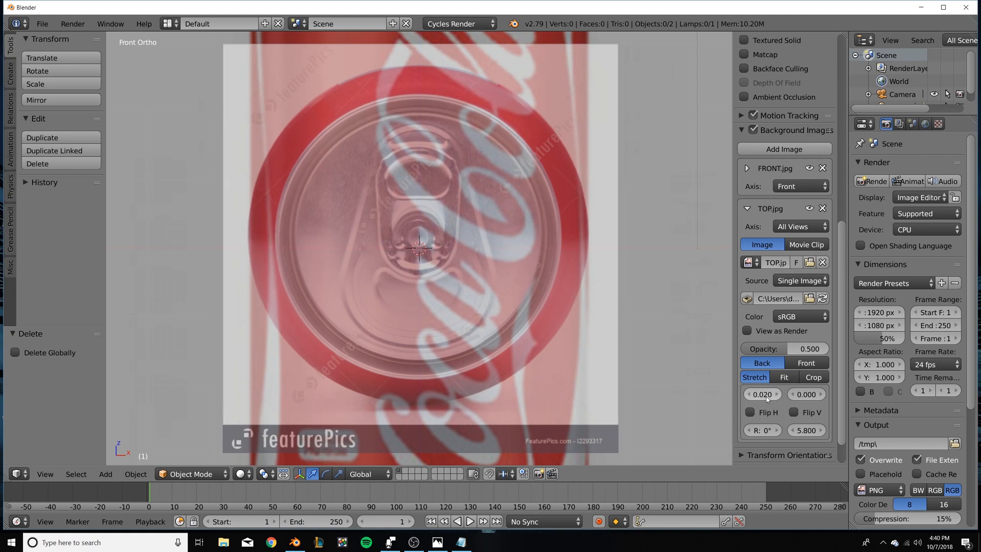
Set the TOP.jpg background image's size to 5.75.
left_click(804, 433)
type("75")
key("Return")
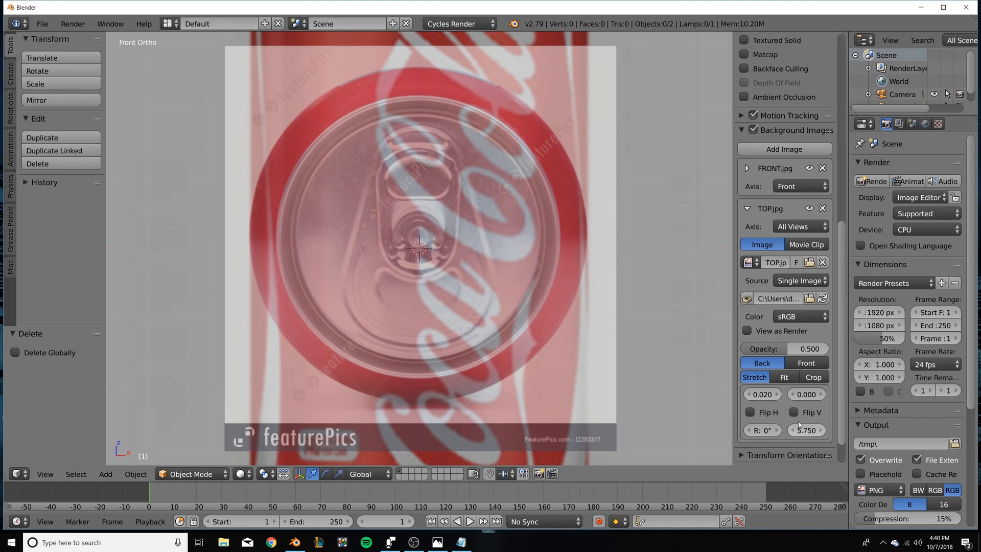
Set the TOP.jpg background image's axis to Top and collapse the background image settings.
left_click(744, 209)
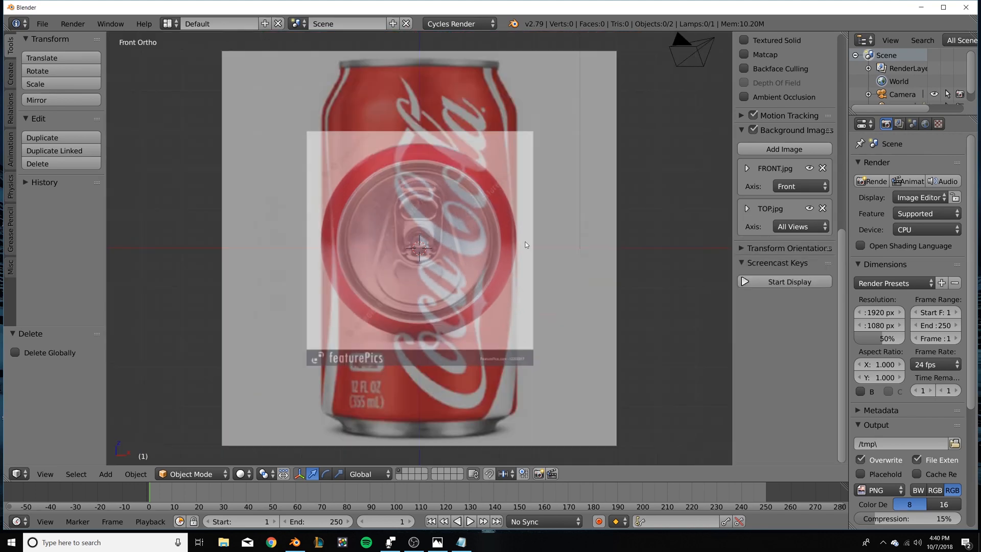
left_click(746, 209)
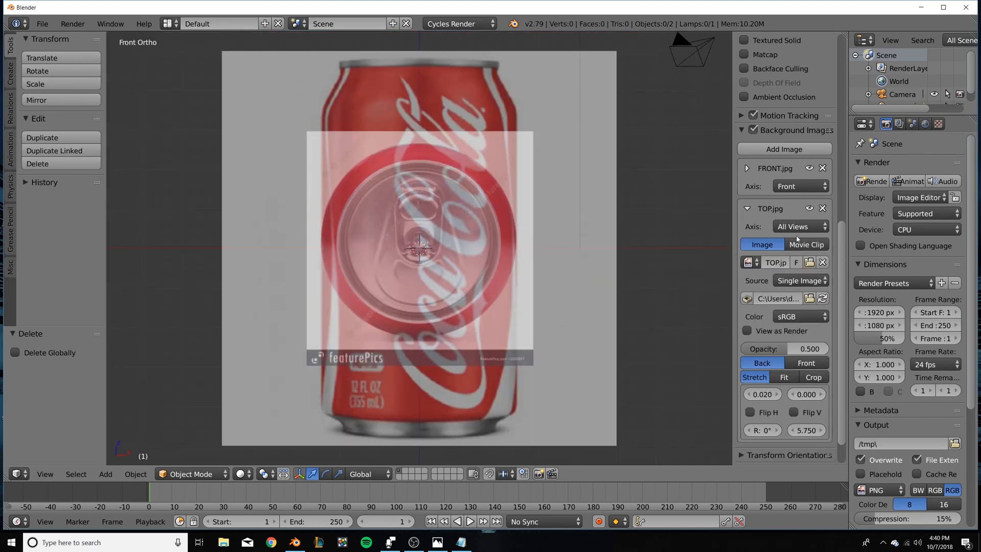
left_click(800, 226)
left_click(714, 212)
scroll(744, 250, "up", 6)
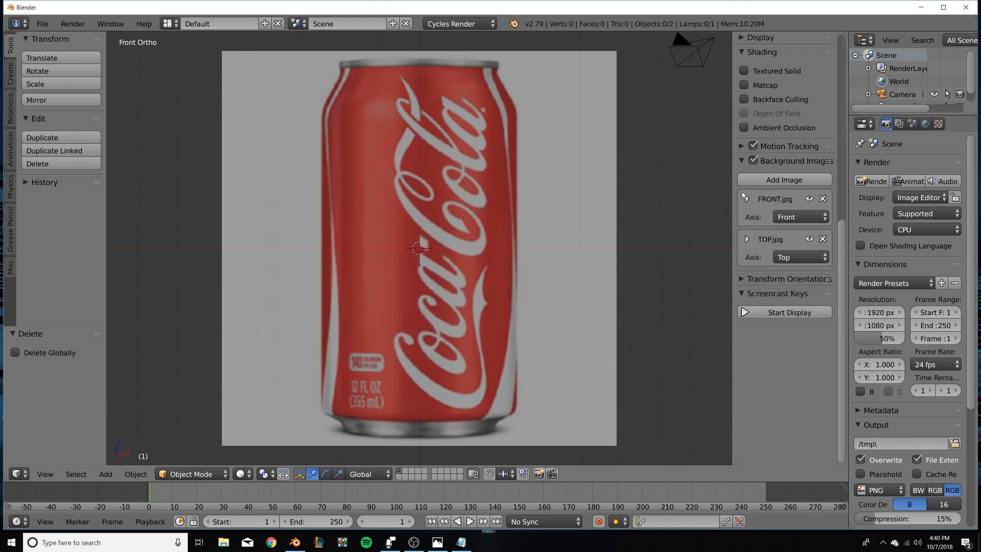
left_click(742, 284)
Add a cylinder mesh over the can in the front view.
scroll(569, 237, "up", 2)
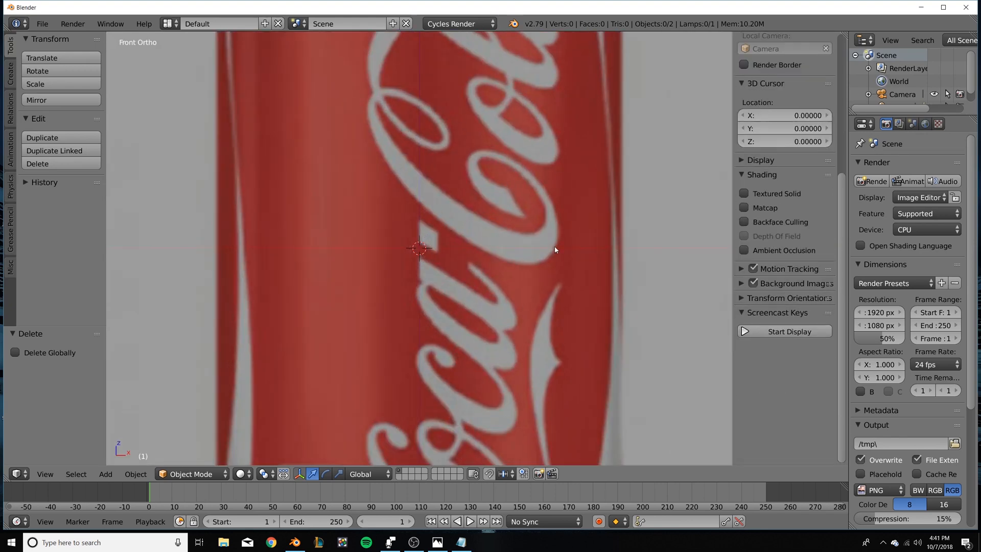
scroll(554, 246, "down", 5)
key("shift+a")
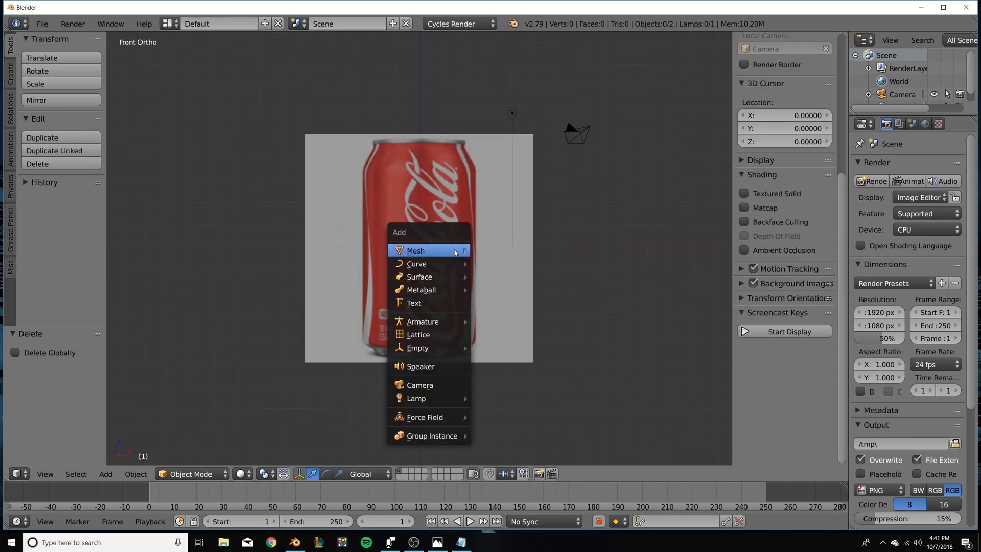
mouse_move(455, 250)
left_click(516, 313)
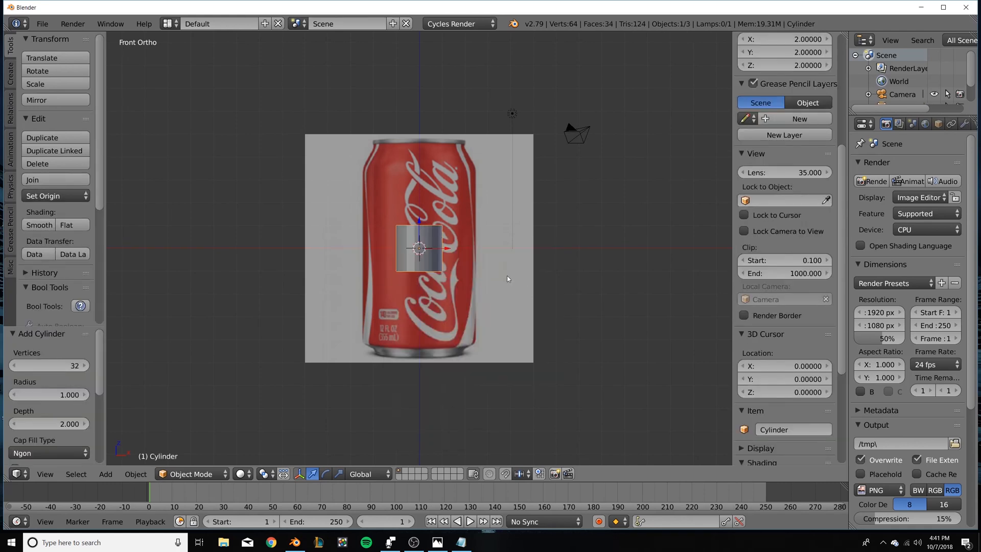
Scale the cylinder uniformly by about 2.446 to the can's width, then along Z by about 1.473.
key("s")
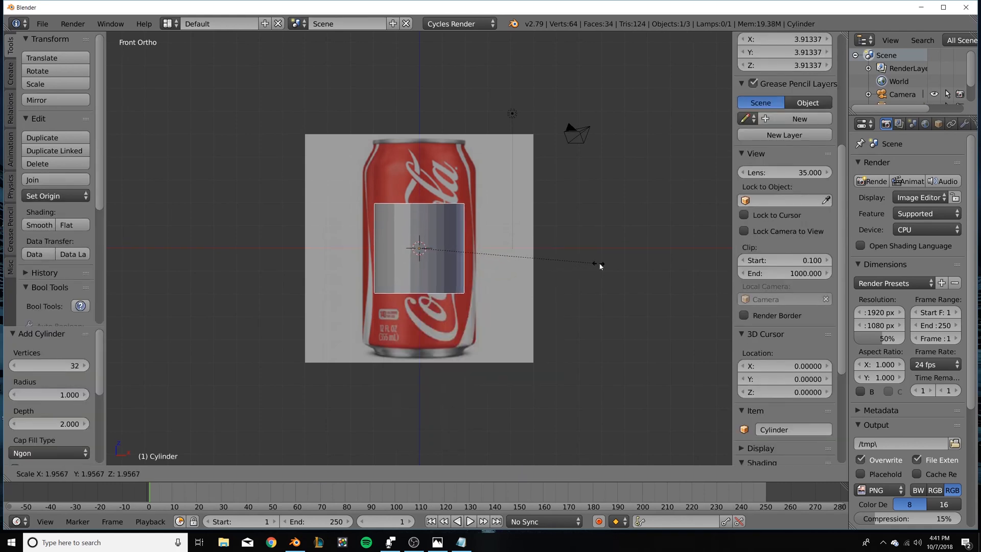
left_click(643, 253)
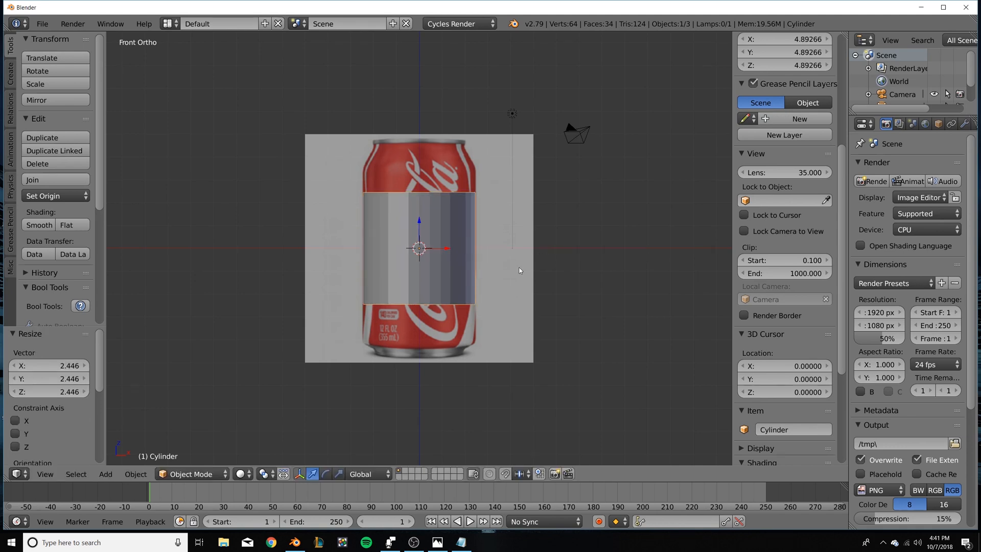
key("s")
key("z")
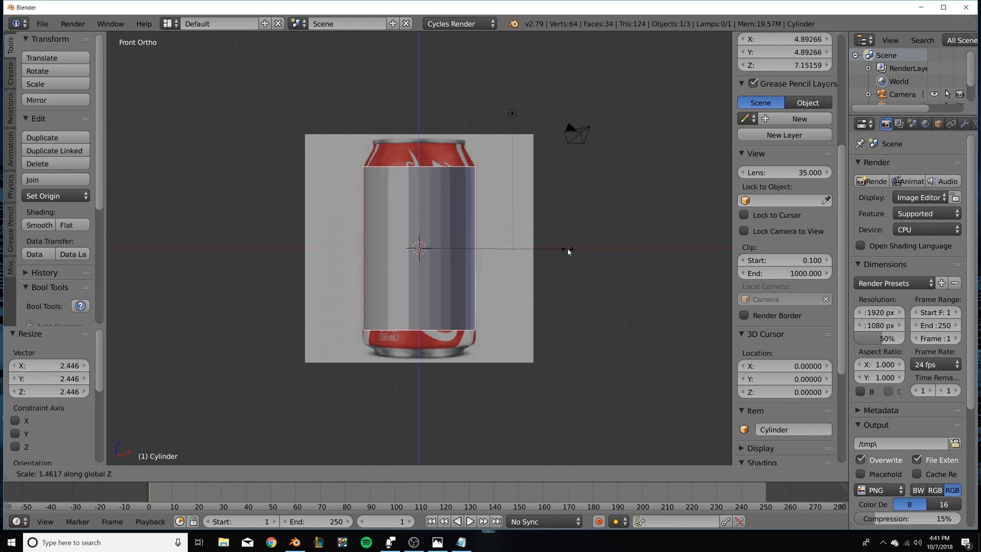
left_click(570, 250)
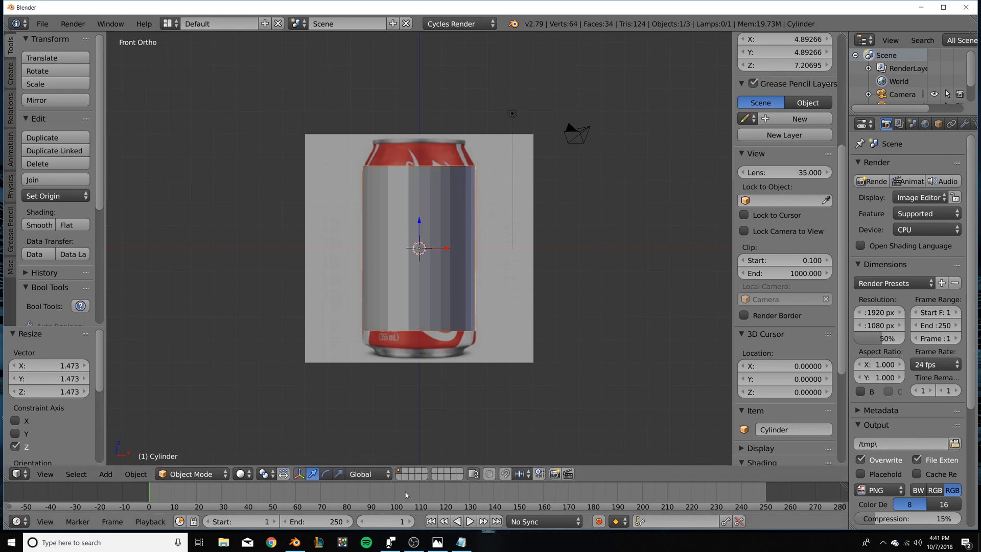
Select the cylinder's bottom face in Edit Mode and move it down to the lower end of the can's straight side.
key("Tab")
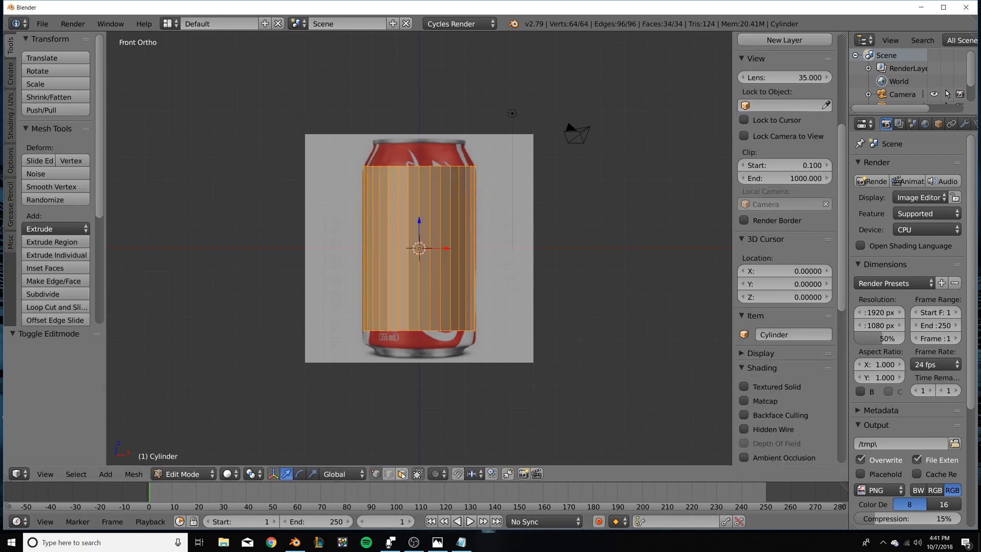
left_click(402, 475)
middle_click_drag(426, 419, 432, 400)
left_click(421, 332)
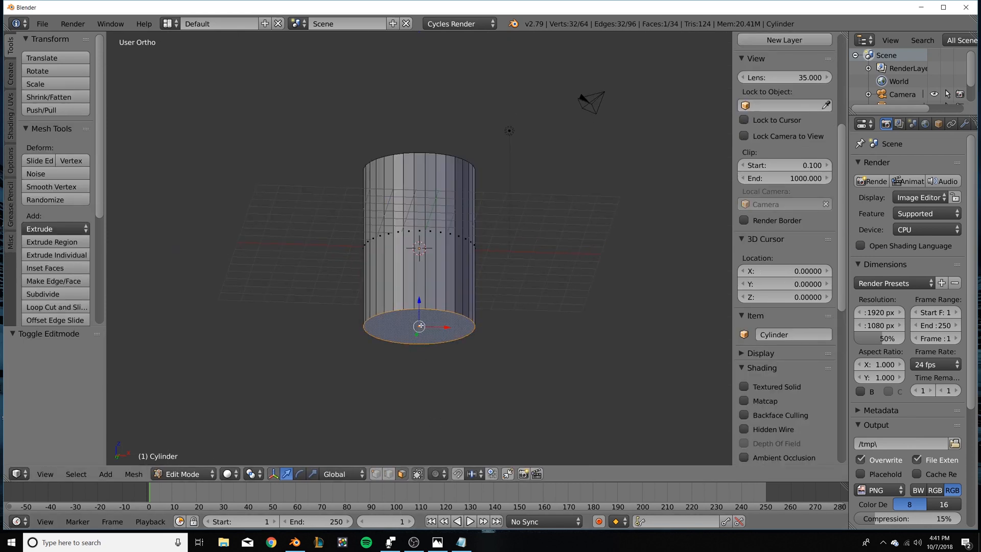
key("KP_1")
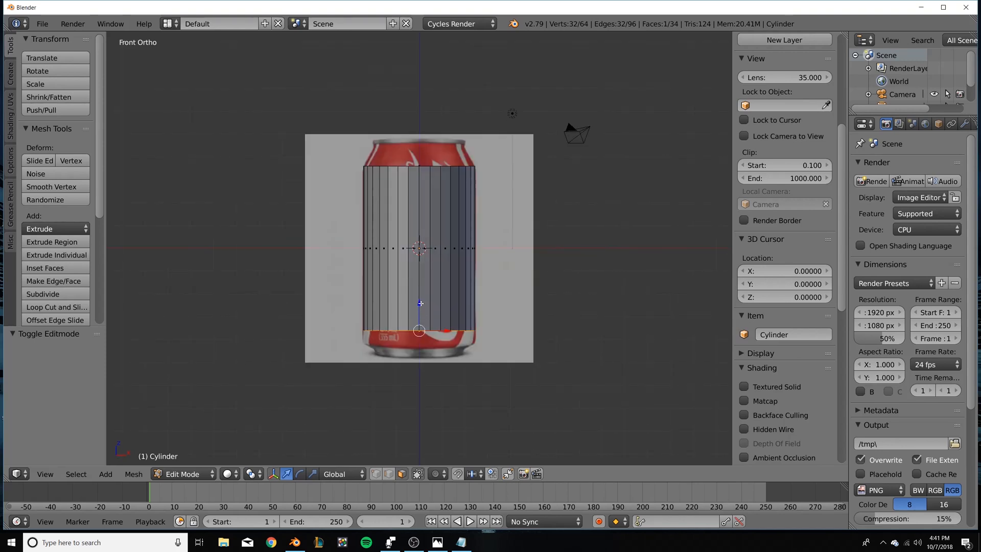
left_click_drag(421, 303, 423, 314)
Extrude the bottom face about 0.245 down along Z and scale it to about 0.81 for the can's lower taper.
middle_click_drag(447, 352, 452, 292, "shift")
scroll(452, 292, "up", 2)
key("e")
right_click(452, 293)
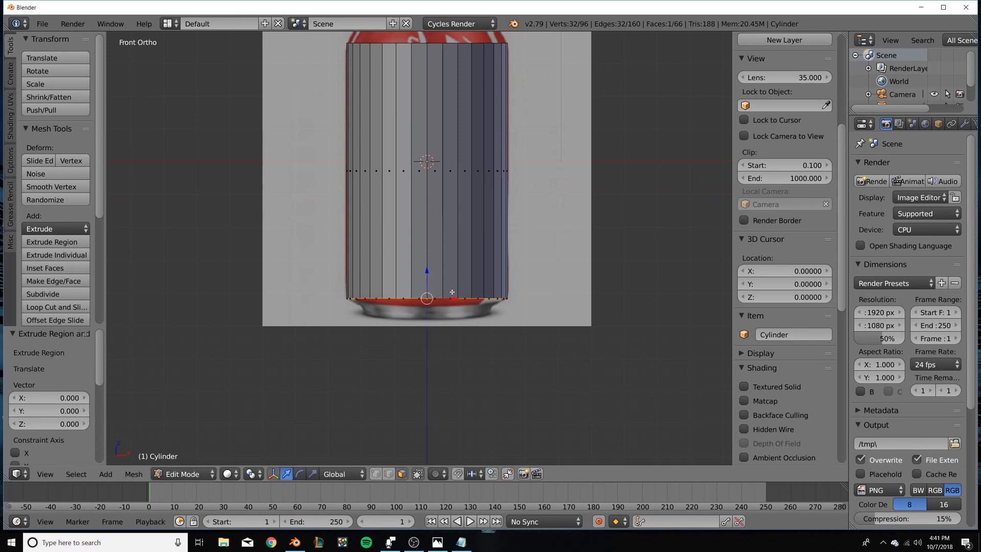
key("g")
key("z")
left_click(440, 280)
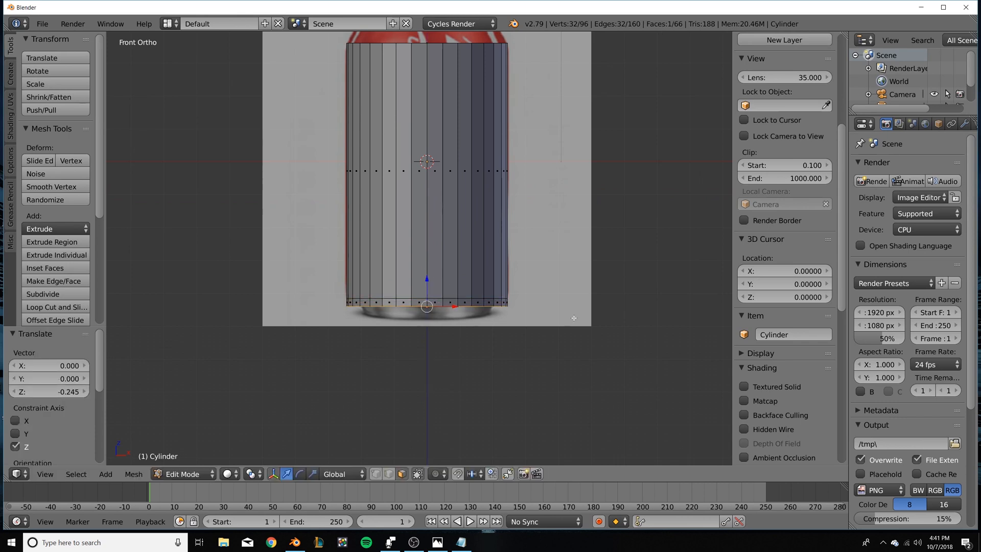
key("s")
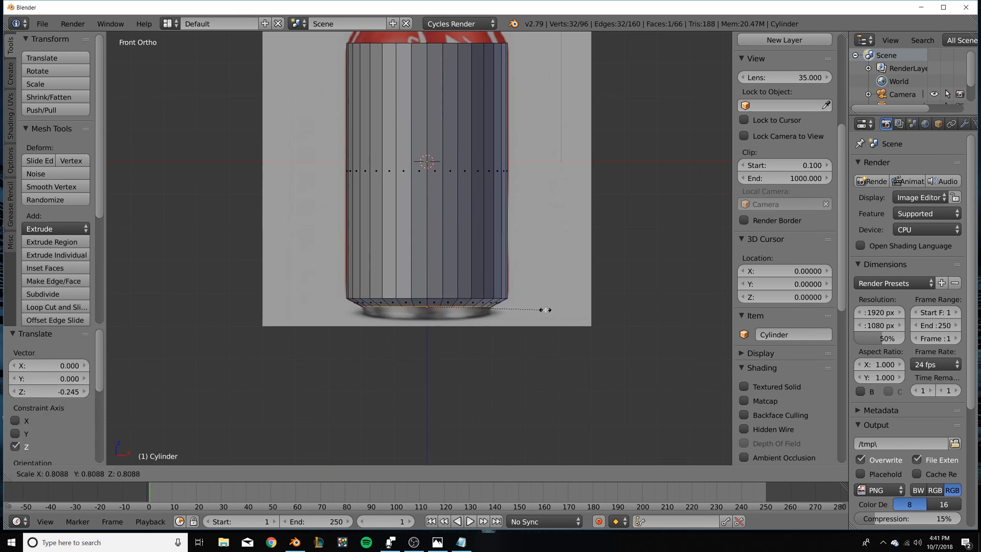
left_click(544, 309)
Extrude the narrowed bottom face about 0.23 further down to form the can's base.
key("e")
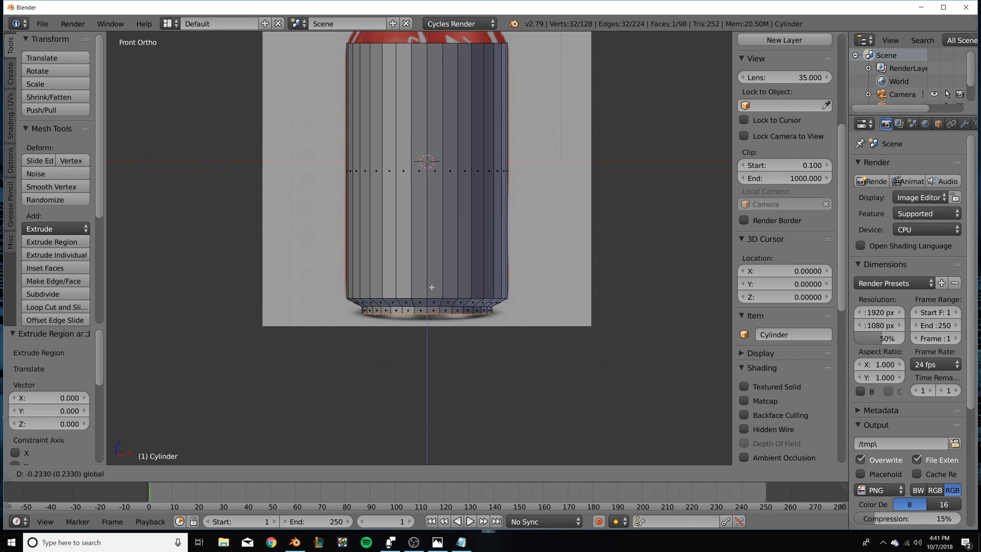
left_click(432, 287)
middle_click_drag(484, 324, 483, 306)
key("Tab")
key("Tab")
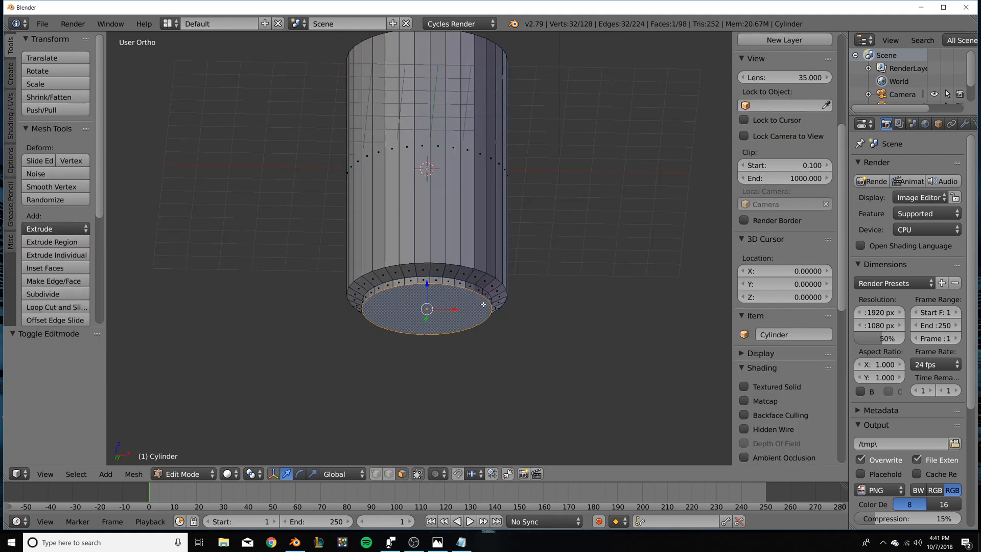
Extrude the base face in place and scale it to about 0.9 to leave a narrow rim around it.
key("e")
key("Escape")
key("s")
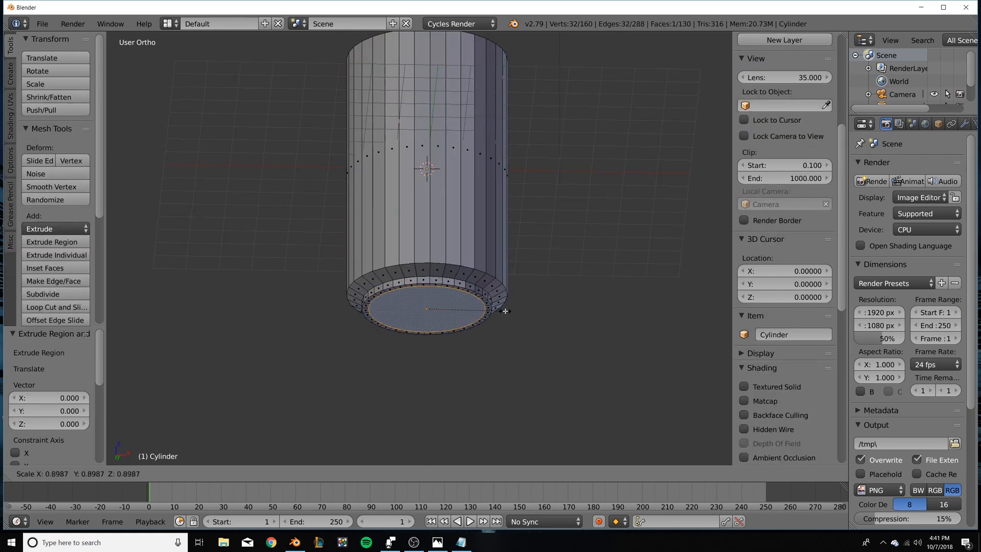
left_click(506, 310)
Extrude the inner base face slightly up into the can as a recess and return to Object Mode.
key("e")
key("Escape")
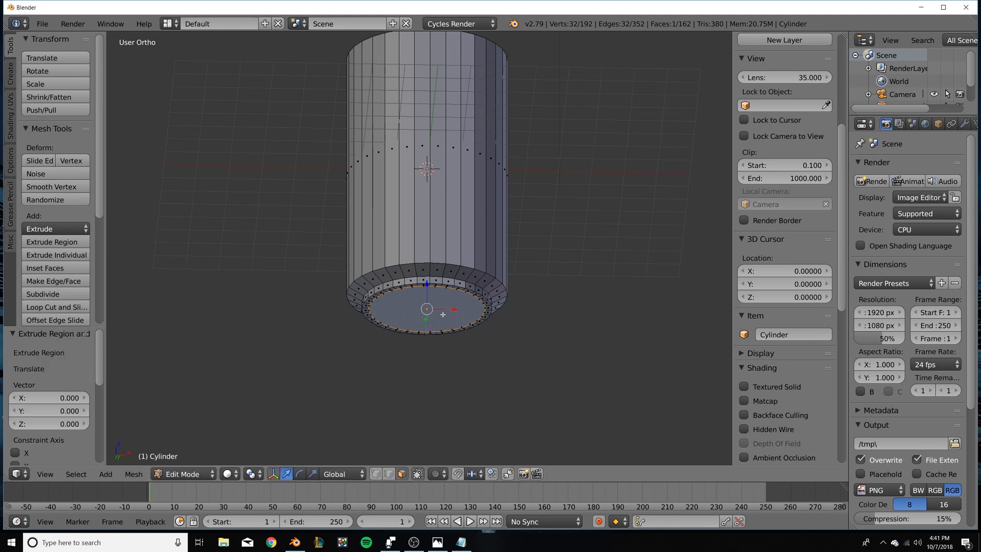
middle_click_drag(425, 285, 426, 301)
left_click_drag(427, 290, 427, 283)
key("Tab")
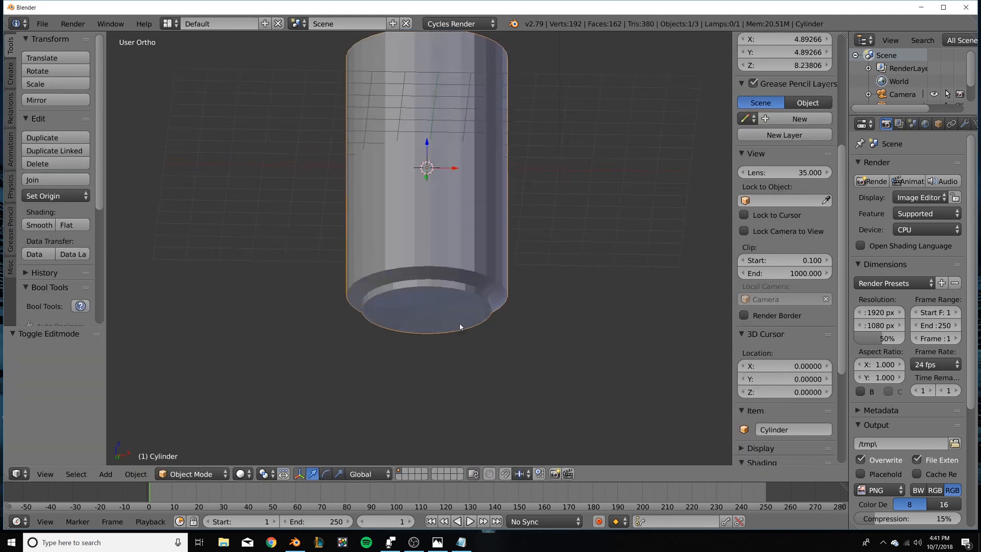
Extrude the can's top face 0.78 up along Z and scale it to 0.823 to form the tapered shoulder.
middle_click_drag(440, 332, 449, 380)
key("Tab")
right_click(430, 78)
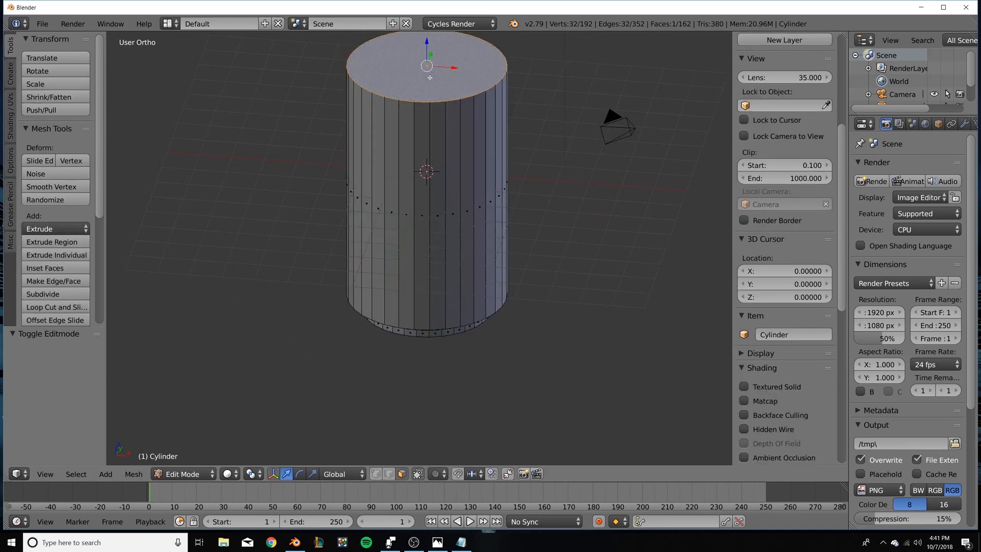
key("KP_1")
middle_click_drag(430, 79, 420, 202, "shift")
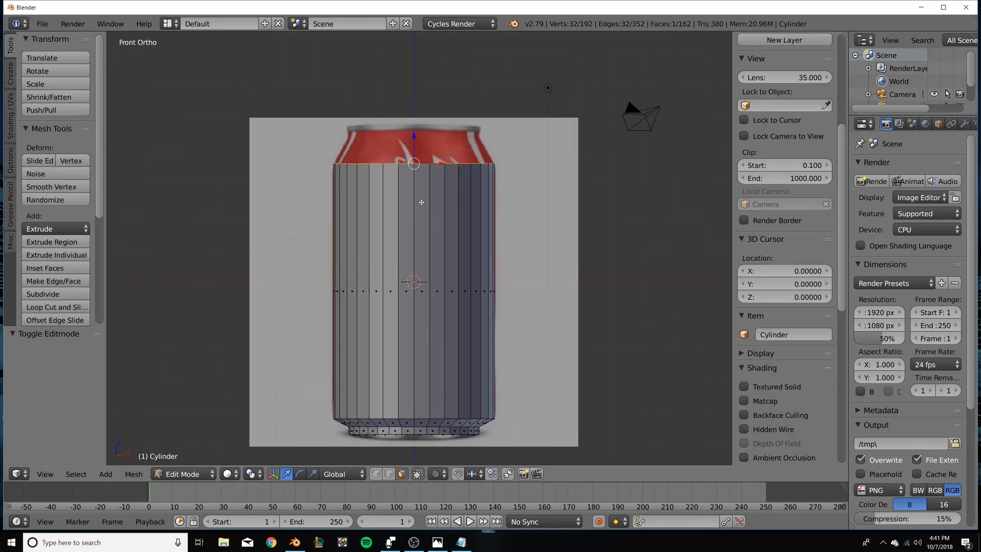
key("e")
right_click(424, 152)
key("g")
key("z")
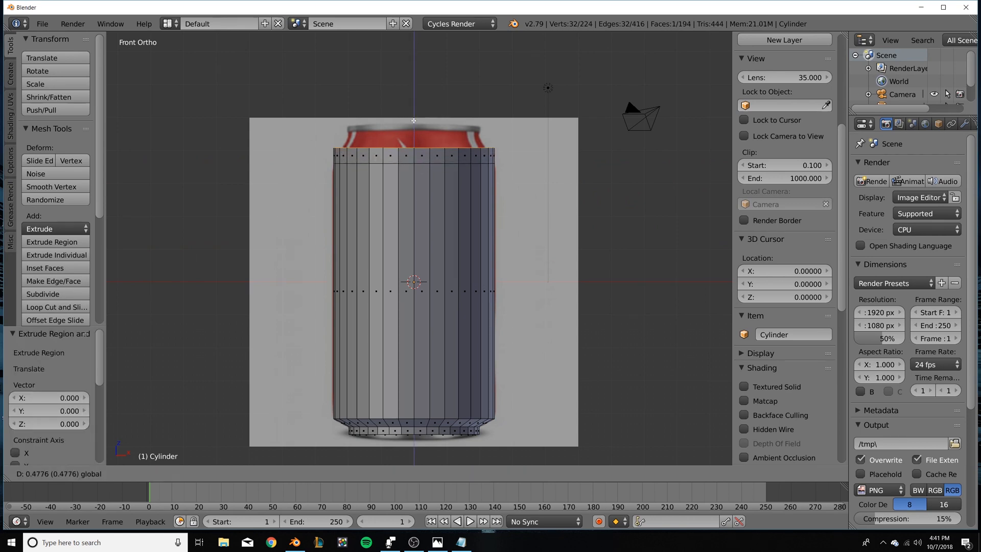
left_click(414, 112)
key("s")
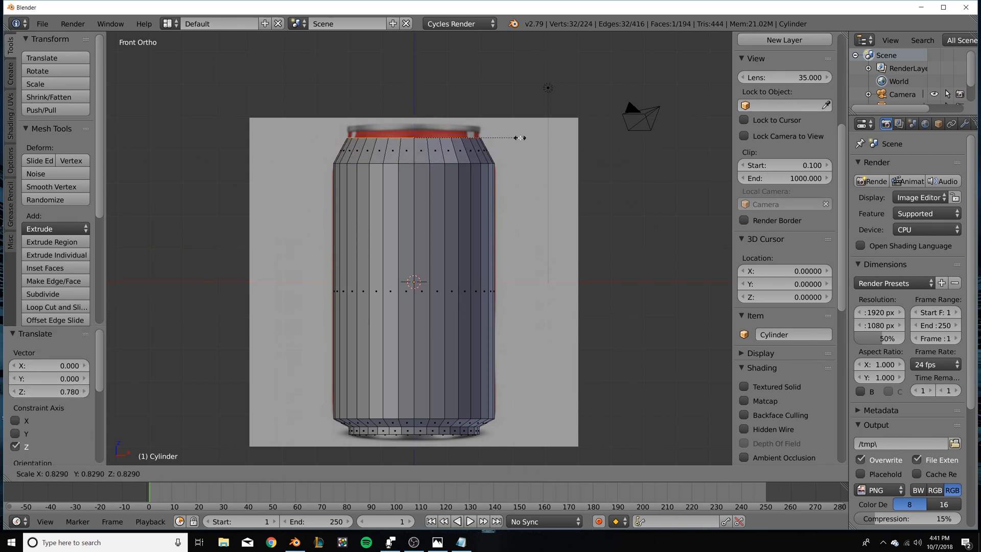
left_click(520, 137)
Extrude the shoulder's top face about 0.17 straight up to form the can's neck.
scroll(489, 206, "up", 4)
middle_click_drag(489, 206, 484, 250, "shift")
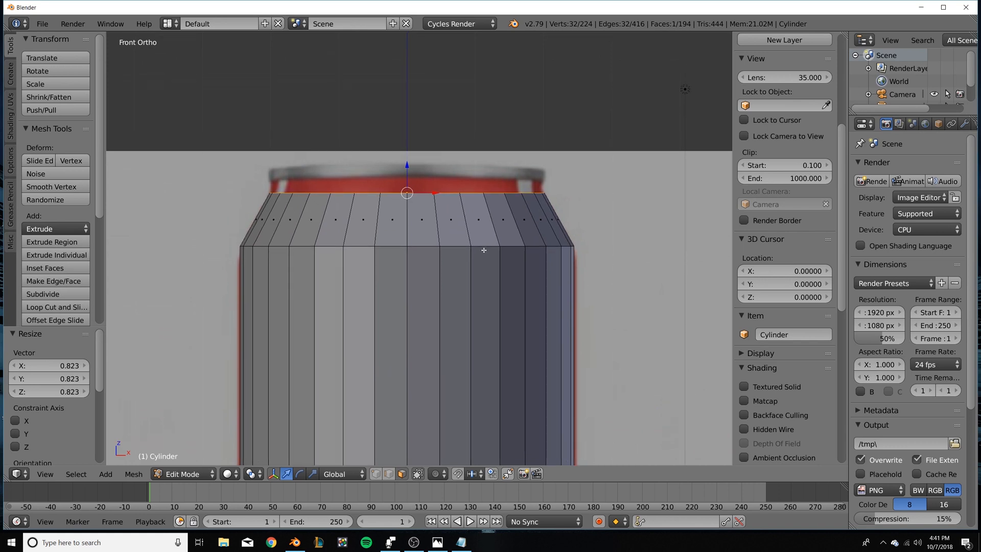
key("e")
right_click(482, 246)
left_click_drag(408, 166, 410, 153)
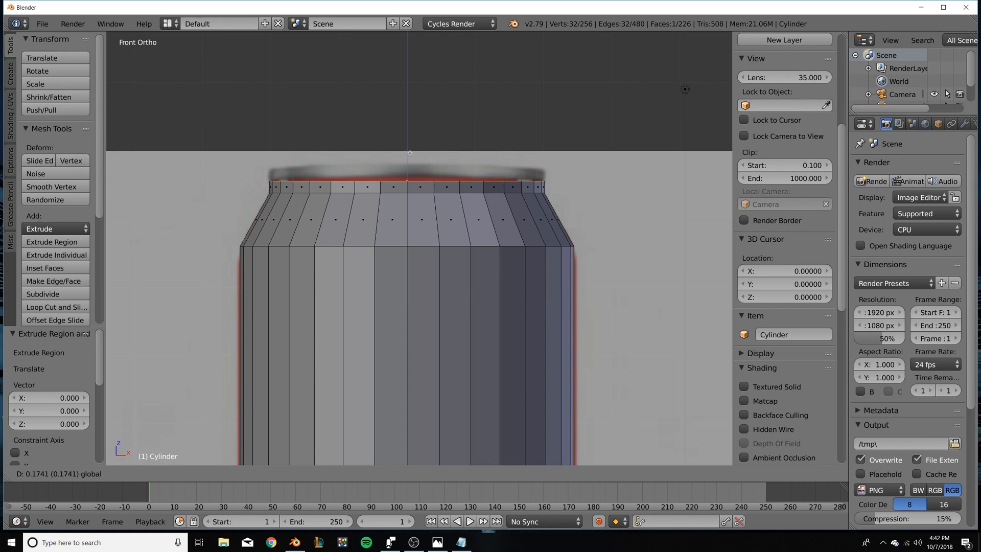
Extrude the neck's top face 0.191 up for the rim and select the ring of faces around it.
left_click_drag(409, 153, 410, 142)
key("e")
right_click(443, 148)
right_click(407, 178, "alt")
middle_click_drag(526, 198, 542, 203)
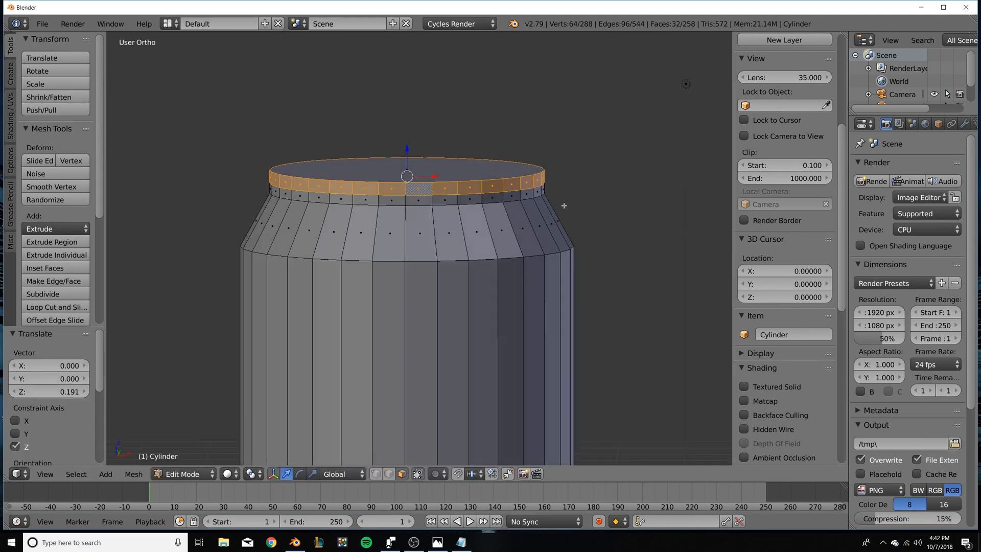
Extrude the rim's ring of faces in place and scale it to 1.029 in X and Y only.
key("e")
right_click(564, 206)
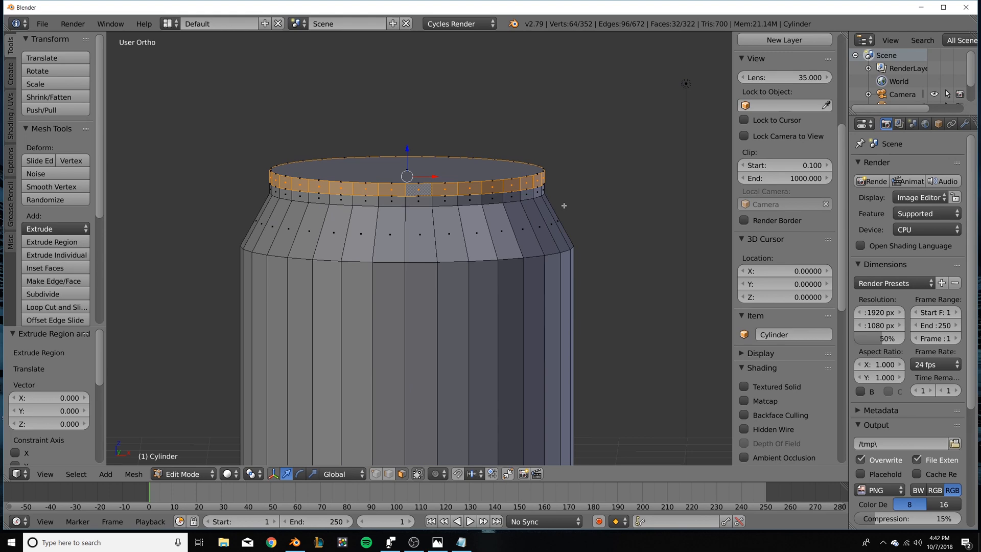
key("s")
key("shift+z")
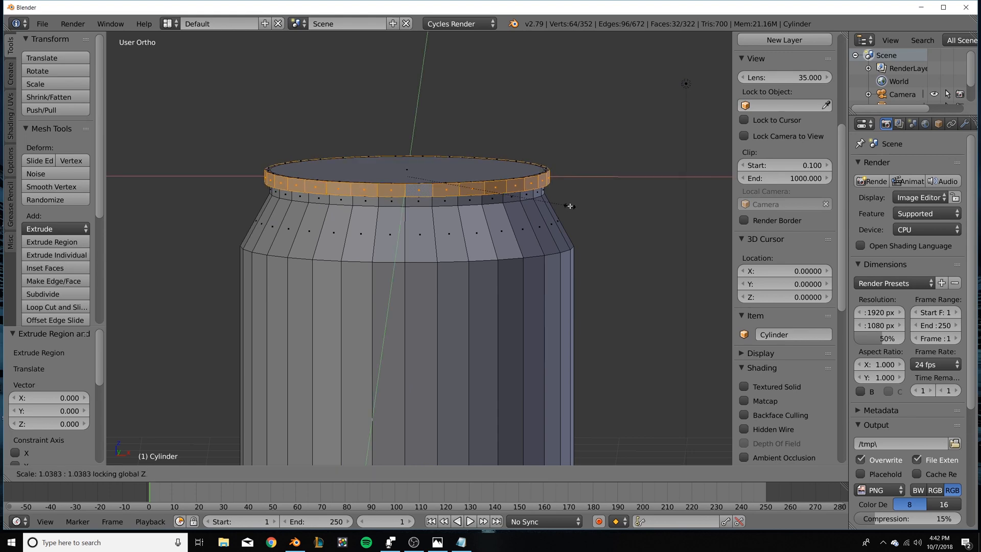
left_click(567, 205)
Select the can's top face, switch to top view and open the TOP.jpg background image's settings.
middle_click_drag(566, 215, 411, 228)
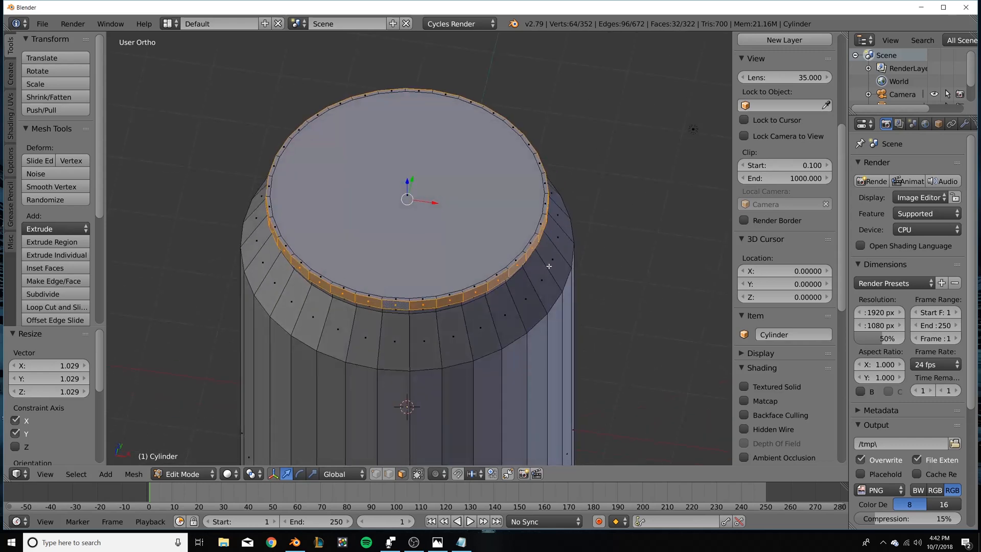
right_click(411, 228)
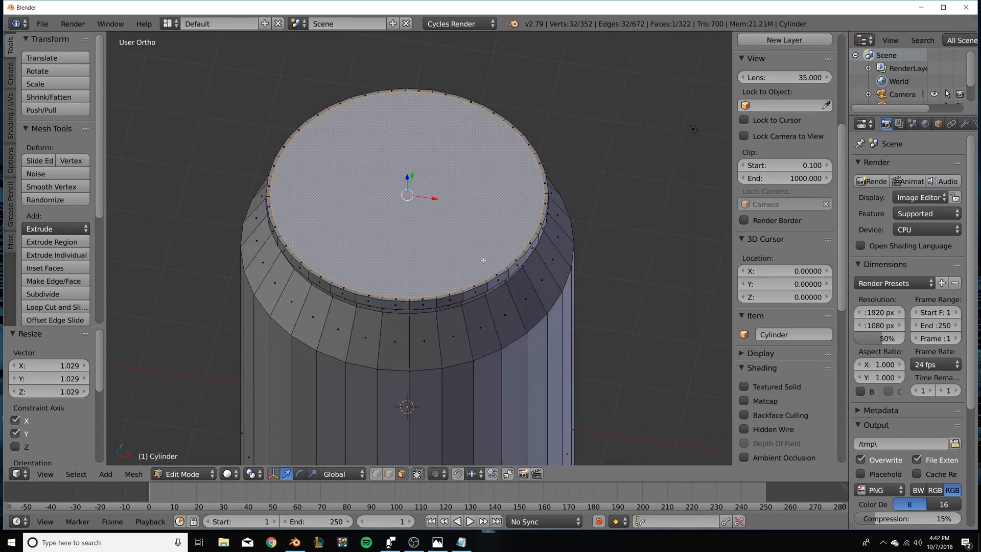
key("KP_7")
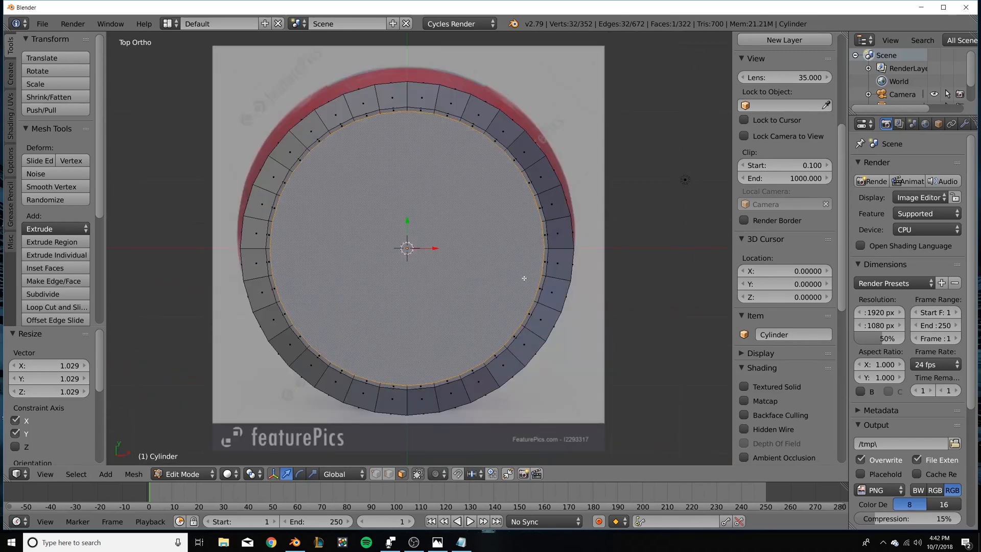
scroll(523, 278, "down", 2)
scroll(803, 363, "down", 10)
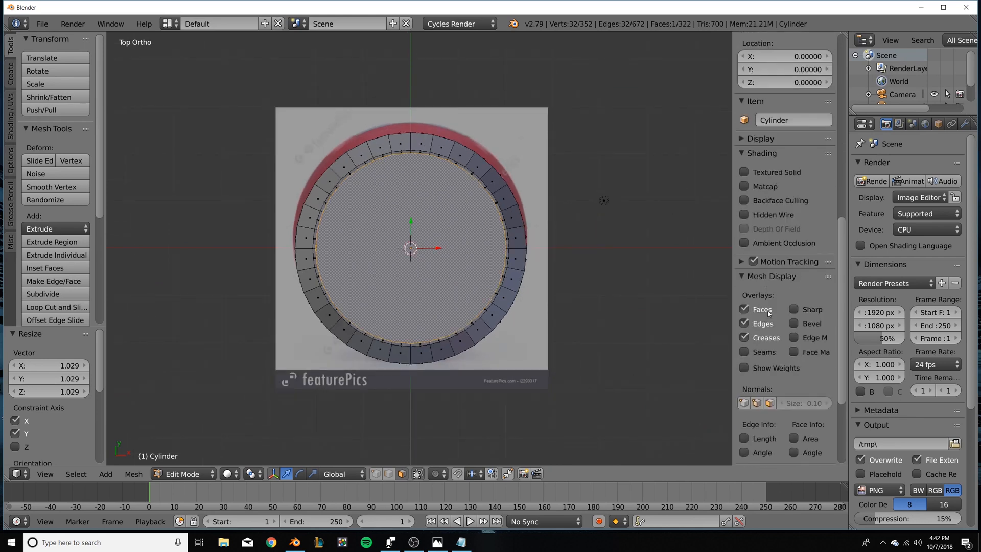
scroll(502, 251, "down", 4)
left_click(742, 406)
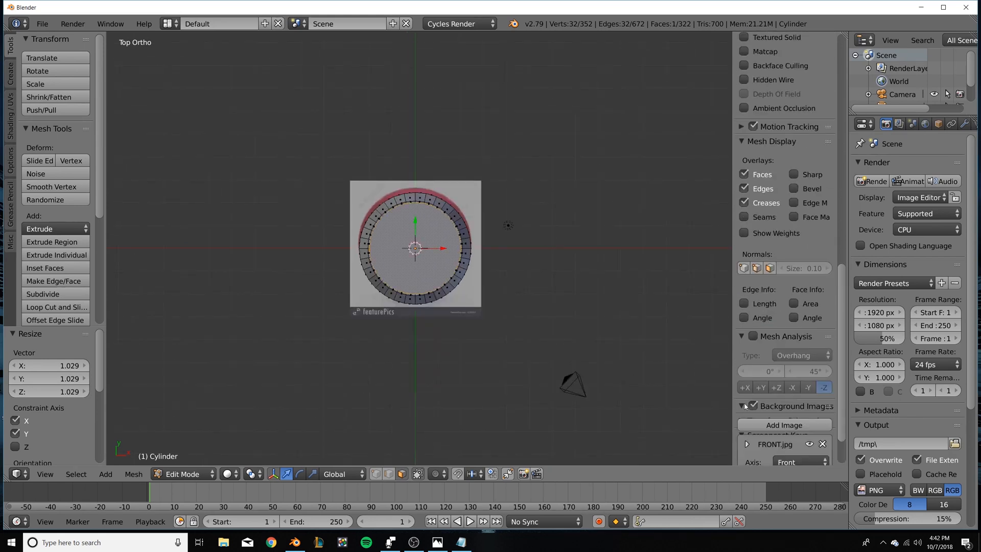
scroll(571, 327, "down", 5)
scroll(501, 303, "up", 7)
scroll(501, 302, "up", 5)
scroll(799, 398, "down", 3)
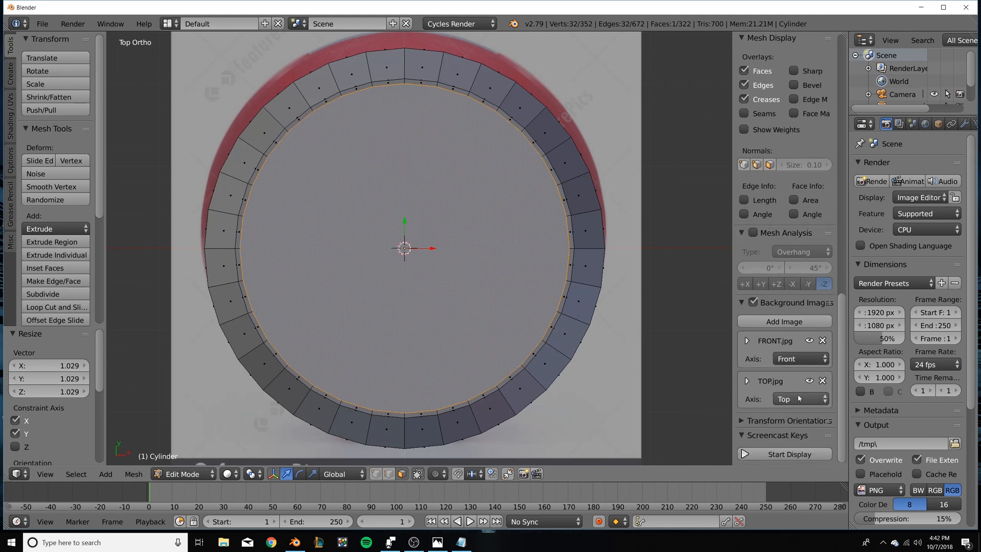
left_click(747, 381)
scroll(778, 403, "down", 6)
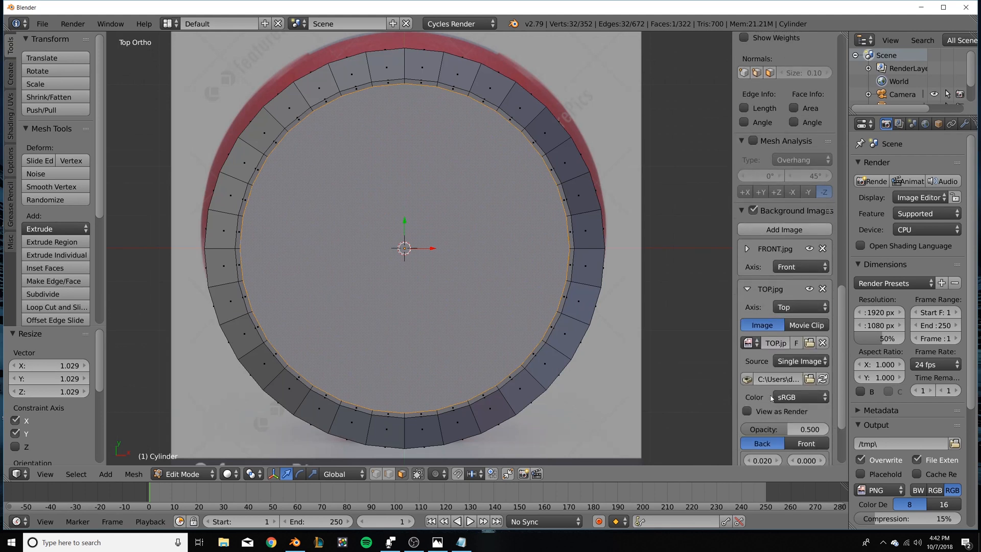
scroll(781, 404, "down", 1)
Set the TOP.jpg background image's vertical offset to -0.21 to align it with the can, and collapse its settings.
left_click(821, 399)
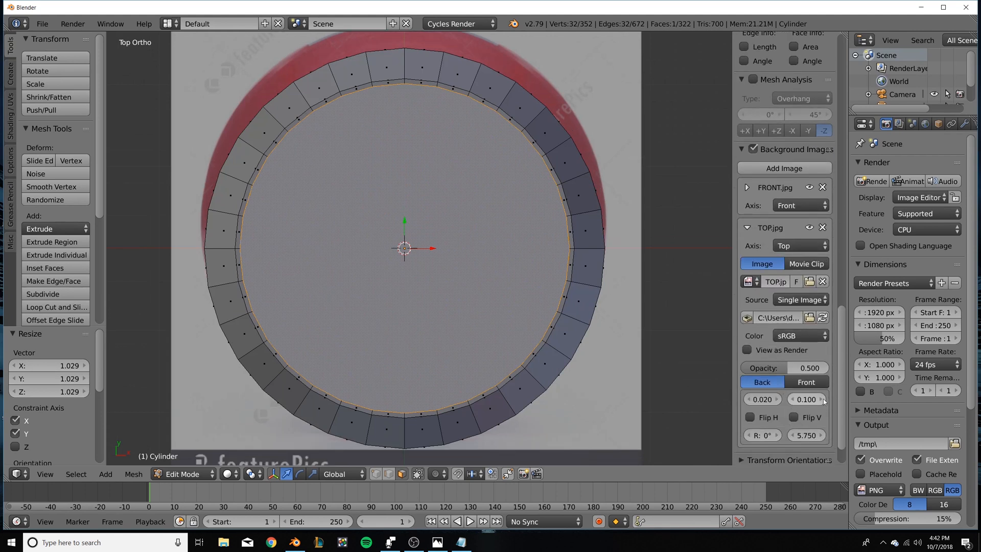
left_click(792, 400)
left_click(792, 400)
left_click(792, 400)
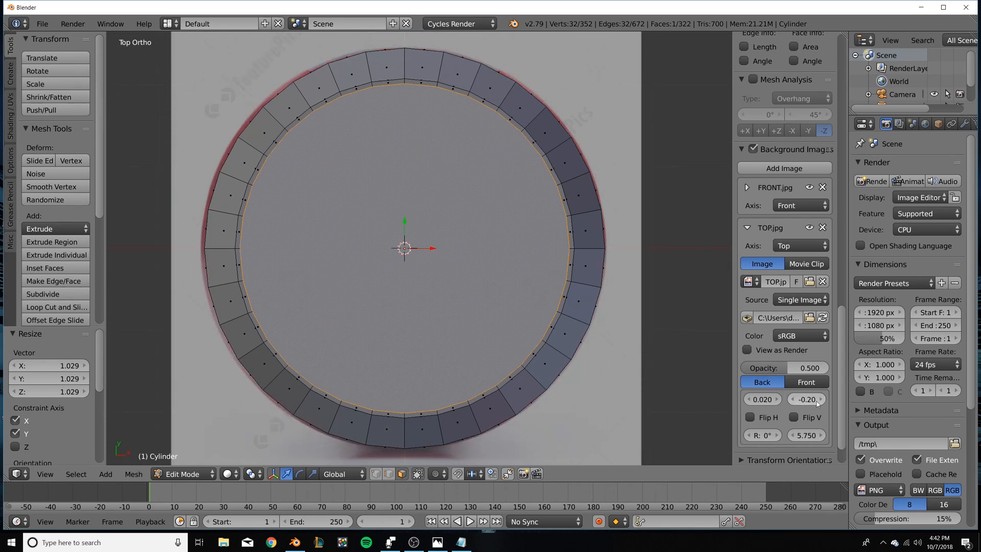
left_click(811, 401)
type("-0.22")
key("Return")
left_click(811, 401)
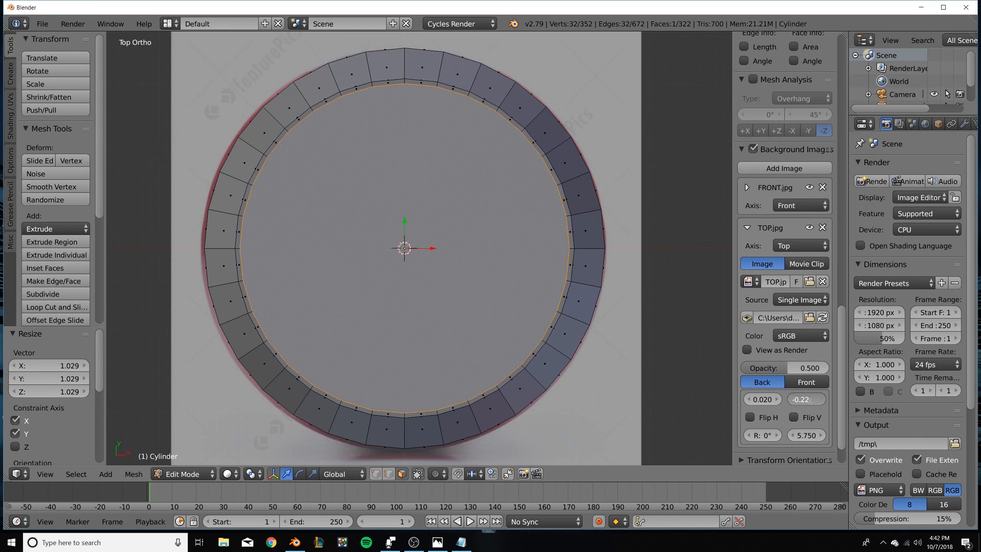
type("-0.21")
key("Return")
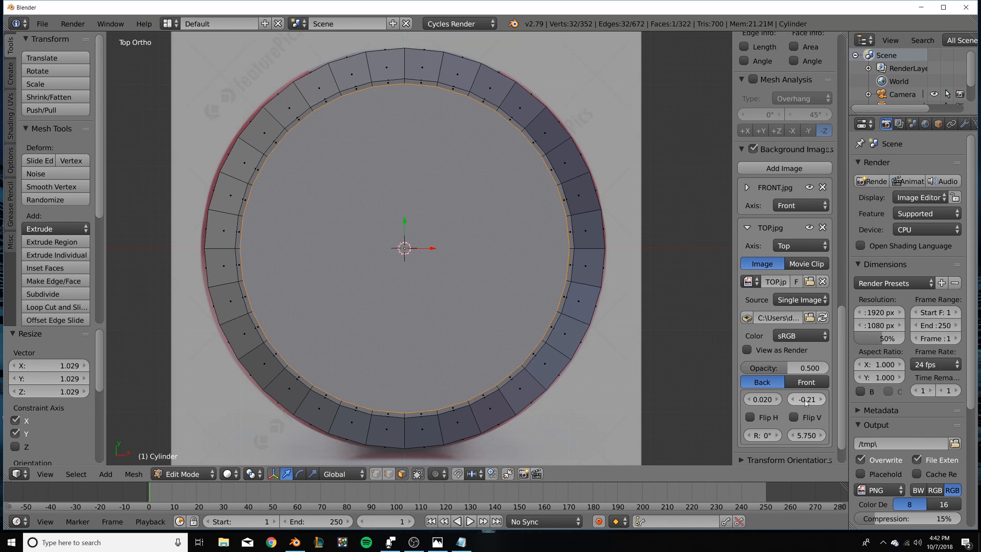
left_click(746, 228)
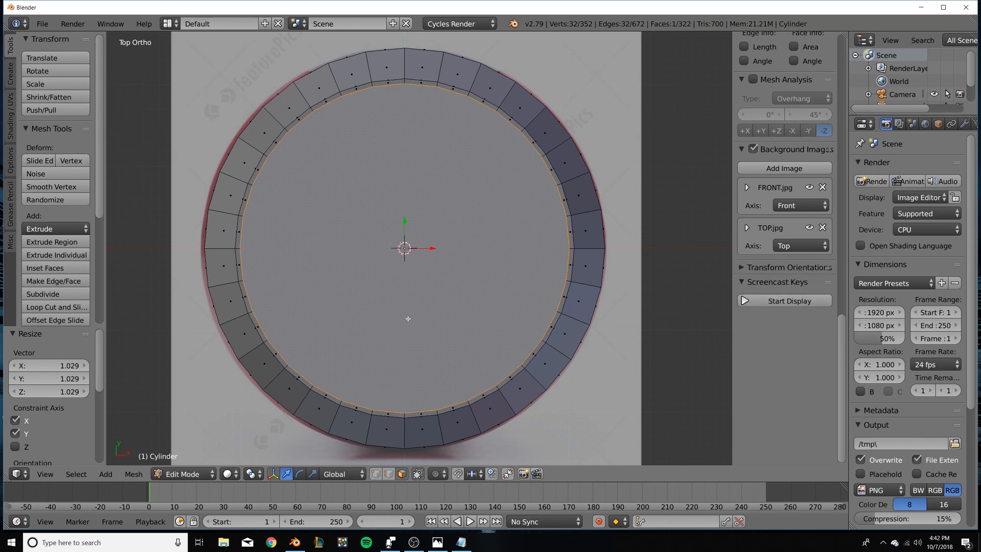
Display the mesh in wireframe to compare the can's top with the reference, ending in an angled view.
key("z")
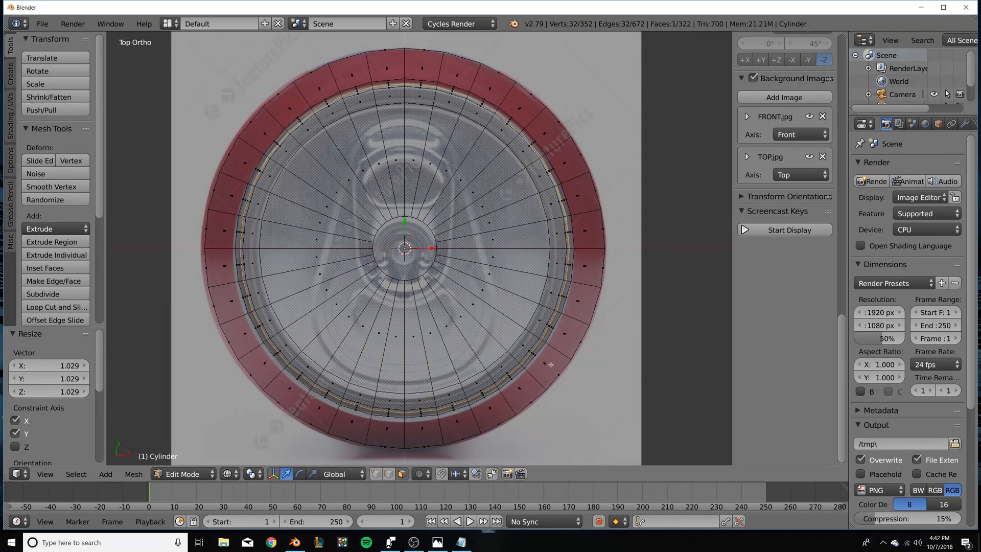
key("z")
key("z")
scroll(563, 369, "up", 1)
middle_click_drag(564, 369, 559, 392)
scroll(562, 389, "down", 3)
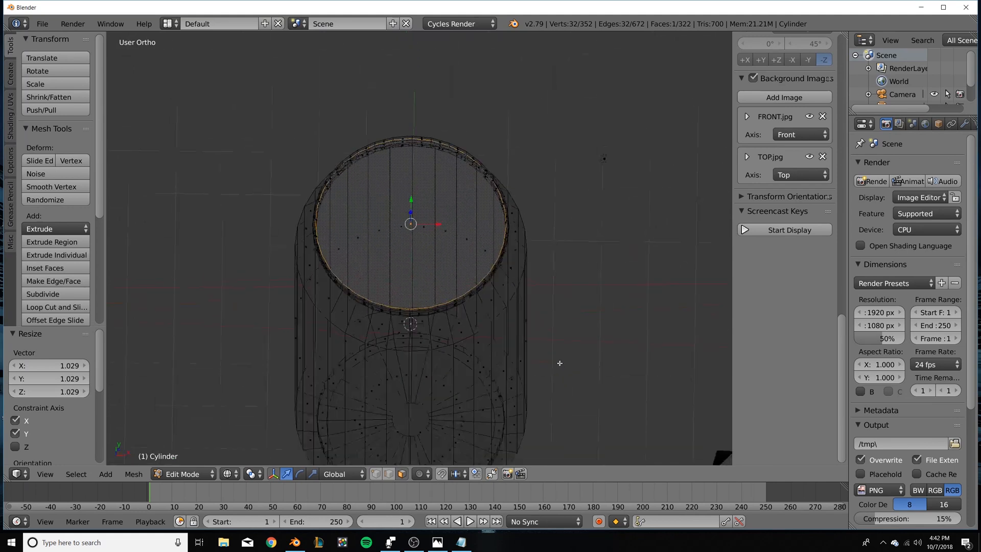
key("ctrl+KP_Add")
key("ctrl+KP_Add")
key("ctrl+KP_Subtract")
key("ctrl+KP_Subtract")
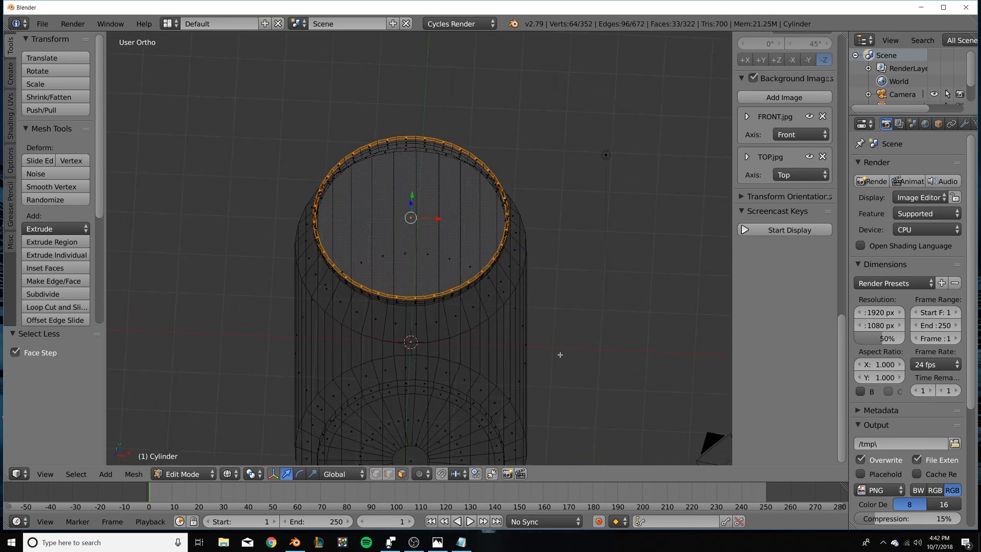
Hide everything except the can's top face by inverting the selection, and select that face in top view.
key("w")
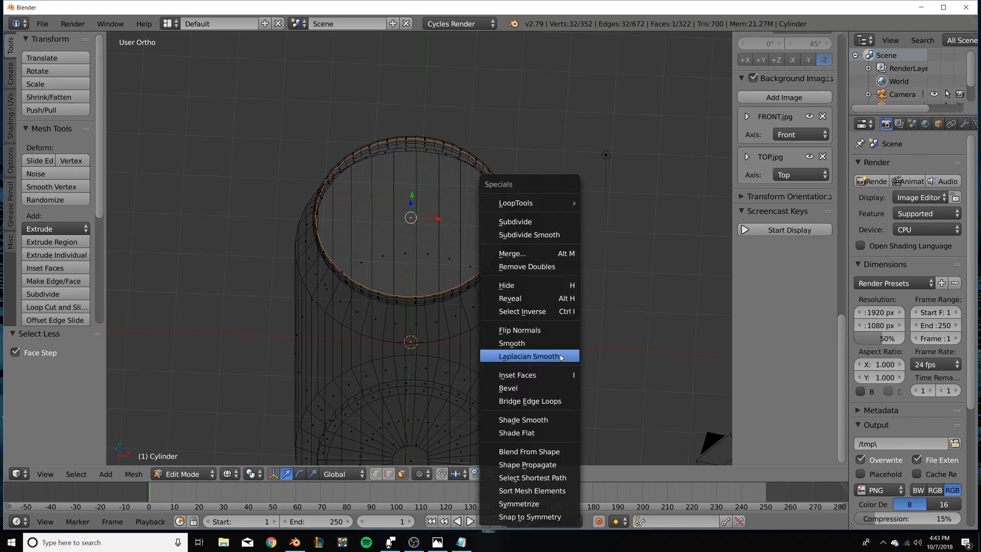
left_click(531, 311)
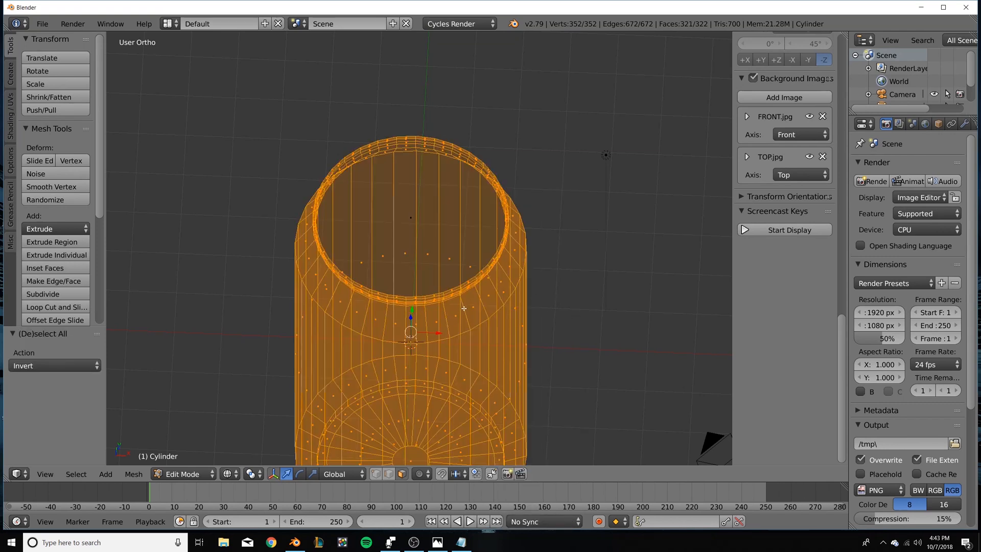
key("w")
key("h")
key("KP_7")
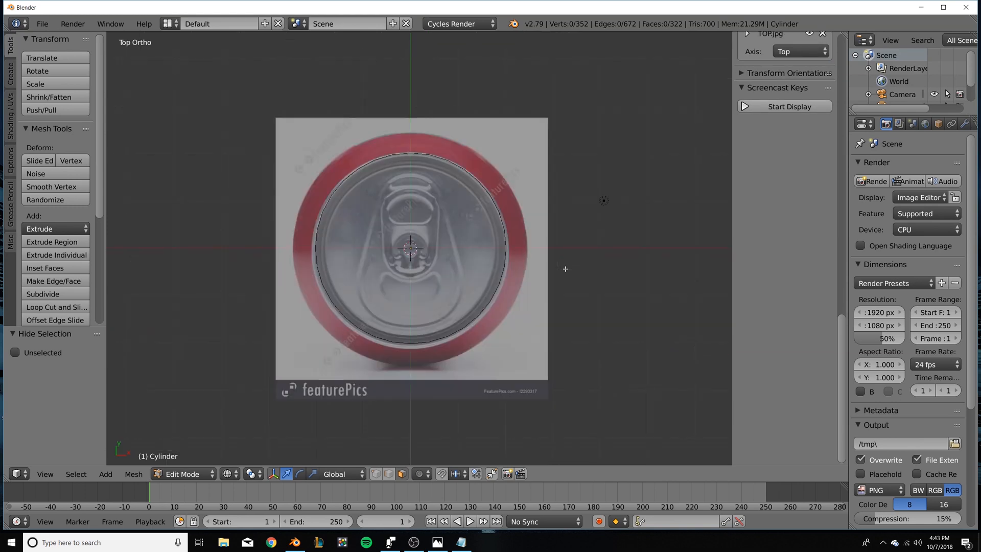
key("a")
scroll(419, 273, "up", 3)
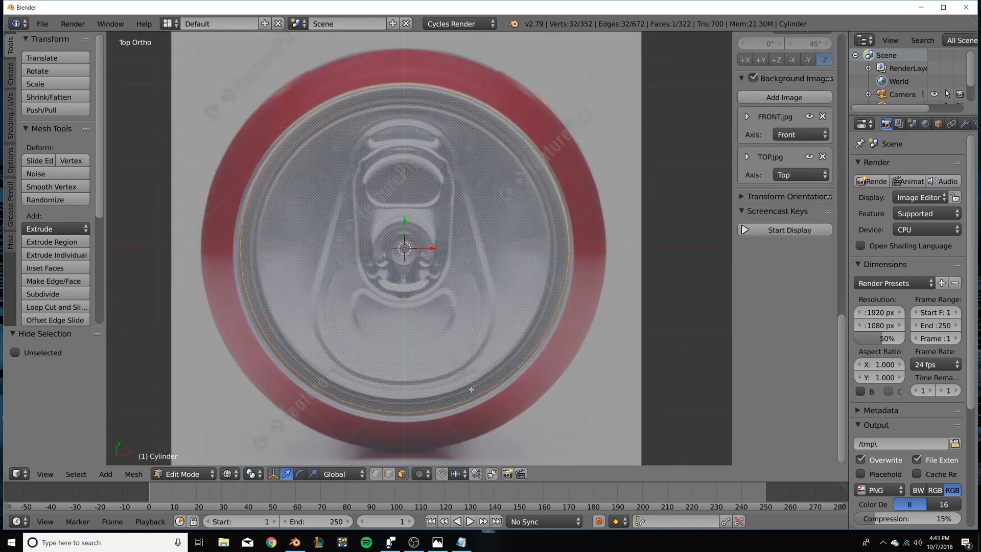
Extrude the top face in place, scale it to 0.95 and lower it 0.14 along Z.
key("e")
right_click(613, 264)
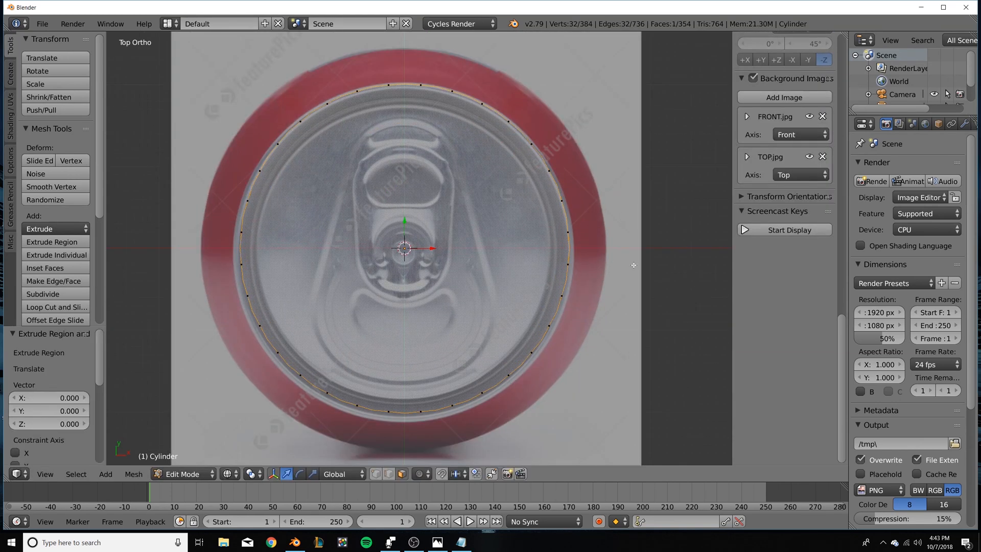
key("s")
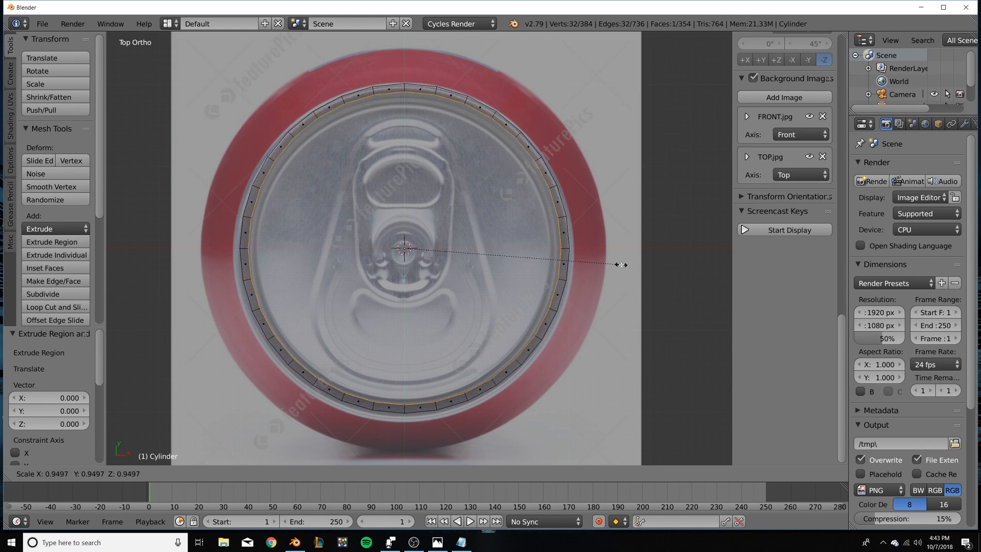
left_click(620, 264)
key("KP_1")
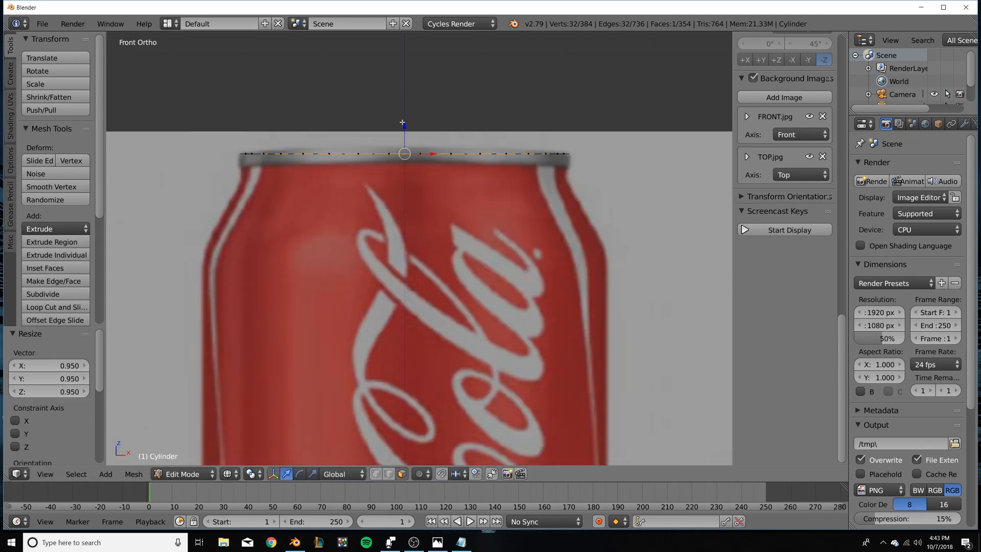
key("e")
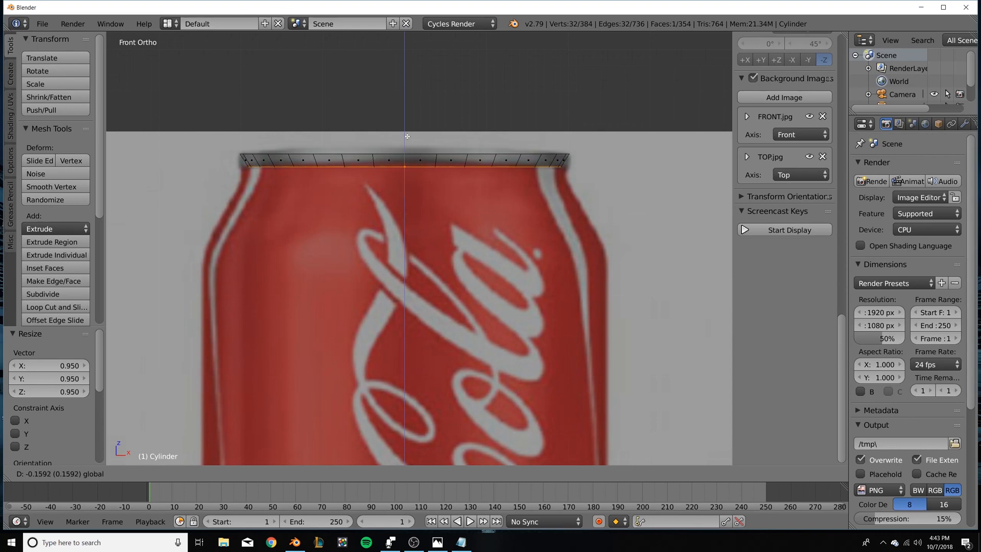
left_click(408, 135)
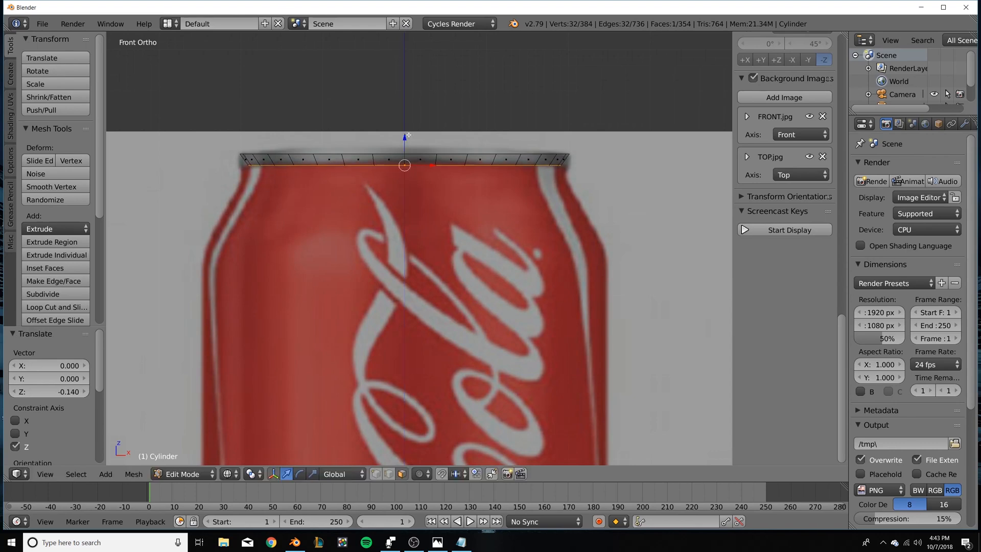
Extrude the lowered lid face in place and scale it to 0.953 in top view.
key("KP_7")
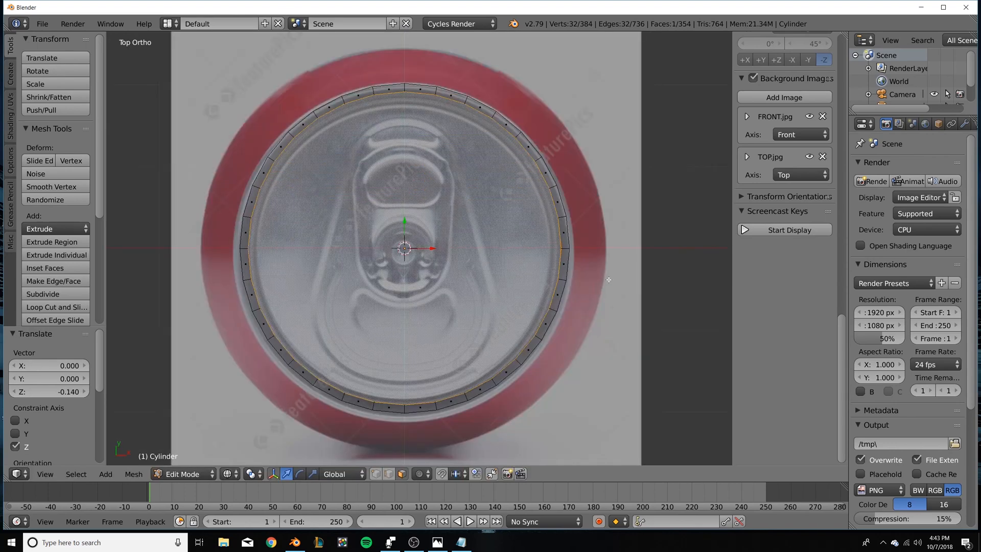
key("e")
key("Escape")
key("s")
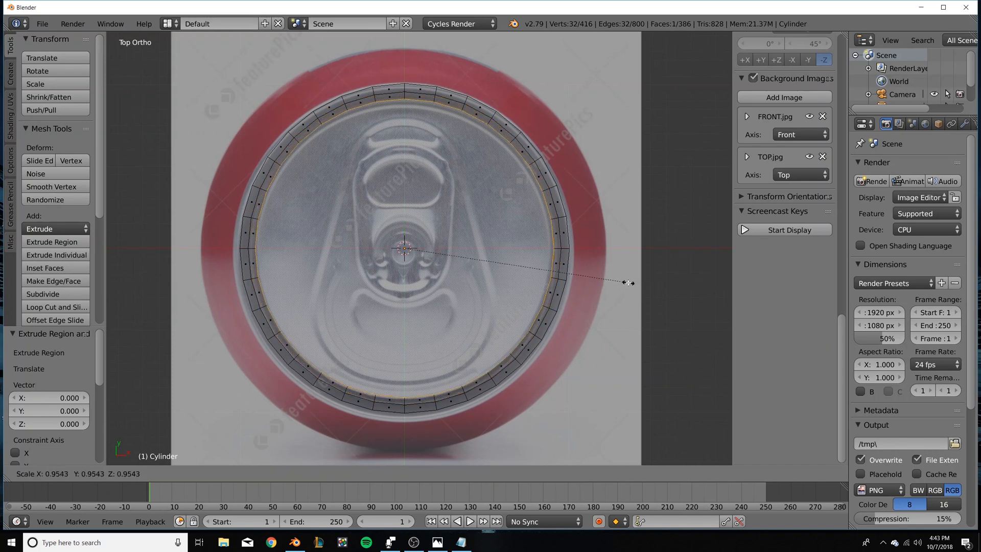
left_click(629, 282)
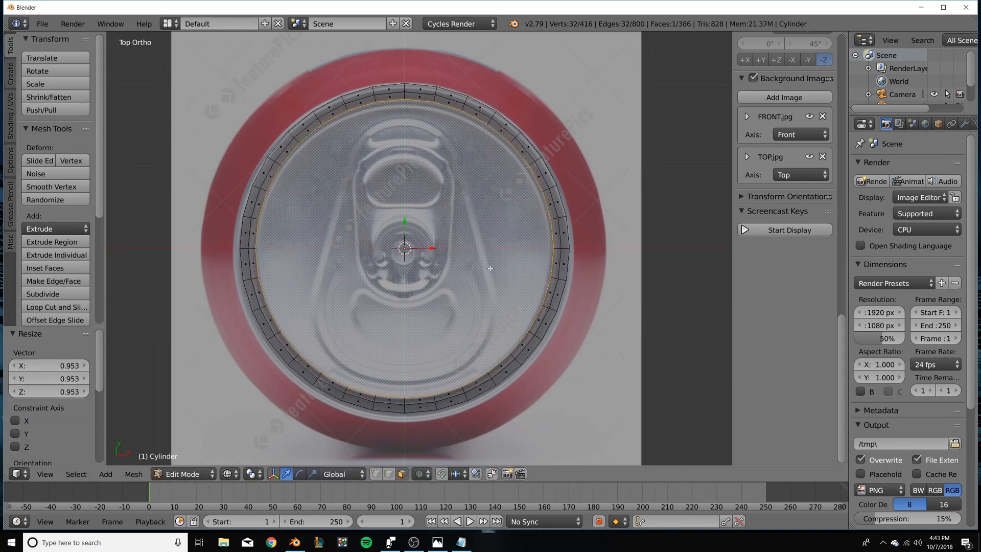
Extrude the inner lid face and raise it 0.047 along Z in front view.
key("e")
key("Escape")
key("KP_1")
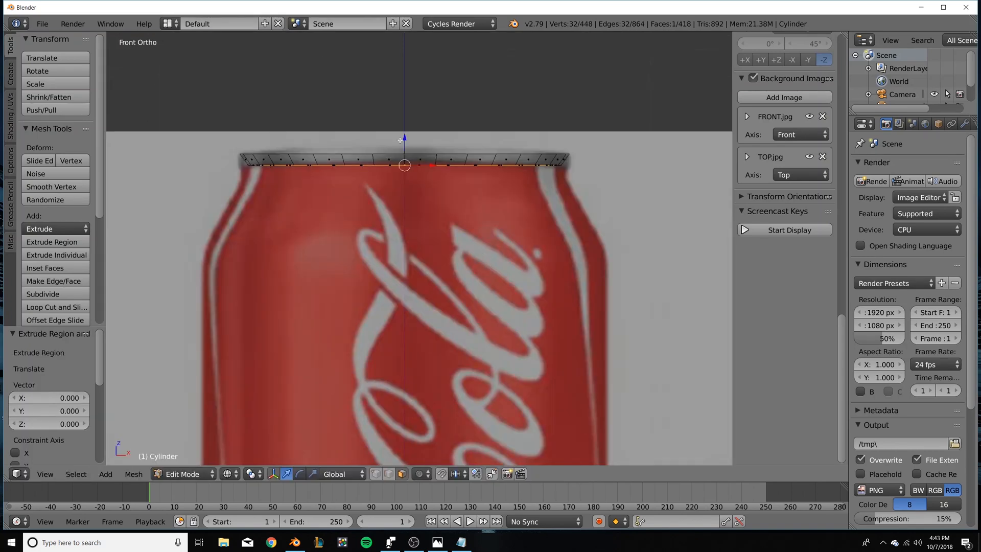
left_click_drag(400, 140, 404, 133)
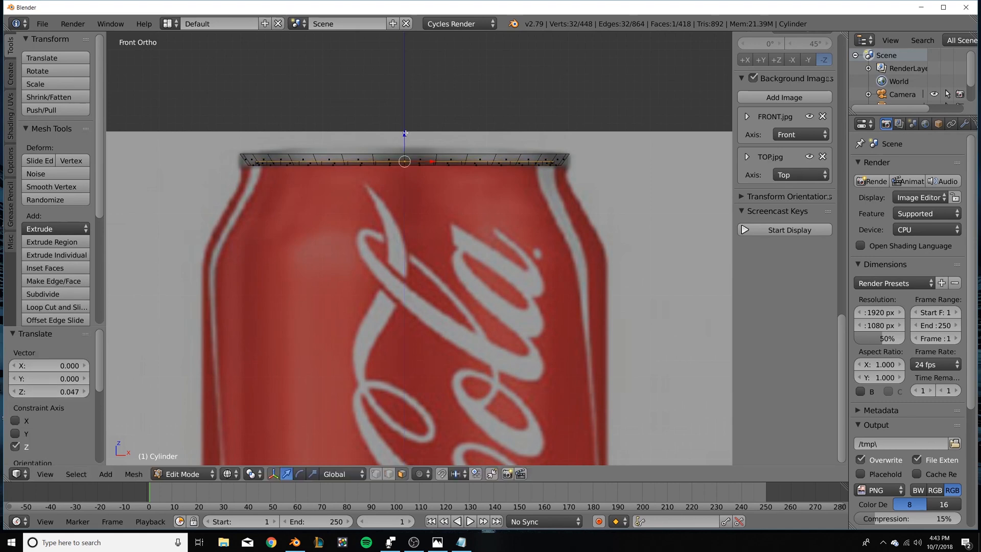
Extrude the raised lid face inward, scaling it to 0.916 in top view.
key("KP_7")
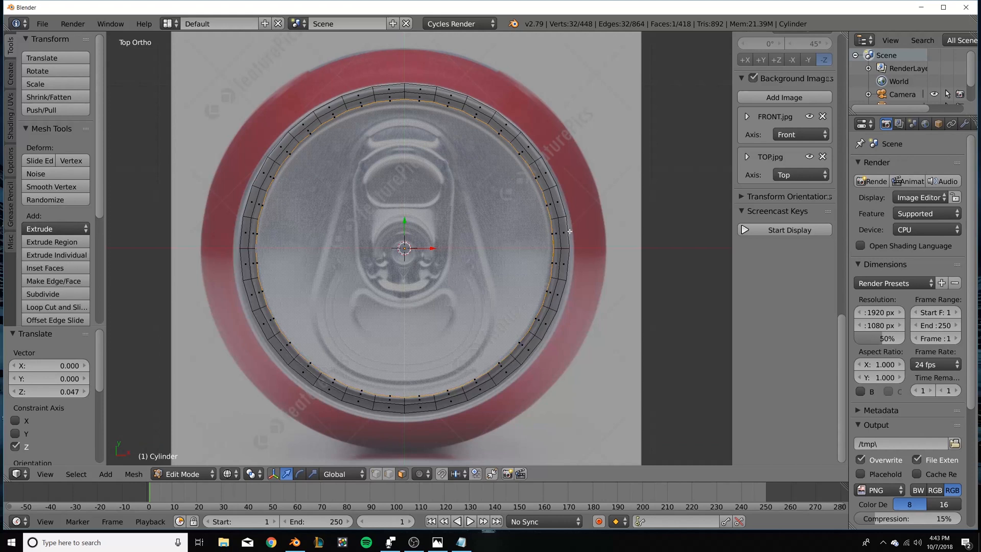
key("e")
key("s")
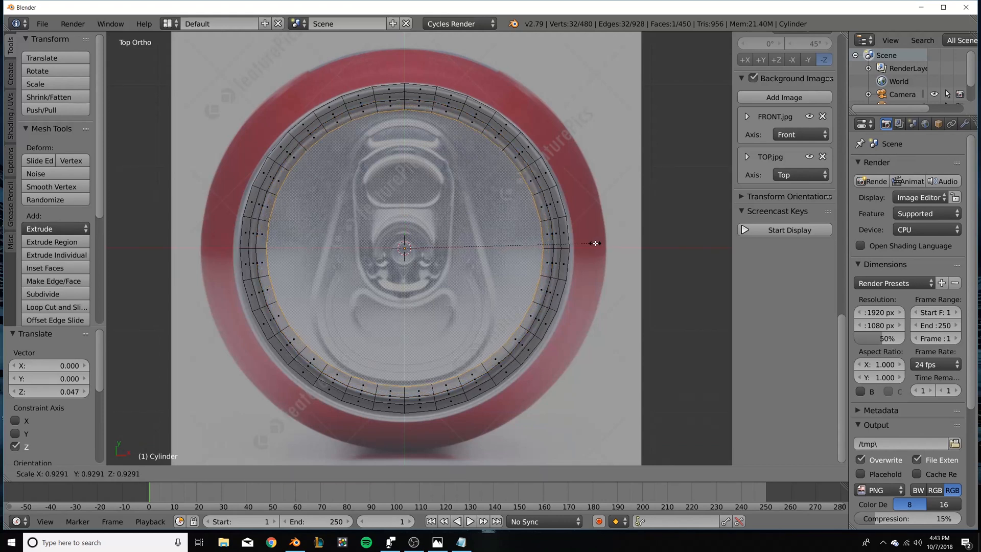
left_click(593, 243)
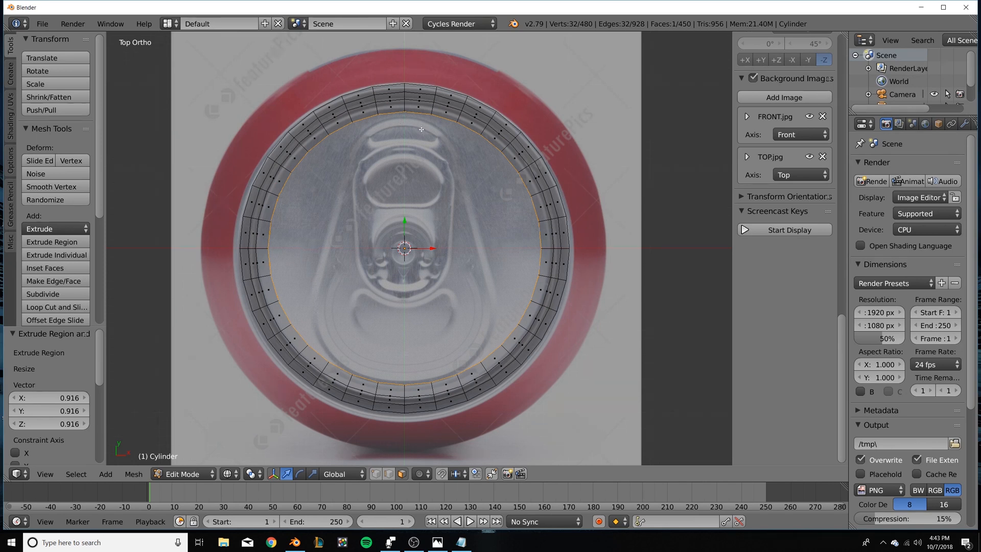
Select the inner lid loop's two opposite vertices on the horizontal centre axis and scale them inward to 0.589.
key("1")
right_click(268, 246)
right_click(544, 247, "shift")
key("s")
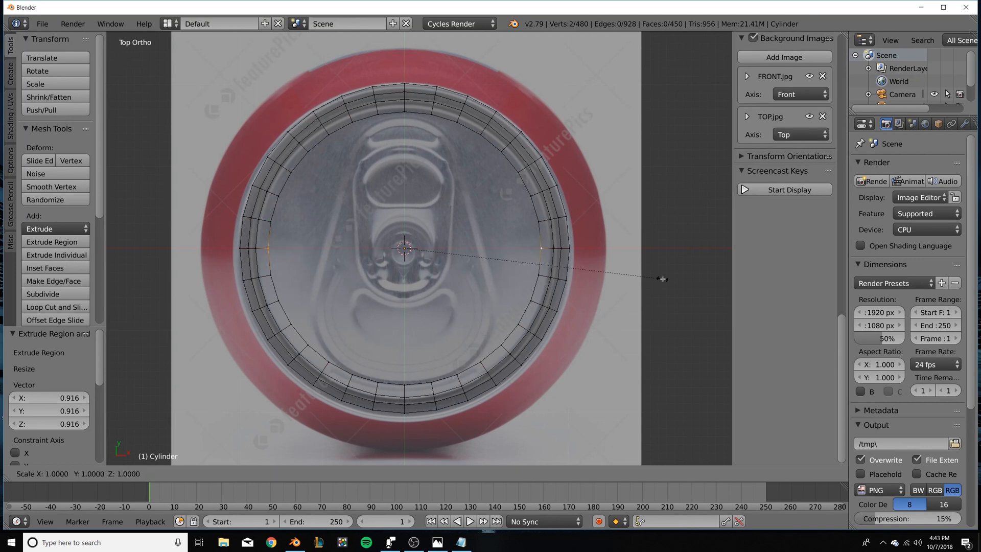
left_click(554, 256)
Scale the vertex pair just above the centre axis to 0.548 along X to meet the recessed panel outline.
right_click(539, 222)
right_click(274, 219, "shift")
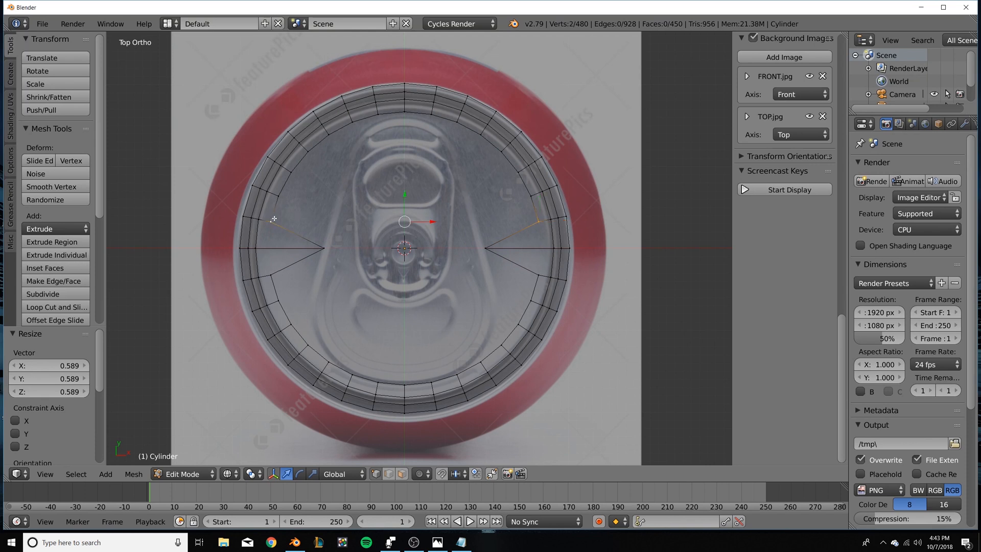
key("s")
key("x")
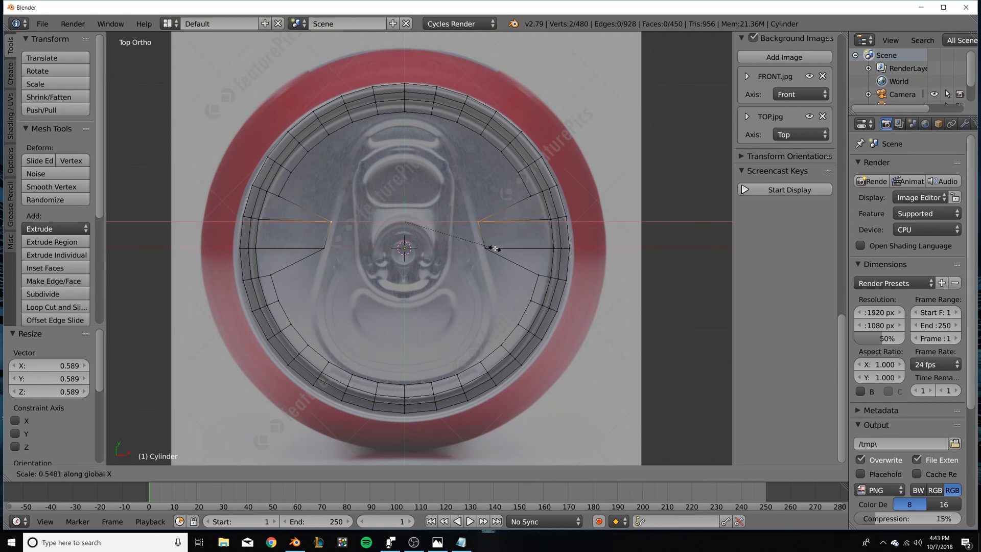
left_click(493, 250)
Scale the second vertex pair above the centre axis inward to 0.522.
right_click(529, 197)
right_click(269, 193, "shift")
key("s")
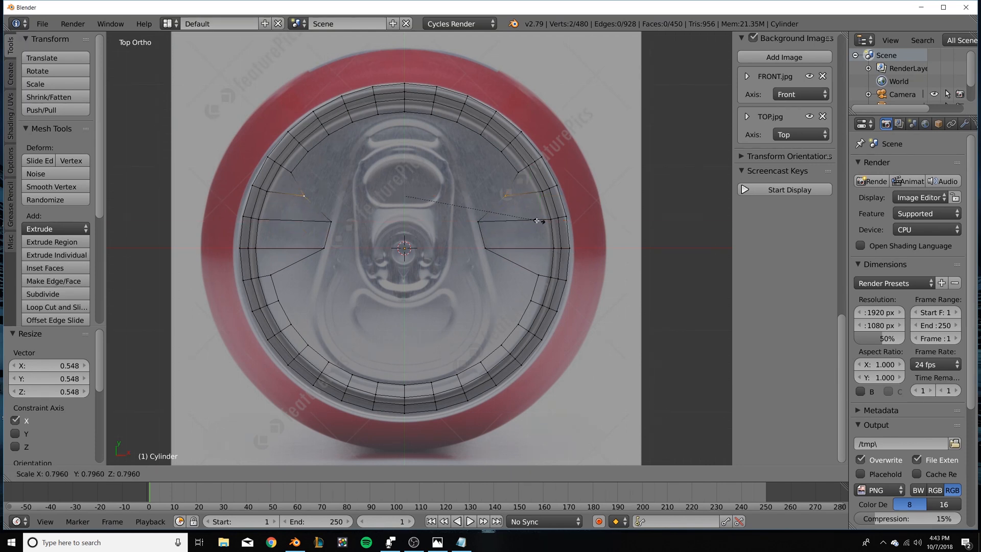
left_click(491, 218)
Scale the third vertex pair above the centre axis to 0.532 along X.
right_click(516, 177)
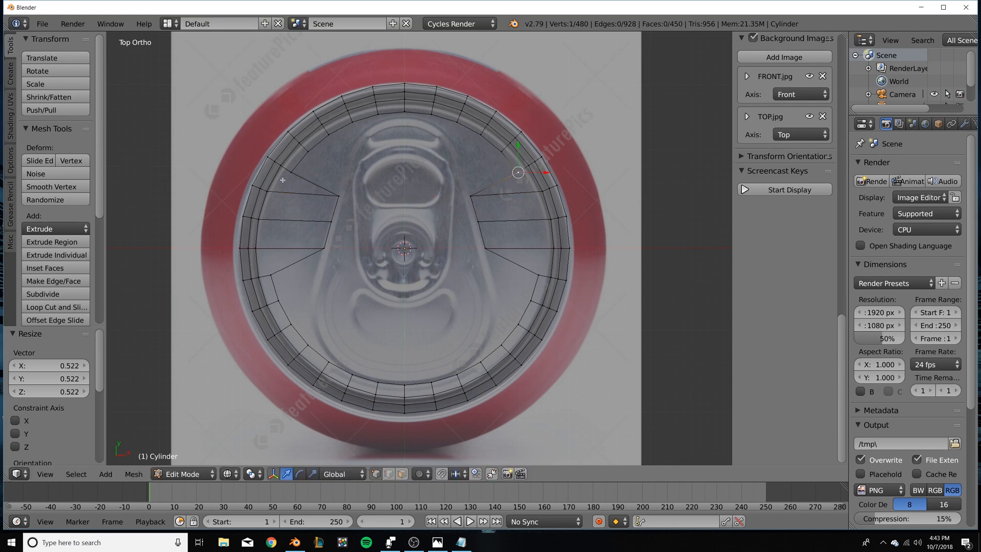
right_click(289, 175, "shift")
key("s")
key("x")
left_click(452, 193)
Scale the fourth vertex pair above the centre axis inward to meet the recessed panel outline.
right_click(501, 151)
right_click(313, 153, "shift")
key("s")
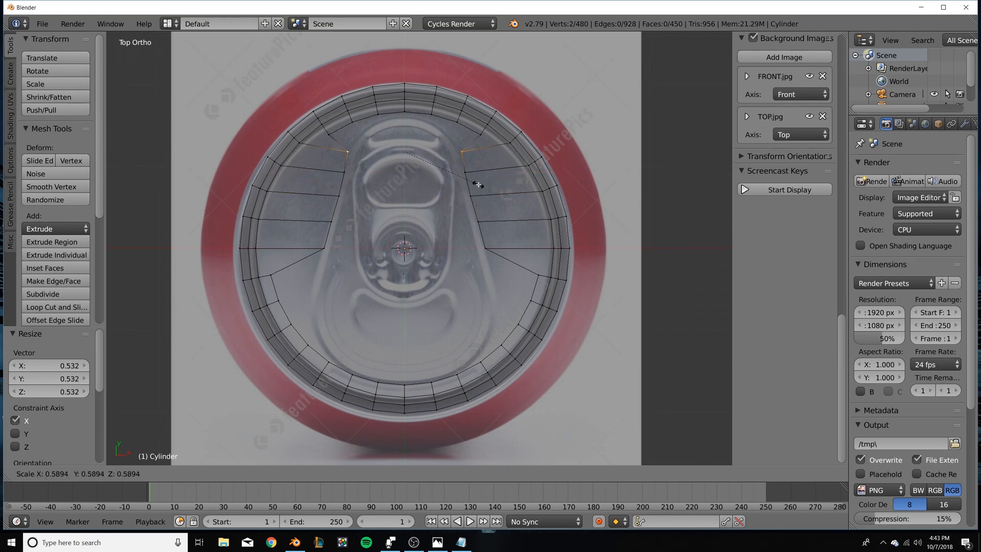
left_click(474, 181)
Scale the fifth vertex pair above the centre axis inward to 0.587.
right_click(480, 138)
right_click(334, 142, "shift")
key("s")
left_click(458, 161)
Scale the sixth vertex pair above the centre axis to 0.574 and adjust the pair beside the upper centre vertex along Y.
right_click(455, 122)
right_click(352, 122, "shift")
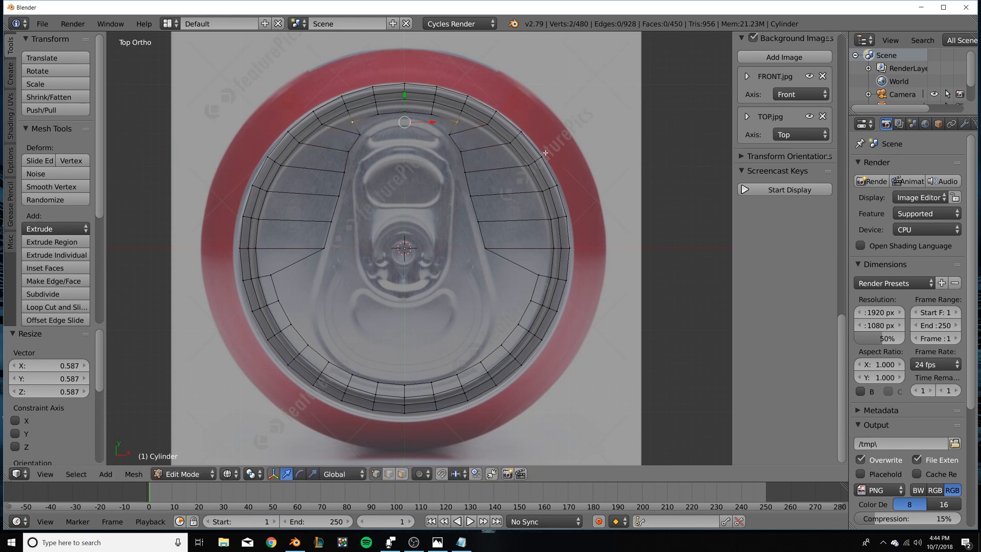
key("s")
left_click(483, 148)
key("g")
key("y")
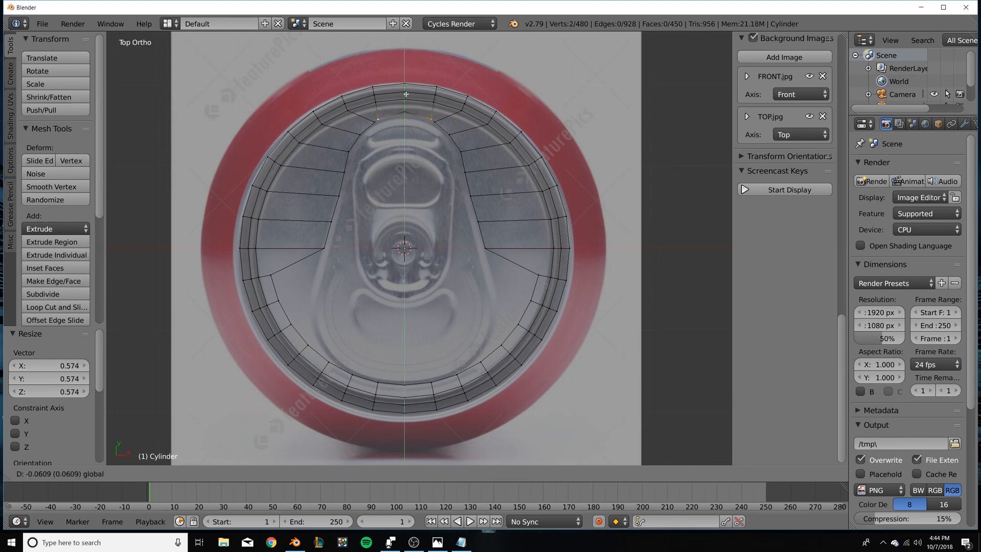
left_click(403, 109)
Move the loop's upper centre vertex -0.041 along Y and shift the nearby upper-left vertex outward and down onto the panel outline.
scroll(409, 153, "up", 5)
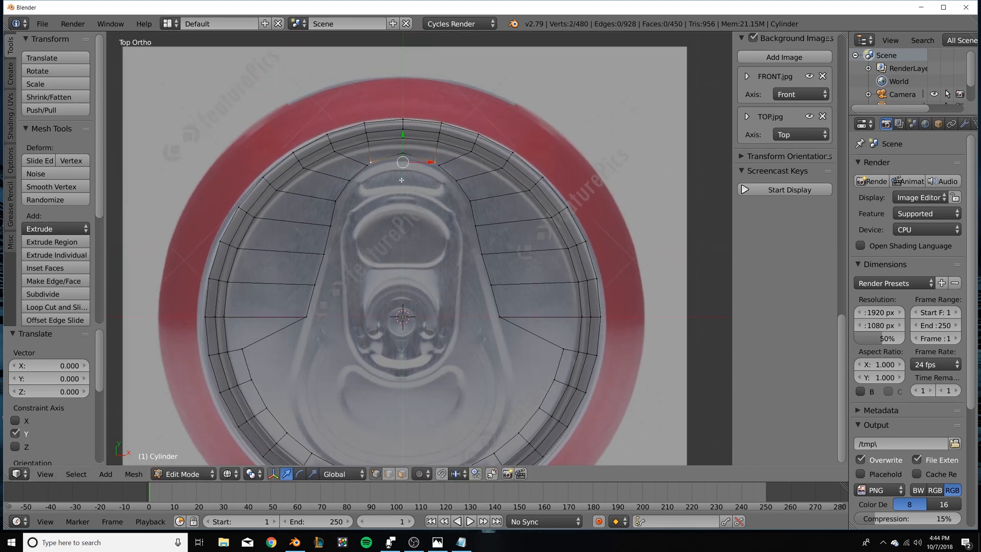
right_click(385, 50)
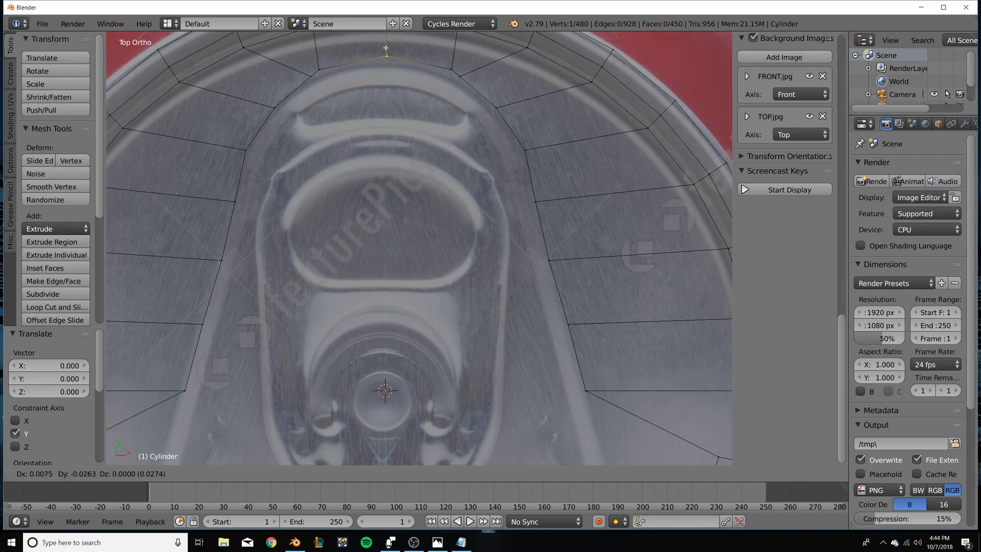
scroll(390, 95, "down", 2)
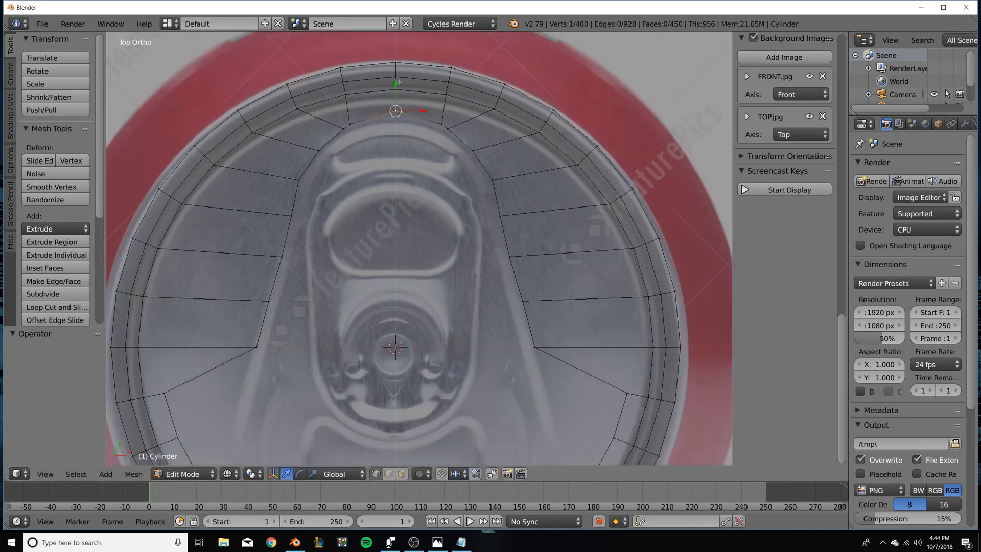
left_click_drag(398, 82, 398, 88)
right_click(342, 130)
key("g")
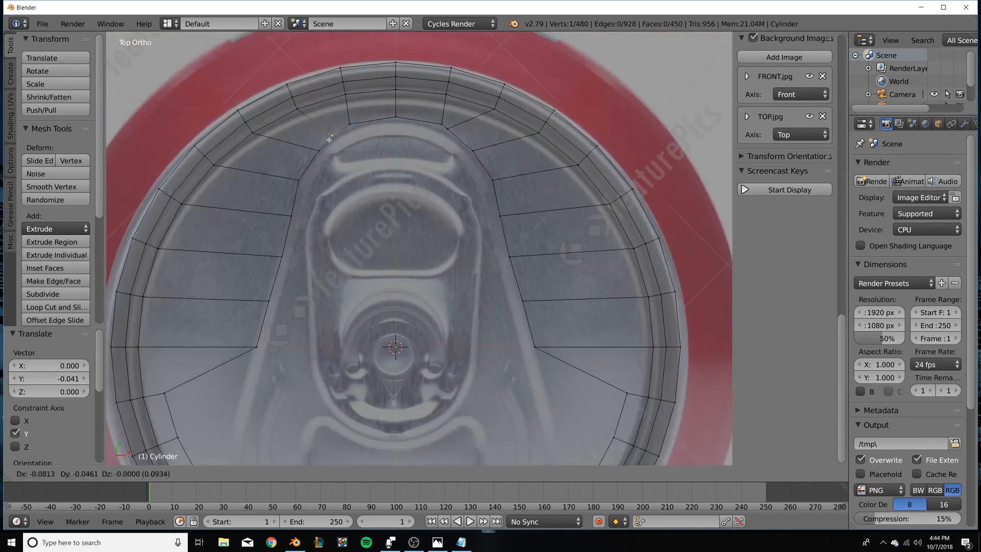
left_click(329, 139)
Move the upper-right loop vertex by X 0.060 and Y -0.065 and lower the vertex beside it onto the outline.
right_click(441, 127)
key("g")
left_click(469, 143)
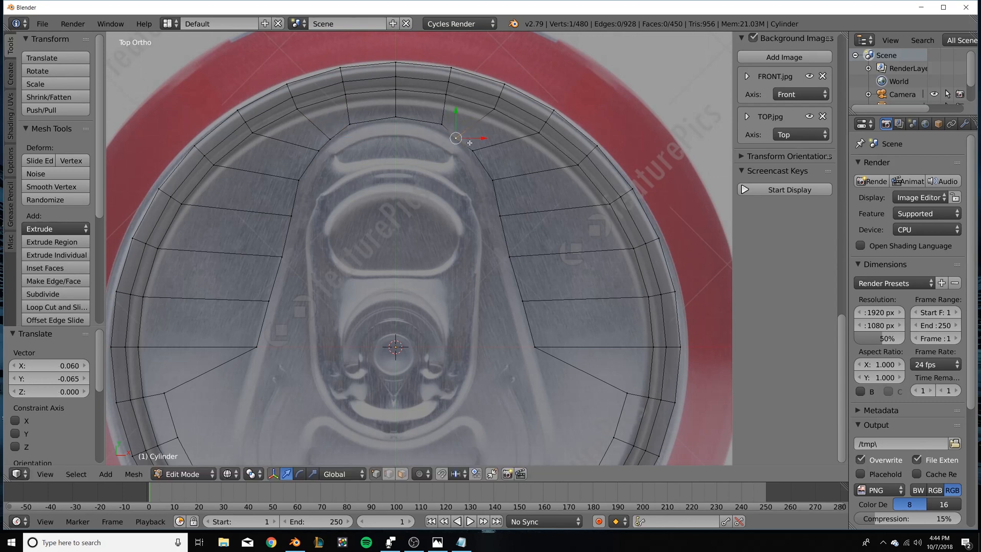
right_click(440, 128)
key("g")
left_click(440, 133)
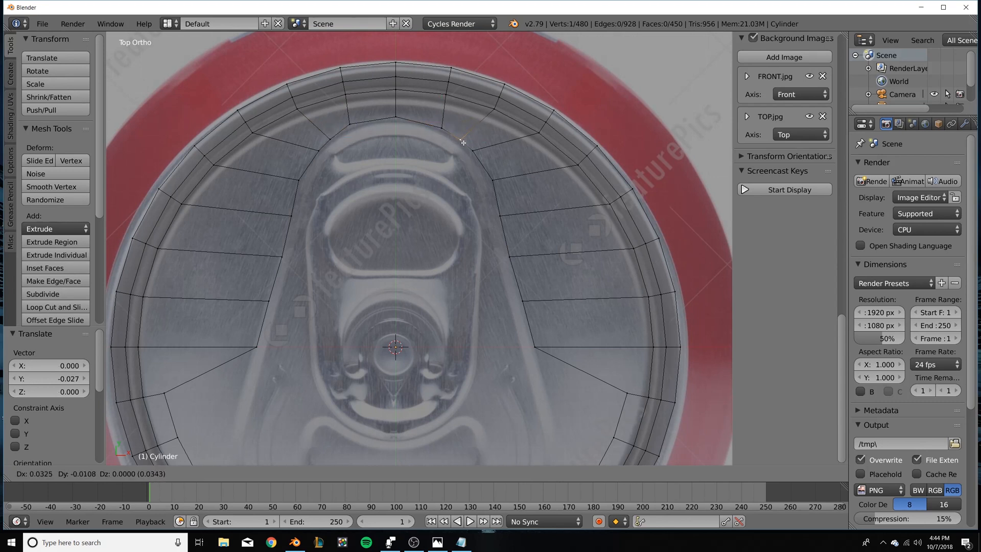
Move the remaining upper-left vertices onto the curved outline and shift the matching upper-right vertex by X 0.041 and Y -0.060.
right_click(350, 125)
key("g")
left_click(331, 151)
right_click(322, 153)
key("g")
left_click(314, 162)
right_click(479, 159)
key("g")
left_click(487, 169)
Scale the first vertex pair below the centre axis inward to 0.660.
scroll(493, 178, "down", 3)
middle_click_drag(507, 325, 498, 250, "shift")
right_click(526, 262)
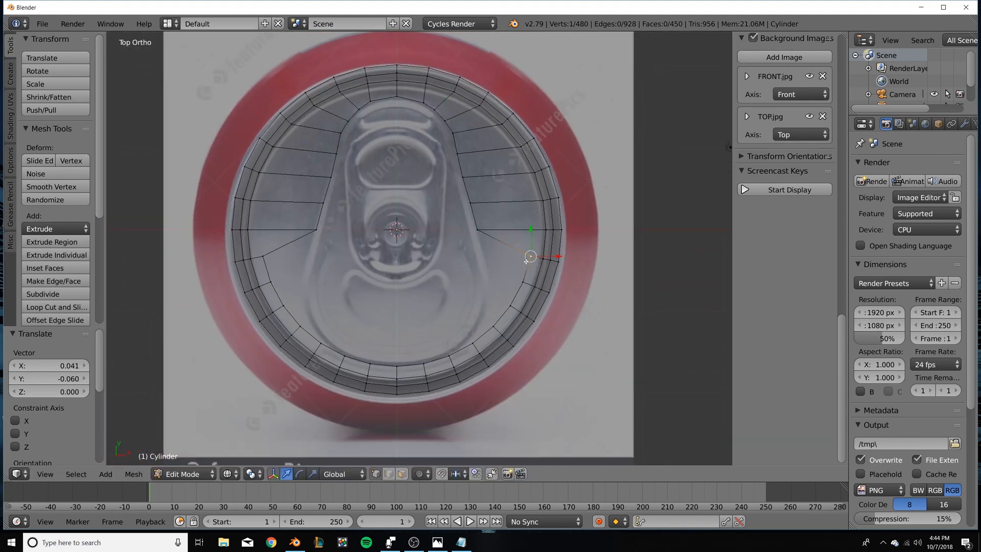
right_click(263, 258, "shift")
key("s")
left_click(462, 284)
Scale the second vertex pair below the centre axis to about 0.758 and refine it by 0.979.
key("s")
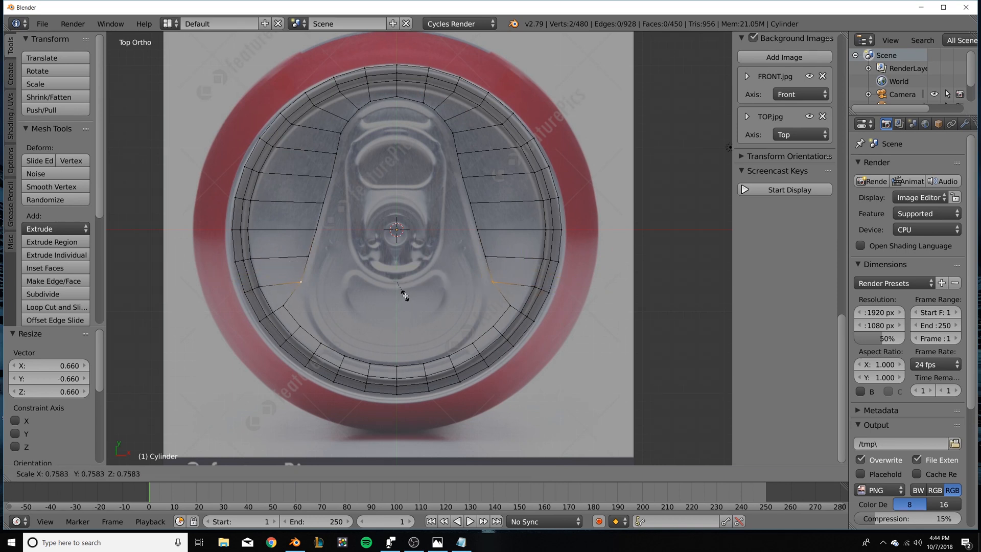
left_click(405, 296)
key("s")
left_click(547, 365)
Scale the third vertex pair below the centre axis inward to 0.786.
right_click(509, 308)
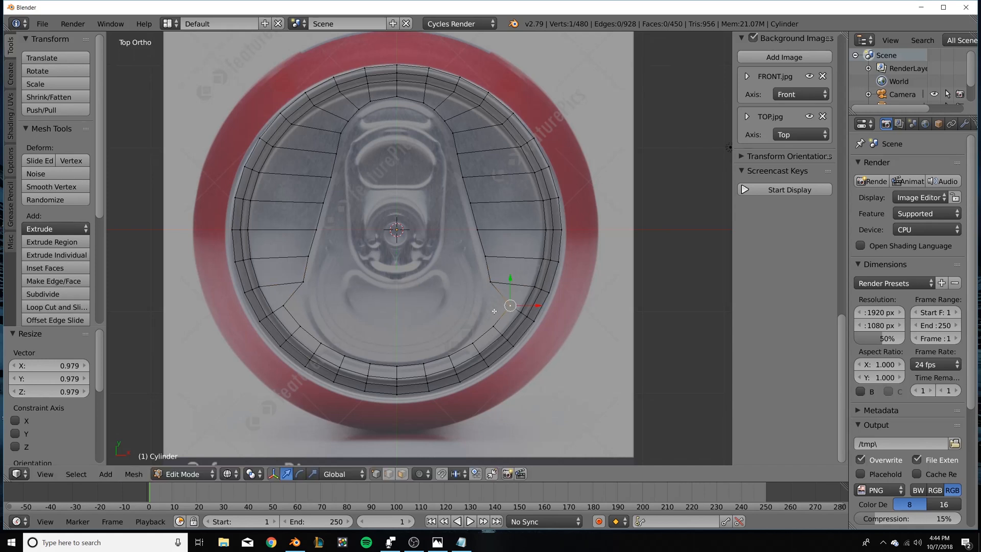
right_click(284, 307, "shift")
key("s")
left_click(545, 334)
Select the fourth vertex pair below the centre axis and scale it inward to the panel outline.
right_click(301, 334)
key("s")
right_click(548, 358)
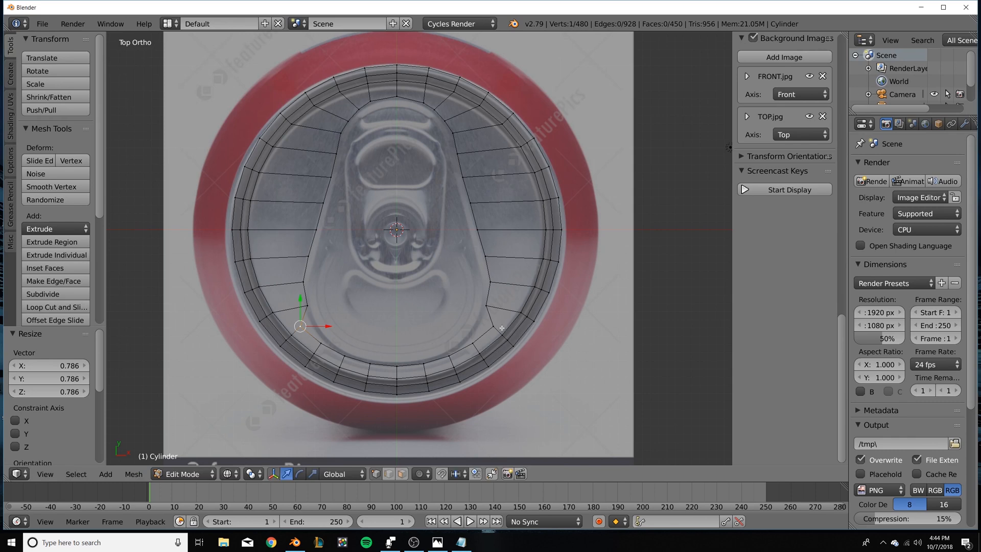
right_click(497, 330, "shift")
key("s")
left_click(537, 341)
Scale the fifth vertex pair below the centre axis inward to 0.946.
right_click(472, 343)
right_click(318, 341, "shift")
key("s")
left_click(524, 350)
Select the five vertices along the loop's lower edge and move them -0.013 along Y.
scroll(424, 367, "up", 3)
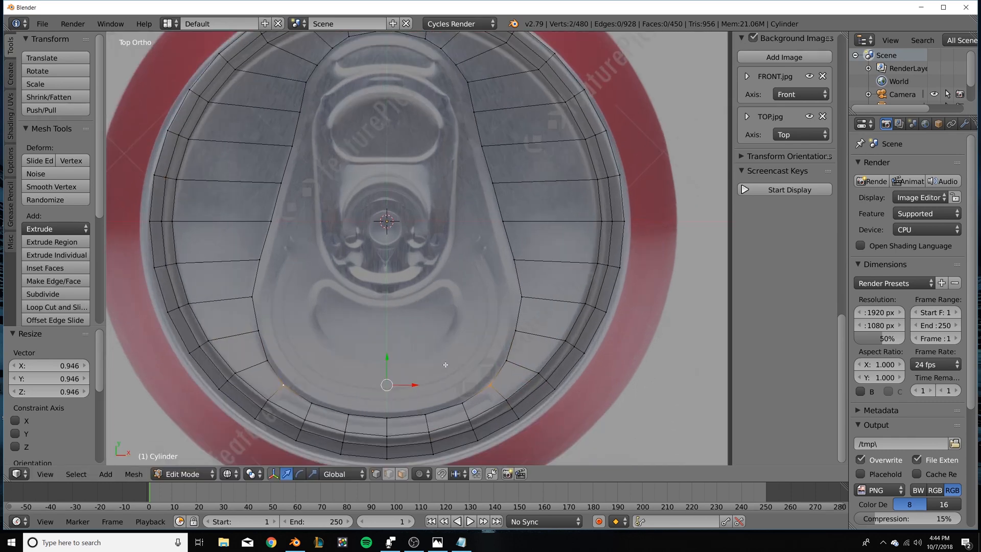
right_click(317, 389)
right_click(472, 390, "ctrl")
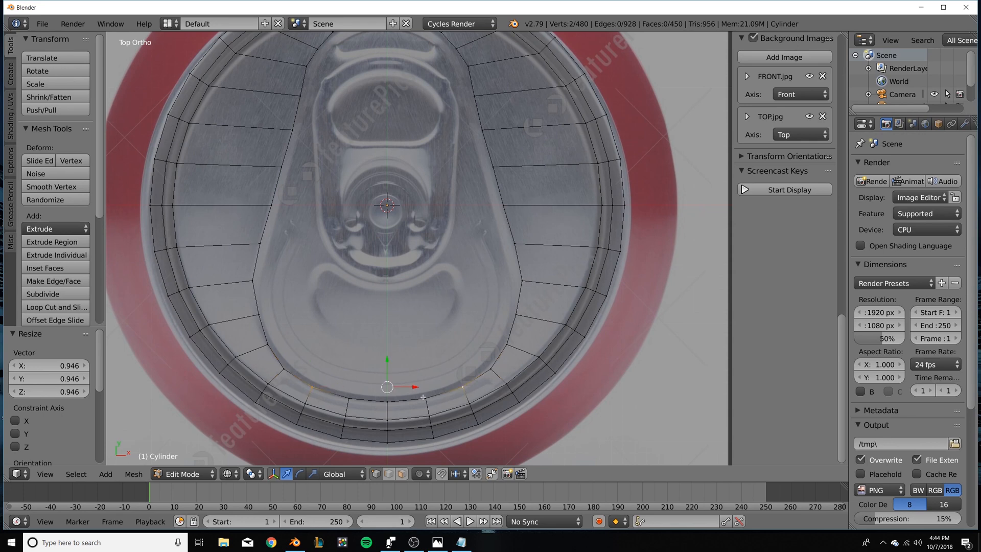
key("g")
key("y")
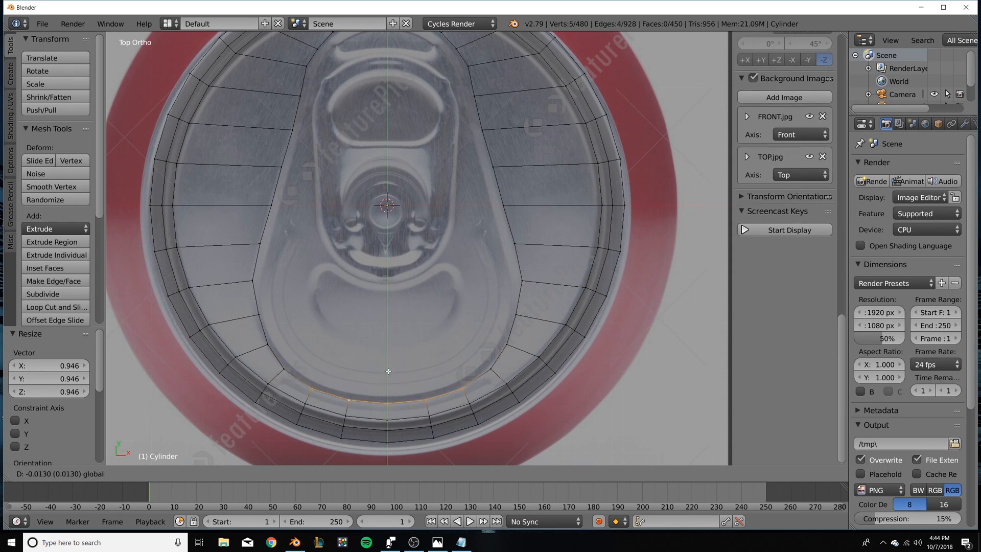
left_click(389, 376)
Widen the vertex pair at the broad lower part of the panel outline by scaling it to 1.036.
scroll(459, 291, "down", 2)
right_click(489, 271)
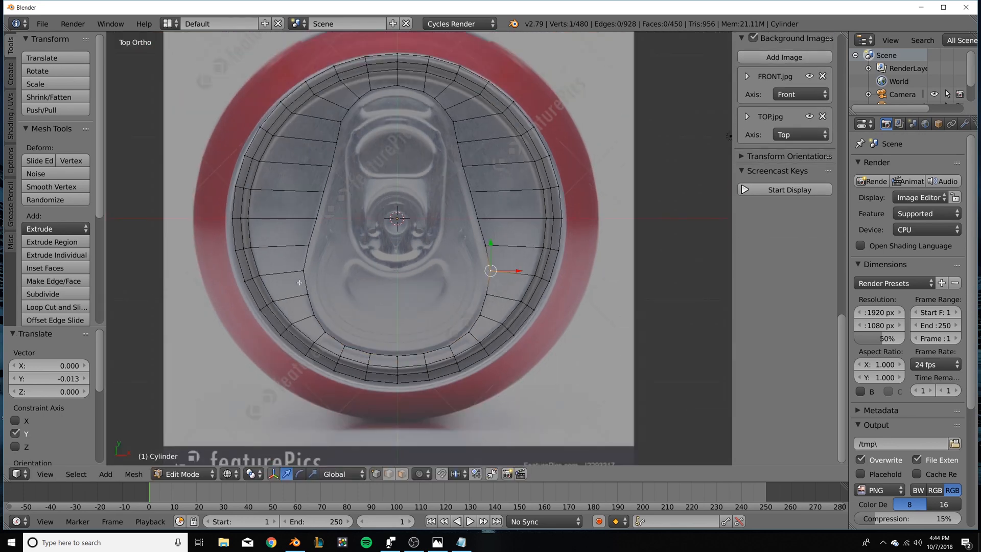
right_click(301, 278, "shift")
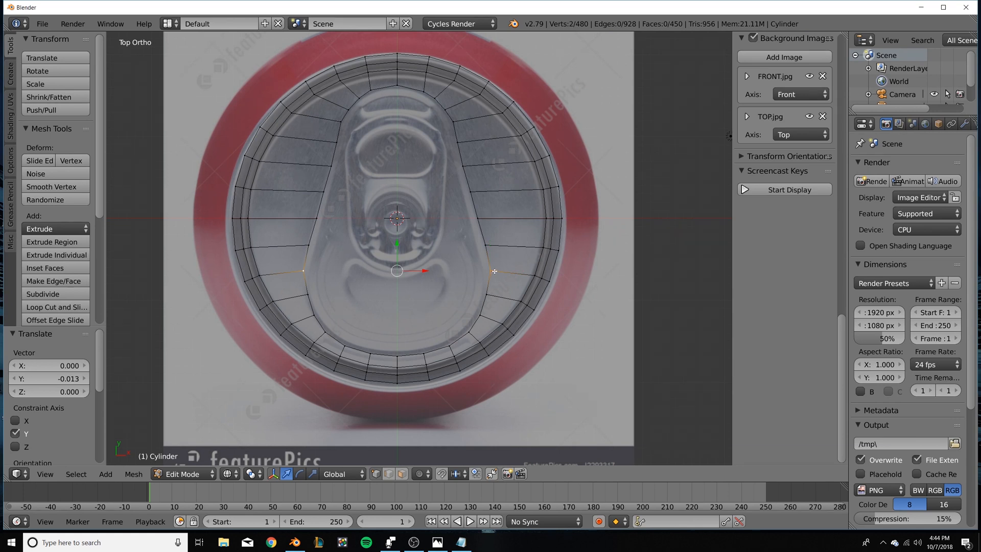
key("s")
left_click(530, 299)
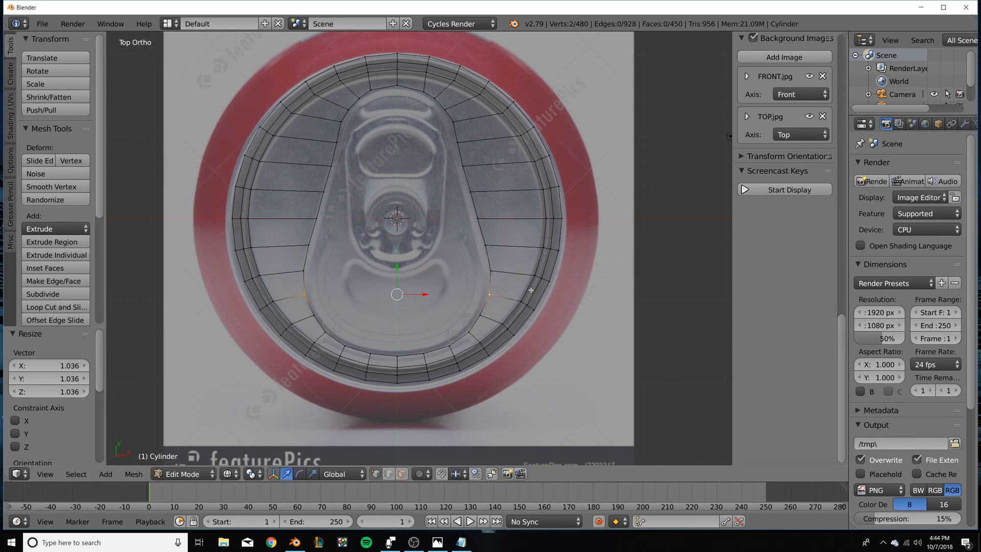
Scale a vertex pair on the upper straight sides of the outline to 1.010.
right_click(465, 166)
right_click(334, 172, "shift")
key("s")
left_click(465, 193)
Select the whole teardrop-shaped loop, extrude its face in place and scale it to 0.934.
right_click(481, 320, "alt")
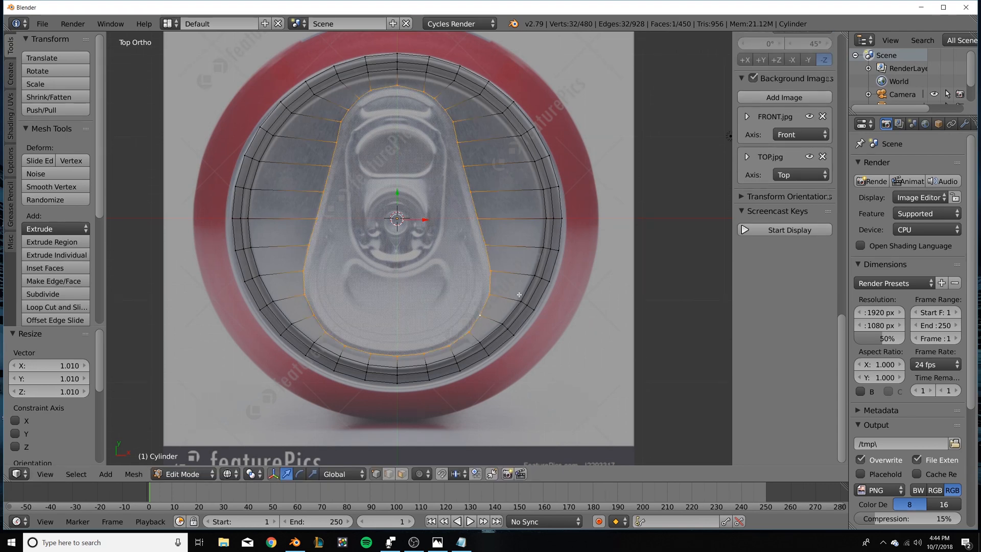
scroll(483, 206, "up", 3)
key("Tab")
key("Tab")
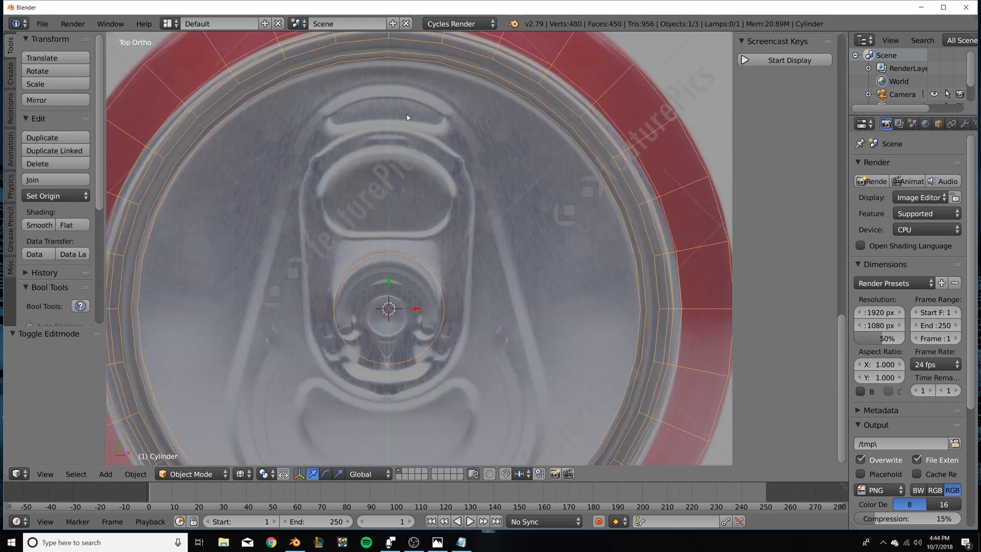
scroll(557, 233, "down", 2)
key("e")
right_click(558, 233)
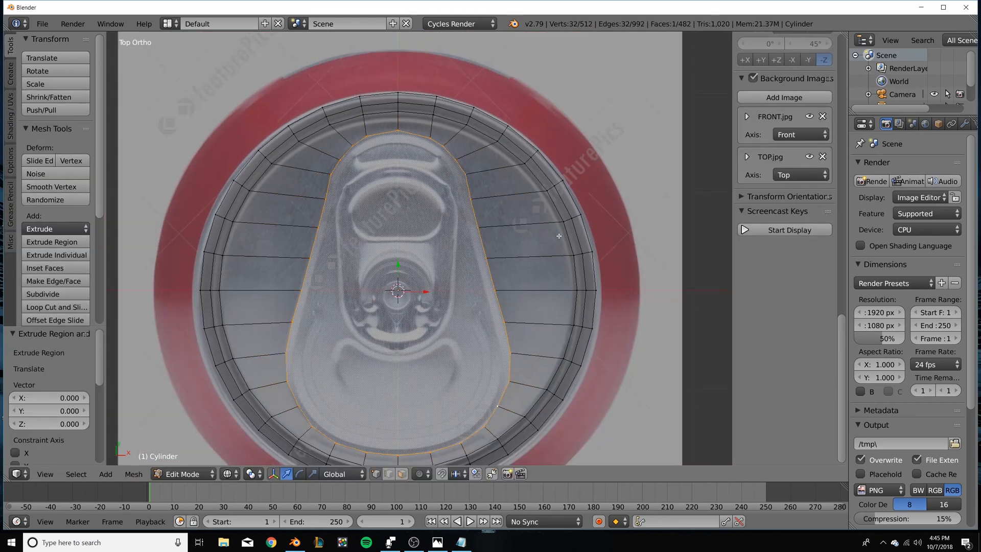
key("s")
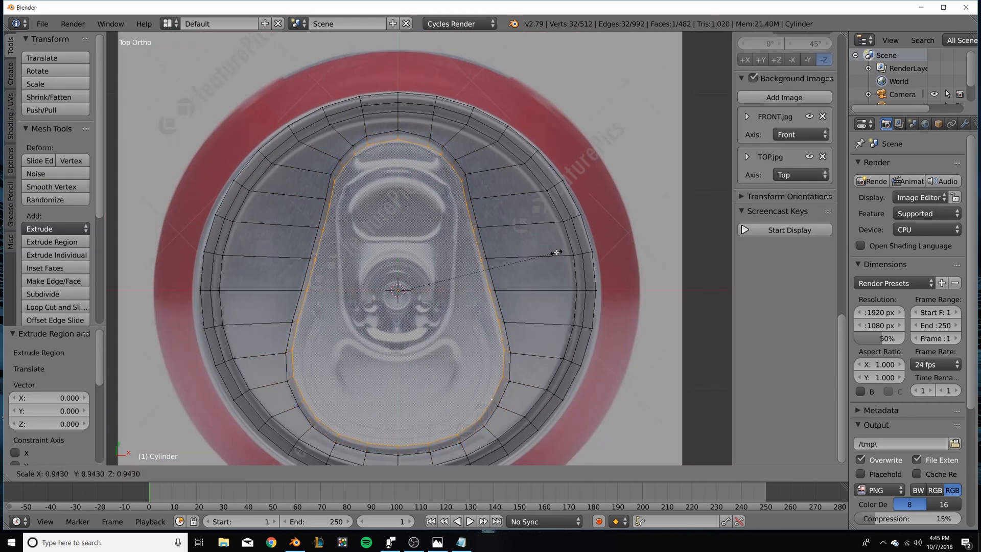
left_click(555, 252)
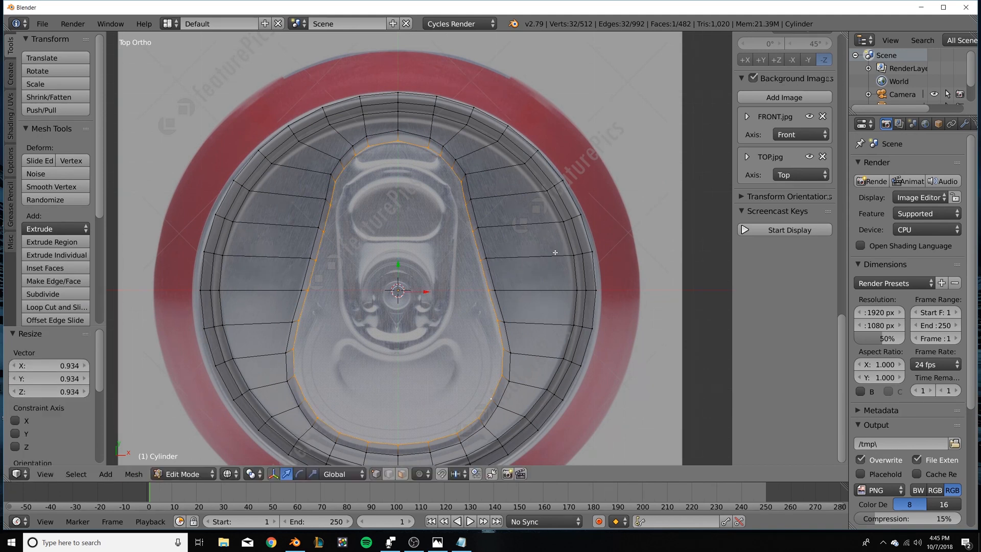
key("s")
key("z")
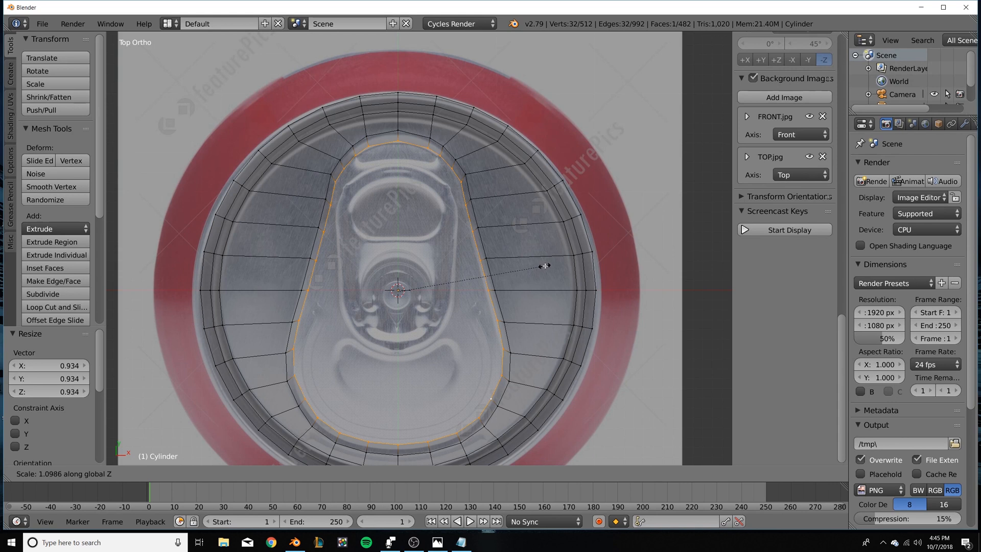
key("Escape")
Scale the extruded teardrop face to 1.027 along Y.
key("s")
key("y")
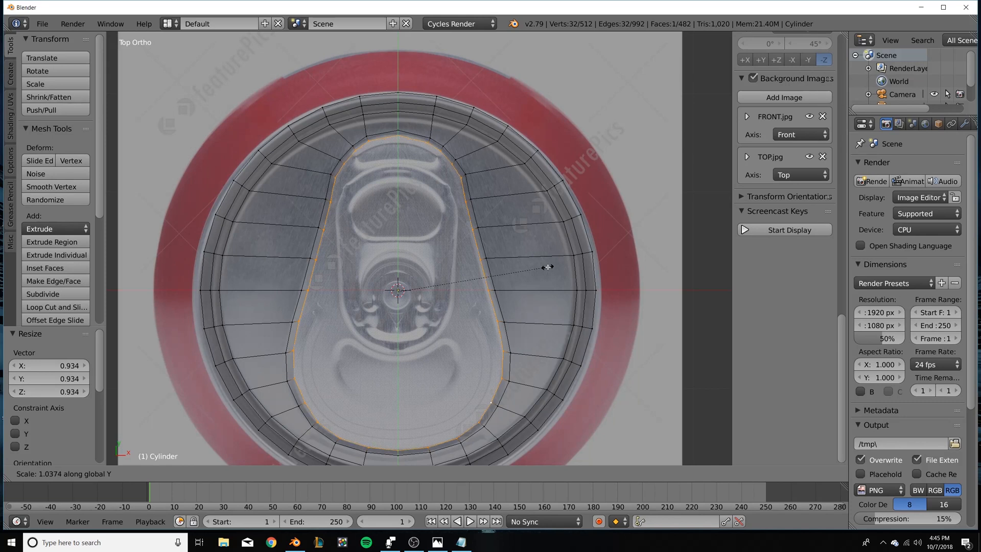
left_click(543, 267)
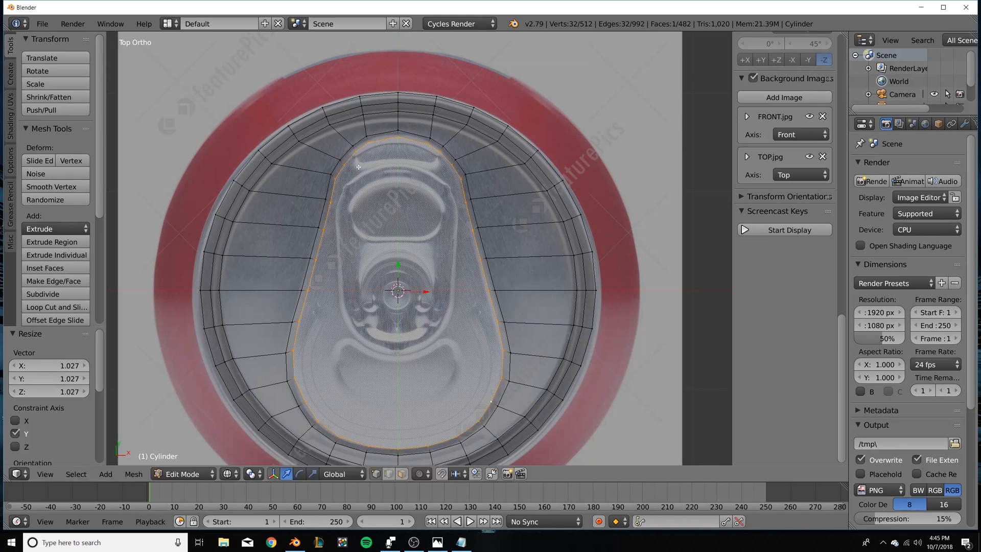
Lower the inner teardrop face 0.016 along Z in front view, inspect the recess and return to top view.
left_click(402, 474)
left_click(389, 474)
key("KP_1")
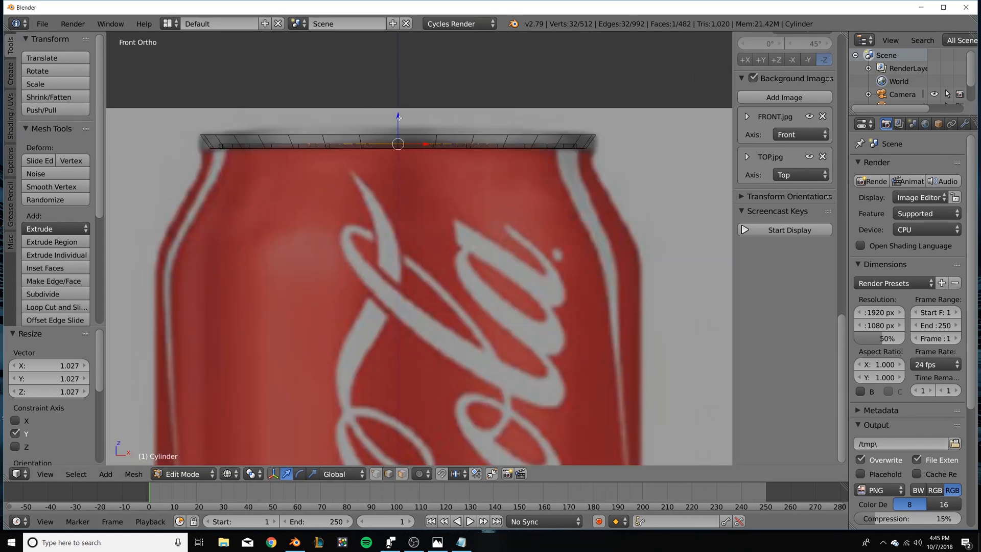
left_click_drag(398, 116, 397, 114)
middle_click_drag(397, 114, 367, 233)
key("KP_7")
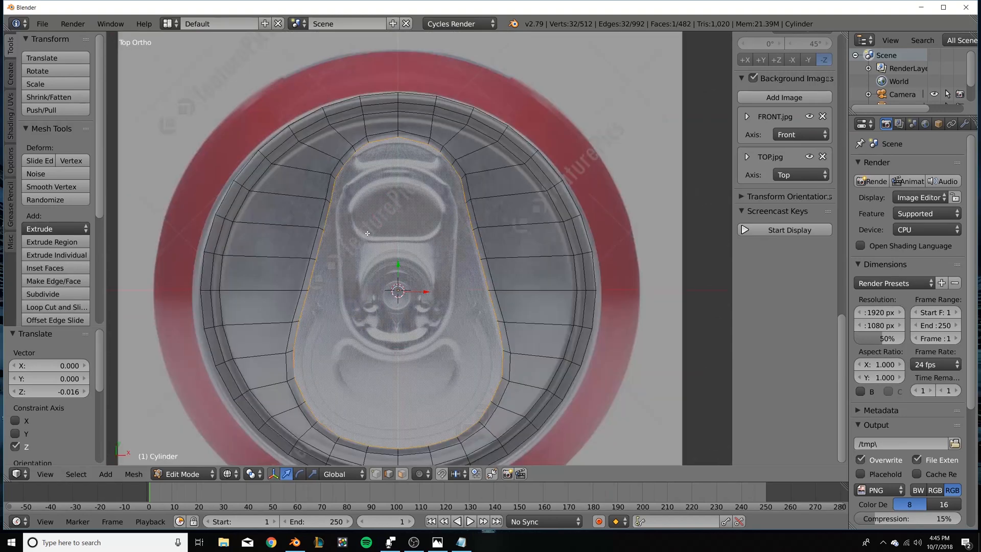
middle_click_drag(450, 271, 462, 259, "shift")
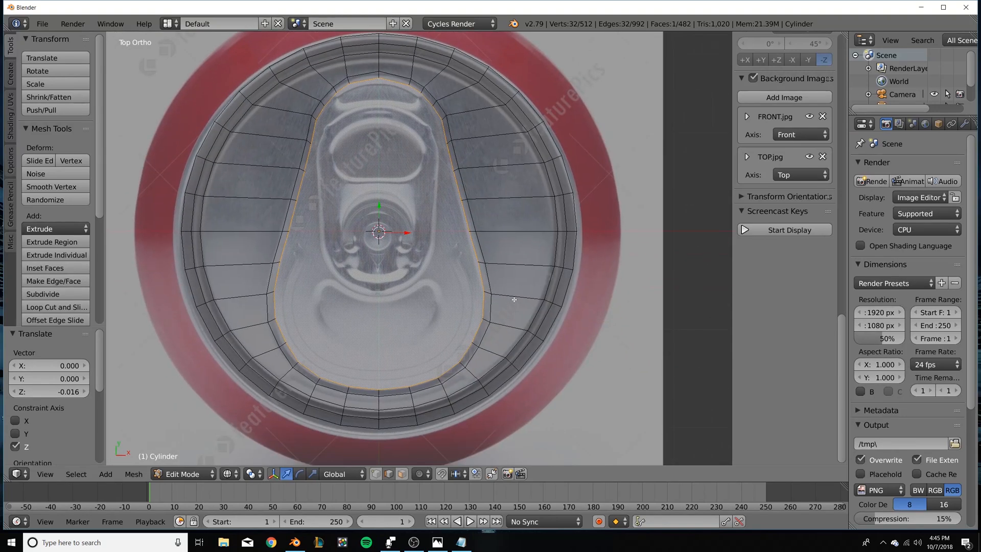
Extrude the inner teardrop face in place and scale it to 0.952.
key("e")
right_click(539, 297)
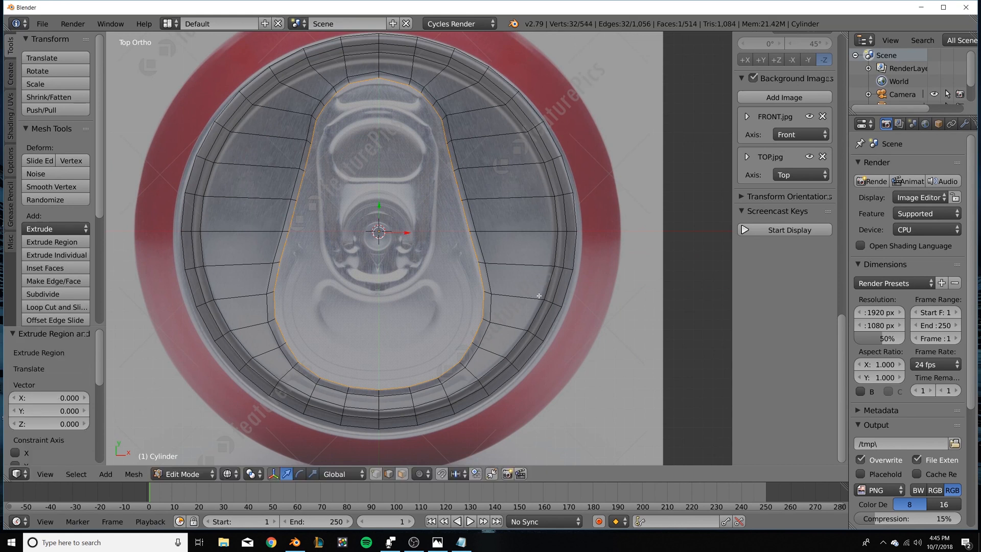
key("s")
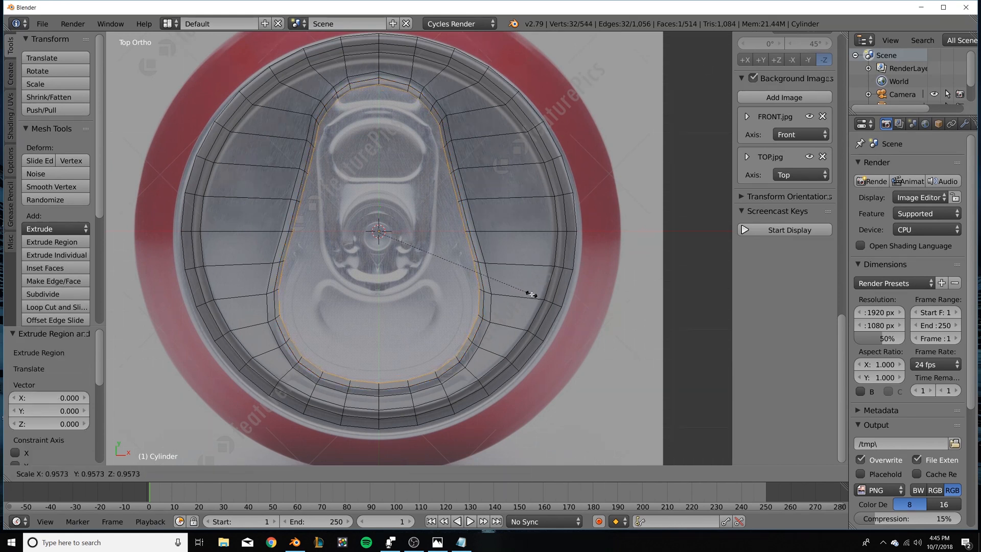
left_click(531, 293)
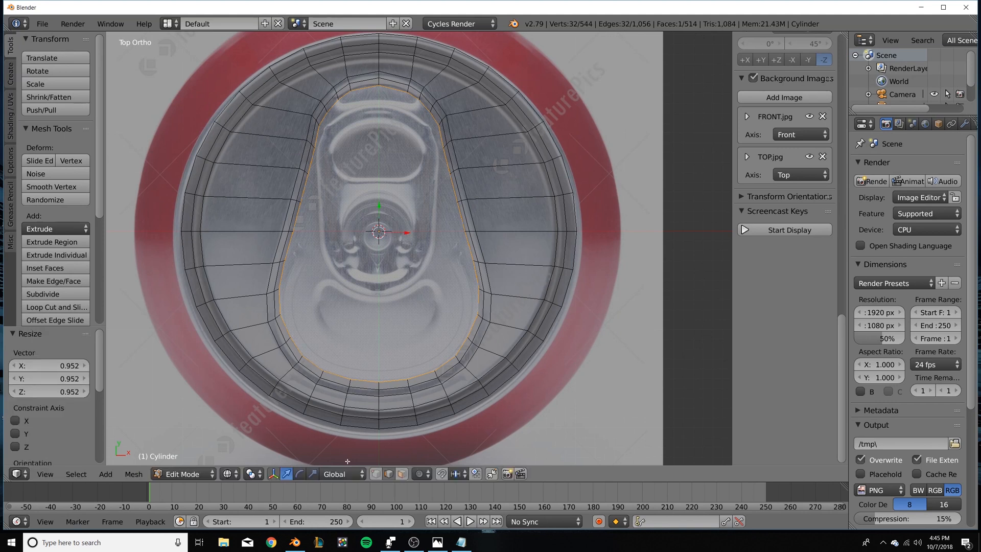
Deselect the lower curved edges of the new inner teardrop loop, keeping its rounded top and straight sides selected.
right_click(282, 298, "shift")
right_click(286, 326, "shift")
right_click(298, 347, "shift")
right_click(314, 363, "shift")
right_click(342, 374, "shift")
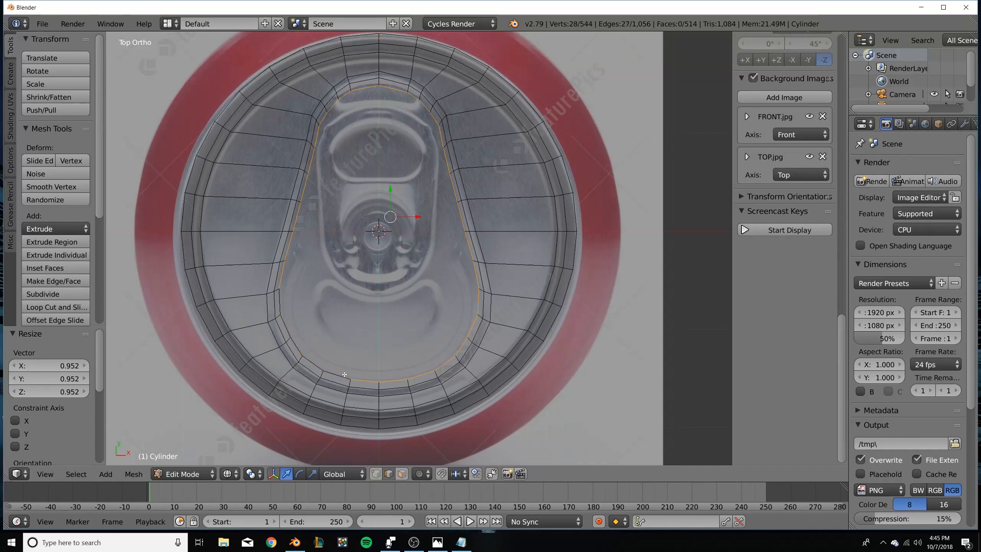
right_click(364, 380, "shift")
right_click(393, 381, "shift")
right_click(423, 374, "shift")
right_click(446, 362, "shift")
right_click(460, 348, "shift")
right_click(470, 328, "shift")
right_click(479, 302, "shift")
right_click(475, 274, "shift")
Try to scale the upper part of the inner teardrop loop to 0.896 along X.
key("s")
key("x")
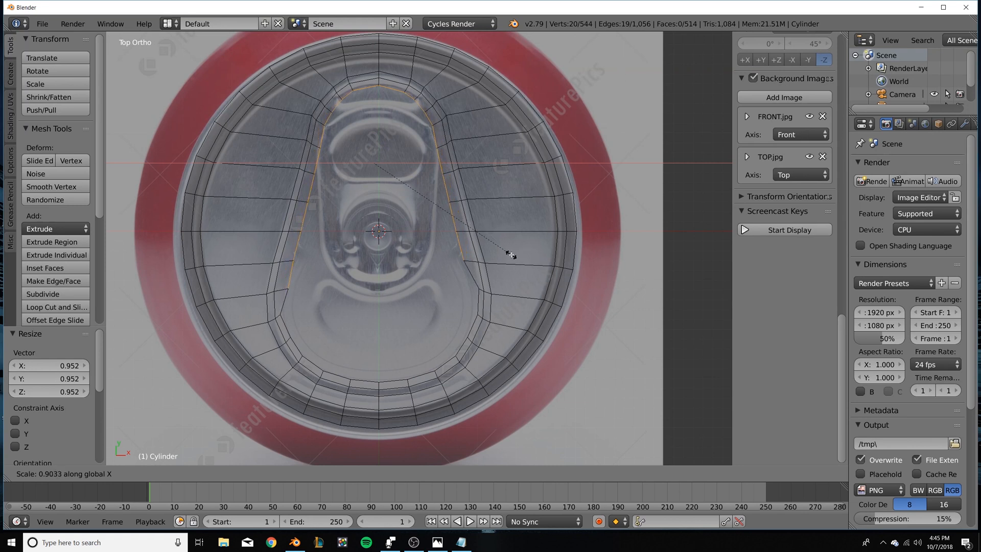
left_click(508, 252)
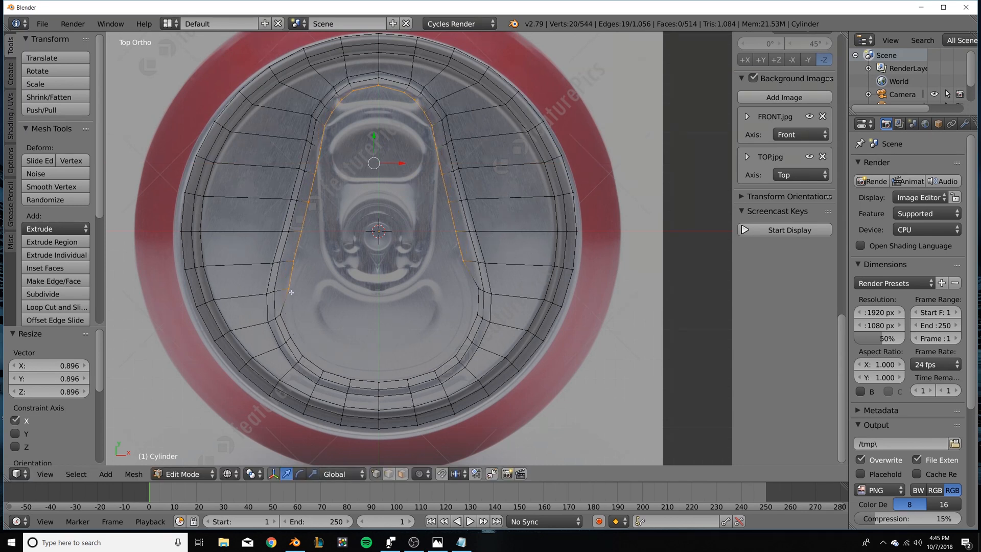
right_click(280, 314)
key("s")
key("x")
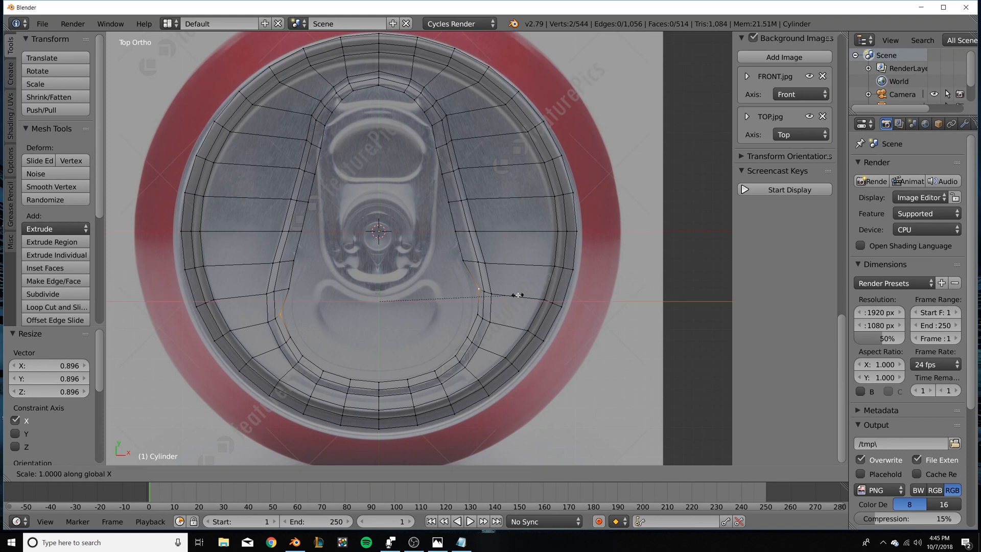
right_click(509, 294)
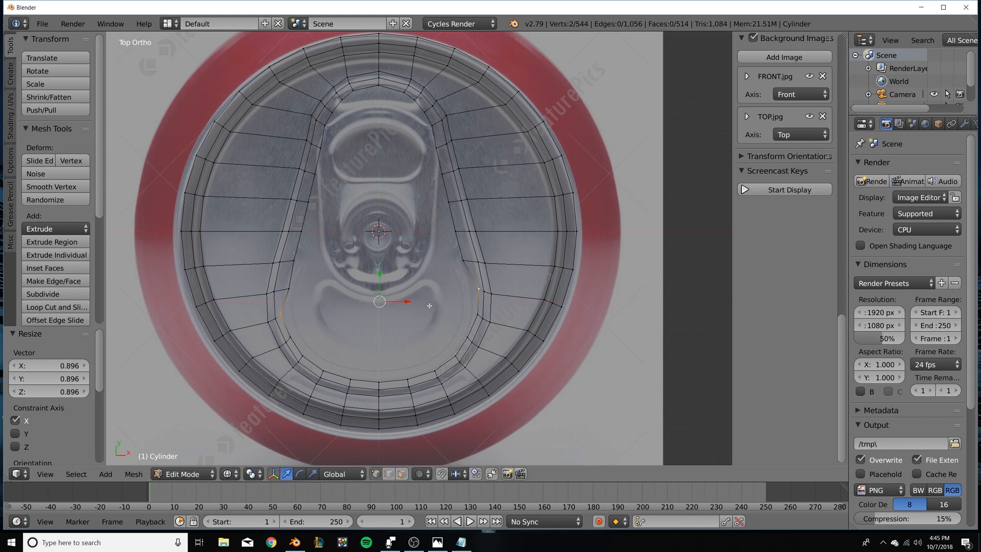
right_click(289, 289)
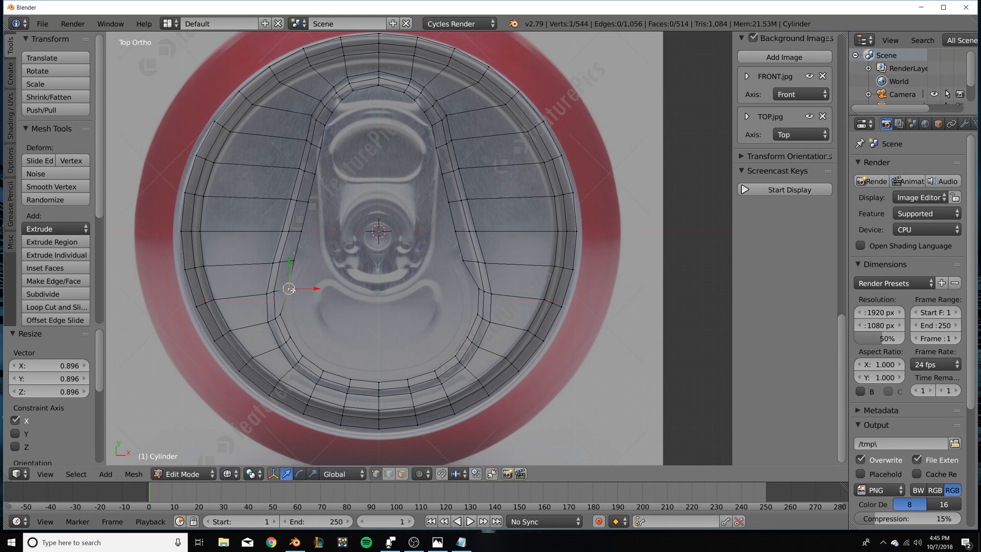
right_click(477, 301, "ctrl")
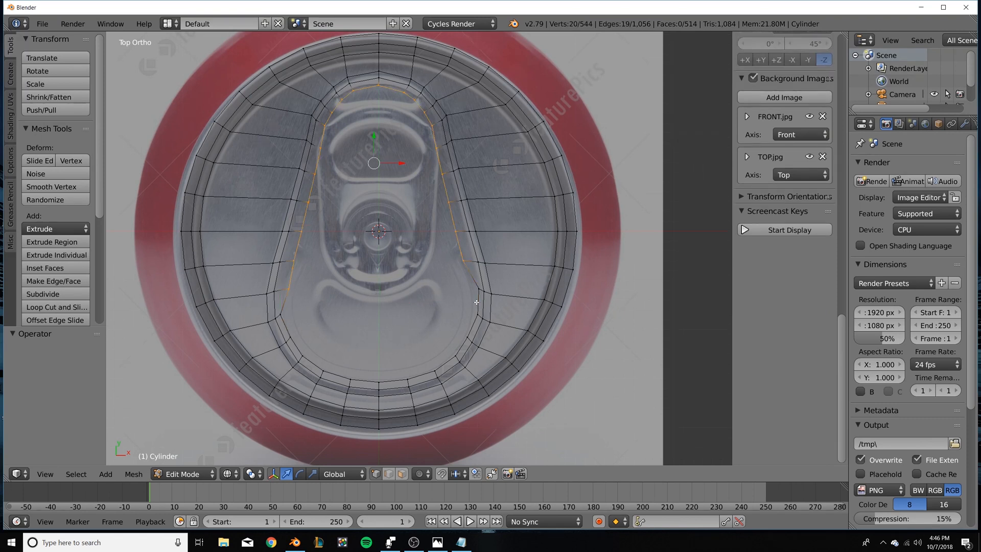
Add the missing lower side edge to the selection and scale the upper part of the inner loop to 0.973 along X.
key("ctrl+Tab")
key("2")
right_click(478, 283, "shift")
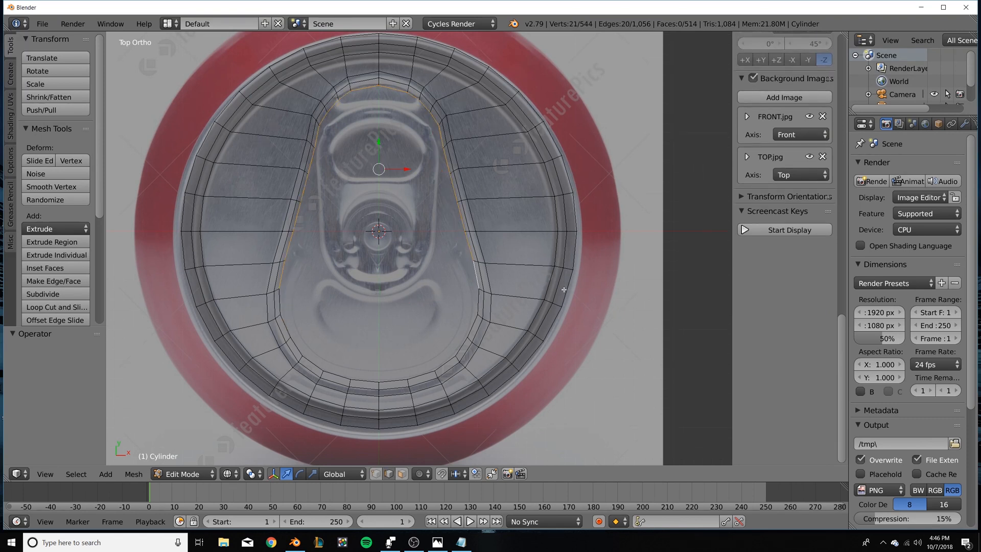
key("s")
key("x")
left_click(556, 290)
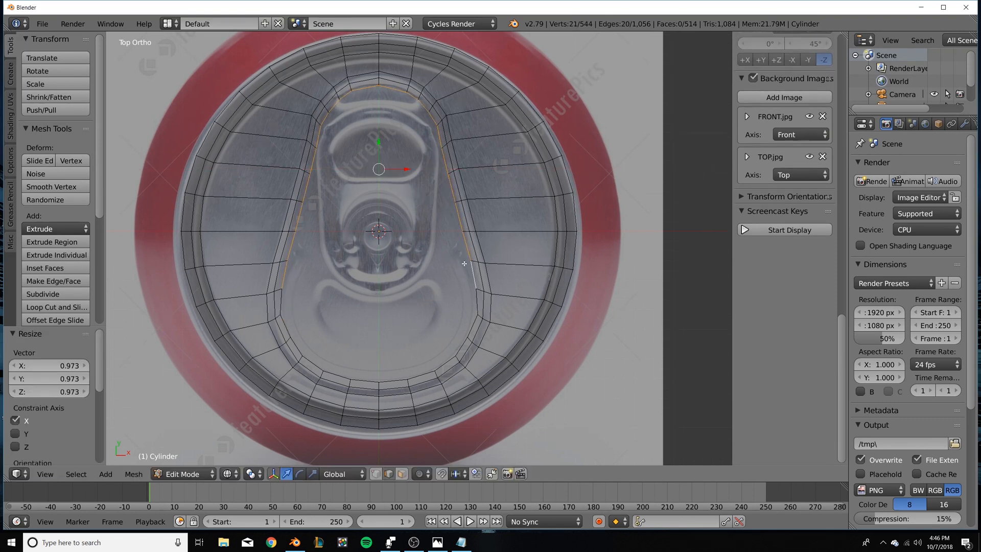
Scale the vertex pair at the lower end of the inner loop's straight sides to 0.921 along X.
key("ctrl+KP_Subtract")
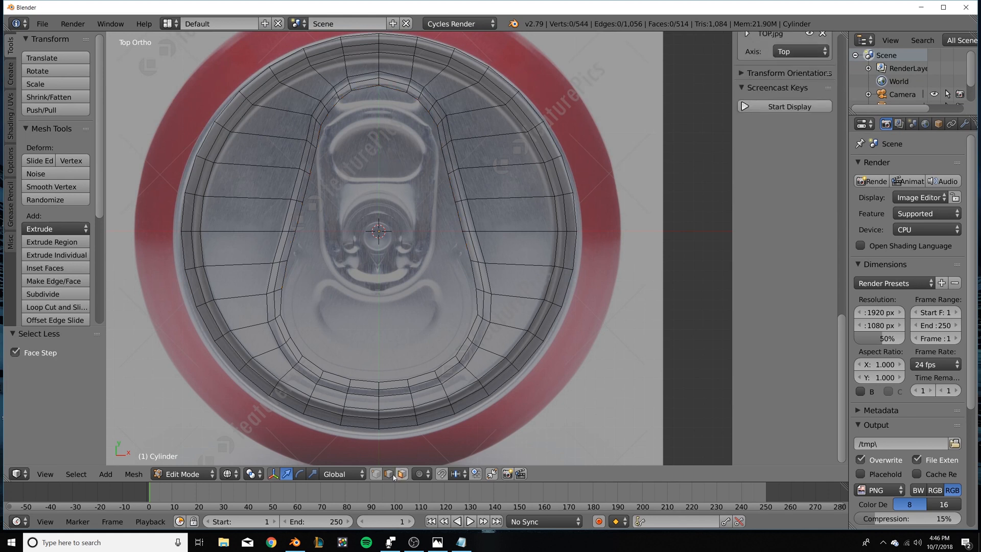
left_click(377, 474)
right_click(289, 262)
right_click(465, 260, "shift")
key("s")
key("x")
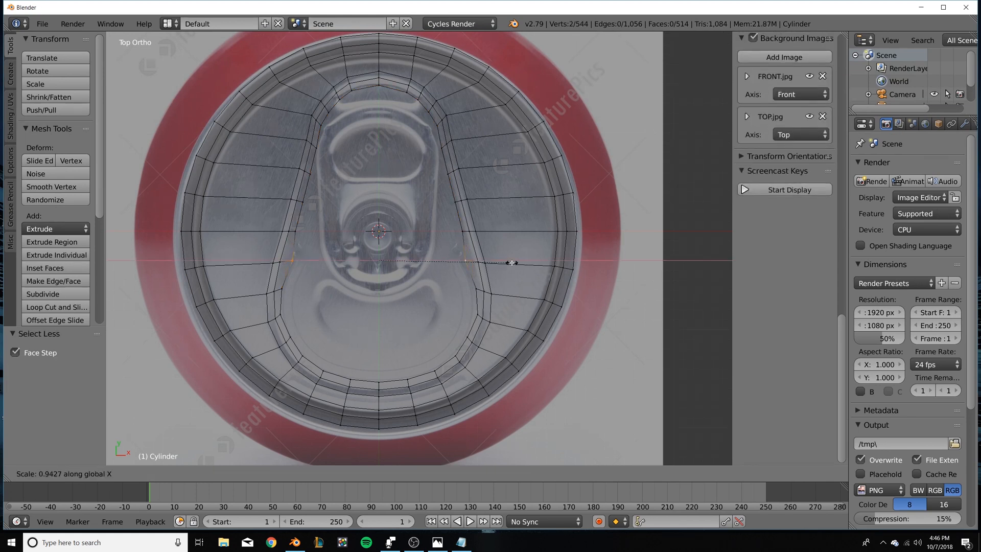
left_click(509, 263)
Scale the inner loop's opposite vertex pair at the widest part of the lower curve to 0.973 along X.
right_click(297, 327)
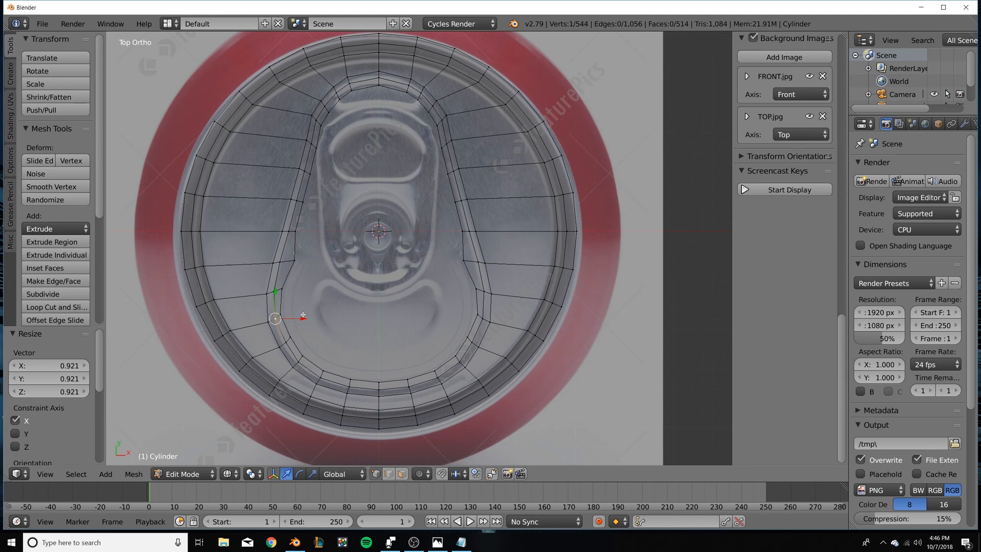
right_click(479, 316, "shift")
key("s")
key("x")
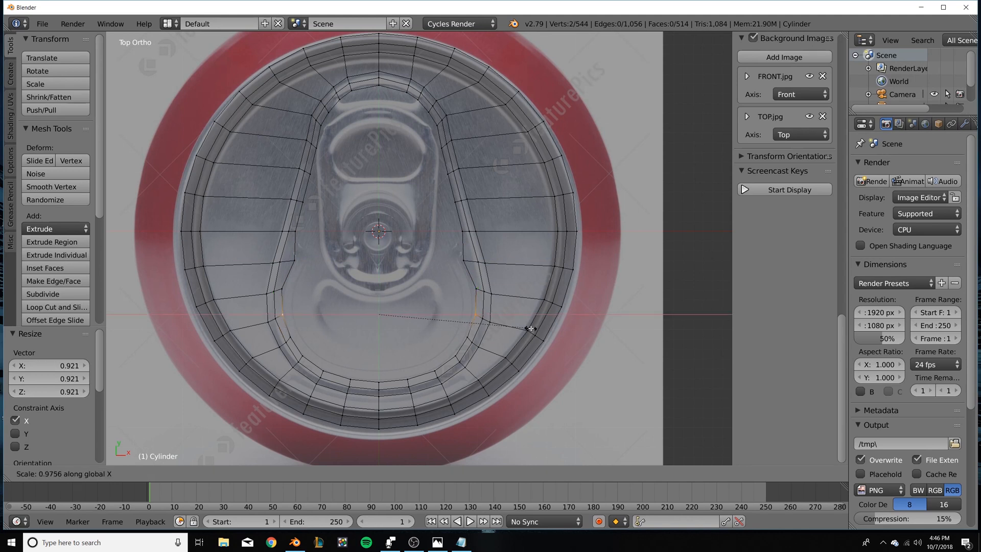
left_click(531, 329)
Scale the inner loop's vertex pair just above the widest part to 0.969 along X.
right_click(476, 287)
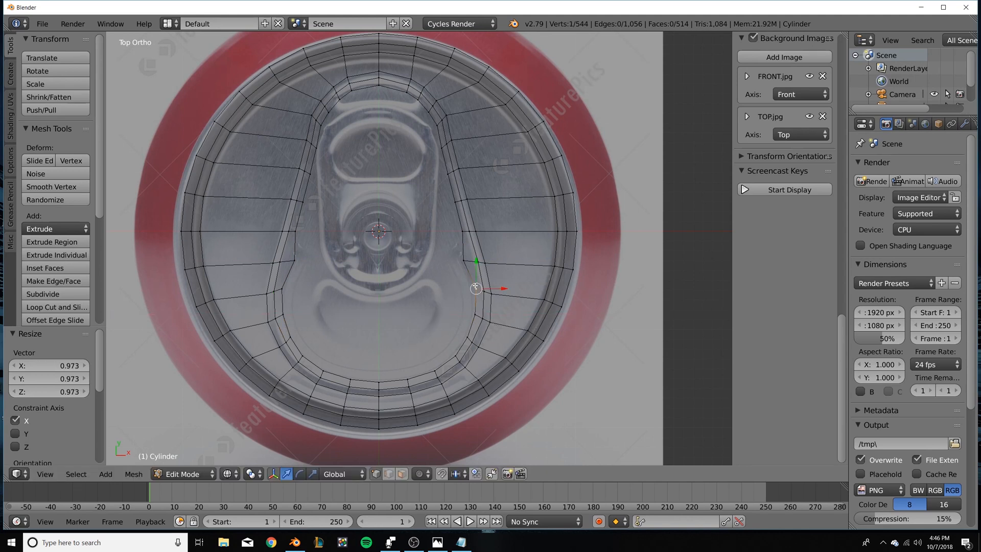
right_click(285, 289, "shift")
key("s")
key("x")
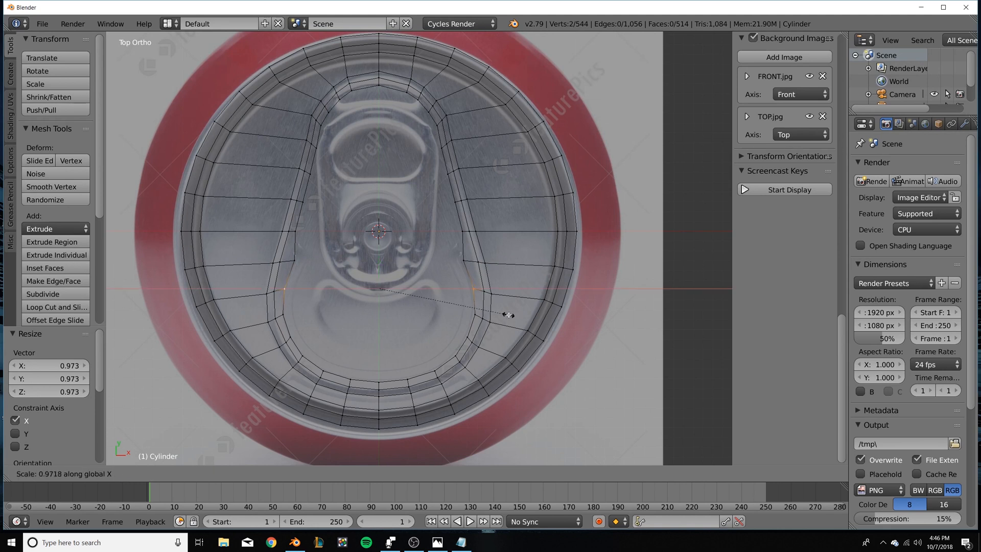
left_click(508, 323)
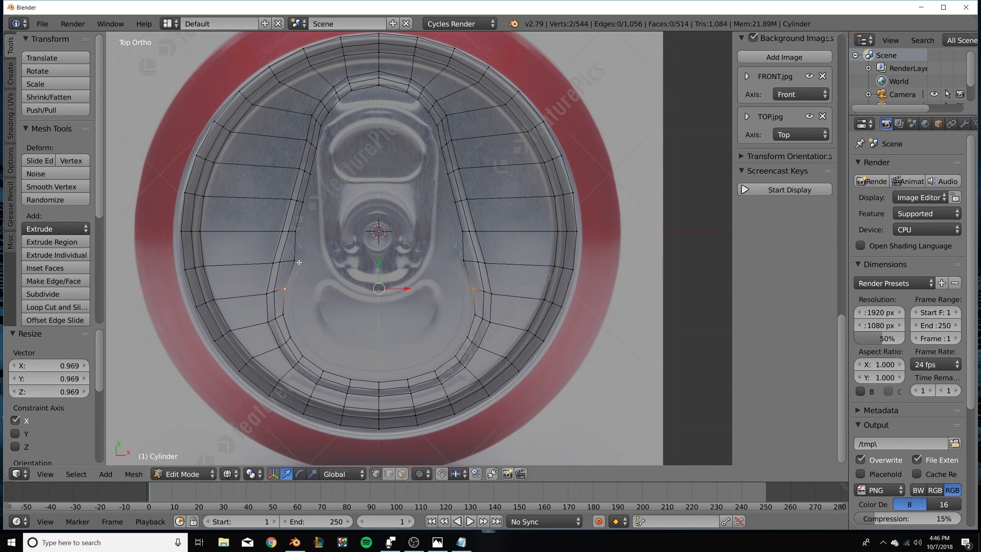
Knife-cut the inner teardrop face horizontally between the two vertices at the lower end of its straight sides.
key("k")
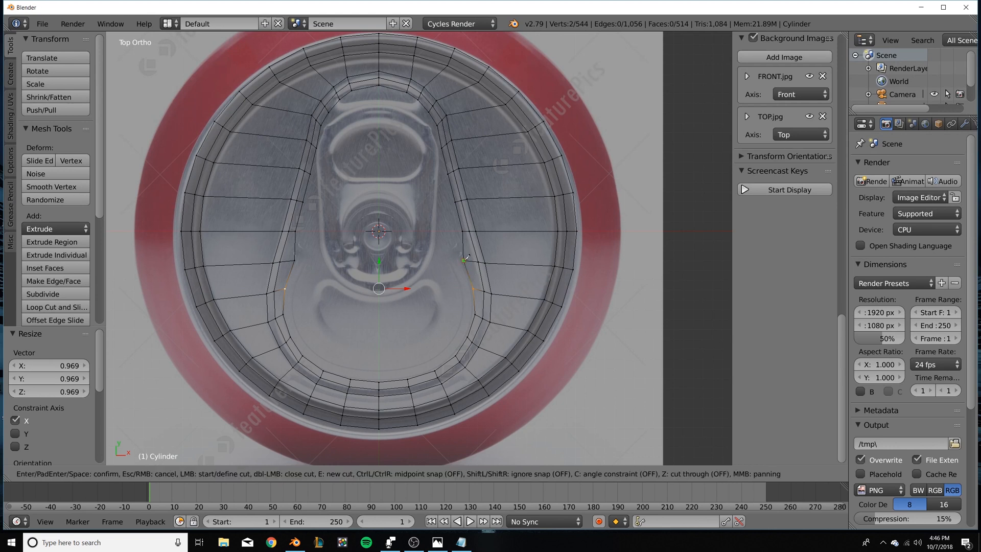
left_click(464, 260)
left_click(297, 260)
key("Return")
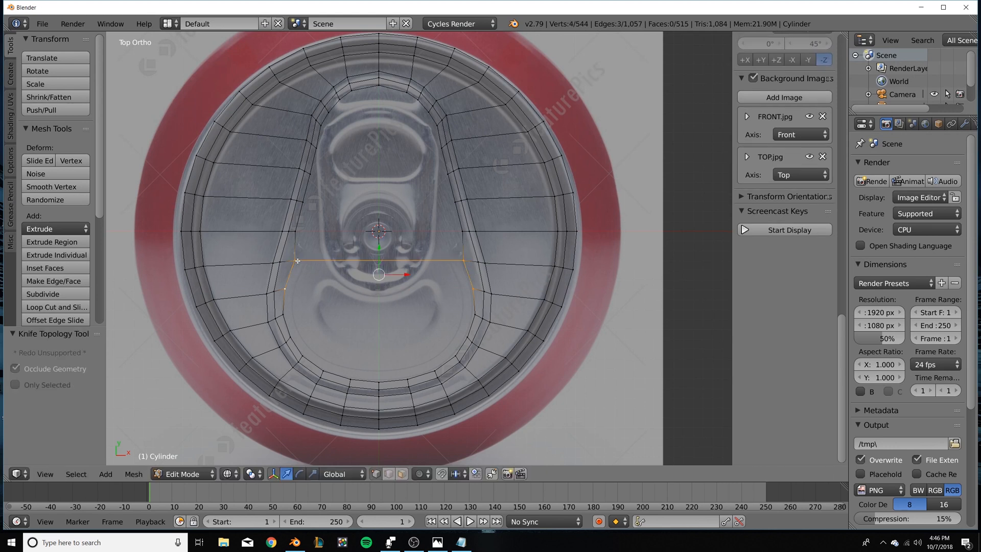
Start the screencast key display and knife-cut the inner teardrop face vertically from its top centre to its bottom centre vertex.
left_click(803, 231)
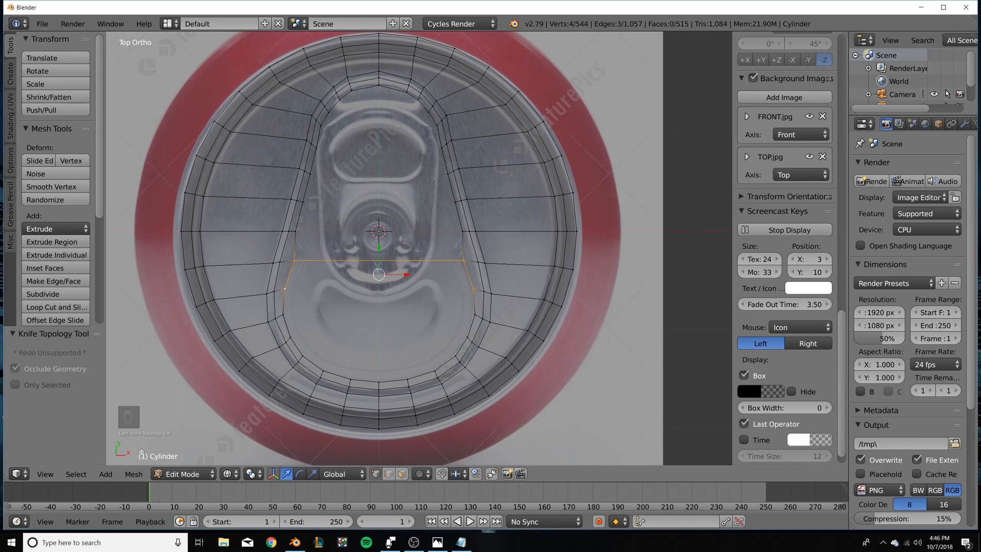
key("k")
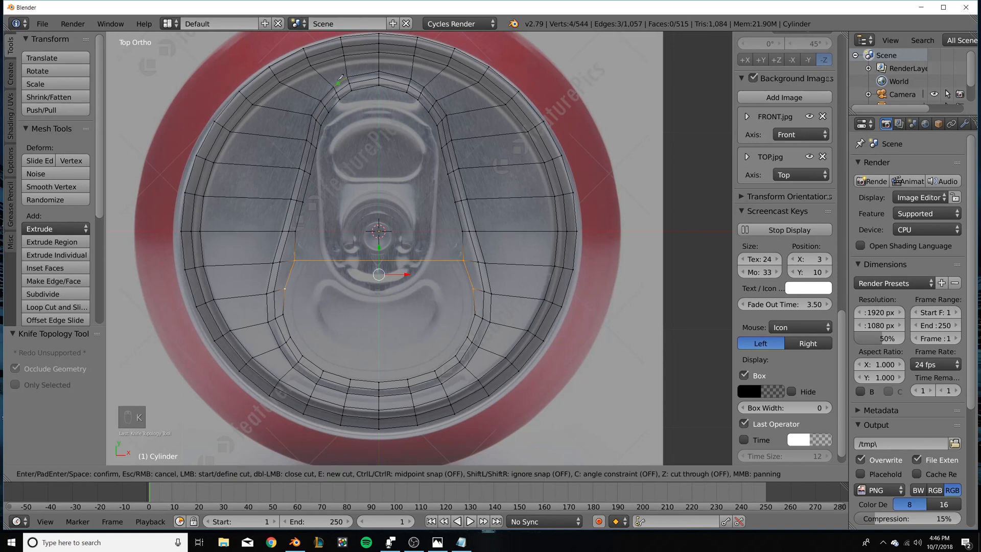
left_click(378, 85)
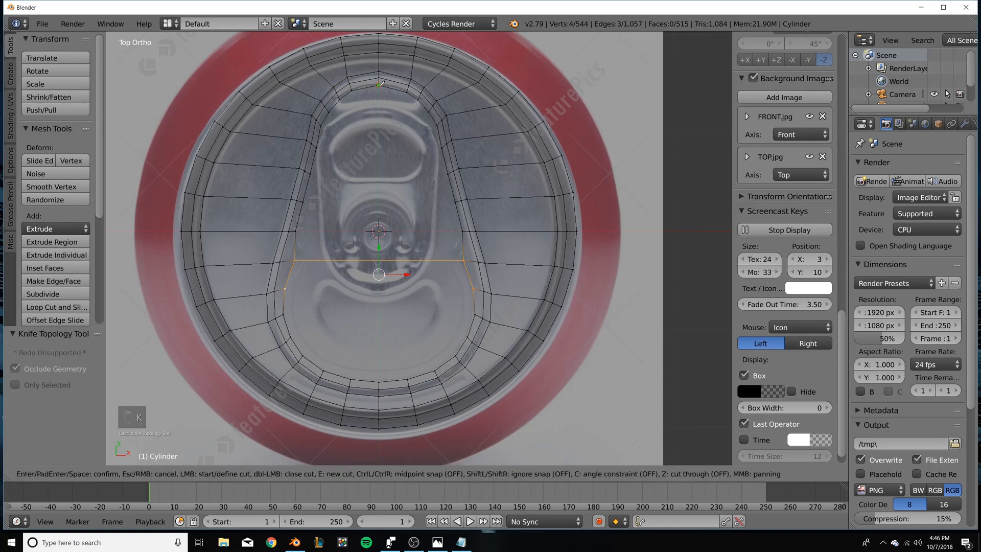
left_click(379, 382)
key("Return")
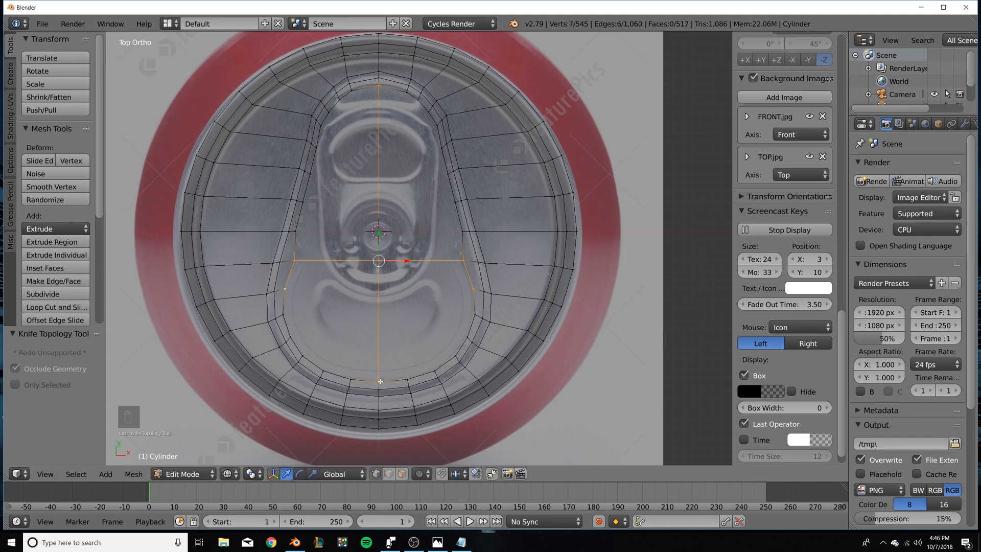
Knife-cut two more horizontal edges across the inner teardrop face, through the vertex pairs just below and just above the first horizontal cut.
key("k")
left_click(285, 289)
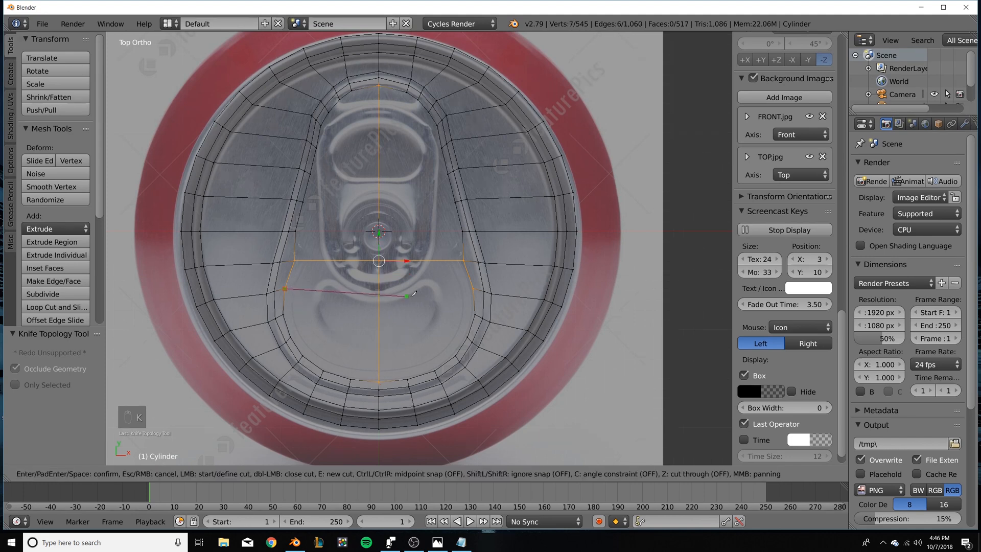
left_click(475, 288)
key("Return")
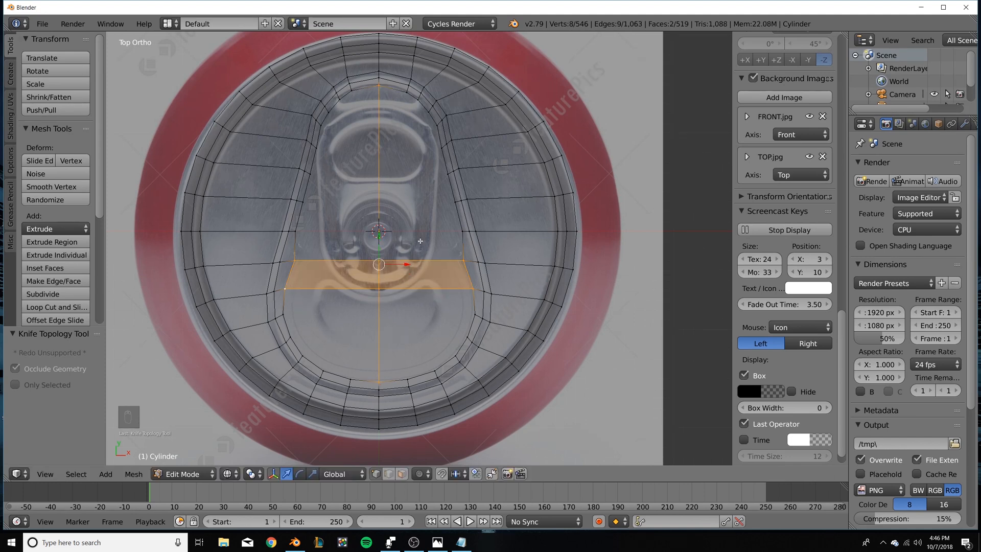
key("k")
left_click(296, 231)
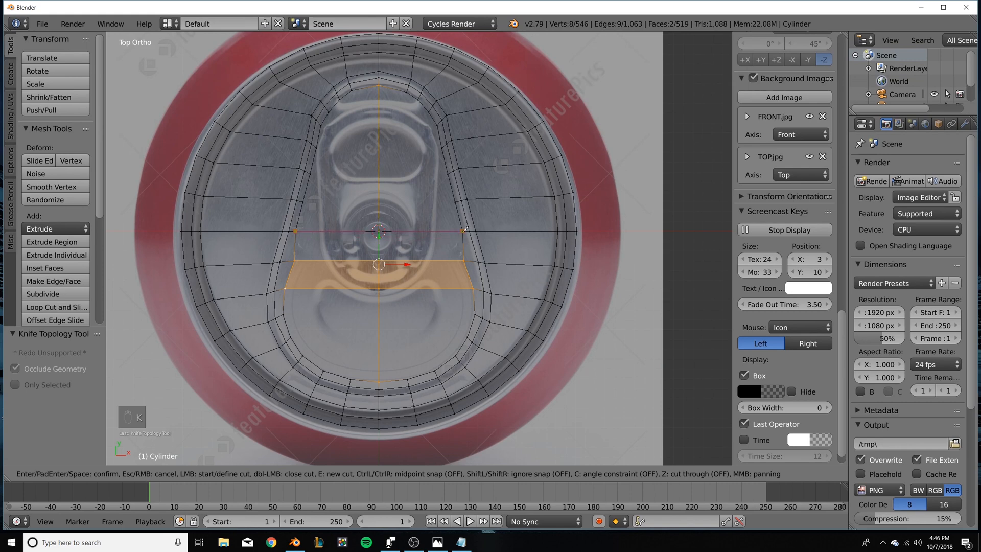
left_click(463, 230)
key("Return")
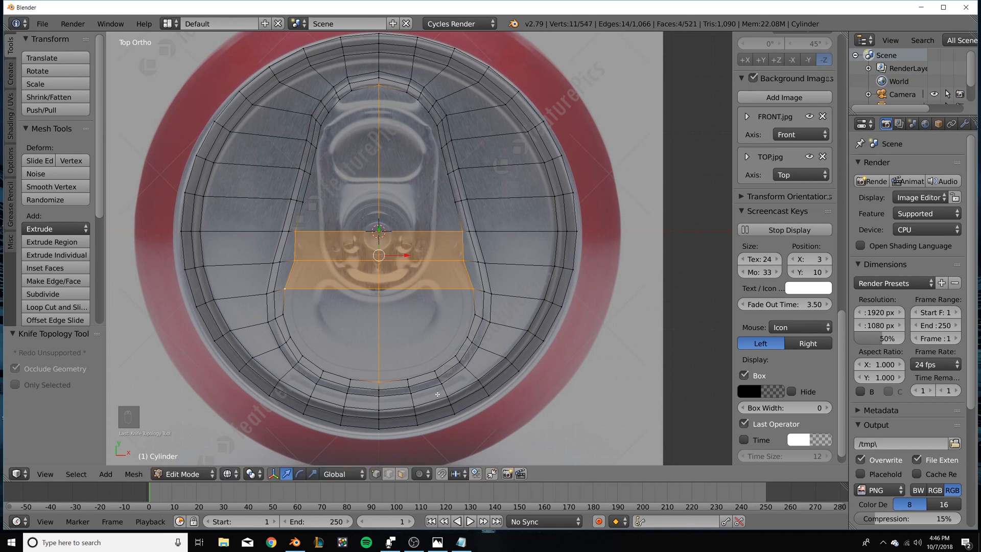
Split the inner teardrop outline with Edge Split along its edges from one end of the middle horizontal cut around the bottom to the other.
left_click(402, 474)
right_click(349, 338)
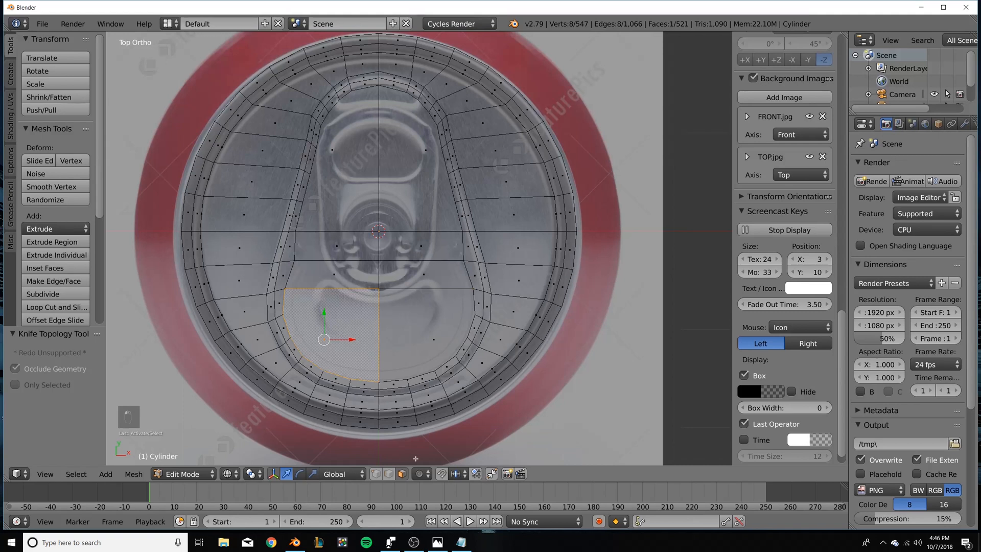
left_click(390, 474)
right_click(286, 302)
right_click(289, 326, "shift")
right_click(299, 347, "shift")
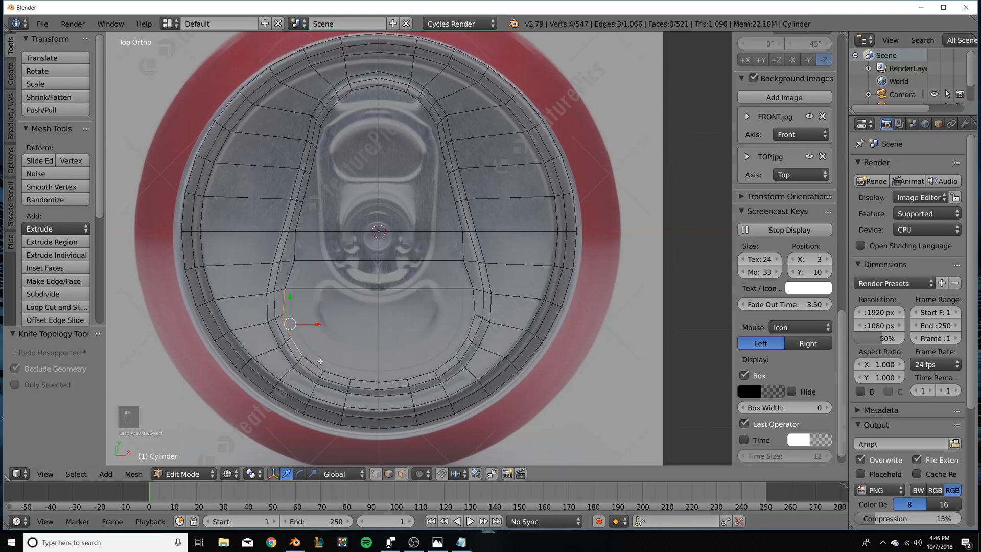
right_click(314, 364, "shift")
right_click(335, 374, "shift")
right_click(361, 381, "shift")
right_click(391, 380, "shift")
right_click(428, 372, "shift")
right_click(446, 365, "shift")
right_click(463, 346, "shift")
right_click(472, 324, "shift")
right_click(474, 300, "shift")
right_click(469, 275, "shift")
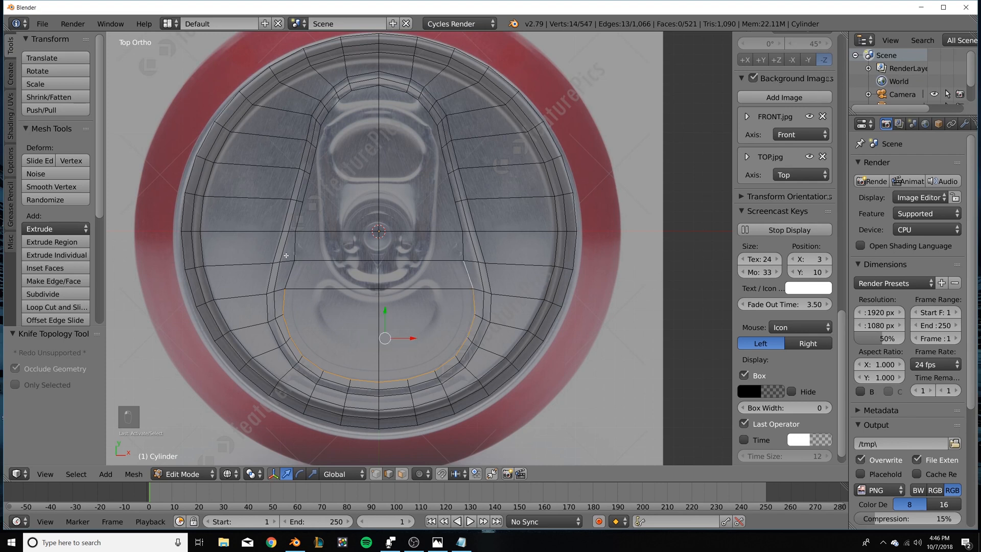
right_click(294, 275, "shift")
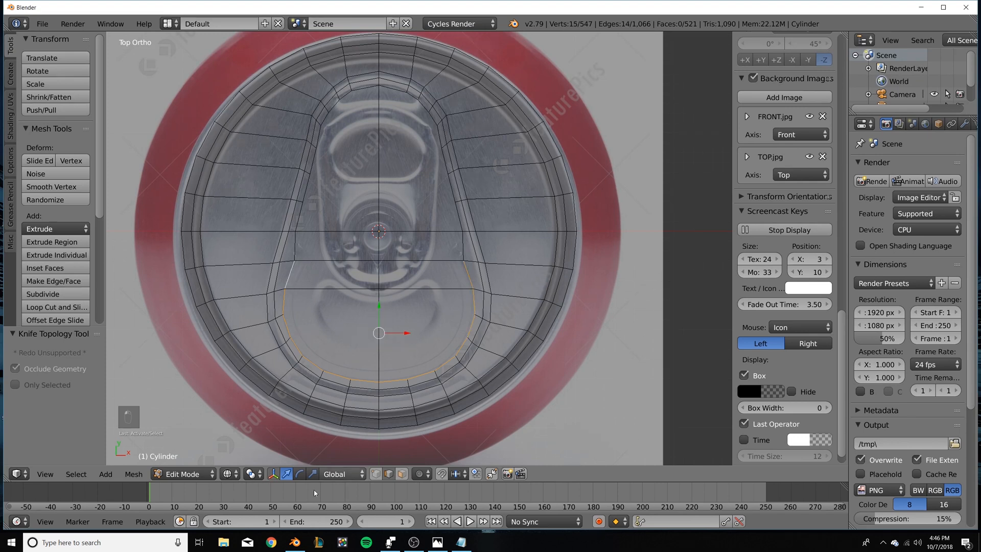
left_click(134, 473)
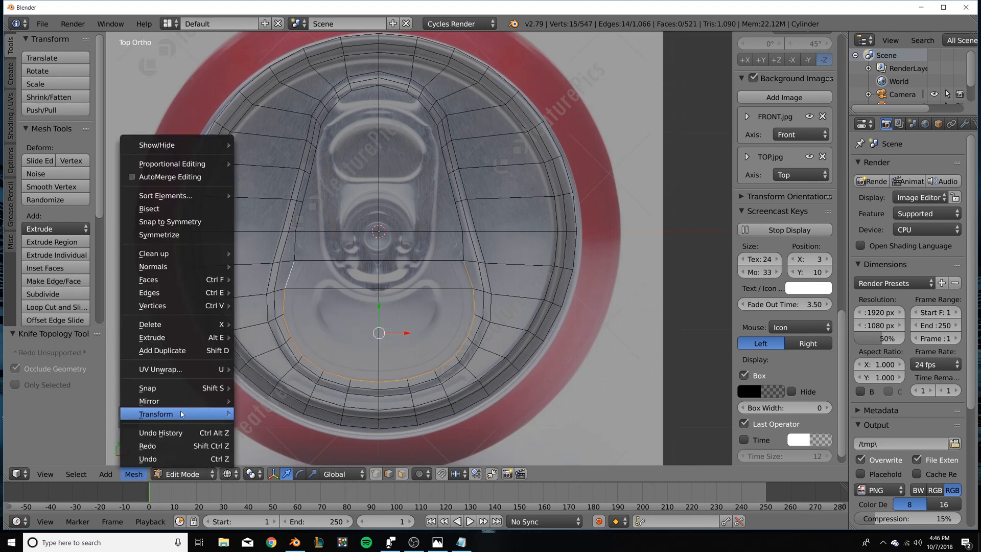
mouse_move(185, 415)
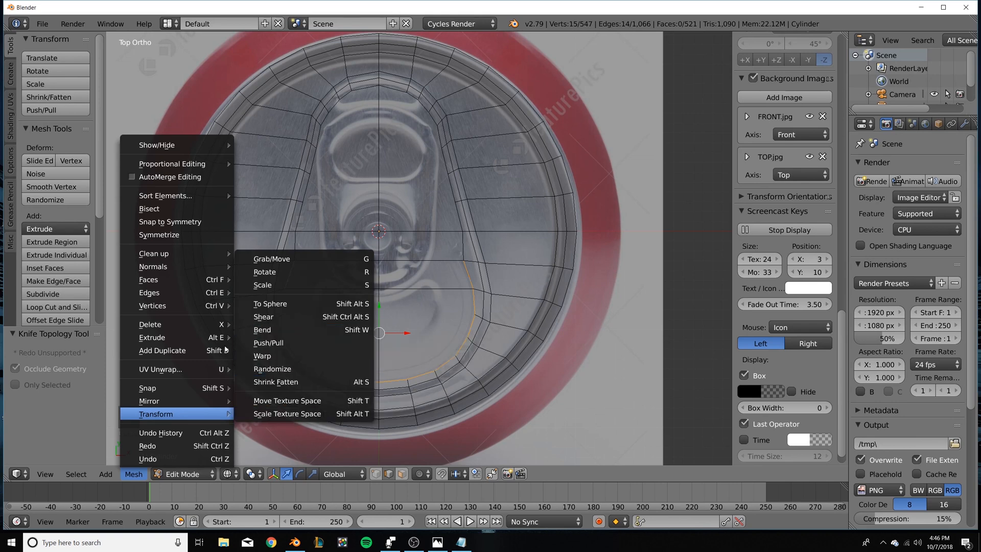
mouse_move(179, 294)
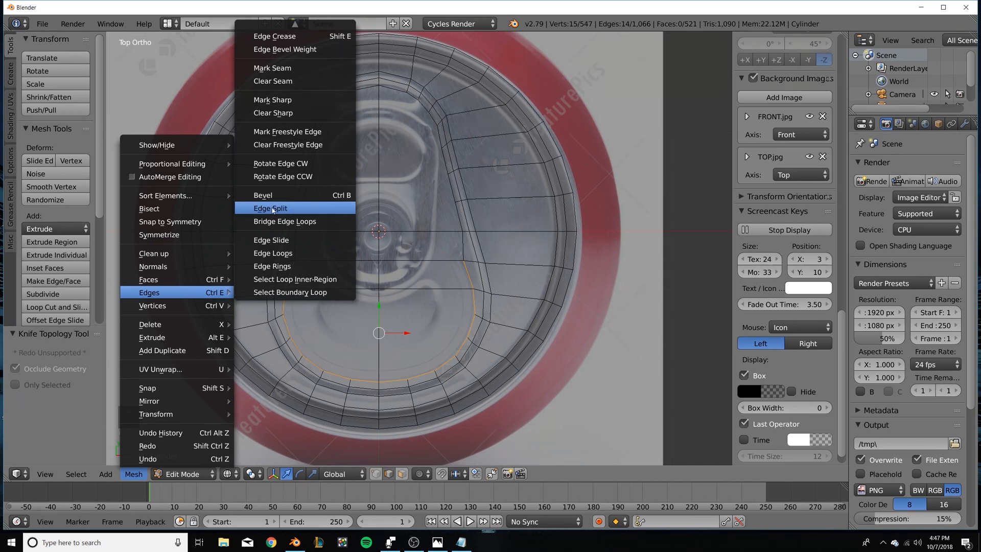
left_click(273, 210)
Rotate the four faces inside the split outline by -20.7° in side view, pivoting on the active centre vertex of their unsplit edge.
middle_click_drag(405, 305, 337, 274)
left_click(401, 475)
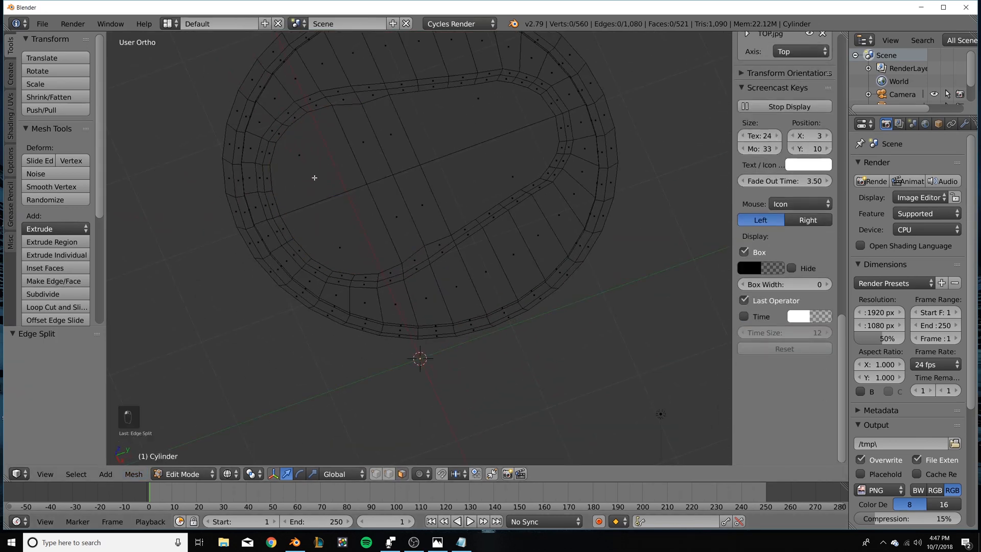
left_click(335, 240)
left_click(307, 147, "shift")
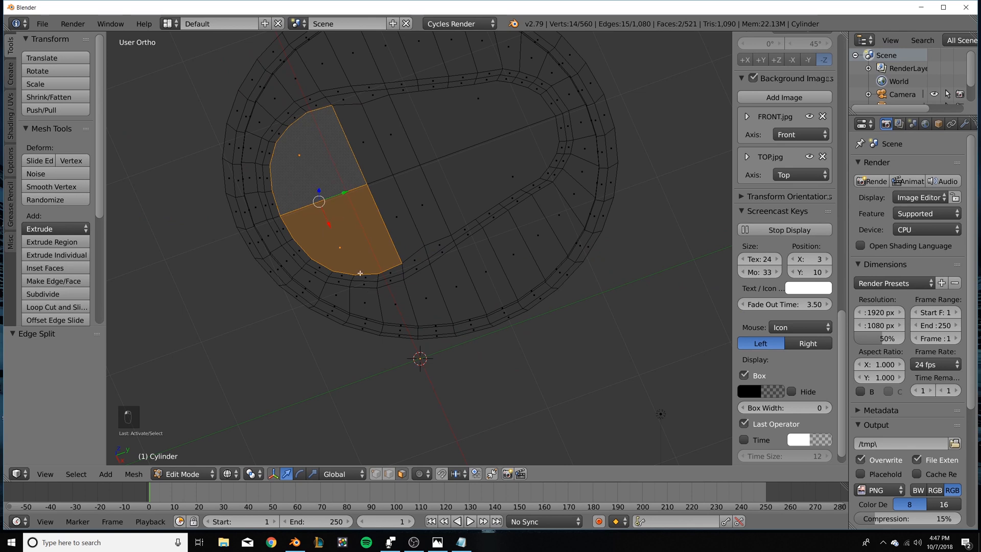
key("g")
right_click(372, 291)
left_click(403, 232, "shift")
left_click(357, 148, "shift")
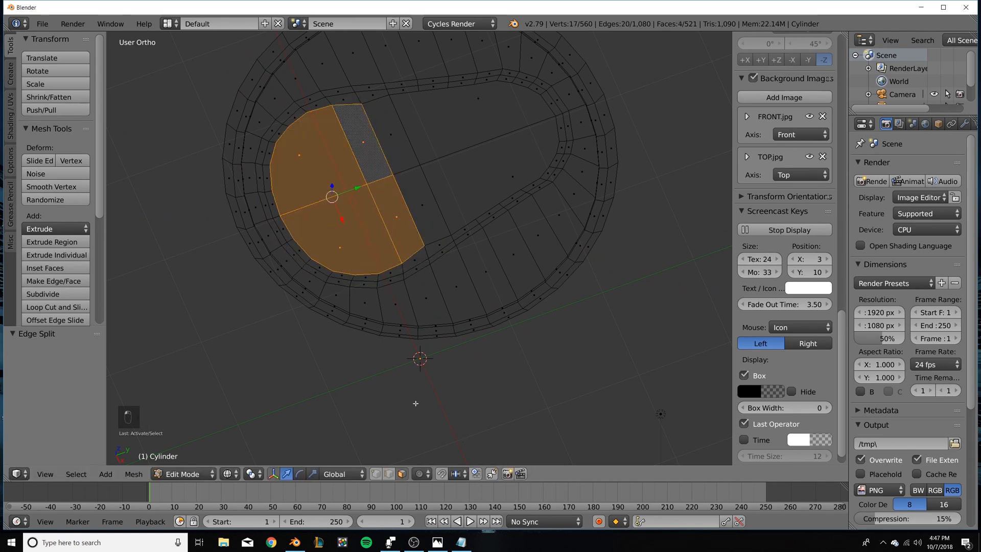
left_click(254, 473)
left_click(272, 403)
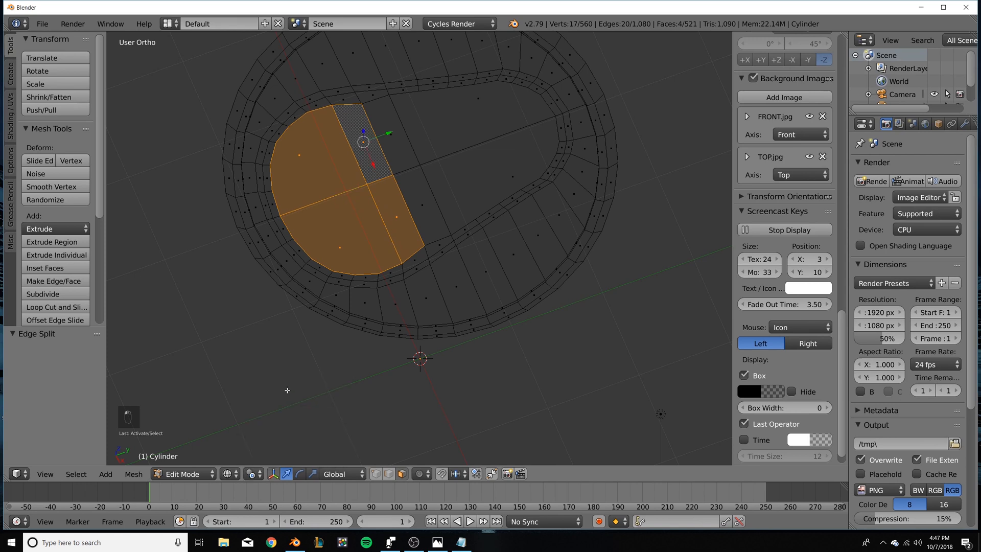
left_click(376, 473)
left_click(387, 177, "shift")
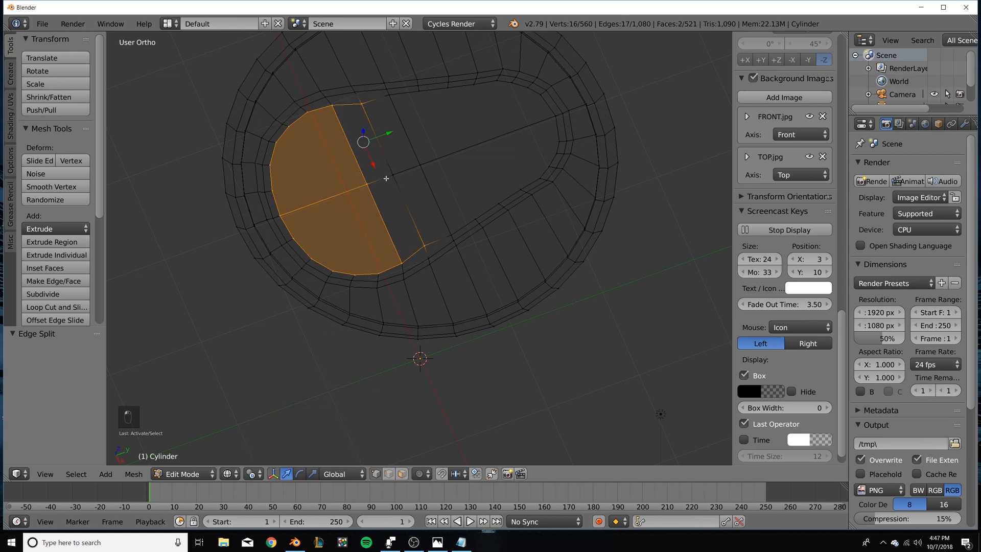
left_click(393, 175, "shift")
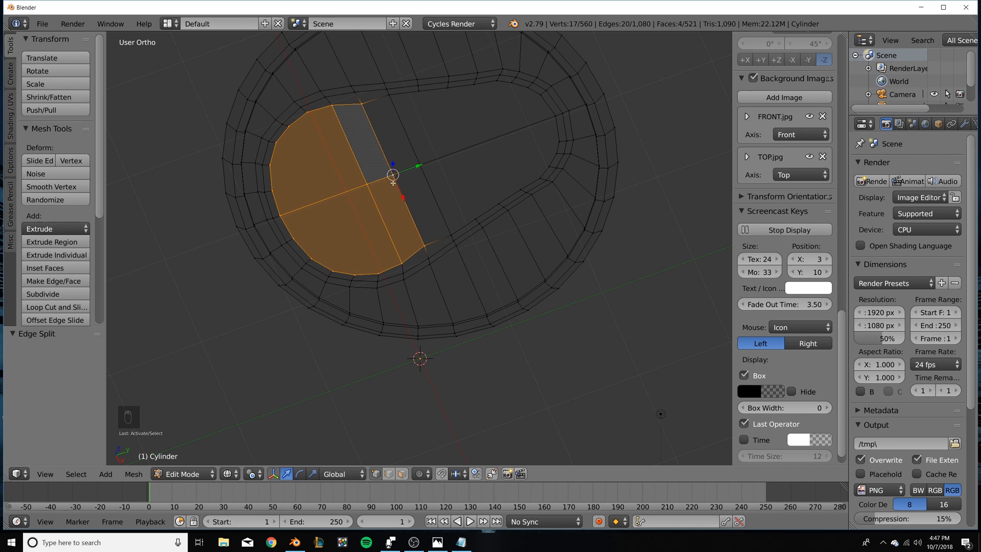
key("KP_3")
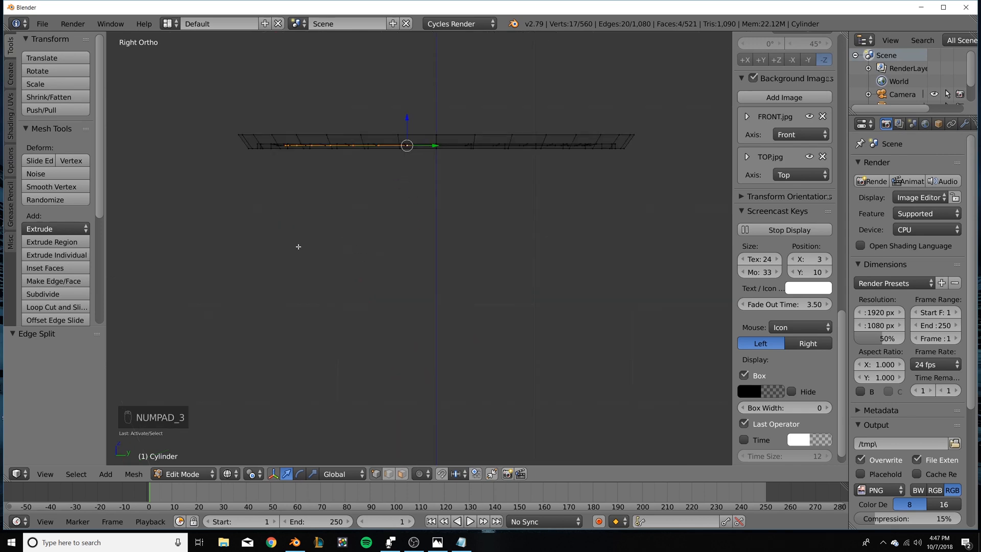
key("r")
left_click(344, 274)
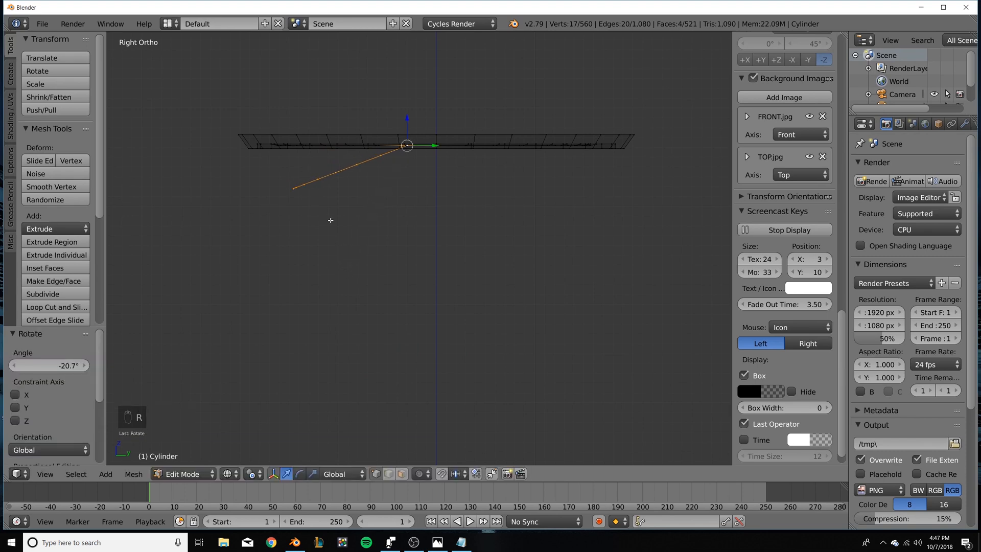
Extrude the tilted opening faces in place and scale them to 0.794 about the median point, using Normal orientation and solid shading.
middle_click_drag(331, 220, 441, 260)
key("z")
left_click(343, 477)
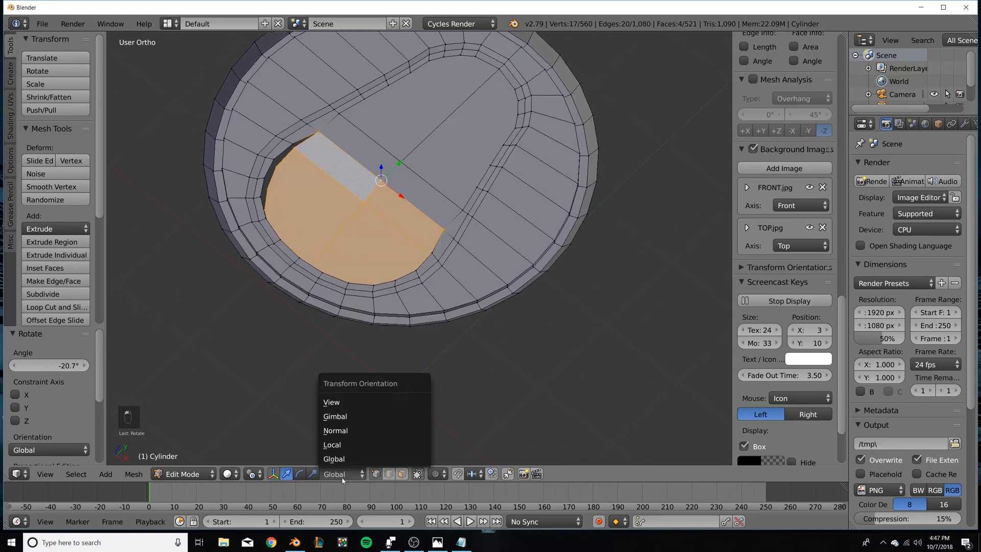
left_click(335, 431)
key("e")
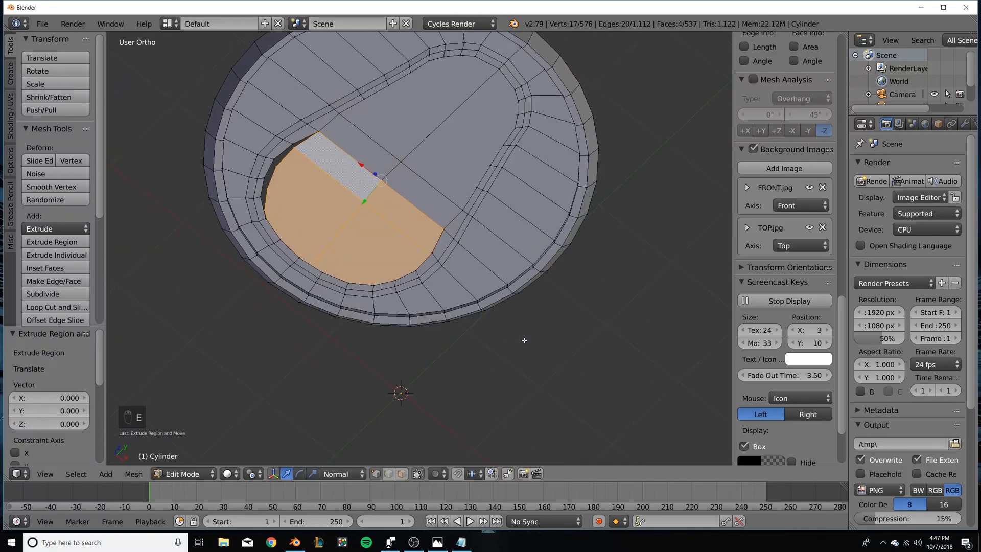
left_click(251, 474)
left_click(284, 413)
left_click(250, 473)
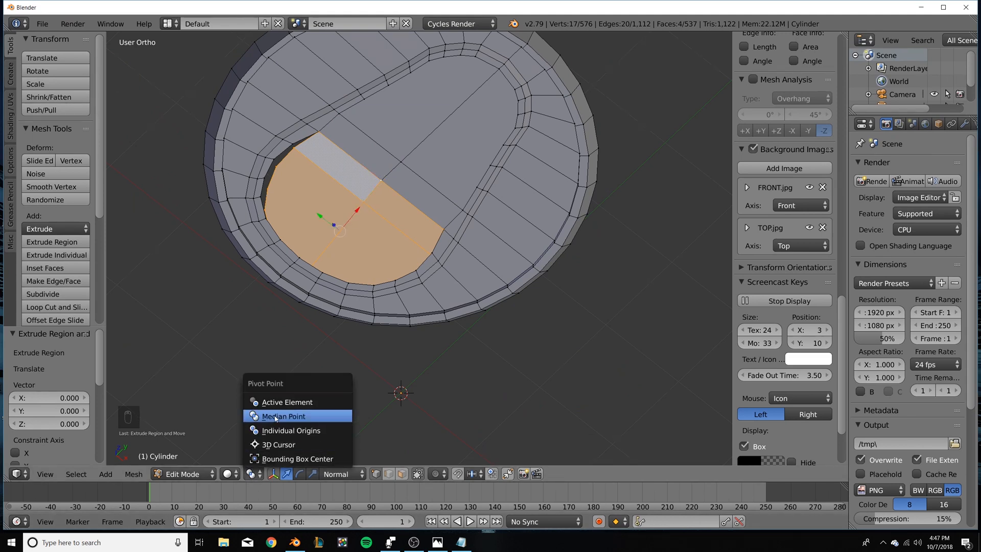
left_click(280, 415)
key("s")
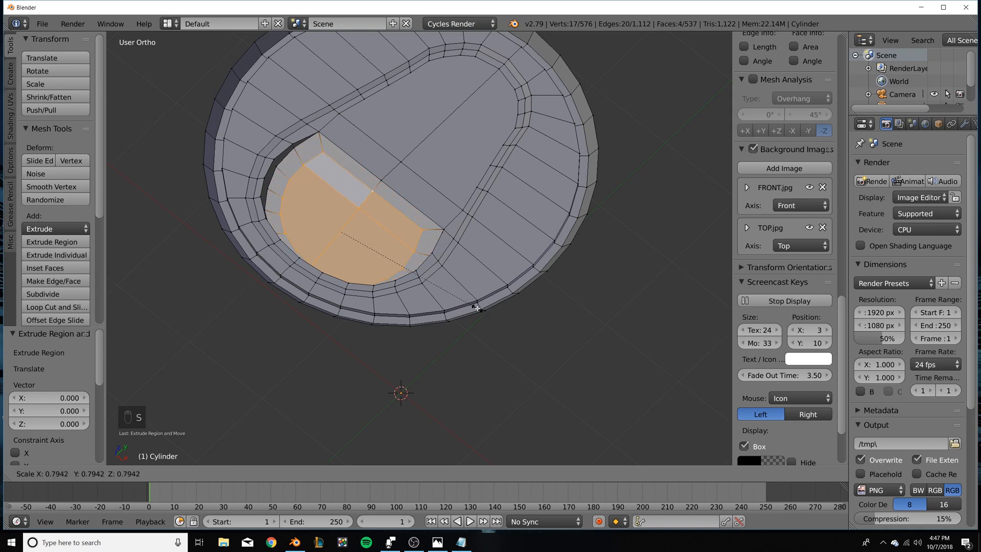
left_click(477, 309)
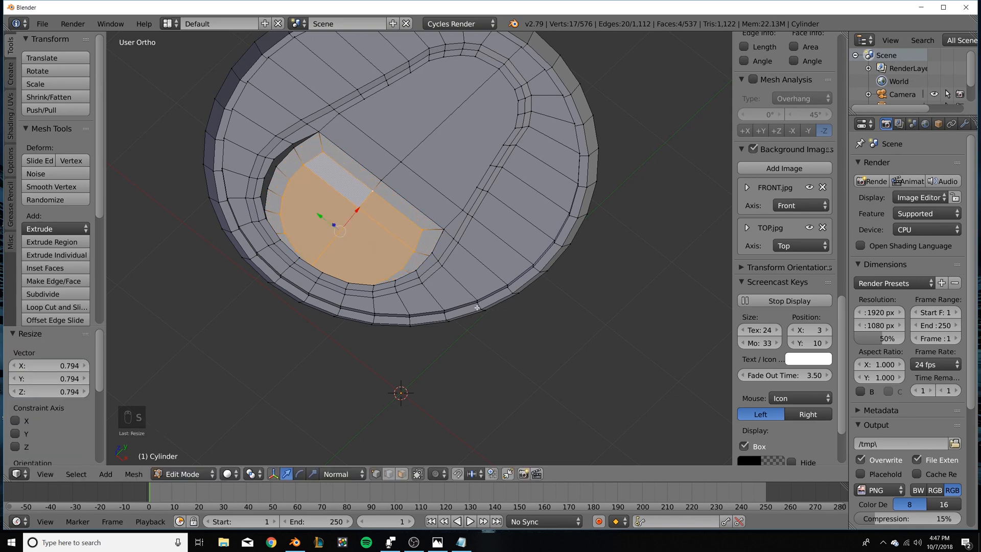
Extrude the inset opening faces again in top view and scale them to 0.907.
key("KP_7")
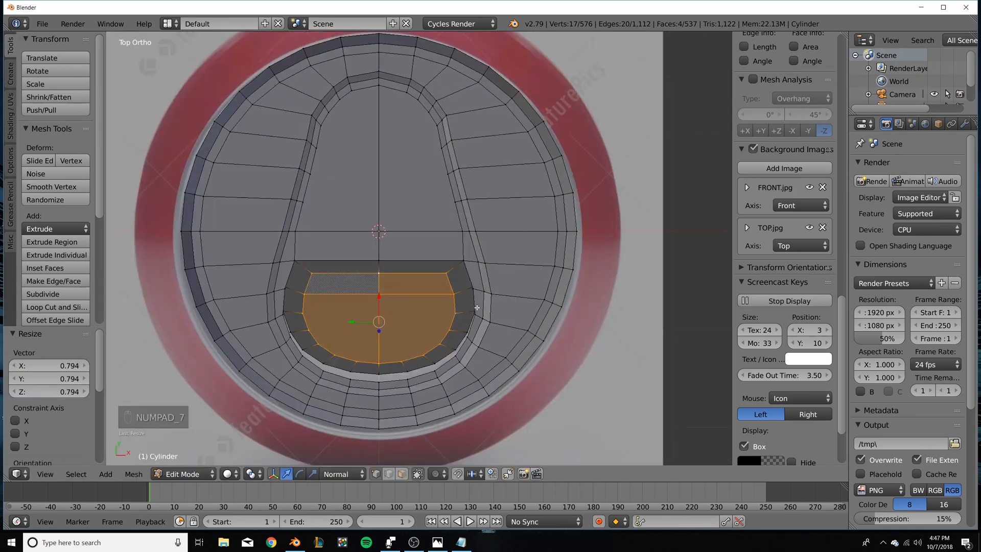
key("e")
key("s")
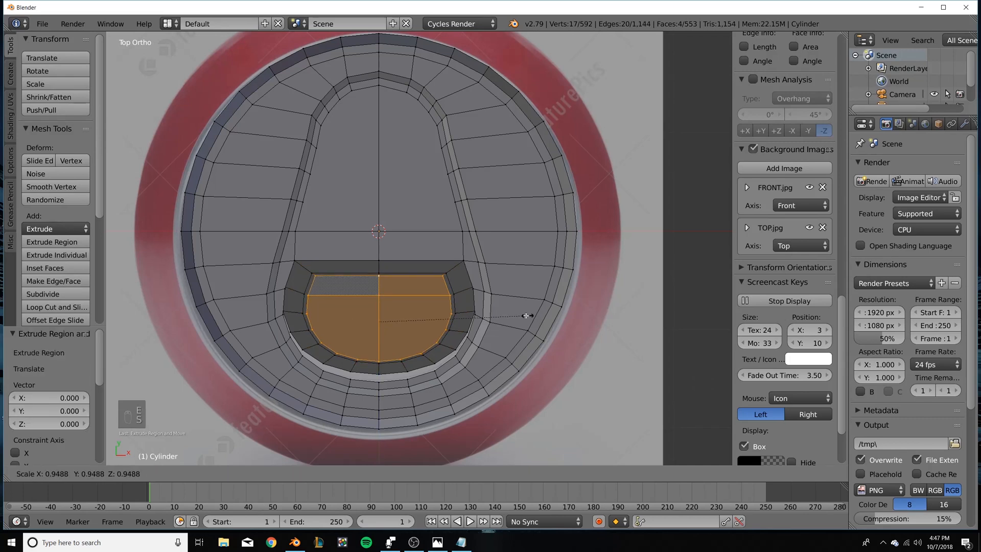
left_click(520, 315)
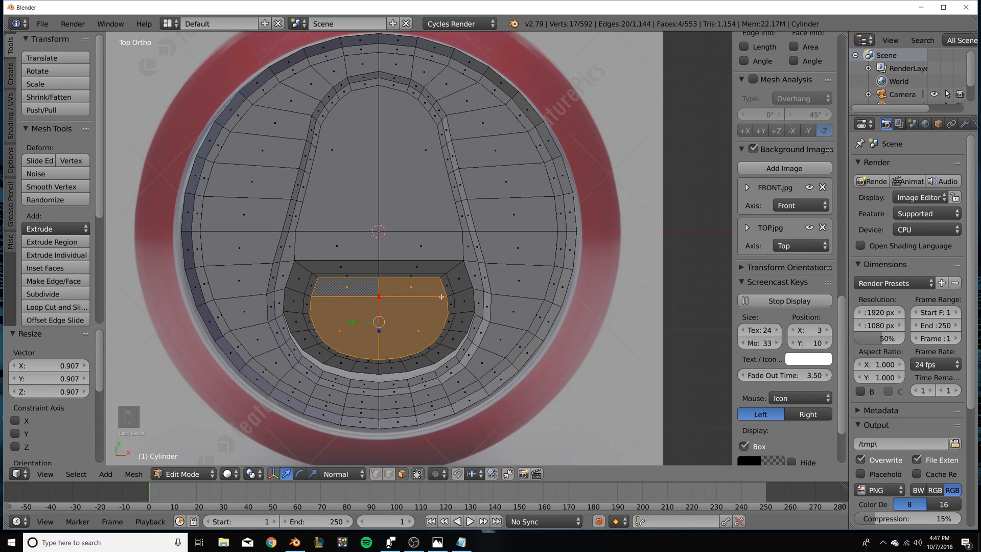
Offset the innermost opening faces slightly along their normal, checking the shape in Object Mode.
middle_click_drag(404, 332, 331, 163)
key("e")
left_click(333, 160)
key("Tab")
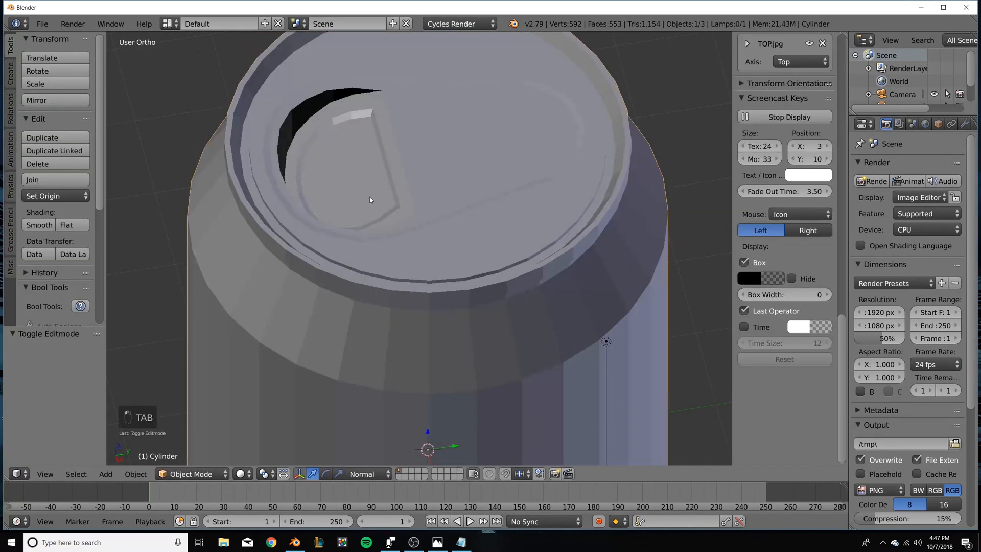
key("Tab")
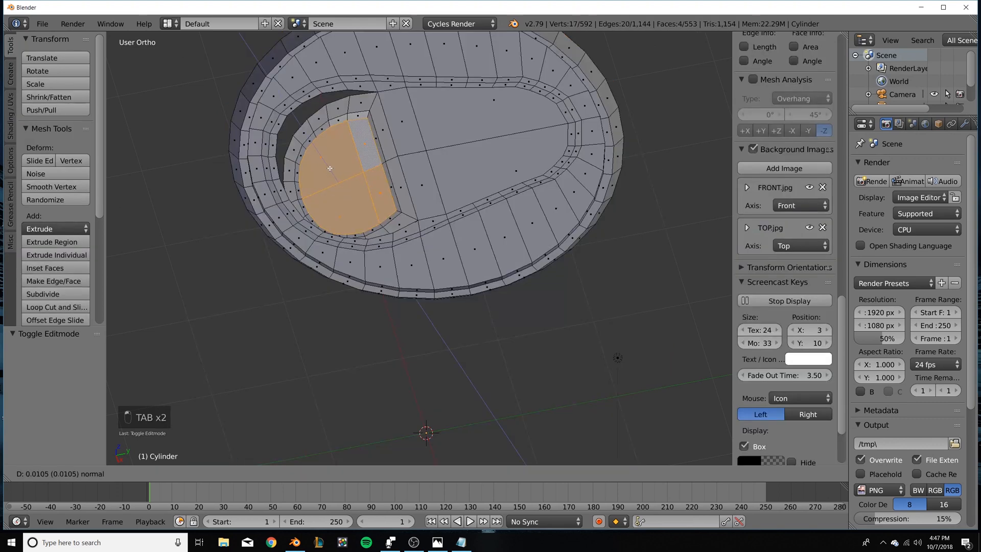
key("Tab")
middle_click_drag(330, 169, 441, 364)
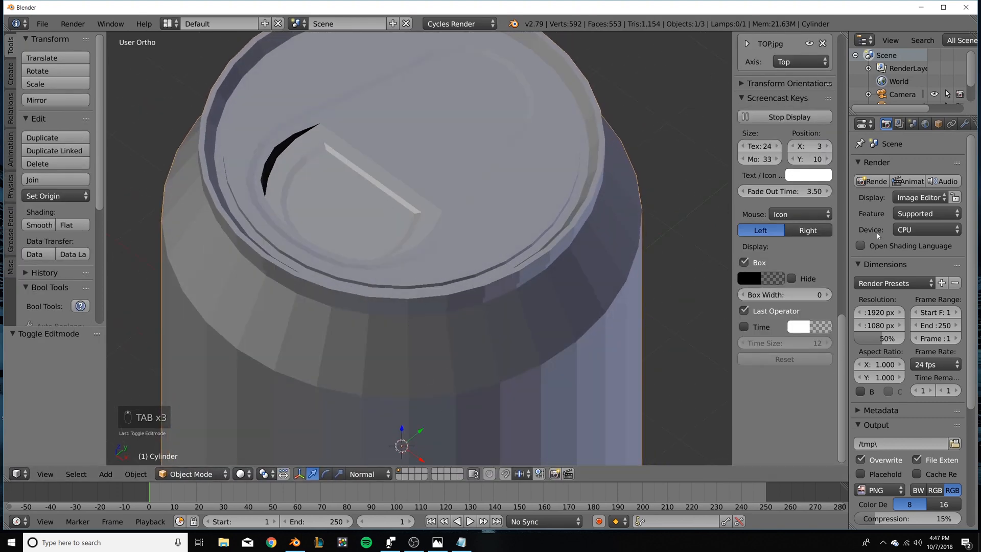
Add a Bevel modifier to the can.
scroll(484, 335, "down", 3)
middle_click_drag(416, 286, 573, 245)
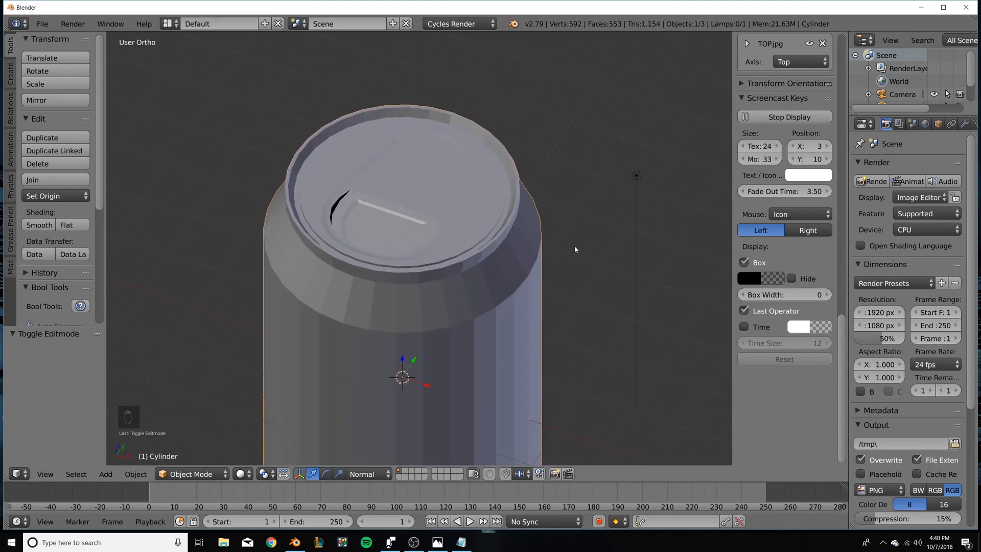
left_click(964, 124)
left_click(884, 167)
left_click(710, 211)
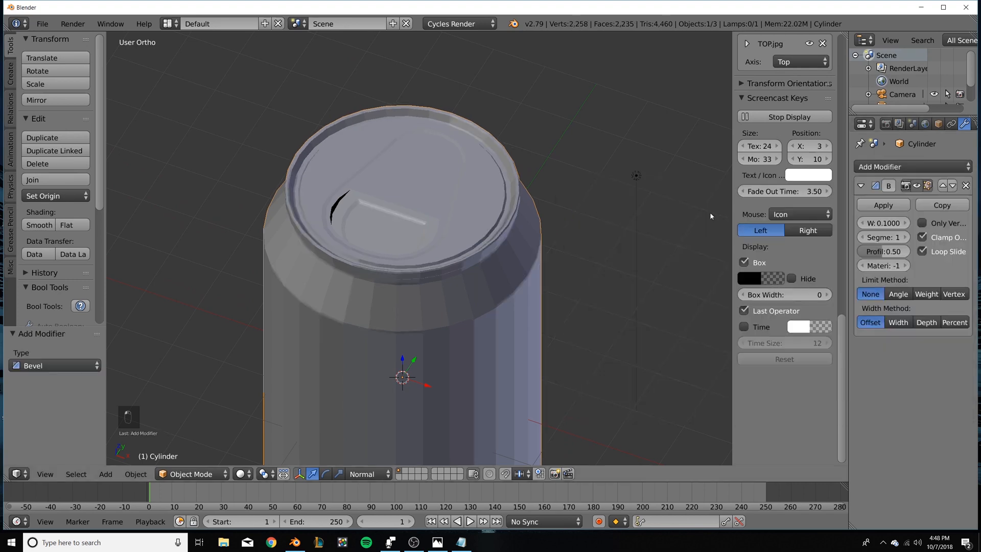
left_click(885, 168)
left_click(885, 168)
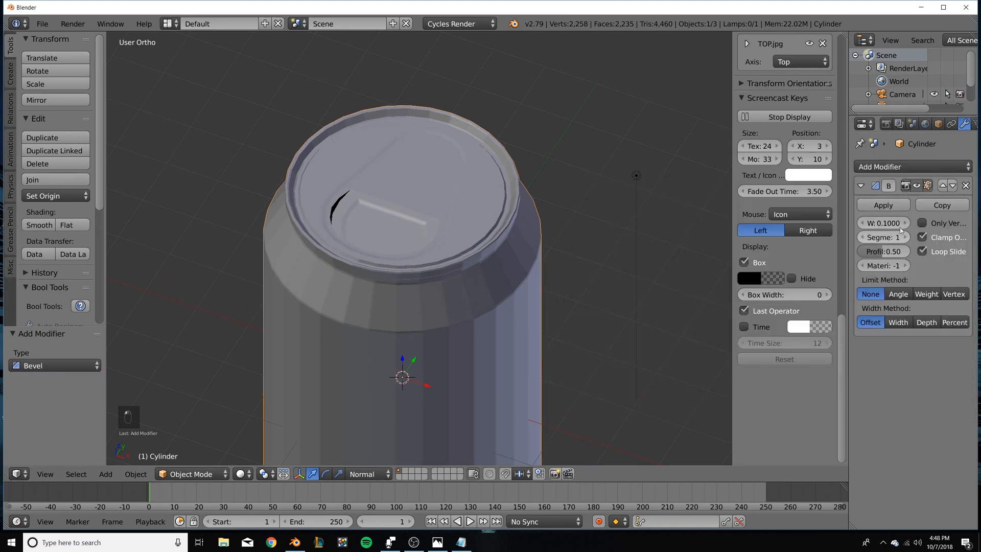
Set the Bevel modifier's width to 0.01, its segments to 3 and its limit method to Weight.
left_click(891, 224)
type("0.01")
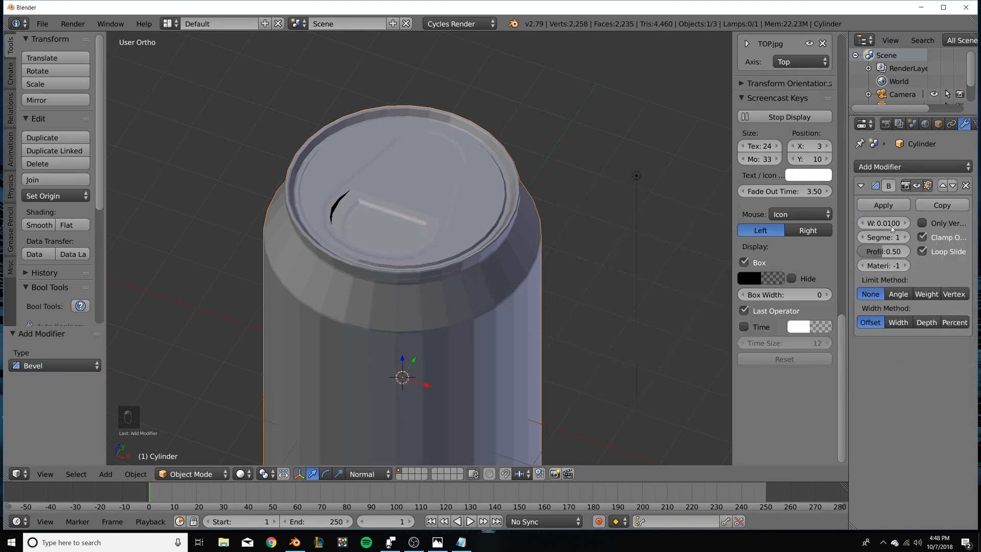
key("Return")
left_click(908, 238)
left_click(908, 237)
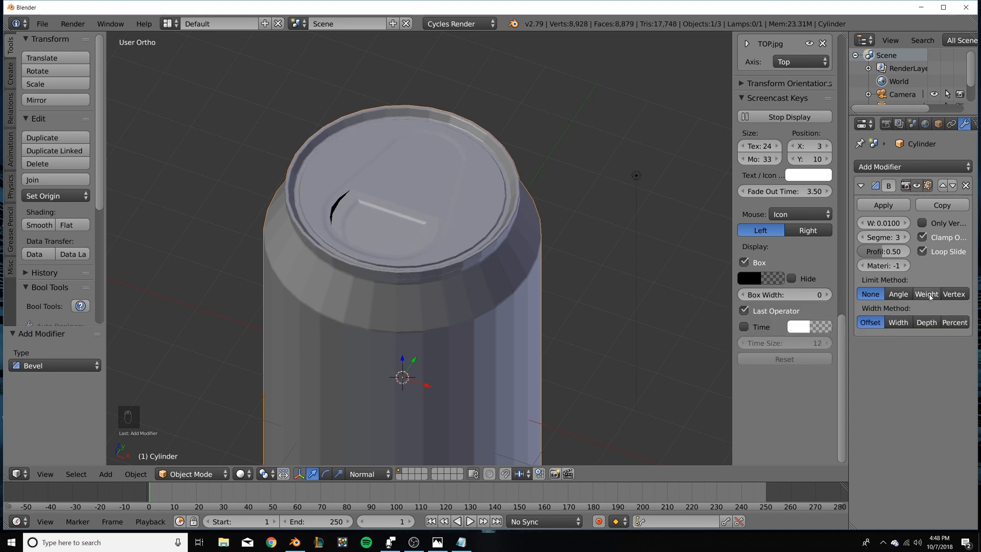
left_click(926, 295)
Reveal the can's hidden geometry in Edit Mode, switch to edge selection and select the edge loop around the rim.
key("Tab")
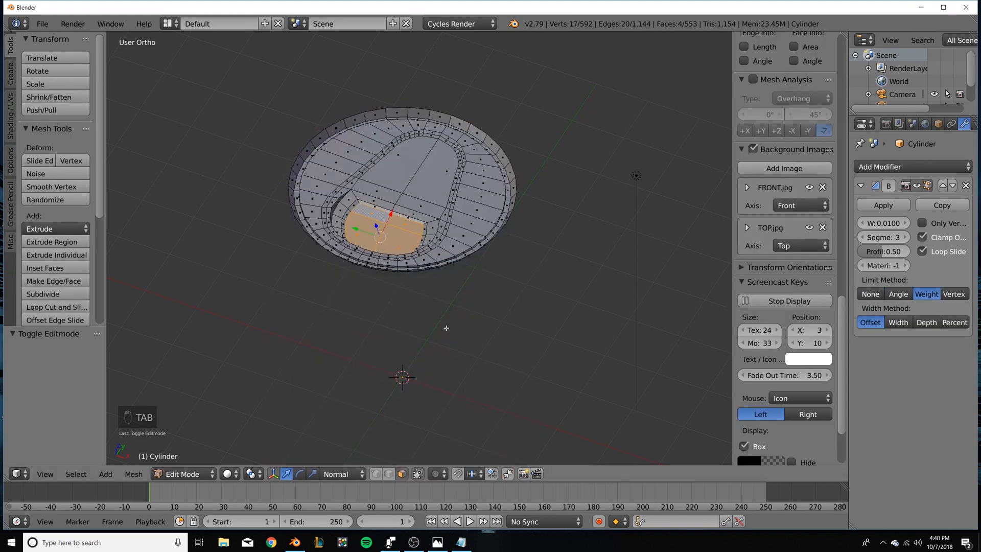
key("alt+h")
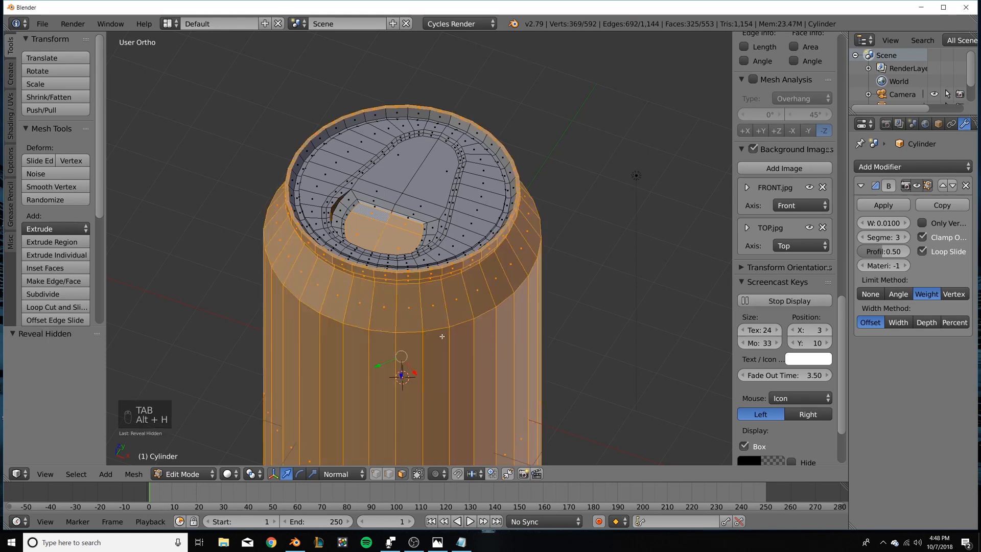
left_click(391, 475)
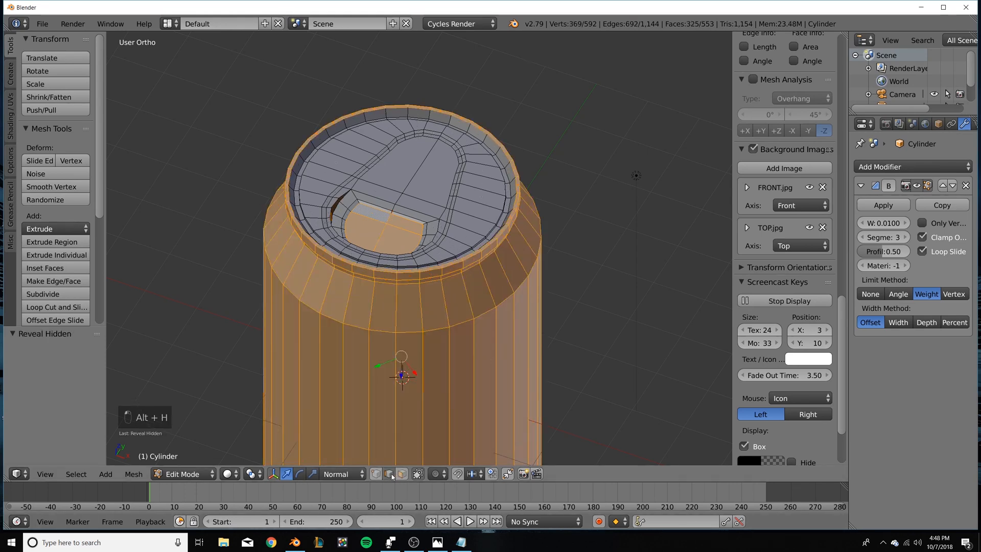
right_click(404, 283, "alt")
scroll(295, 194, "up", 1)
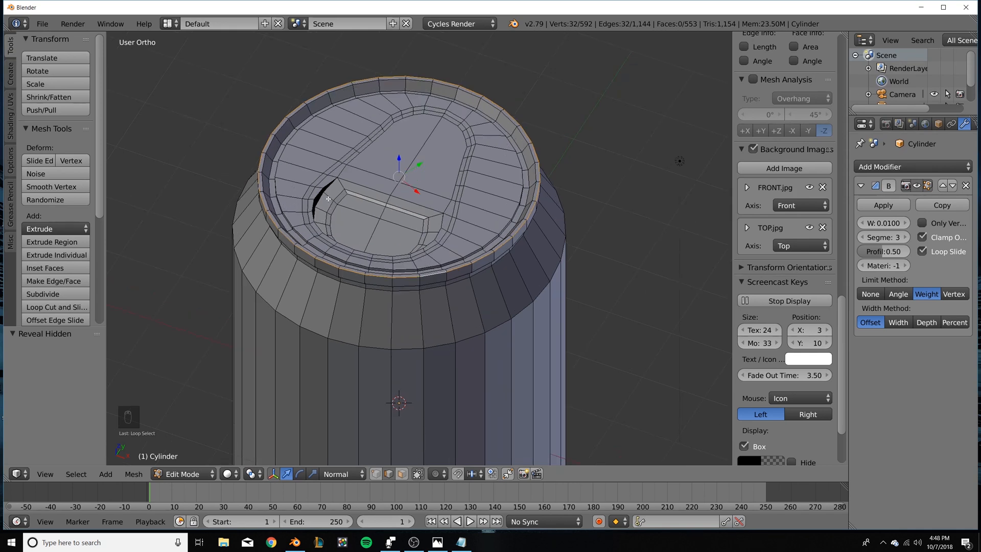
Select the two edge loops outlining the teardrop recess in the lid and set their mean bevel weight to 1.00.
right_click(338, 165, "alt+shift")
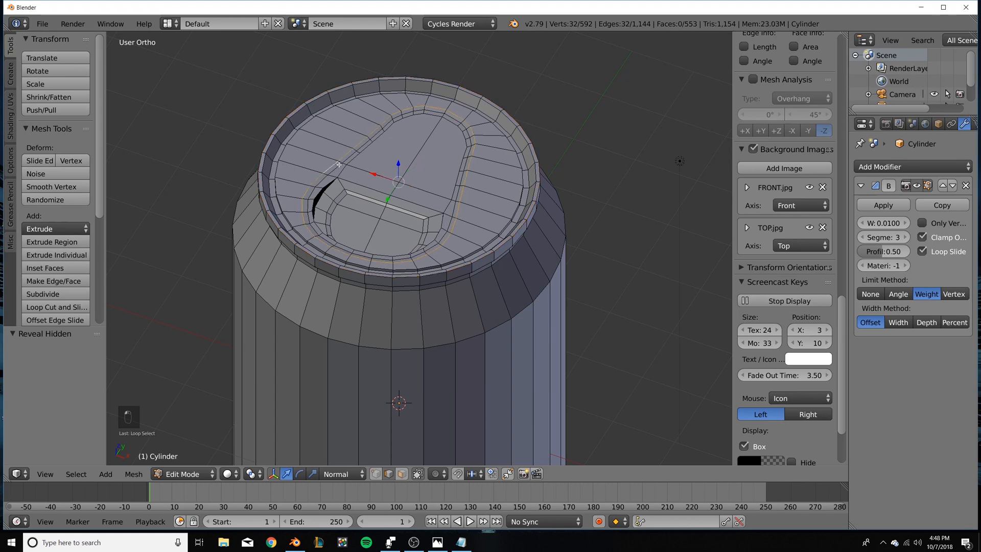
scroll(776, 179, "up", 15)
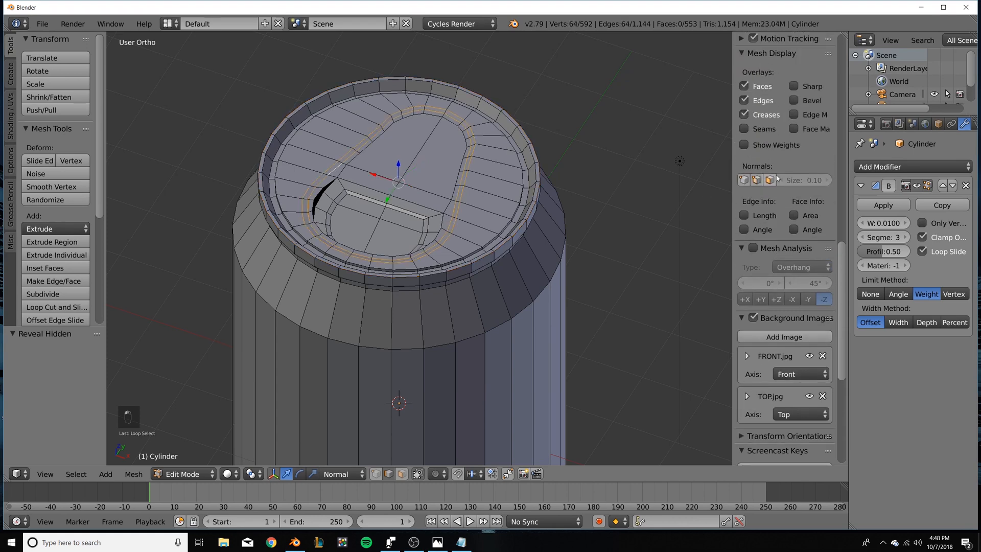
scroll(775, 179, "up", 15)
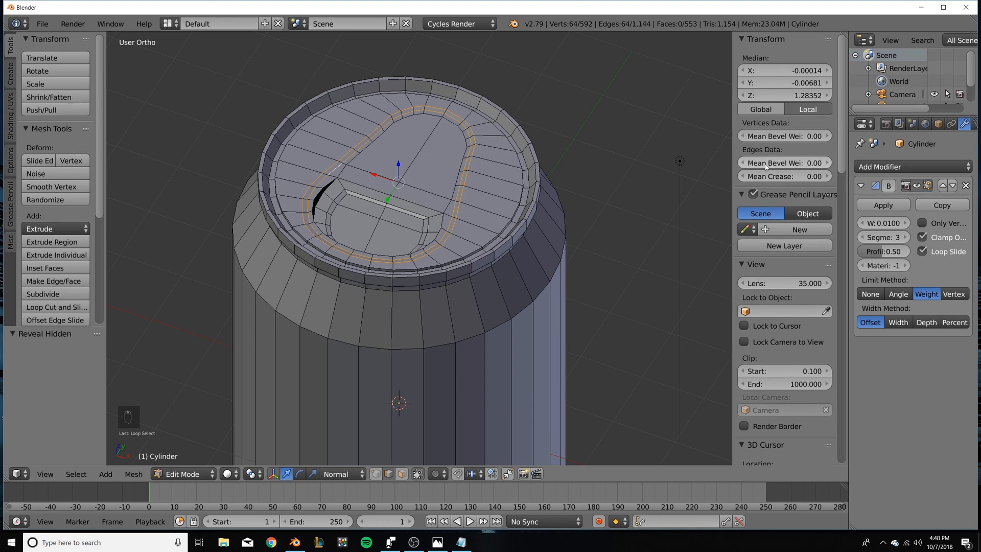
left_click_drag(765, 164, 765, 164)
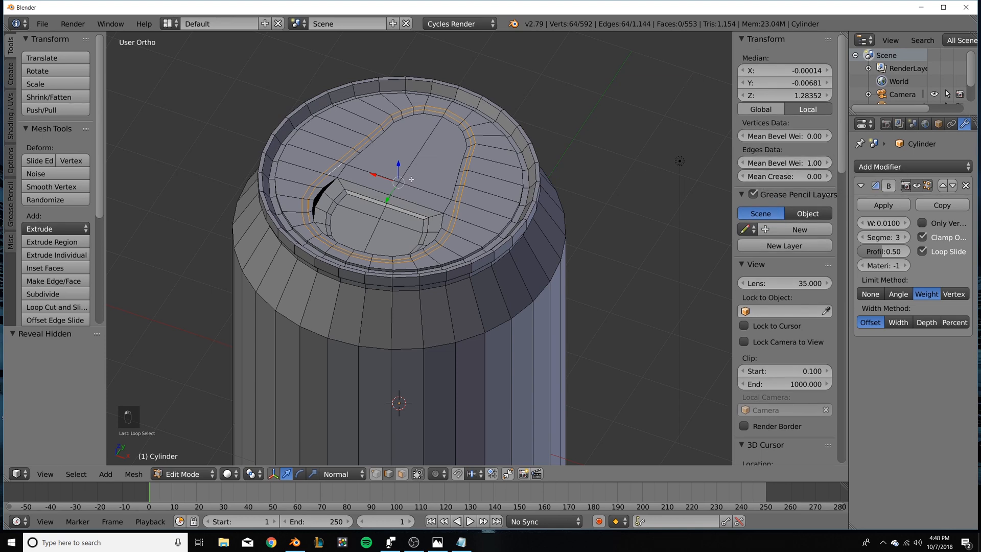
key("Tab")
key("Tab")
key("Tab")
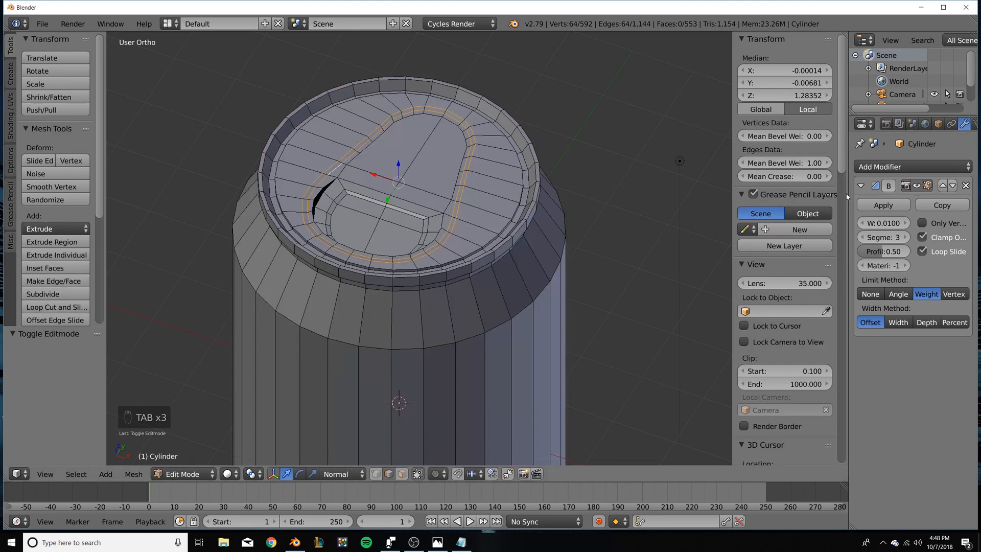
Add a Subdivision Surface modifier with 2 view subdivisions to the can and shade it smooth.
left_click(912, 167)
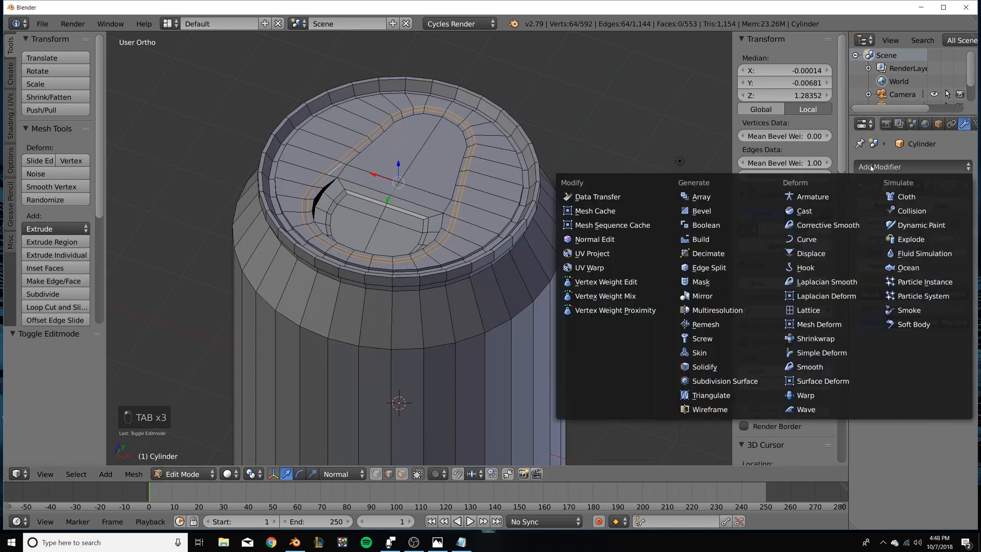
left_click(744, 385)
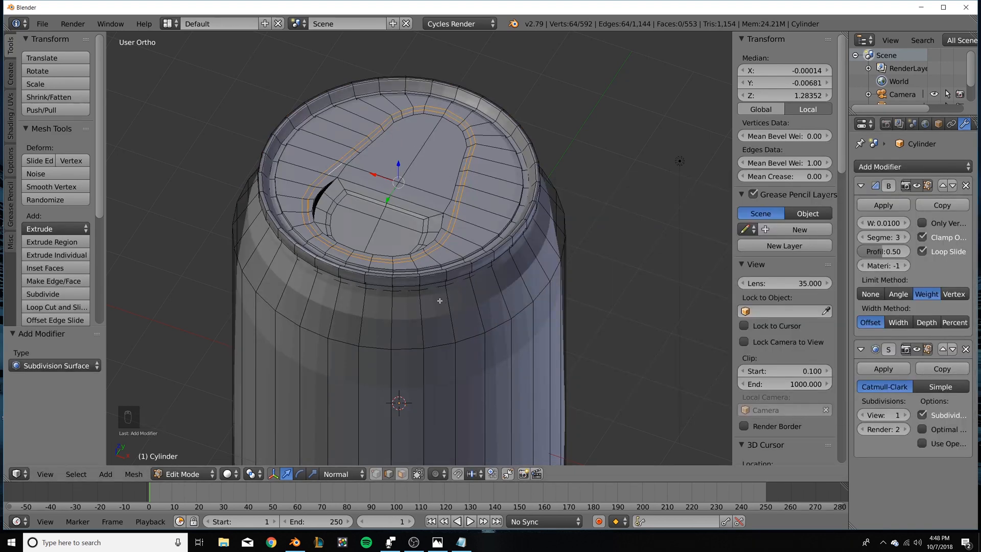
key("Tab")
middle_click_drag(479, 278, 483, 165)
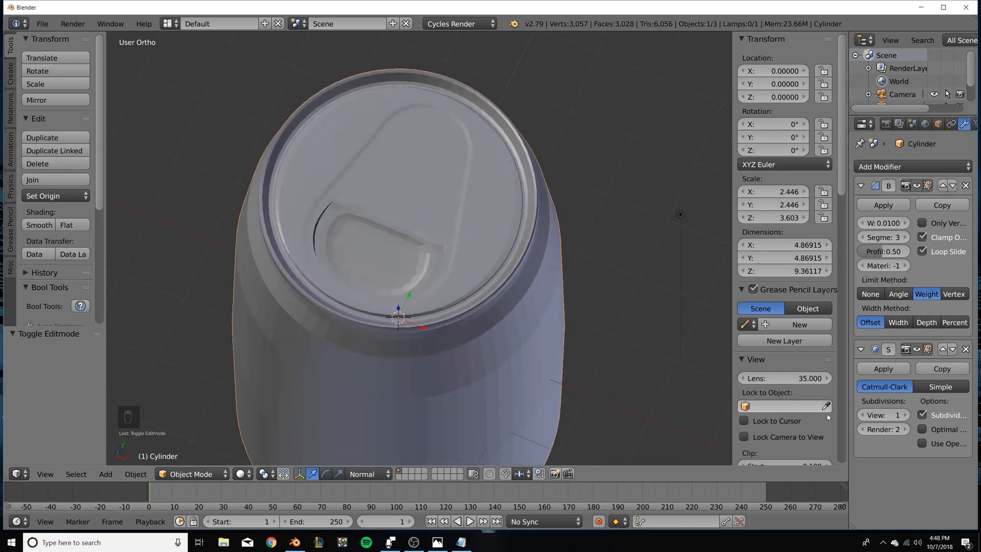
left_click(906, 415)
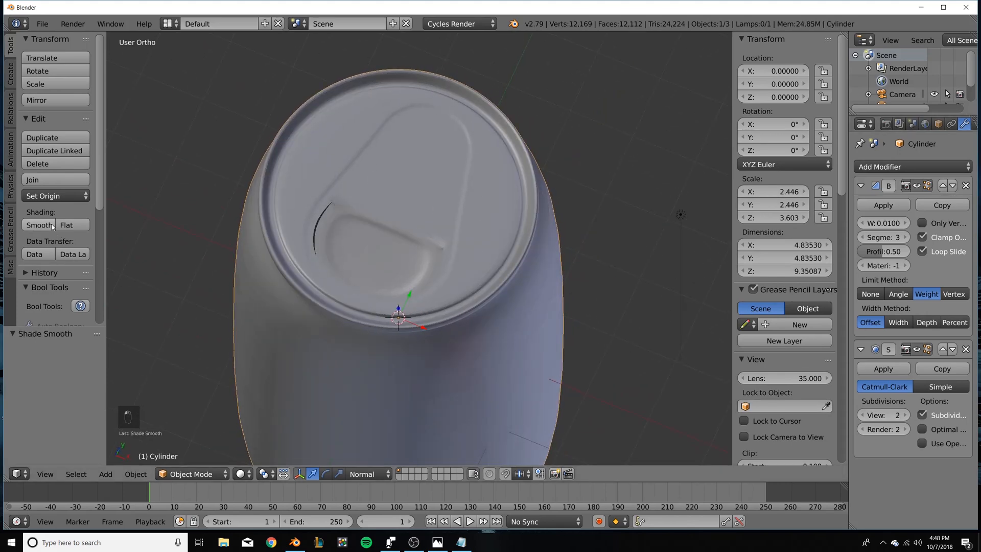
middle_click_drag(395, 235, 415, 233)
Try a loop cut along the straight inner wall of the mouth opening, and undo it.
key("Tab")
scroll(388, 238, "up", 2)
scroll(388, 237, "down", 1)
key("Tab")
key("Tab")
middle_click_drag(459, 265, 357, 229)
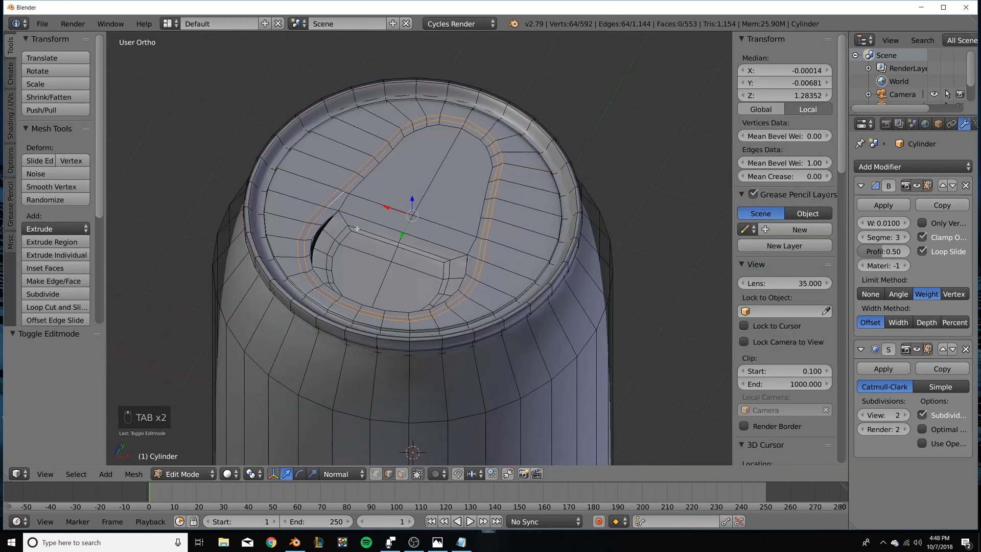
key("ctrl+r")
left_click(335, 216)
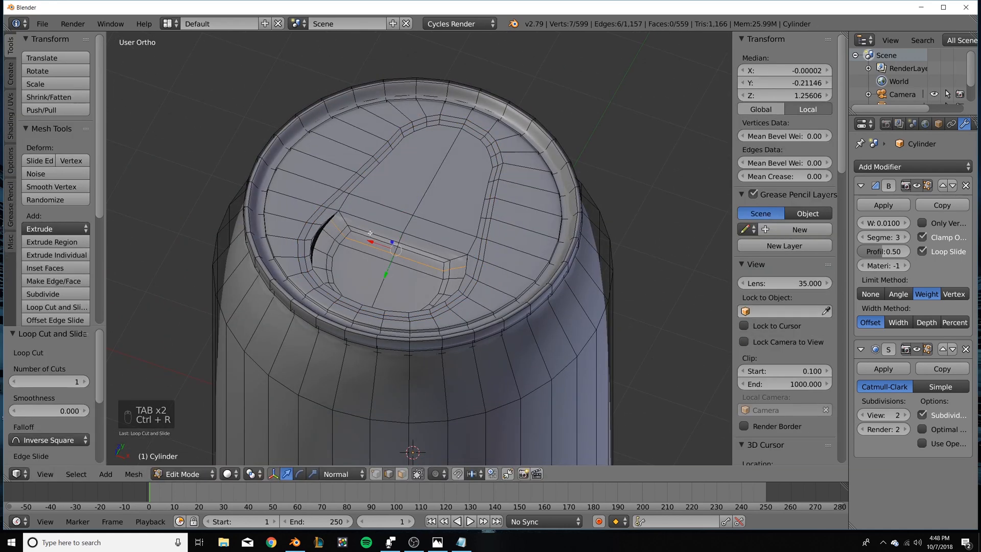
key("Tab")
key("ctrl+z")
key("Tab")
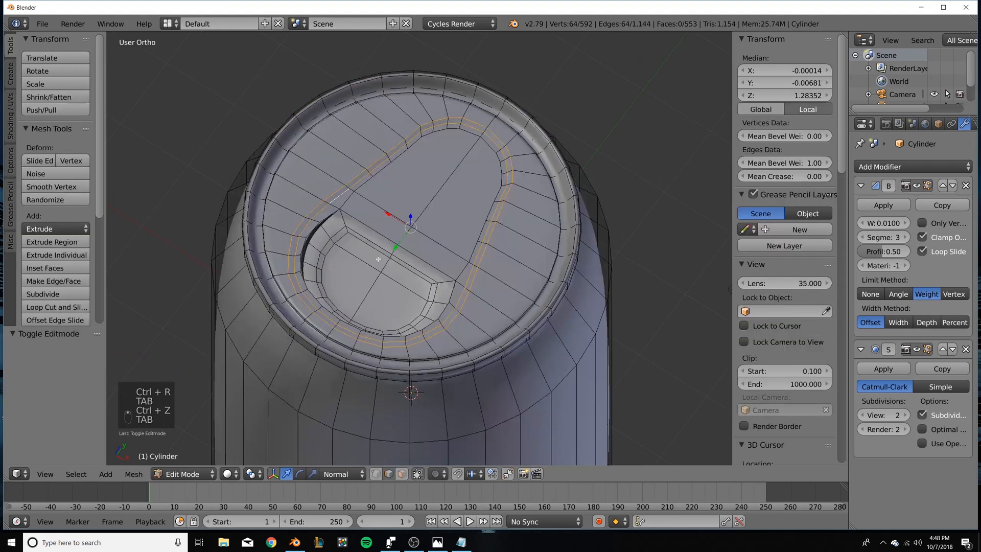
Examine the smoothed lid and mouth opening from several angles, comparing Object Mode with Edit Mode.
key("Tab")
scroll(397, 275, "down", 4)
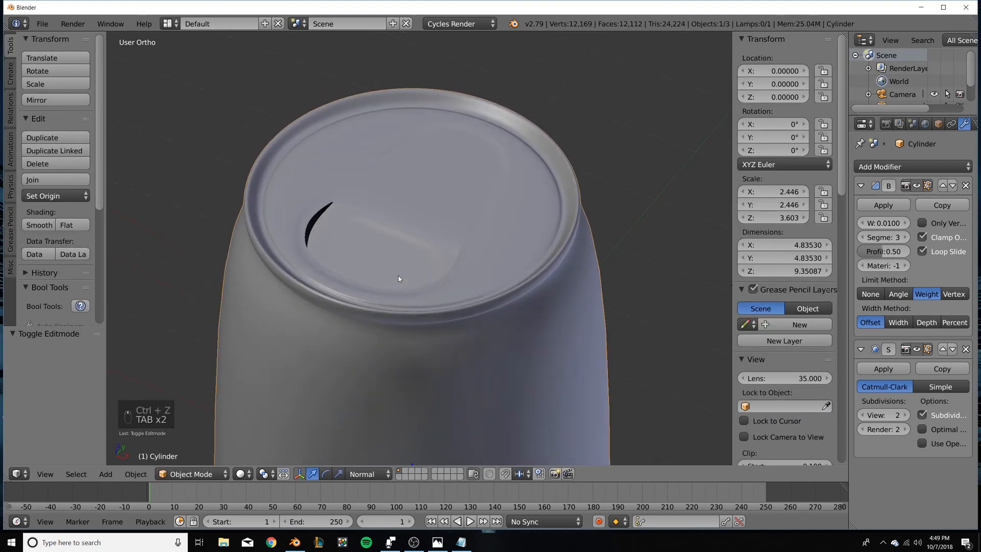
middle_click_drag(398, 274, 380, 260)
key("Tab")
scroll(381, 260, "up", 5)
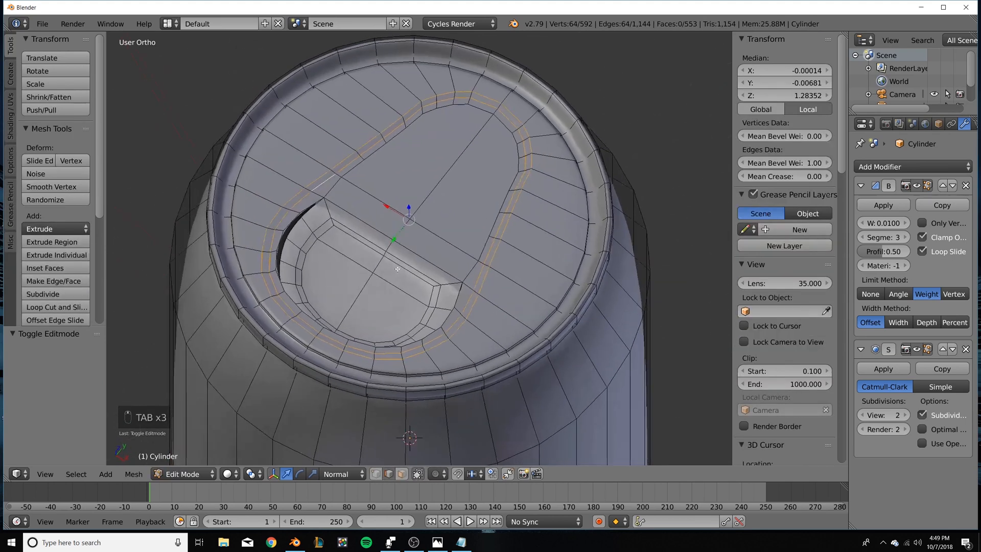
key("Tab")
middle_click_drag(404, 273, 456, 287)
key("Tab")
scroll(455, 286, "up", 3)
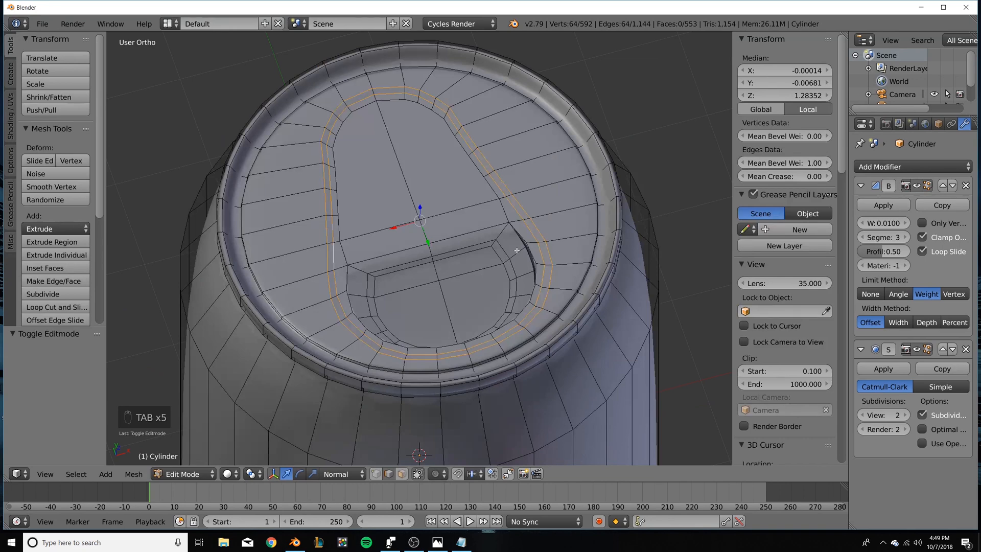
middle_click_drag(508, 258, 538, 247)
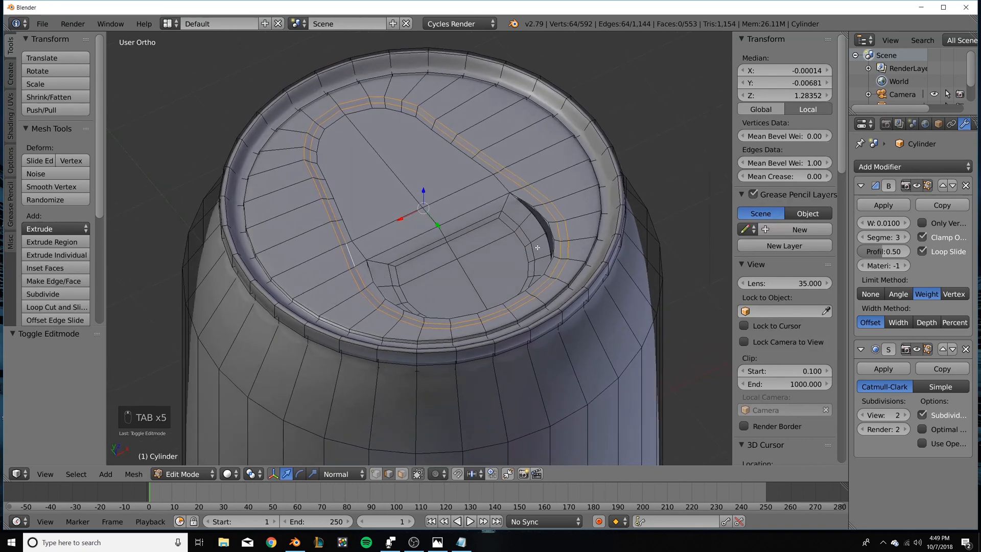
Try a loop cut at the curved side wall of the mouth opening, undo it, and check the smoothed lid.
key("ctrl+r")
left_click(527, 203)
right_click(526, 203)
key("ctrl+z")
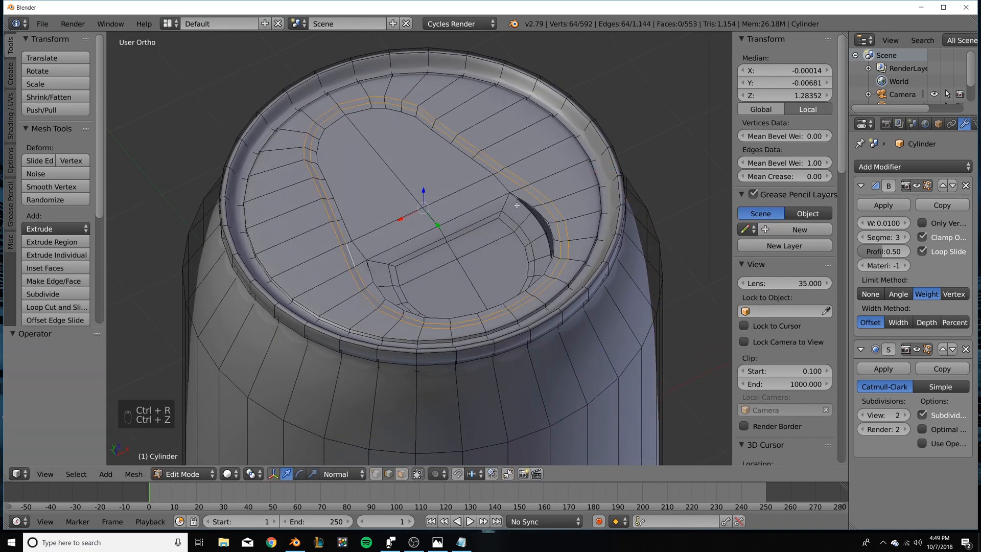
middle_click_drag(508, 214, 400, 283)
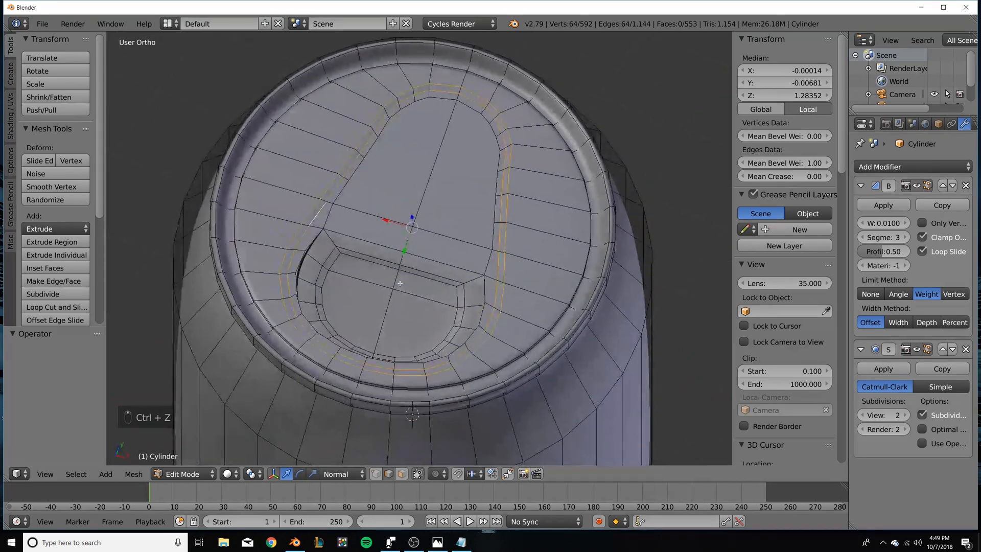
middle_click_drag(469, 327, 443, 311)
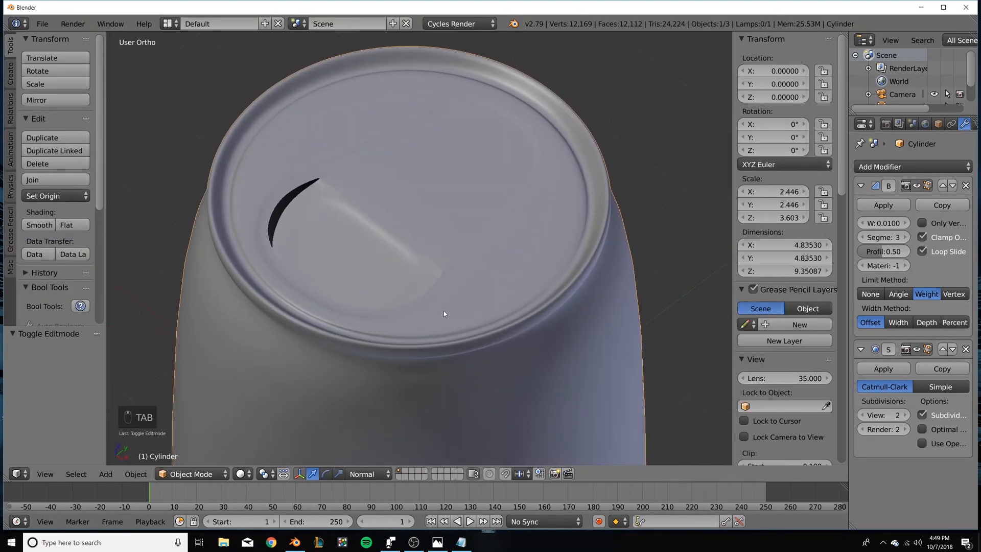
scroll(412, 224, "down", 3)
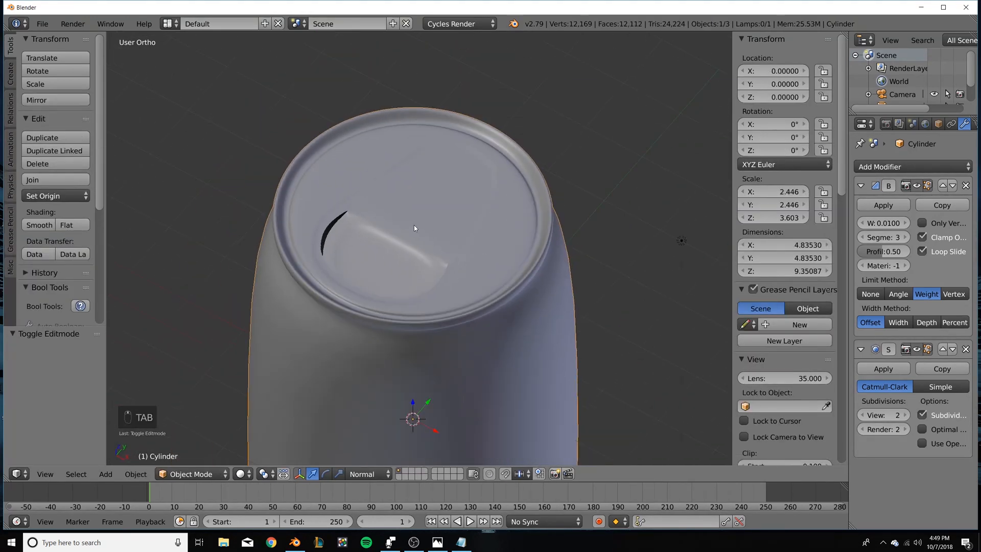
Select the edge loops at the can's rim, lid perimeter and base, and set their mean bevel weight to 1.00.
key("Tab")
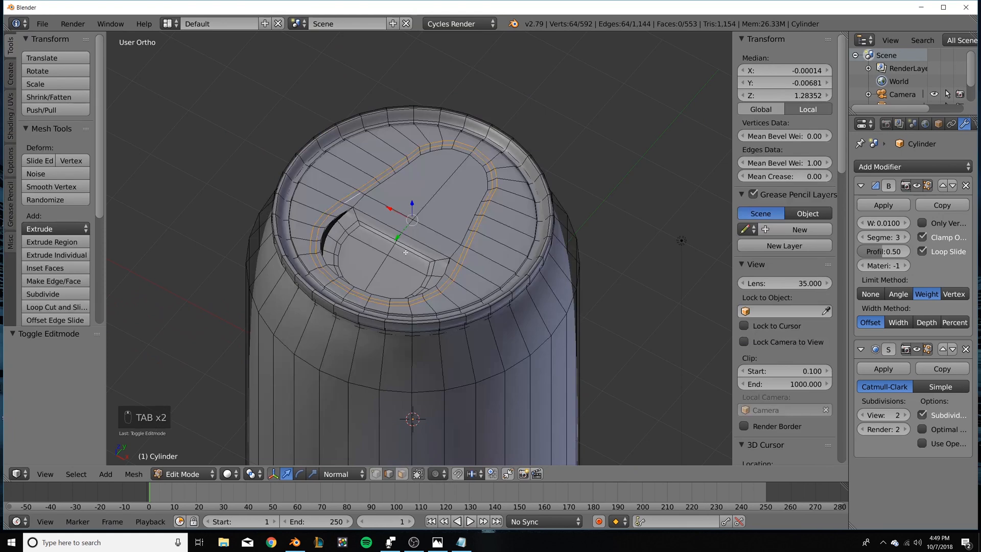
right_click(297, 191, "alt")
middle_click_drag(297, 191, 315, 178)
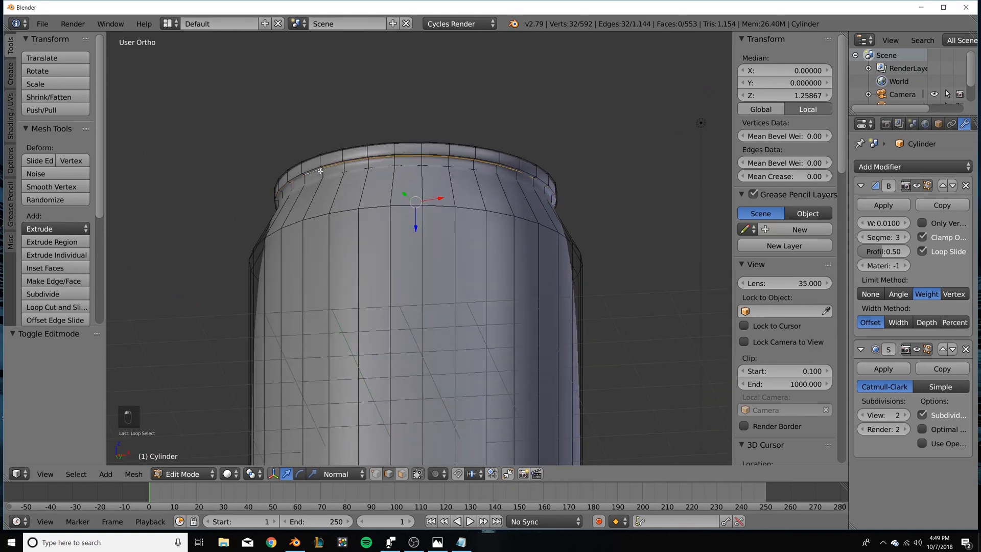
scroll(357, 230, "down", 3)
middle_click_drag(388, 255, 425, 310)
right_click(413, 286, "alt")
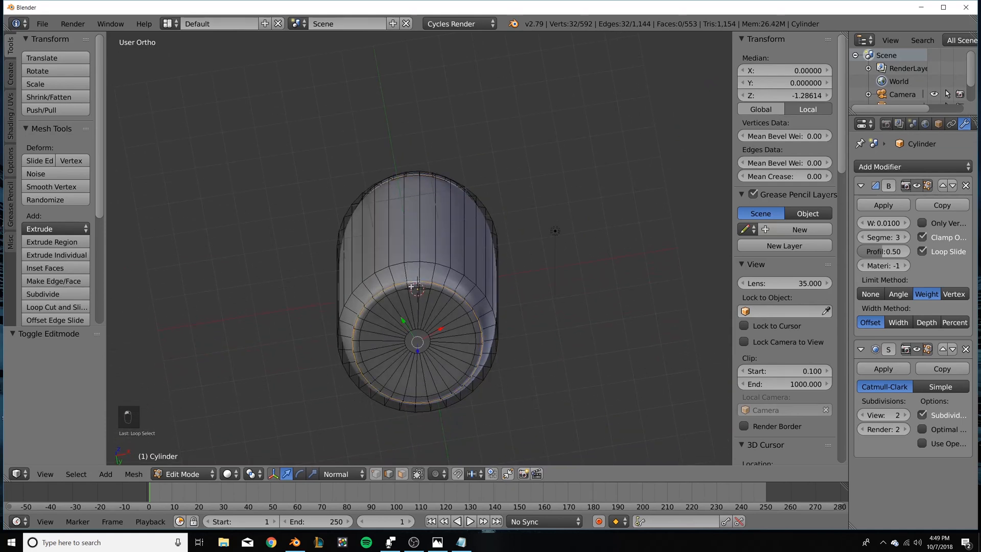
right_click(395, 281, "alt+shift")
middle_click_drag(407, 132, 278, 310)
scroll(402, 292, "up", 3)
right_click(401, 292, "alt+shift")
right_click(401, 293, "alt+shift")
right_click(288, 310, "alt+shift")
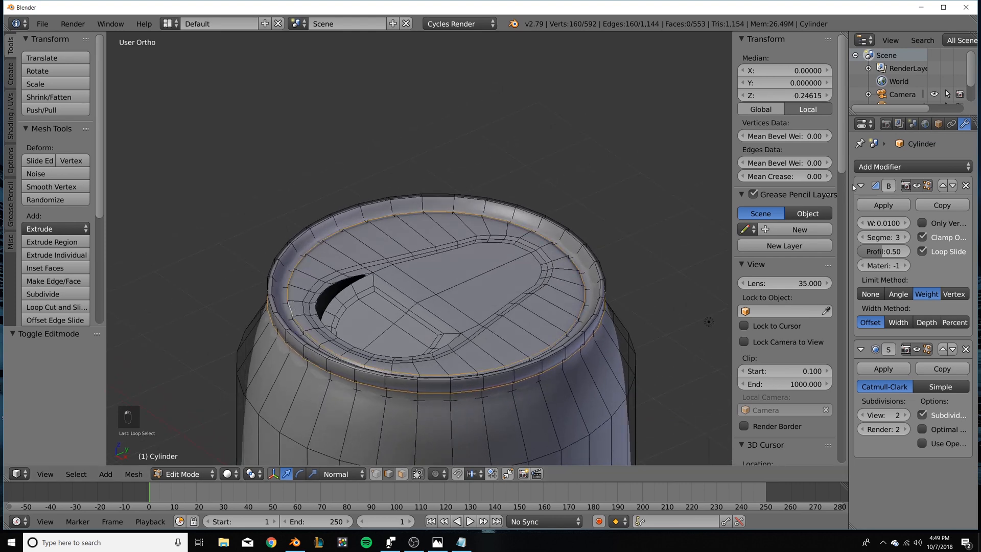
left_click_drag(772, 161, 827, 162)
key("Tab")
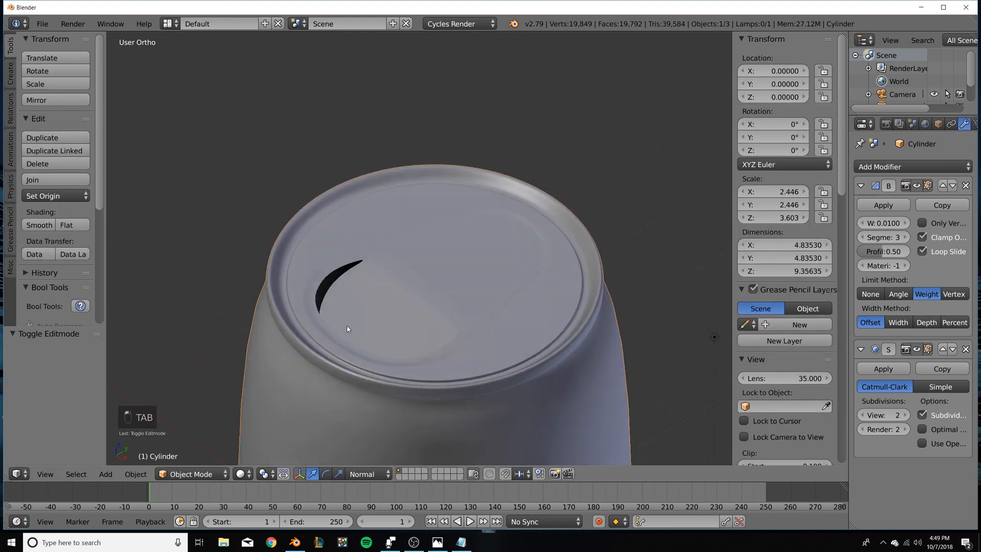
middle_click_drag(348, 326, 358, 304)
Select the lid's inner perimeter edge loop together with the outer edge loop of the teardrop recess.
key("Tab")
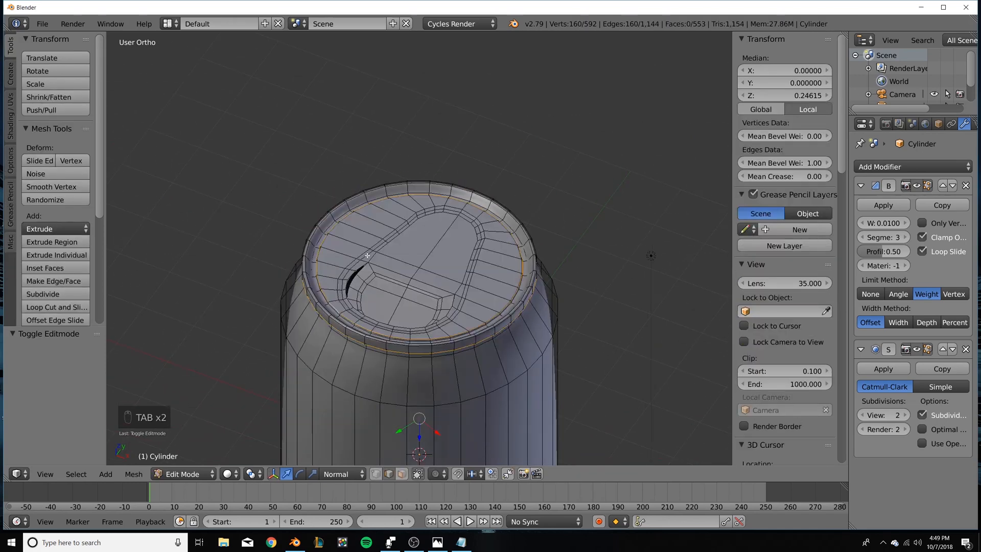
middle_click_drag(356, 289, 360, 290)
right_click(347, 271, "alt+shift")
right_click(348, 271)
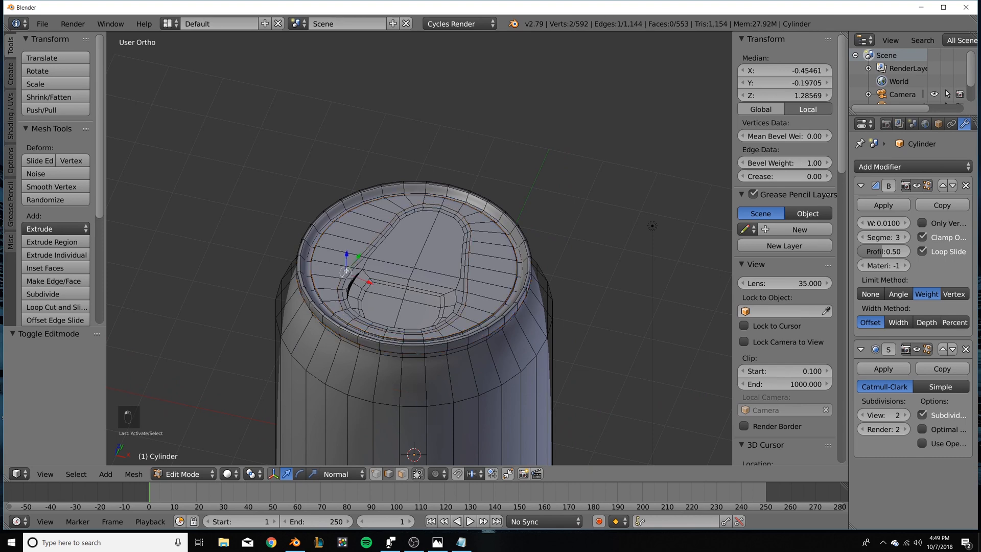
right_click(347, 272, "alt+shift")
right_click(347, 271, "alt+shift")
right_click(314, 277, "alt+shift")
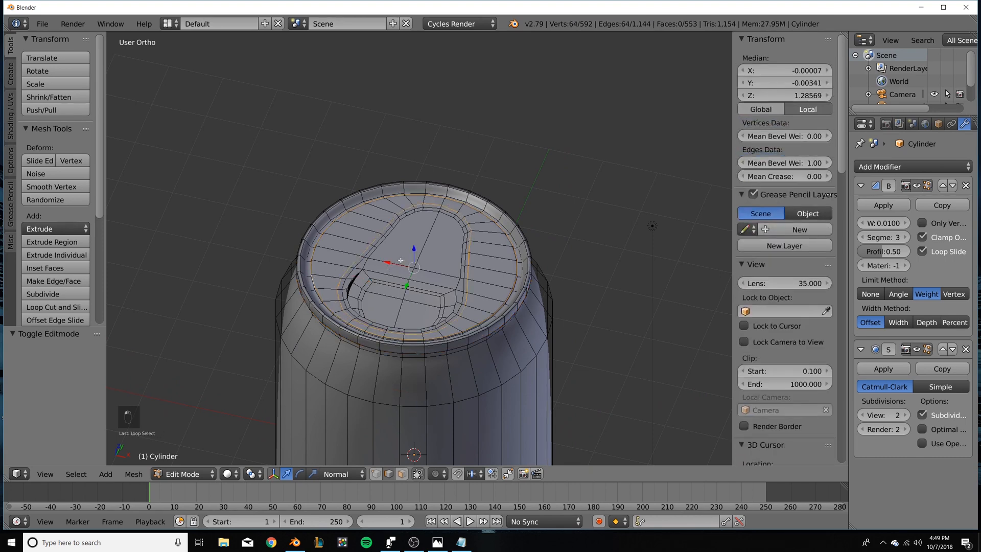
Try to raise the selected lid perimeter and recess edge loops by 0.011 along Z, and undo the move.
key("e")
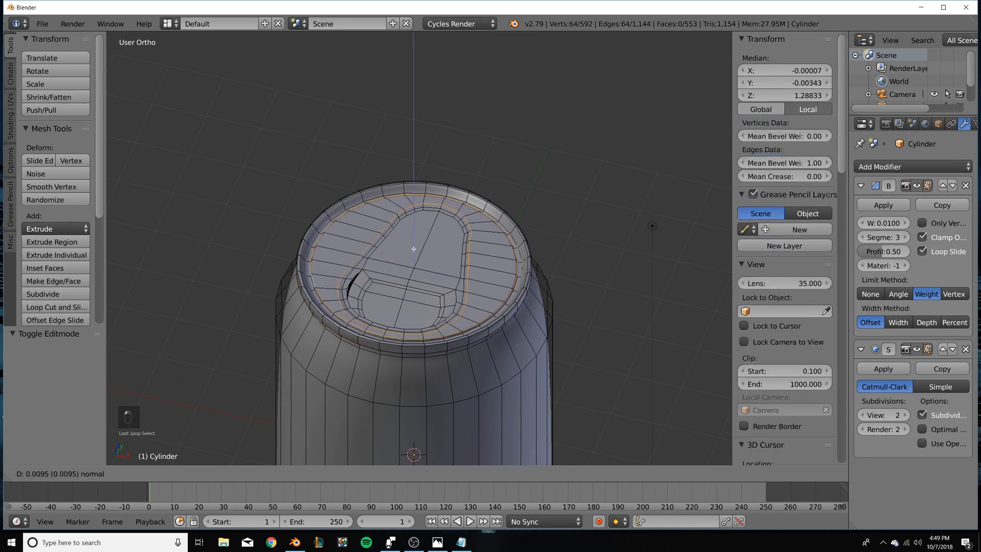
key("ctrl+z")
scroll(357, 299, "up", 2)
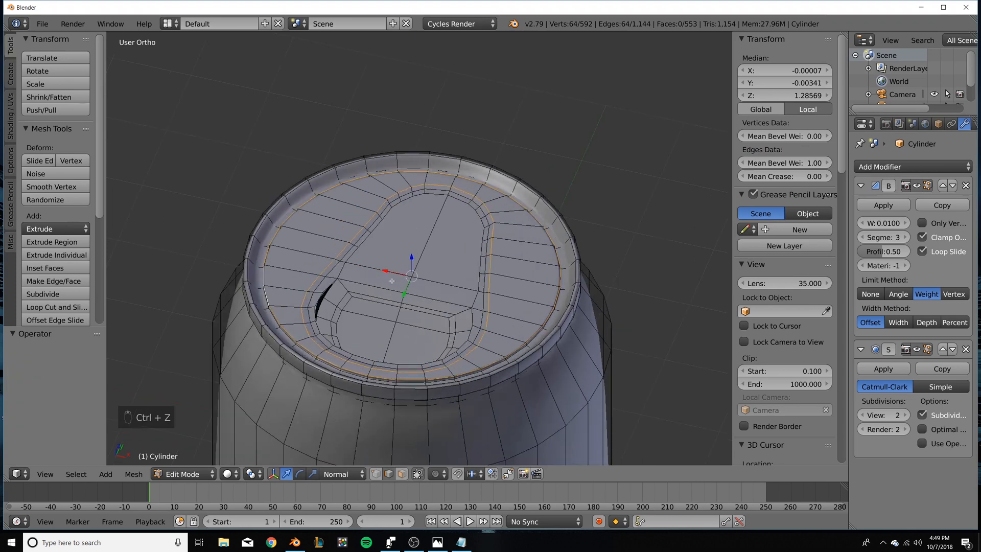
key("KP_1")
key("z")
scroll(396, 291, "up", 3)
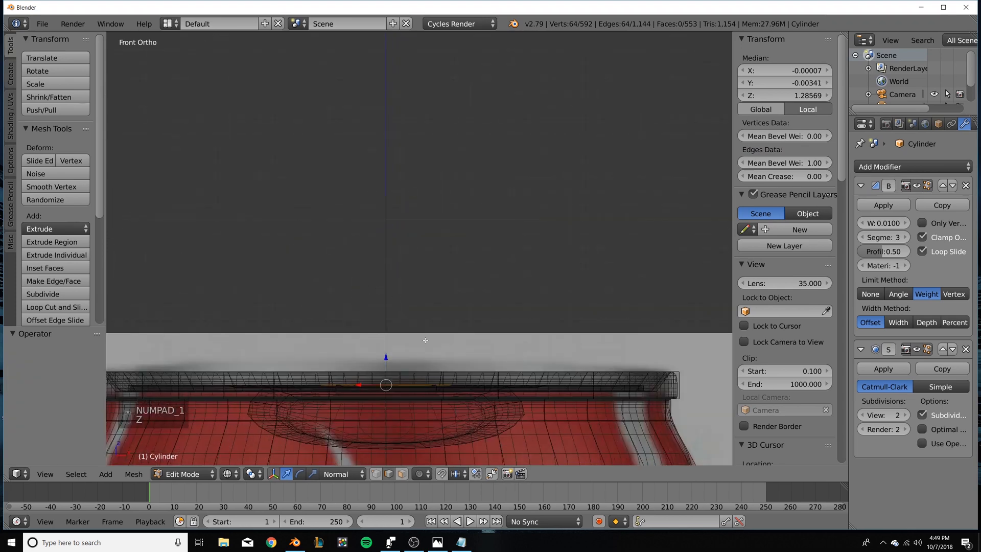
middle_click_drag(426, 338, 399, 346)
key("e")
left_click(390, 345)
key("z")
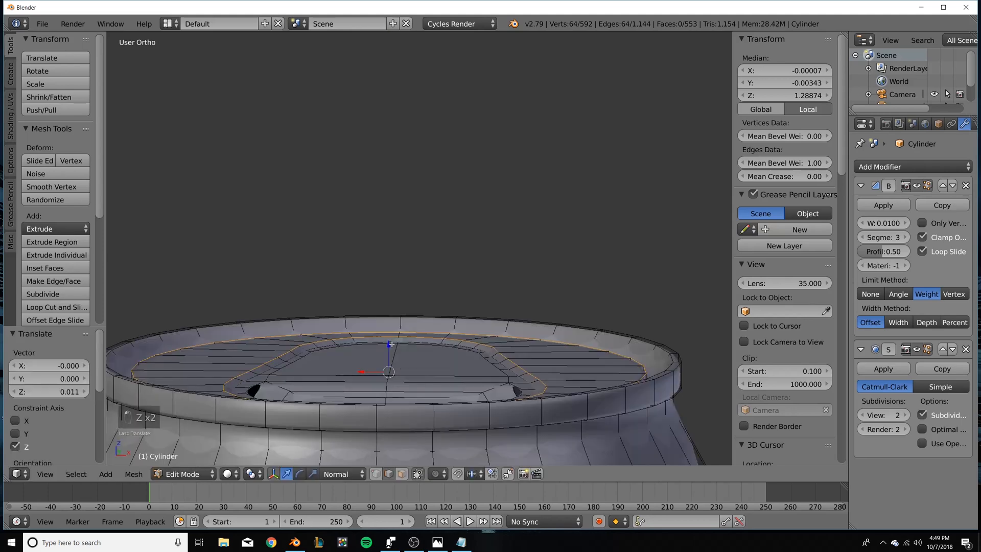
key("ctrl+z")
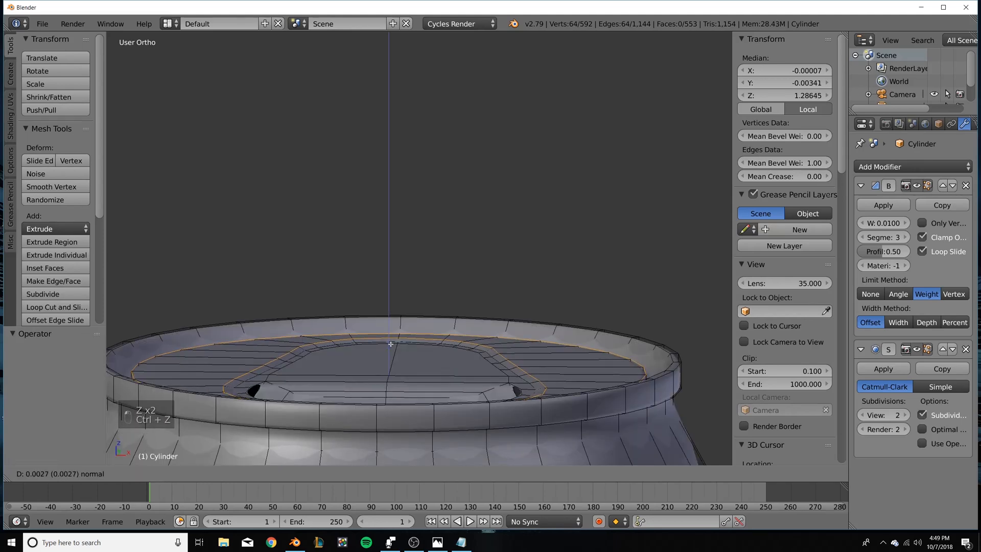
Raise the selected lid perimeter and recess loops by 0.005 along Z, and check the smoothed lid in Object Mode.
left_click(391, 343)
middle_click_drag(390, 343, 347, 376)
right_click(279, 325, "alt")
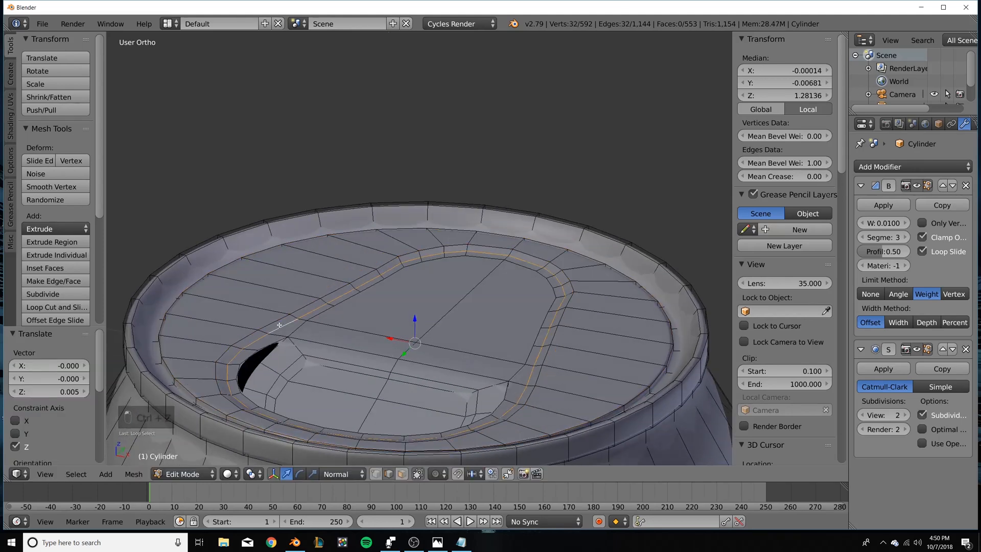
right_click(281, 325, "alt")
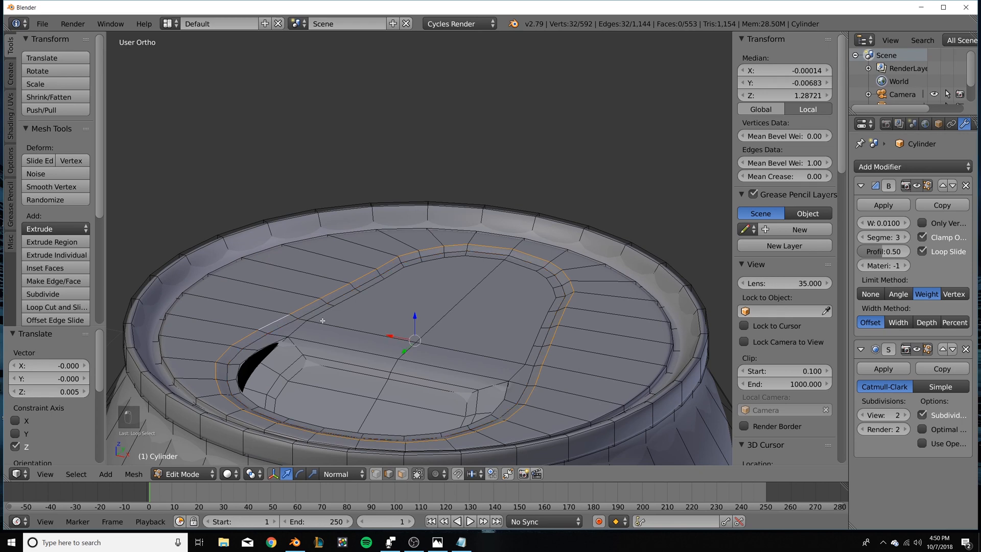
key("Tab")
middle_click_drag(421, 354, 449, 368)
scroll(428, 372, "down", 4)
scroll(436, 342, "down", 3)
key("Tab")
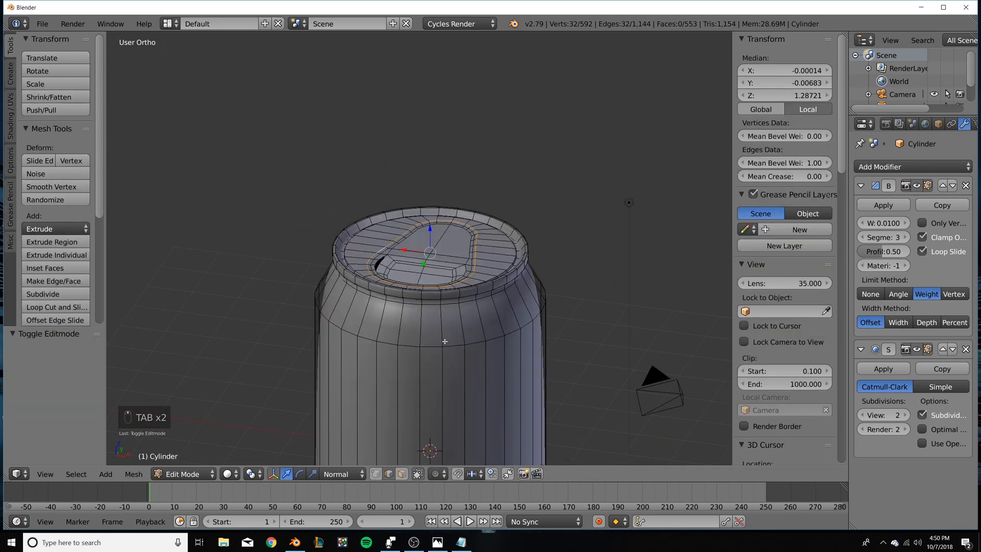
Select the edge loop at the can's shoulder and set its mean crease to 1.00.
key("KP_1")
right_click(475, 318, "alt")
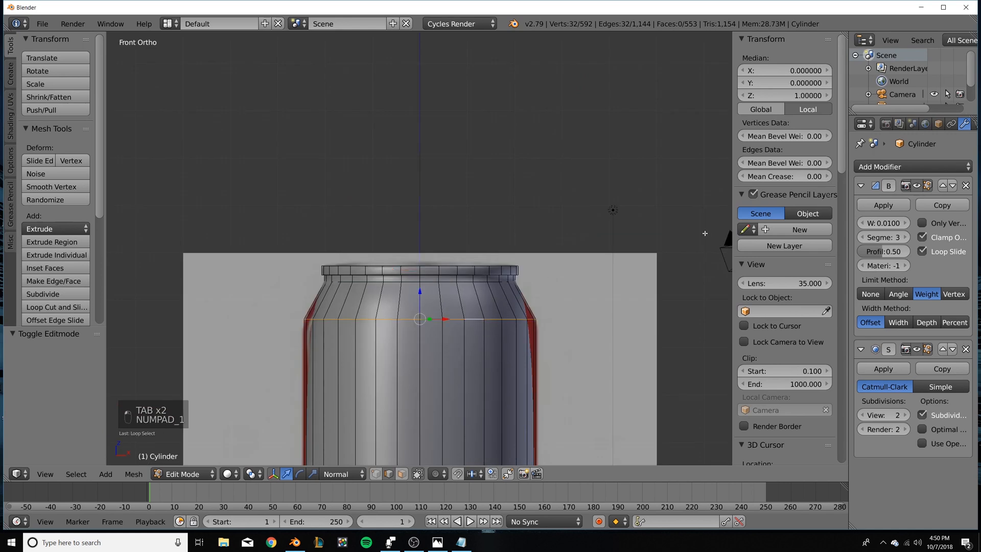
left_click_drag(781, 177, 975, 177)
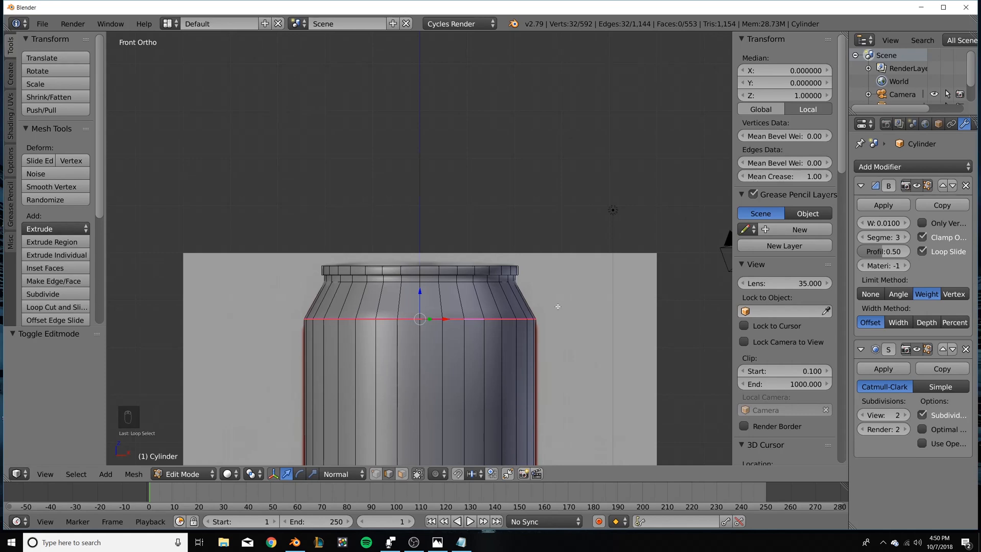
middle_click_drag(557, 306, 525, 287, "shift")
key("Tab")
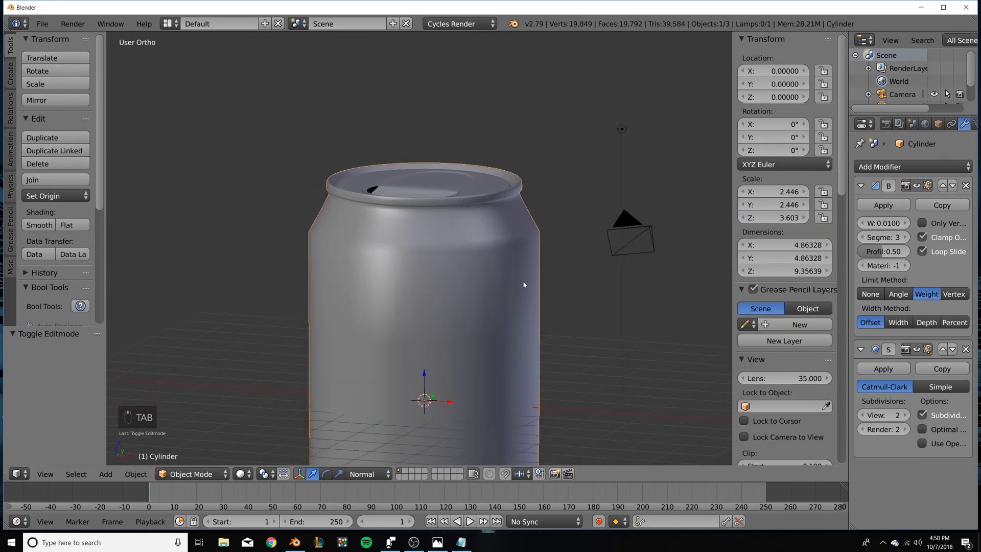
Add one centred loop cut around the tapered neck between the shoulder edge and the rim.
key("Tab")
key("ctrl+r")
left_click(489, 227)
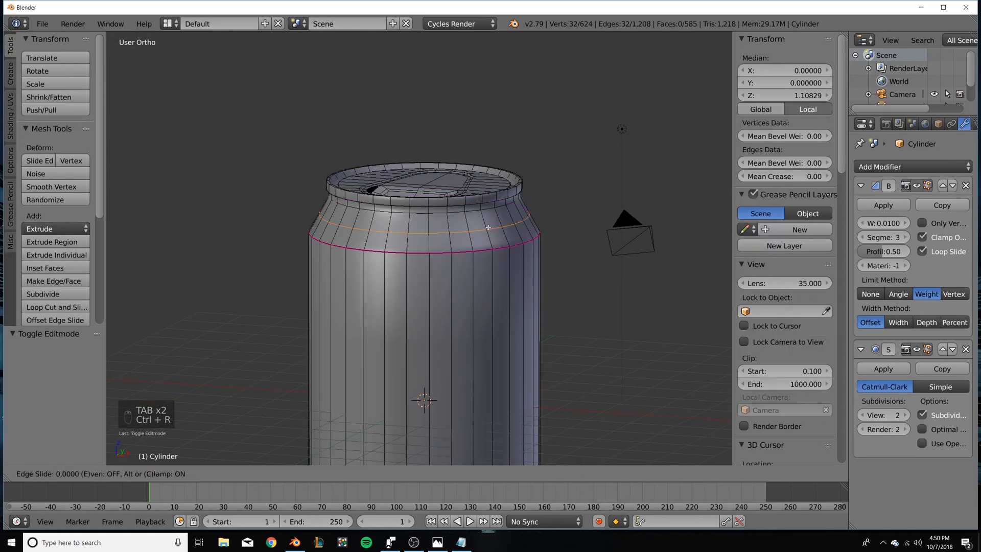
left_click(488, 227)
key("ctrl+r")
left_click(526, 274)
left_click(526, 274)
key("ctrl+z")
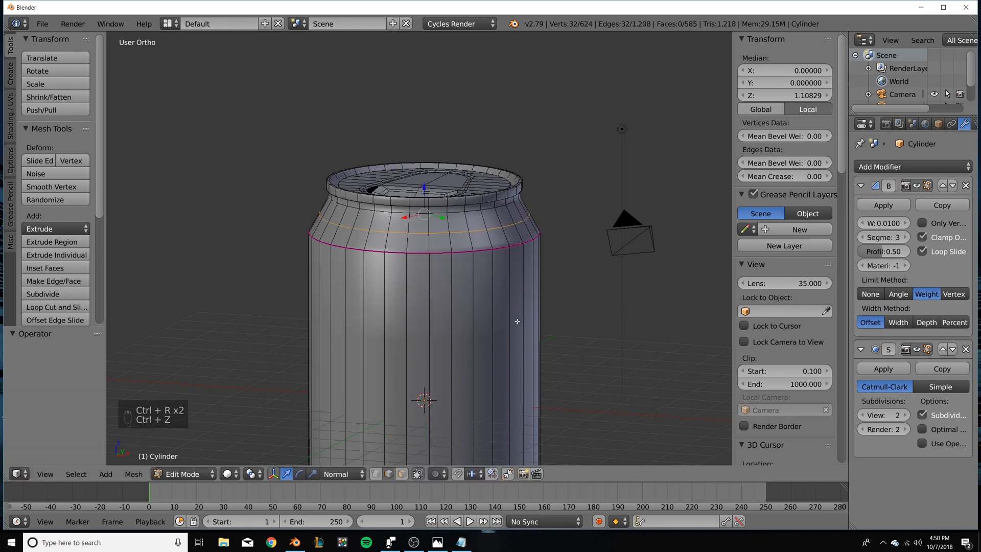
Add four evenly spaced loop cuts around the straight body of the can.
scroll(510, 322, "down", 2)
key("ctrl+r")
scroll(484, 332, "up", 3)
left_click(485, 332)
left_click(484, 332)
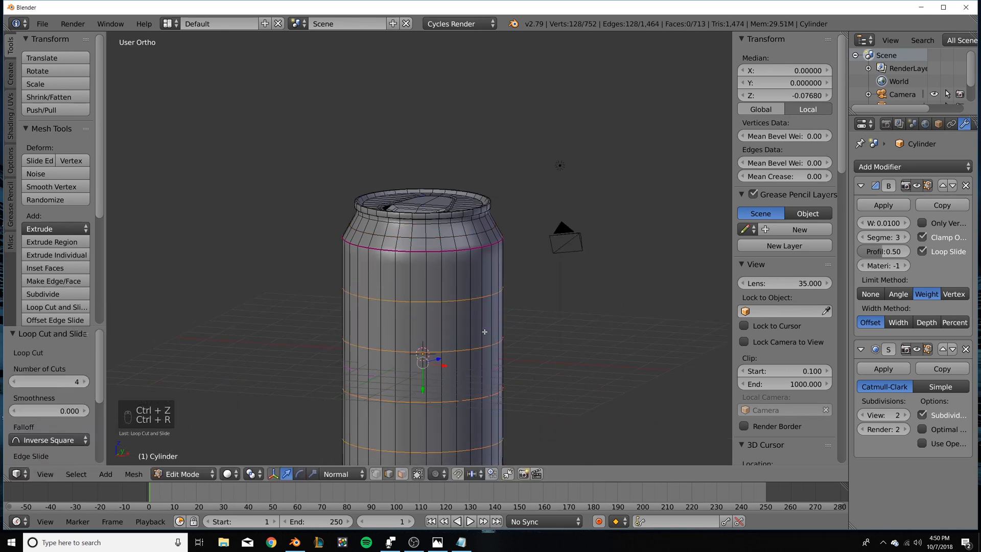
Set the shoulder edge loop's mean crease to 0.50 and compare the smoothed can with the front reference.
right_click(487, 244, "alt")
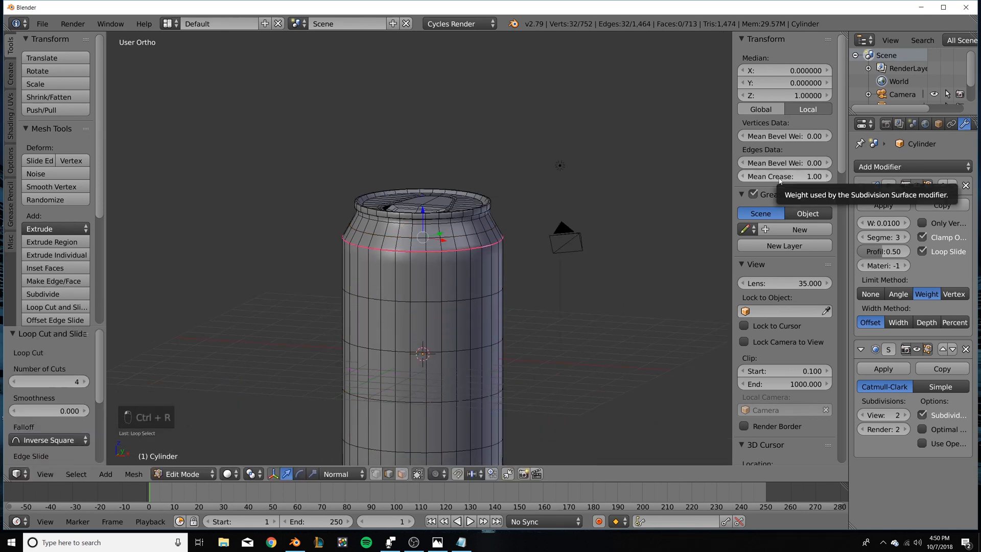
left_click_drag(779, 178, 777, 177)
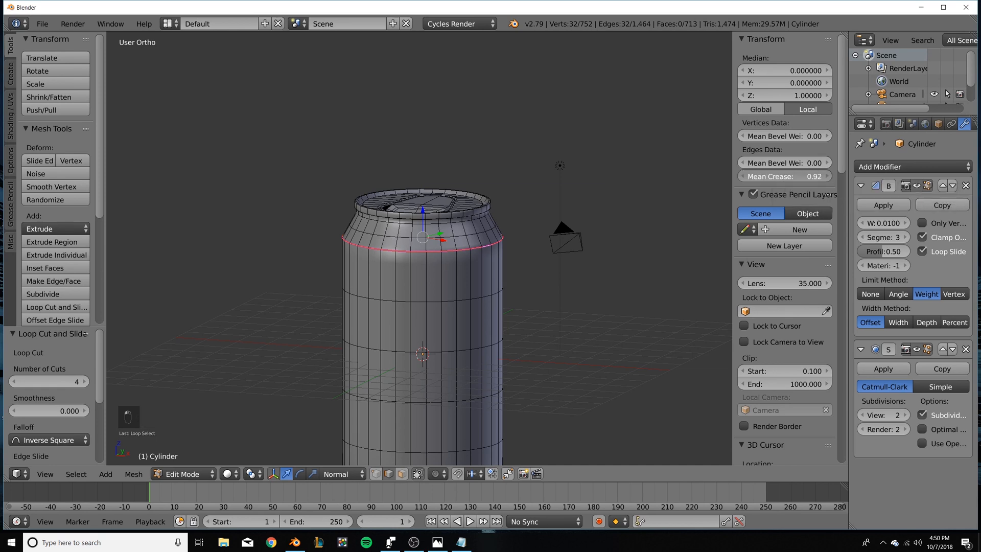
left_click(776, 177)
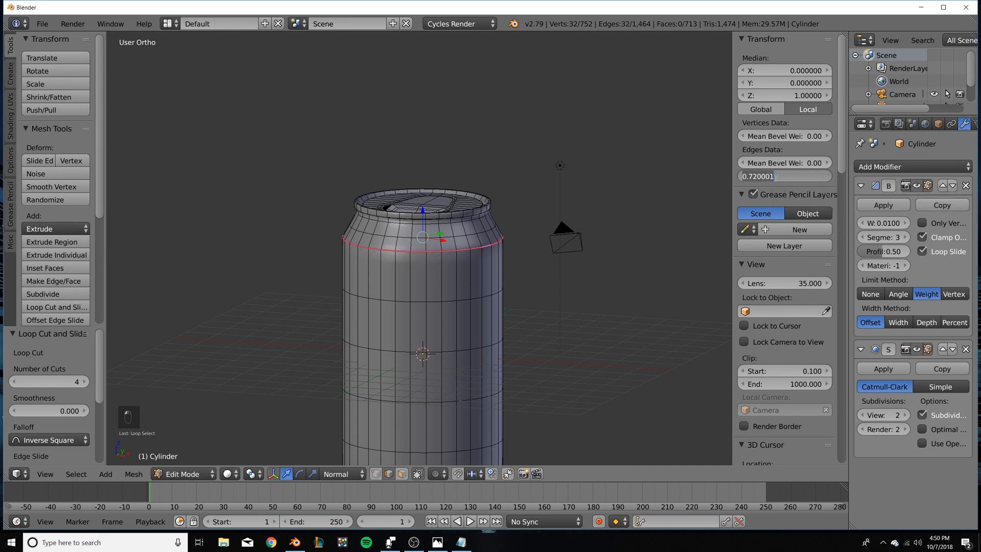
key("Return")
key("Tab")
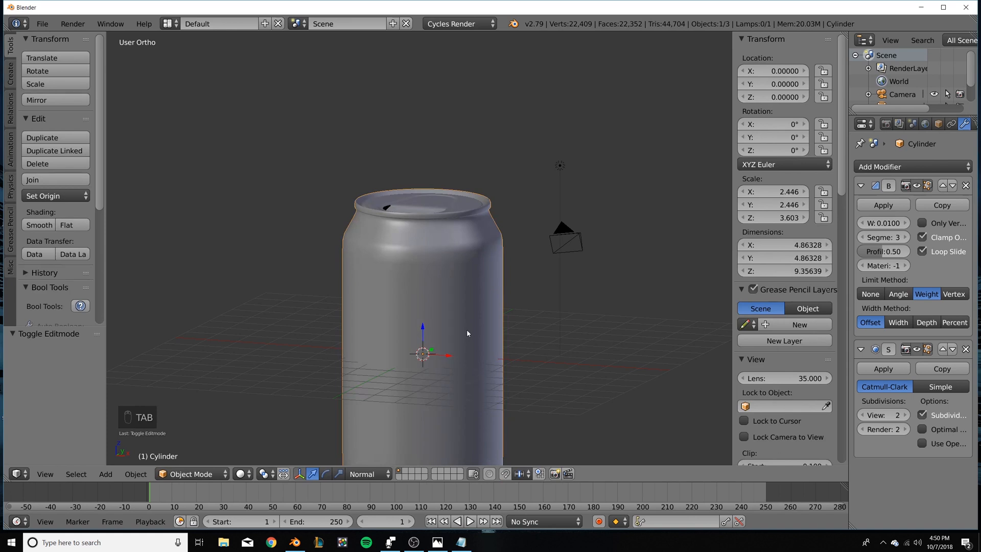
key("KP_1")
scroll(438, 274, "down", 4, "shift")
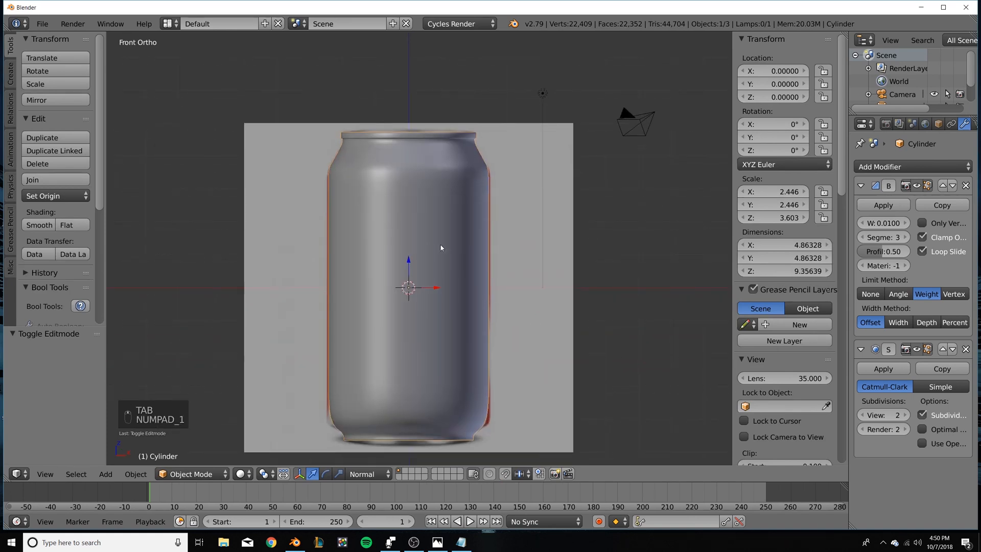
Dissolve the two middle edge loops of the can's straight body.
key("Tab")
left_click(445, 271, "alt")
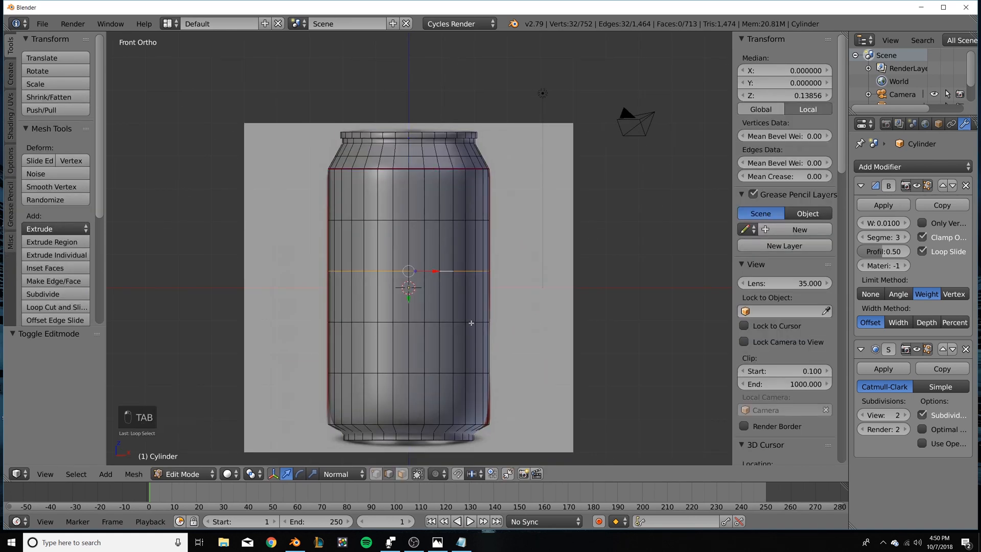
key("Delete")
left_click(472, 407)
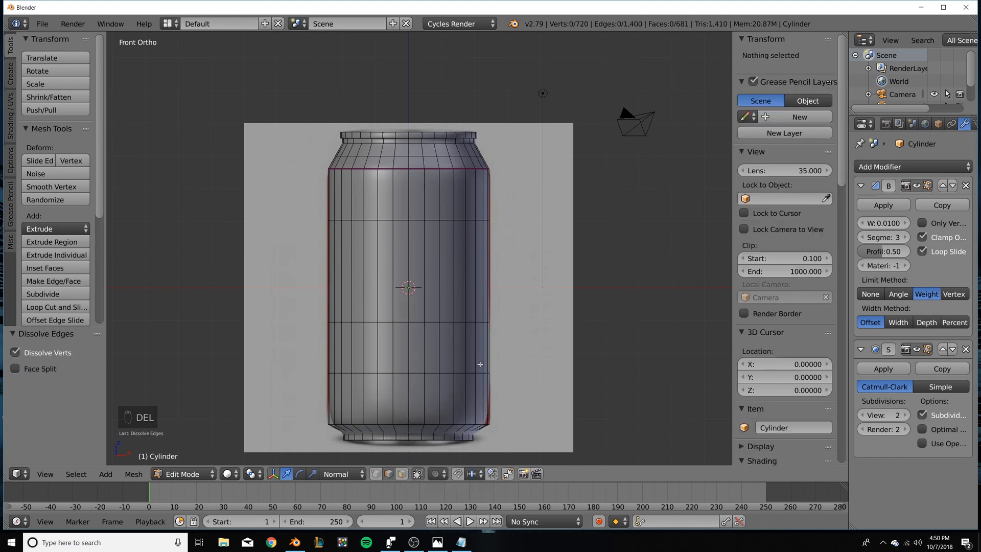
left_click(444, 323, "alt")
key("Delete")
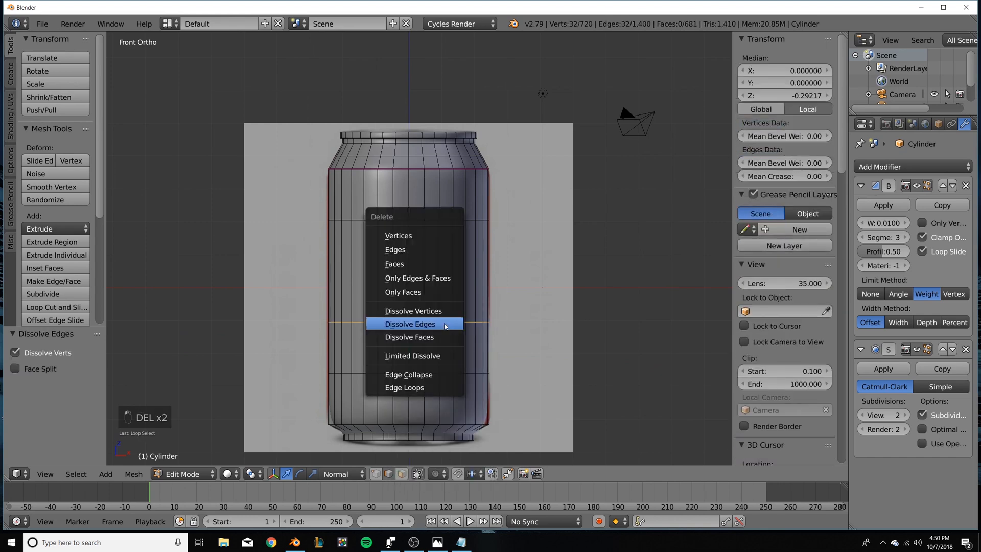
left_click(444, 326)
Select the edge loop at the lower end of the straight body and set its mean crease to 0.5.
middle_click_drag(454, 386, 440, 309, "shift")
scroll(436, 327, "up", 1)
right_click(433, 367, "alt")
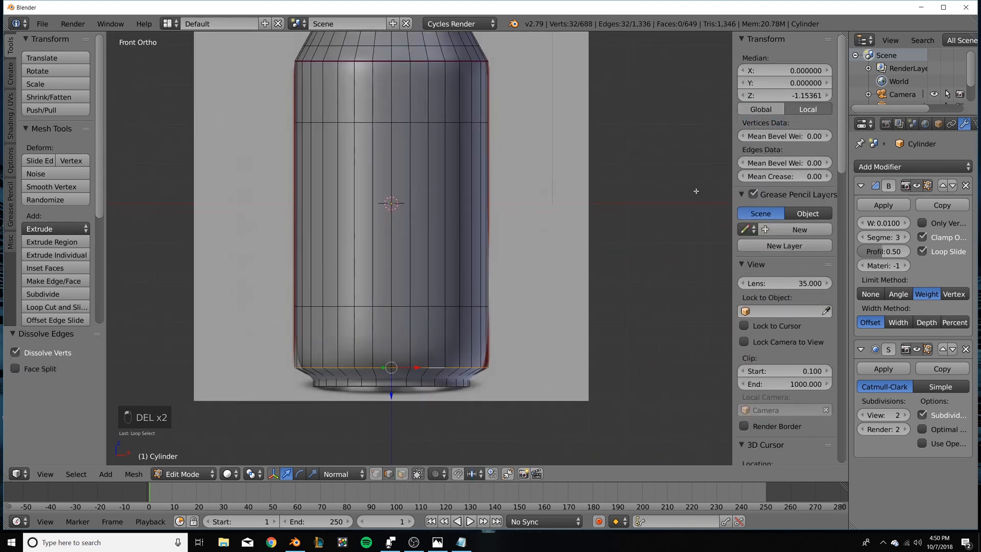
left_click(783, 177)
type(".5")
key("Return")
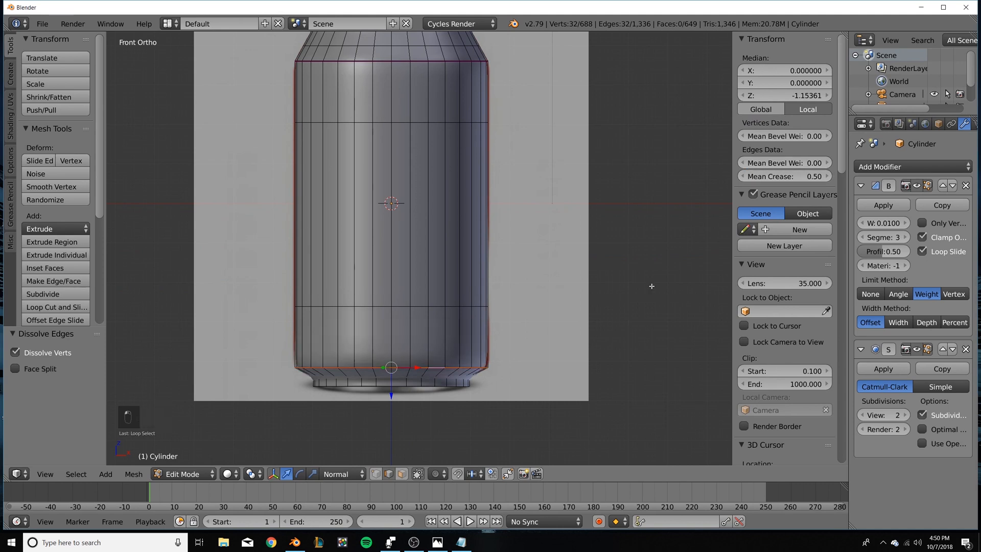
Add one centred loop cut just above the lower creased edge and another in the tapered section below it.
key("ctrl+r")
left_click(473, 354)
right_click(470, 355)
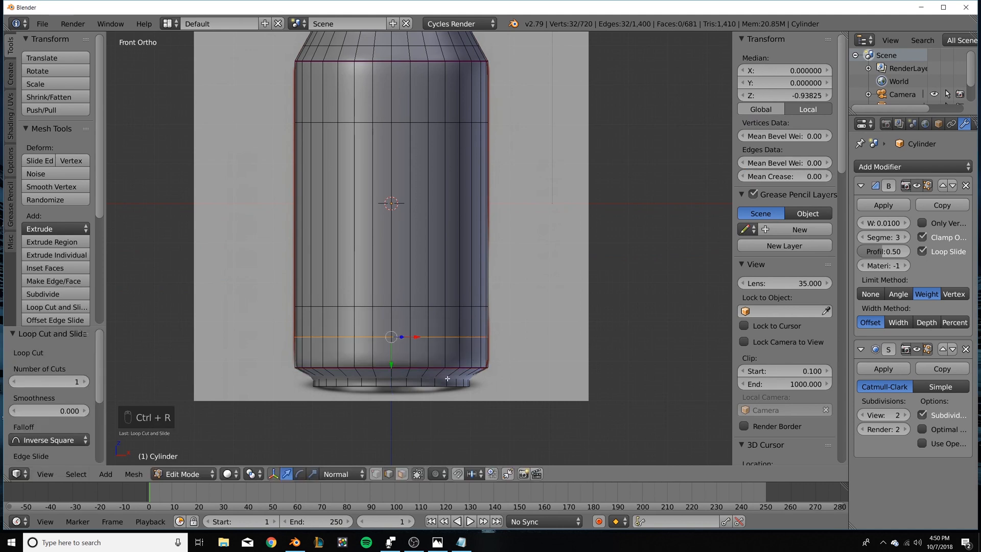
key("ctrl+r")
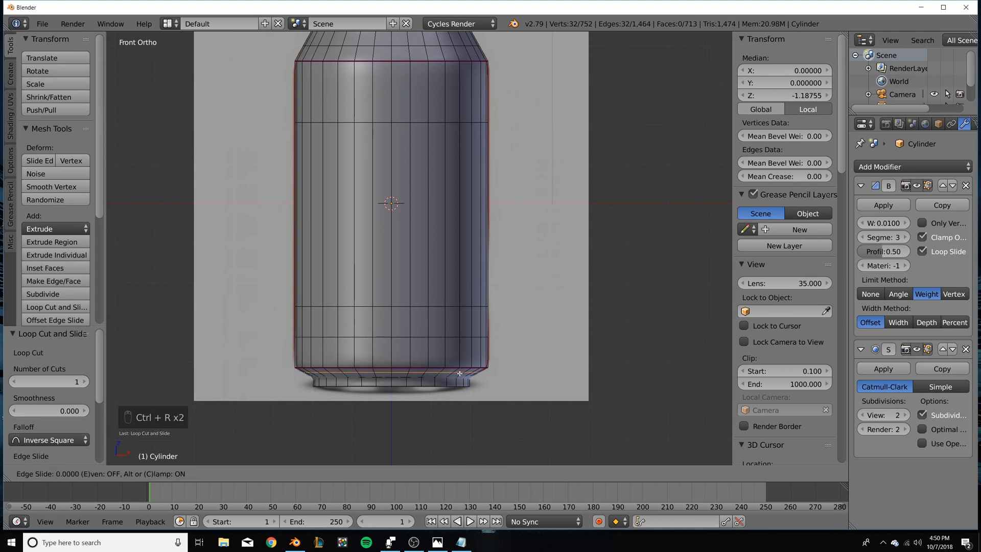
key("Tab")
middle_click_drag(507, 393, 516, 379)
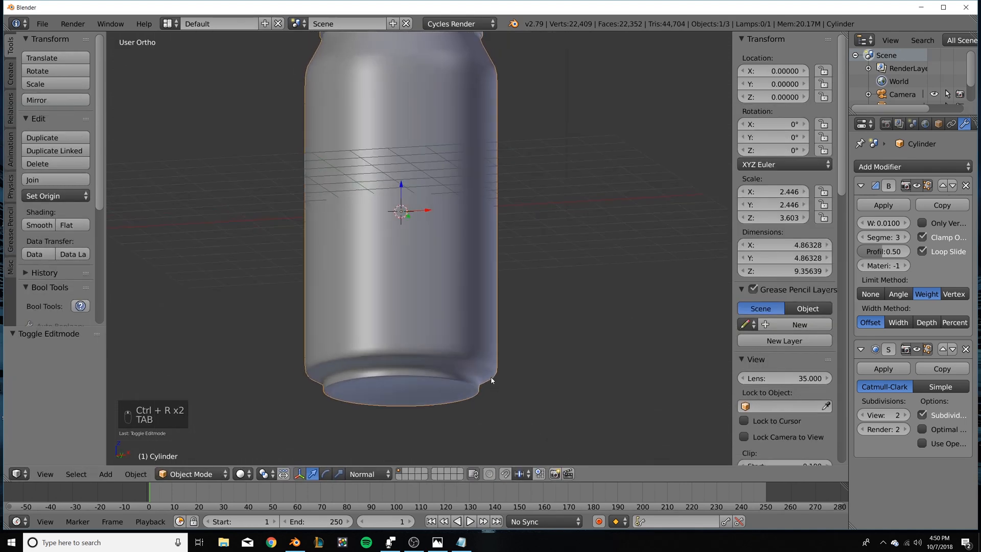
Set the mean bevel weight to 1.00 on the edge loop where the lower taper meets the base ring.
key("Tab")
right_click(358, 368, "alt")
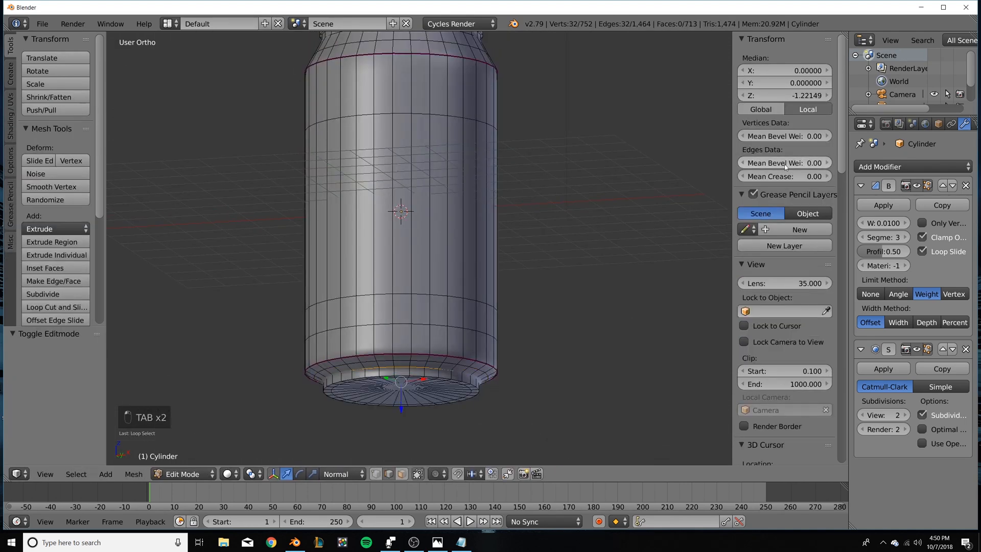
key("Tab")
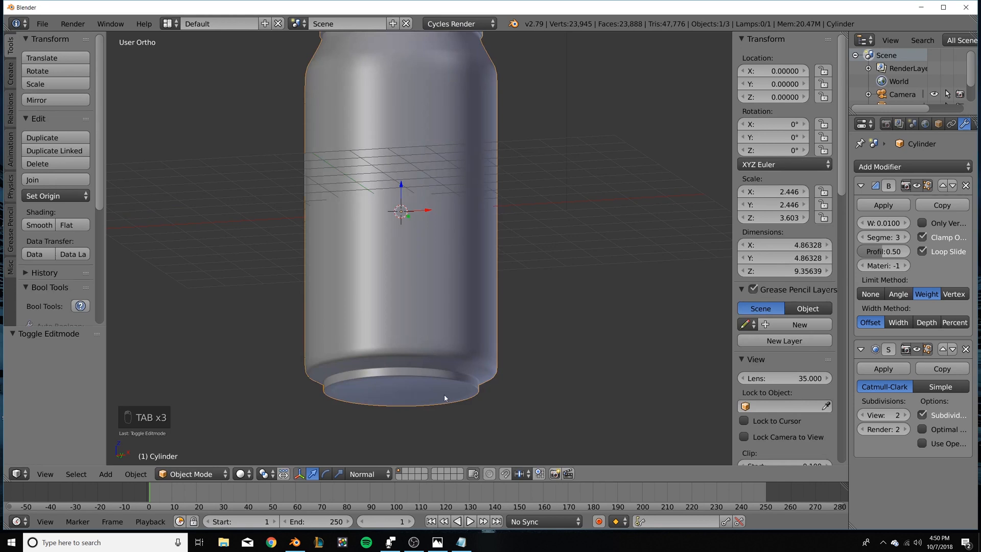
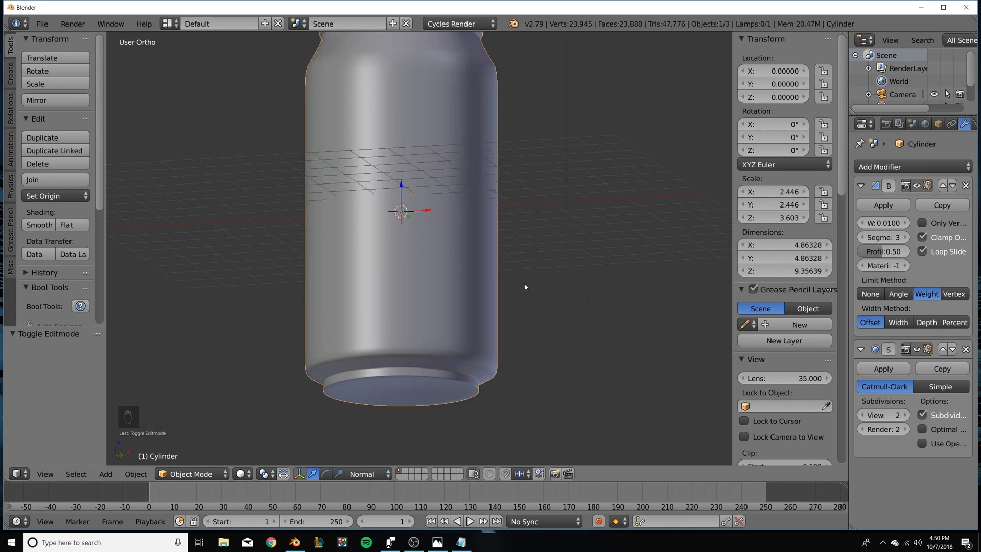
Reset that base loop's mean bevel weight to 0.00 and give it a mean crease instead.
key("Tab")
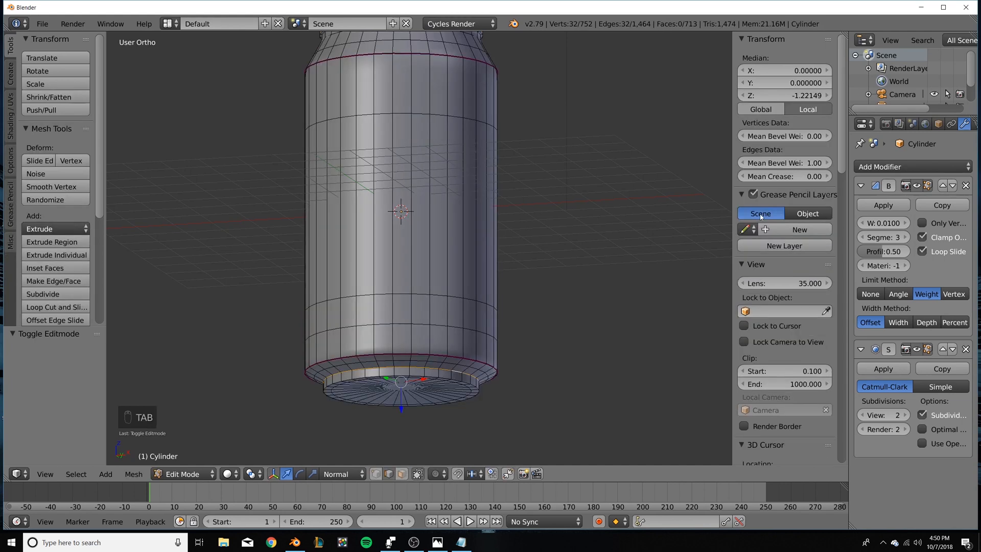
key("BackSpace")
left_click(793, 176)
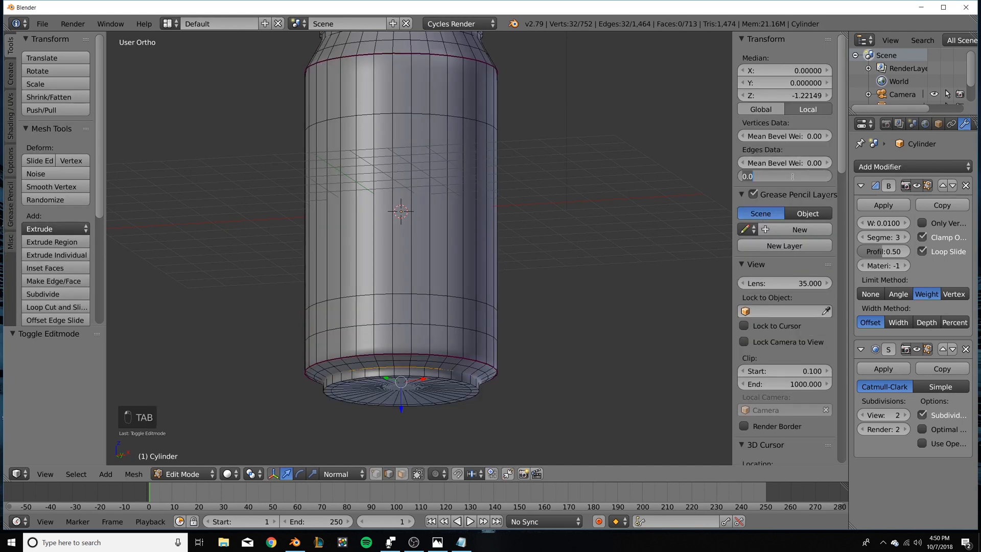
key("Return")
key("Tab")
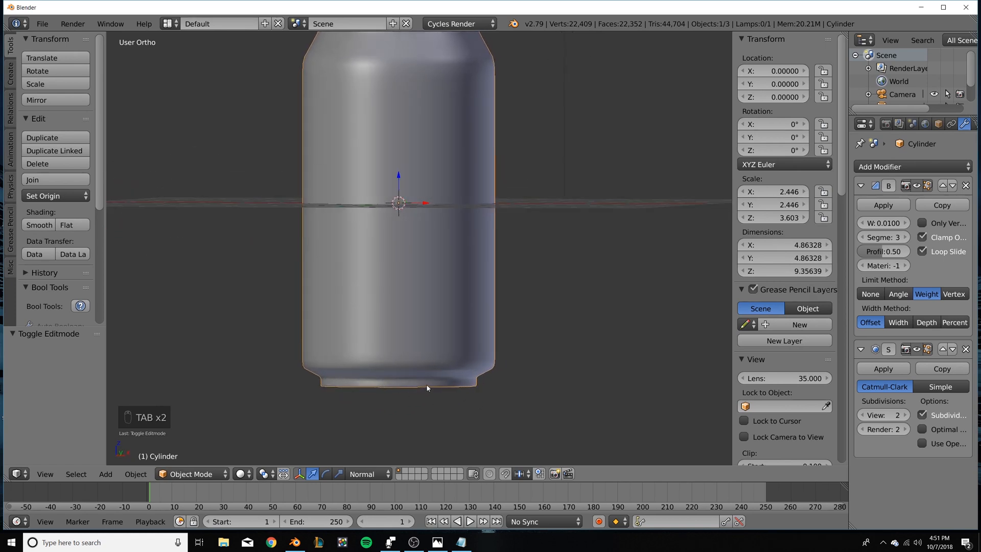
Check the crease of a shoulder edge and view the smoothed can against the top reference in Object Mode.
scroll(427, 387, "down", 3)
middle_click_drag(439, 357, 530, 322)
key("Tab")
right_click(434, 151)
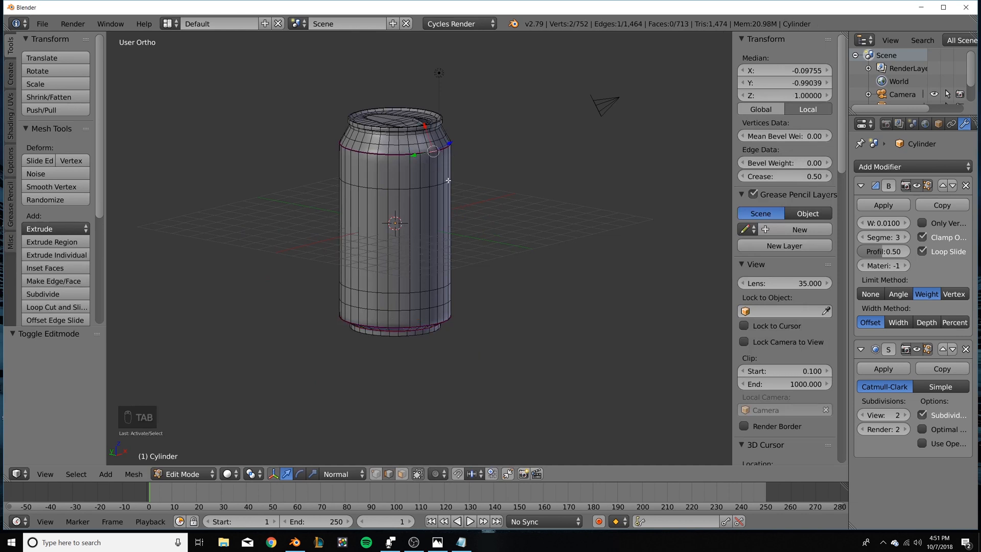
key("KP_1")
key("KP_7")
key("Tab")
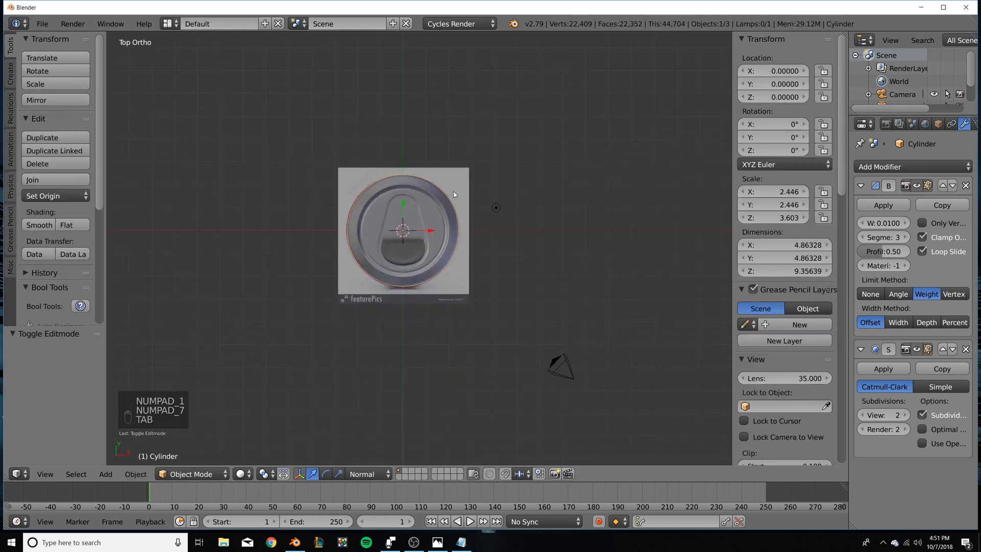
Hide the can and add a mesh plane at the centre of the top-view reference.
key("h")
scroll(446, 229, "up", 4)
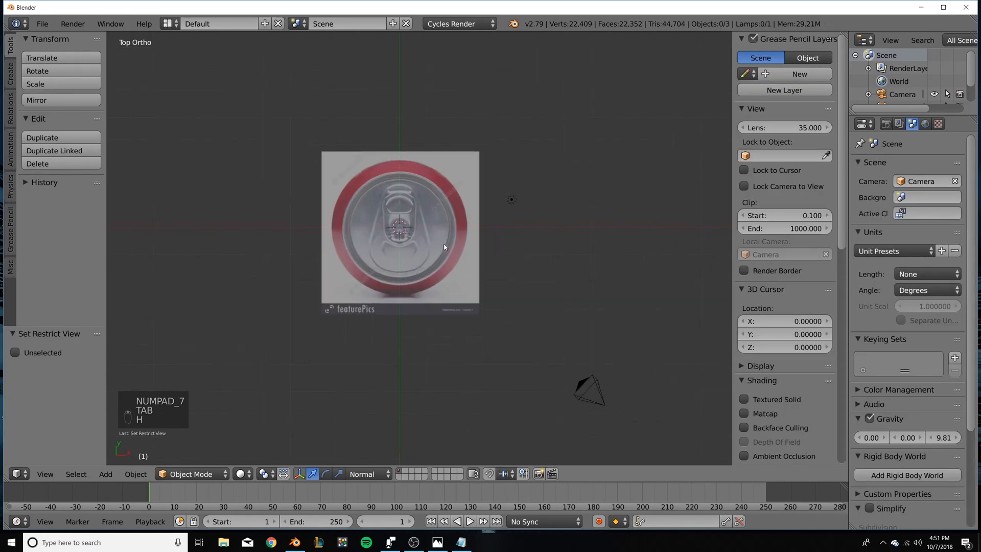
key("shift+a")
mouse_move(434, 239)
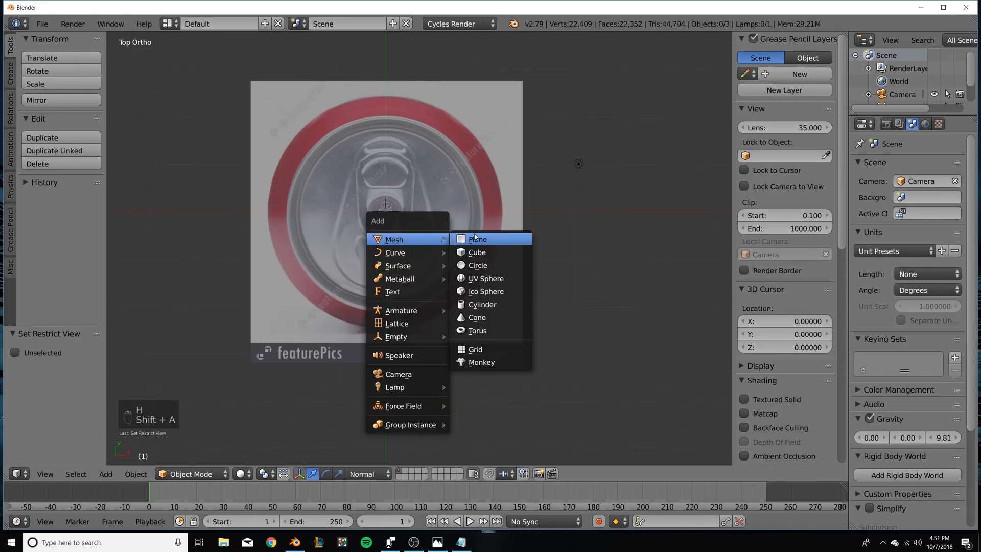
left_click(480, 242)
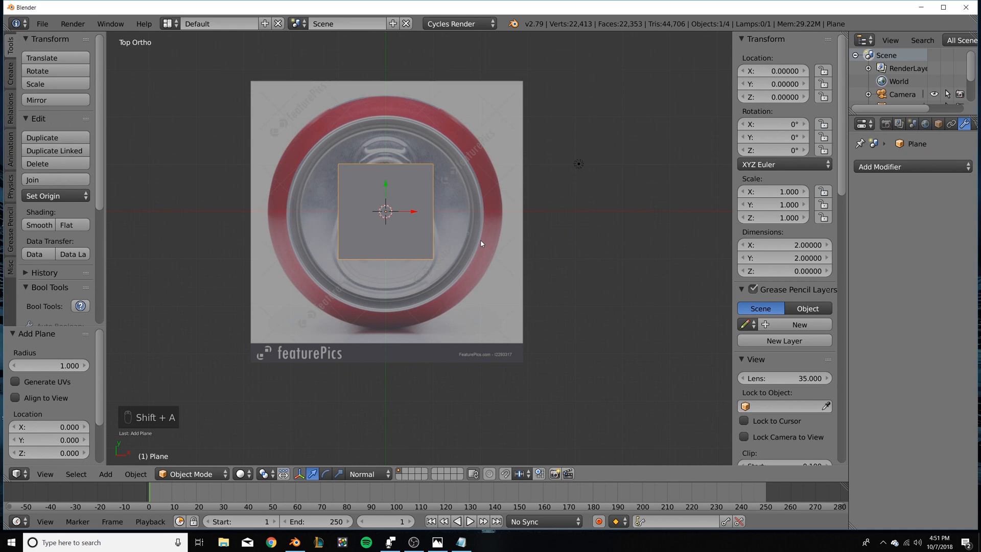
Show the plane in wireframe, scale it along X to about 0.697 and move it about 0.267 along Y over the pull tab.
key("z")
key("s")
key("x")
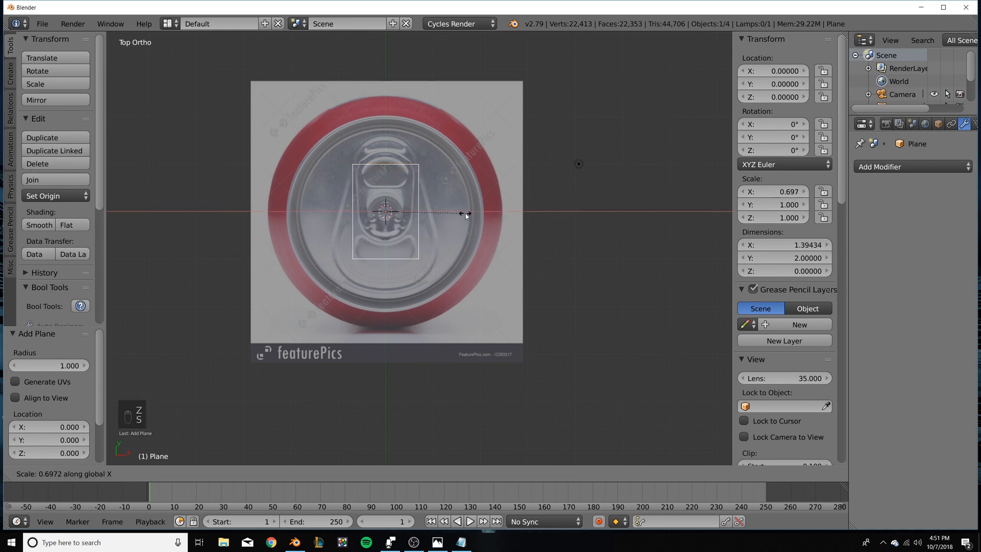
left_click(466, 215)
left_click_drag(385, 182, 387, 173)
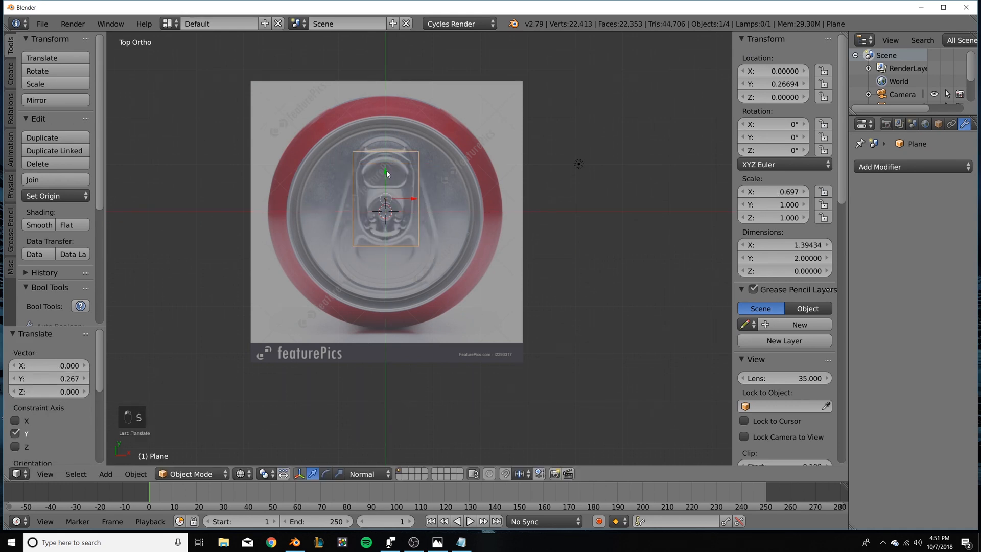
scroll(407, 243, "down", 1)
scroll(411, 240, "up", 4)
In Edit Mode, add a lengthwise loop cut to the plane and slide it to the left side of the tab's finger hole.
key("ctrl+r")
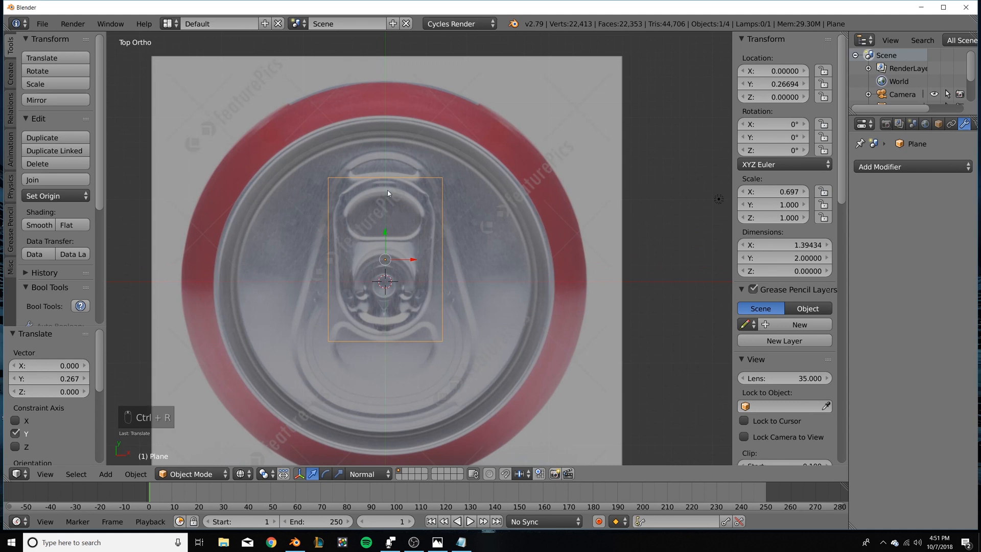
key("Tab")
key("ctrl+r")
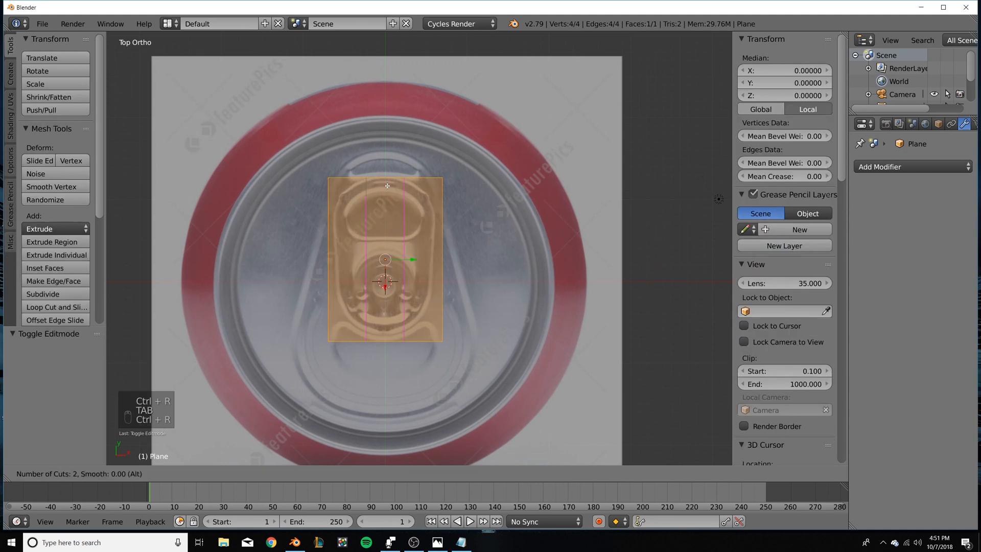
right_click(387, 186)
key("ctrl+r")
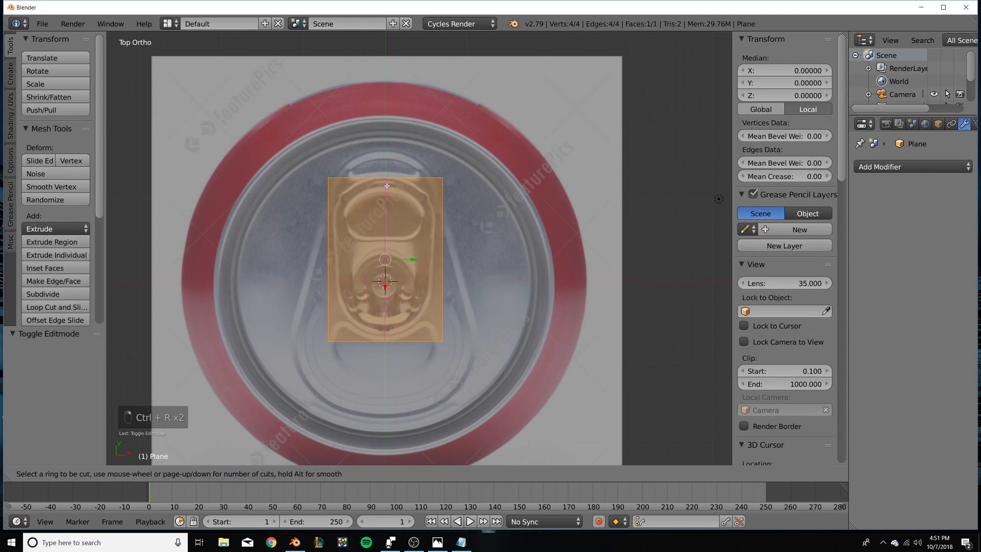
left_click(387, 186)
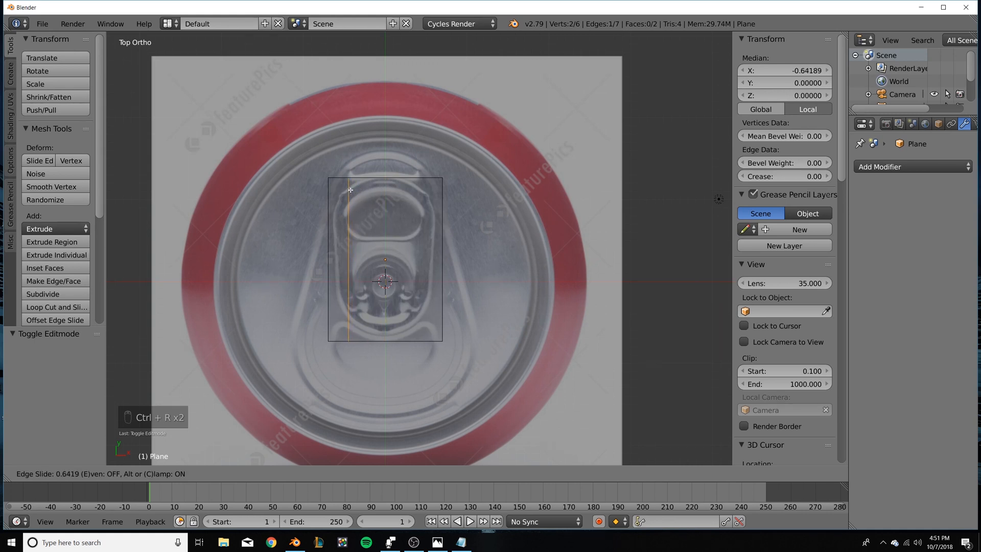
left_click(351, 190)
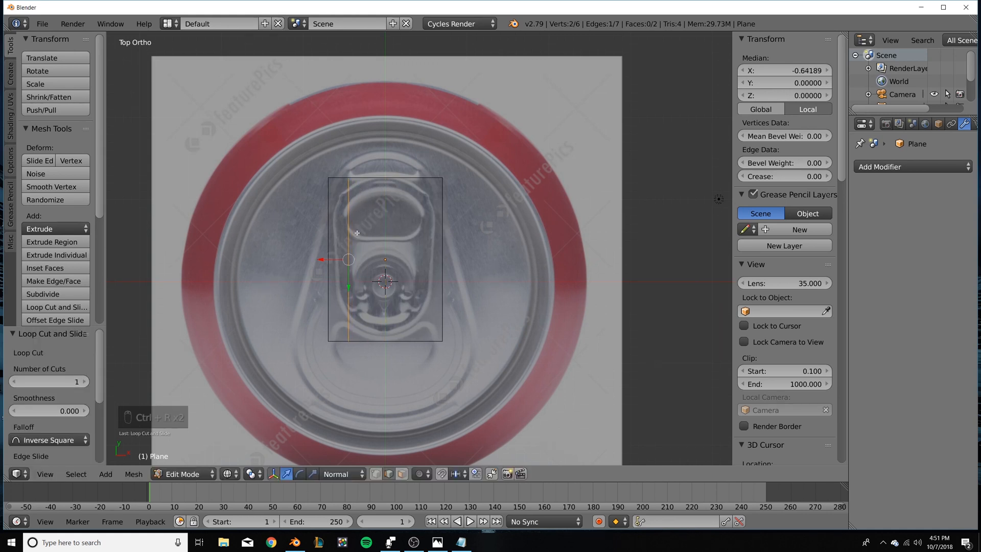
Add three loop cuts aligned with the upper, right and lower edges of the finger hole.
key("ctrl+r")
left_click(426, 199)
left_click(430, 132)
key("ctrl+r")
left_click(419, 196)
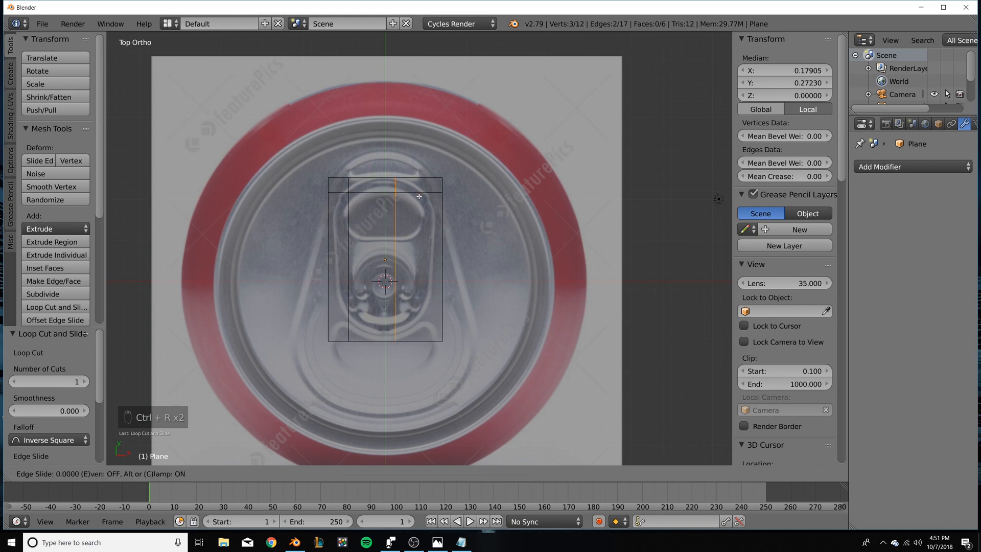
left_click(432, 196)
key("ctrl+r")
left_click(443, 197)
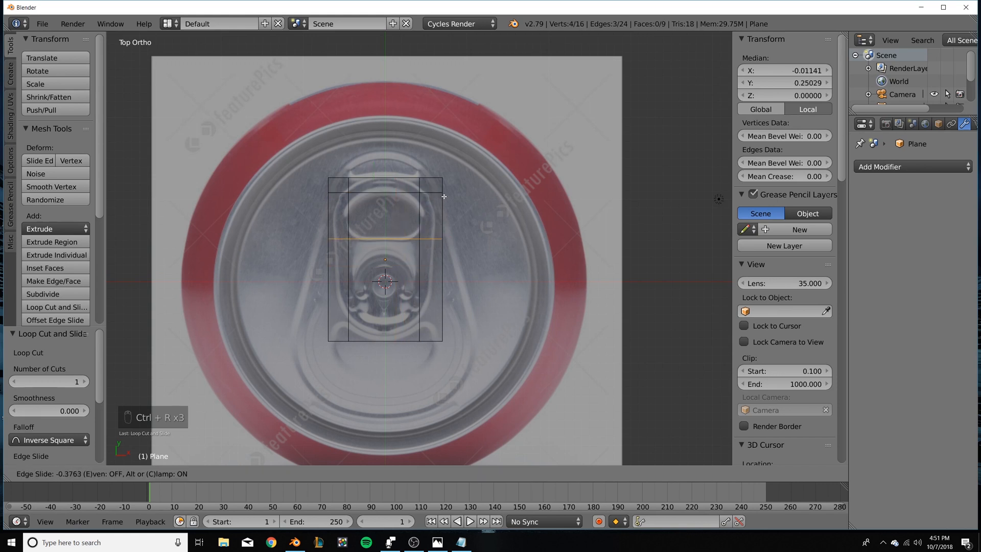
left_click(444, 197)
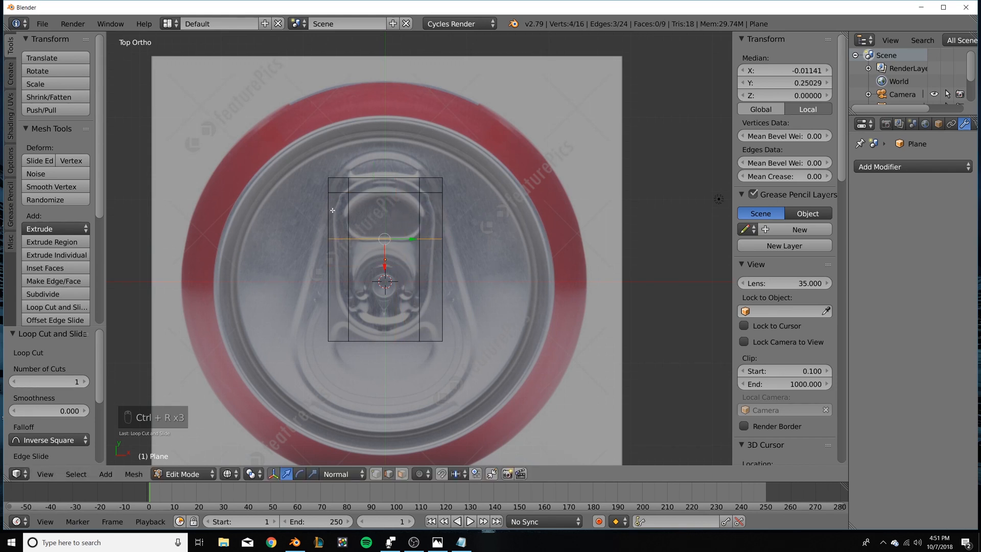
Add one crosswise and one lengthwise loop cut through the middle of the finger hole.
key("ctrl+r")
left_click(337, 212)
left_click(348, 218)
key("ctrl+r")
left_click(386, 205)
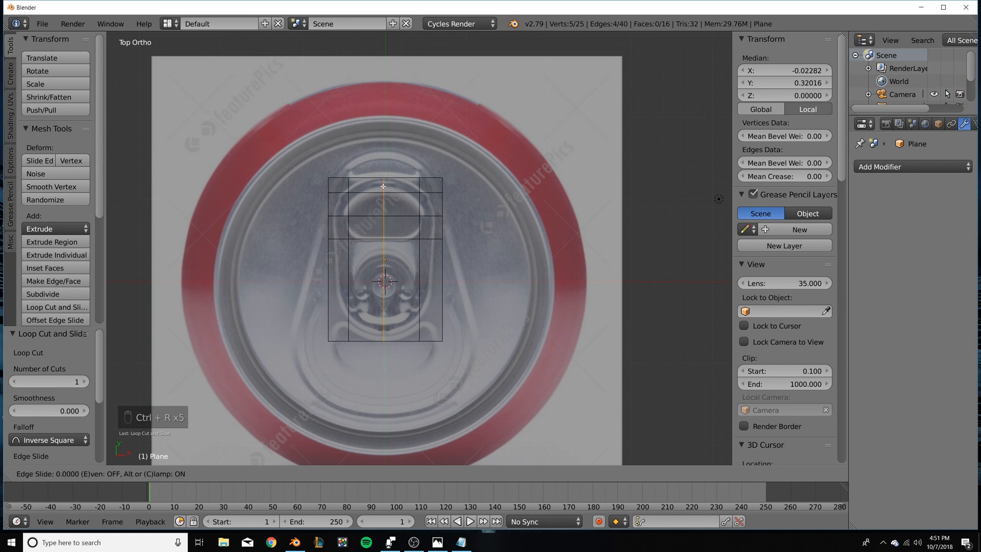
left_click(376, 316)
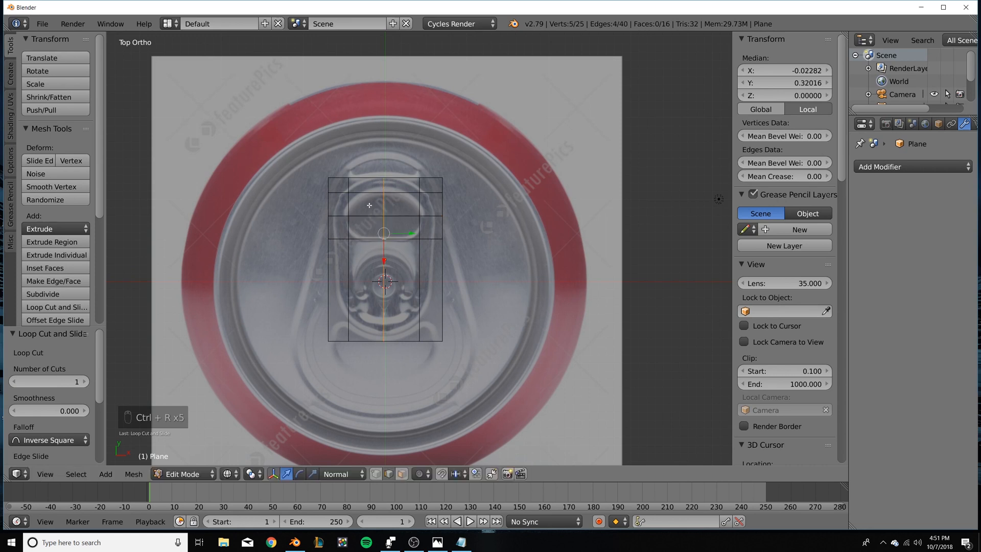
Add a crosswise loop cut near the plane's lower end and another just below the tab's rivet centre.
key("ctrl+r")
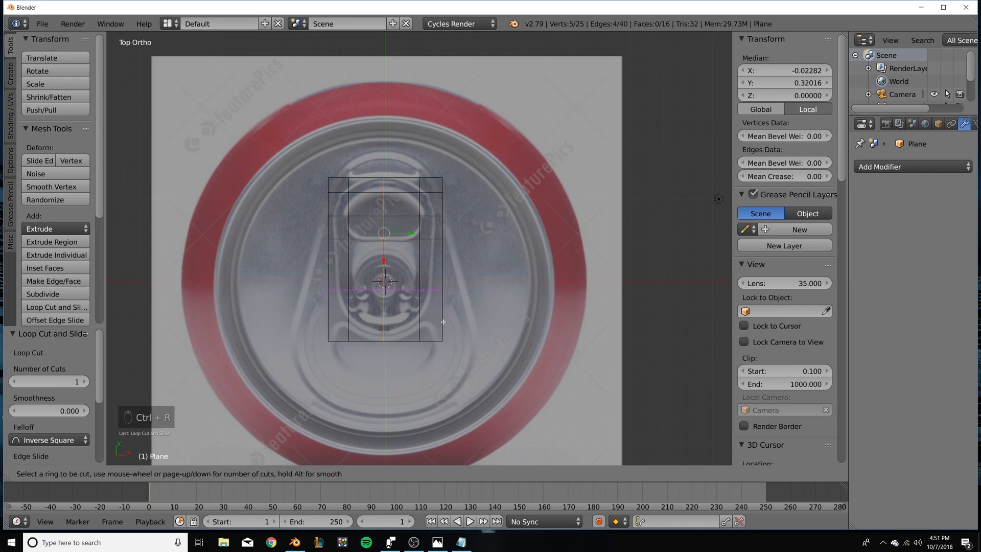
left_click(407, 323)
left_click(447, 354)
key("ctrl+r")
left_click(442, 286)
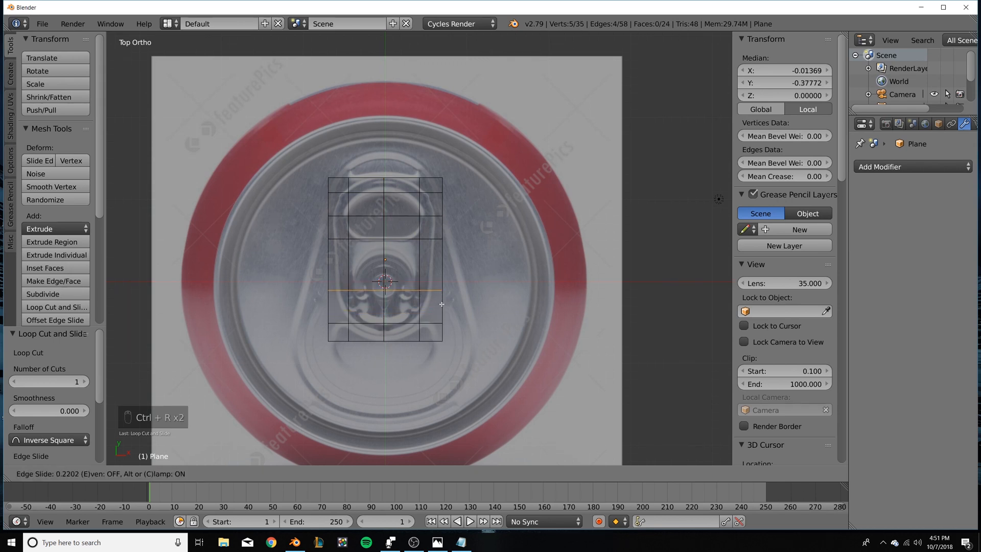
left_click(441, 304)
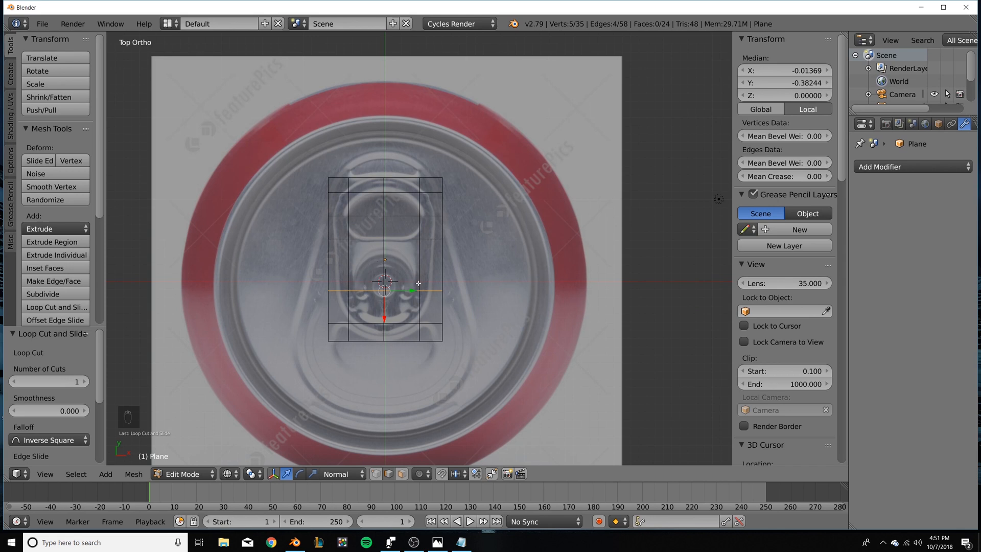
Add two crosswise loop cuts between the finger hole and the rivet, one below the hole and one at the rivet.
key("ctrl+r")
left_click(440, 260)
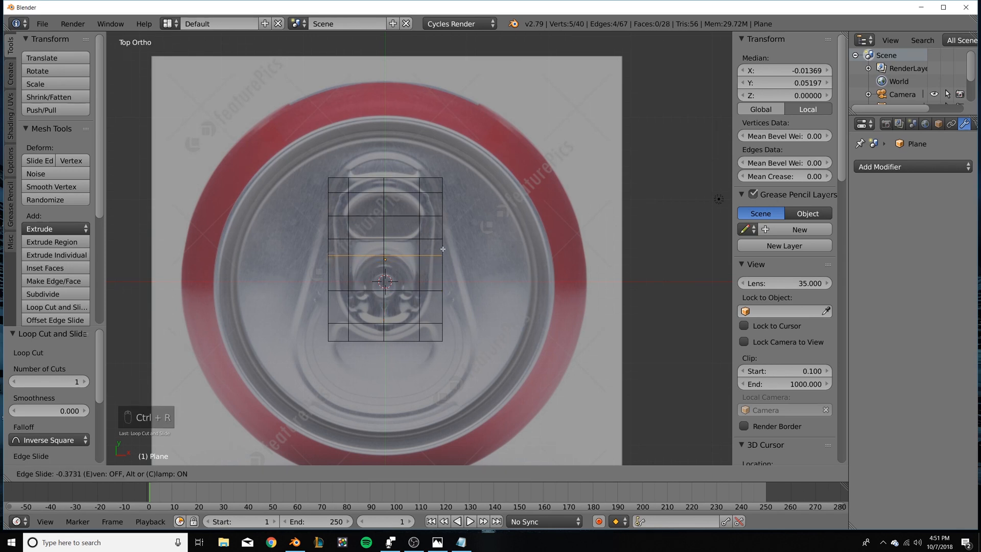
left_click(438, 252)
key("ctrl+r")
left_click(438, 282)
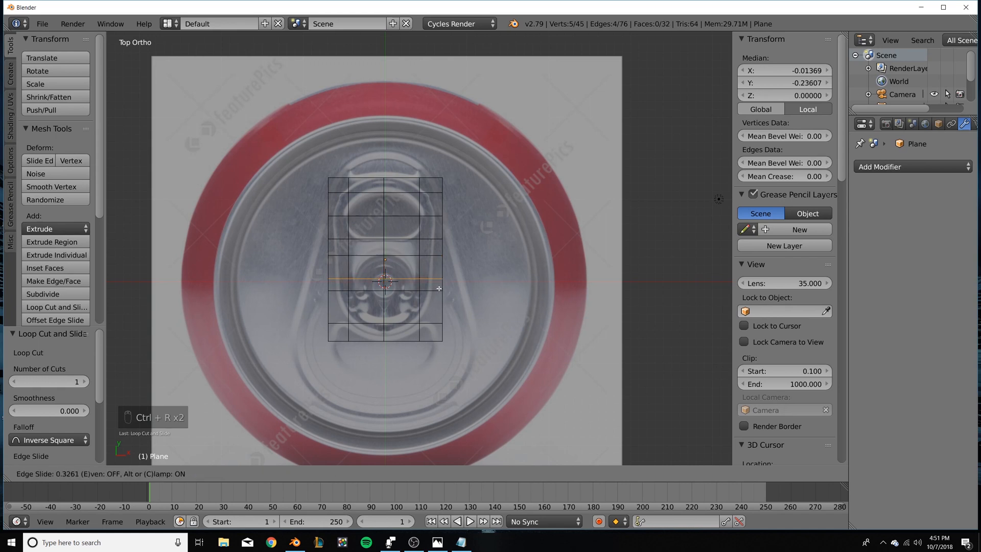
left_click(429, 299)
In vertex selection mode, move the two upper corner vertices of the finger hole inward to match its rounded outline.
left_click(376, 473)
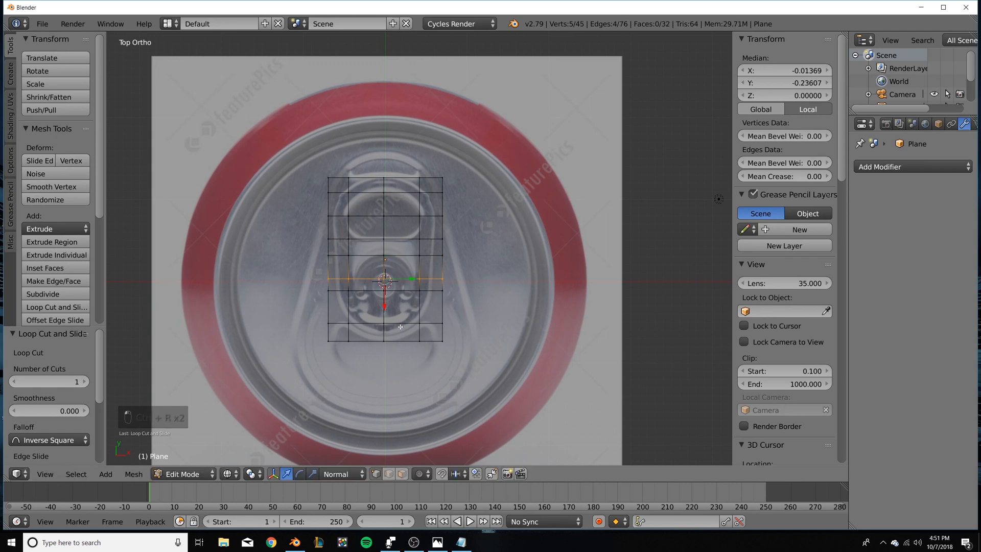
scroll(388, 230, "up", 2)
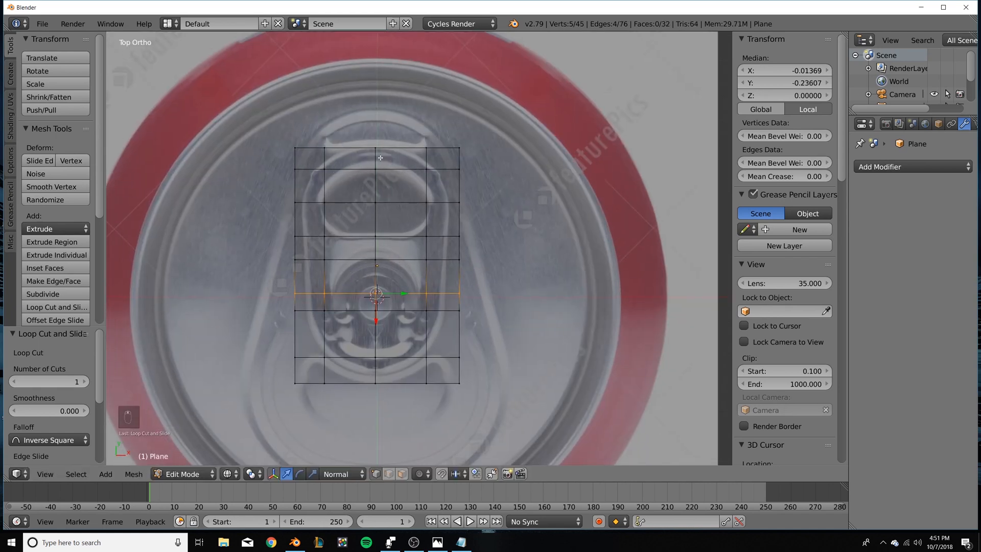
right_click(328, 173)
key("g")
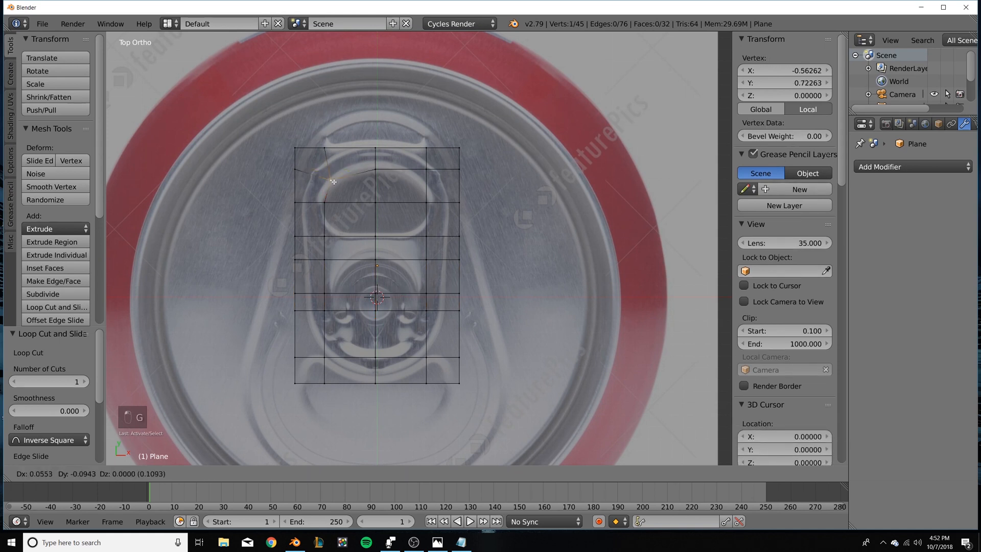
left_click(336, 180)
right_click(422, 175)
key("g")
left_click(418, 243)
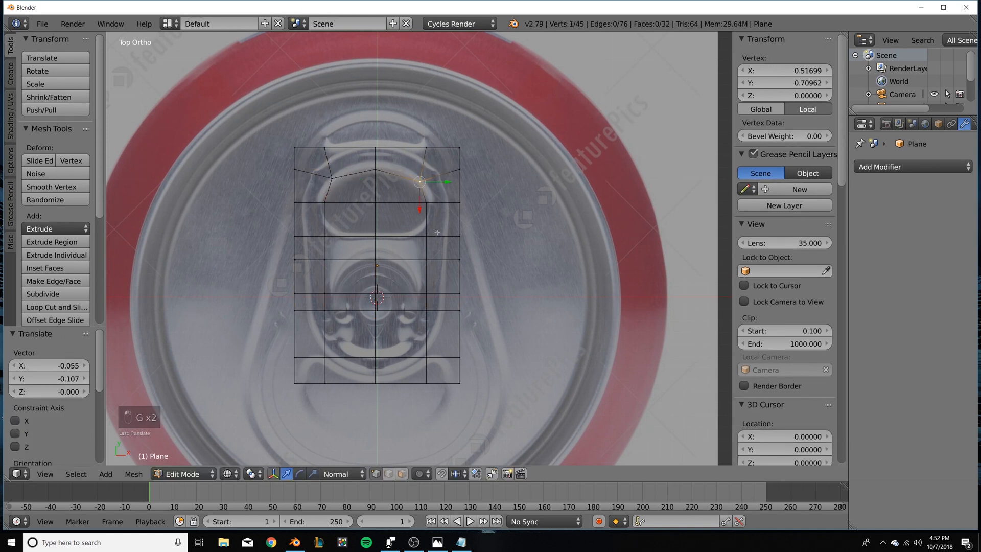
Move the two lower corner vertices of the finger hole inward to follow its rounded corners.
key("g")
left_click(415, 233)
right_click(325, 236)
key("g")
left_click(332, 229)
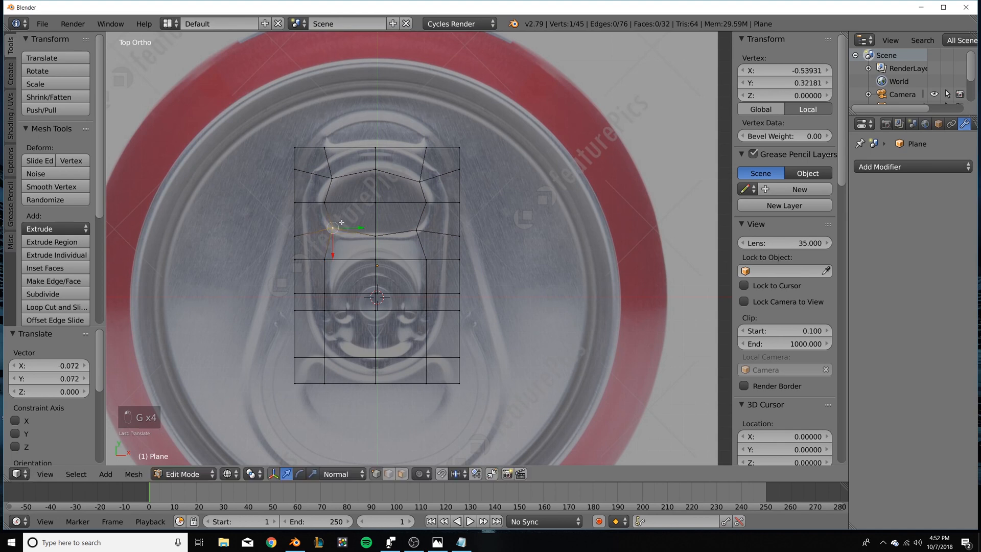
Move the whole column of vertices along the plane's right edge inward by about 0.09 onto the tab's outline.
right_click(459, 236)
key("a")
key("b")
left_click_drag(486, 125, 450, 411)
left_click_drag(484, 264, 482, 265)
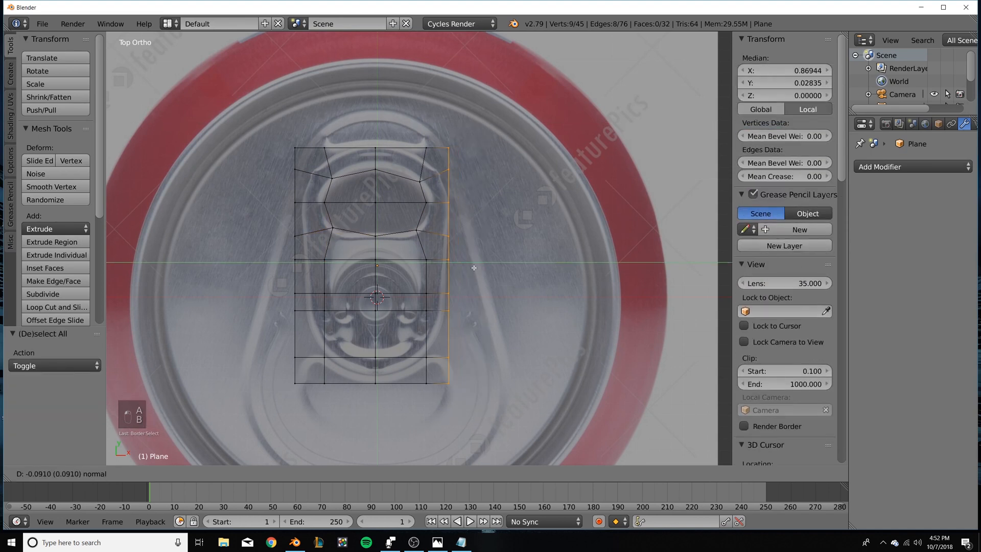
left_click(475, 258)
Select the two topmost vertices of the right edge and move them slightly down and inward.
key("a")
key("b")
left_click_drag(464, 123, 437, 180)
key("g")
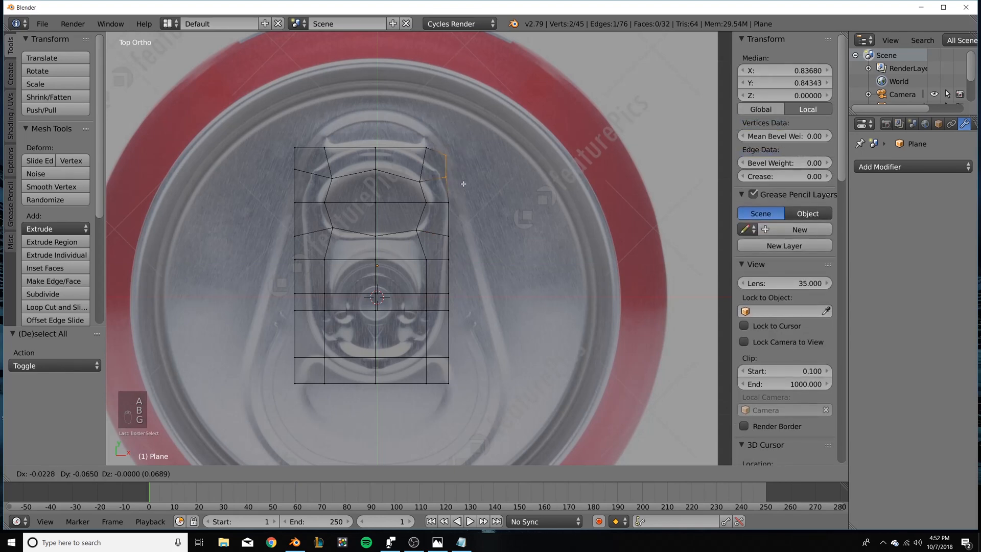
left_click(434, 188)
Move the upper-right corner vertex and its neighbour on the top edge inward to round that corner of the tab.
key("a")
key("b")
right_click(444, 155)
right_click(444, 156)
key("g")
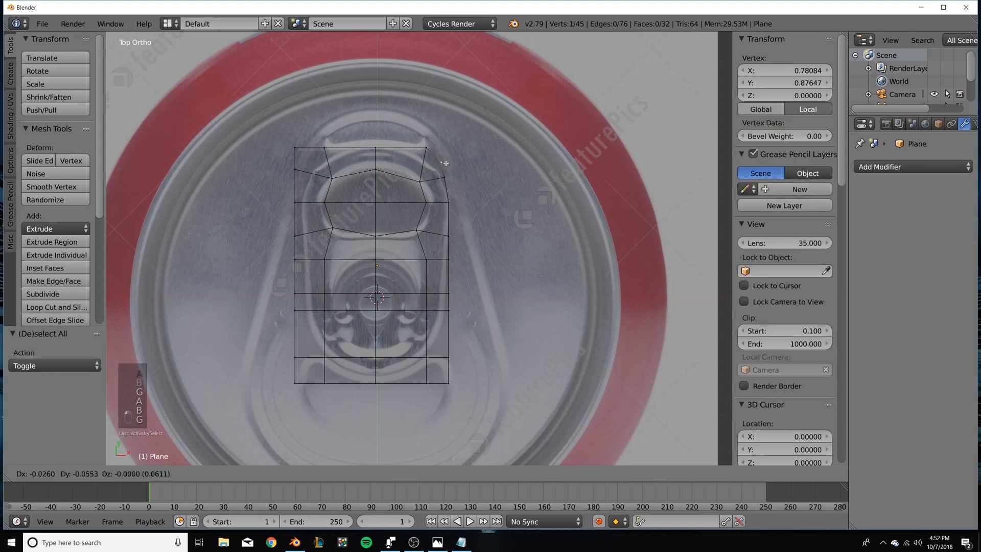
left_click(423, 150)
key("g")
left_click(383, 152)
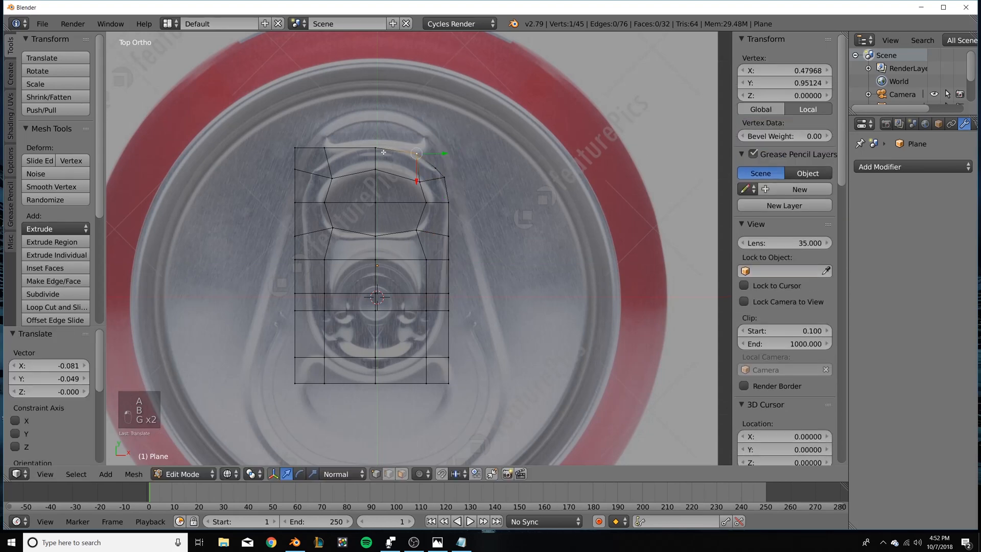
Move the upper-left corner vertex and its two neighbouring outline vertices inward to round that corner of the tab.
right_click(329, 149)
key("g")
left_click(334, 154)
right_click(297, 149)
key("g")
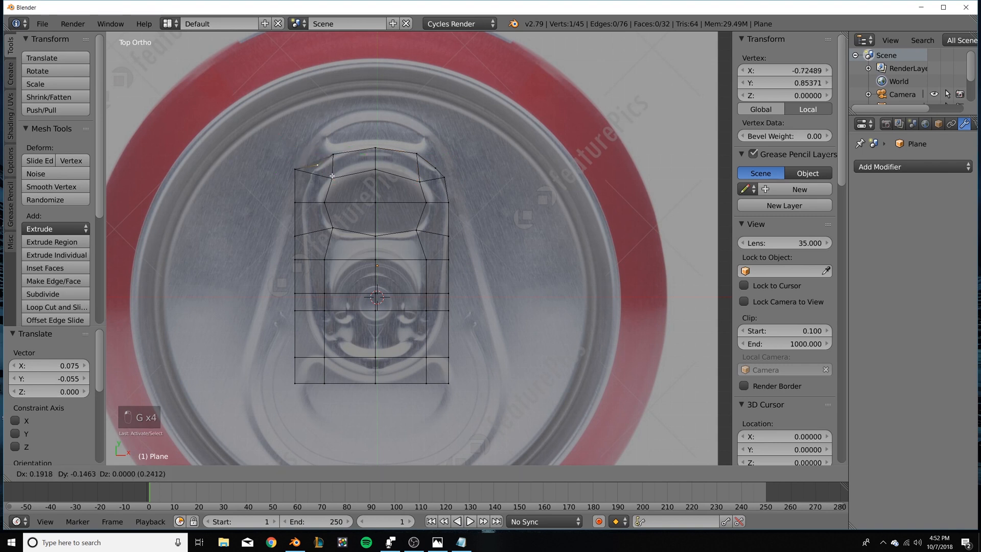
left_click(313, 186)
key("g")
left_click(309, 198)
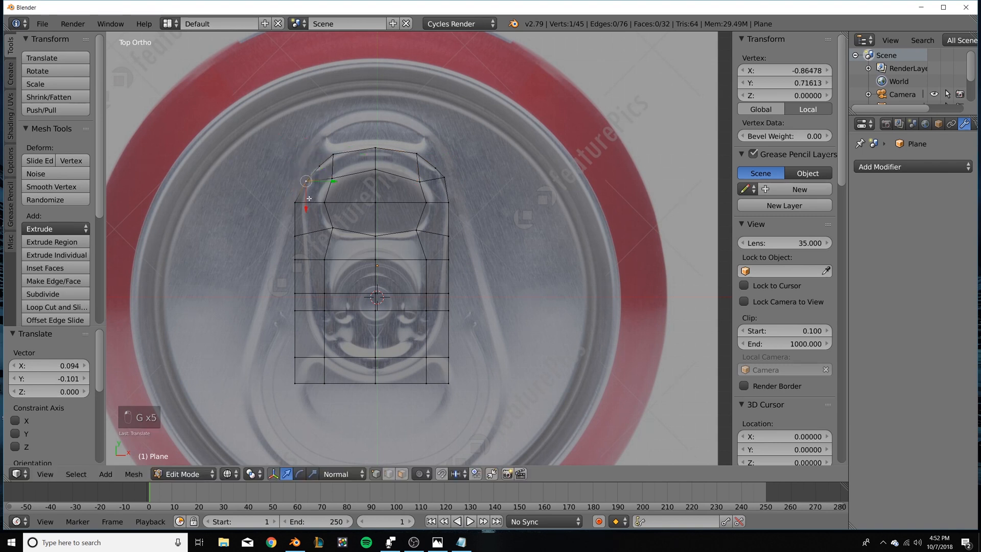
Nudge both upper corner vertices outward and lower the vertex below the right corner to refine the tab's curve.
right_click(319, 166)
key("g")
left_click(310, 169)
right_click(435, 168)
key("g")
left_click(442, 170)
key("g")
left_click(450, 189)
Adjust the two left outline vertices just below the upper-left corner to follow the tab's side.
right_click(306, 181)
key("g")
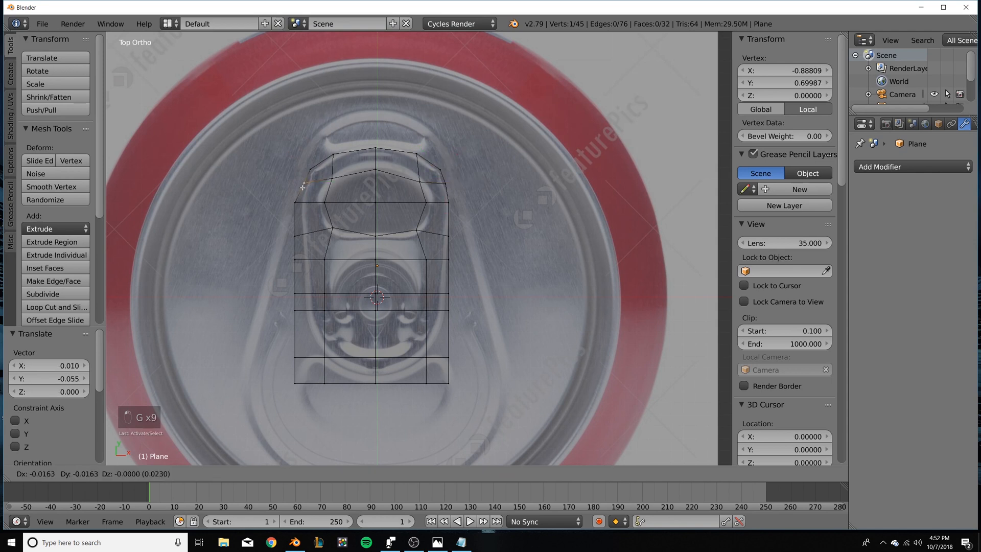
left_click(302, 189)
right_click(297, 205)
key("g")
left_click(303, 210)
right_click(301, 183)
key("g")
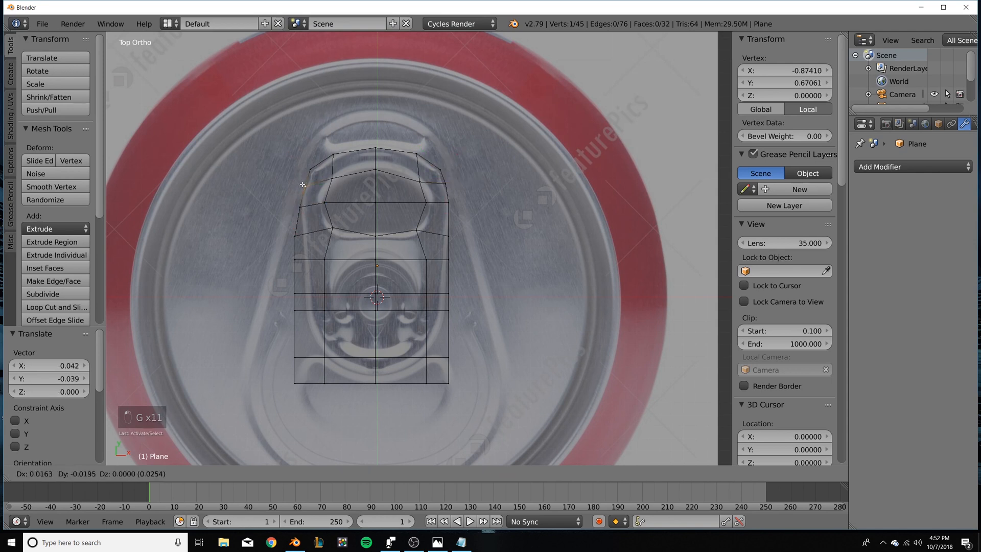
left_click(303, 185)
Move the three left edge vertices between the finger hole's lower edge and the rivet inward onto the tab's outline.
right_click(296, 236)
key("g")
left_click(304, 235)
right_click(295, 260)
key("g")
left_click(308, 266)
right_click(295, 294)
key("g")
left_click(305, 314)
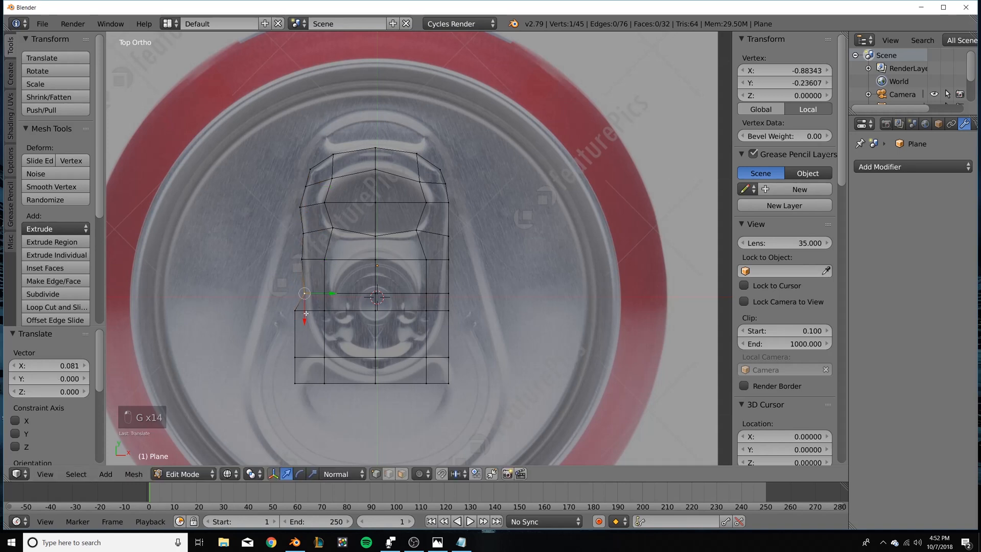
Move the two left edge vertices beside and below the rivet, above the lower-left corner, inward onto the tab's side.
right_click(296, 310)
key("g")
left_click(305, 311)
right_click(295, 357)
key("g")
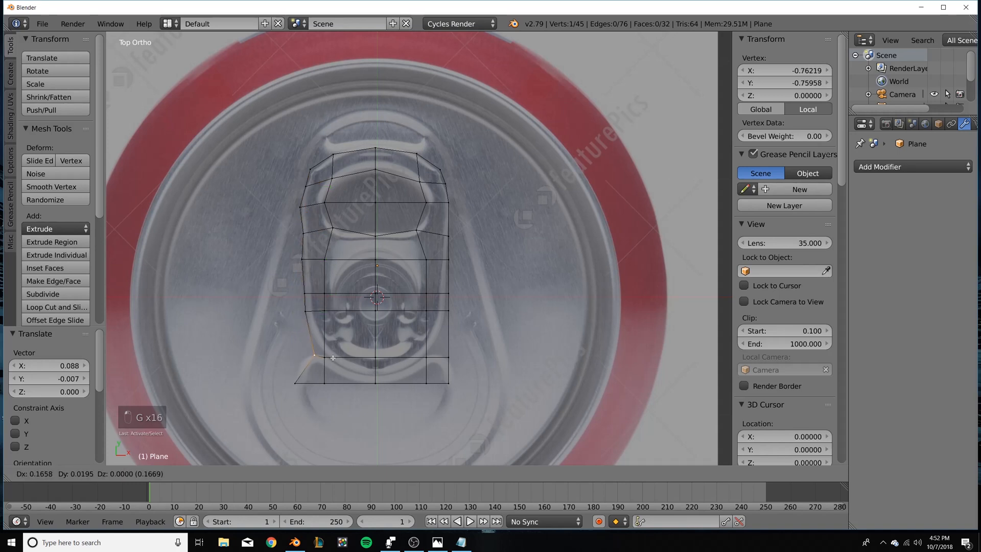
left_click(327, 357)
Pull the lower-left inner vertex, the bottom edge vertex below it and the lower-left corner vertex inward and upward to round the corner.
right_click(324, 357)
key("g")
left_click(344, 335)
right_click(325, 384)
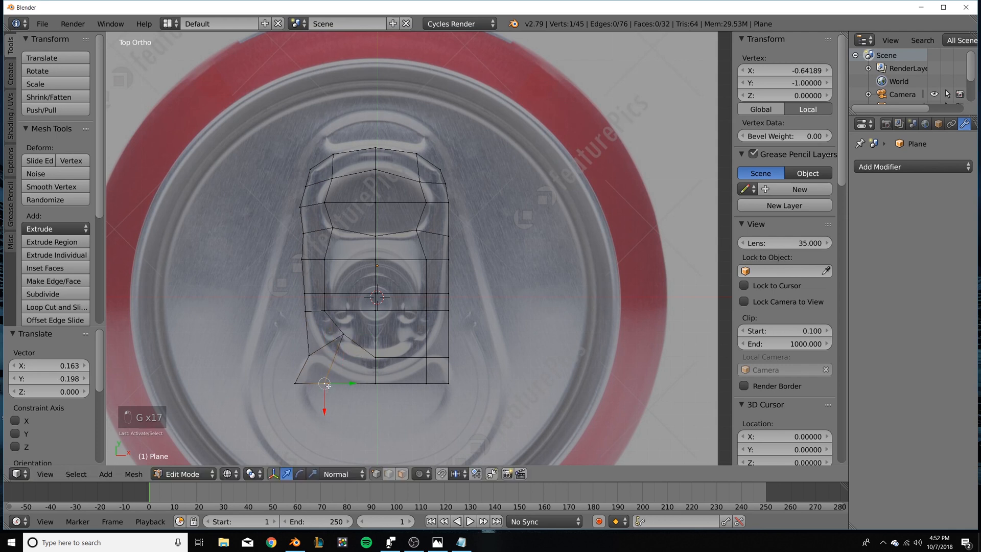
key("g")
left_click(339, 364)
right_click(295, 383)
key("g")
left_click(326, 353)
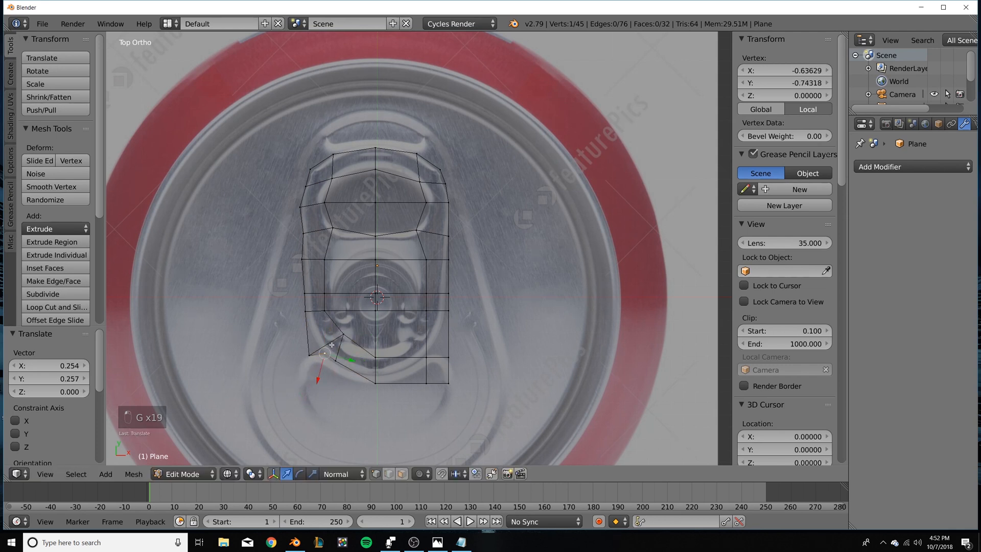
Raise the left outline vertex just above the lower-left corner and shift the nearby inner vertex up toward the rivet's left side.
right_click(310, 353)
key("g")
right_click(346, 334)
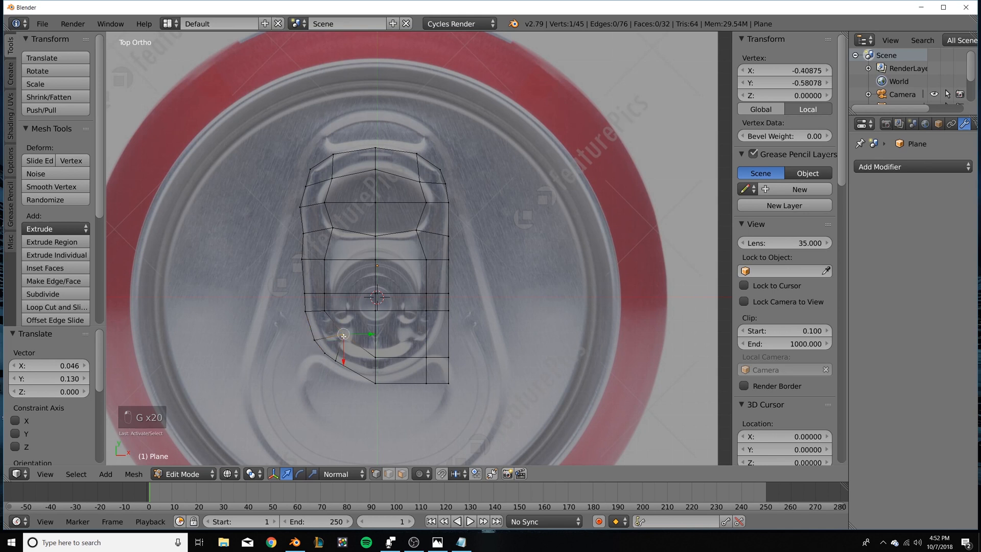
key("g")
left_click(356, 343)
Raise the centre and right inner vertices of the lowest inner row to just below the rivet.
right_click(376, 346)
key("g")
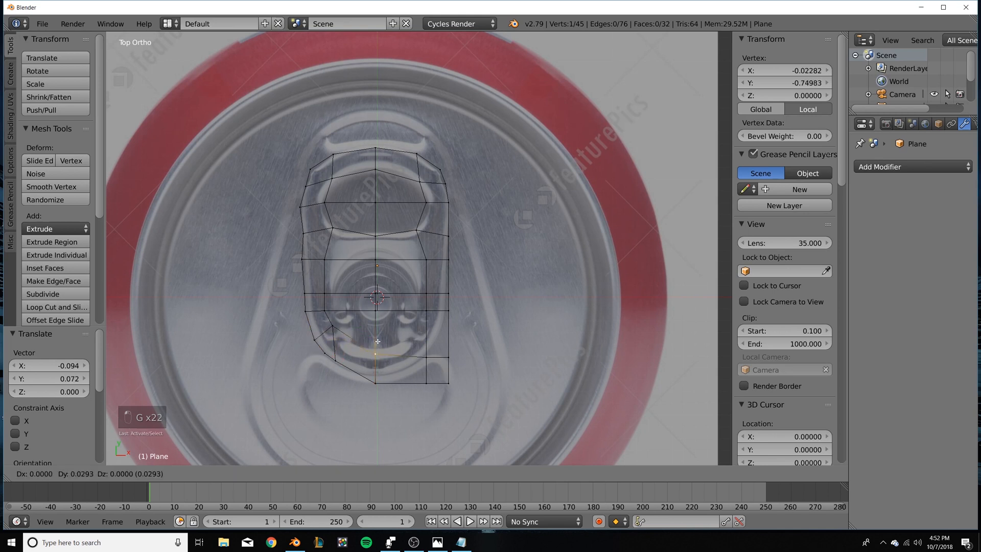
left_click(377, 311)
right_click(421, 351)
key("g")
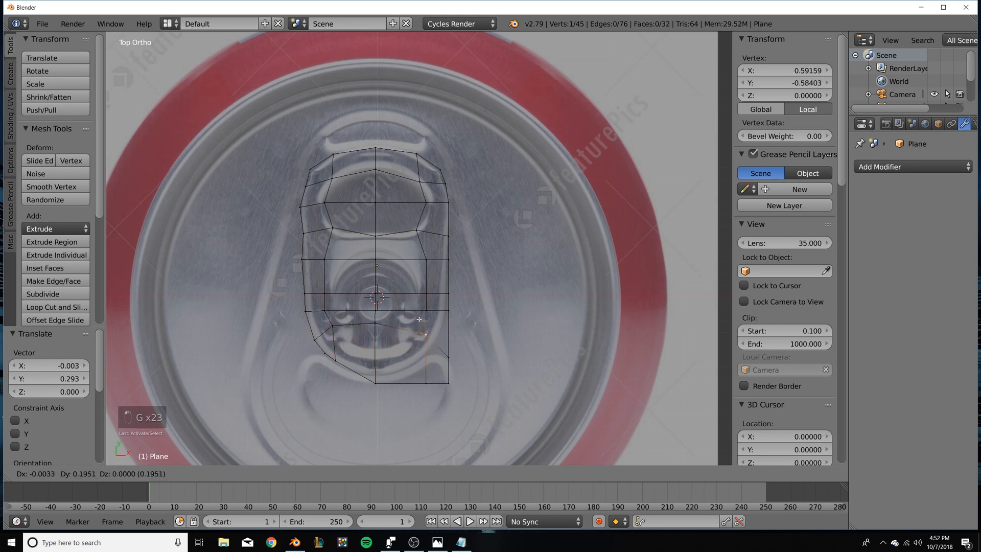
left_click(420, 324)
Raise the bottom edge vertex right of centre and the bottom centre vertex onto the tab's lower curve.
right_click(426, 382)
key("g")
left_click(418, 363)
right_click(376, 383)
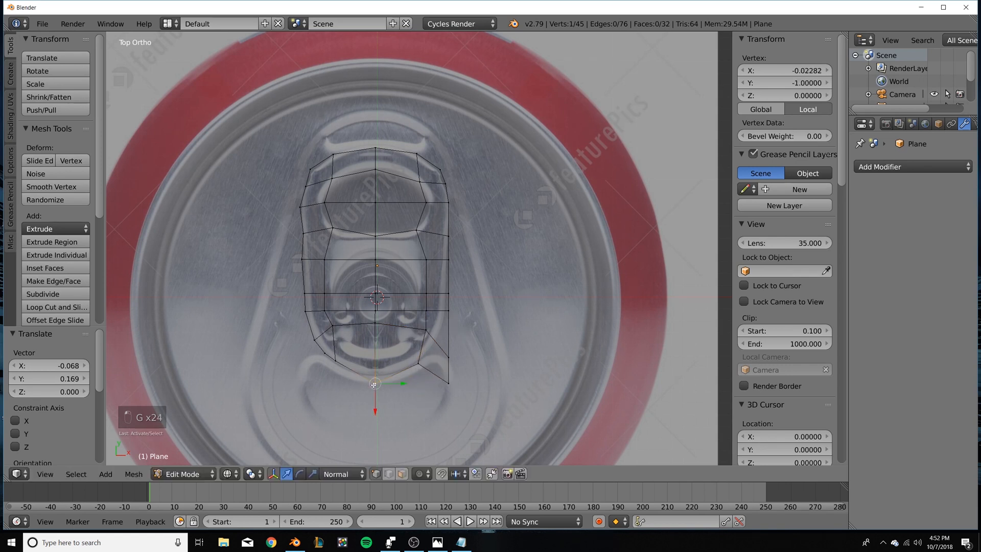
key("g")
left_click(374, 371)
Slide the bottom outline vertex left of centre along its edge and lower it onto the tab's bottom curve.
left_click_drag(334, 368, 338, 371)
key("g")
left_click(343, 375)
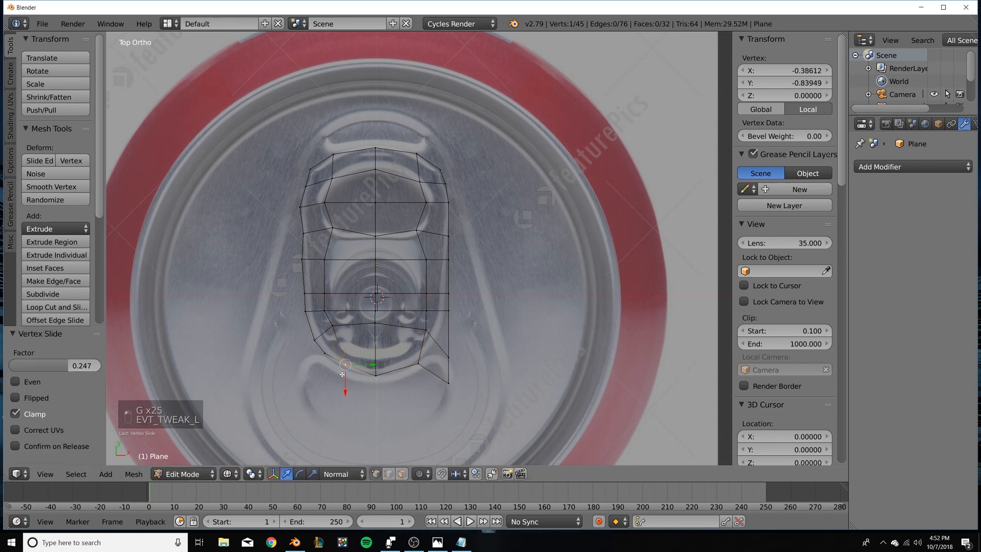
key("g")
left_click(342, 378)
Move the lower-right corner vertex and the right edge vertex above it inward and upward to round that corner.
right_click(448, 382)
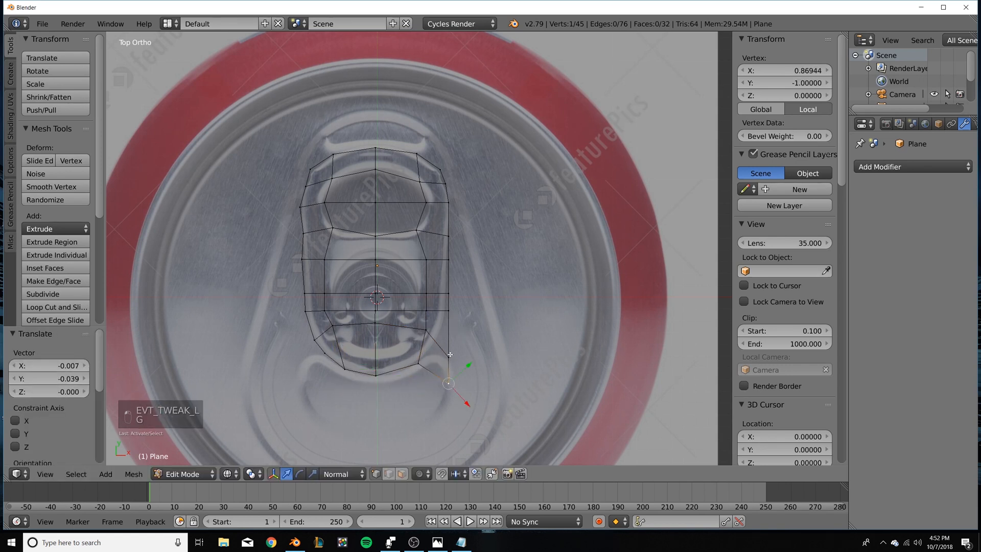
right_click(449, 357)
key("g")
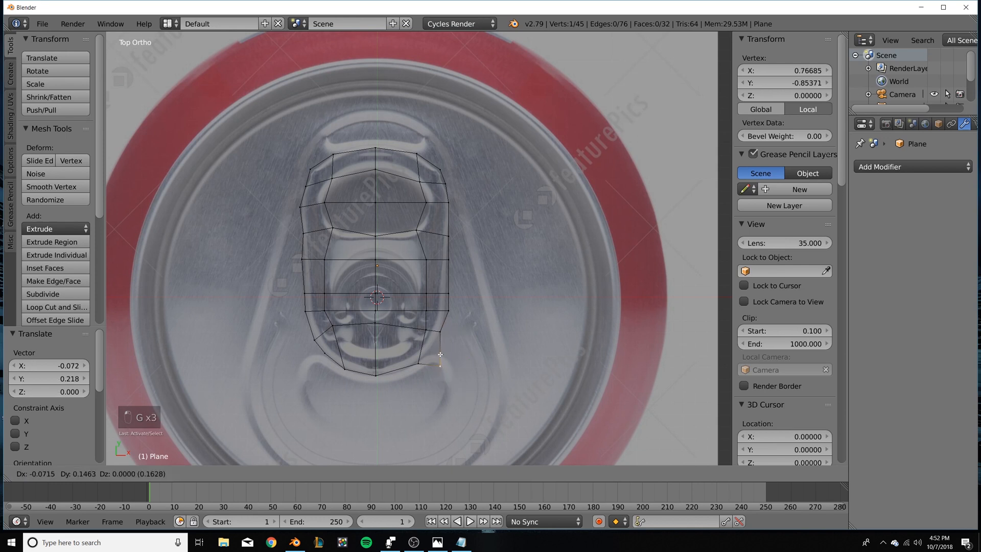
left_click(433, 338)
Move the three right inner vertices beside and below the rivet inward toward it.
right_click(426, 330)
key("g")
left_click(412, 324)
right_click(425, 311)
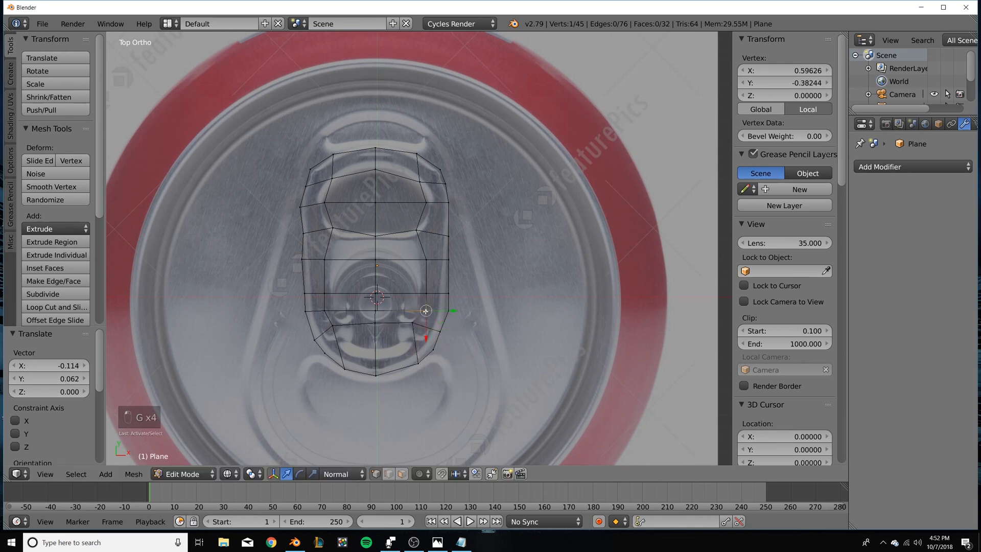
key("g")
left_click(414, 310)
right_click(426, 294)
key("g")
left_click(417, 292)
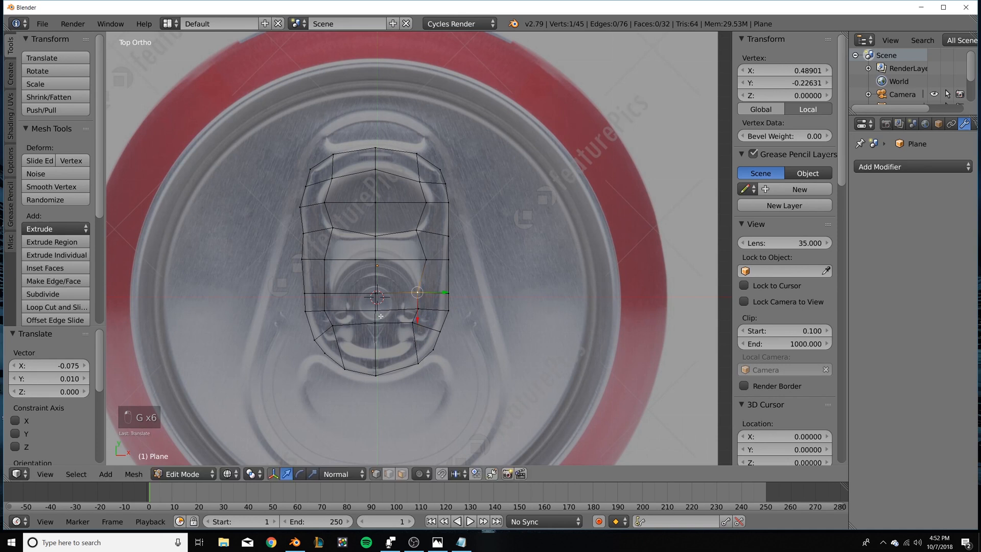
Raise the centre vertex to the top of the rivet recess and the centre vertex above it slightly.
right_click(377, 266)
key("g")
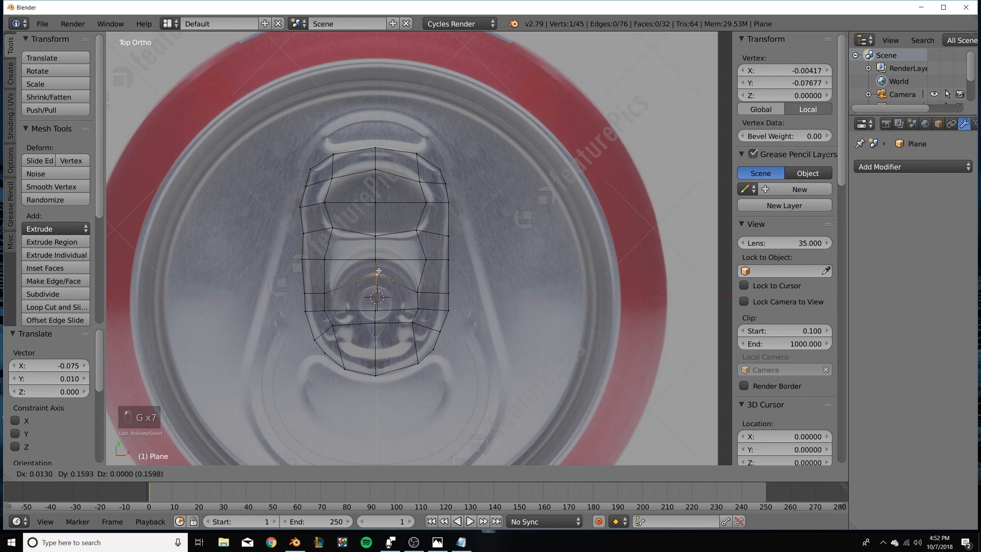
left_click(379, 264)
key("g")
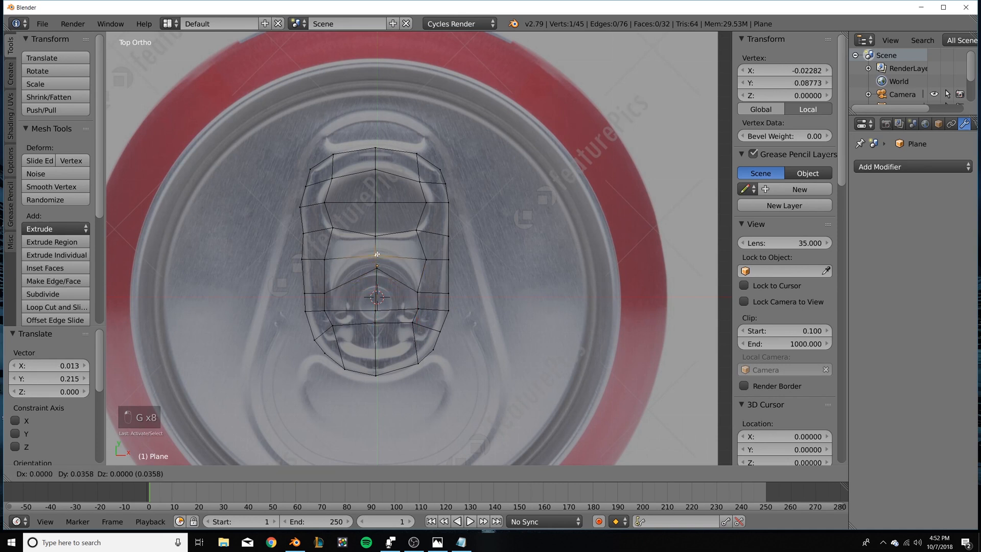
left_click(377, 254)
Move the two left inner vertices beside the rivet inward, lowering the upper one close to its neighbour.
right_click(327, 293)
key("g")
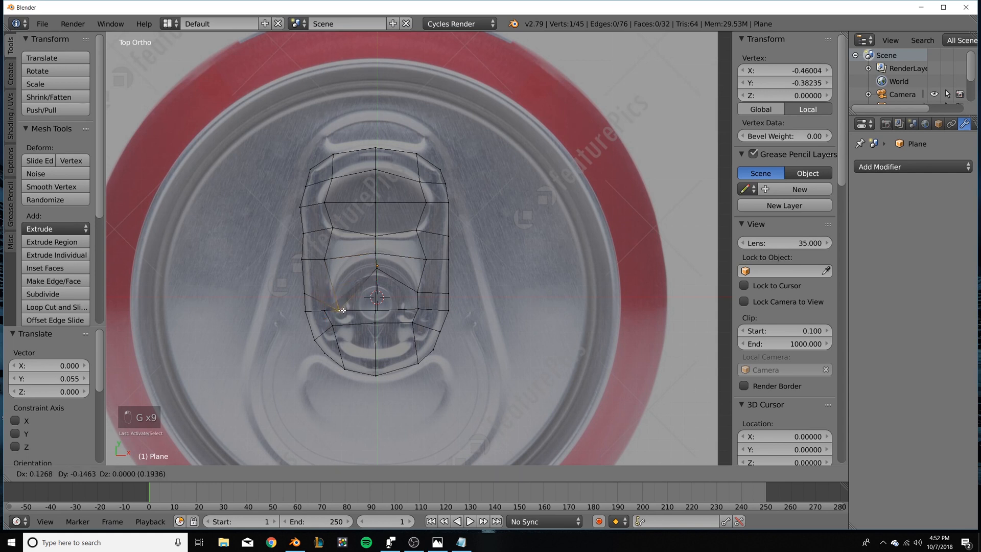
left_click(337, 307)
right_click(326, 311)
key("g")
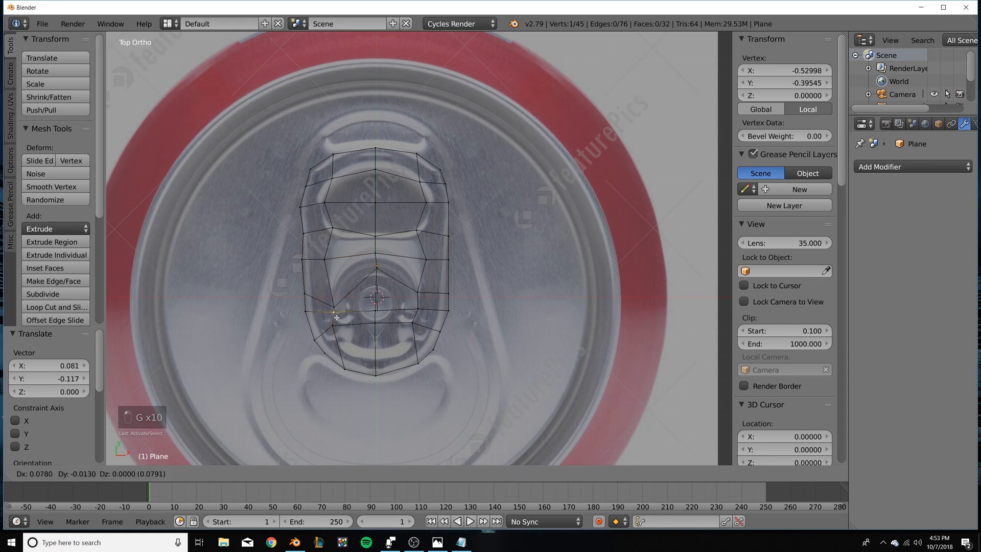
left_click(335, 311)
Nudge the two right inner vertices beside the rivet slightly inward.
right_click(418, 310)
key("g")
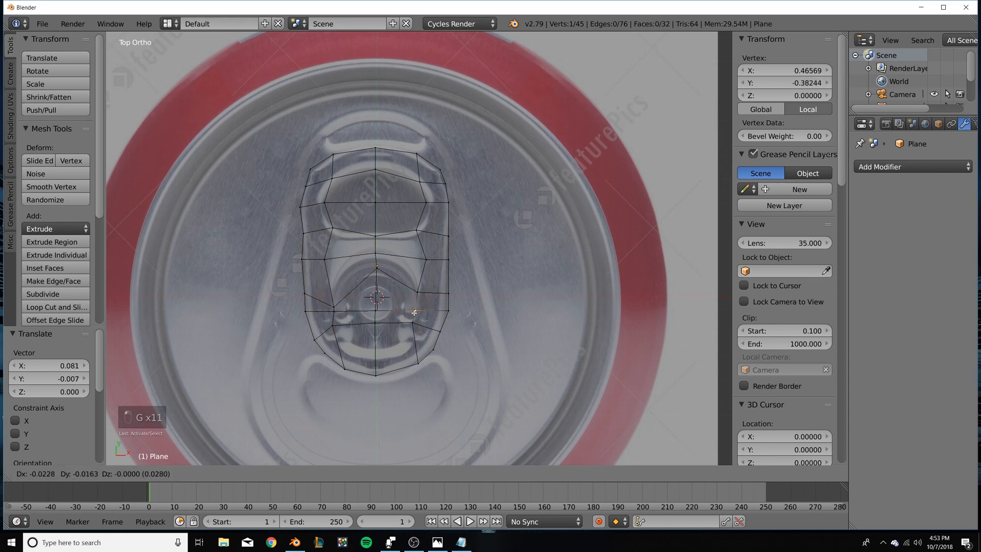
left_click(414, 312)
key("g")
left_click(415, 293)
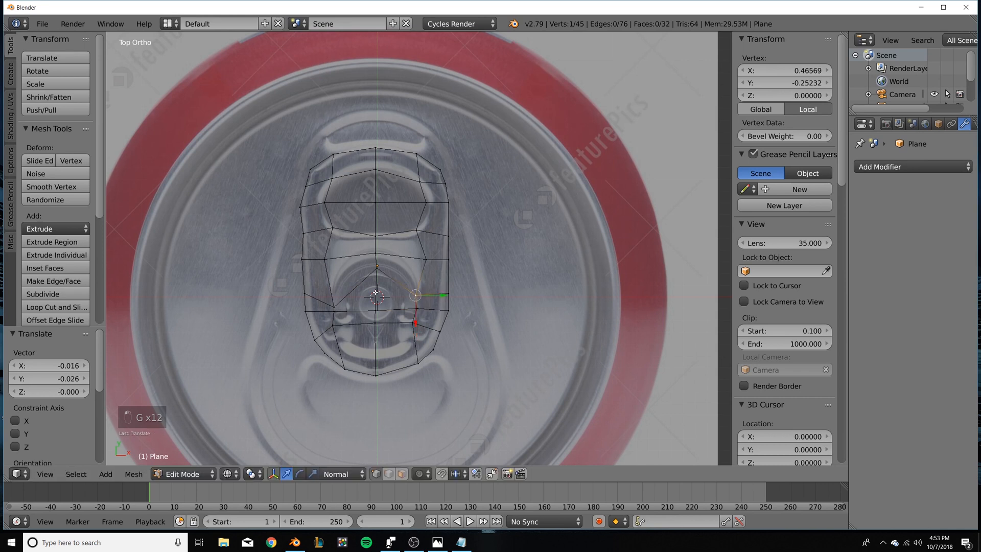
Move the upper-left vertex of the rivet loop onto the recess's arc and raise the vertex below it slightly.
right_click(339, 304)
key("g")
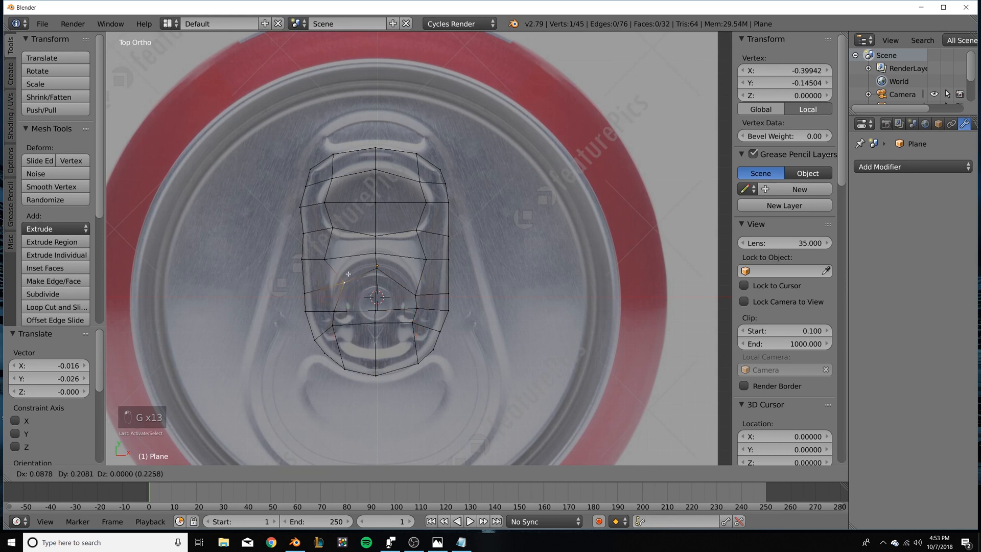
left_click(352, 276)
right_click(335, 313)
key("g")
left_click(337, 306)
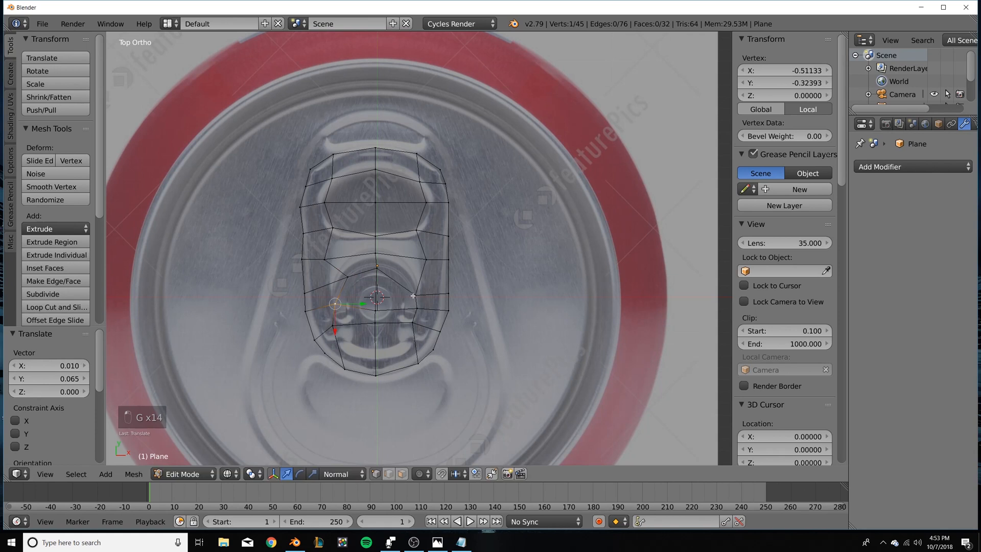
Move the rivet loop's upper-right vertex onto the recess's arc, then raise the right and centre vertices of the row below it.
right_click(415, 295)
key("g")
left_click(428, 309)
right_click(415, 309)
key("g")
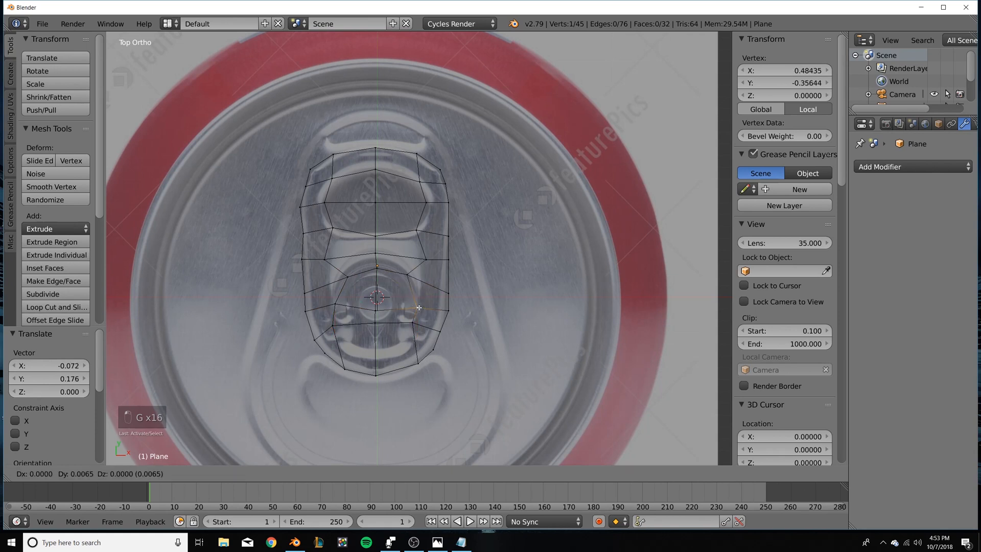
left_click(417, 305)
right_click(376, 310)
key("g")
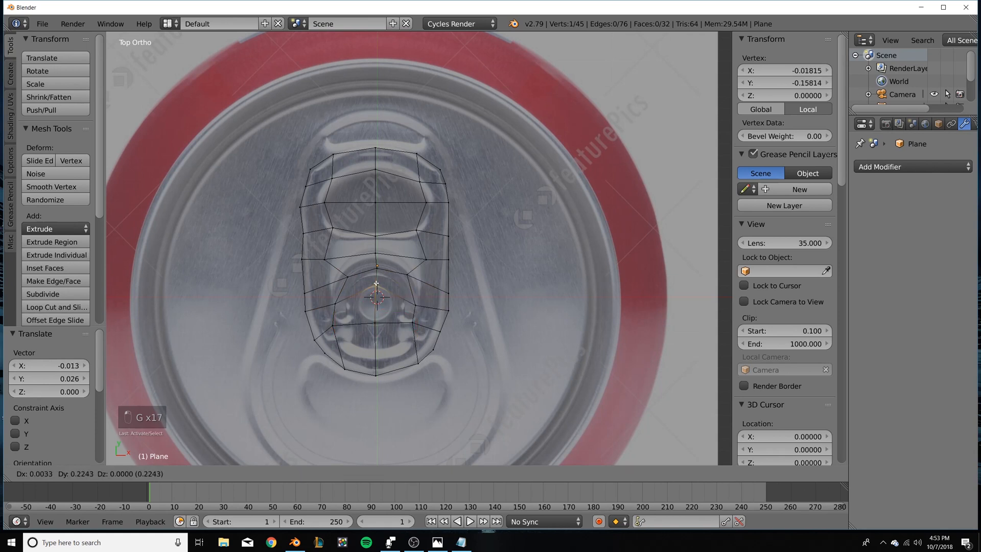
left_click(376, 303)
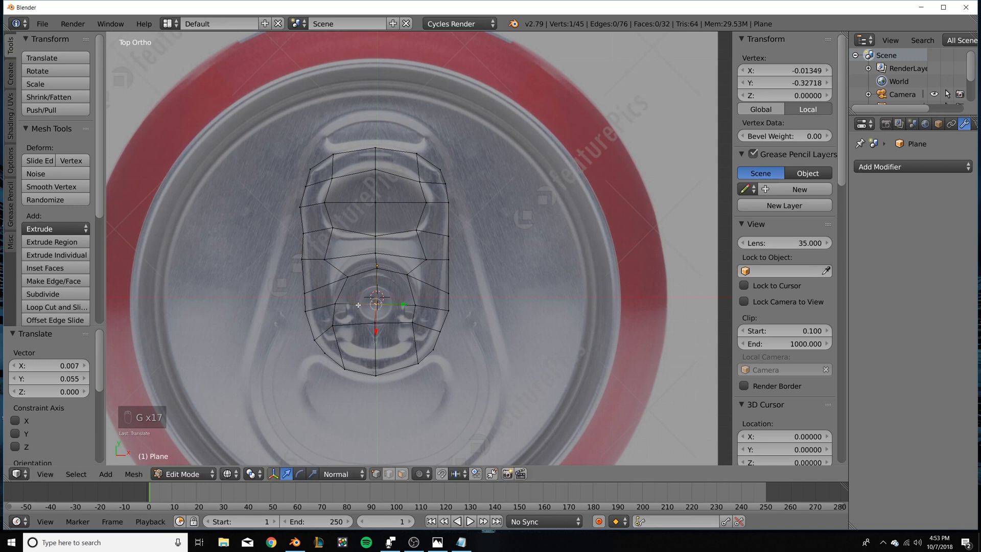
Flatten the three-vertex row through the rivet by scaling it to 0 along Y.
key("a")
key("b")
left_click_drag(325, 294, 423, 312)
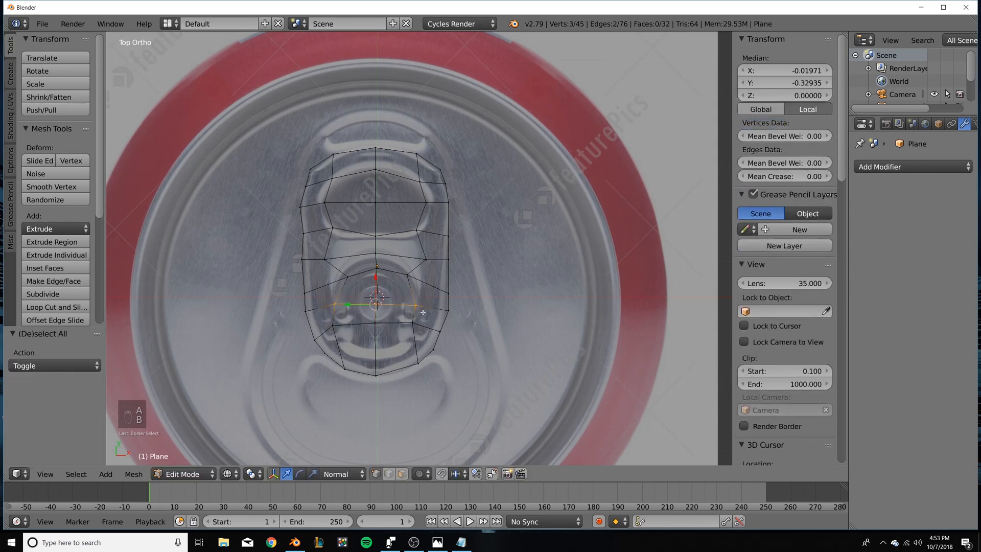
key("s")
key("z")
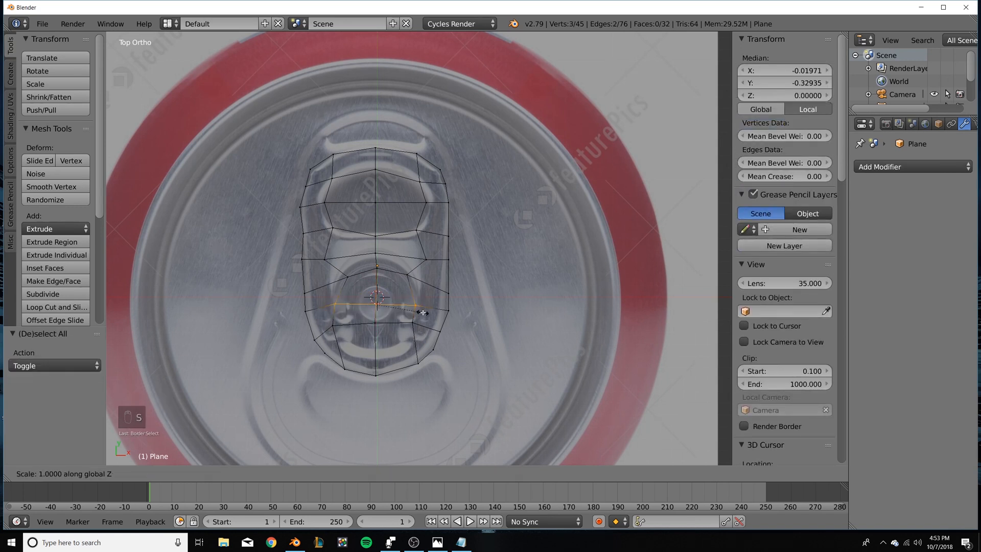
key("y")
key("0")
left_click(423, 312)
key("a")
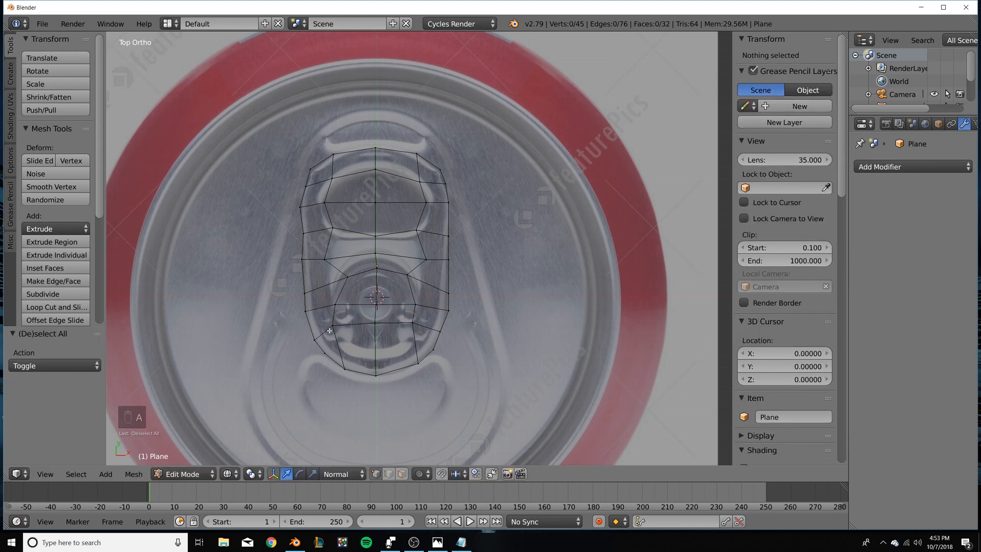
Flatten the three-vertex inner row just below the rivet by scaling it to 0 along Y.
key("b")
left_click_drag(326, 316, 420, 335)
key("s")
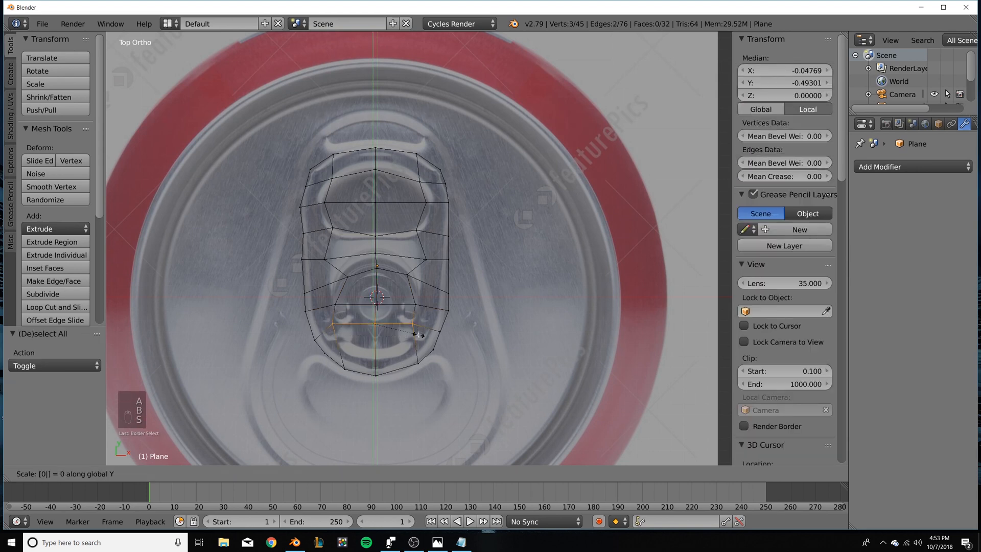
left_click(409, 333)
key("a")
scroll(311, 289, "up", 3)
key("a")
key("a")
key("a")
key("a")
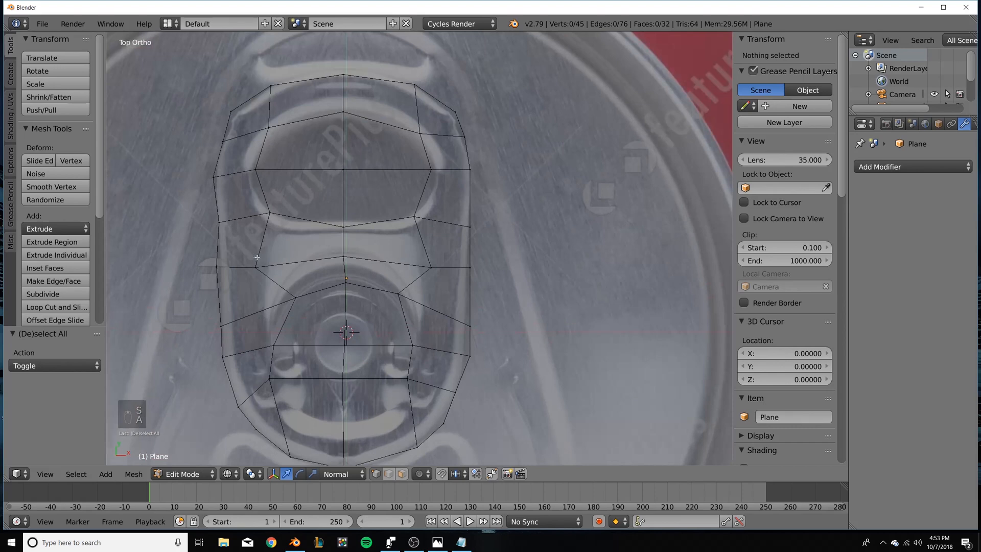
Flatten the three inner vertices between the finger hole and the rivet by scaling them to 0 along Y.
key("b")
left_click_drag(246, 245, 449, 280)
key("s")
key("y")
key("0")
key("Return")
key("a")
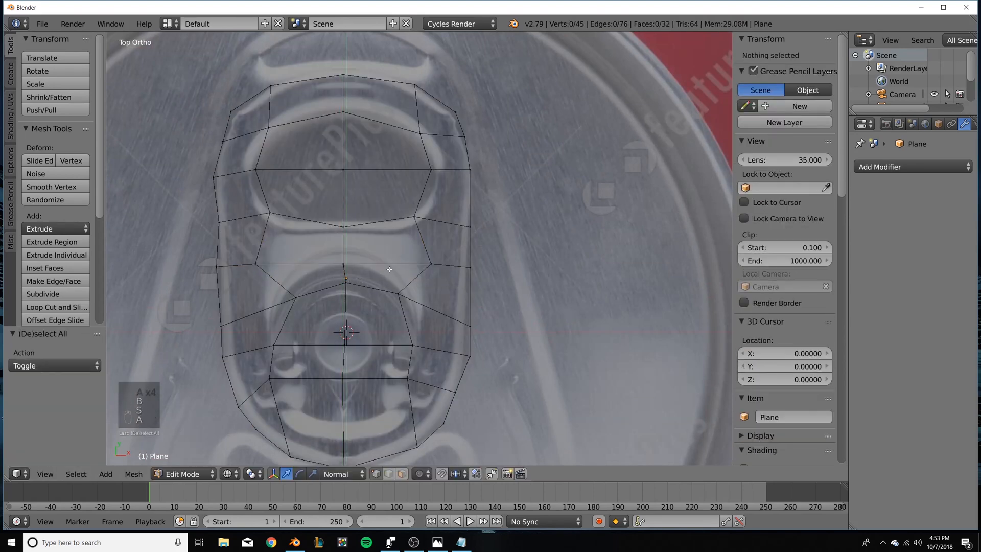
Switch to face selection and delete the four faces covering the tab's finger hole.
left_click(401, 474)
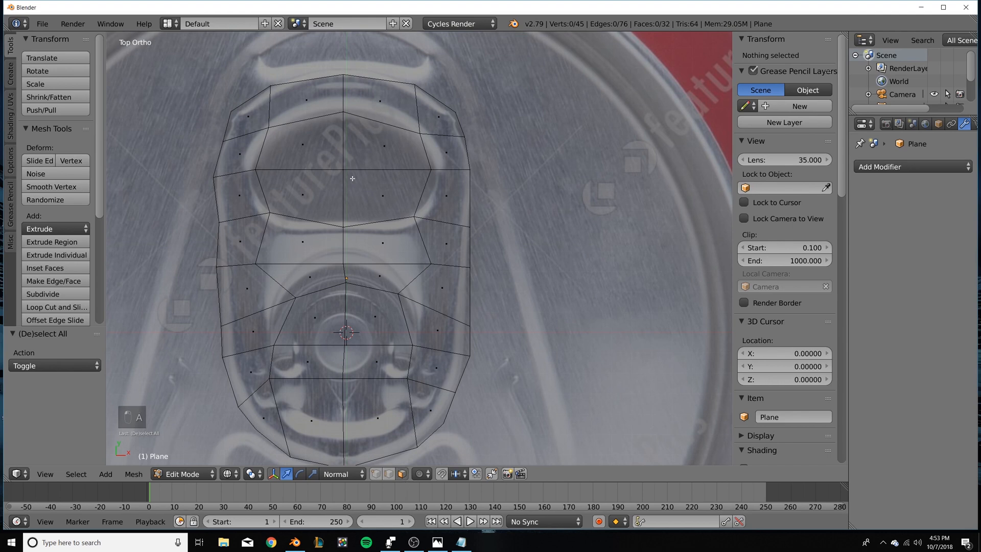
right_click(377, 165)
right_click(327, 153, "shift")
right_click(332, 193, "shift")
right_click(375, 199, "shift")
key("Delete")
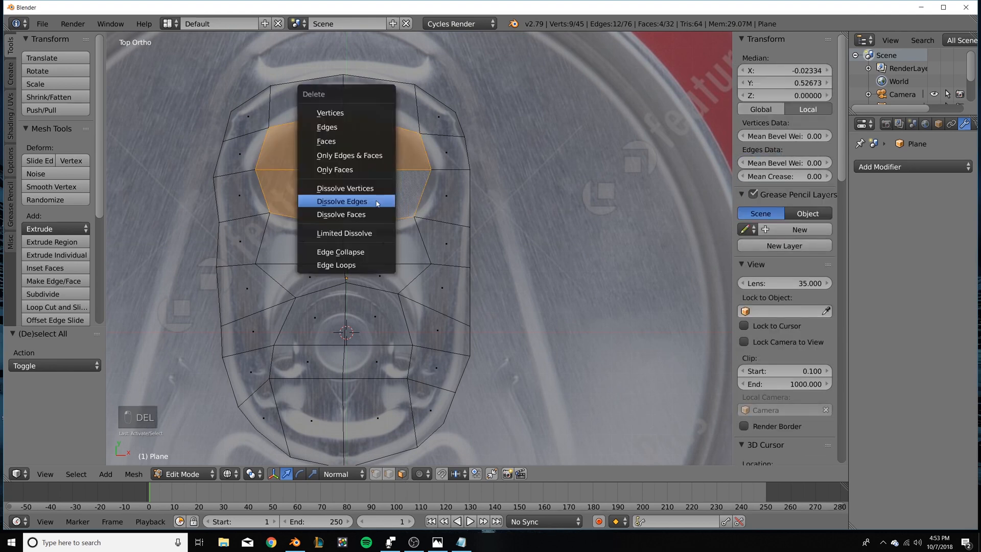
key("Up")
key("Up")
key("Up")
key("Up")
key("Return")
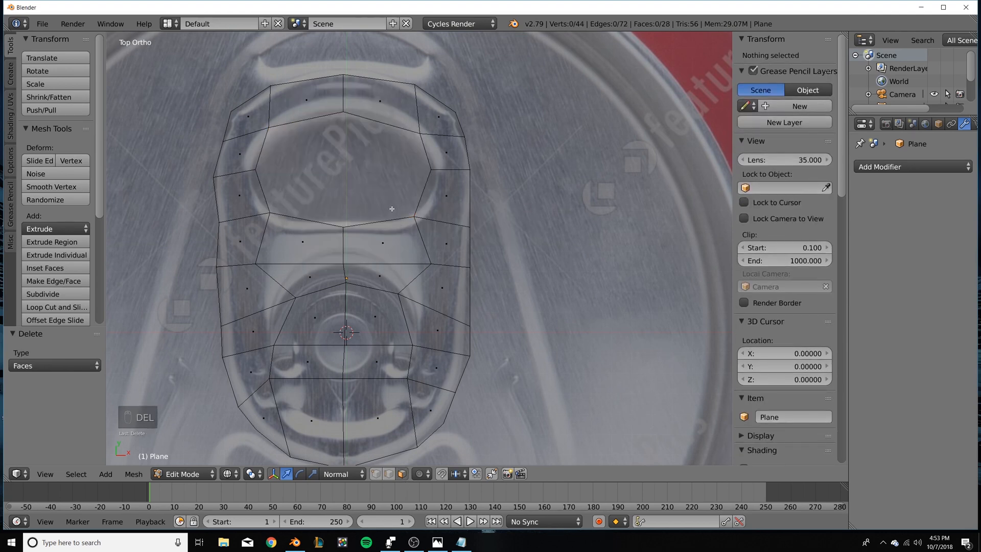
Return to vertex selection and nudge the finger hole's middle-left vertex to follow the opening's edge.
scroll(392, 208, "down", 1)
middle_click_drag(389, 259, 391, 230, "shift")
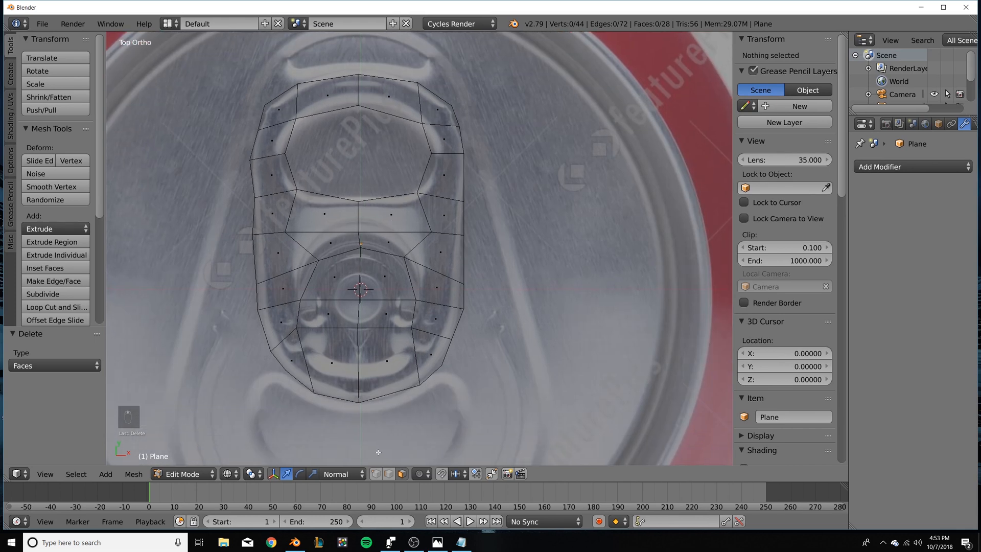
left_click(388, 475)
left_click(376, 475)
key("a")
key("a")
key("b")
left_click_drag(269, 139, 311, 172)
key("g")
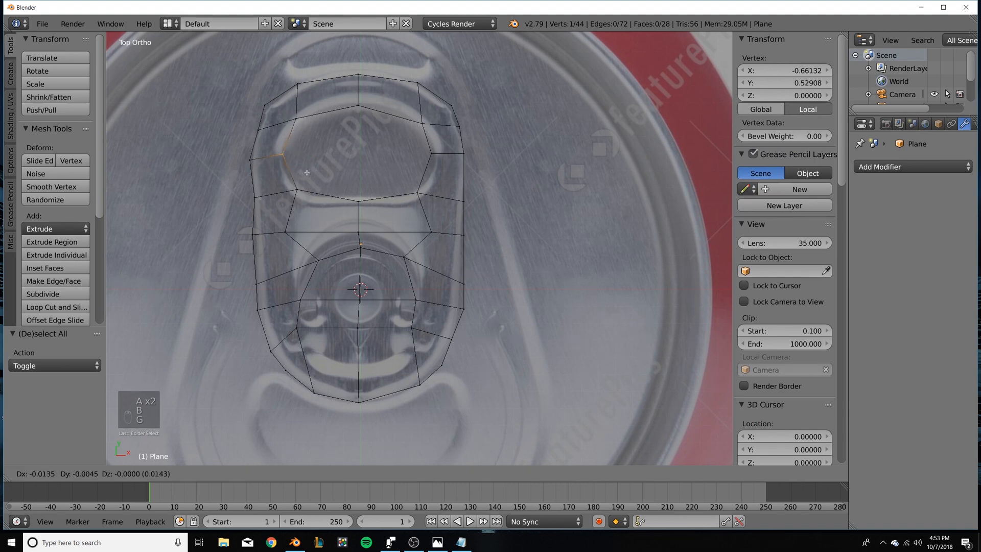
left_click(308, 175)
Nudge the finger hole's upper-left vertex to match the opening's curve, and clear the selection.
key("a")
key("b")
left_click_drag(285, 109, 313, 144)
key("g")
left_click(315, 148)
key("a")
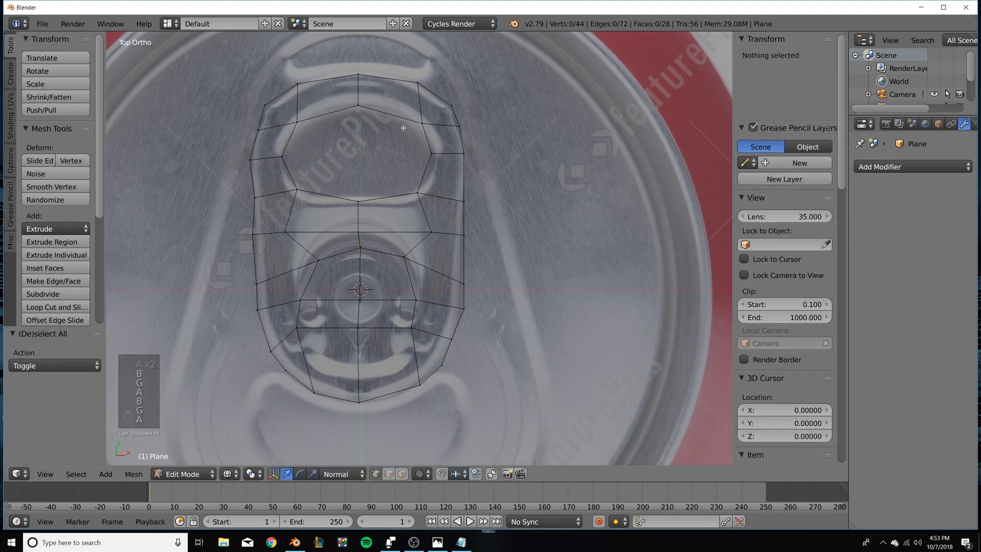
Nudge the finger hole's middle-right vertex to follow the opening's edge, and clear the selection.
key("b")
left_click_drag(406, 109, 440, 163)
key("a")
key("b")
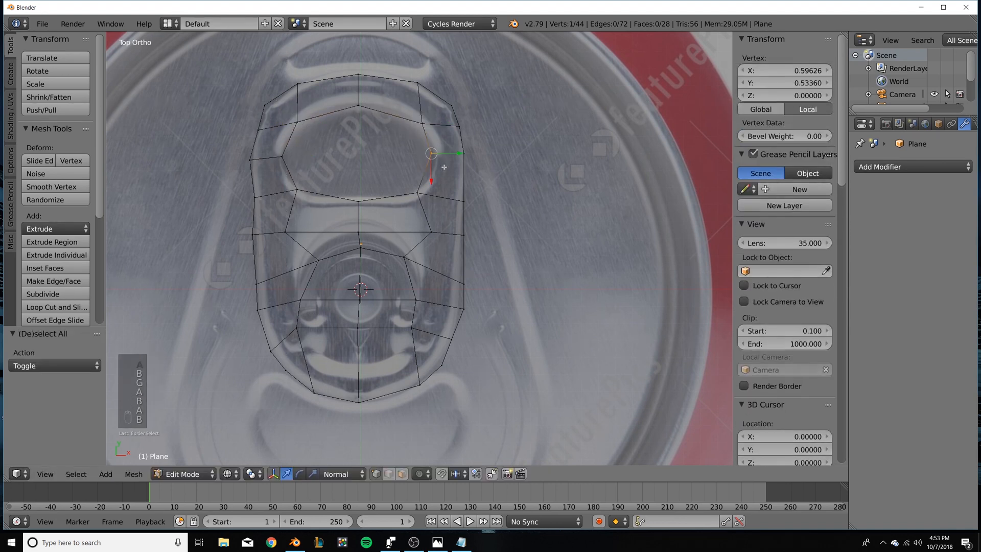
key("g")
left_click(444, 168)
key("a")
Raise the finger hole's lower-middle vertex by 0.025 and shift its lower-left vertex by 0.011 in X and -0.020 in Y.
right_click(358, 201)
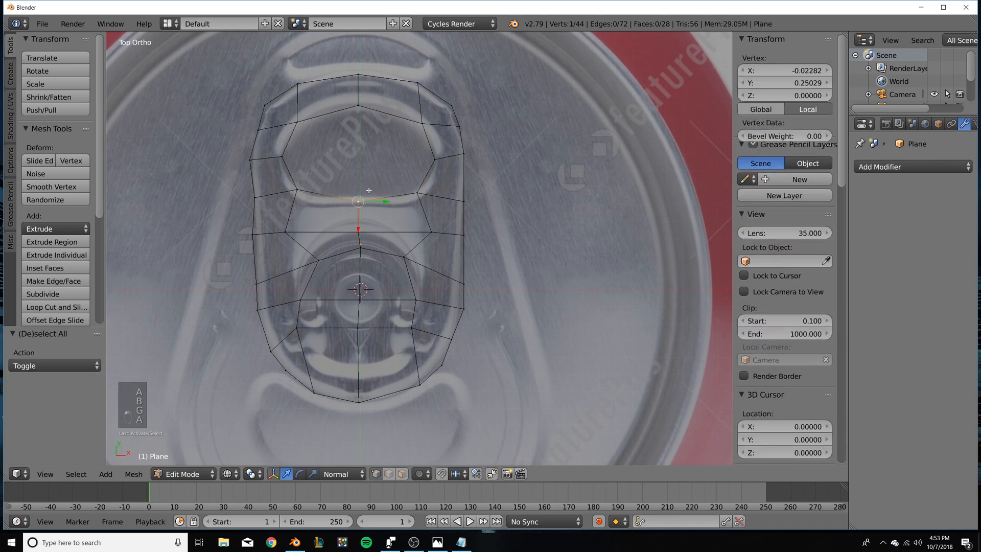
key("g")
left_click(330, 187)
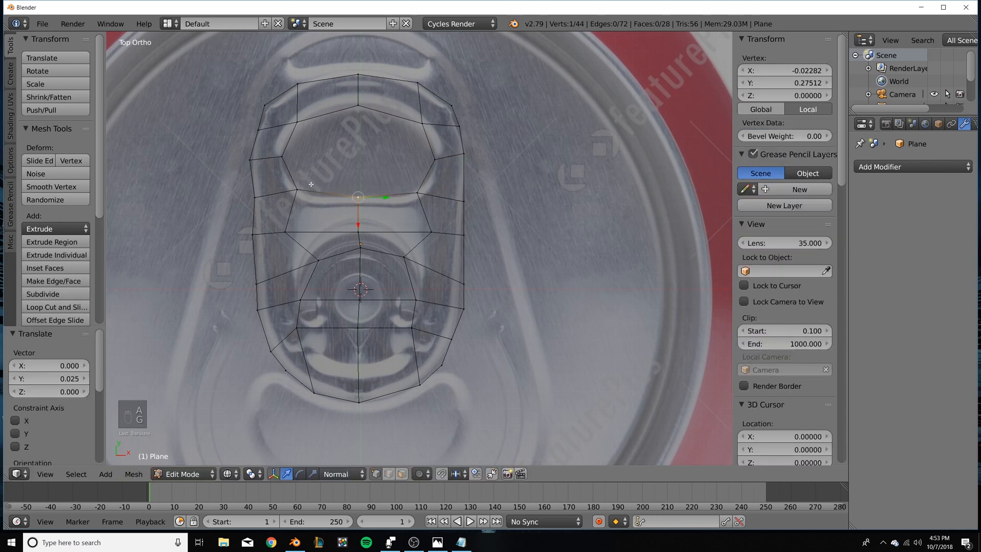
key("a")
right_click(307, 197)
key("g")
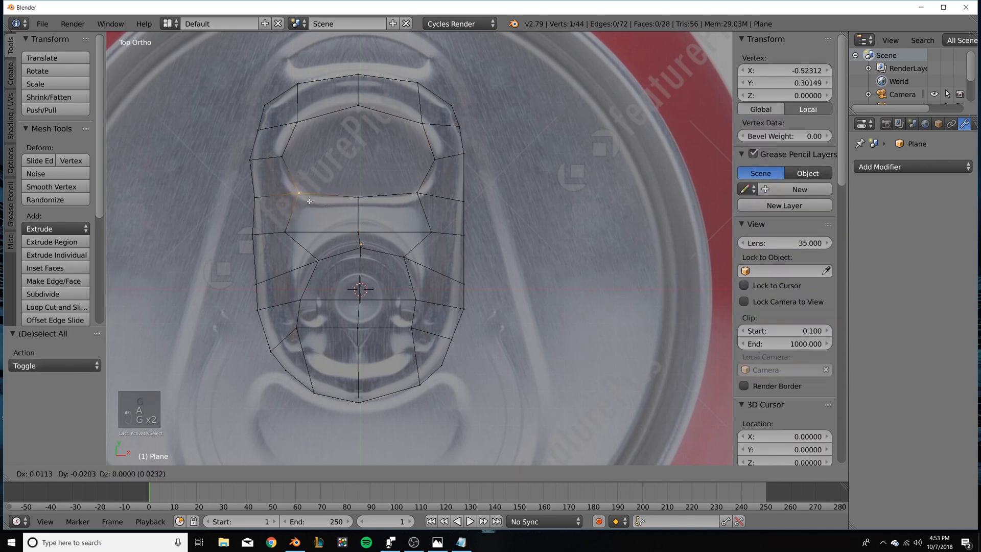
left_click(309, 200)
right_click(417, 194)
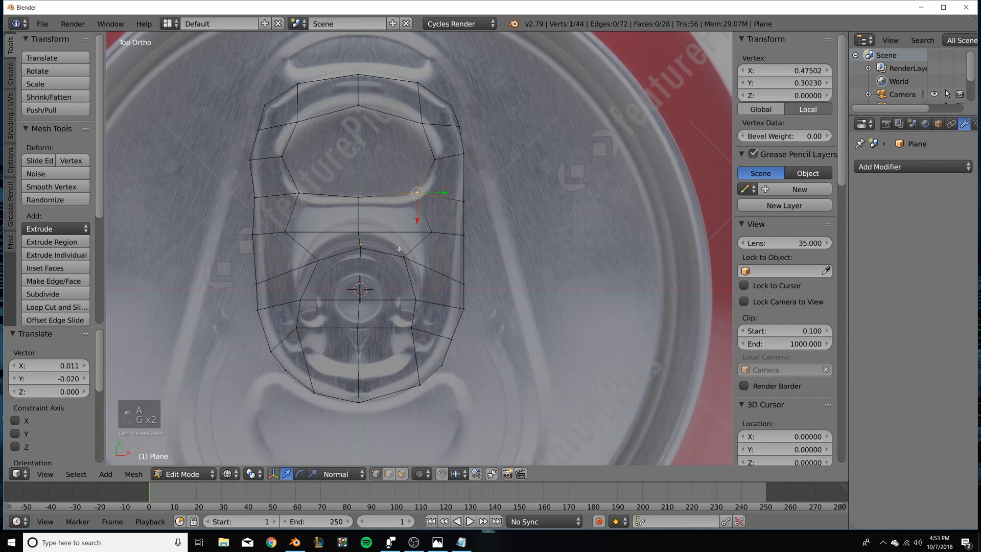
Raise the two centre-line vertices between the finger hole and the rivet so their edges follow the reference's arch.
right_click(361, 246)
key("g")
right_click(354, 233)
key("g")
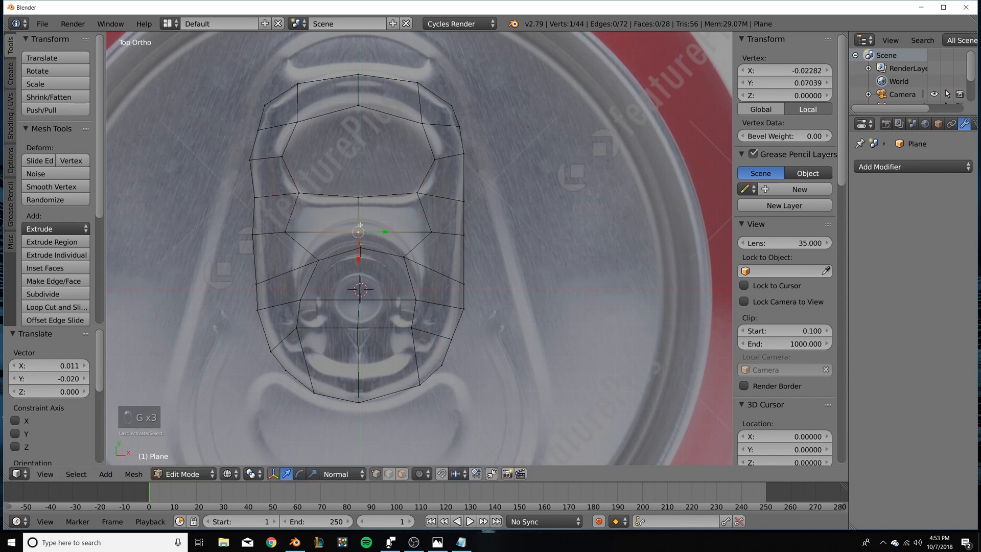
key("x")
left_click(361, 252)
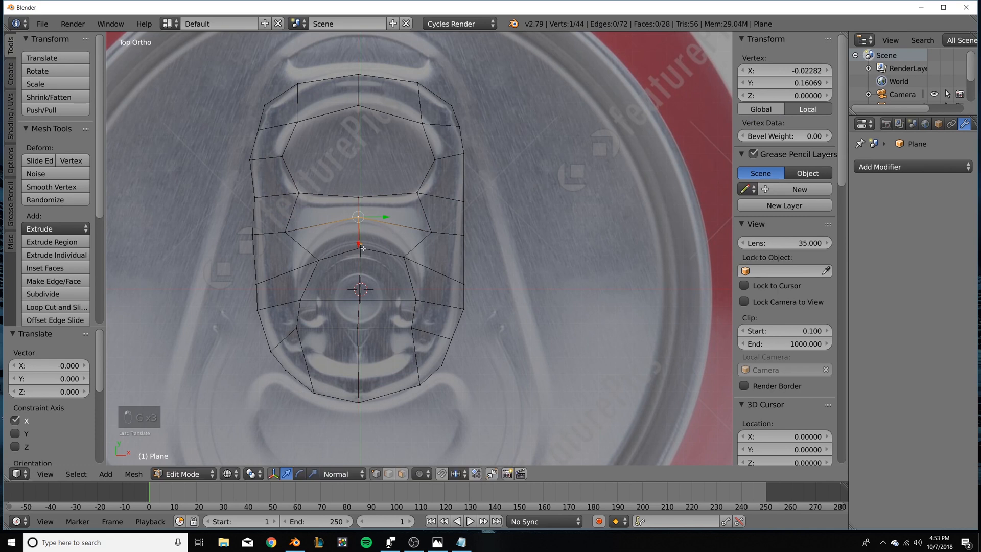
right_click(361, 248)
Nudge the rivet arch's upper-left vertex by -0.014 in X and 0.014 in Y, and its upper-right vertex by -0.007 and -0.014.
right_click(319, 261)
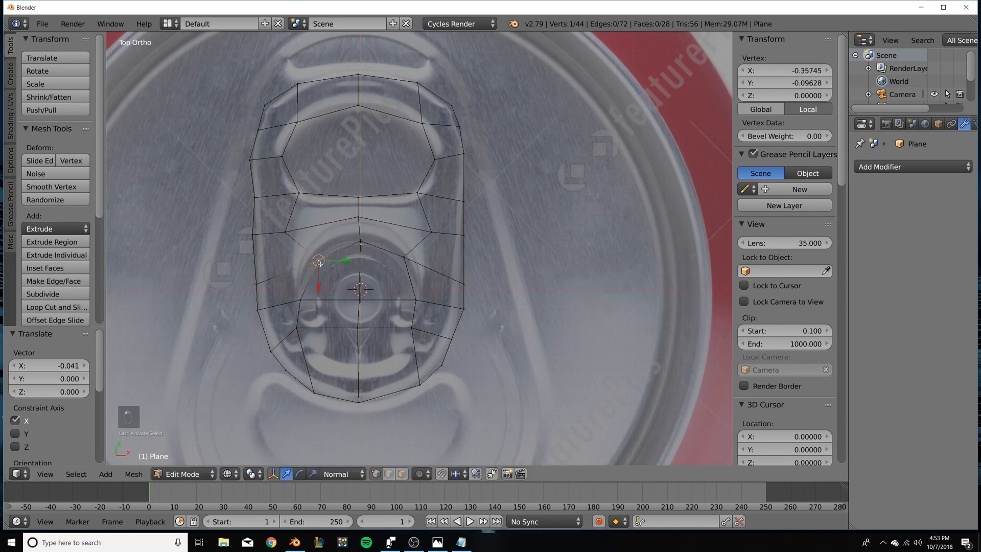
key("g")
left_click(322, 275)
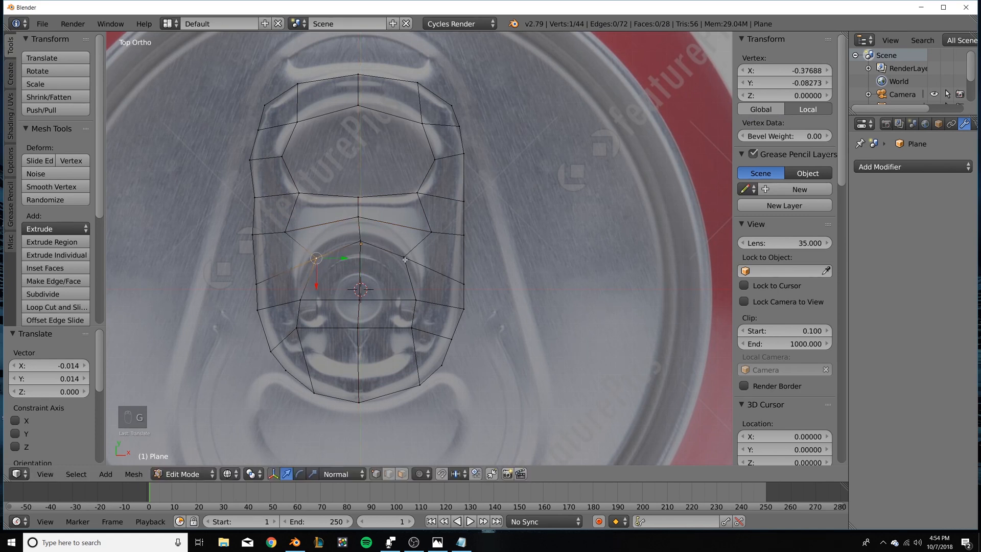
right_click(405, 260)
key("g")
left_click(403, 261)
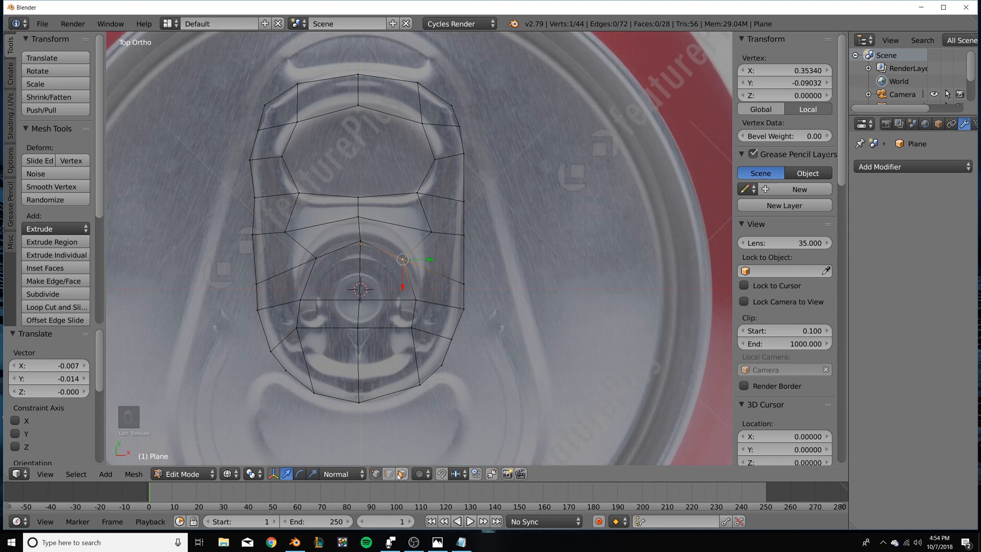
Switch to edge selection and select the four edges forming the arch over the rivet.
right_click(302, 299, "shift")
right_click(316, 258, "shift")
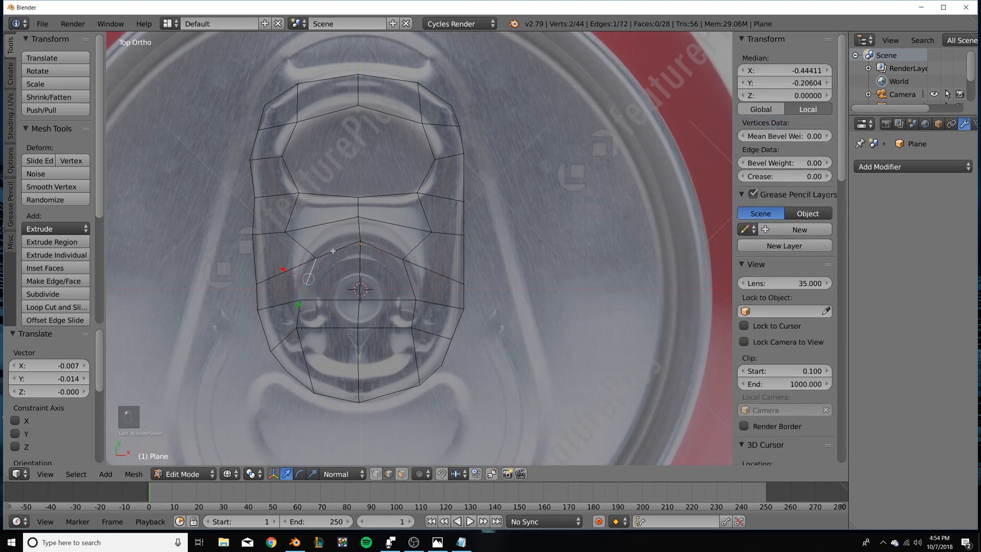
right_click(361, 243, "shift")
right_click(414, 275, "shift")
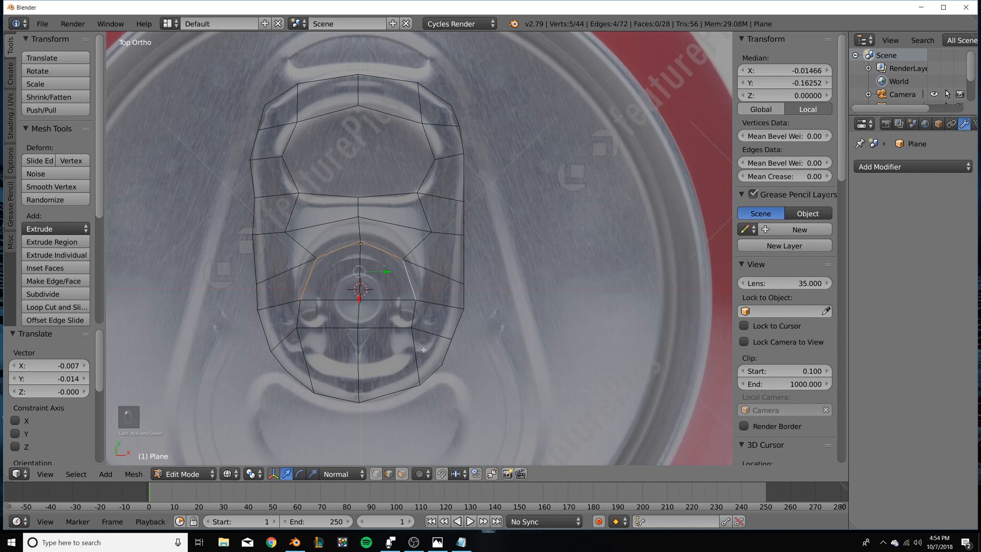
Straighten the short vertical edge at the rivet's lower right by scaling it to 0 along X.
right_click(415, 320)
key("s")
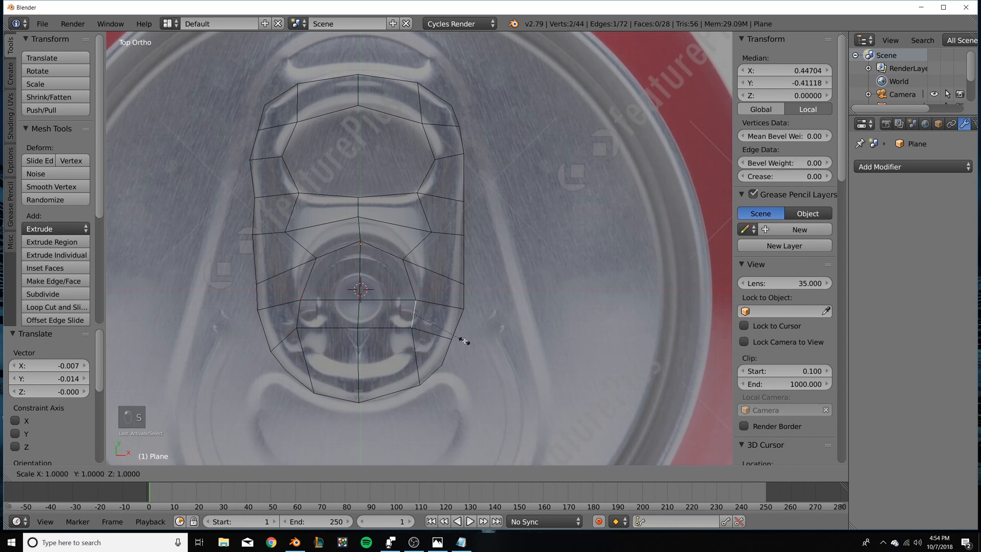
key("y")
left_click(464, 341)
key("s")
key("x")
key("0")
key("Return")
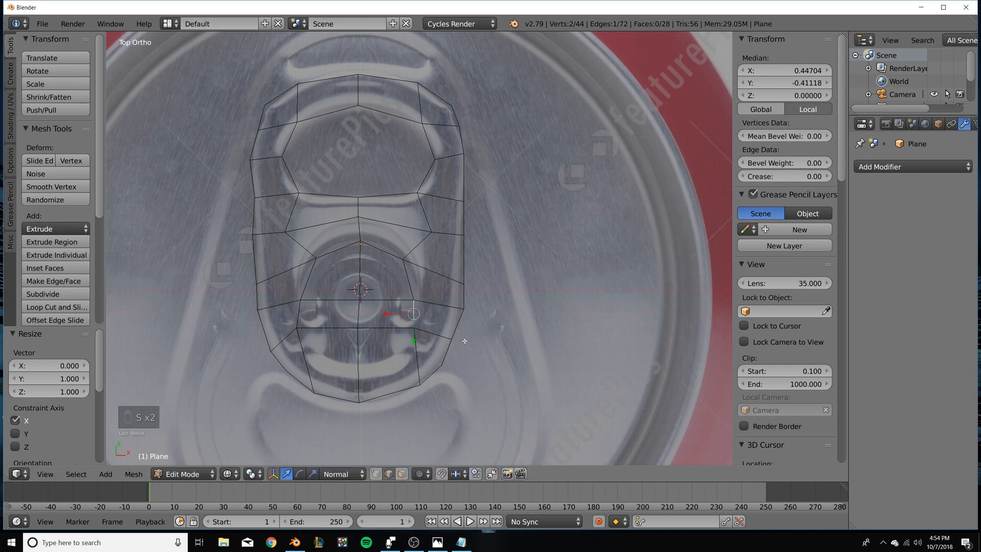
Straighten the matching short vertical edge at the rivet's lower left by scaling it to 0 along X.
right_click(306, 315)
key("s")
key("x")
key("0")
key("Return")
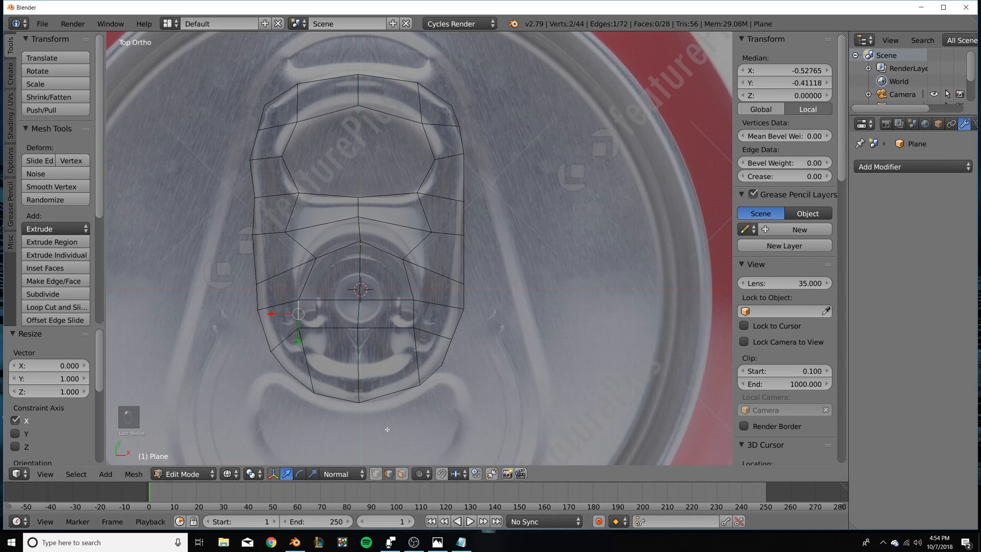
Select the four edges arching over the rivet and separate them with Edge Split.
right_click(408, 280)
right_click(382, 251, "shift")
right_click(338, 250, "shift")
right_click(311, 277, "shift")
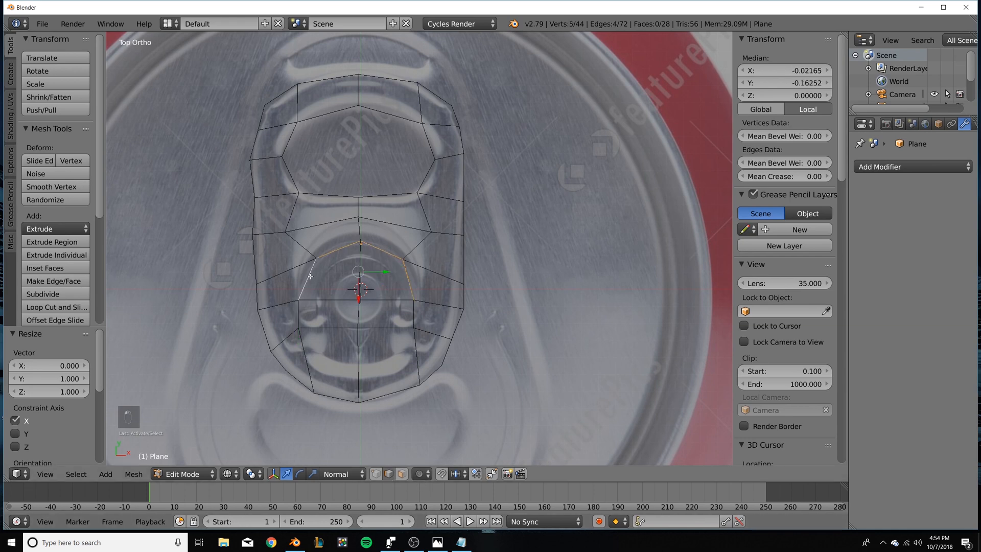
left_click(128, 474)
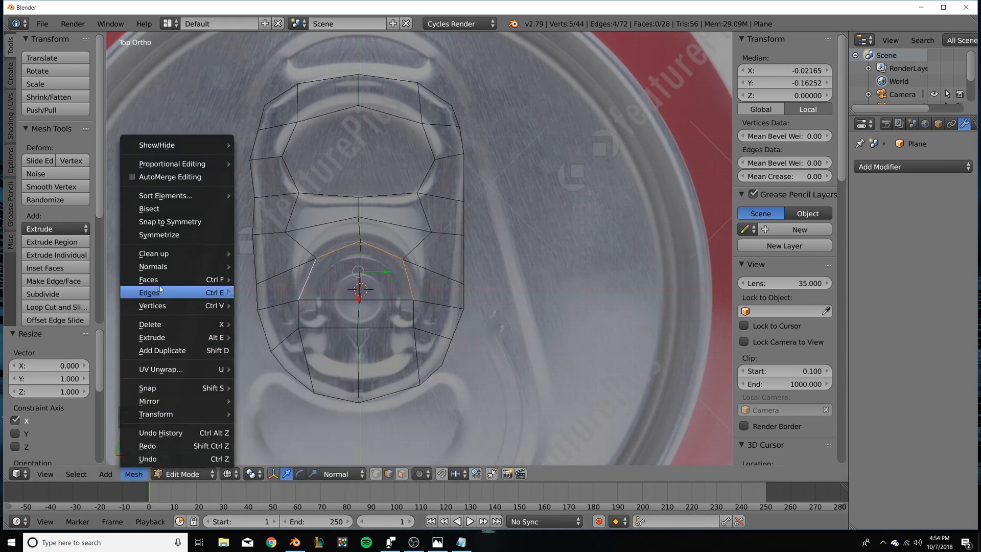
mouse_move(215, 292)
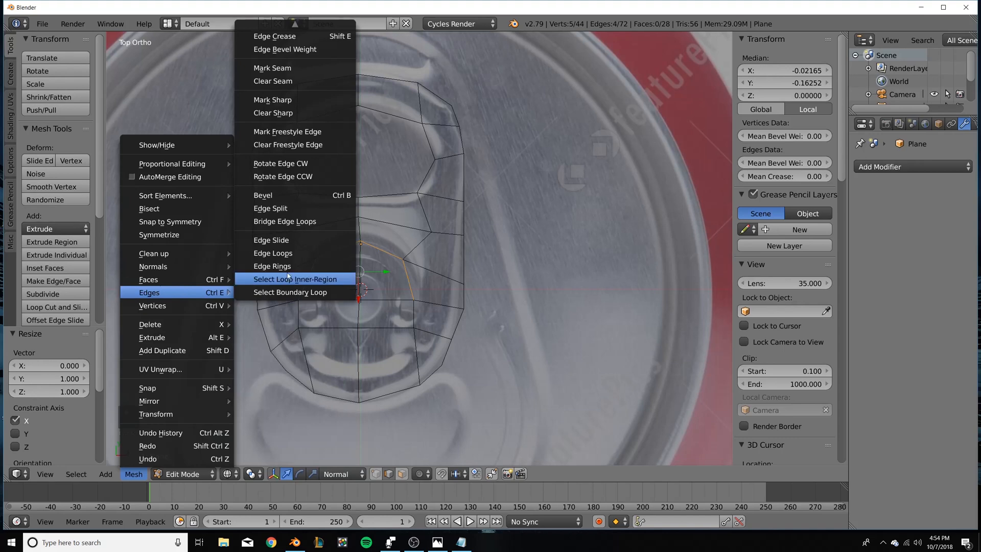
left_click(287, 209)
Select the two faces beneath the rivet arch and inspect the split outline in Object Mode.
right_click(382, 277)
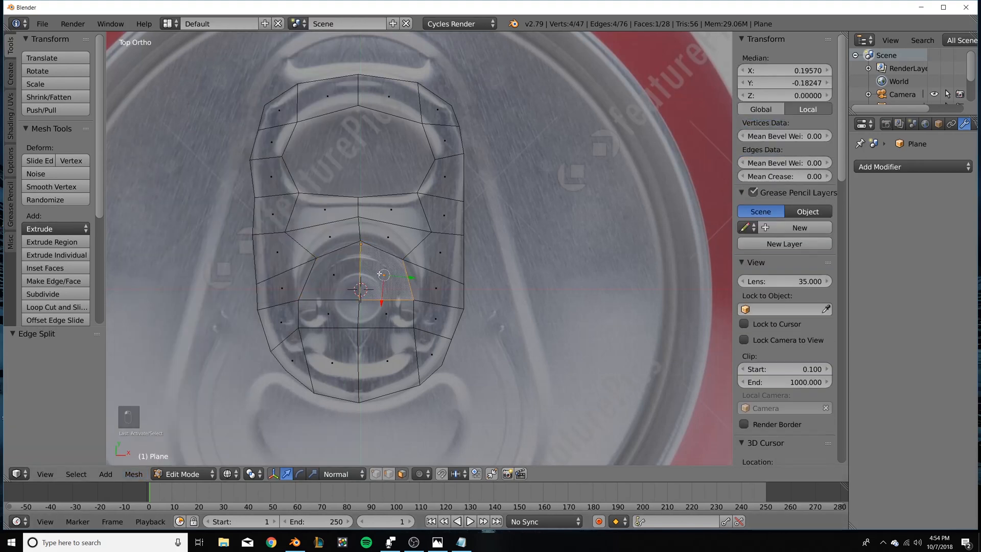
right_click(338, 279, "shift")
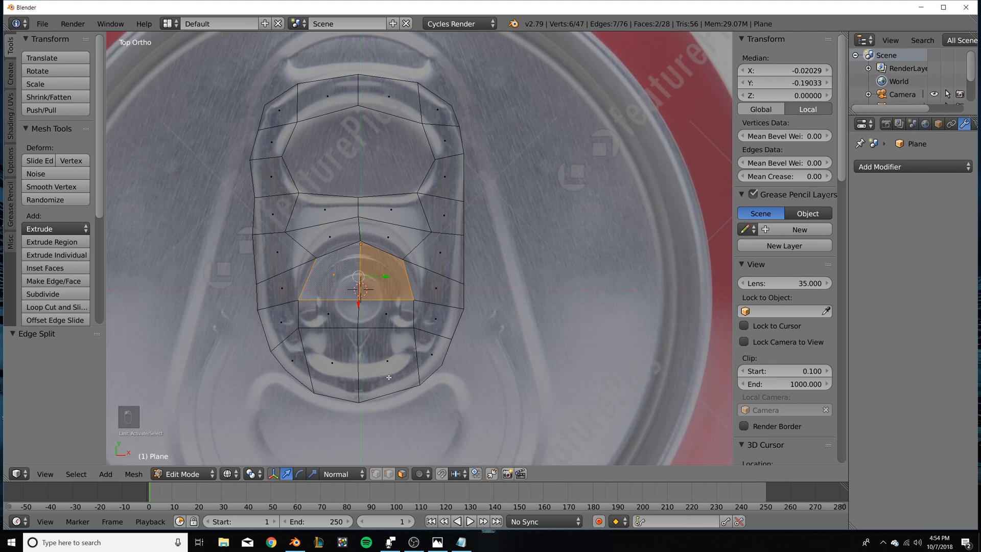
key("Tab")
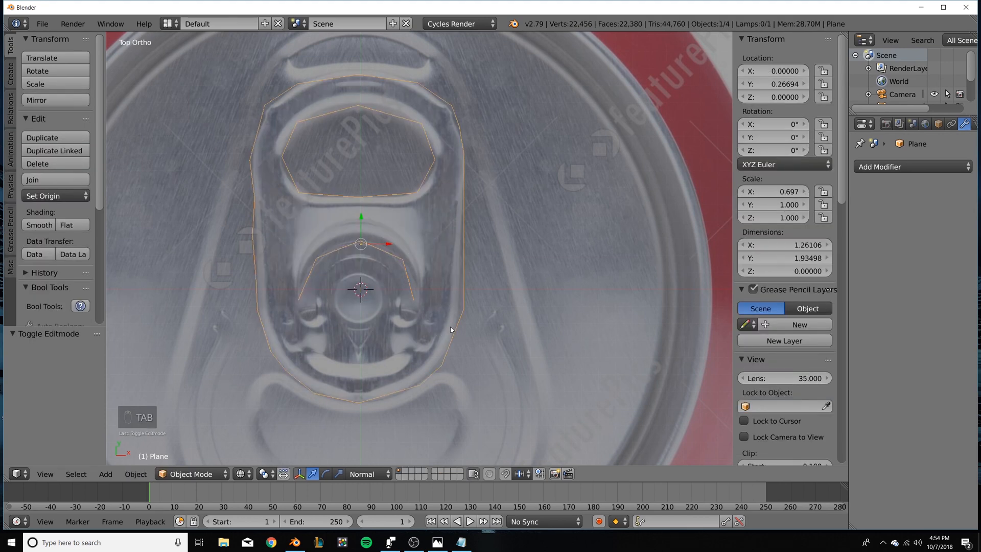
key("Tab")
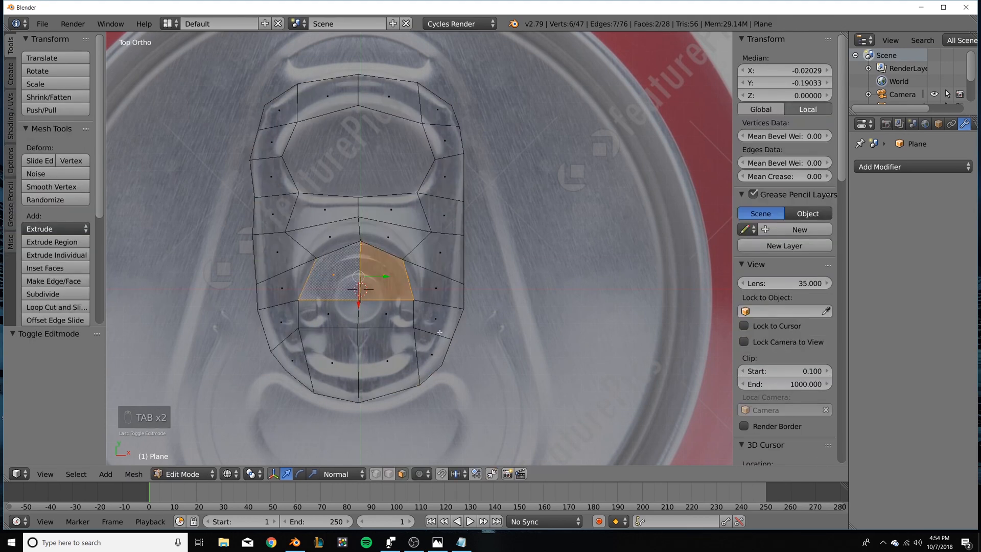
Select the whole tab mesh, extrude it, and raise the extruded faces about 0.09 along Z to give it thickness.
key("a")
key("a")
key("a")
key("a")
key("a")
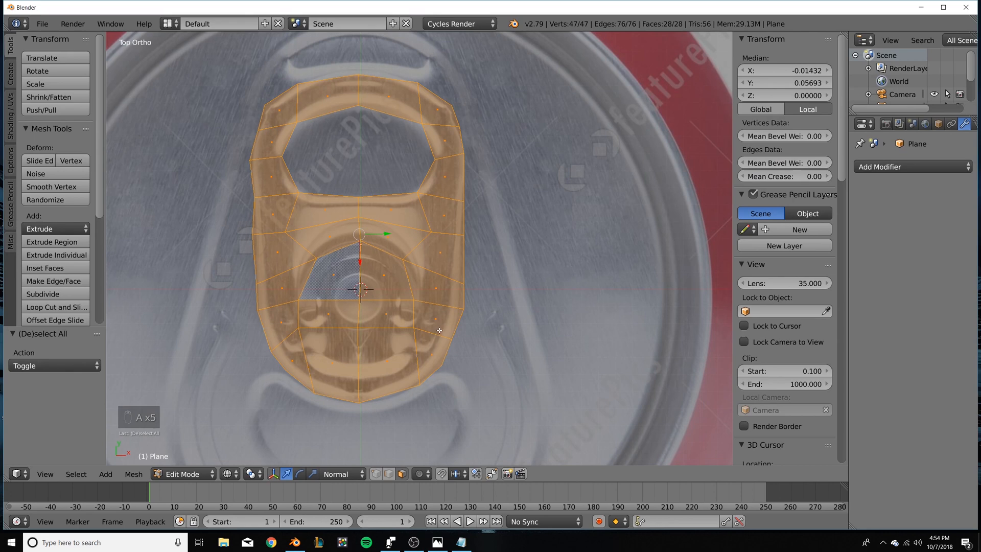
key("e")
middle_click_drag(439, 330, 479, 340)
key("KP_1")
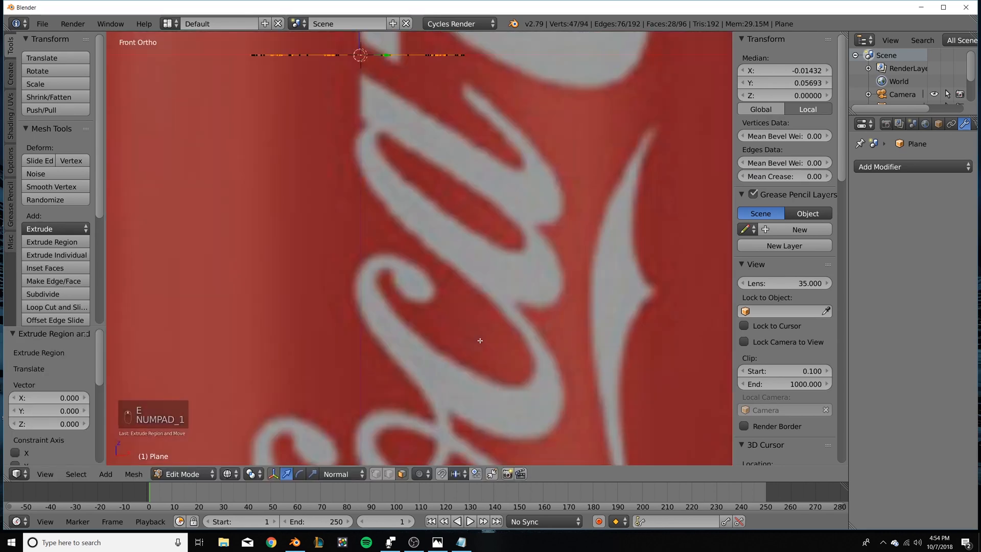
key("KP_Decimal")
left_click_drag(422, 221, 422, 208)
middle_click_drag(422, 209, 448, 225)
left_click_drag(422, 213, 422, 208)
middle_click_drag(422, 208, 441, 443)
Add a Subdivision Surface modifier at level 2 to the tab and compare the smoothed shape with the top reference.
key("Tab")
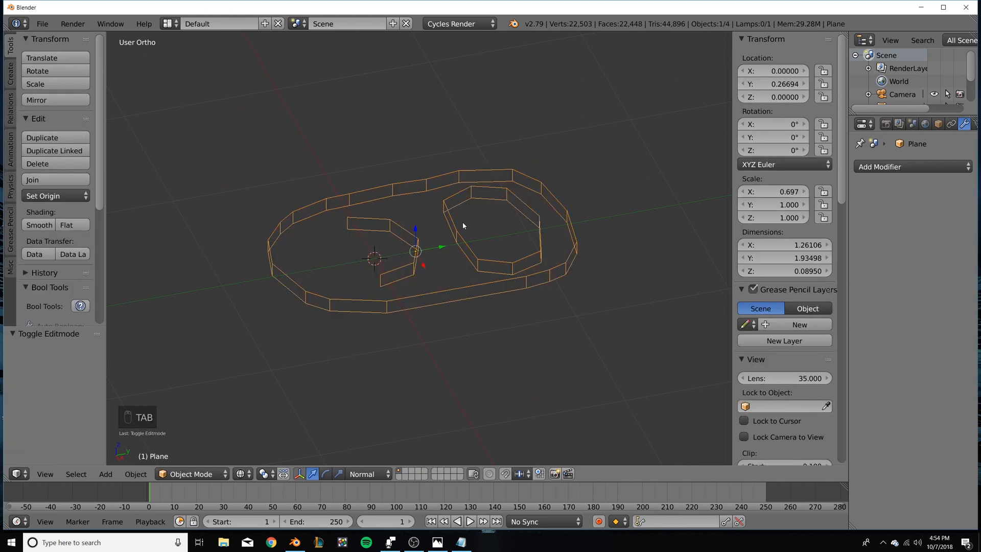
key("Tab")
key("ctrl+2")
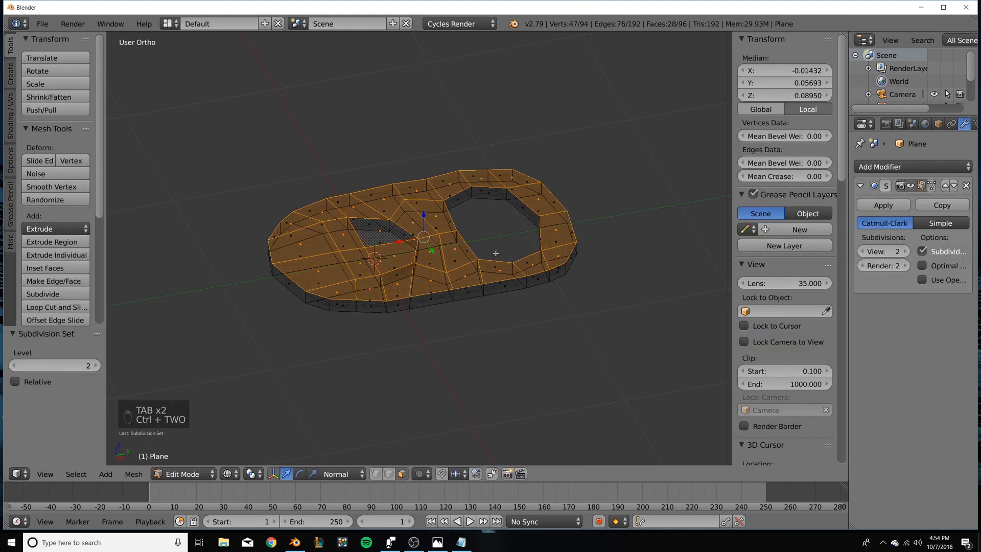
key("Tab")
middle_click_drag(490, 269, 544, 334)
key("KP_7")
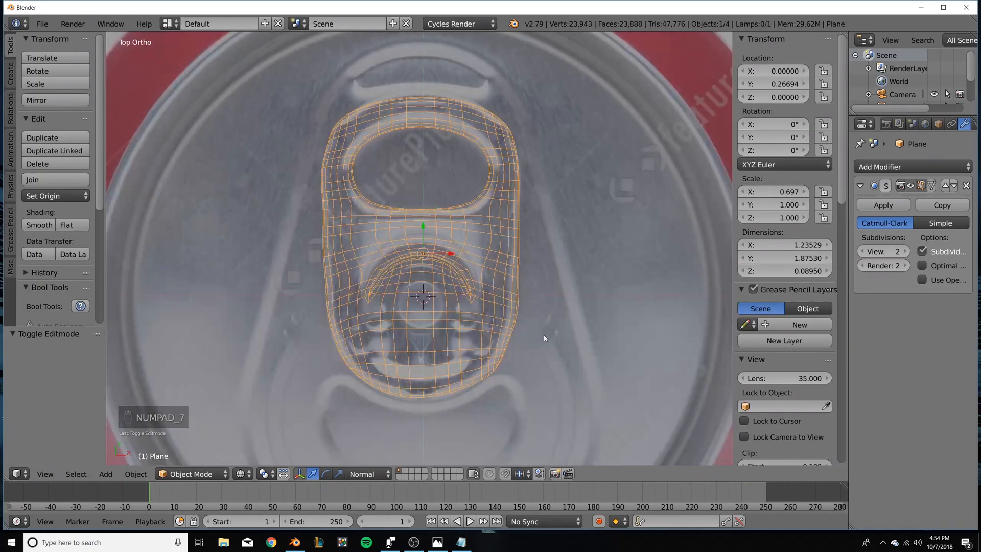
scroll(510, 303, "up", 1)
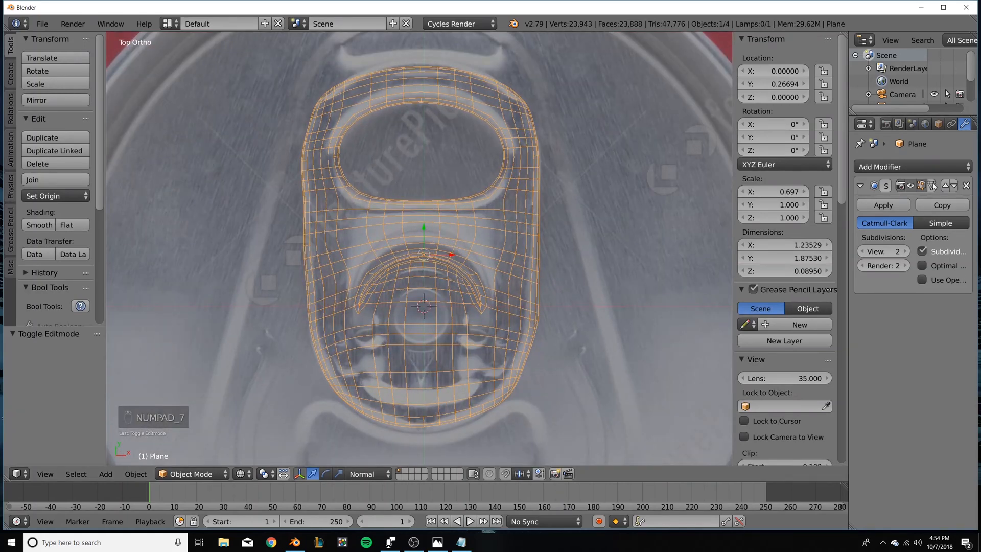
Return to Edit Mode on the tab, switch to vertex selection and clear the selection.
key("Tab")
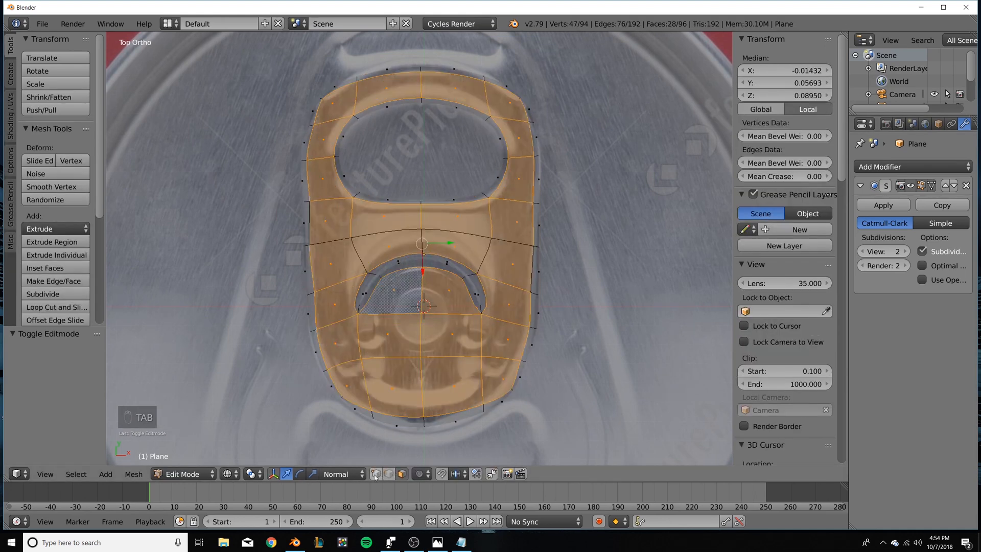
left_click(375, 474)
key("a")
key("b")
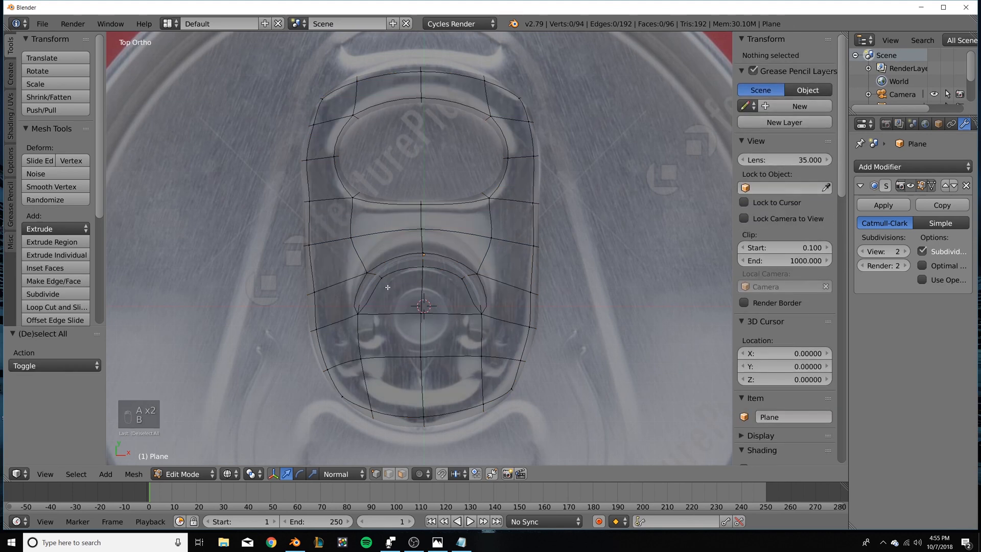
left_click_drag(379, 272, 393, 282)
key("b")
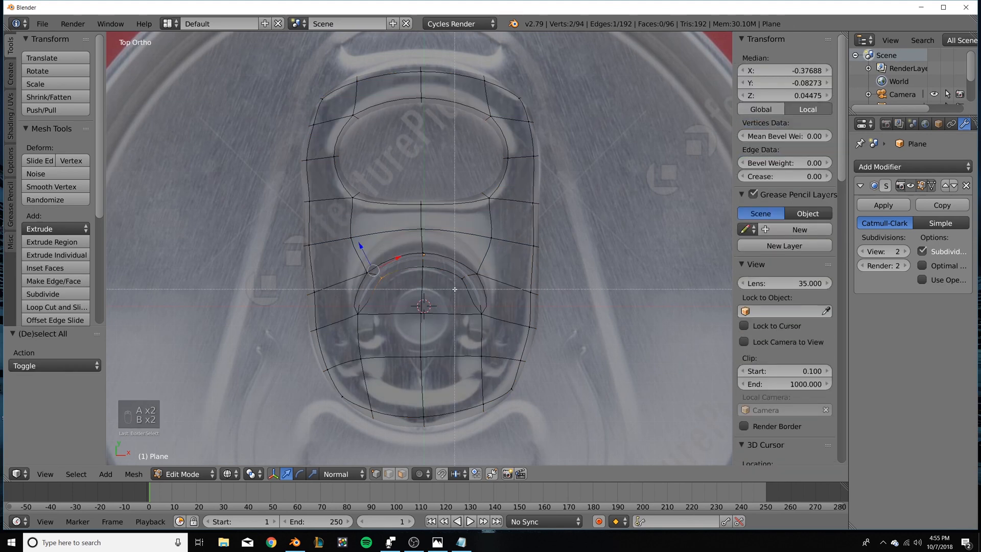
left_click_drag(455, 289, 465, 274)
left_click_drag(424, 250, 429, 258)
key("a")
Box-select the six vertices in the row at the arch's lower ends and scale them along X to about 0.94.
key("b")
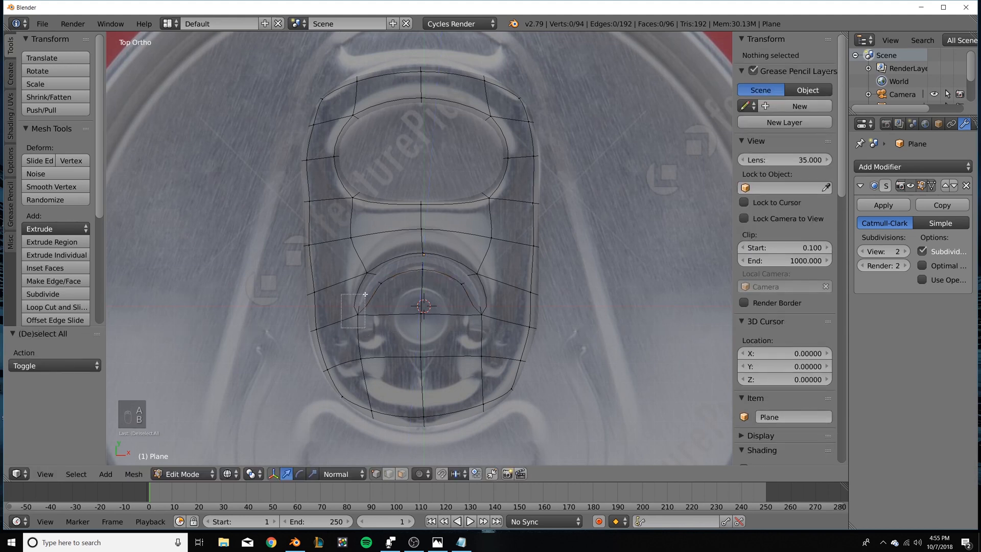
left_click_drag(346, 302, 510, 325)
key("s")
key("x")
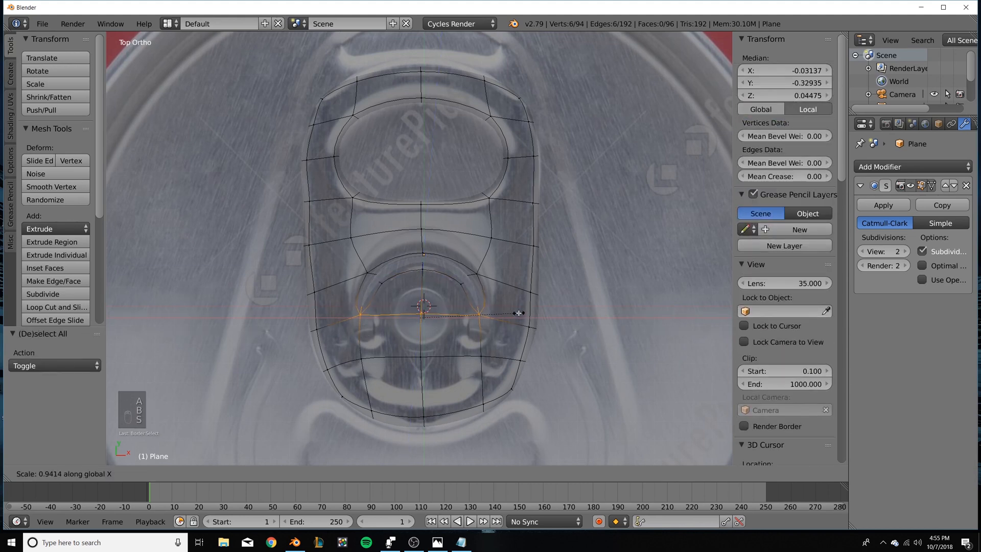
left_click(517, 313)
key("a")
key("b")
left_click_drag(495, 248, 359, 296)
key("a")
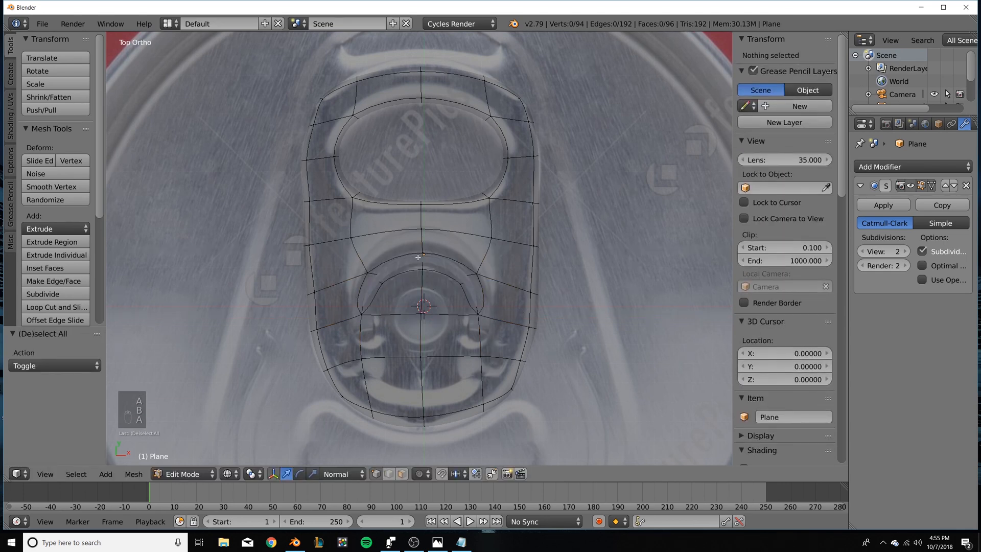
key("a")
key("a")
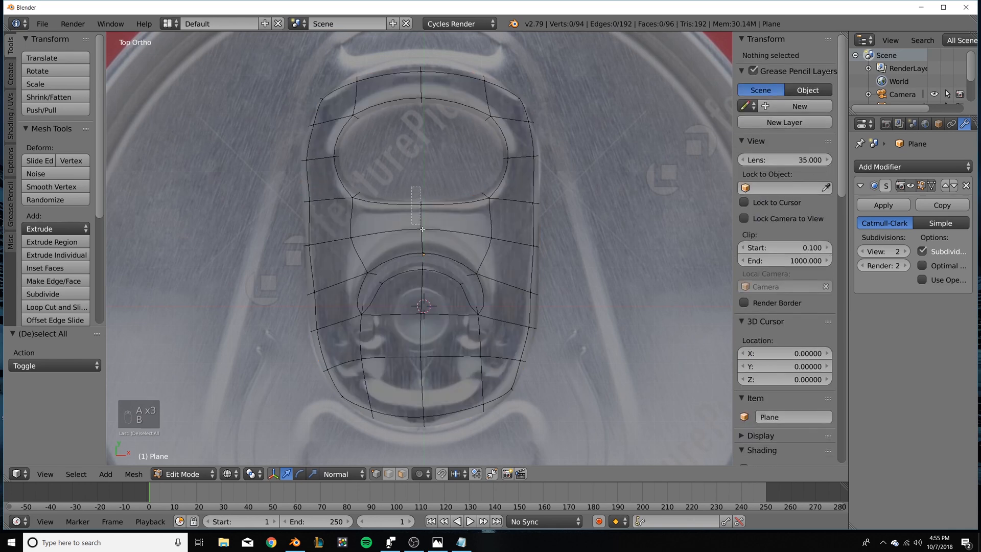
Box-select the six centre-line vertices between the finger hole and the arch and align them by scaling to 0 along X.
key("b")
left_click_drag(411, 186, 438, 267)
key("s")
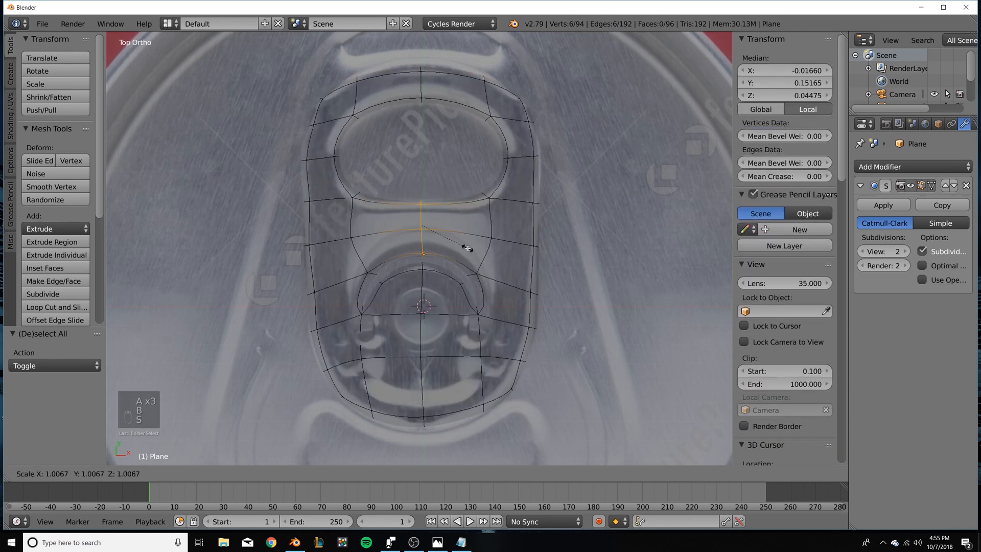
key("x")
key("0")
key("Return")
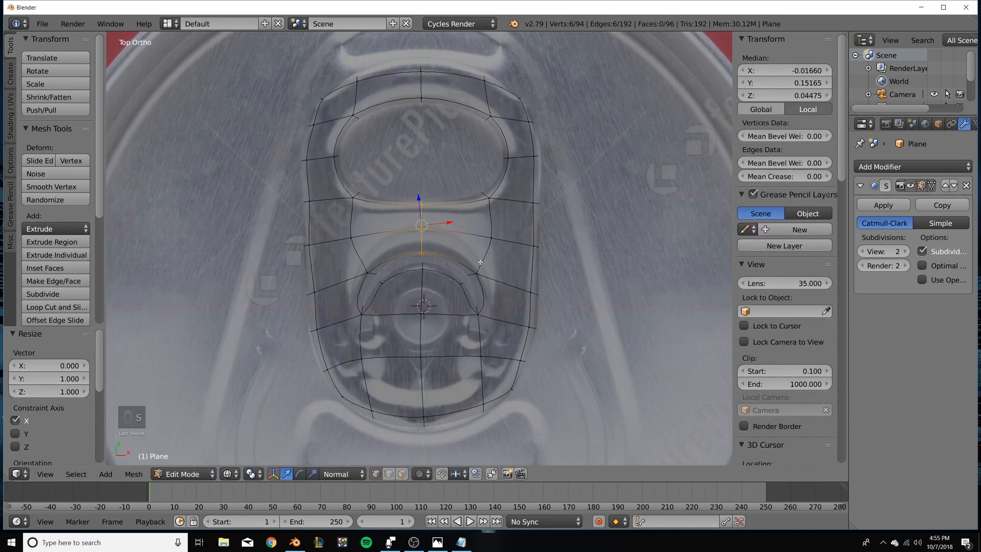
Show the tab in solid shading and select the four faces on the top and underside of its tongue in face select mode.
key("a")
middle_click_drag(519, 293, 421, 422)
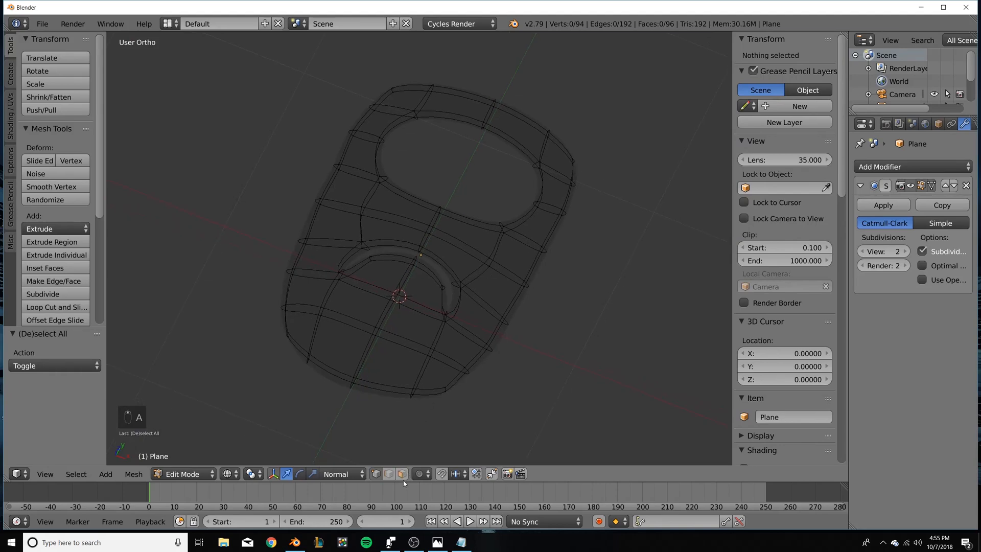
key("z")
mouse_move(472, 334)
middle_mouse_down()
mouse_move(423, 303)
mouse_move(422, 320)
middle_mouse_up()
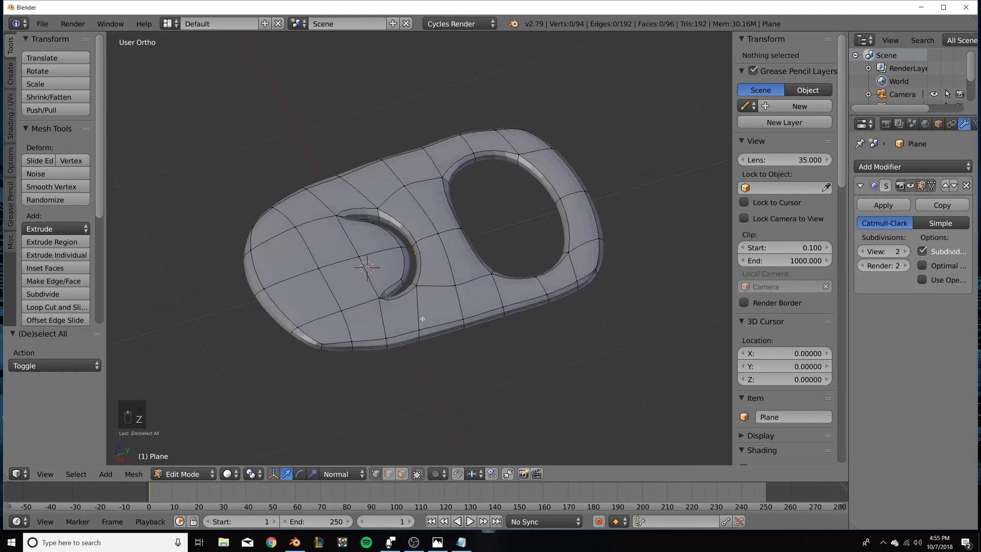
left_click(402, 474)
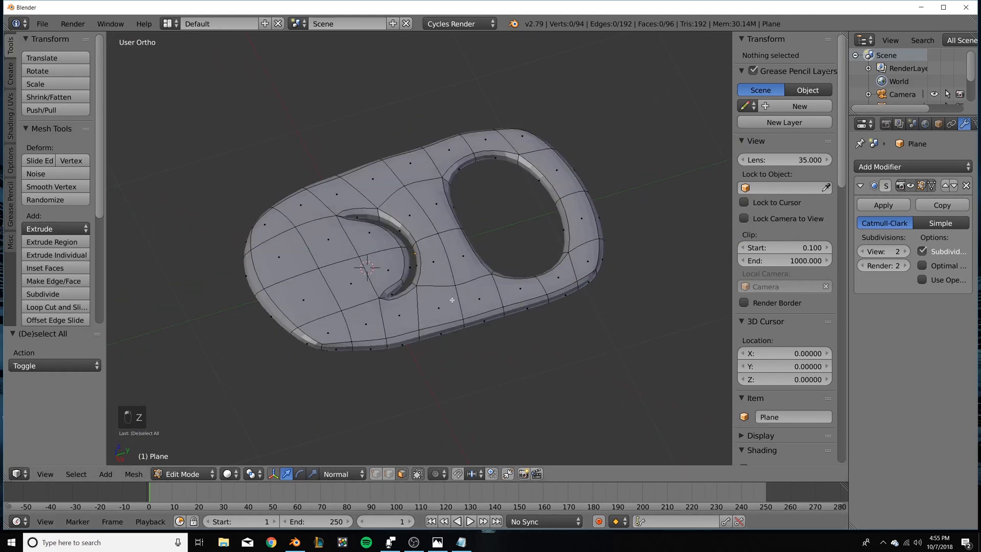
right_click(382, 267)
right_click(383, 233, "shift")
middle_click_drag(401, 287, 381, 215)
right_click(380, 217, "shift")
right_click(382, 252, "shift")
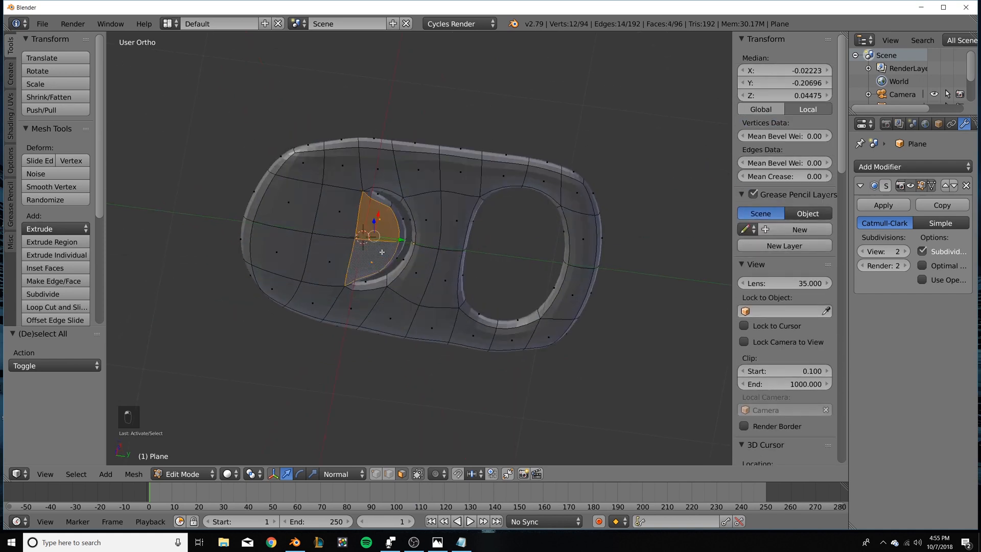
Grow and shrink the selection to include the tongue's rim faces, and invert it to select the rest of the tab.
key("ctrl+KP_Add")
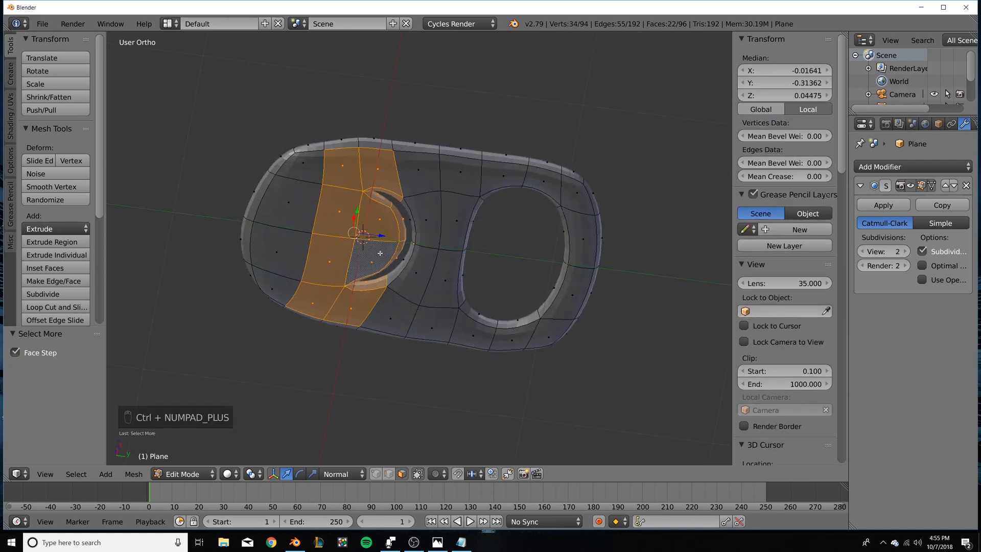
key("ctrl+KP_Subtract")
middle_click_drag(380, 253, 390, 330)
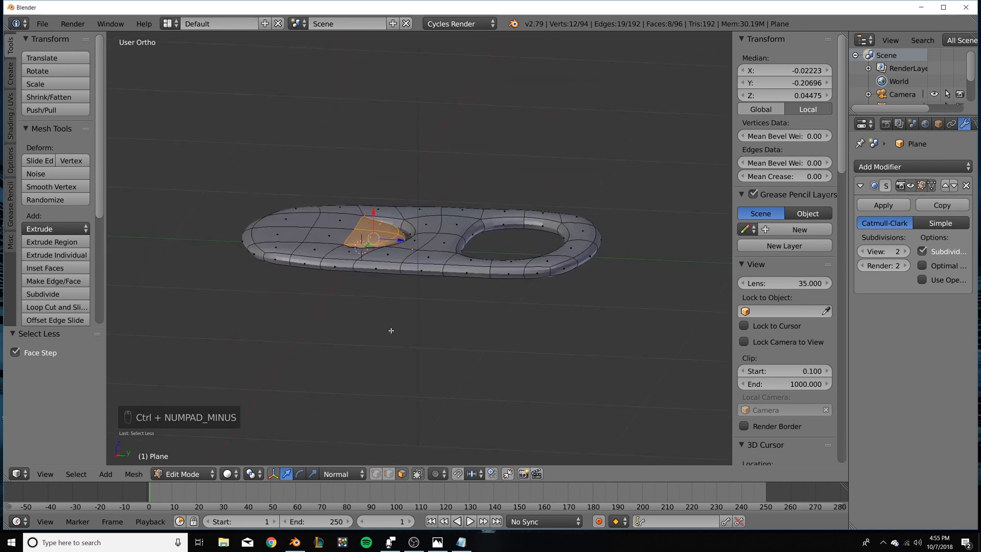
key("w")
left_click(400, 272)
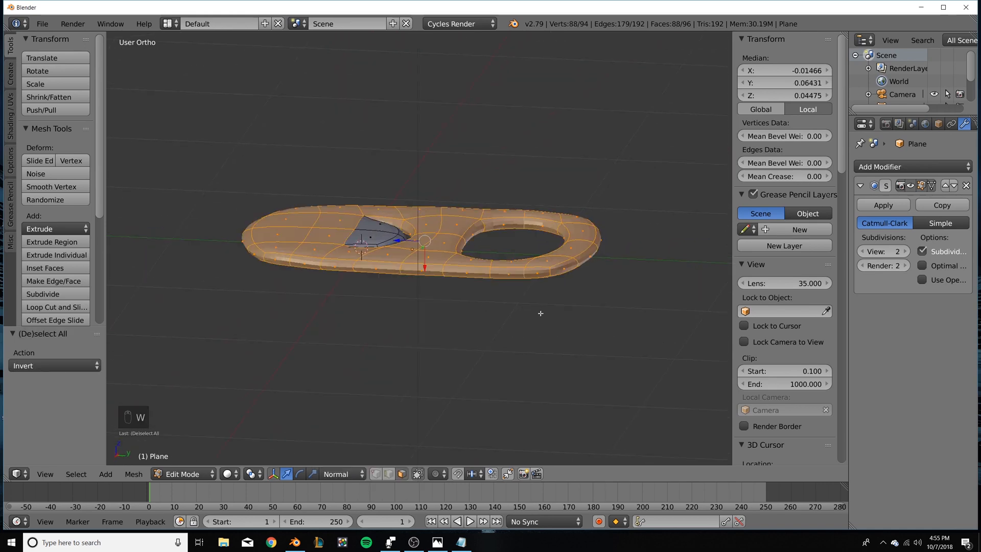
Set the pivot point to Active Element and change to vertex select mode.
left_click(257, 474)
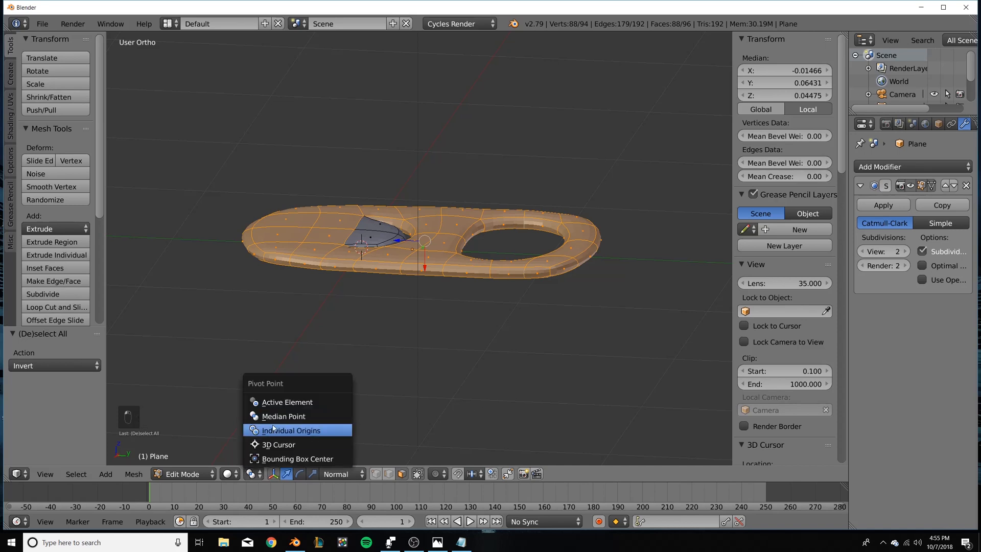
left_click(276, 404)
middle_click_drag(335, 329, 340, 364)
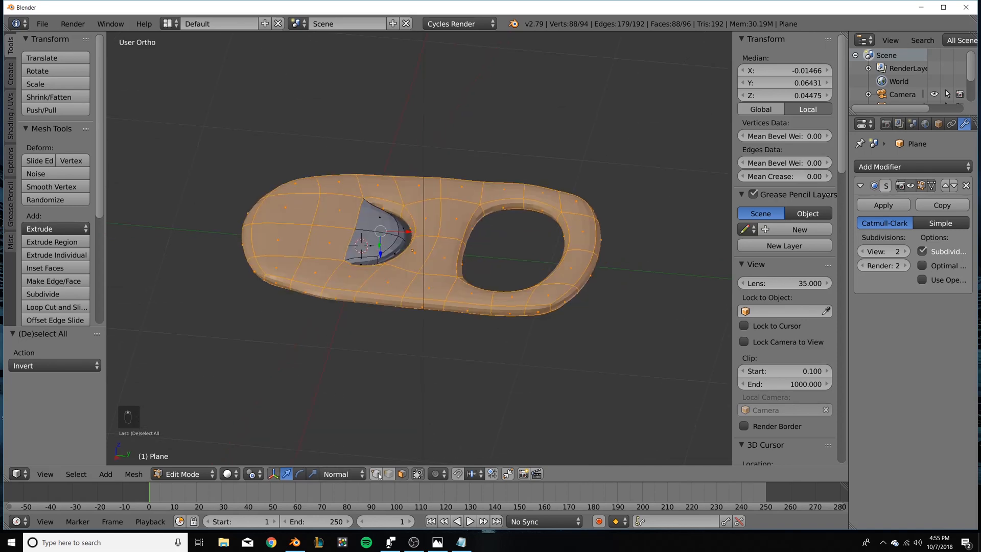
left_click(379, 475)
right_click(396, 236, "shift")
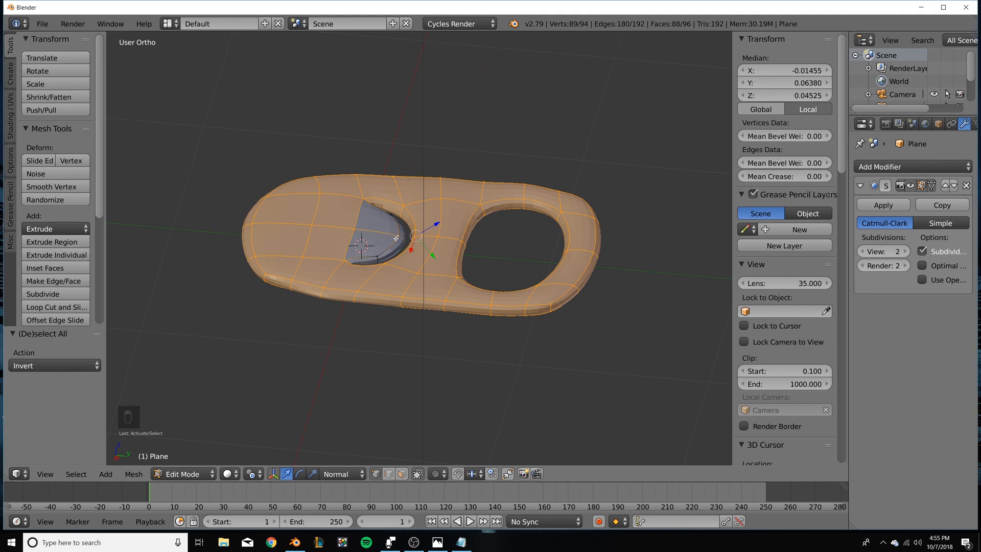
key("KP_3")
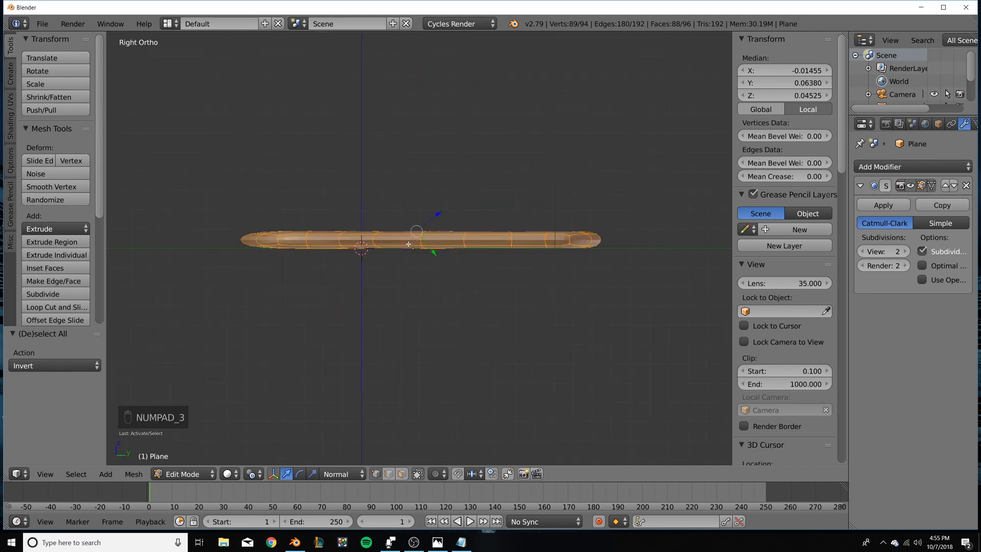
key("r")
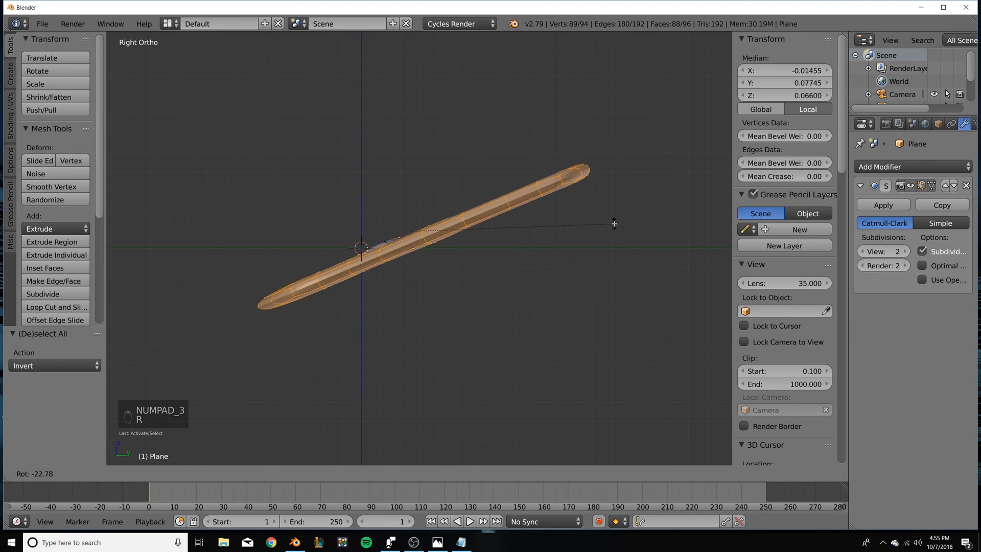
right_click(613, 220)
middle_click_drag(452, 269, 451, 313)
key("ctrl+z")
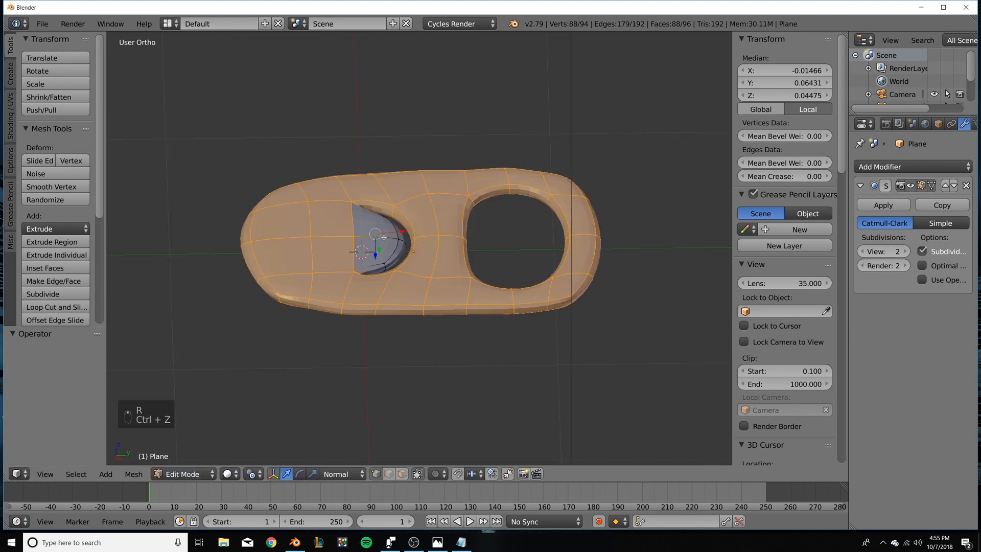
Rotate the tab body by -22.3° in the right view about the vertex at the middle of the tongue's base.
right_click(351, 236)
key("KP_3")
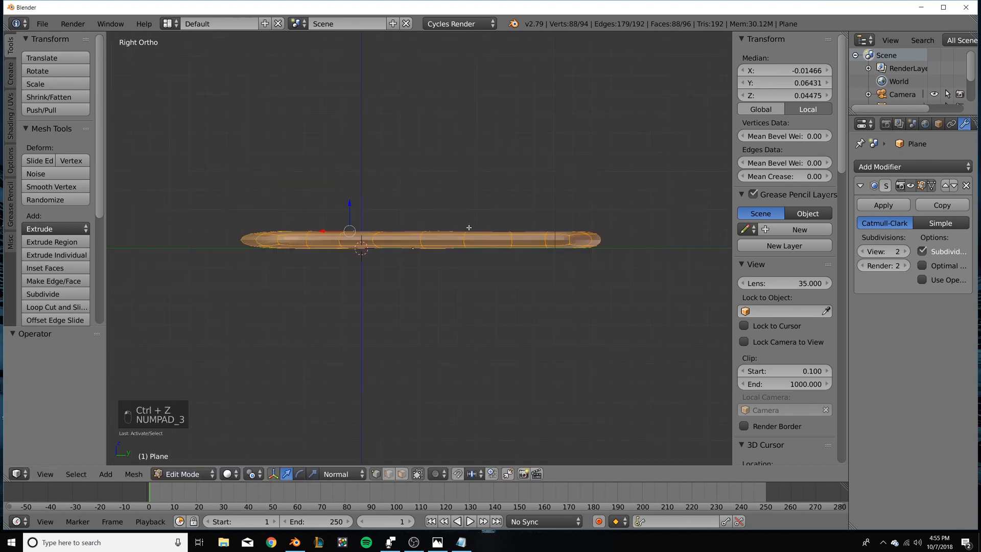
key("r")
left_click(579, 184)
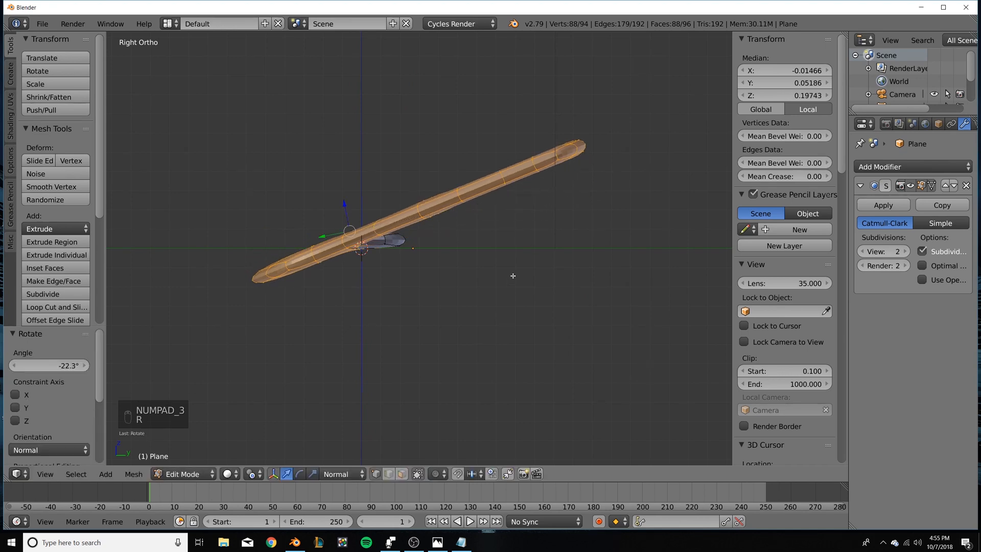
middle_click_drag(510, 273, 536, 333)
key("Tab")
middle_click_drag(413, 294, 475, 299)
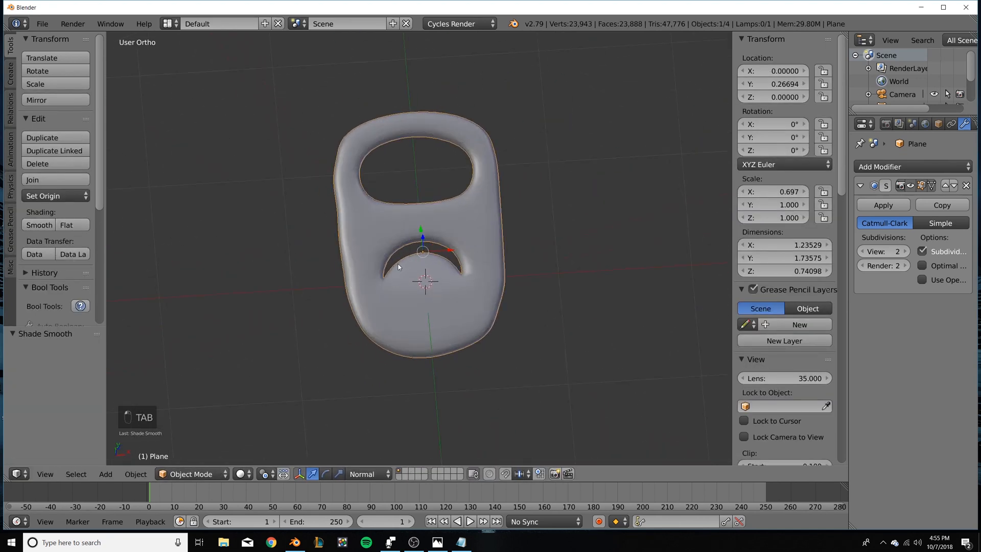
Move the left outer edge just below the finger hole about 0.017 outward along global X, working in the top view wireframe.
key("Tab")
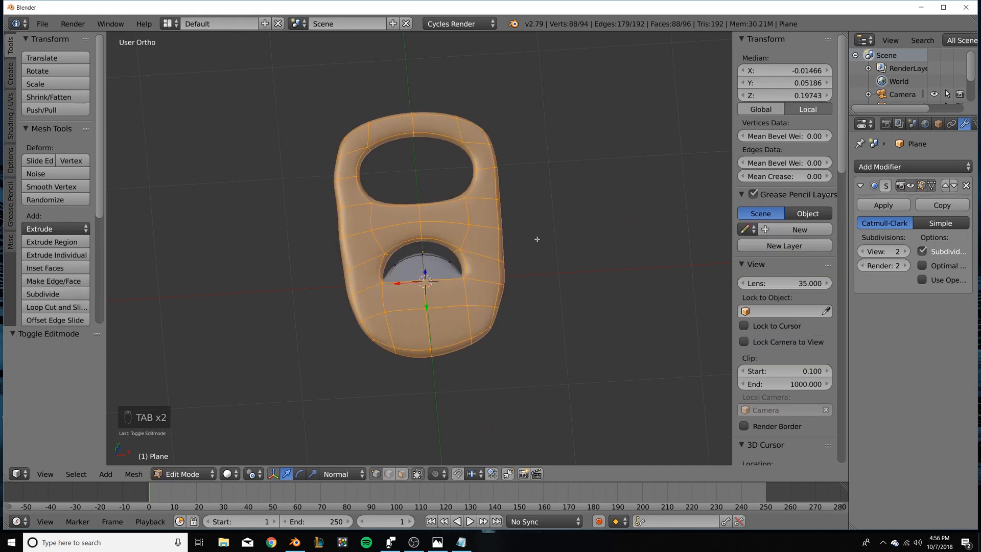
key("KP_7")
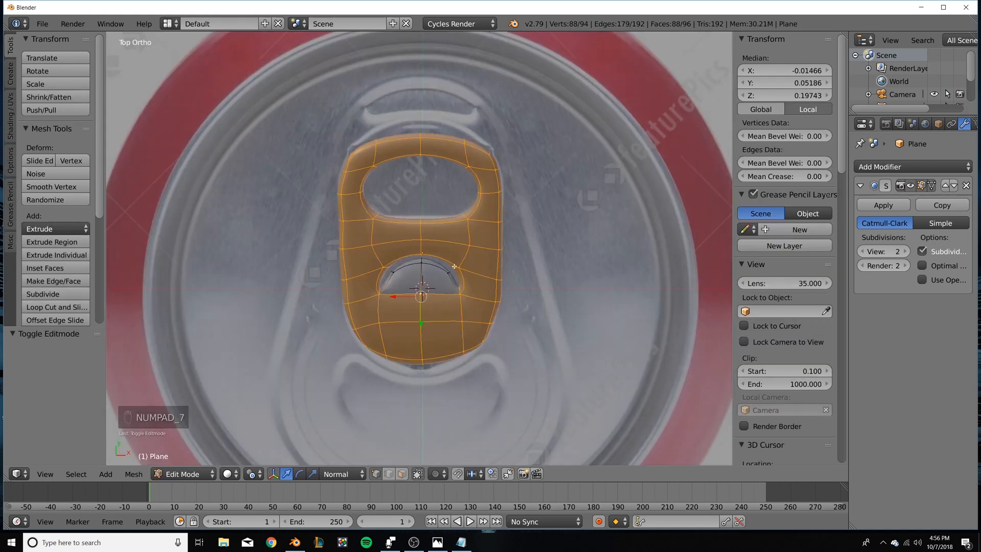
key("a")
key("a")
key("a")
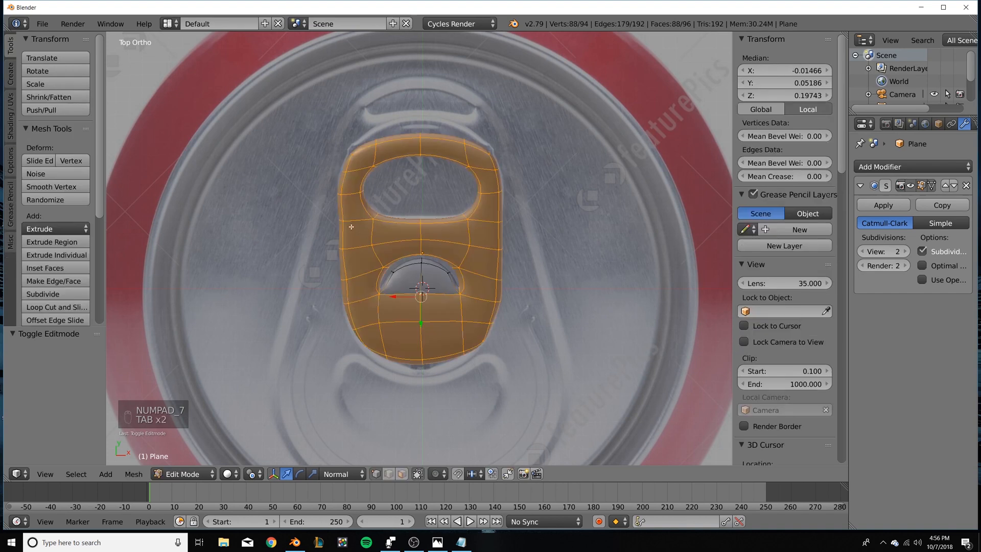
key("z")
key("b")
left_click_drag(330, 212, 352, 225)
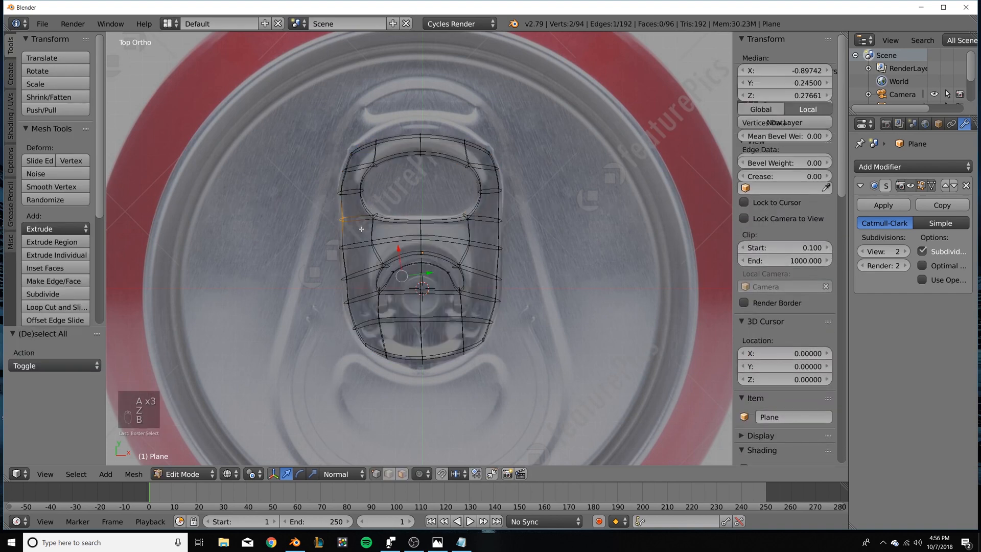
left_click(342, 474)
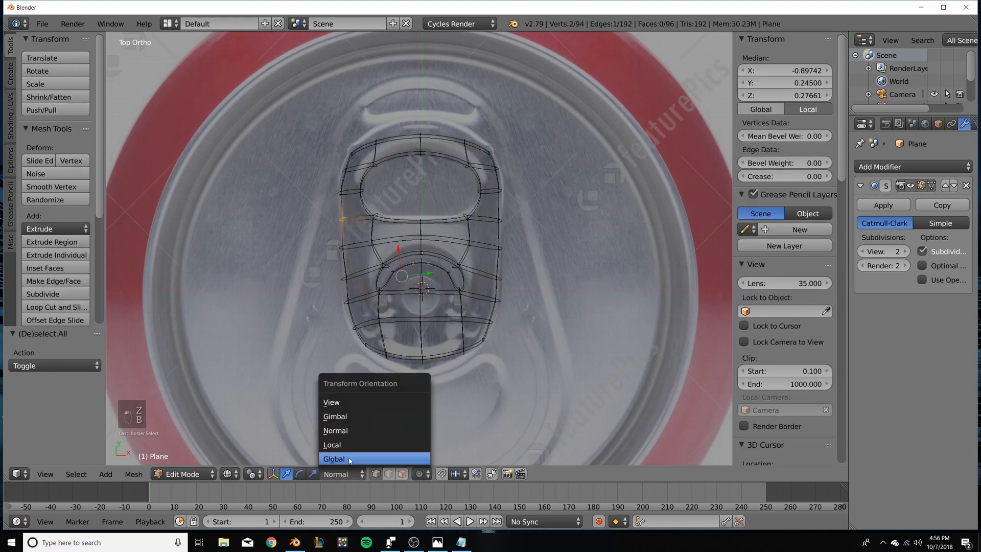
left_click(353, 457)
key("g")
key("x")
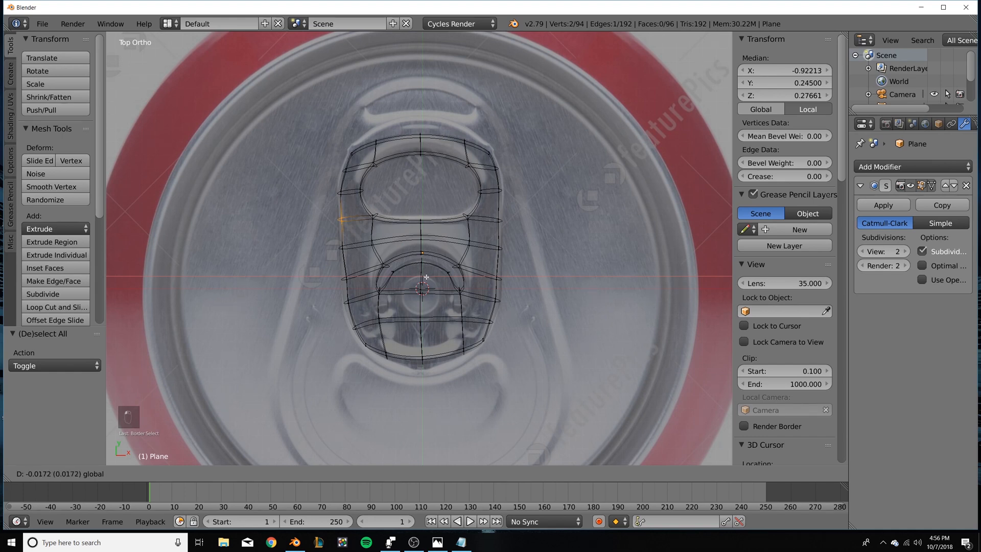
left_click(426, 278)
key("a")
key("b")
left_click_drag(510, 215, 488, 229)
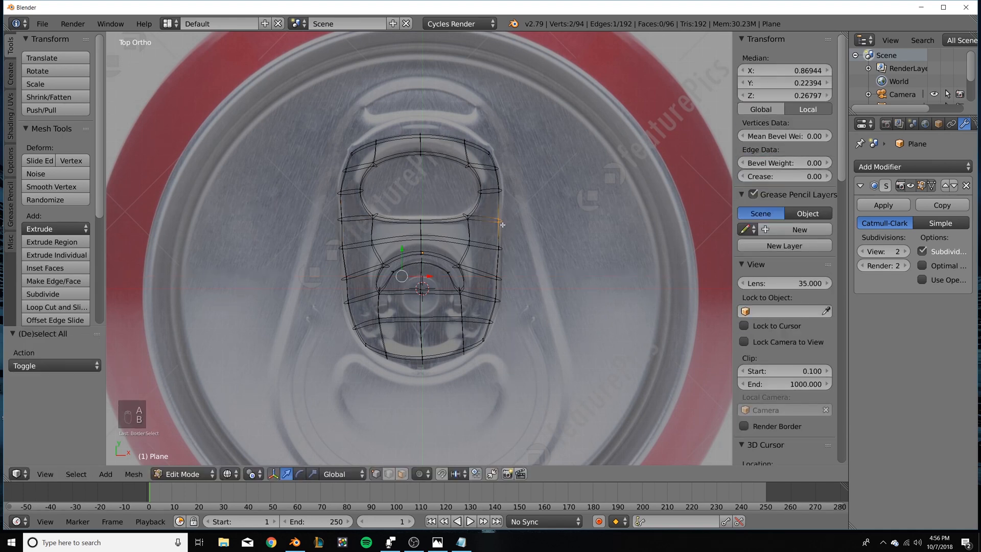
key("a")
Return to solid shading and shift the left outer edge beside the finger hole by 0.023 along X in the top view.
key("Tab")
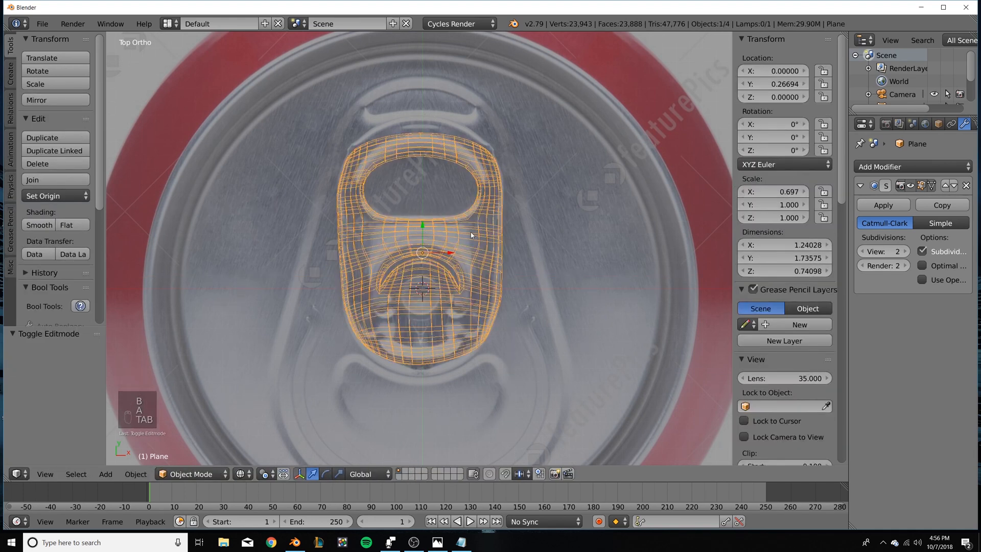
middle_click_drag(471, 232, 412, 303)
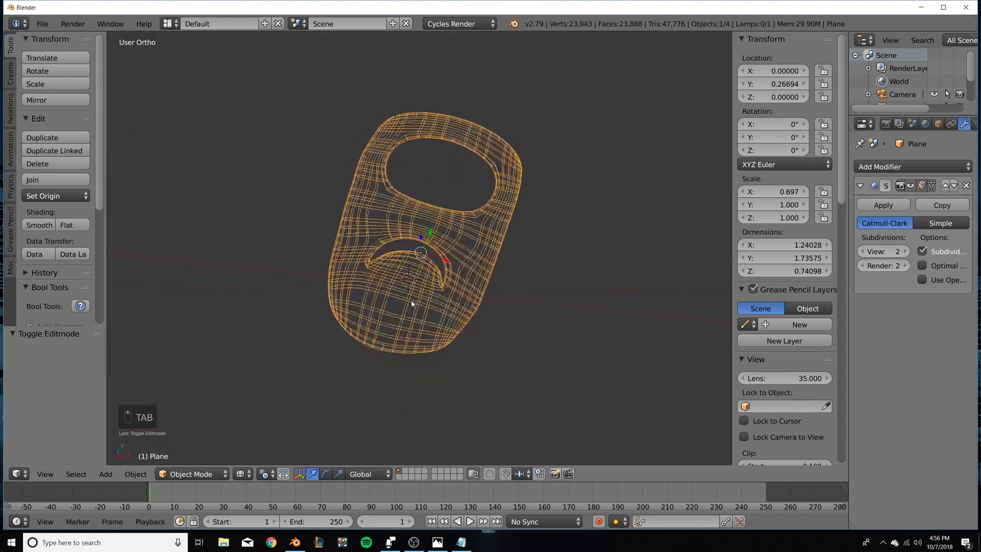
key("Tab")
key("z")
mouse_move(462, 179)
middle_mouse_down()
mouse_move(330, 190)
mouse_move(368, 240)
mouse_move(360, 330)
middle_mouse_up()
right_click(337, 256)
key("KP_7")
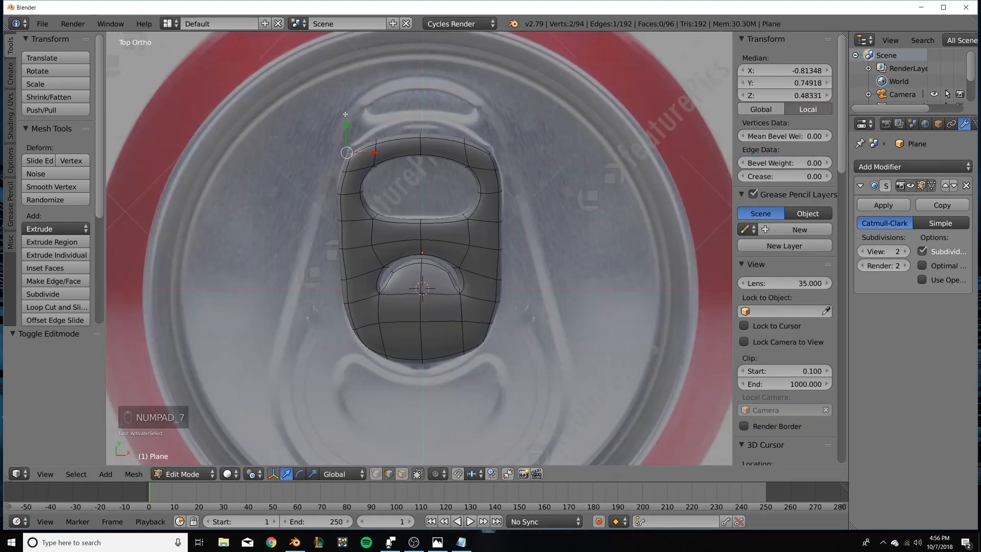
right_click(338, 194)
key("g")
left_click(370, 195)
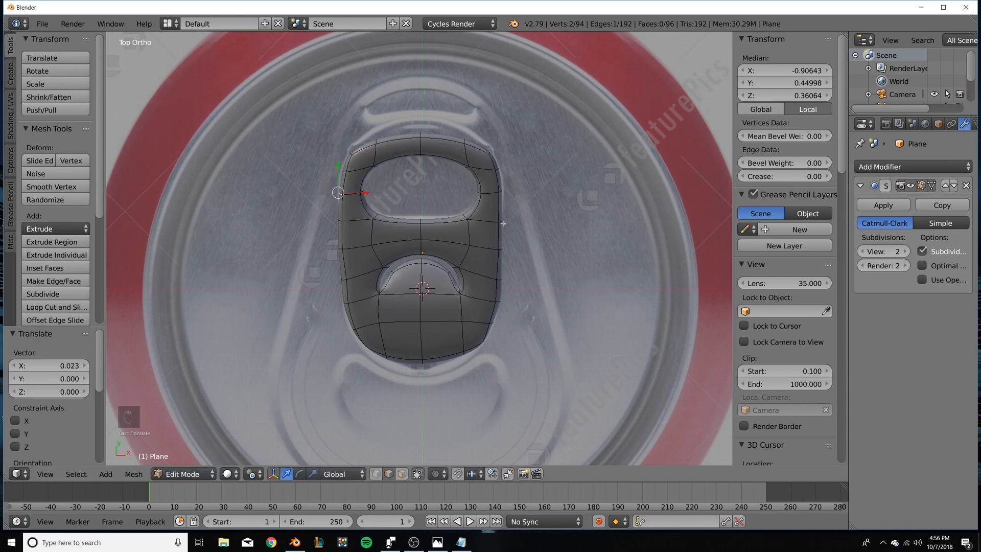
Move the left outer edge beside the tongue by -0.011 in X and 0.000884 in Y.
middle_click_drag(508, 305, 448, 285)
right_click(343, 276)
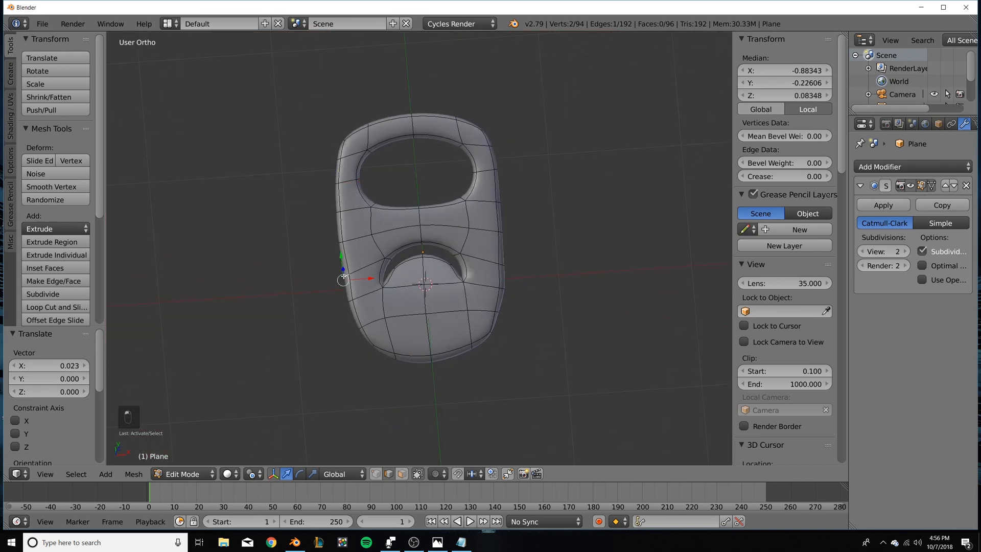
key("g")
left_click(342, 277)
right_click(509, 295)
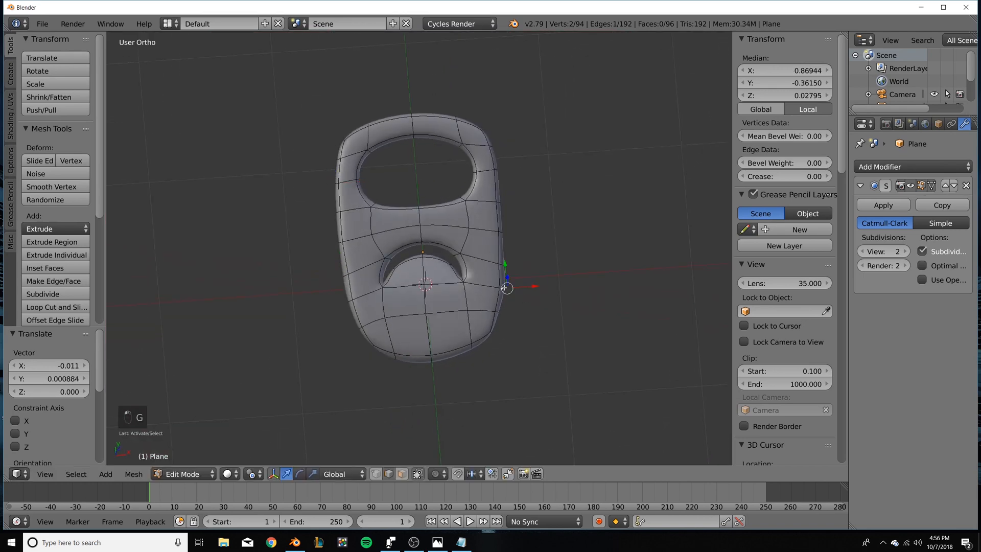
key("g")
key("g")
right_click(508, 306)
Move the lower right outer edge of the tab by 0.011 in X and -0.000884 in Y.
right_click(498, 313)
key("g")
left_click(528, 318)
middle_click_drag(513, 339, 567, 311)
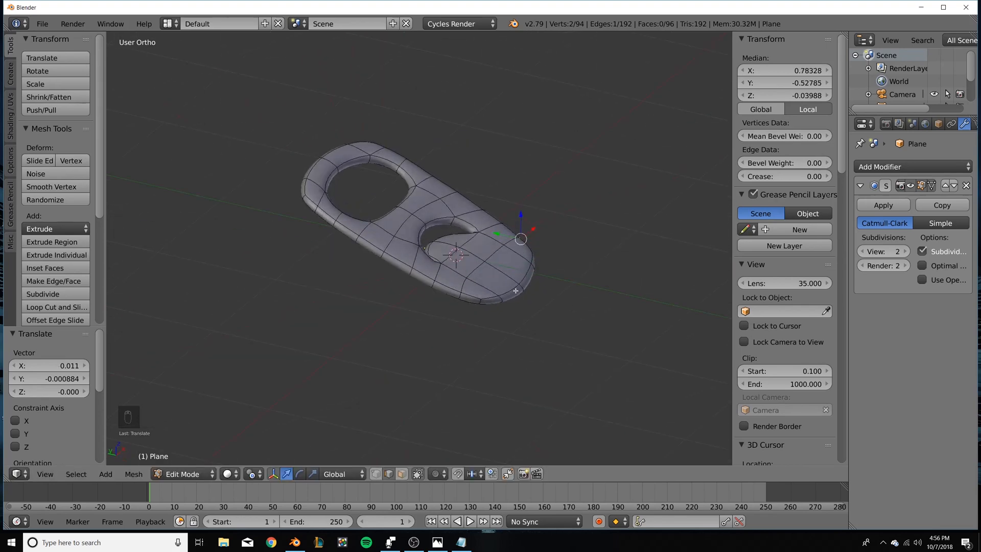
key("Tab")
key("Tab")
Add one centred loop cut each around the tab's outer rim, the finger hole's rim and the tongue slot's rim.
key("ctrl+r")
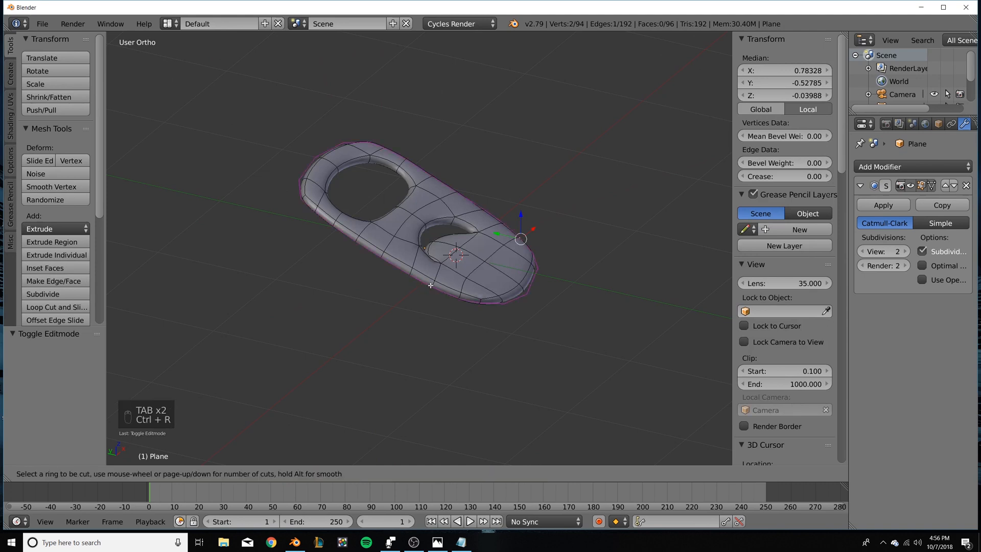
left_click(394, 243)
right_click(394, 243)
key("ctrl+r")
left_click(406, 185)
right_click(406, 185)
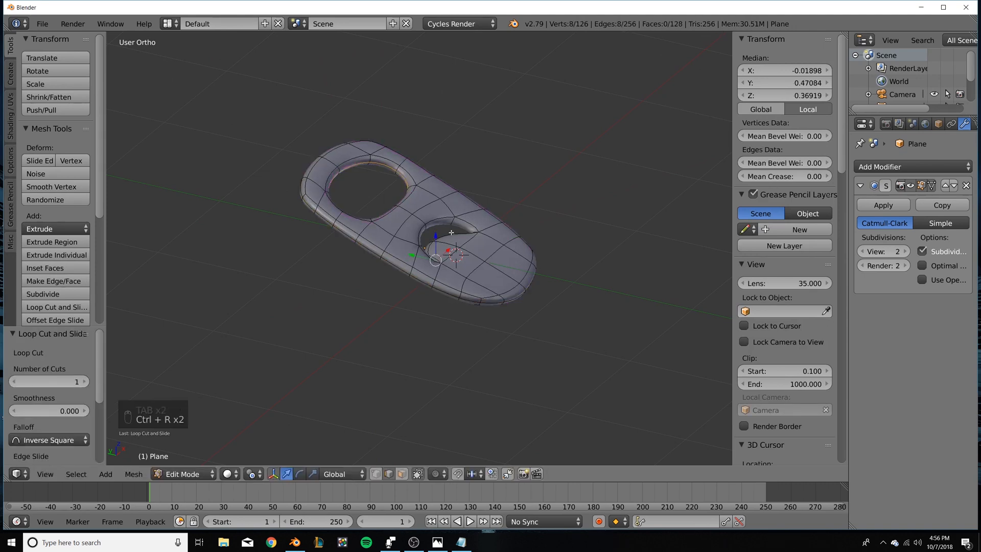
key("ctrl+r")
left_click(460, 226)
right_click(460, 226)
key("Tab")
middle_click_drag(556, 309, 488, 328)
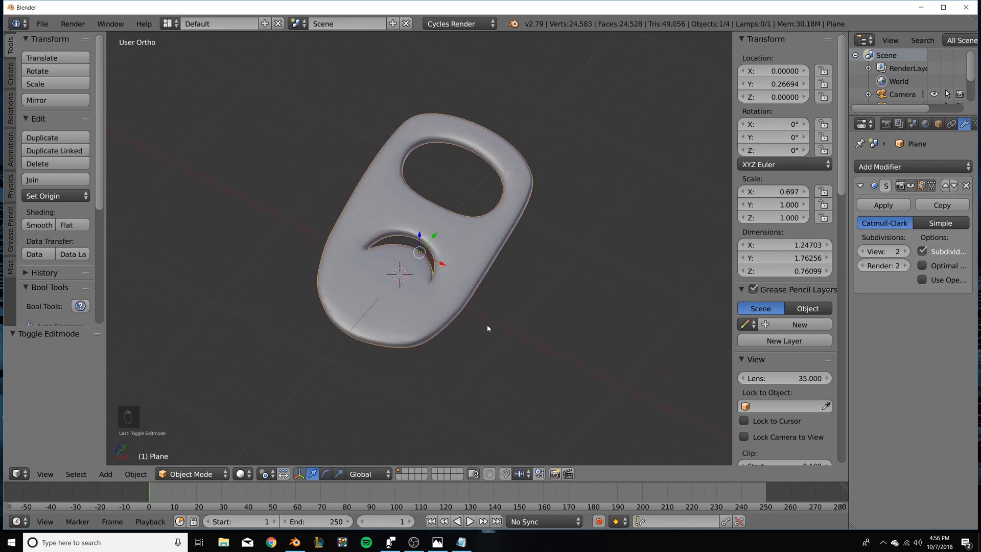
Unhide all hidden objects to bring the can back around the tab.
key("KP_7")
scroll(488, 328, "down", 4)
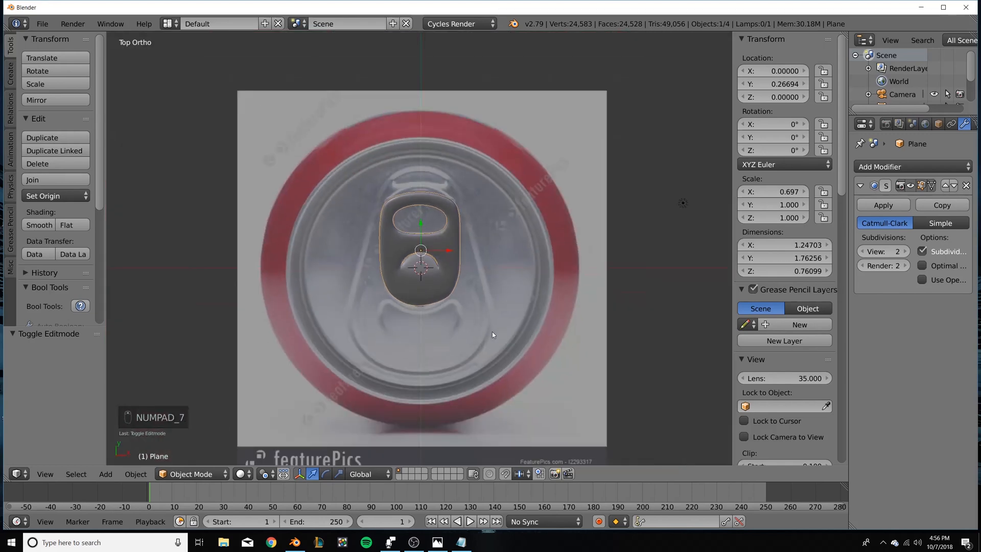
key("alt+h")
middle_click_drag(492, 334, 421, 208)
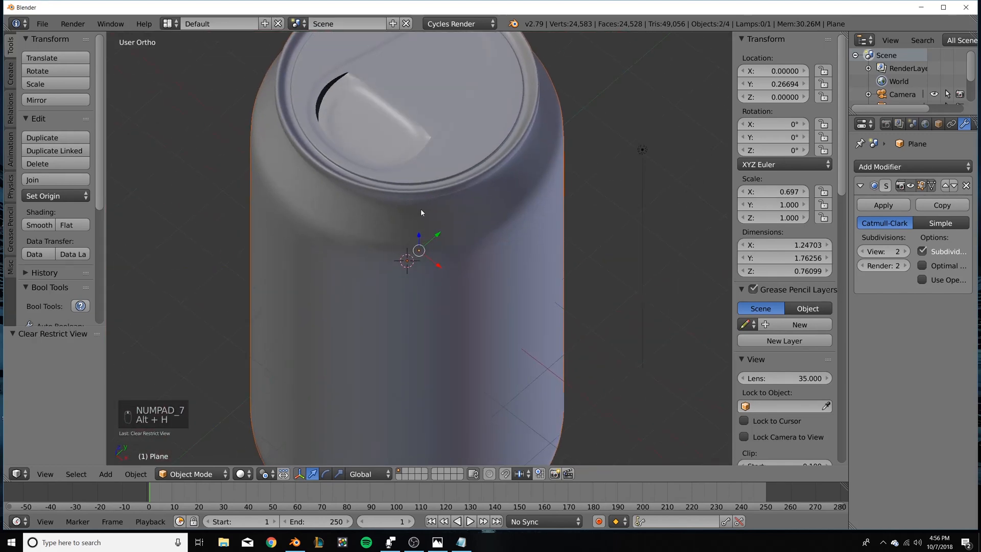
Select only the pull tab in wireframe and raise it 4.597 in Z to the top of the can.
key("ctrl+z")
key("z")
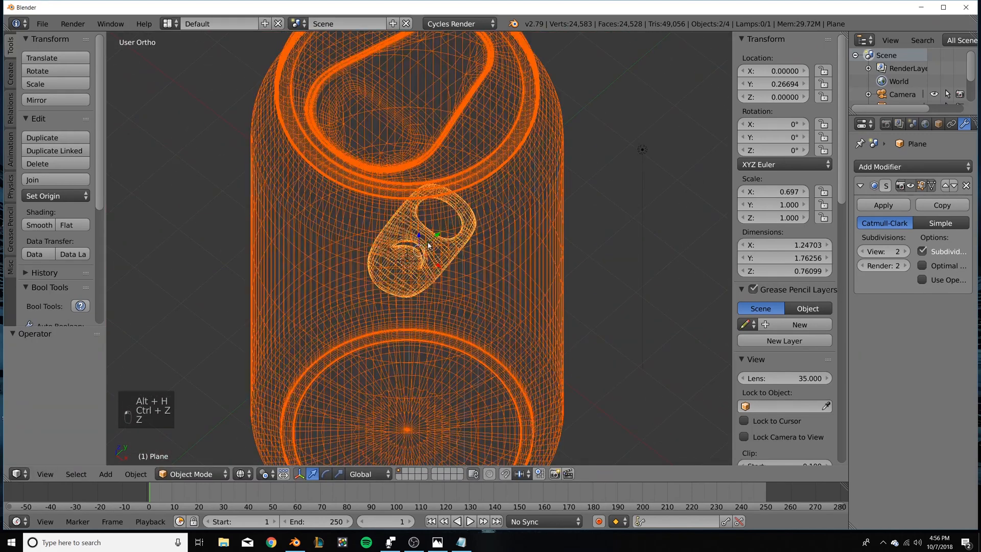
right_click(425, 242)
right_click(425, 242)
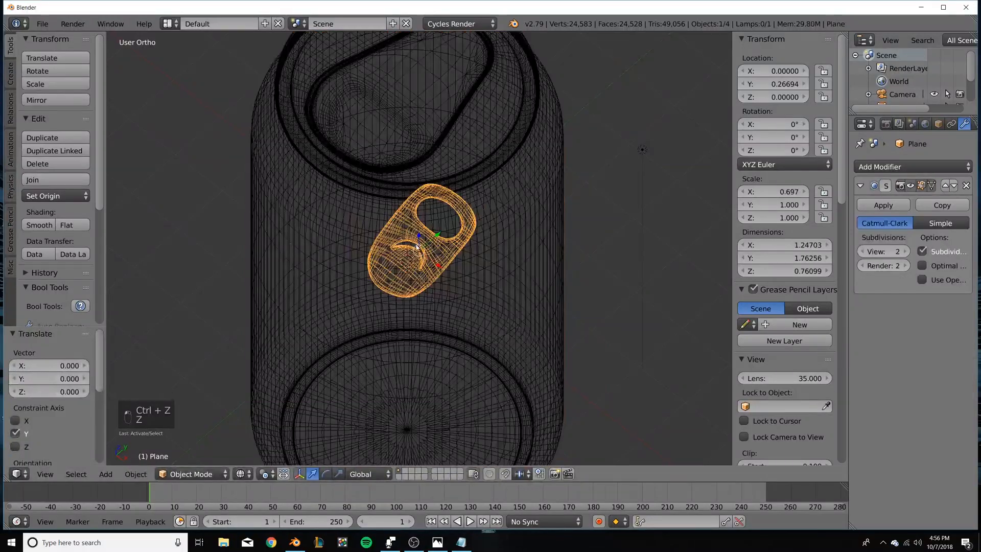
key("g")
key("z")
left_click(390, 61)
Raise the pull tab a further 0.06 in Z, judging its height in the right orthographic view.
key("KP_3")
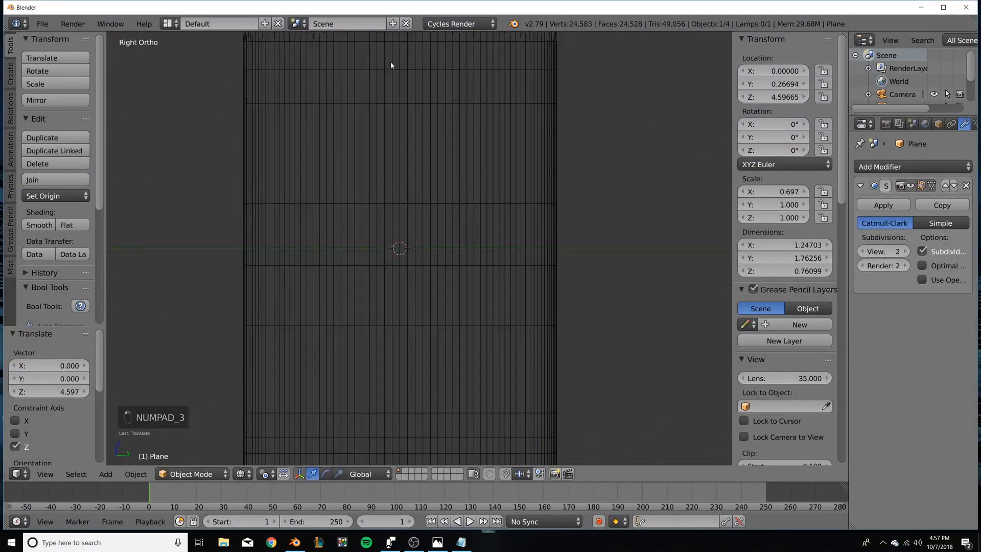
key("g")
key("z")
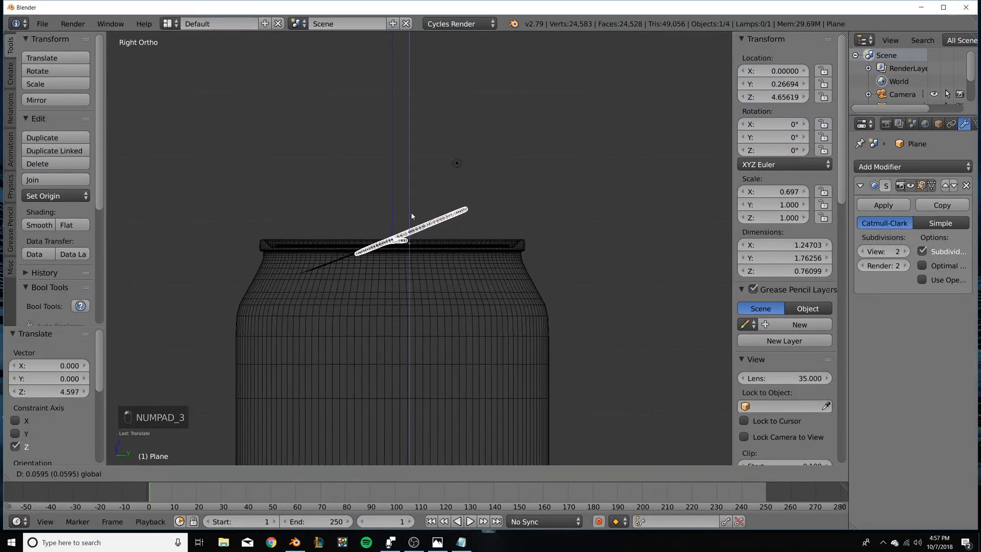
left_click(412, 216)
Lower the pull tab onto the lid to a Z location of 4.61226 and shift it -0.218 in Y.
key("z")
scroll(410, 247, "up", 5)
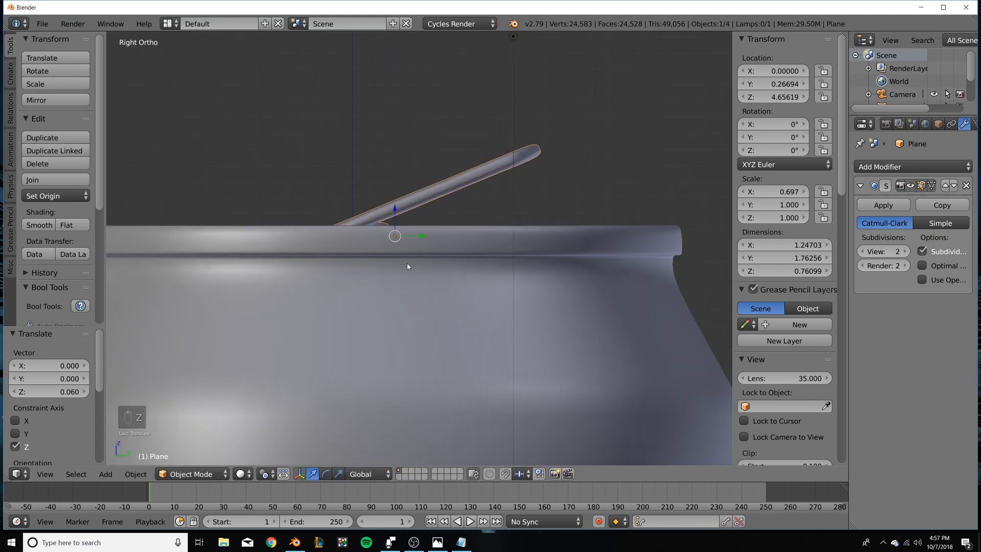
middle_click_drag(407, 265, 397, 247)
left_click_drag(394, 209, 396, 216)
mouse_move(396, 217)
middle_mouse_down()
mouse_move(401, 228)
mouse_move(388, 219)
middle_mouse_up()
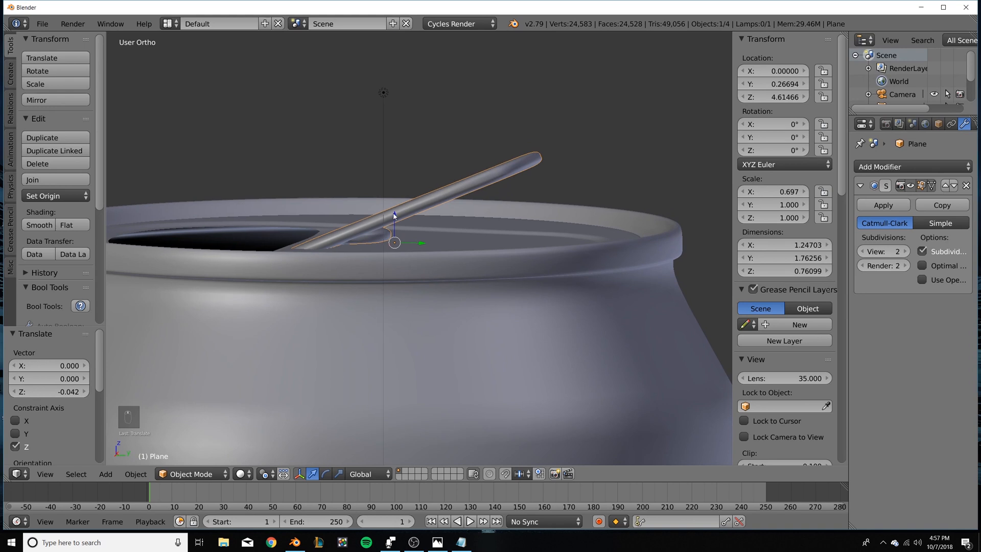
left_click_drag(393, 213, 394, 214)
middle_click_drag(395, 214, 421, 243)
left_click_drag(419, 243, 383, 241)
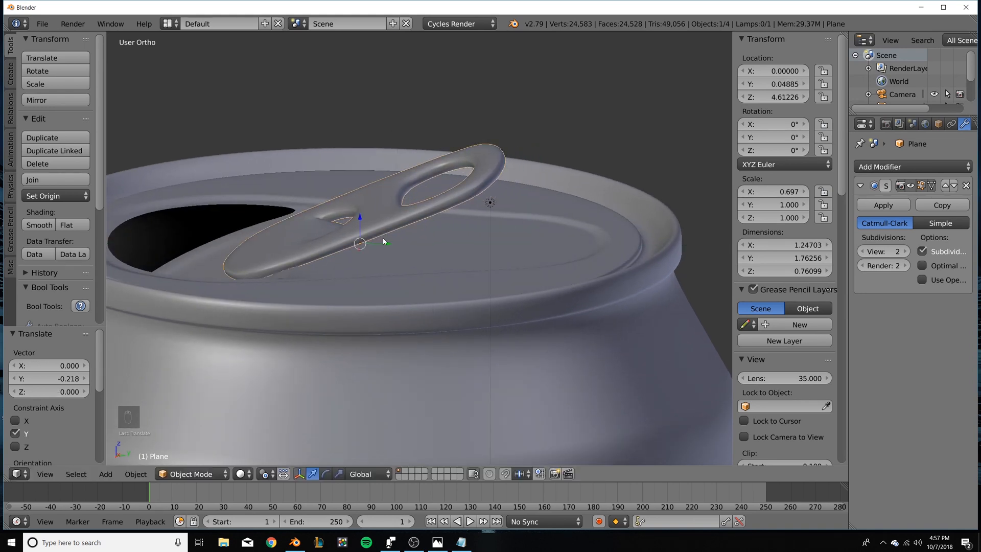
middle_click_drag(383, 241, 452, 323)
key("KP_7")
key("Tab")
key("Tab")
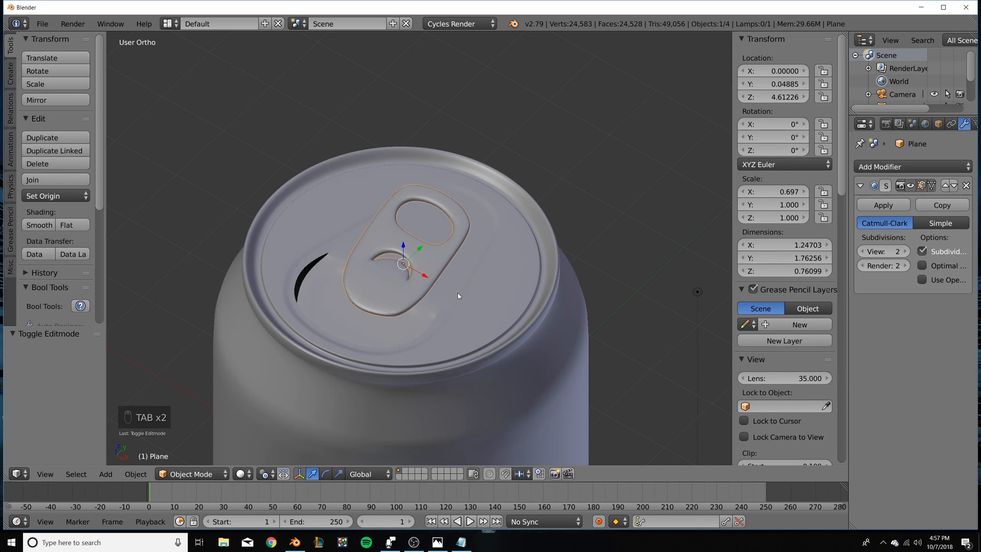
Add a mesh cylinder and raise it 4.381 in Z to the can's lid.
middle_click_drag(429, 288, 439, 296)
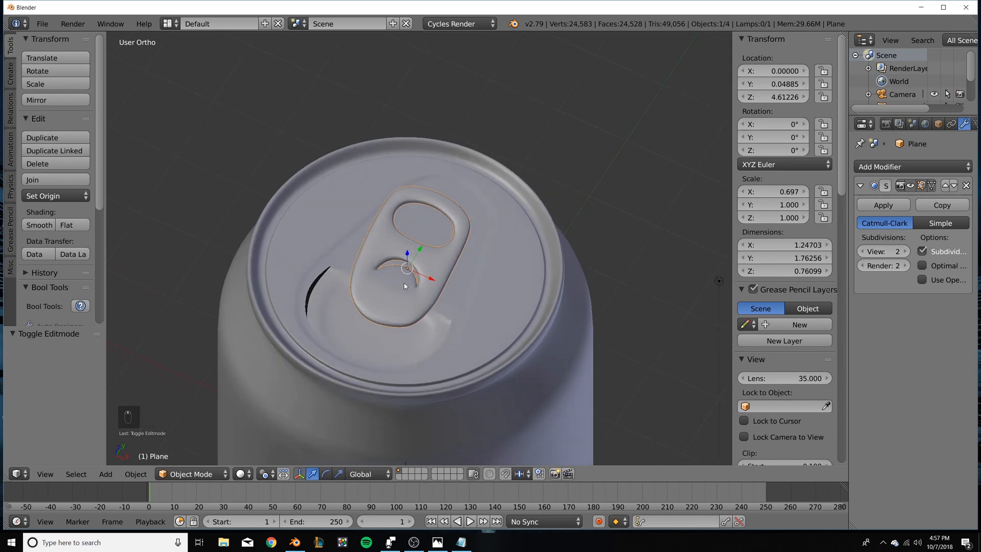
key("shift+a")
mouse_move(407, 282)
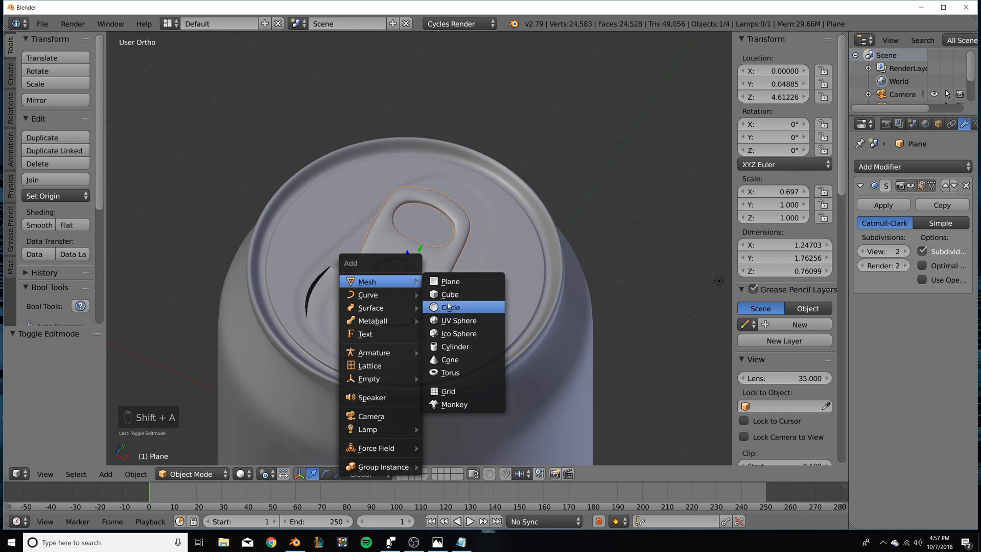
left_click(444, 345)
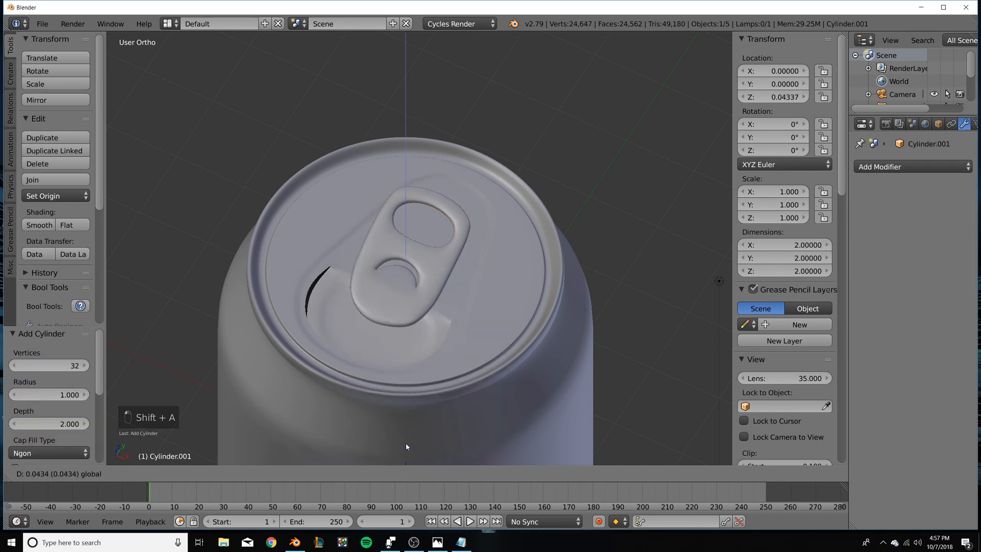
left_click_drag(405, 452, 403, 263)
Scale the cylinder uniformly by 0.347.
key("s")
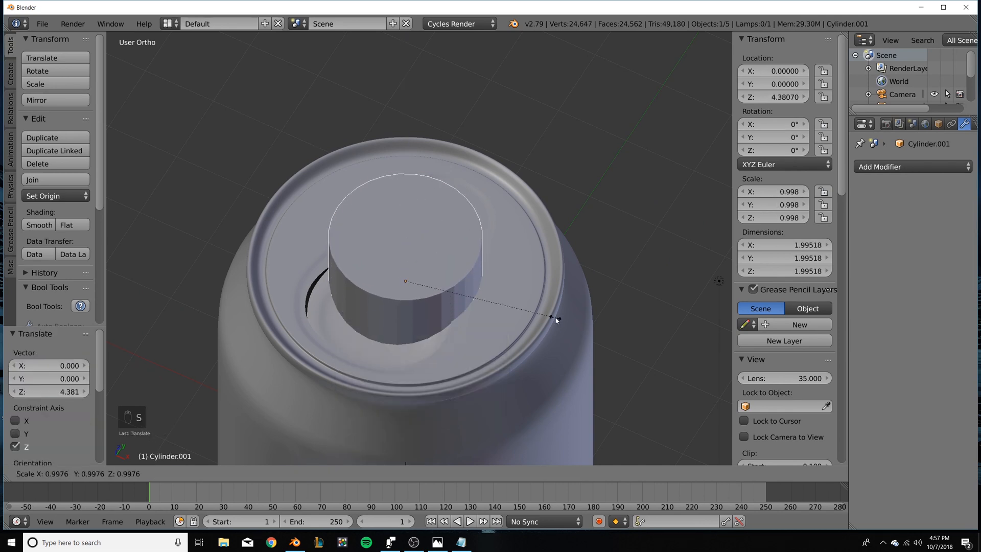
right_click(554, 320)
key("s")
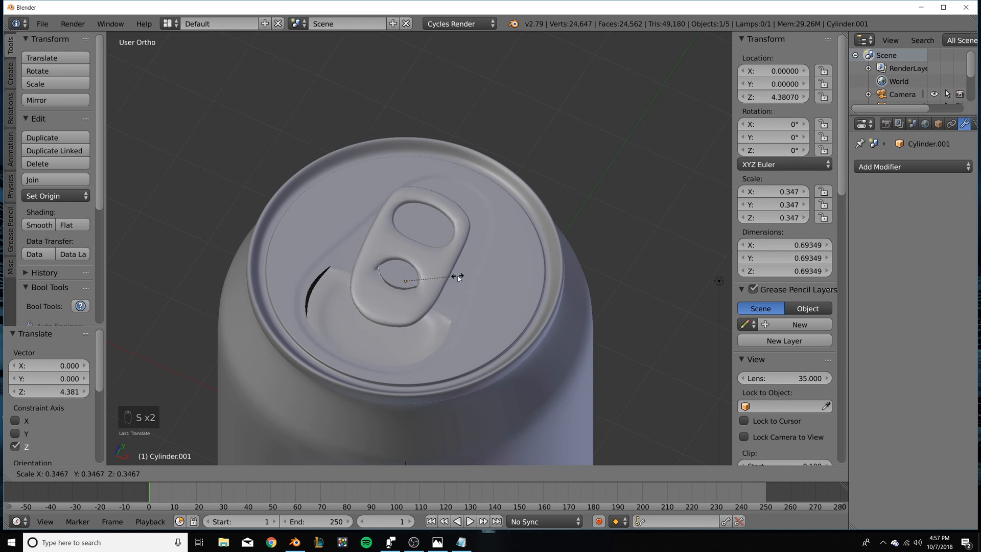
left_click(459, 283)
Move the cylinder -0.452 in Y in the wireframe right view.
key("KP_2")
key("KP_3")
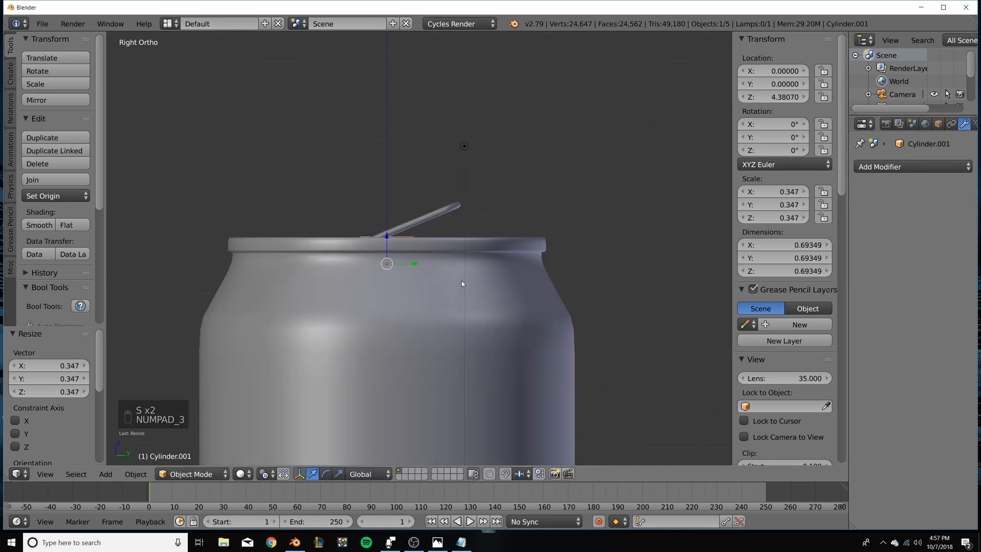
key("z")
key("g")
key("y")
left_click(379, 265)
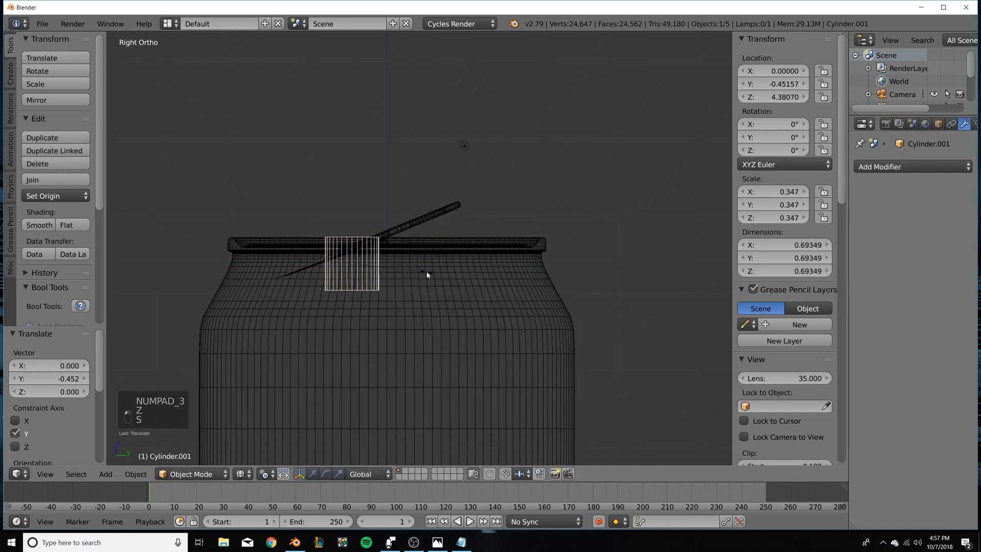
Scale the cylinder down further and raise it in Z beside the pull tab's tongue.
key("s")
left_click(386, 265)
left_click_drag(353, 236, 354, 220)
middle_click_drag(372, 220, 398, 275)
key("s")
right_click(400, 264)
Position the cylinder at Y -0.24253 and Z 4.637 by the tongue slot and scale it by 0.614.
key("z")
mouse_move(380, 252)
left_mouse_down()
mouse_move(397, 250)
mouse_move(375, 234)
left_mouse_up()
key("s")
left_click(373, 241)
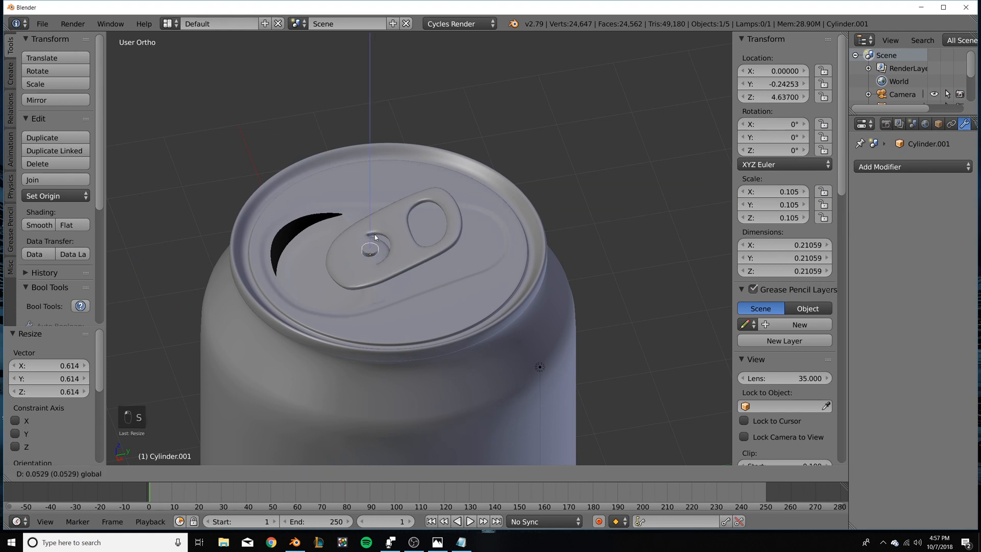
Flatten the cylinder by 0.730 in Z and raise it 0.053 so it protrudes above the tab.
left_click(374, 236)
key("s")
key("z")
left_click(470, 280)
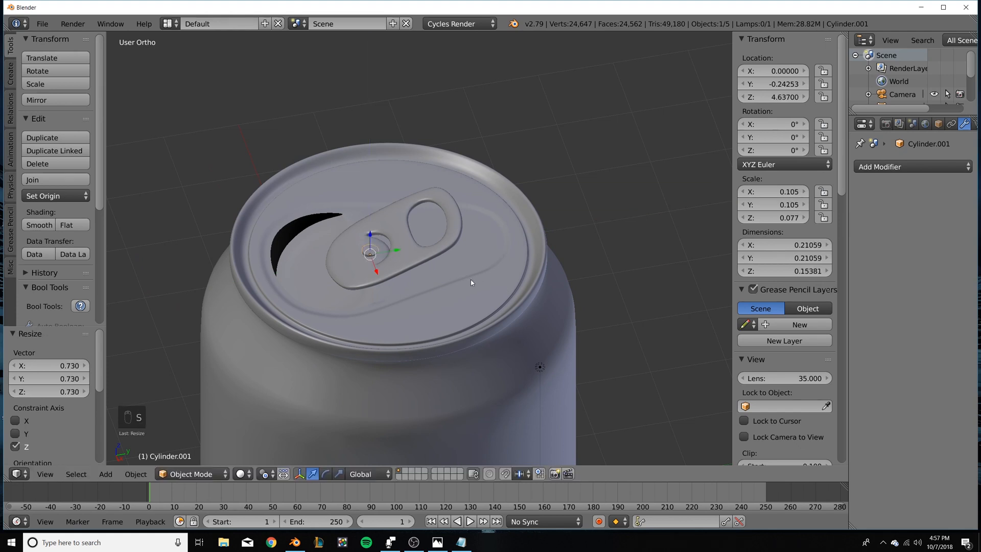
scroll(367, 236, "up", 5)
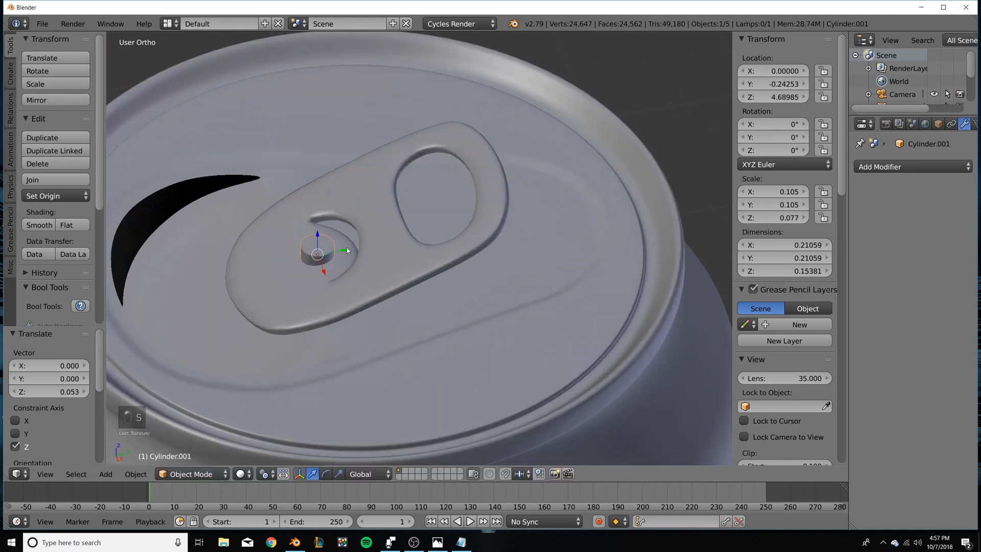
Select both the top and bottom edge loops of the cylinder in Edit Mode.
key("Tab")
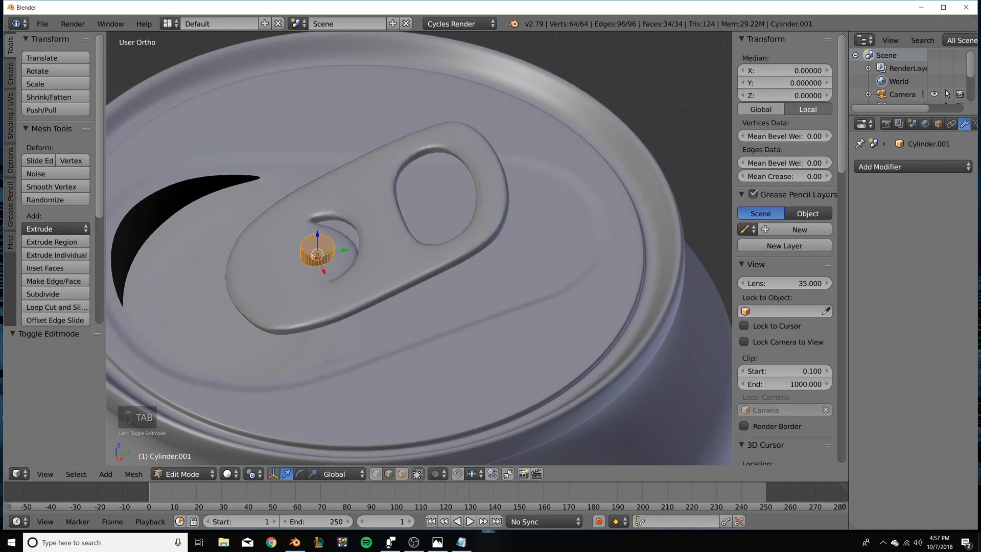
right_click(308, 254, "alt")
scroll(336, 358, "up", 3)
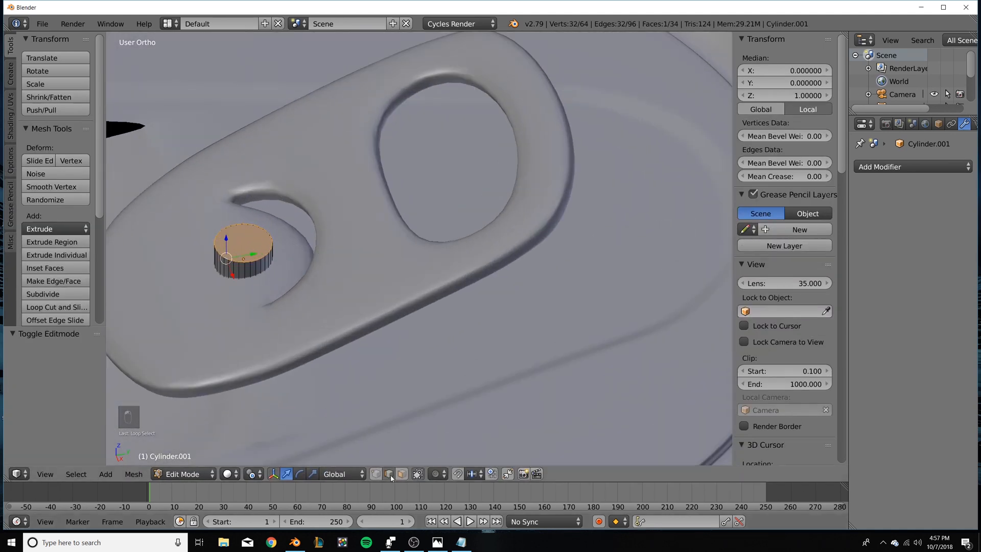
key("z")
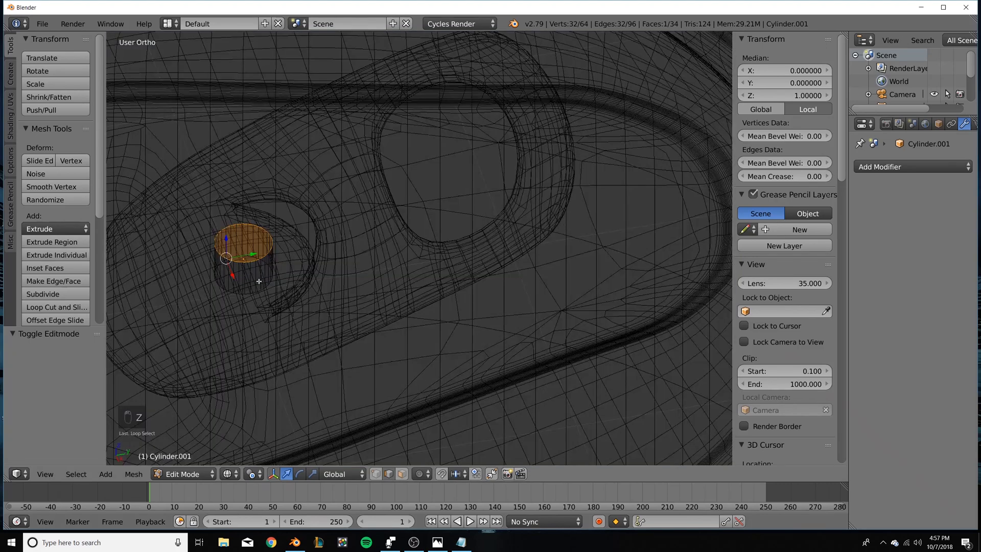
right_click(254, 293, "alt")
right_click(255, 262, "alt+shift")
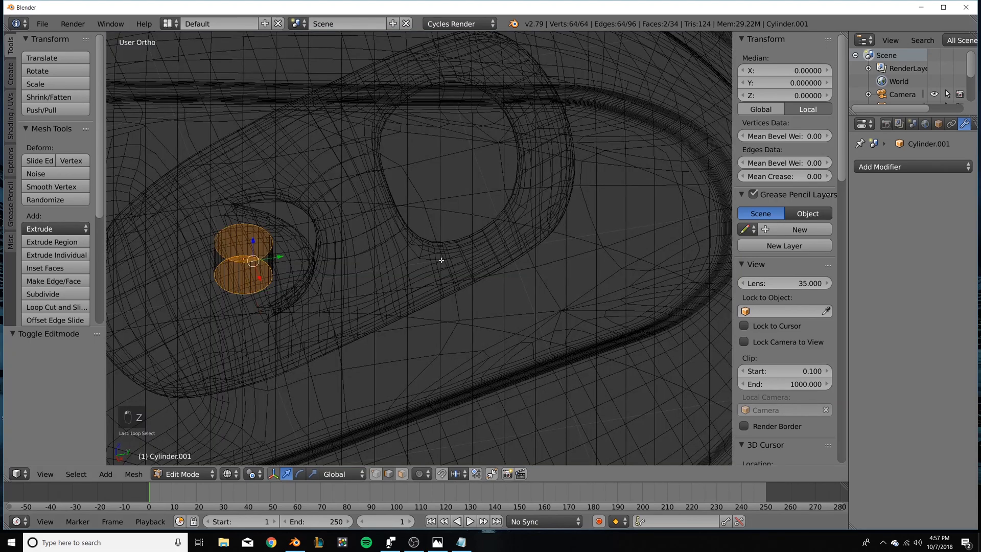
Add a Bevel modifier limited by weight and give the cylinder's rim edges a mean bevel weight of 1.00.
left_click(928, 169)
left_click(659, 209)
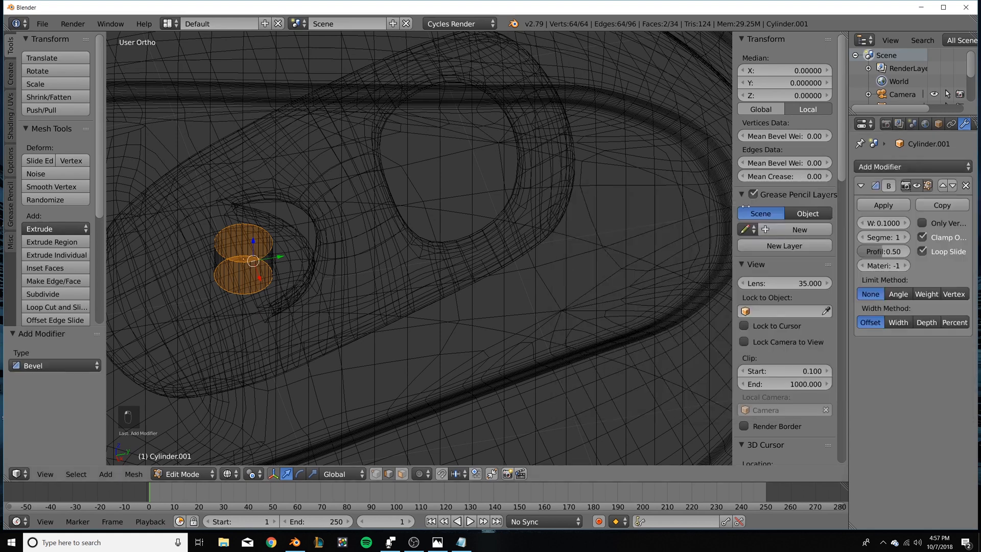
left_click(926, 291)
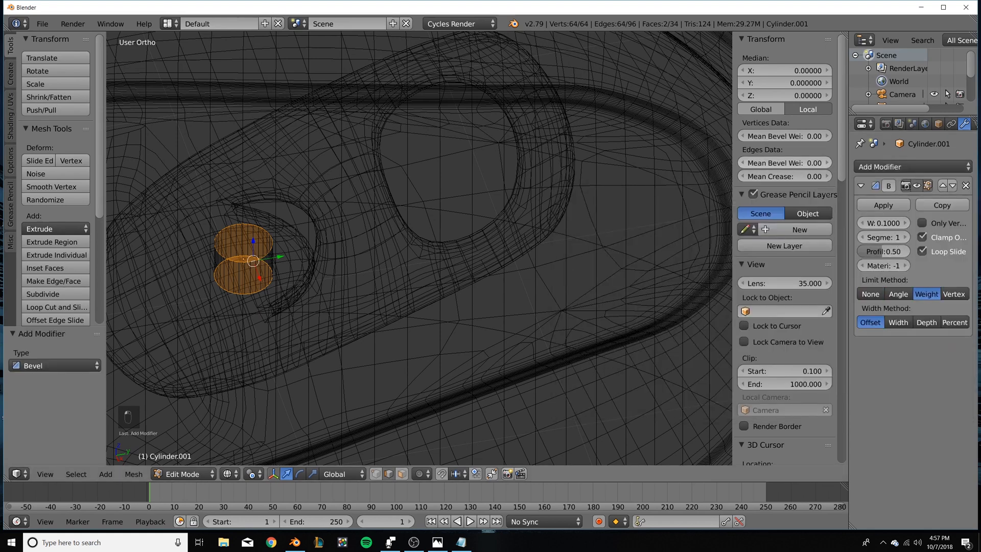
left_click_drag(787, 164, 833, 163)
Set the cylinder's bevel to 3 segments with a width of 0.01 and return to solid Object Mode.
left_click(906, 237)
left_click(906, 237)
left_click(878, 223)
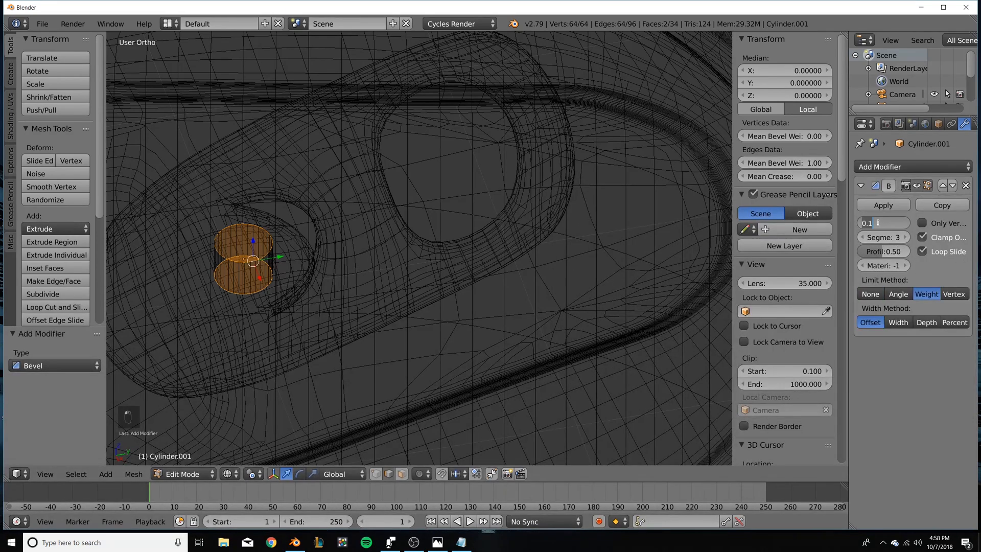
type(".01")
key("Return")
key("Tab")
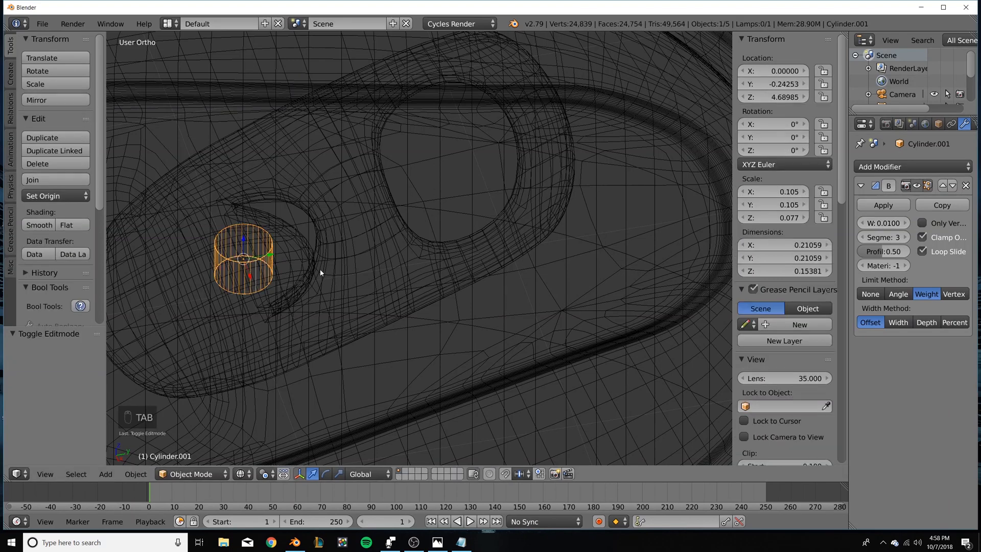
key("z")
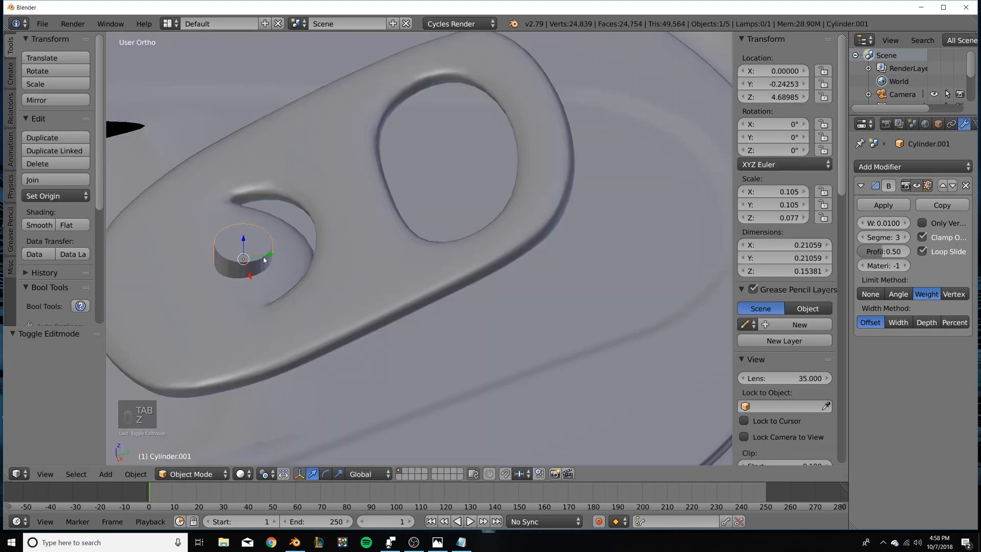
Add a level 2 Subdivision Surface modifier to the cylinder.
key("Tab")
key("Tab")
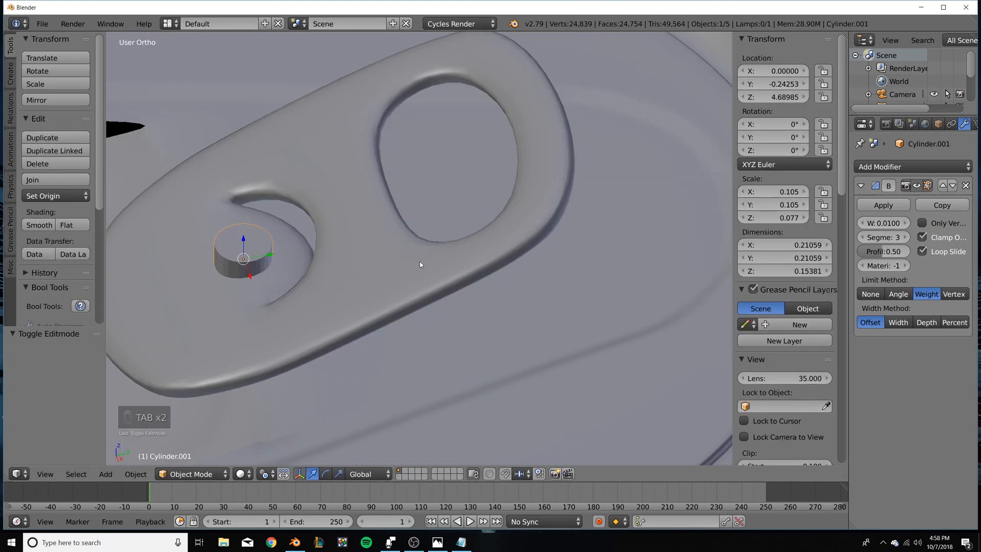
key("ctrl+2")
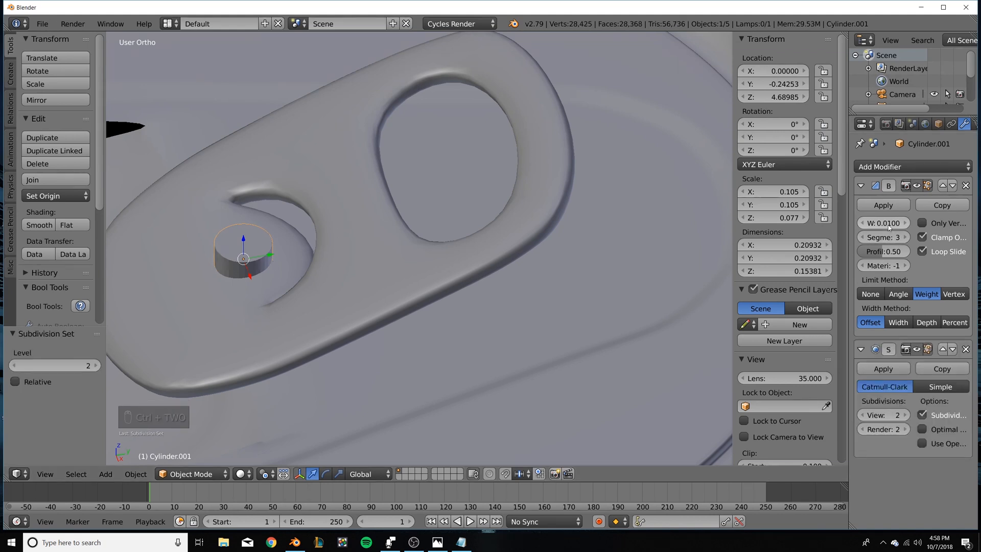
Try a bevel width of 0.005 on the cylinder and restore it to 0.01.
left_click_drag(884, 222, 869, 223)
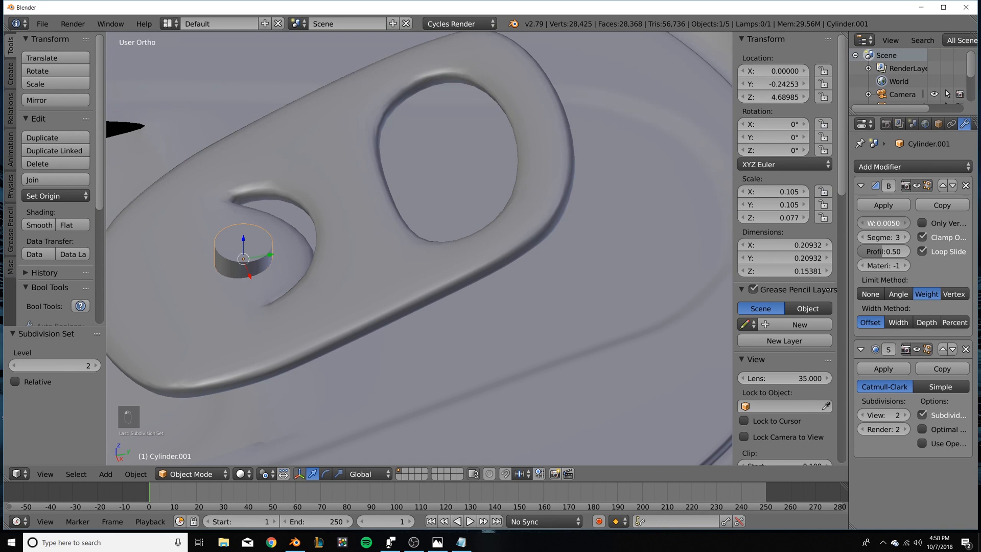
left_click(886, 223)
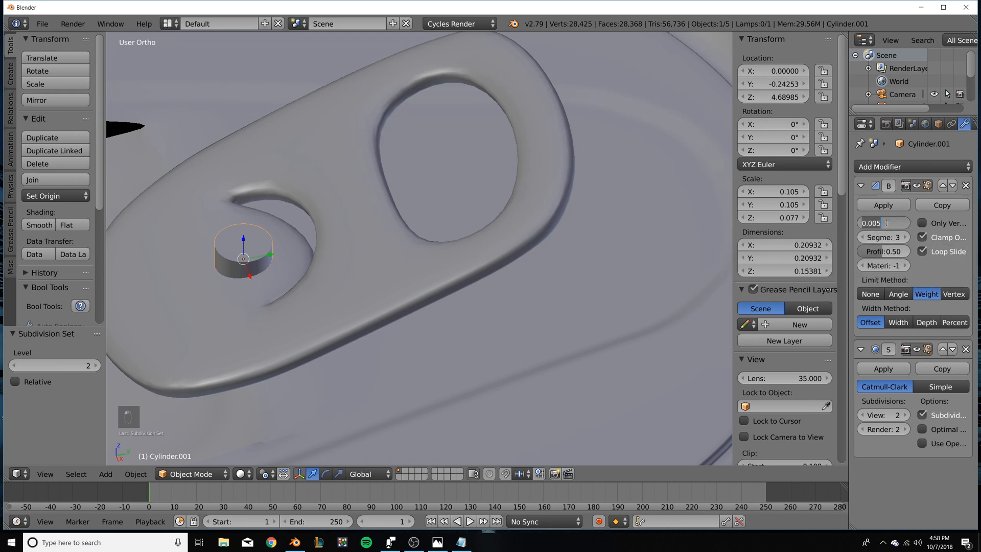
type("01")
key("Return")
Flatten the cylinder to a Z scale of 0.030 and position it on the tongue at Y -0.18385 and Z 4.69292.
middle_click_drag(372, 271, 333, 260)
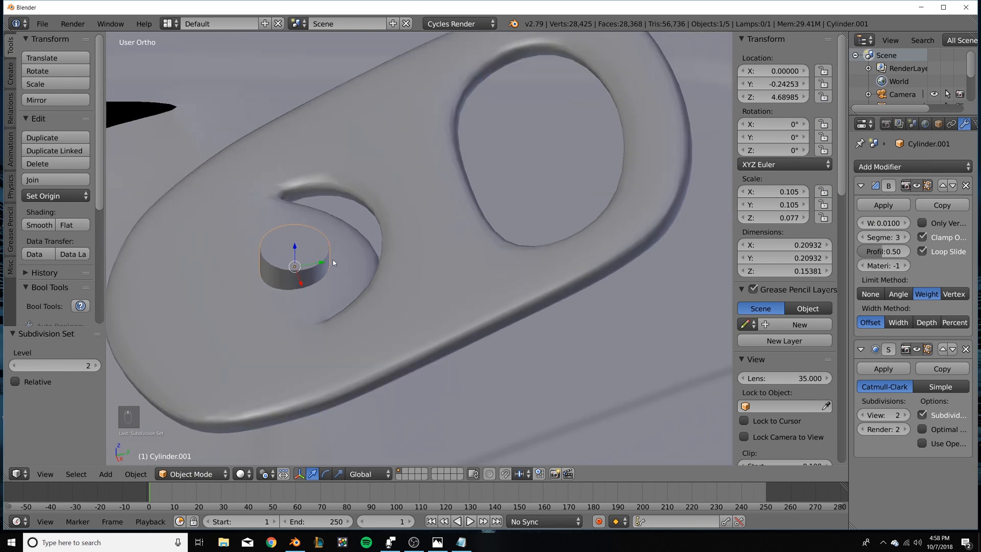
key("s")
key("z")
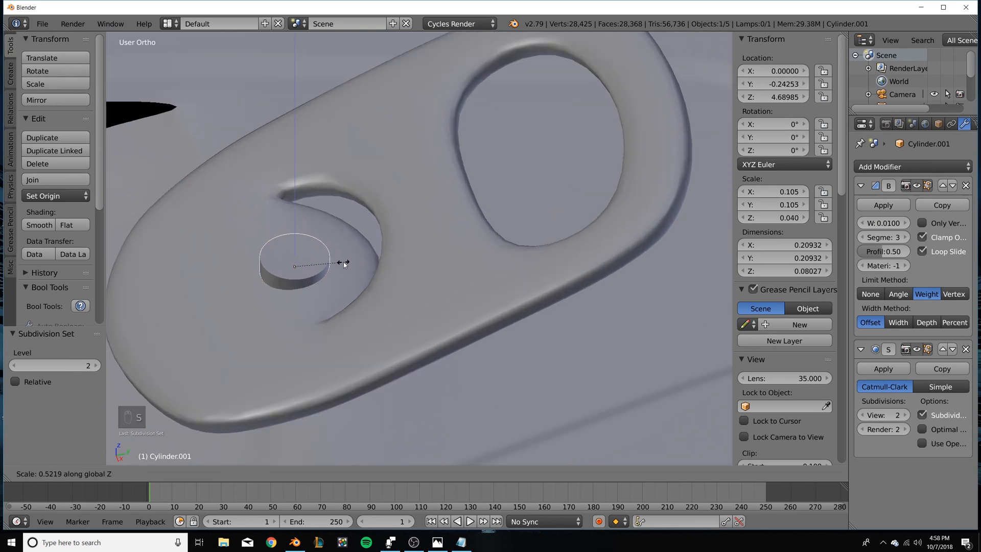
left_click(332, 259)
left_click_drag(297, 257, 343, 256)
Try joining the rivet cylinder to the pull tab and selecting the rivet's linked geometry in Edit Mode.
middle_click_drag(344, 256, 440, 299)
scroll(517, 266, "down", 7)
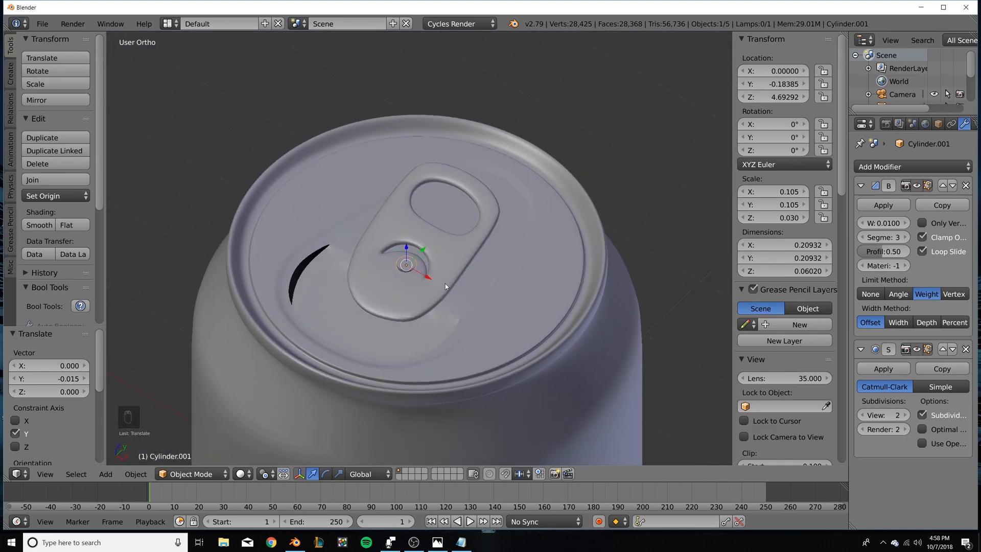
right_click(447, 266)
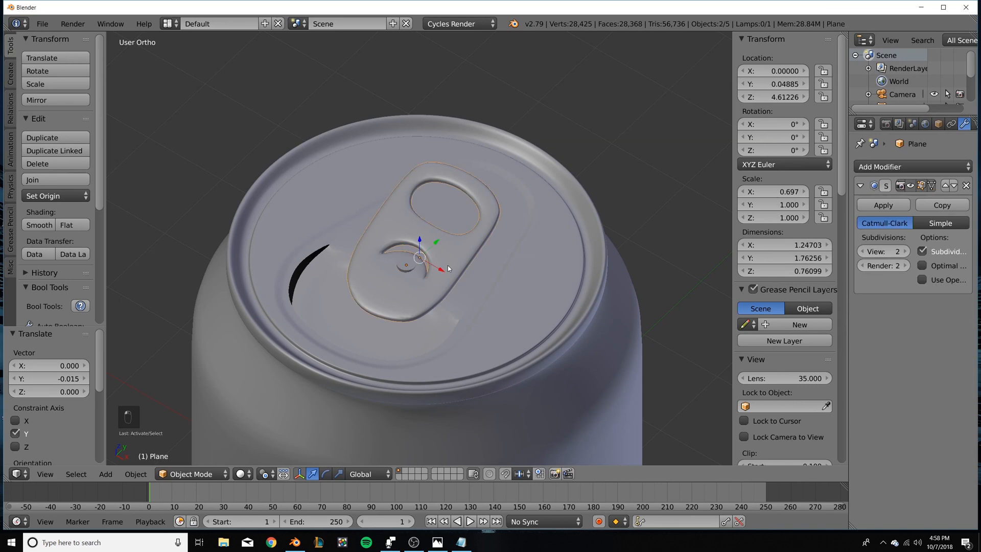
key("ctrl+j")
scroll(448, 265, "up", 3)
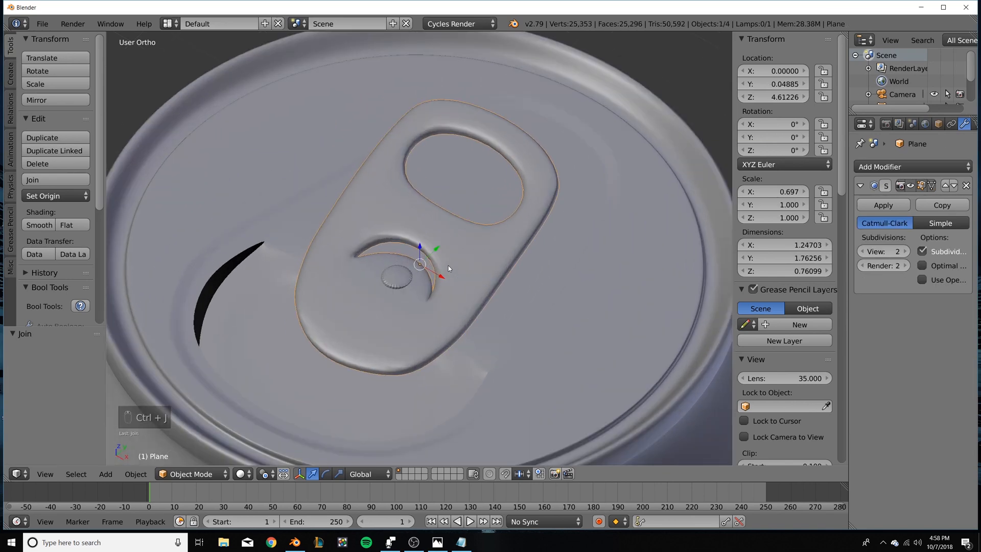
right_click(400, 283)
key("Tab")
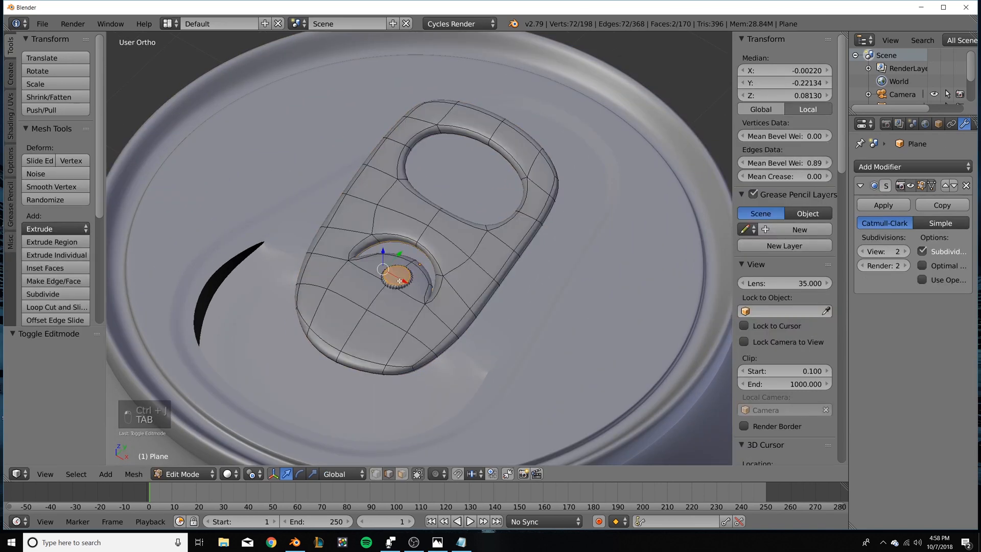
key("l")
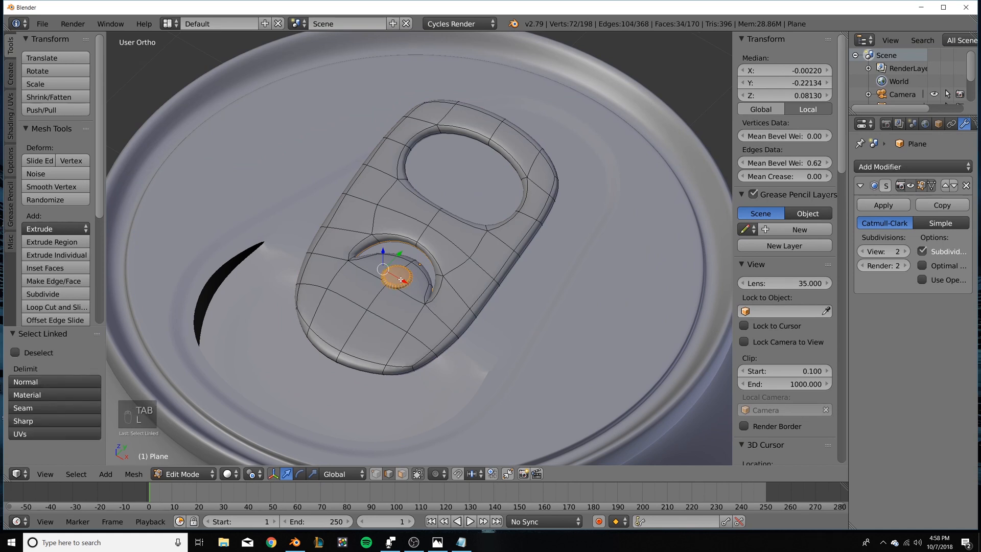
Undo the linked selection and the joining of the rivet cylinder with the pull tab.
key("ctrl+z")
key("ctrl+z")
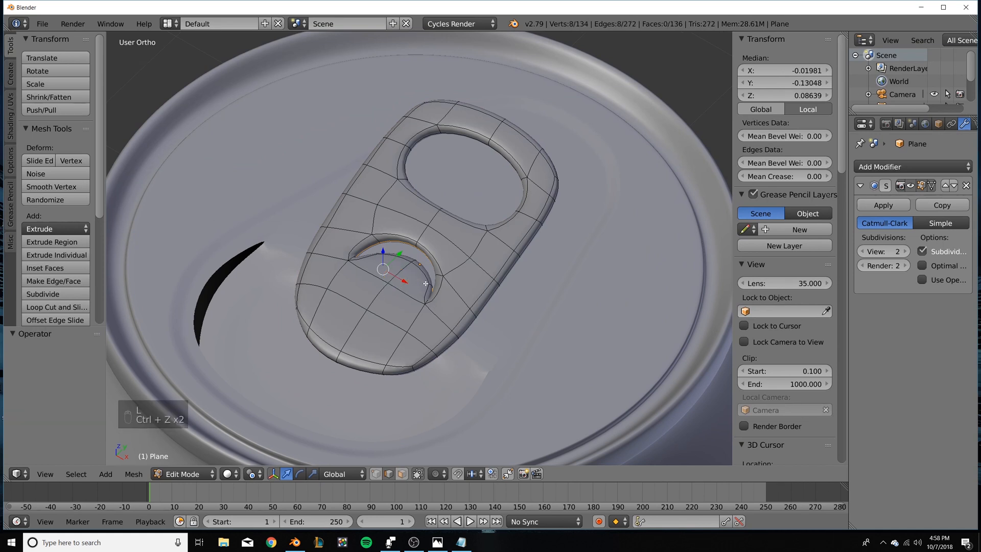
key("Tab")
key("ctrl+z")
key("ctrl+z")
key("ctrl+z")
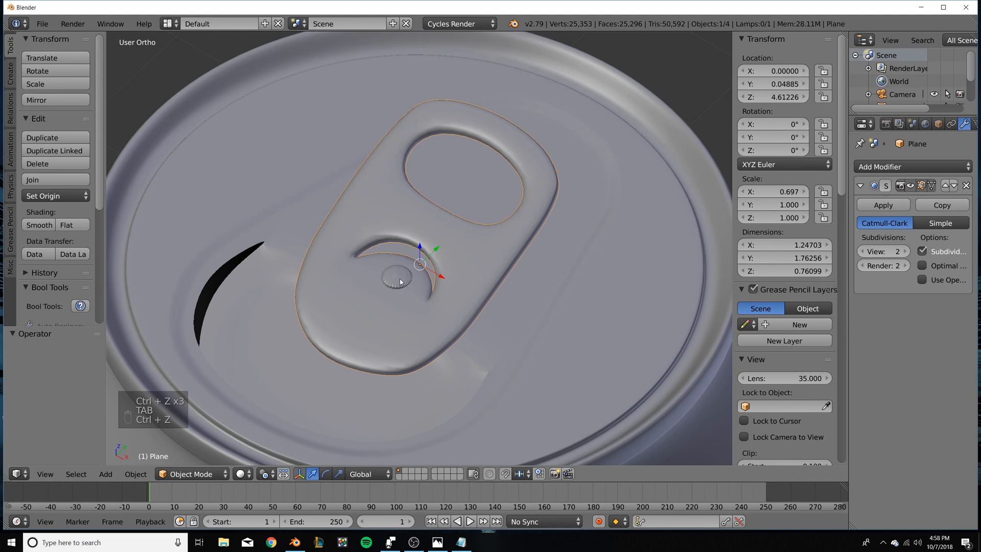
key("ctrl+z")
Remove the Bevel modifier from the rivet cylinder, keeping its Subdivision Surface modifier.
right_click(408, 283)
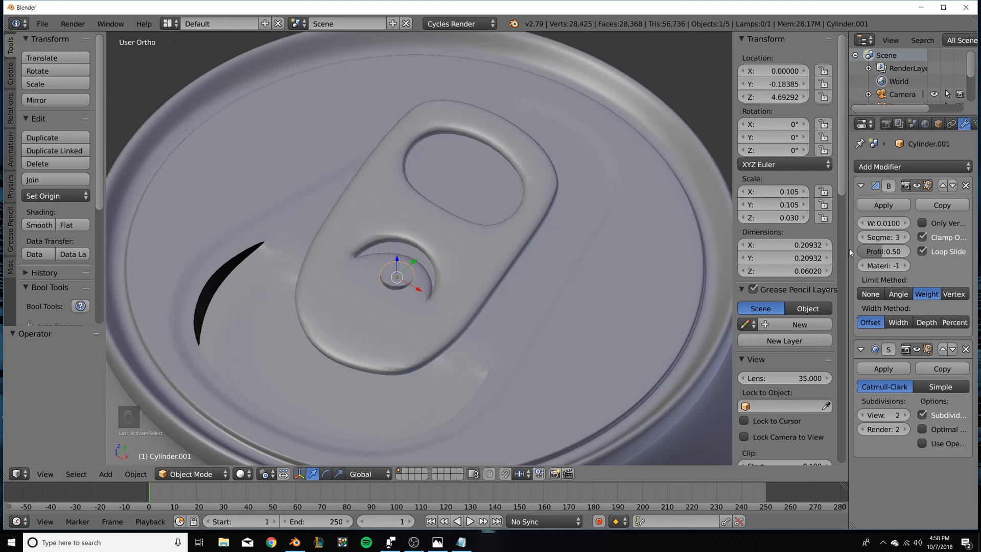
scroll(490, 260, "down", 3)
key("Tab")
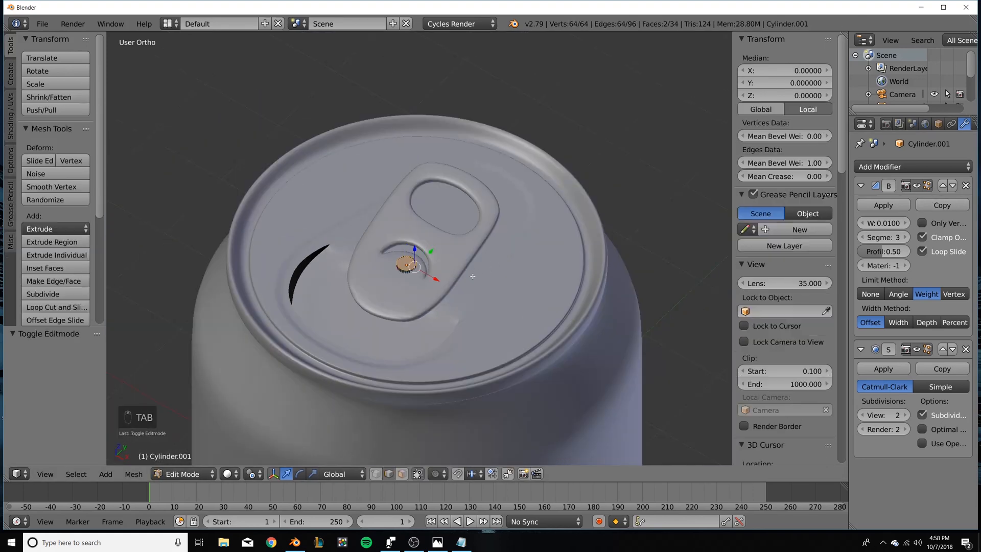
middle_click_drag(470, 276, 516, 267)
key("Tab")
left_click(965, 185)
Add two edge loops around the side of the rivet cylinder, one in its upper half and one below it.
scroll(493, 311, "up", 3)
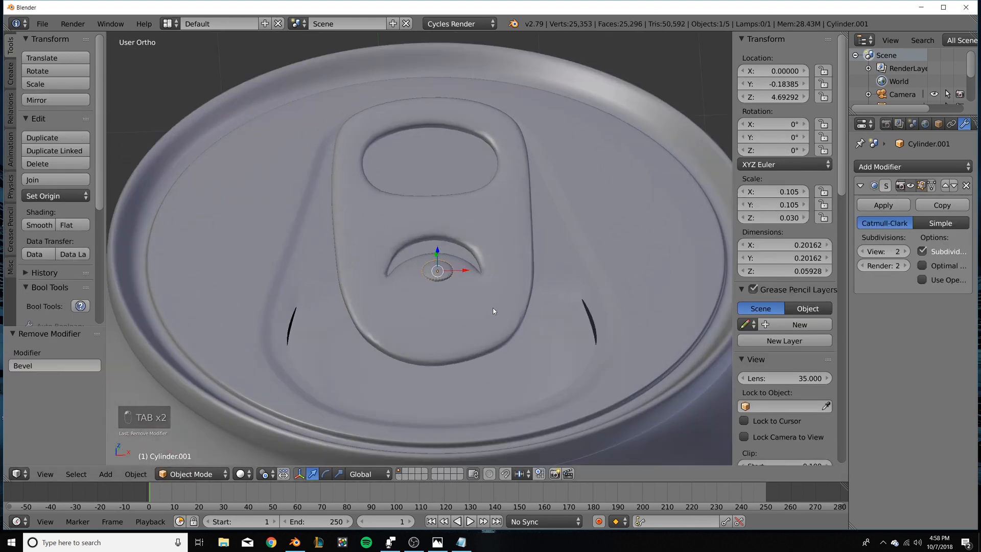
scroll(460, 292, "up", 1)
key("Tab")
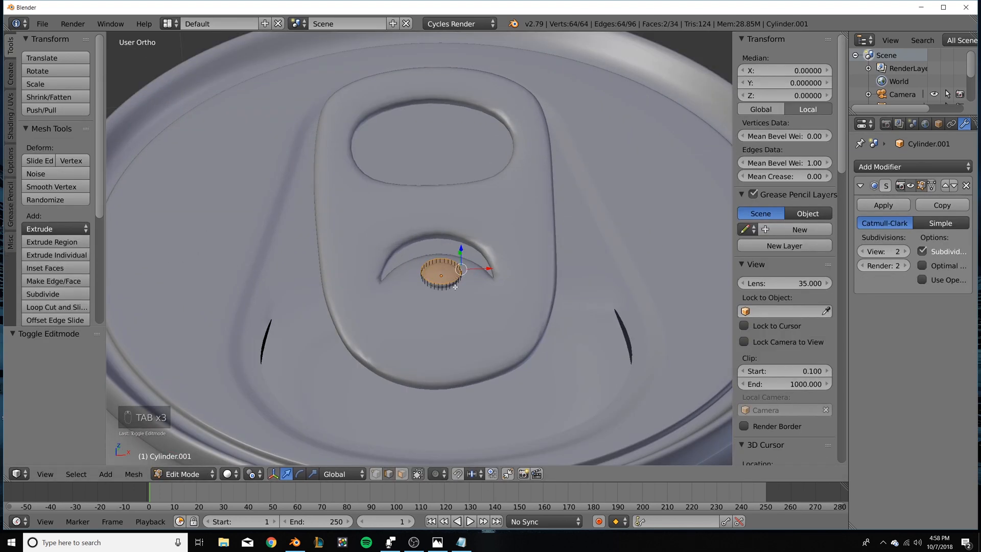
key("ctrl+r")
left_click(455, 285)
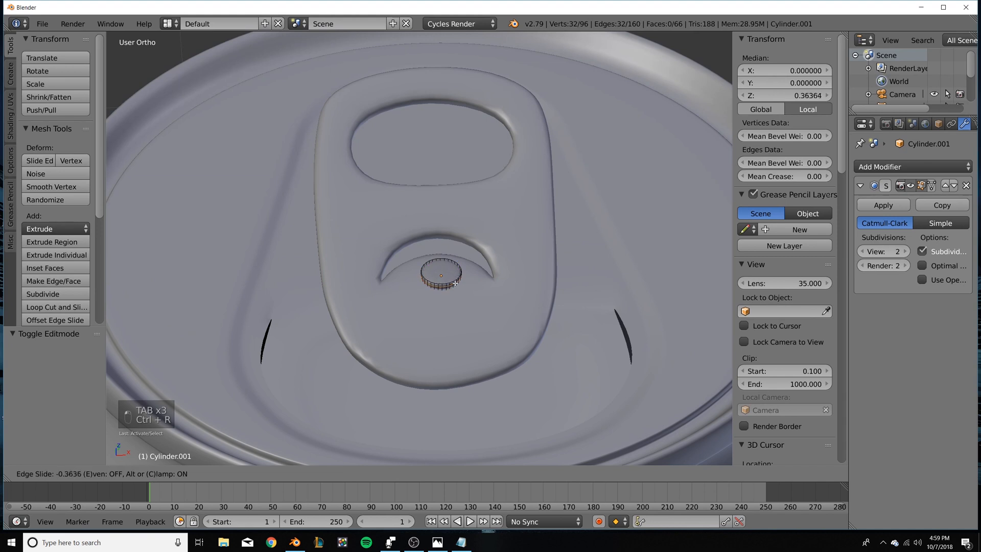
right_click(456, 283)
key("ctrl+r")
left_click(454, 285)
right_click(455, 286)
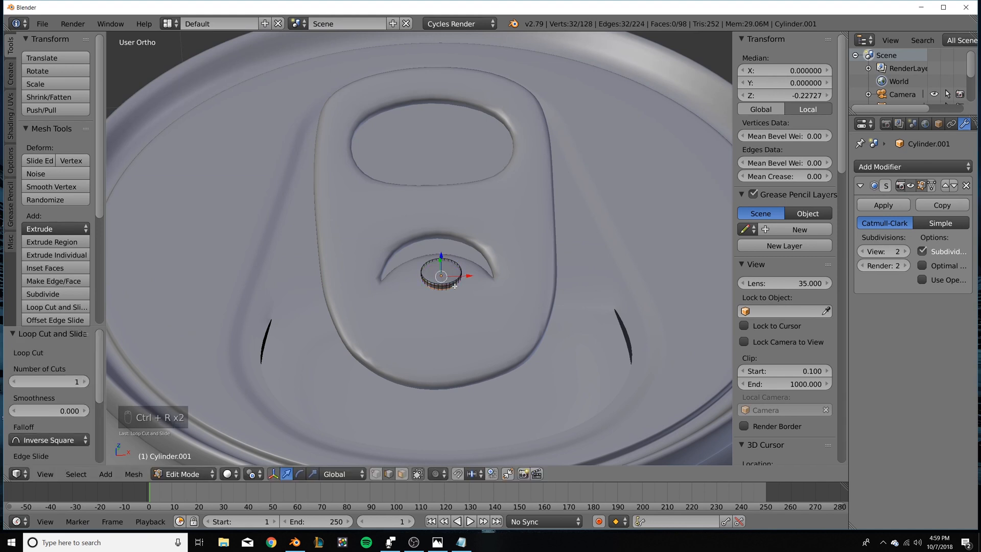
Extrude the rivet's top face in place, change the pivot point, and scale the new face inward.
right_click(449, 282, "alt")
key("e")
right_click(440, 277)
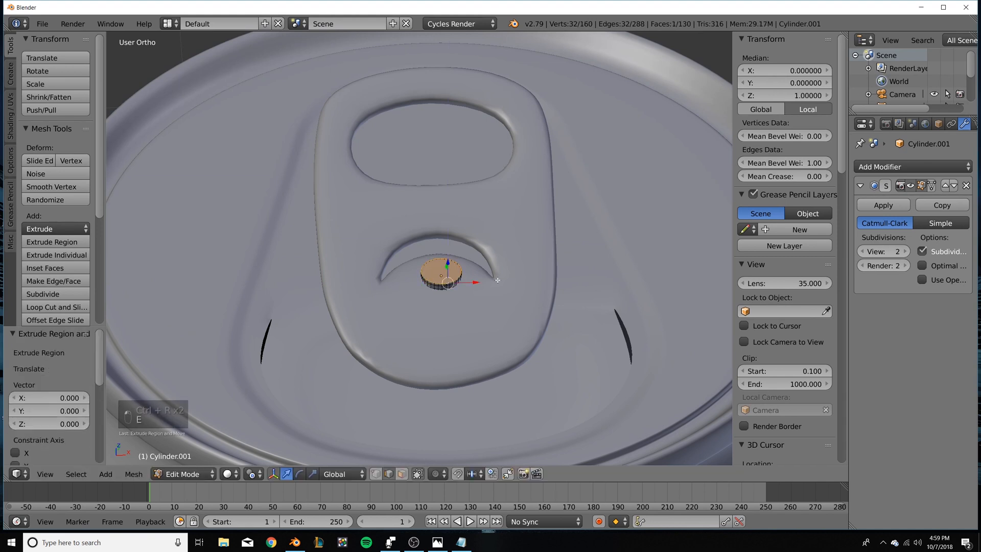
key("s")
left_click(449, 275)
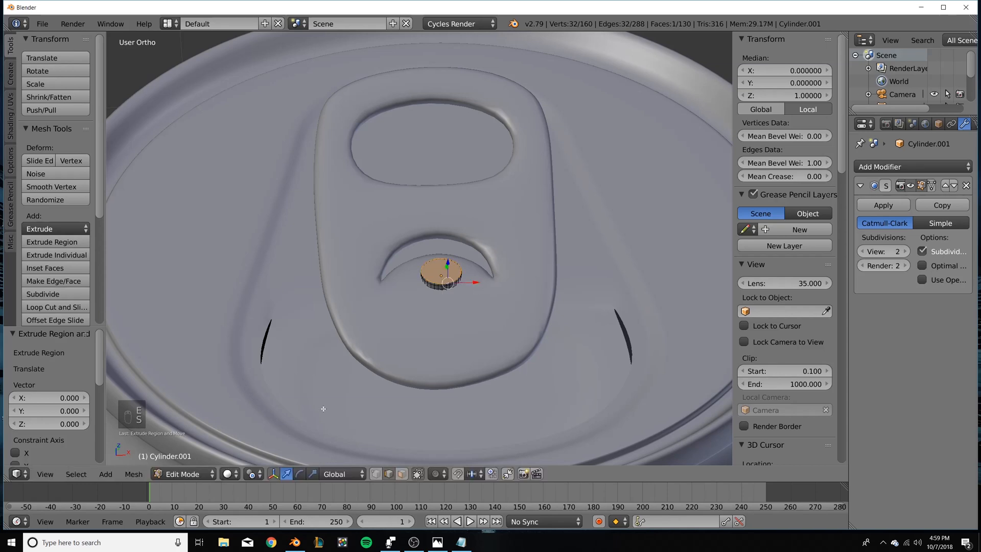
left_click(252, 474)
left_click(266, 414)
key("s")
left_click(546, 353)
key("Tab")
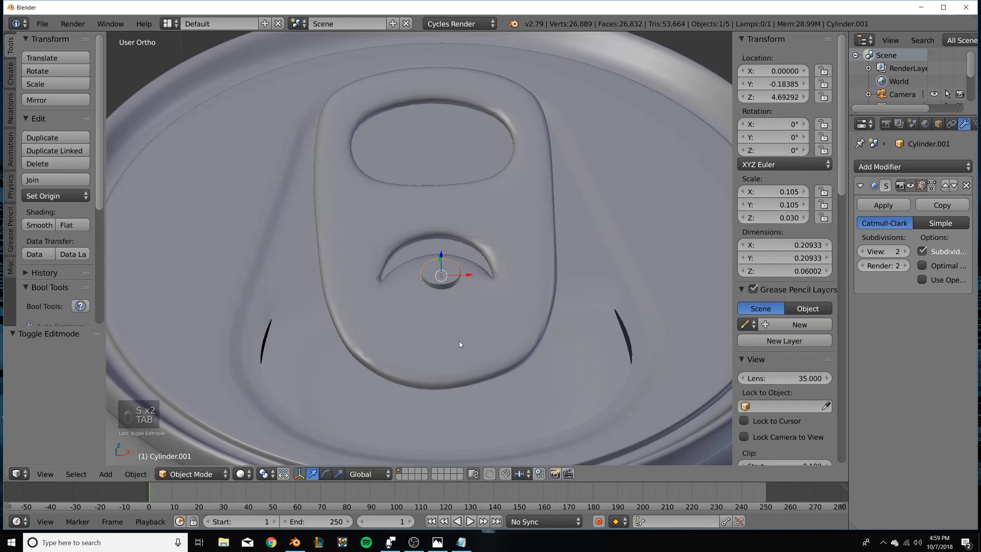
Raise the rivet's selected top face slightly along Z in Edit Mode, for an overall height of about 0.064.
middle_click_drag(460, 340, 488, 325)
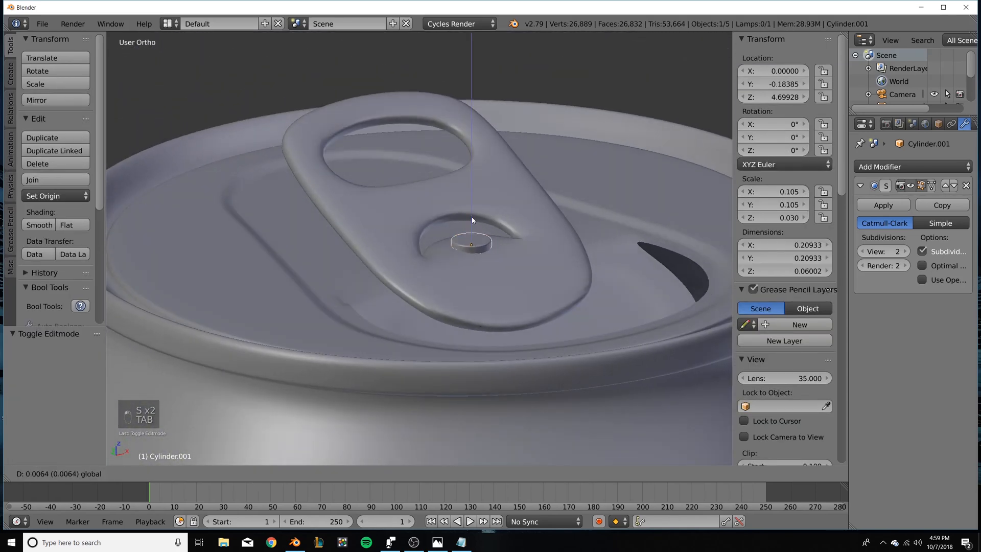
key("ctrl+z")
key("Tab")
left_click_drag(472, 216, 472, 214)
key("Tab")
middle_click_drag(526, 241, 472, 340)
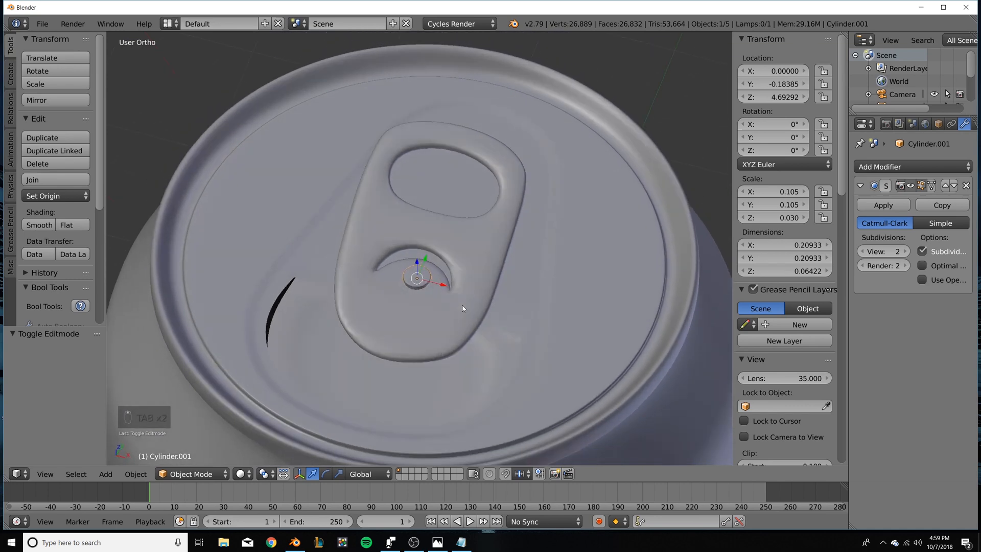
Set the pull tab's Subdivision Surface levels to 3 for both the viewport and render.
right_click(431, 326)
left_click(905, 252)
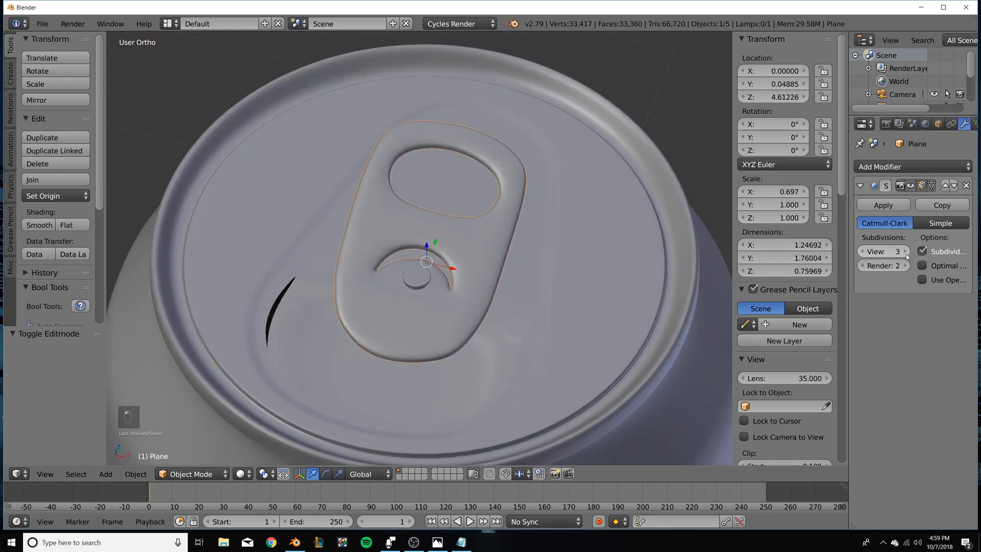
left_click(906, 266)
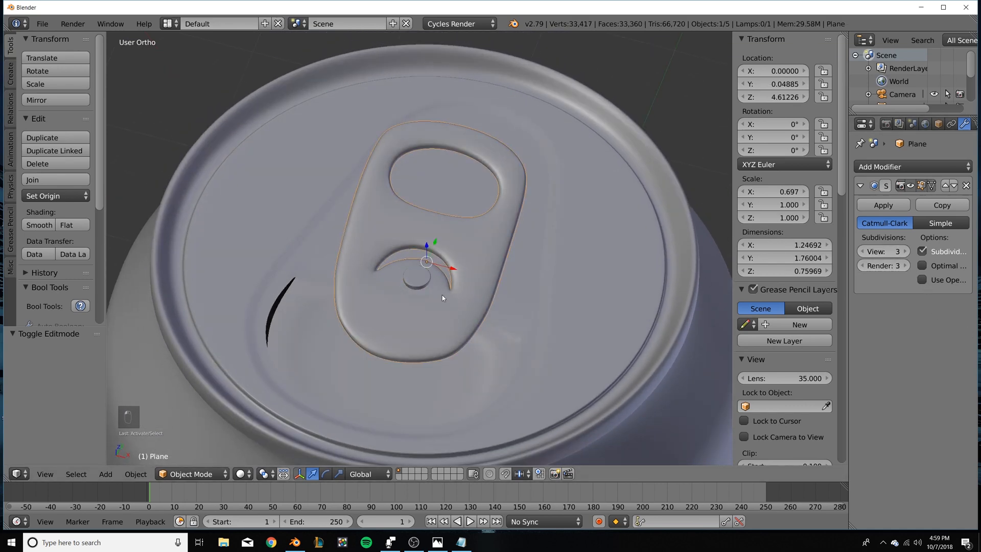
mouse_move(443, 295)
middle_mouse_down()
mouse_move(507, 296)
mouse_move(535, 268)
mouse_move(455, 293)
mouse_move(443, 316)
mouse_move(436, 306)
middle_mouse_up()
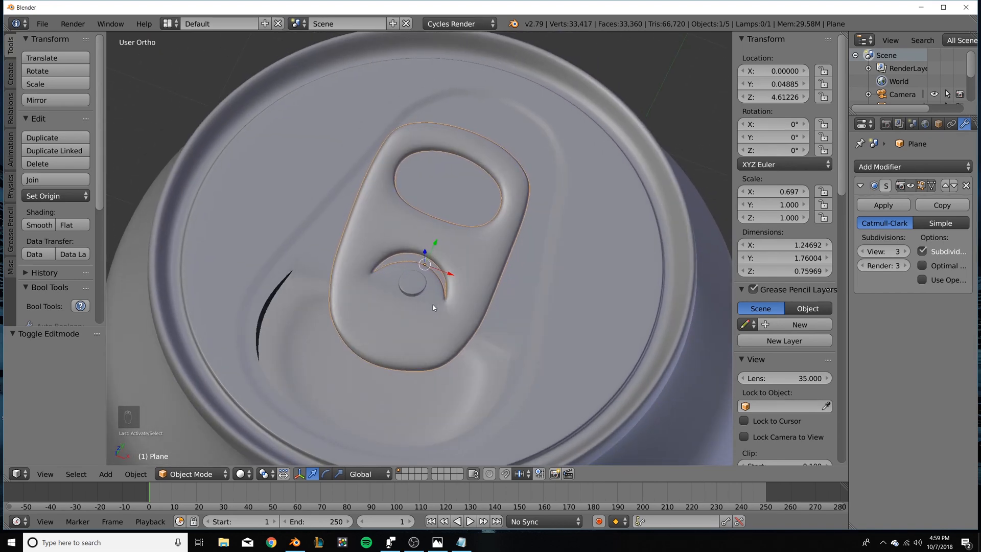
Try a viewport subdivision level of 3 on the can body and restore it to 2.
scroll(511, 312, "down", 3)
right_click(525, 315)
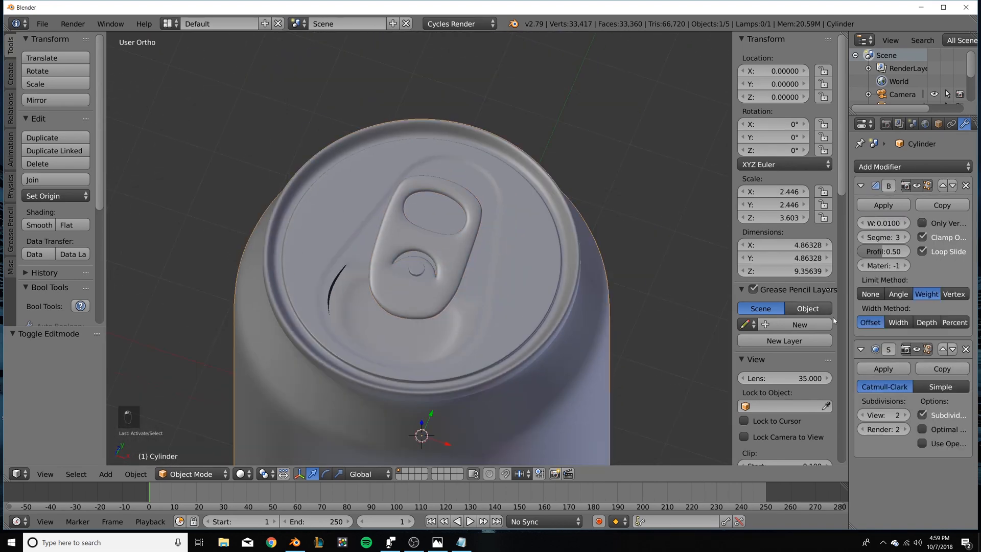
scroll(689, 245, "down", 1)
left_click(906, 415)
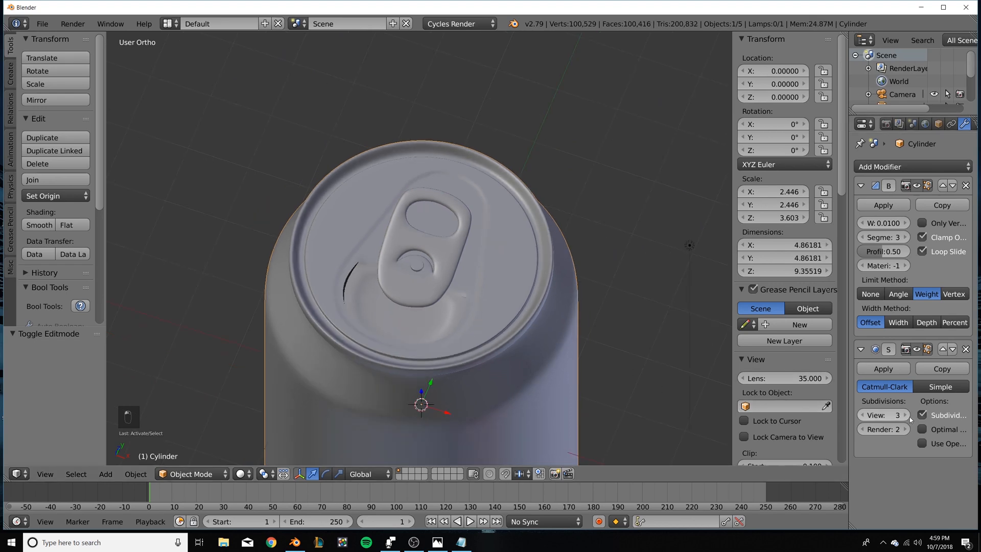
left_click(860, 415)
In the can body's mesh, add one edge loop above and one below the edge where the shoulder meets the wall.
middle_click_drag(480, 353, 565, 315)
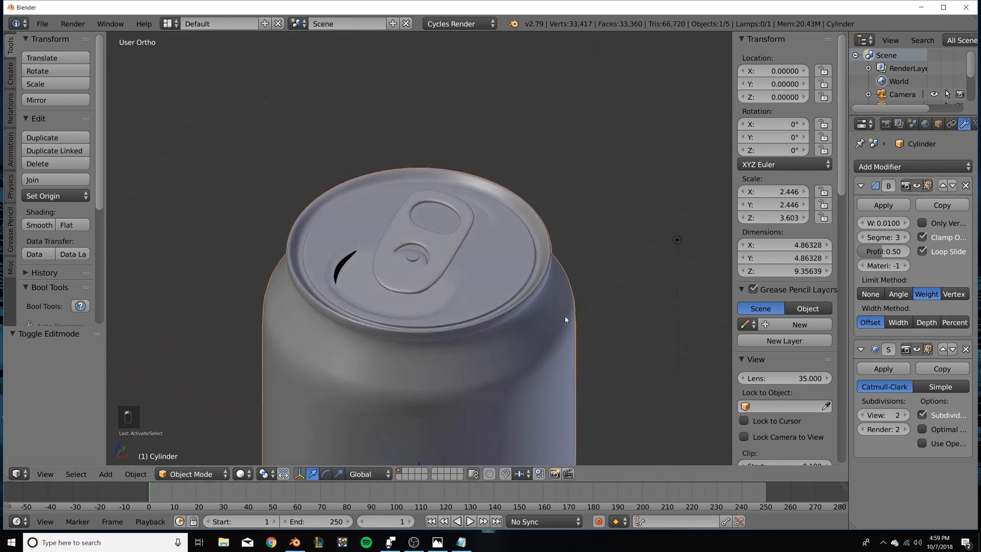
key("Tab")
right_click(518, 376, "alt")
key("KP_1")
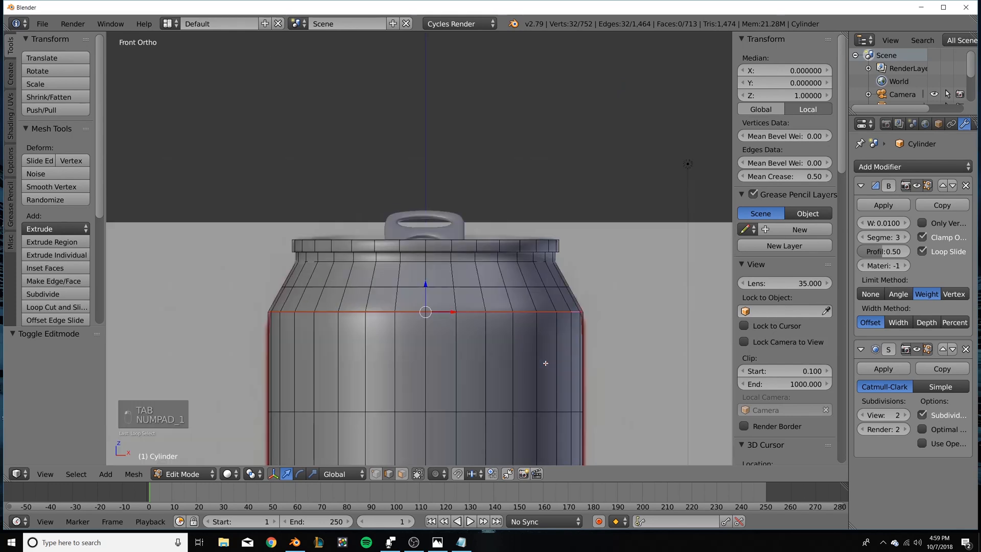
key("KP_3")
key("KP_1")
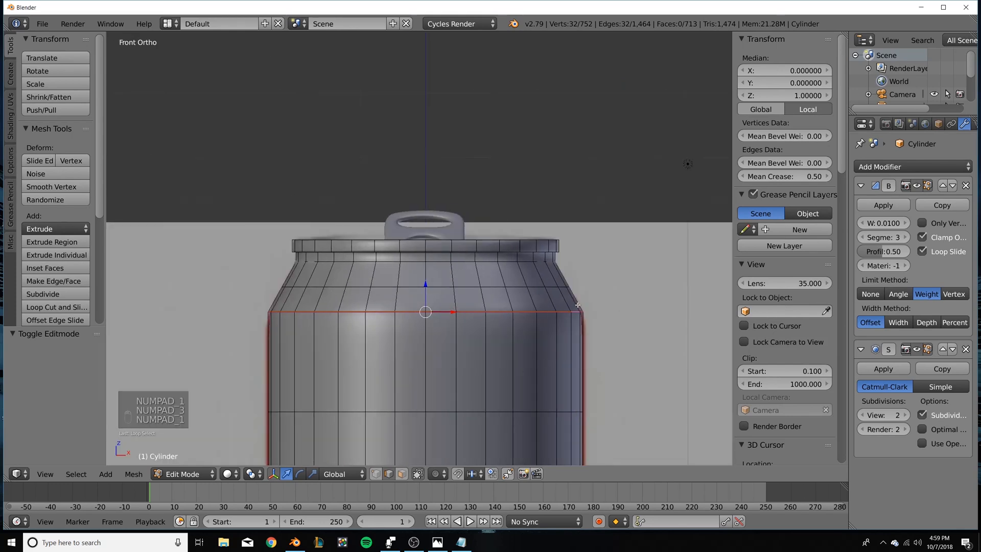
key("ctrl+r")
key("ctrl+r")
left_click(582, 327)
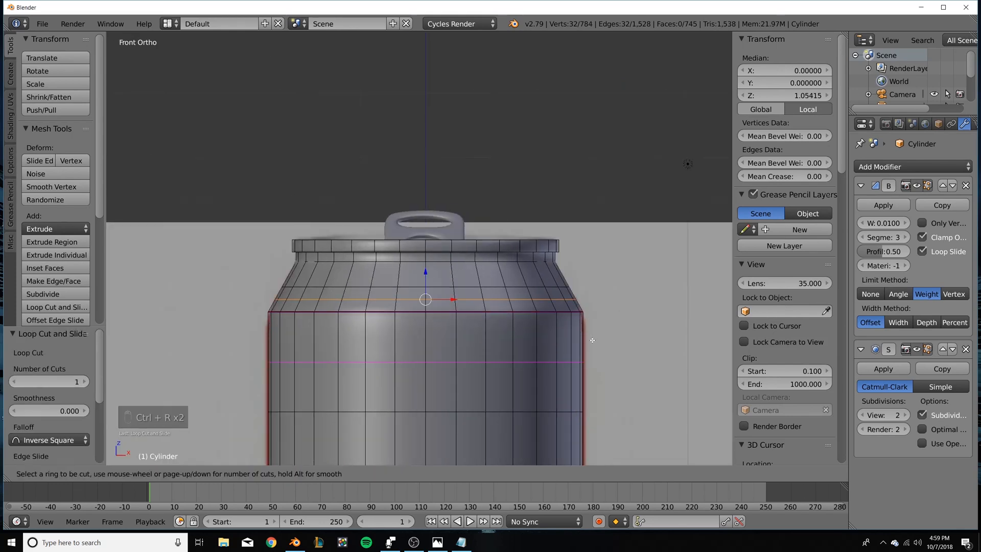
left_click(598, 326)
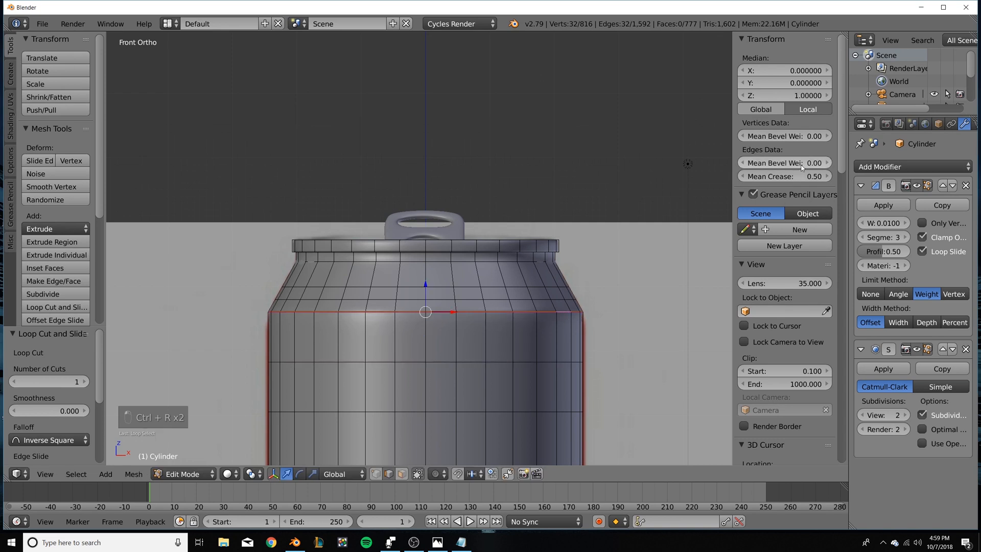
Try a mean crease of 0.80 on the can's shoulder edge loop and settle on 0.25.
right_click(566, 312, "alt")
key("shift+e")
type(".8")
key("Return")
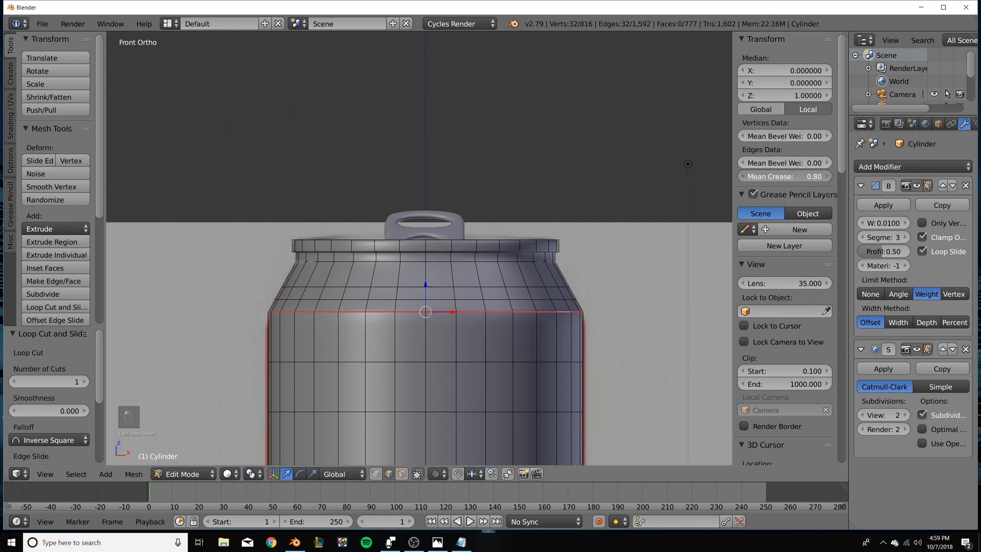
left_click(784, 176)
type(".25")
key("Return")
key("Tab")
key("Tab")
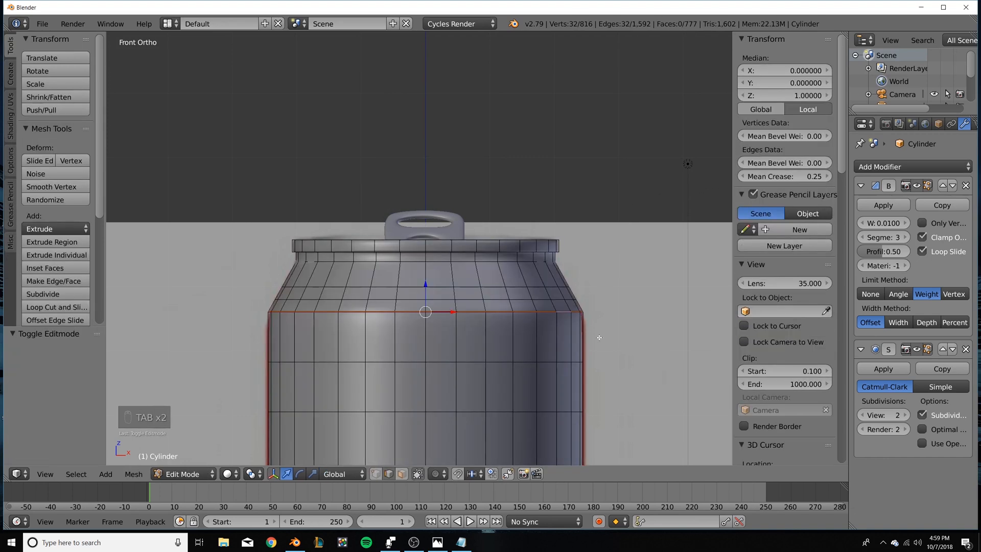
Add an edge loop around the can wall just above the edge where it tapers to the base.
middle_click_drag(594, 409, 570, 201, "shift")
right_click(475, 401, "alt")
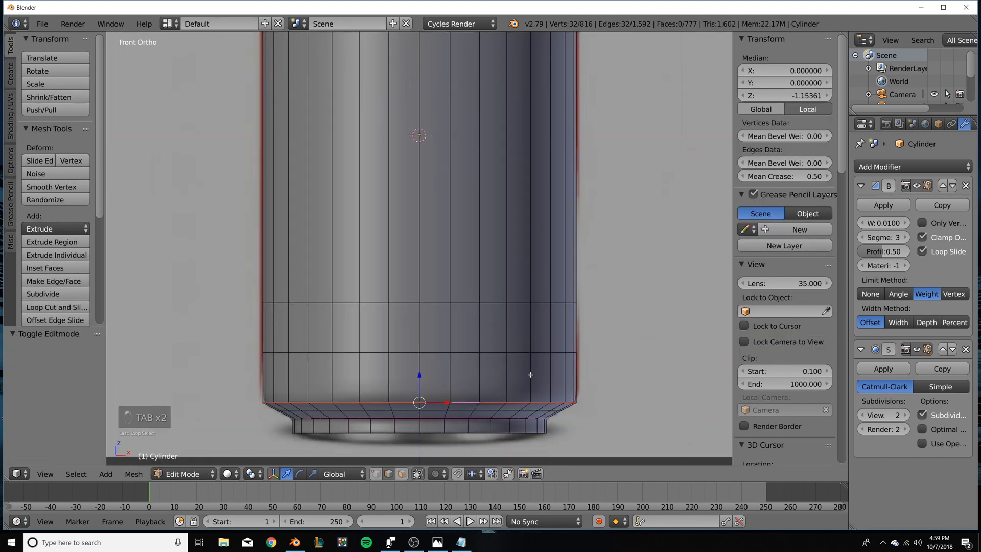
key("ctrl+r")
left_click(564, 388)
right_click(564, 388)
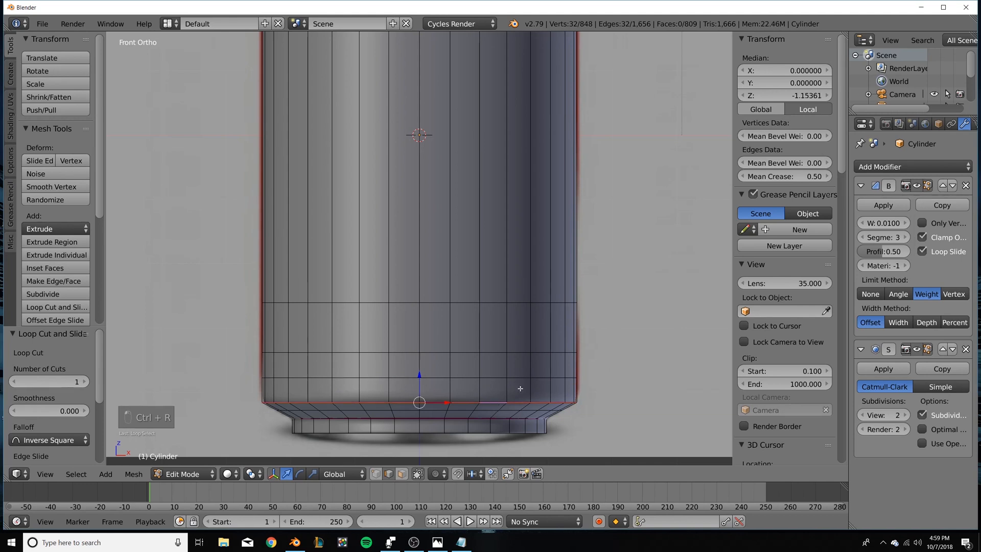
Set the mean crease of the can wall's bottom edge loop to 0.25 and return to Object Mode.
left_click(785, 176)
type("1")
key("Return")
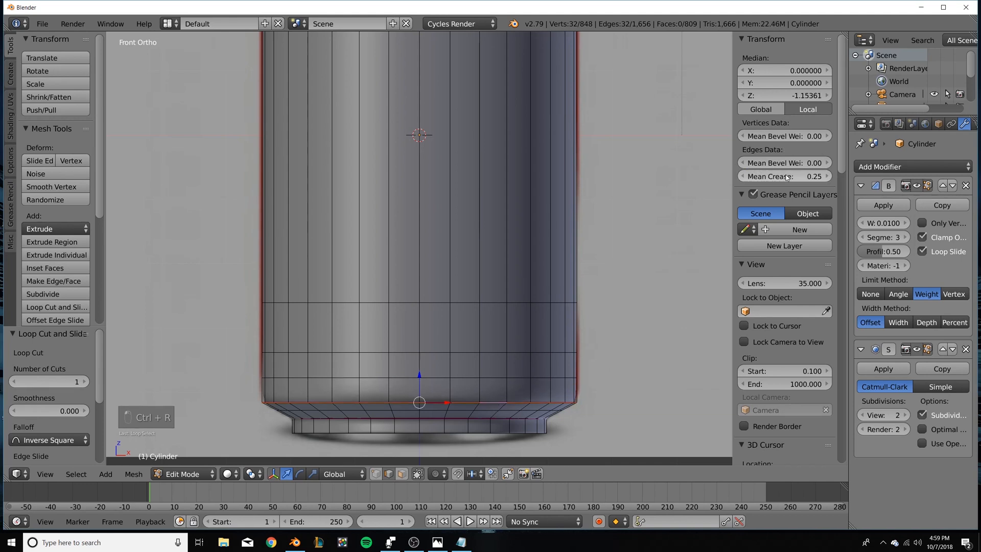
key("Tab")
scroll(517, 325, "down", 2)
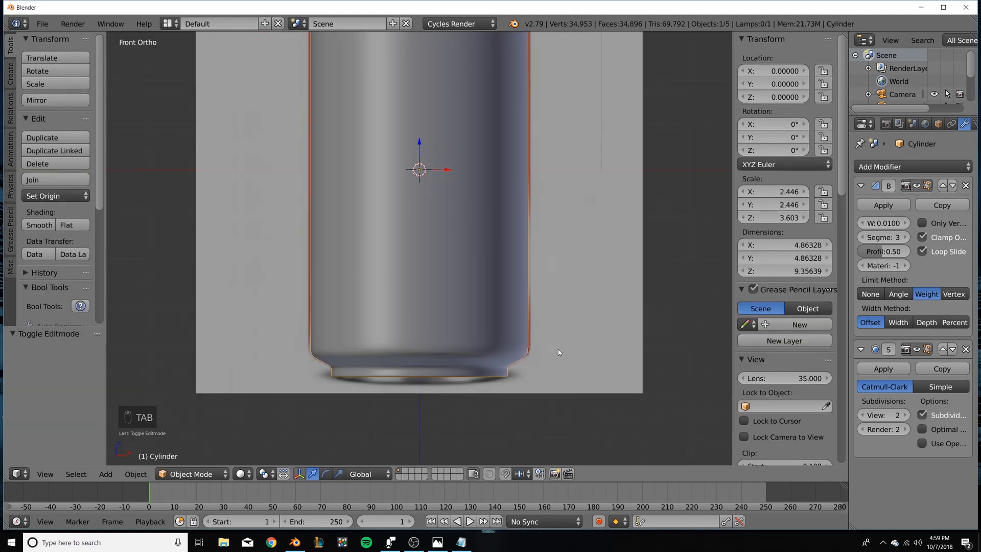
middle_click_drag(545, 242, 522, 341)
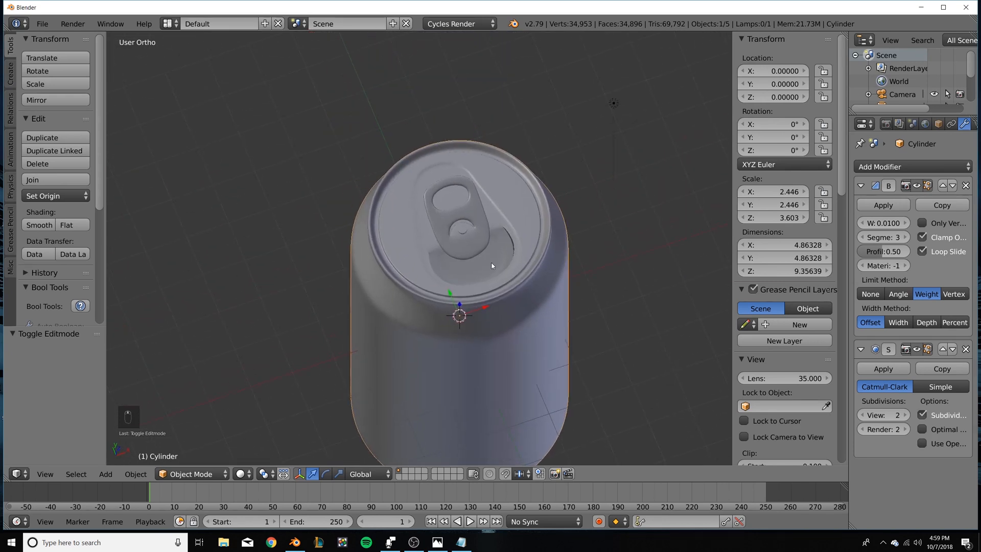
Create a new material on the can body and name it aliuminum.
middle_click_drag(492, 265, 516, 298)
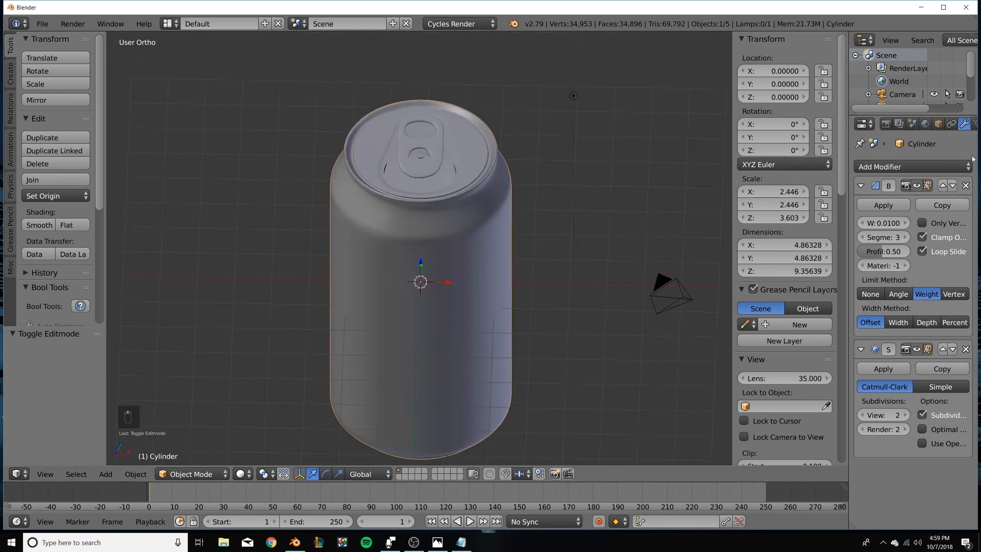
scroll(940, 124, "down", 3)
left_click(936, 124)
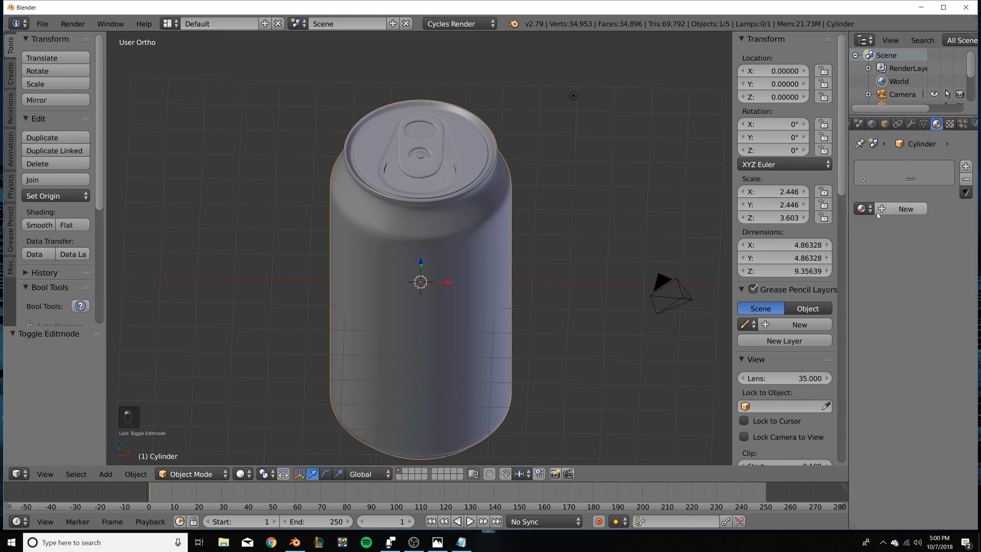
left_click(902, 209)
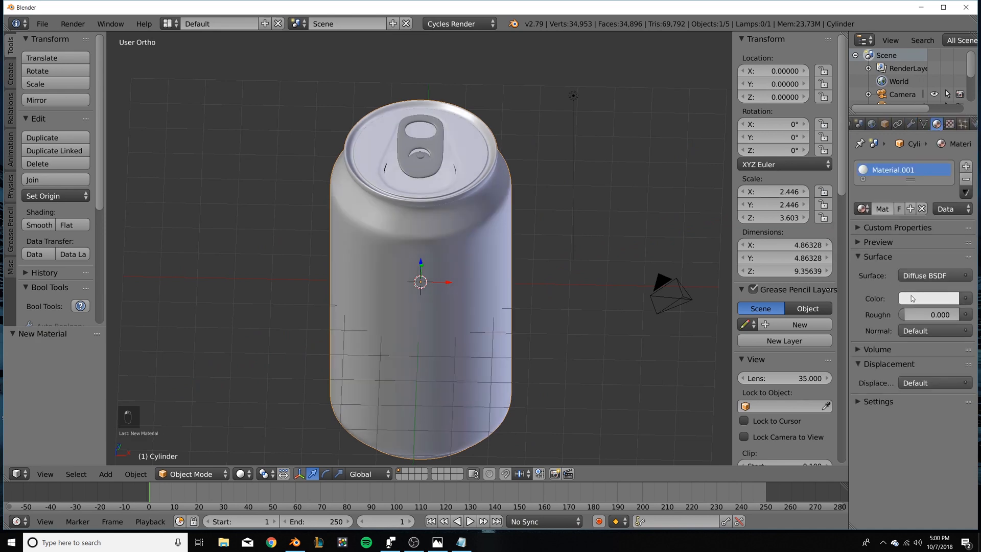
left_click(912, 299)
double_click(883, 208)
type("aluminmu")
key("Return")
double_click(883, 205)
type("aliuminum")
key("Return")
Switch the aliuminum material's surface to Principled BSDF with a light grey base color of 0.768 in R, G and B.
left_click(935, 276)
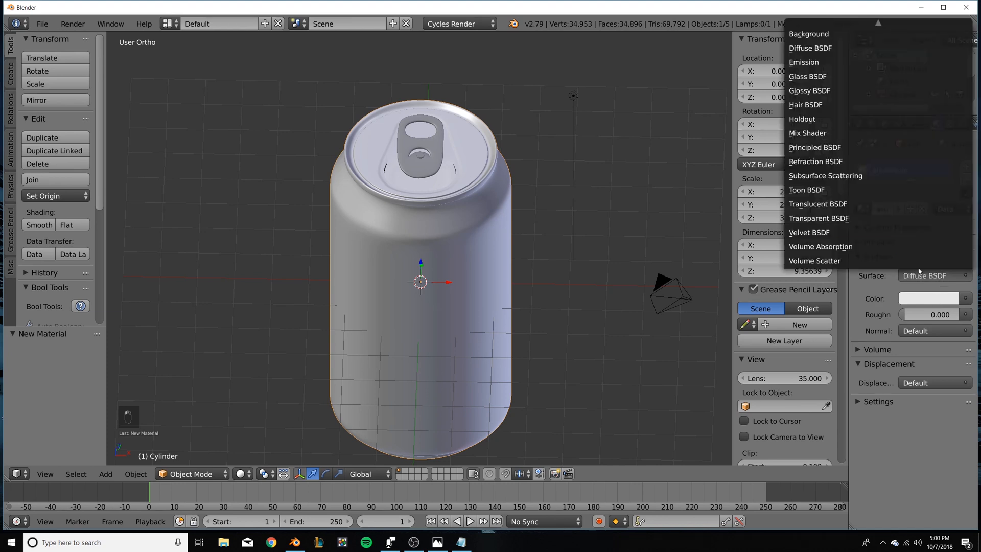
left_click(869, 161)
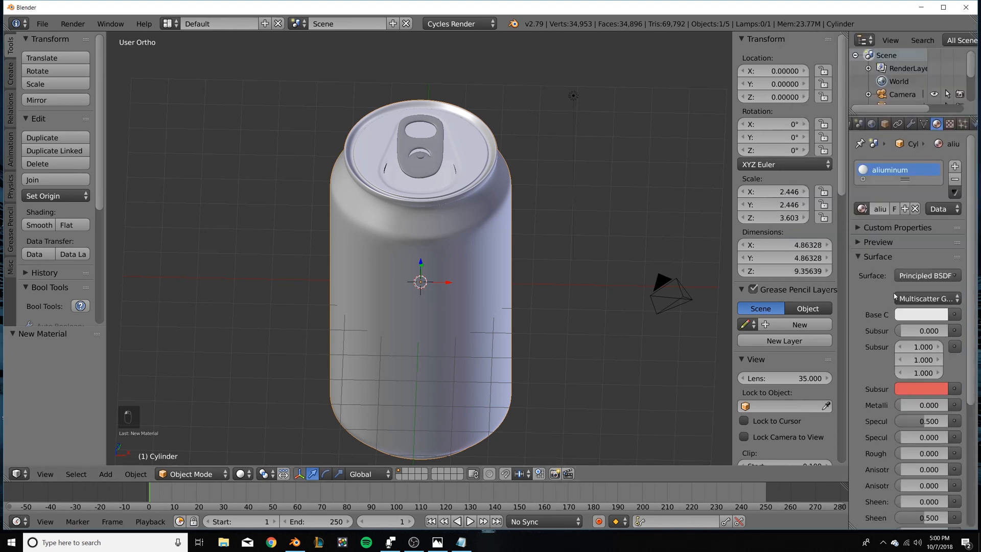
left_click(918, 321)
left_click_drag(938, 134, 938, 126)
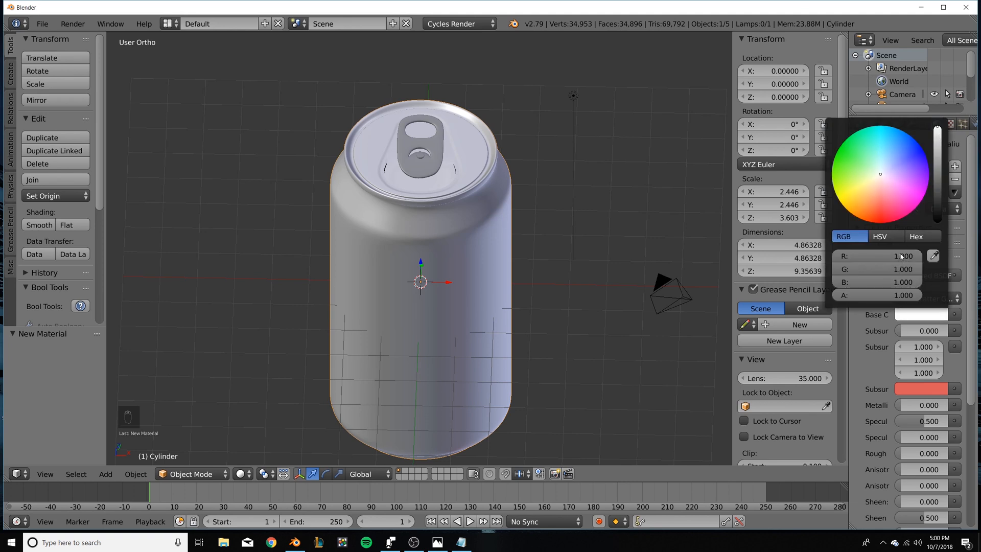
left_click_drag(938, 128, 938, 135)
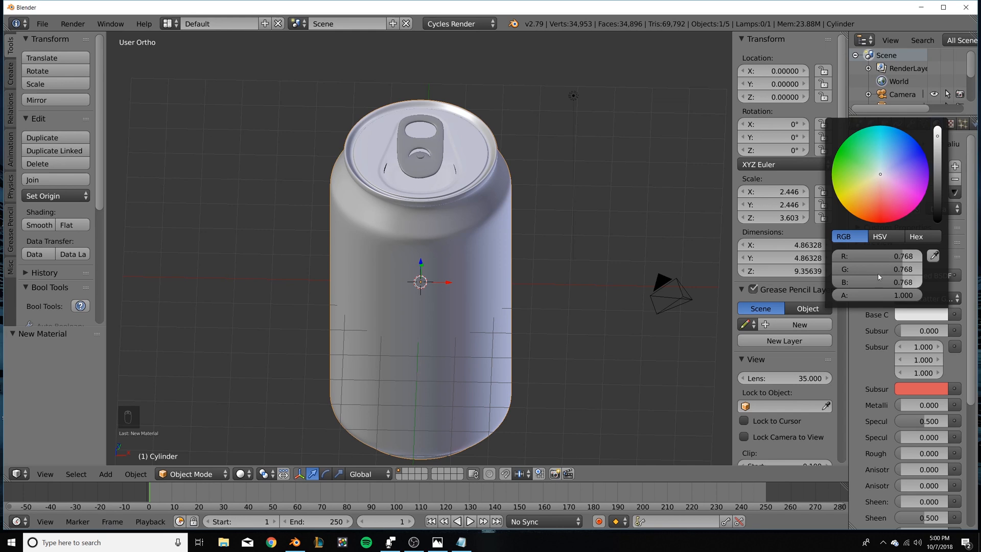
Set the aliuminum material's roughness to 0.2 and metallic to 1.0, and briefly preview it in rendered shading.
scroll(917, 406, "down", 3)
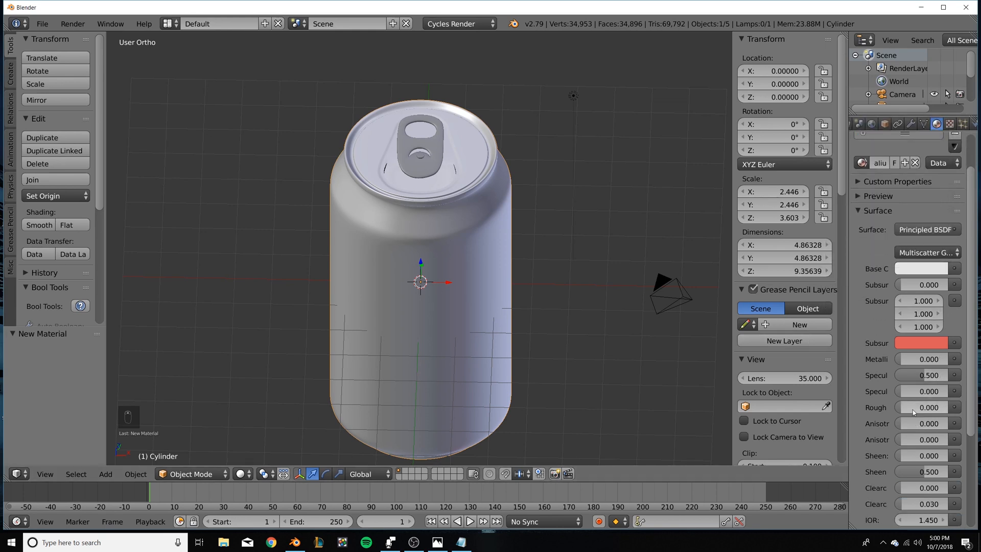
left_click(914, 412)
type(".2")
key("Return")
left_click_drag(914, 362, 961, 362)
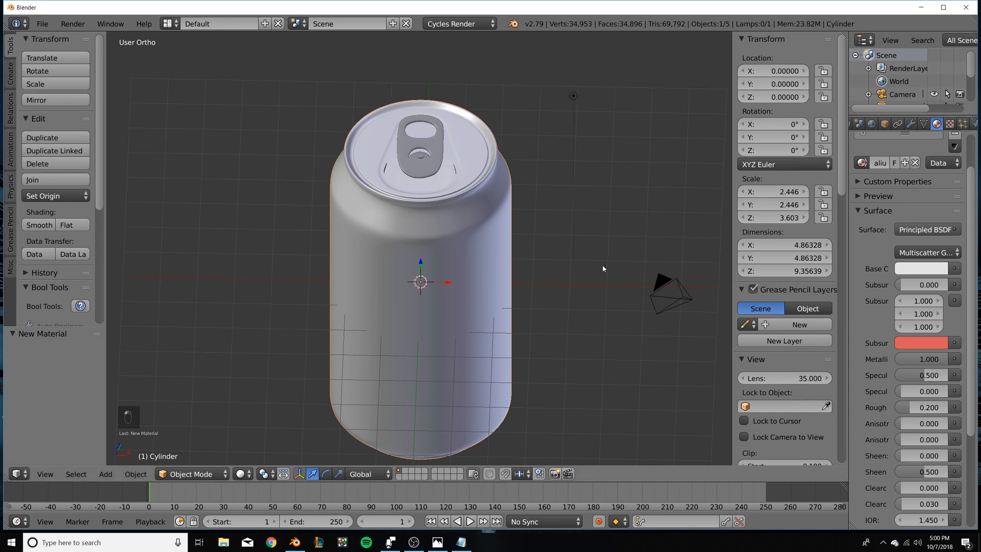
key("shift+z")
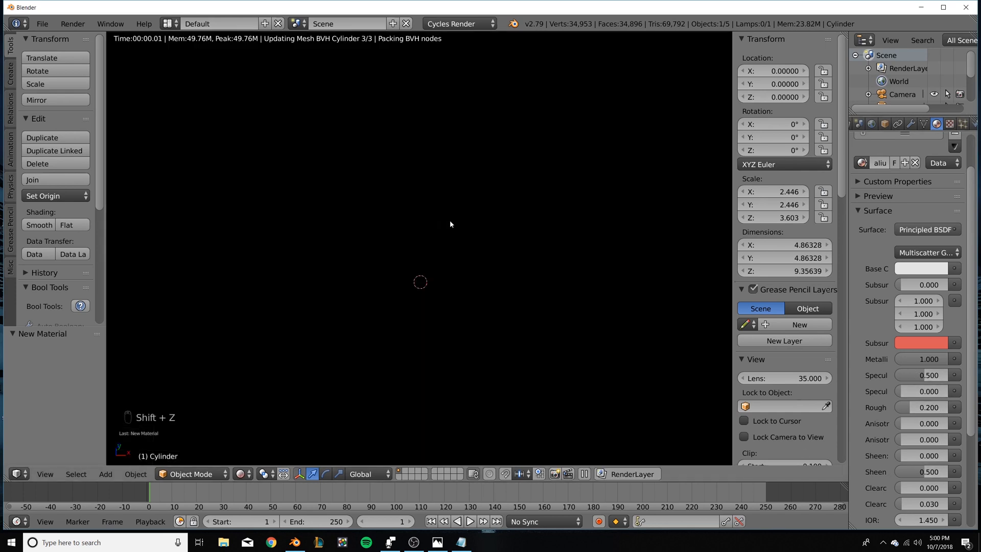
key("shift+z")
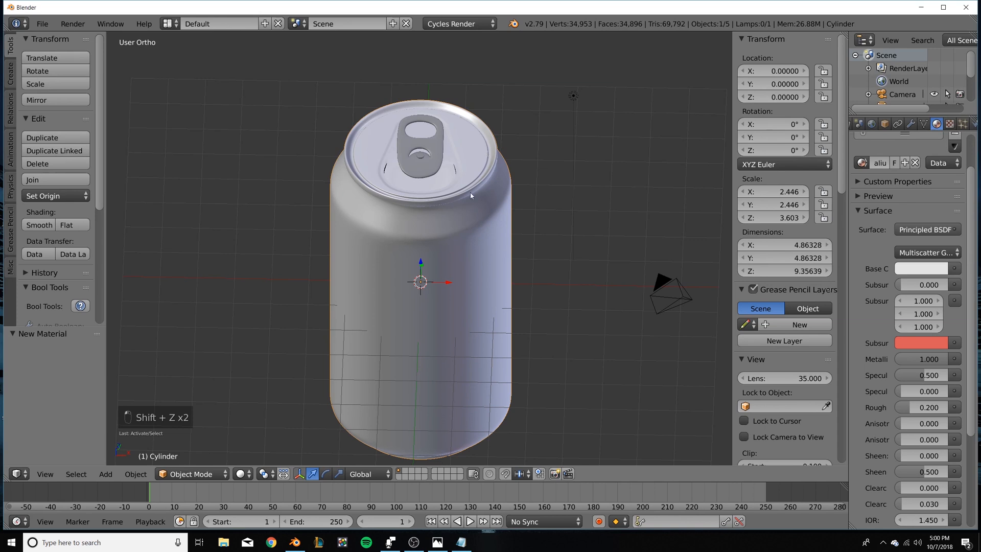
Assign the existing aliuminum material to the pull tab.
scroll(460, 163, "down", 1)
right_click(446, 156)
left_click(862, 162)
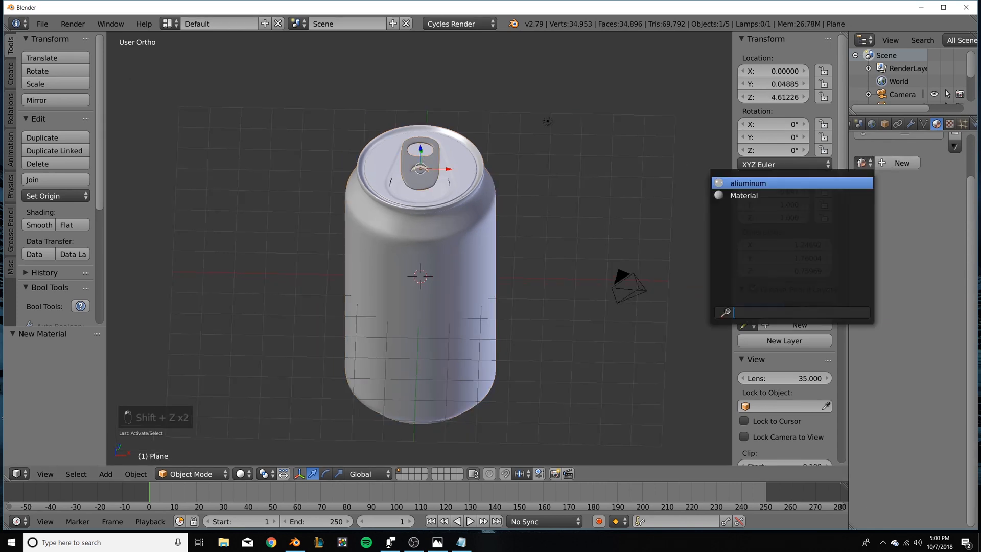
left_click(767, 185)
right_click_drag(427, 185, 428, 187)
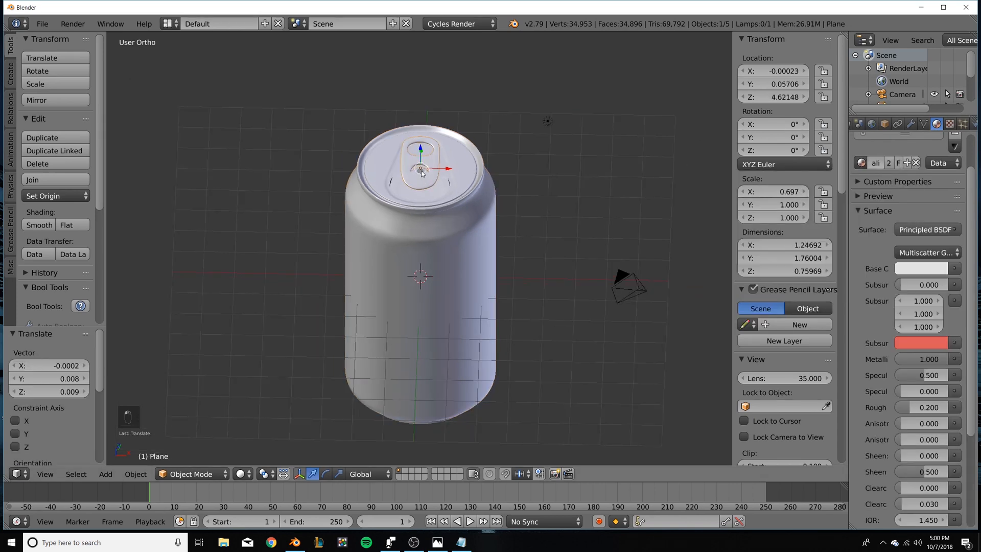
Assign the existing aliuminum material to the rivet in the middle of the pull tab.
scroll(427, 186, "up", 4)
right_click(440, 176)
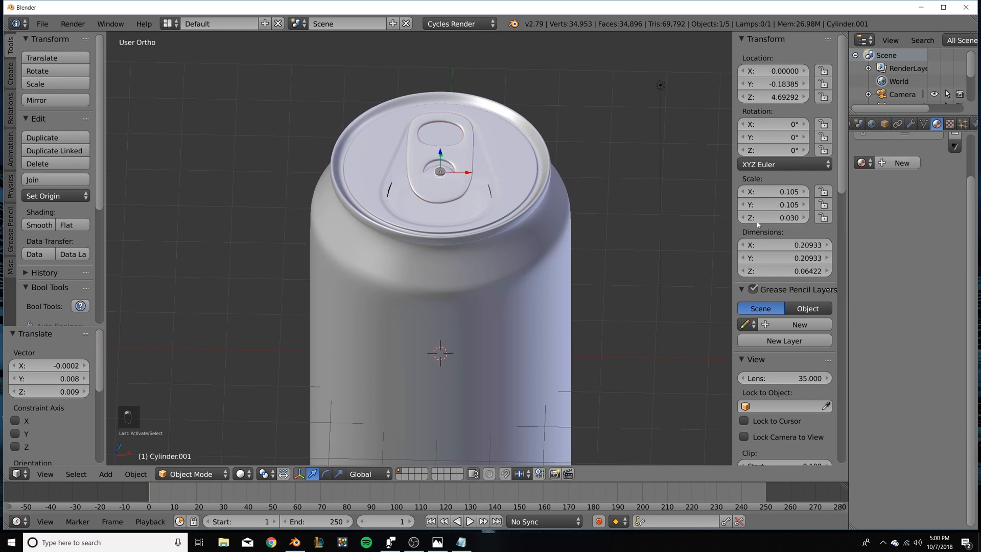
left_click(862, 163)
left_click(811, 183)
scroll(600, 302, "down", 3)
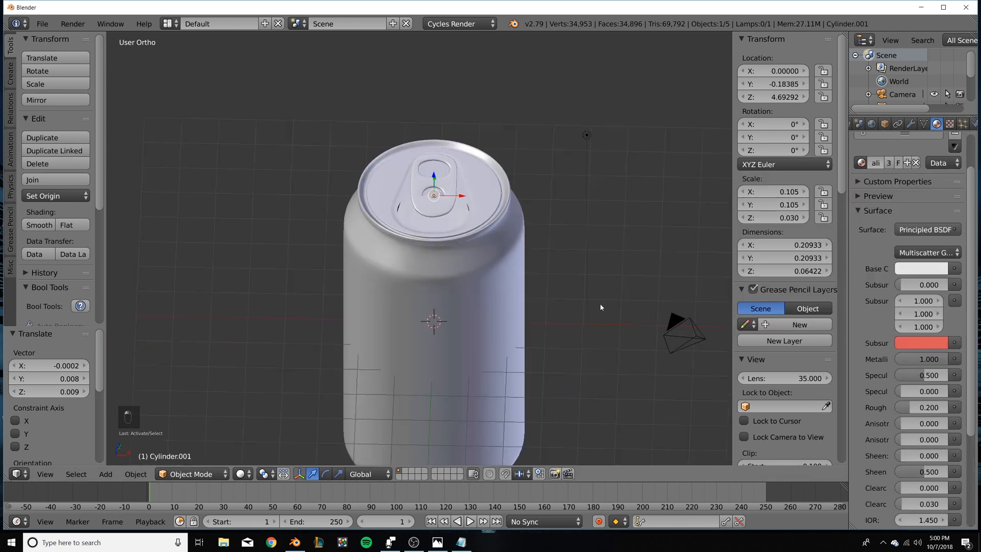
Delete the point lamp from the scene.
middle_click_drag(591, 332, 581, 325)
right_click(449, 275)
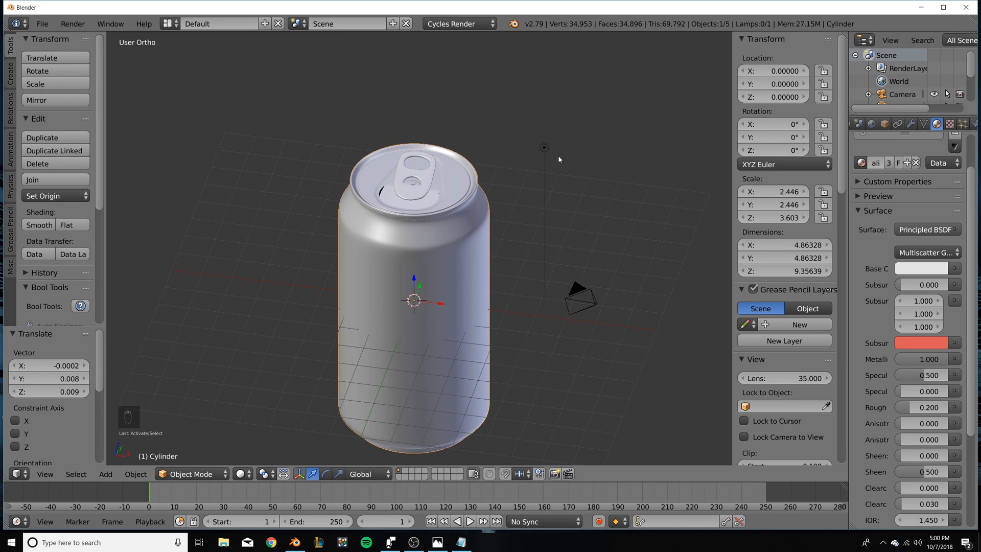
right_click(544, 148)
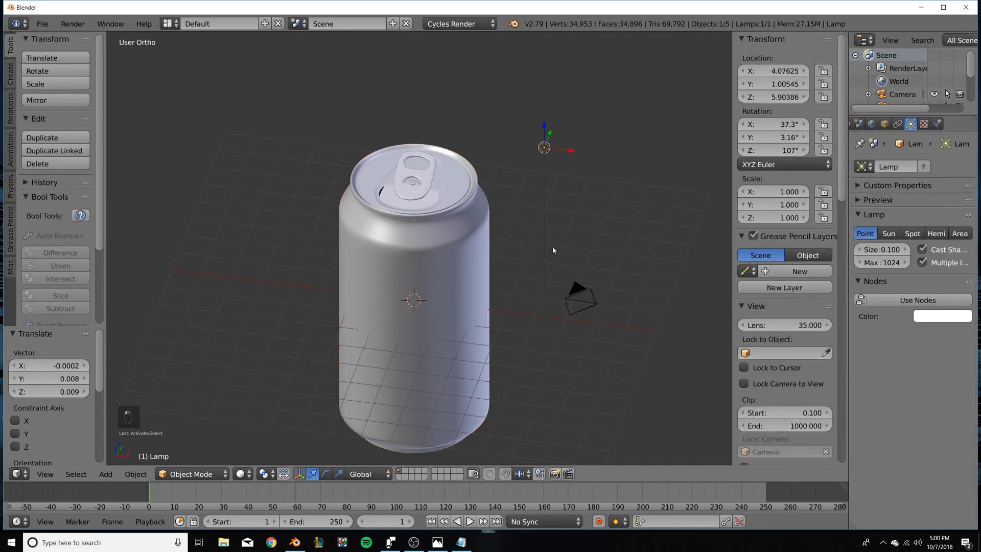
key("Delete")
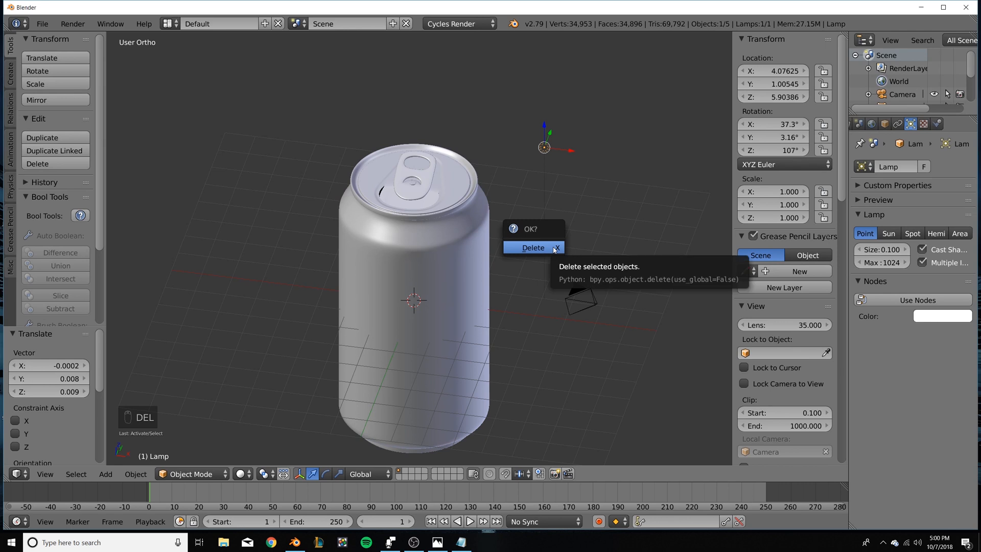
left_click(553, 247)
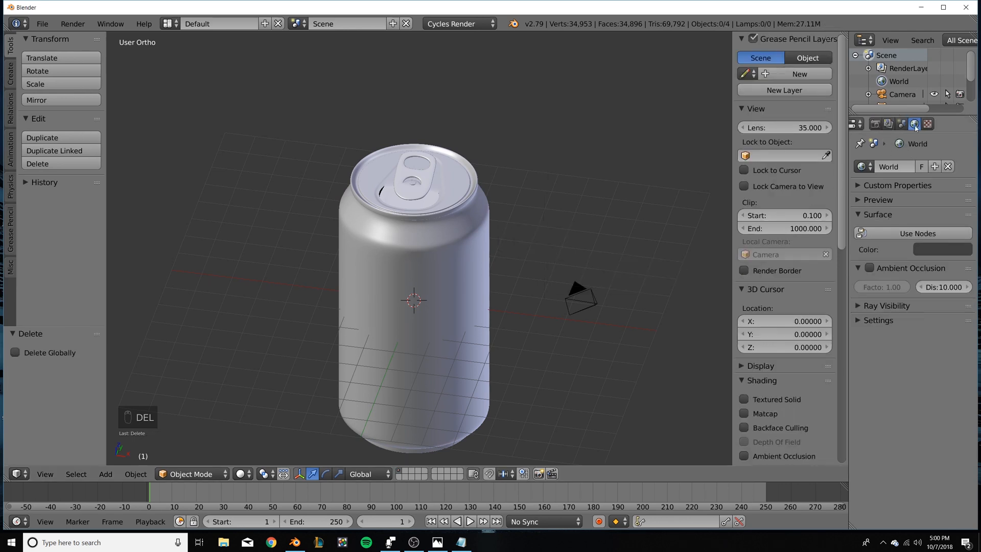
Enable nodes for the world and use an Environment Texture as its background color.
left_click(940, 234)
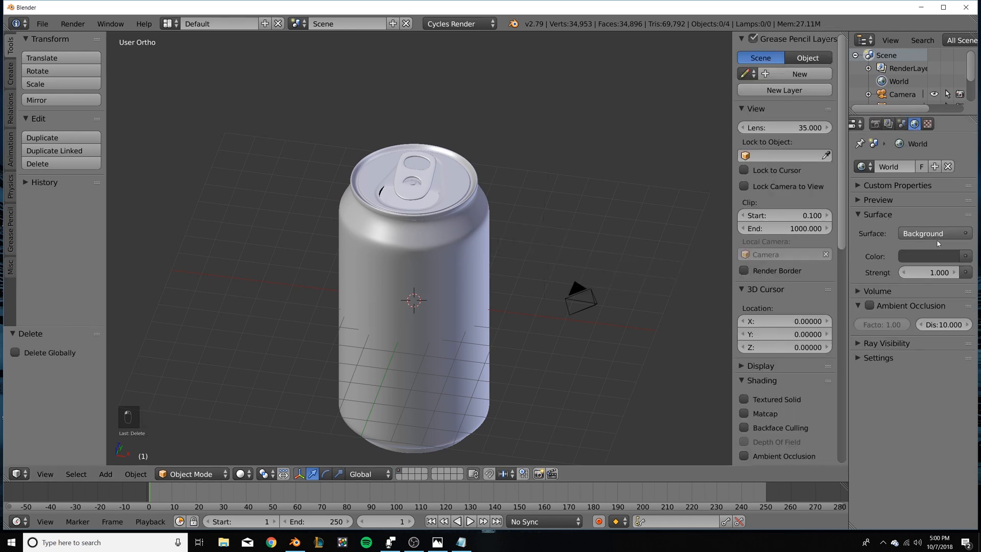
left_click(965, 256)
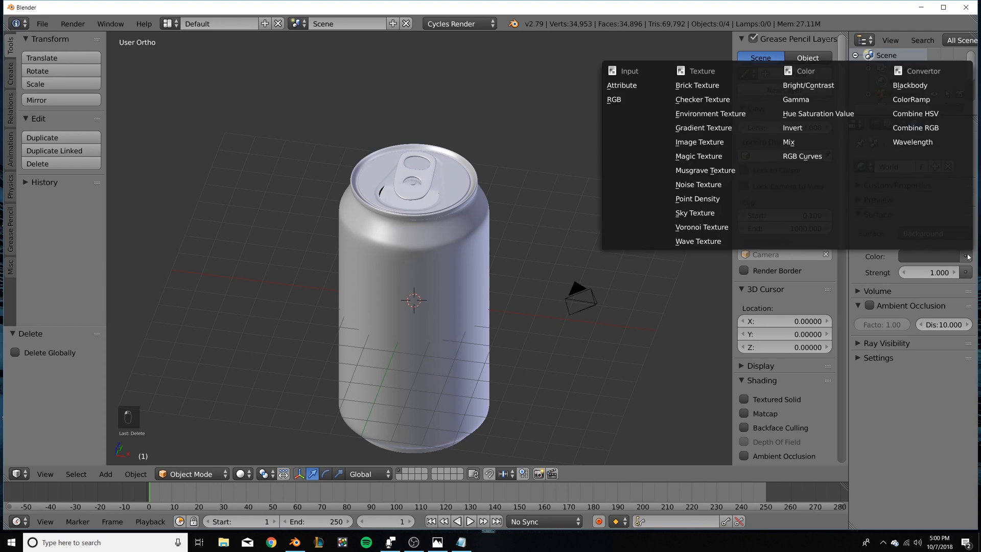
left_click(742, 122)
Load Photo-studio-with-umbrella.jpg from the CAN TUTORIAL folder as the world's environment image.
left_click(950, 273)
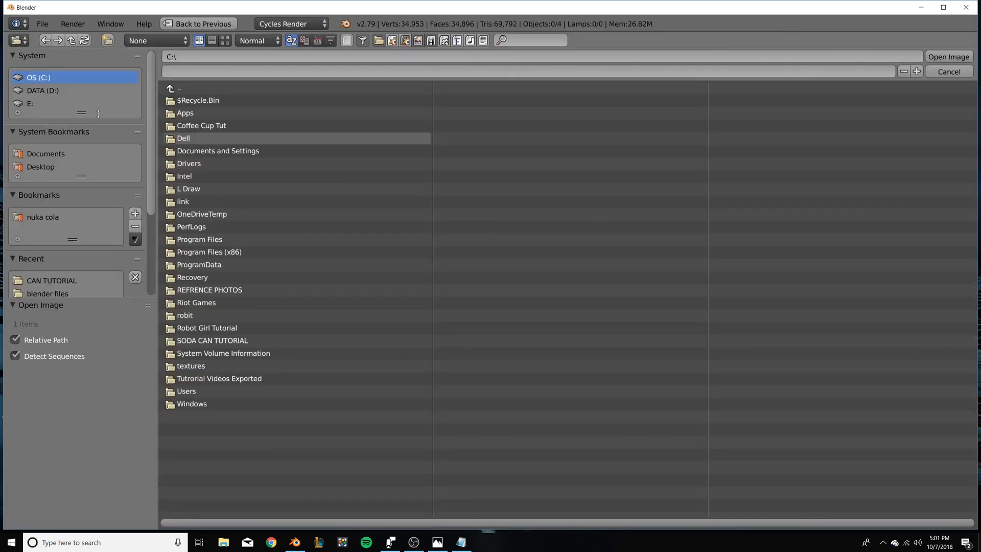
left_click(41, 167)
left_click(230, 104)
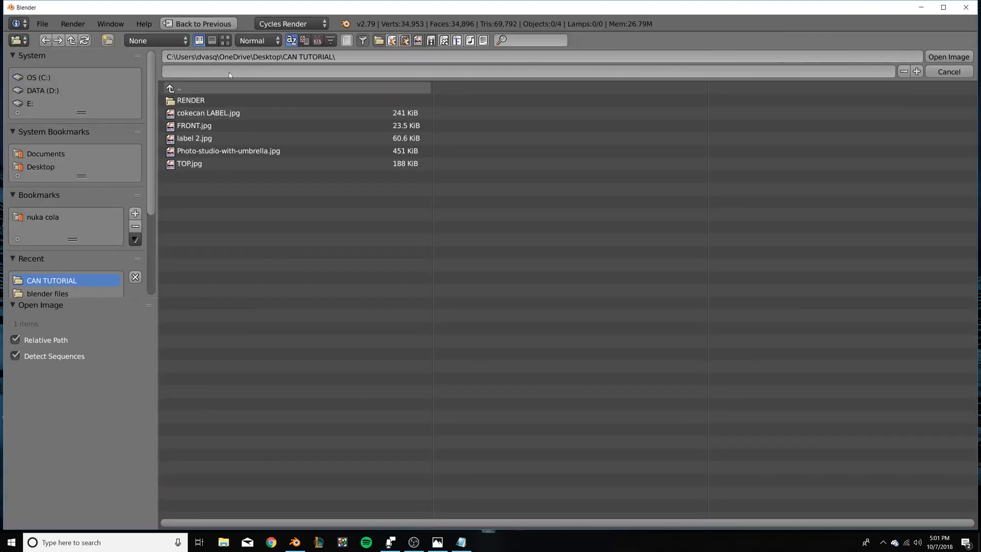
left_click(226, 41)
left_click(701, 134)
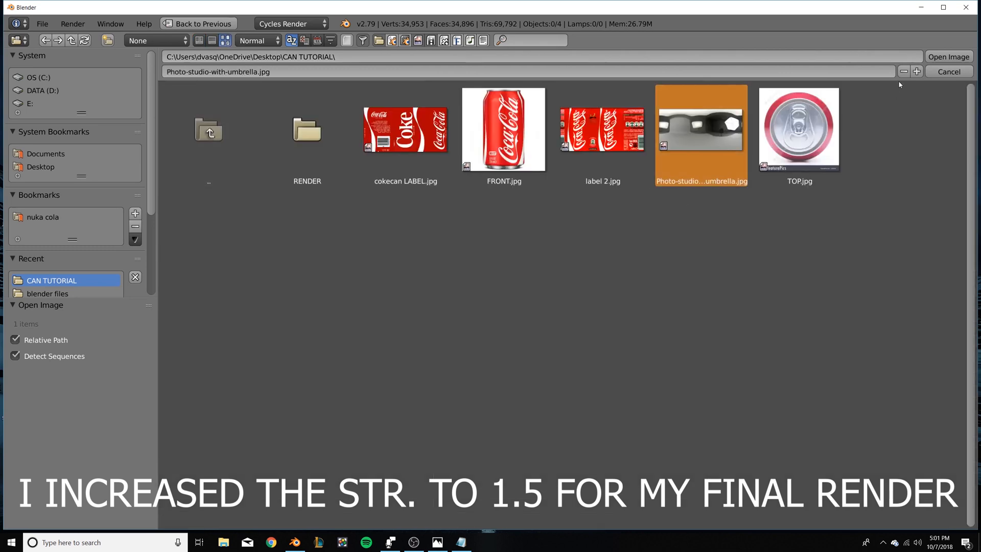
left_click(949, 56)
Preview the can with the environment lighting in rendered shading from another angle, and return to solid shading.
key("shift+z")
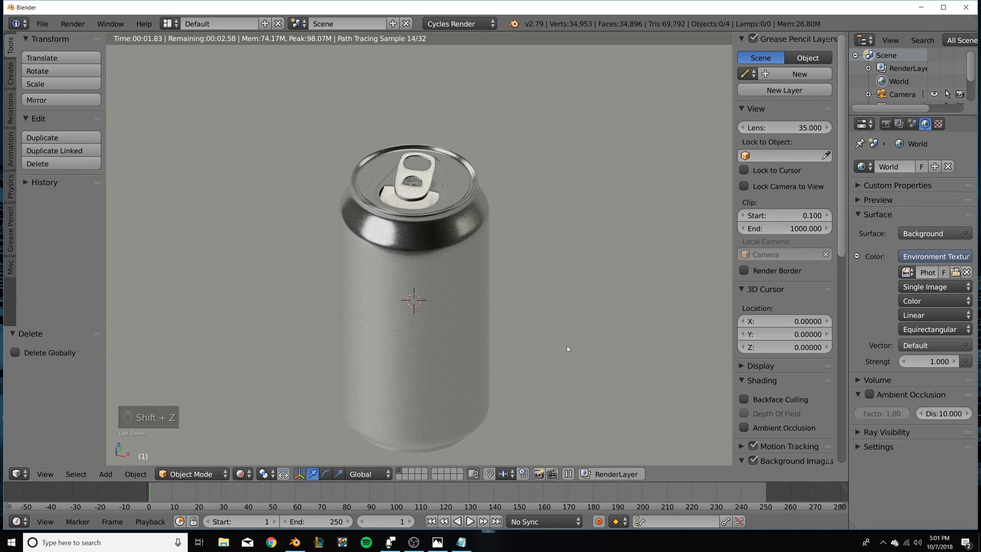
mouse_move(566, 345)
middle_mouse_down()
mouse_move(569, 327)
mouse_move(541, 339)
mouse_move(556, 365)
middle_mouse_up()
key("shift+z")
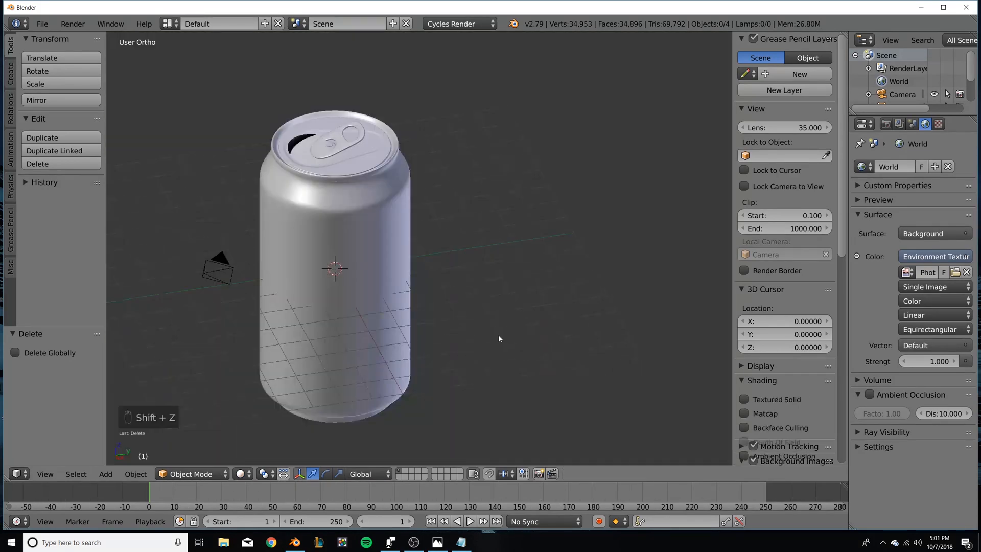
Add a plane, lower it to the can's base at about Z -4.67 and scale it up by about 3.98.
key("KP_1")
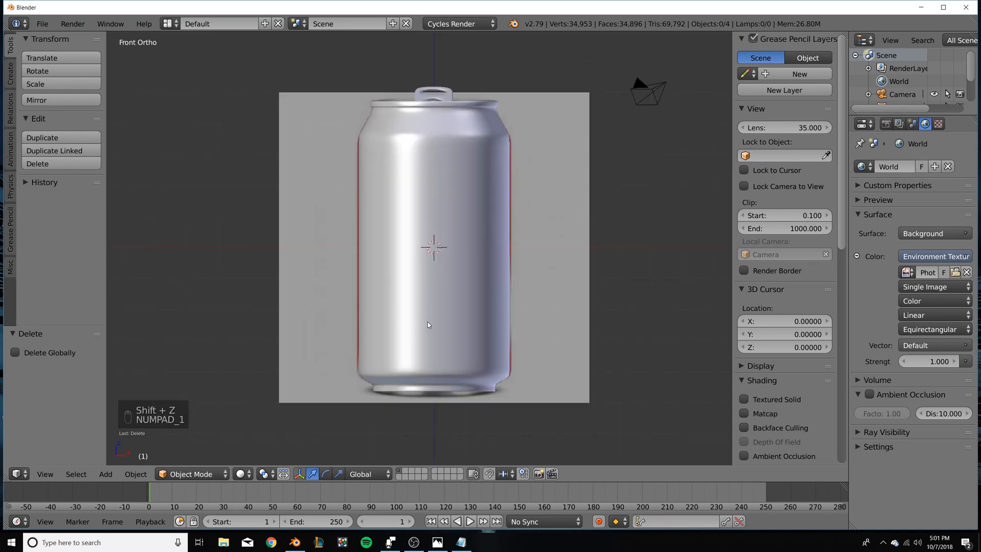
key("shift+a")
left_click(460, 322)
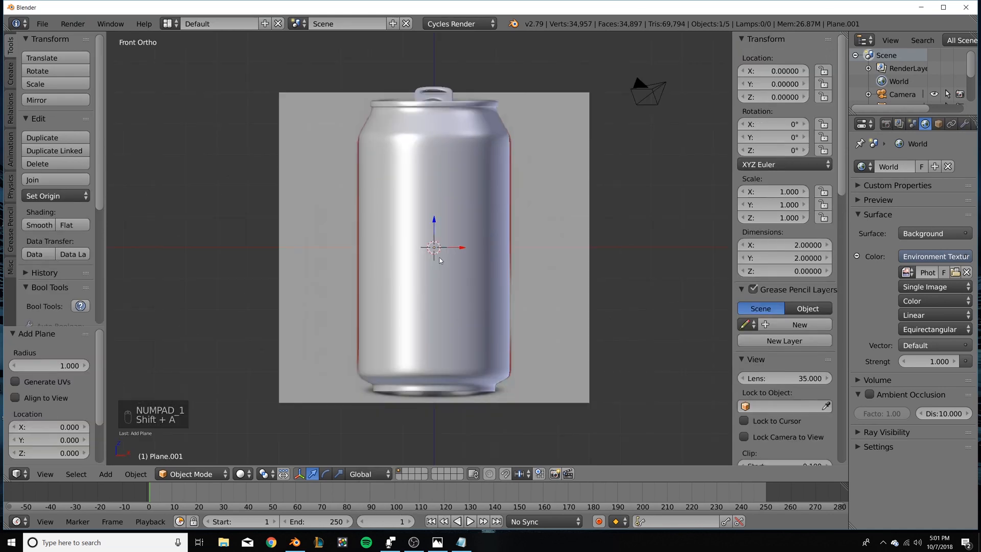
left_click_drag(435, 221, 438, 362)
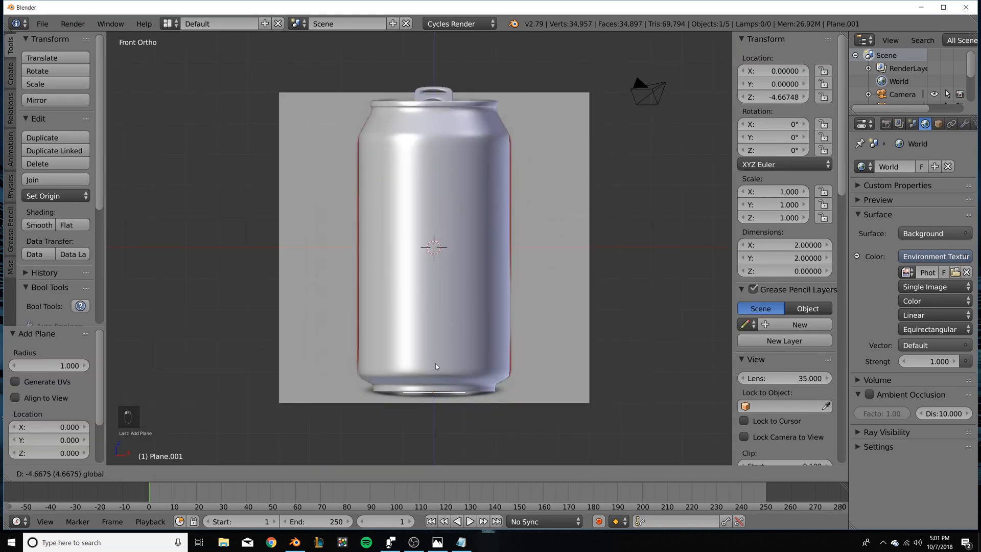
key("s")
left_click(693, 362)
middle_click_drag(574, 353, 568, 374)
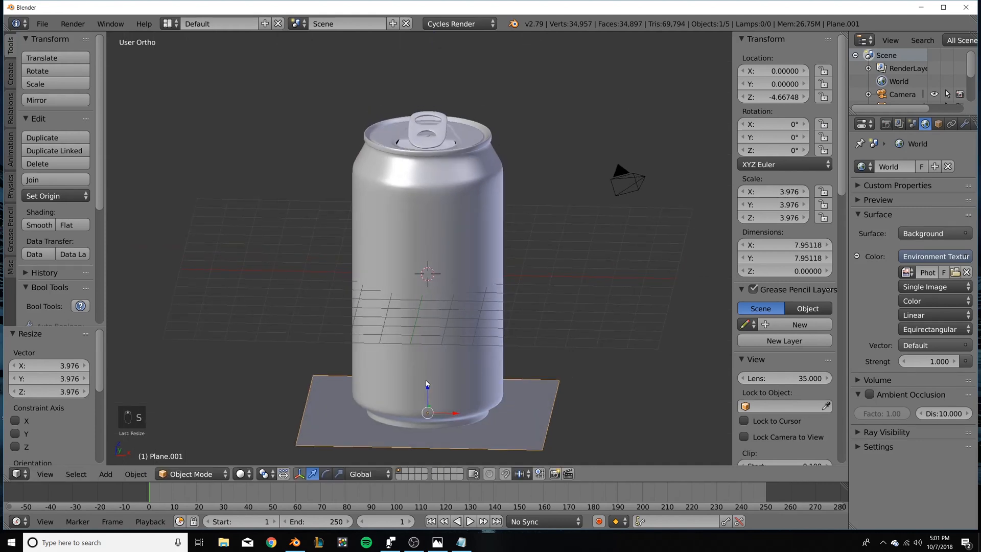
Enlarge the floor plane to a scale of about 13.49 and raise it to about Z -4.644 under the can.
key("KP_1")
left_click_drag(434, 369, 434, 368)
key("s")
left_click(664, 378)
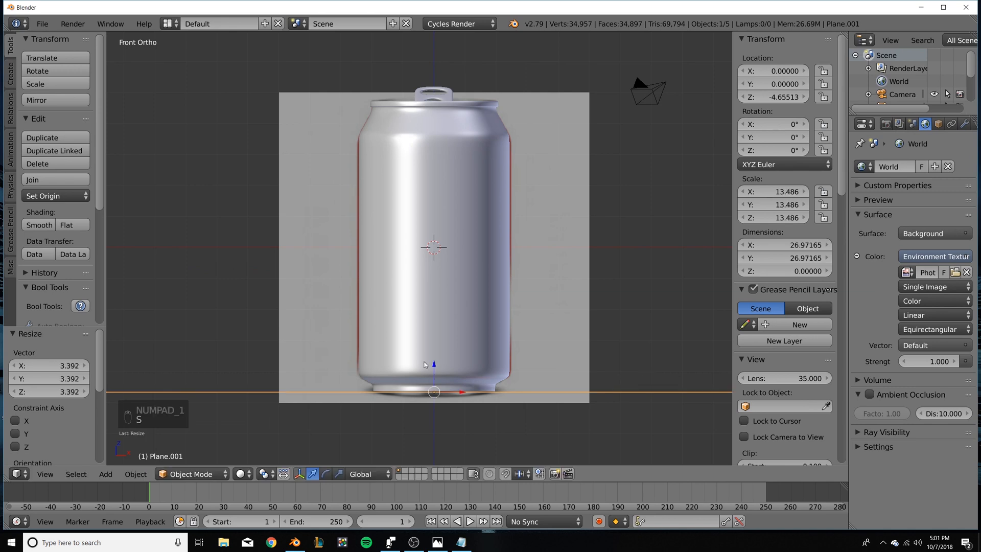
key("KP_Decimal")
scroll(473, 281, "up", 10)
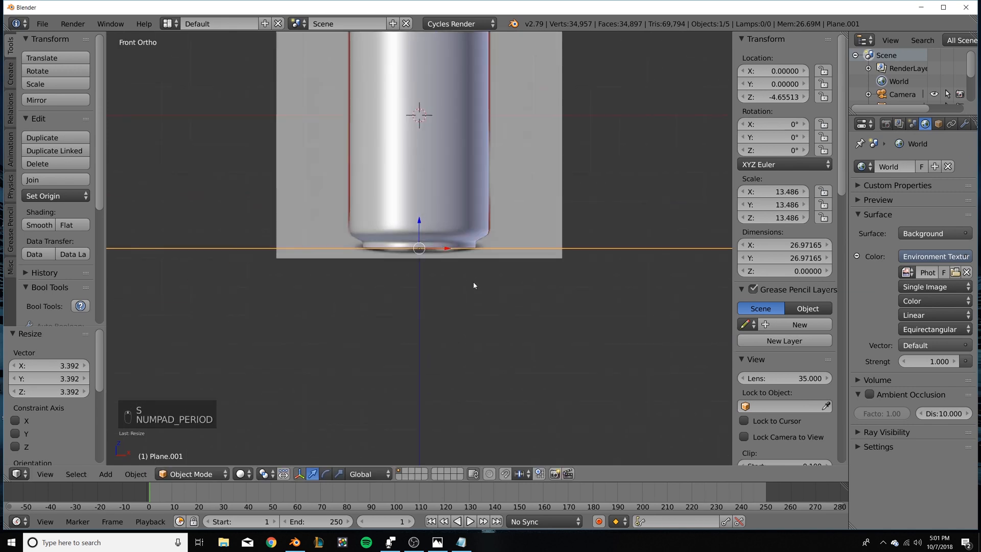
left_click_drag(421, 222, 421, 221)
scroll(491, 220, "down", 1)
middle_click_drag(551, 213, 512, 241)
scroll(512, 240, "down", 7)
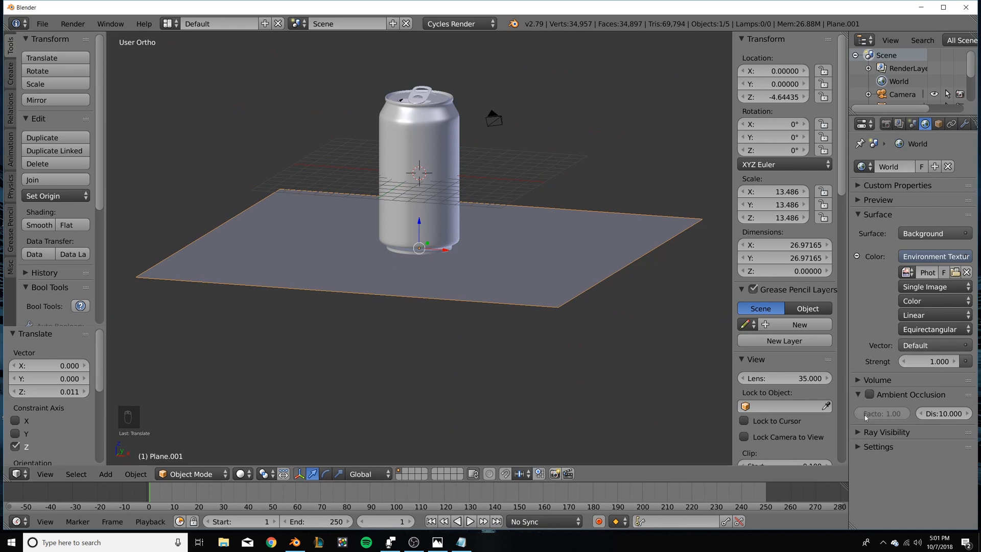
Hide the world background from the camera through its ray visibility settings and preview the scene in rendered shading.
left_click(863, 433)
key("shift+z")
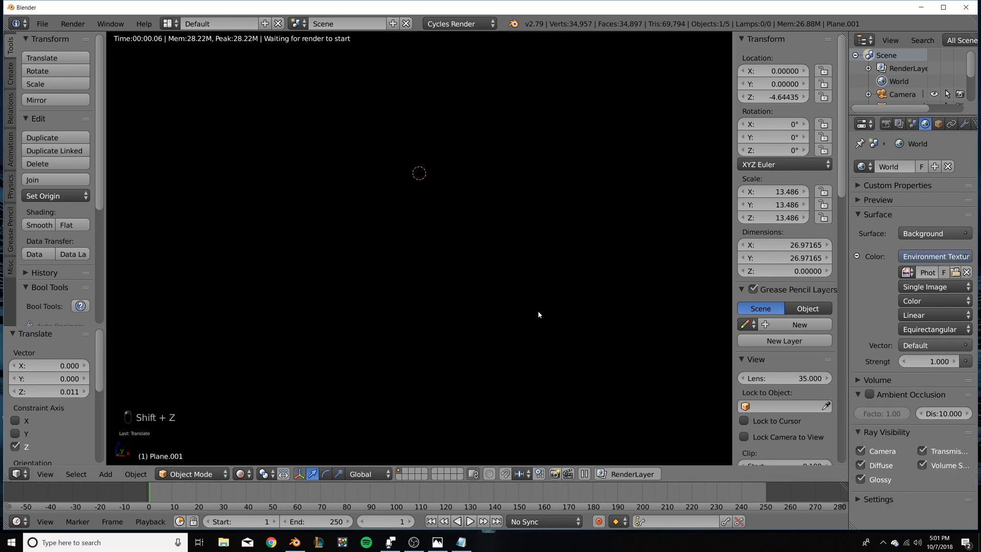
left_click(860, 451)
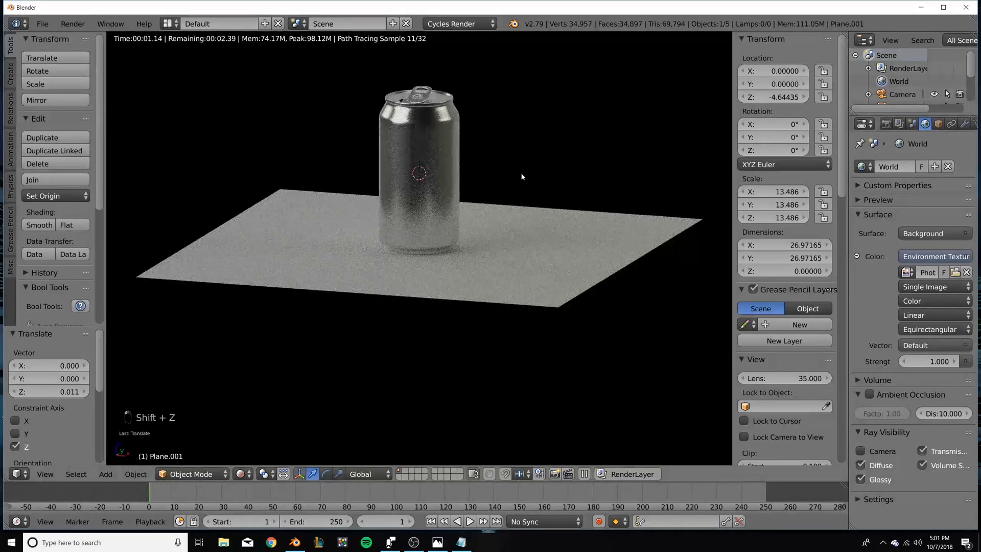
Toggle the world's diffuse and camera ray visibility off and on to compare their effect in the rendered preview.
left_click(862, 466)
left_click(862, 466)
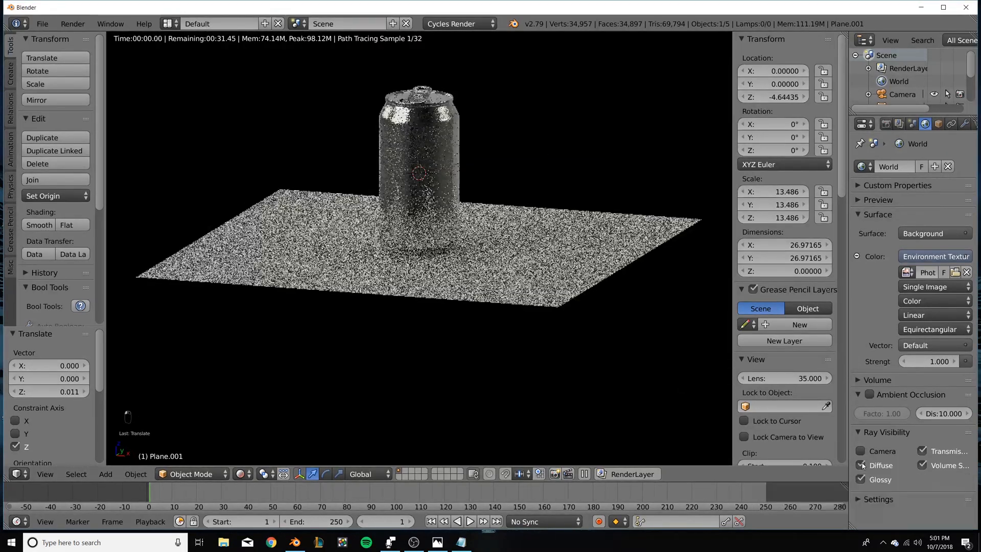
left_click(861, 452)
left_click(861, 451)
left_click(862, 465)
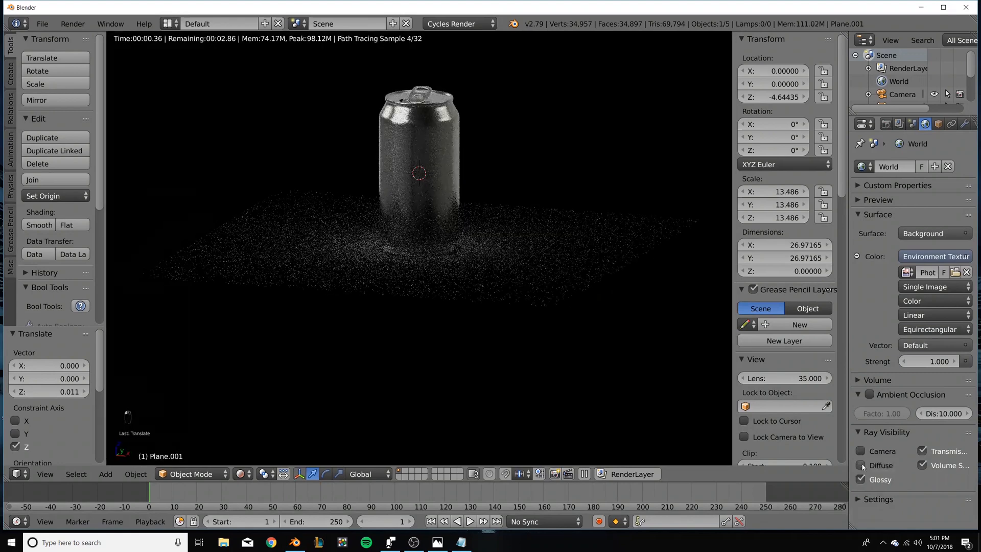
left_click(862, 465)
Return to solid shading and extrude the floor plane's back edge upward by about 18.8 along Z as a backdrop wall.
key("shift+z")
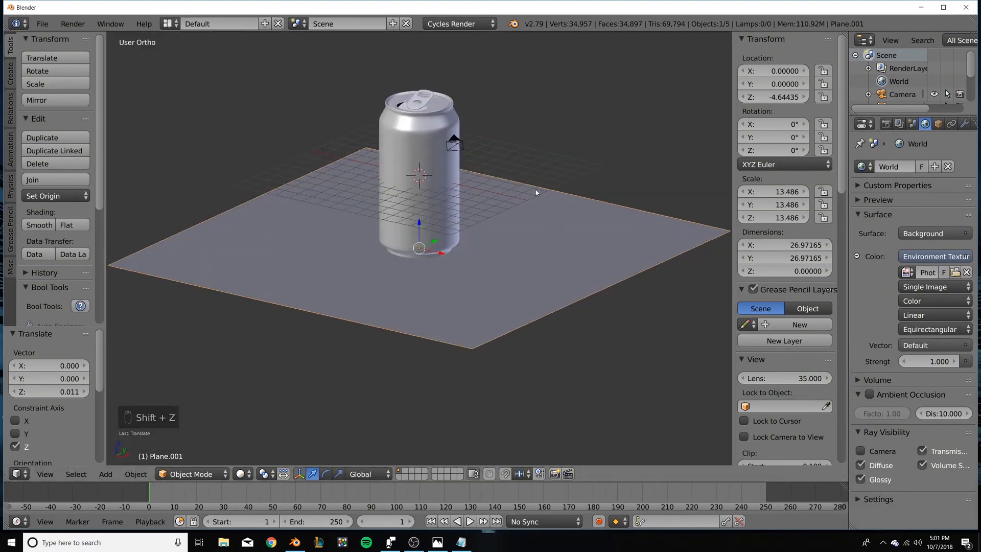
key("Tab")
right_click(603, 215)
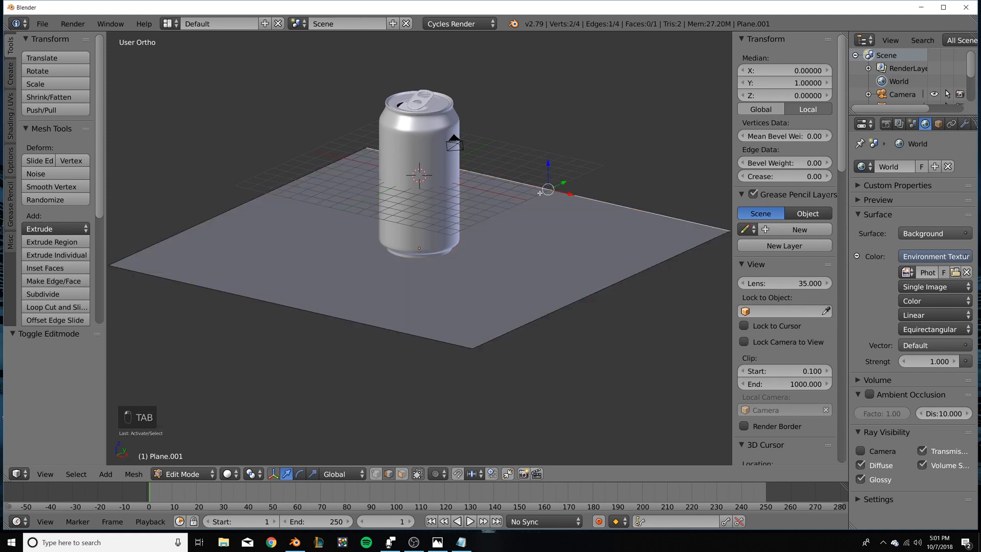
key("KP_3")
middle_click_drag(539, 193, 583, 233)
key("e")
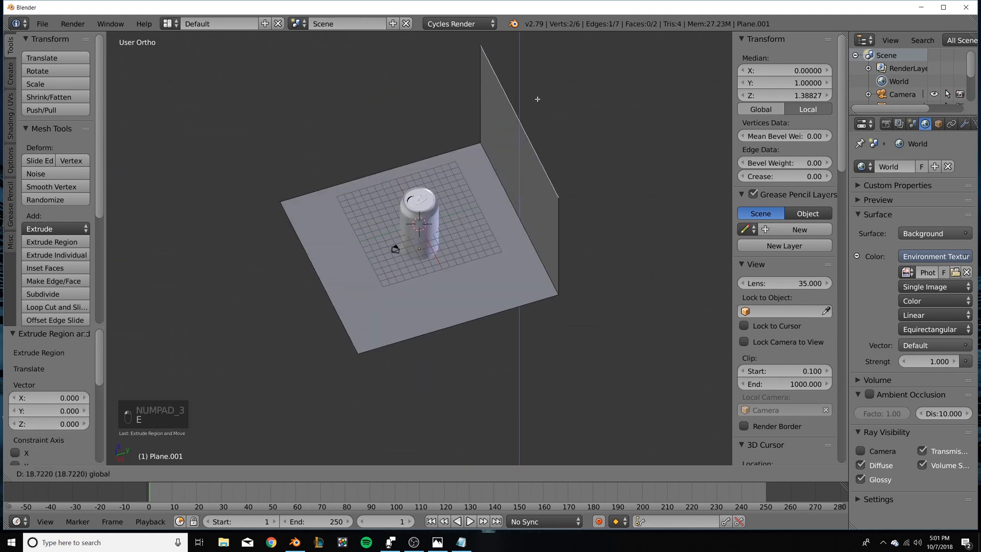
left_click(540, 223)
right_click(530, 240)
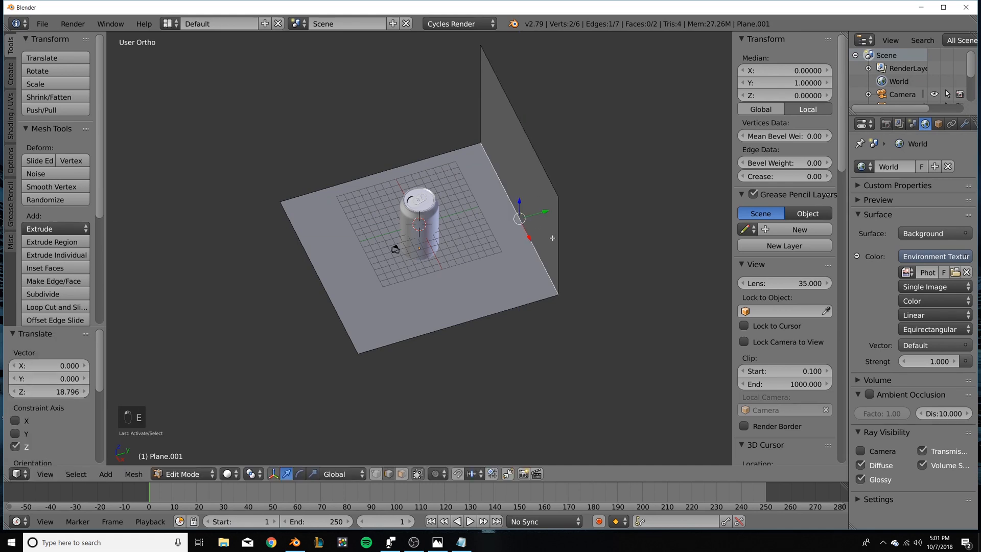
Add a Subdivision Surface modifier with 2 view subdivisions to the backdrop and shade it smooth.
left_click(964, 124)
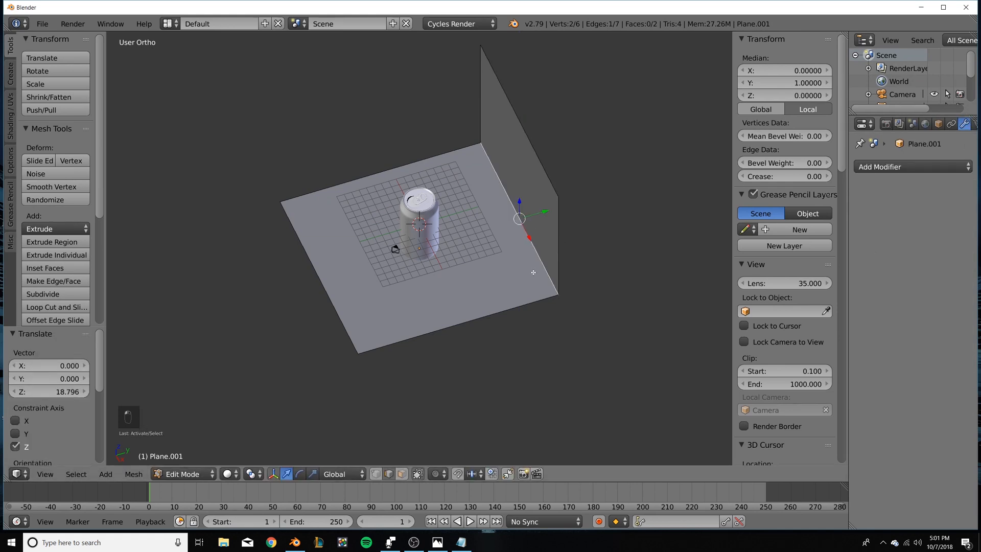
key("Tab")
left_click(921, 171)
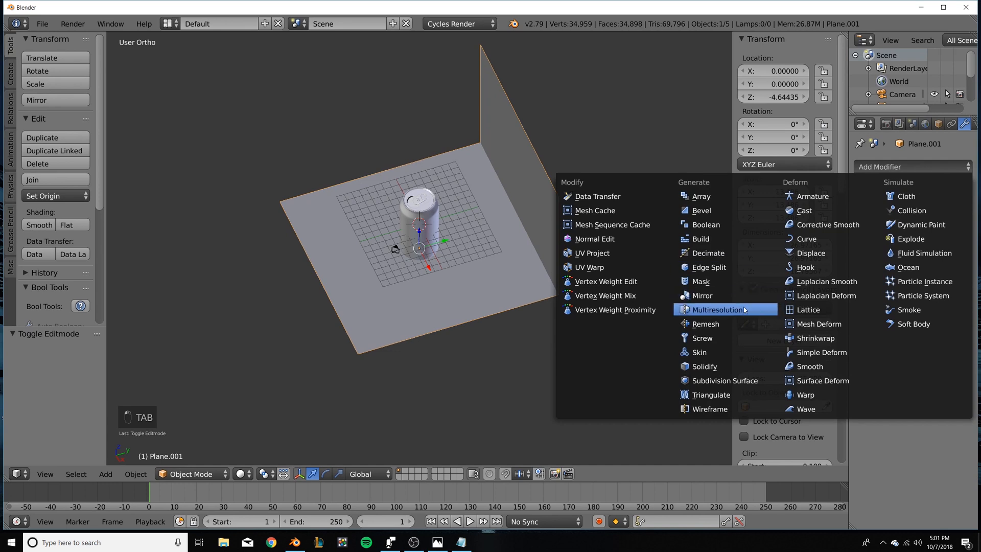
left_click(715, 380)
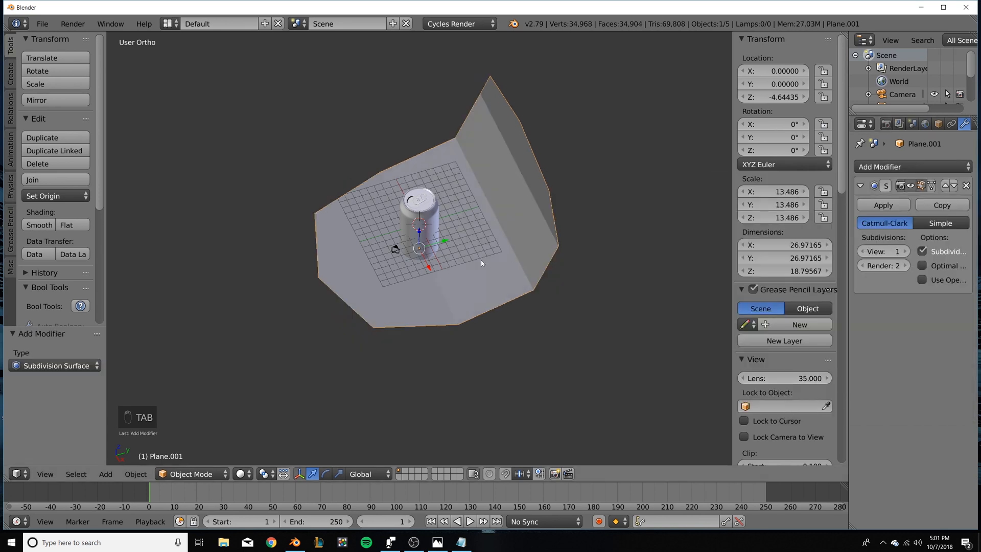
left_click(906, 251)
left_click(36, 225)
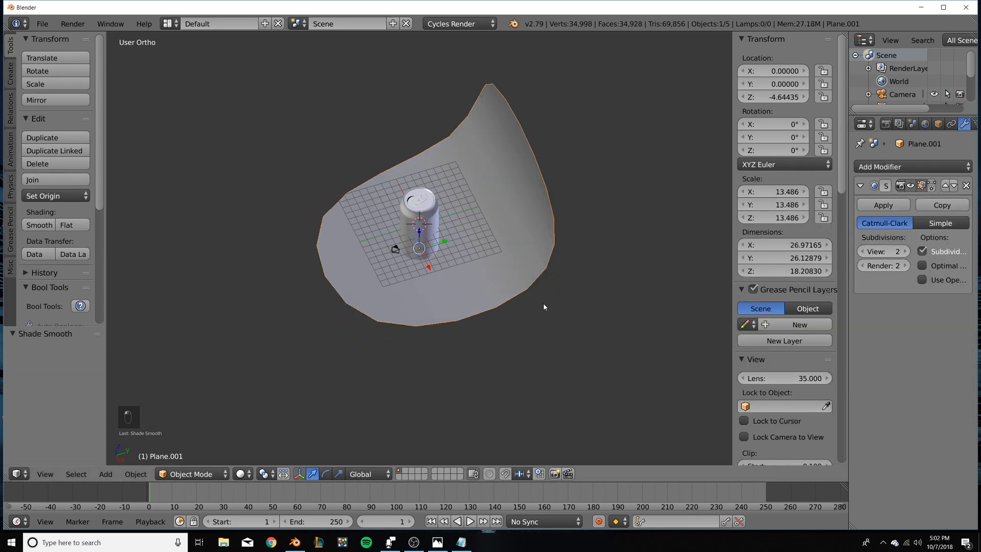
Widen the backdrop along X by a factor of about 1.434.
key("s")
key("x")
left_click(578, 359)
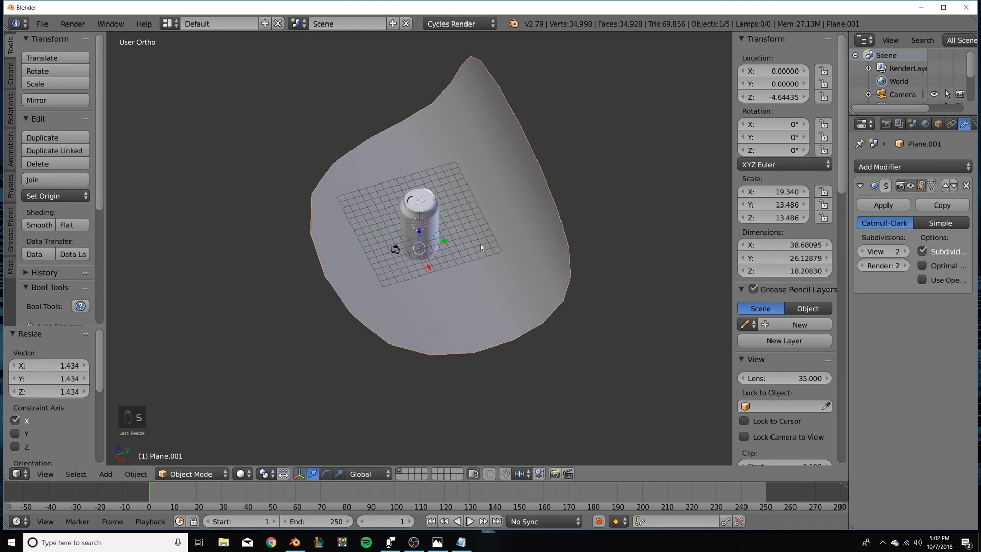
Add one loop cut across the backdrop's floor, parallel to the wall, and slide it to about Y 0.21.
key("Tab")
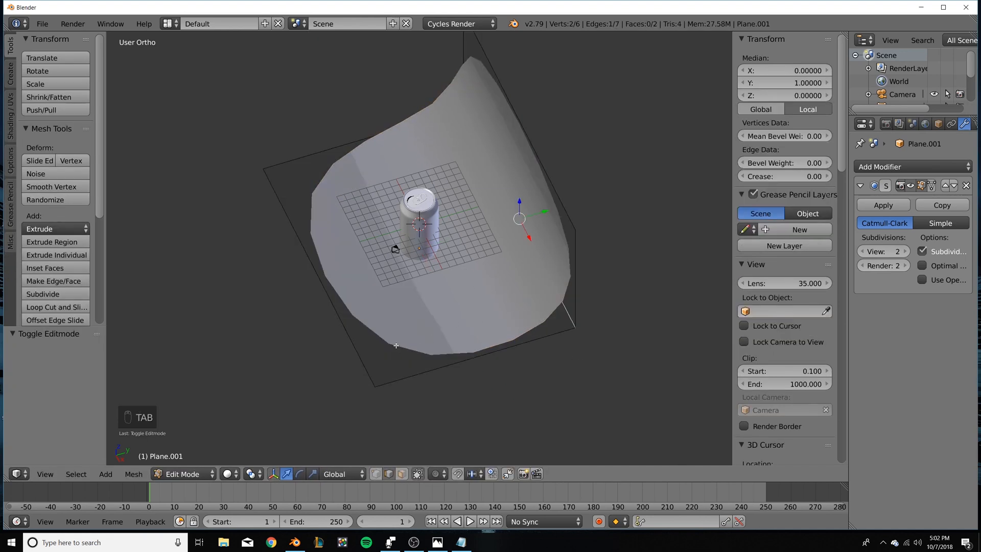
key("ctrl+r")
left_click(473, 352)
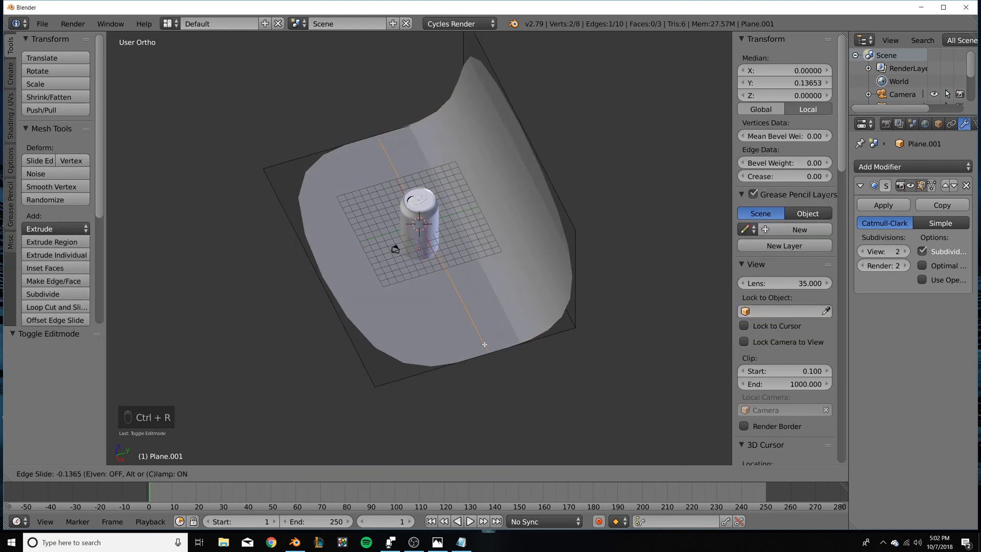
left_click(492, 341)
middle_click_drag(491, 341, 456, 266)
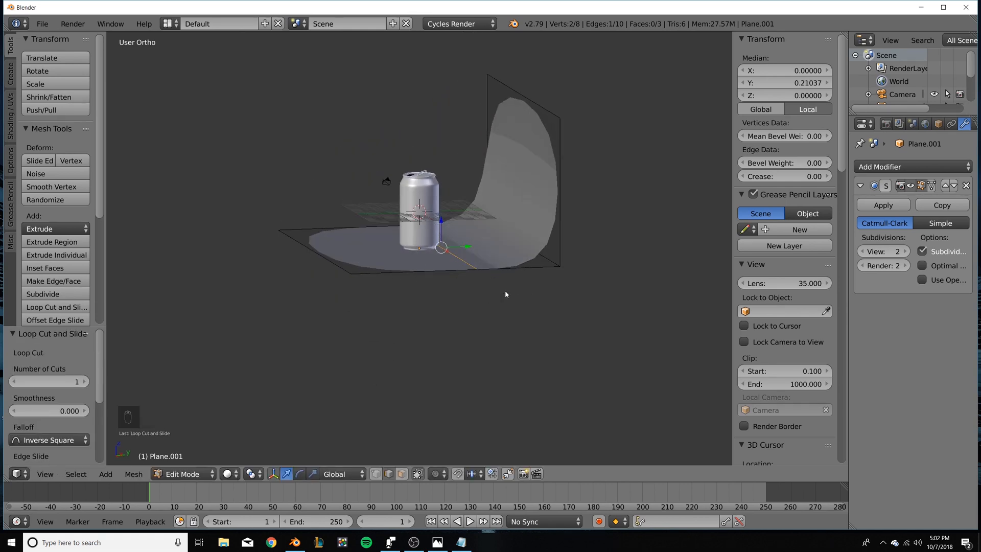
Leave mesh editing and scale the whole backdrop up uniformly by about 1.477.
key("Tab")
key("s")
left_click(638, 298)
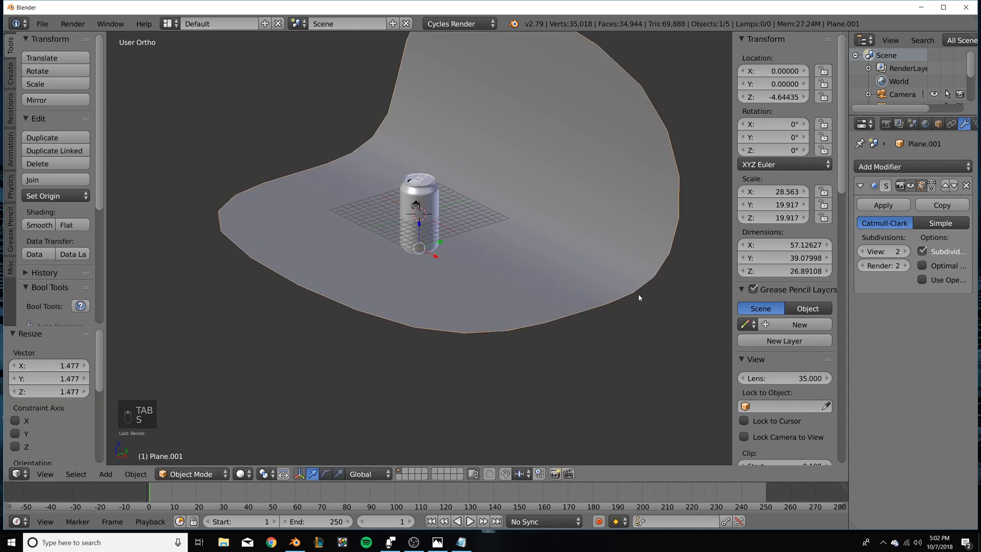
middle_click_drag(540, 291, 511, 265)
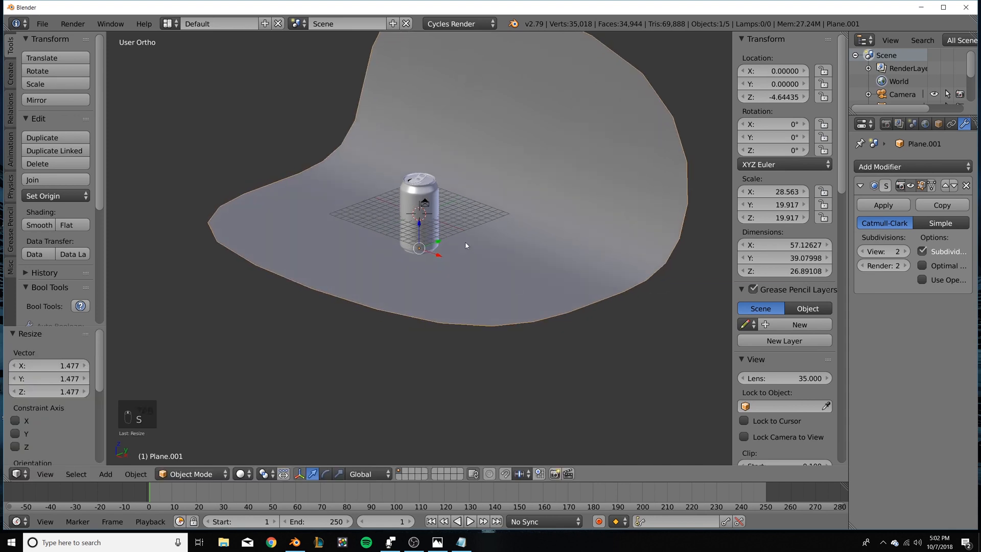
Select the camera and set its X rotation to 90°.
right_click(428, 204)
scroll(427, 203, "up", 3)
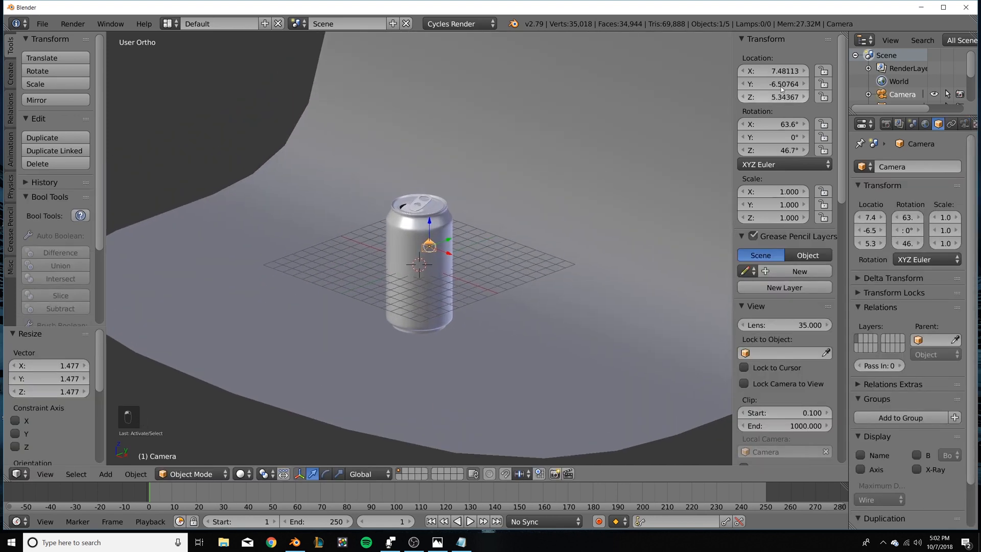
scroll(565, 208, "up", 3)
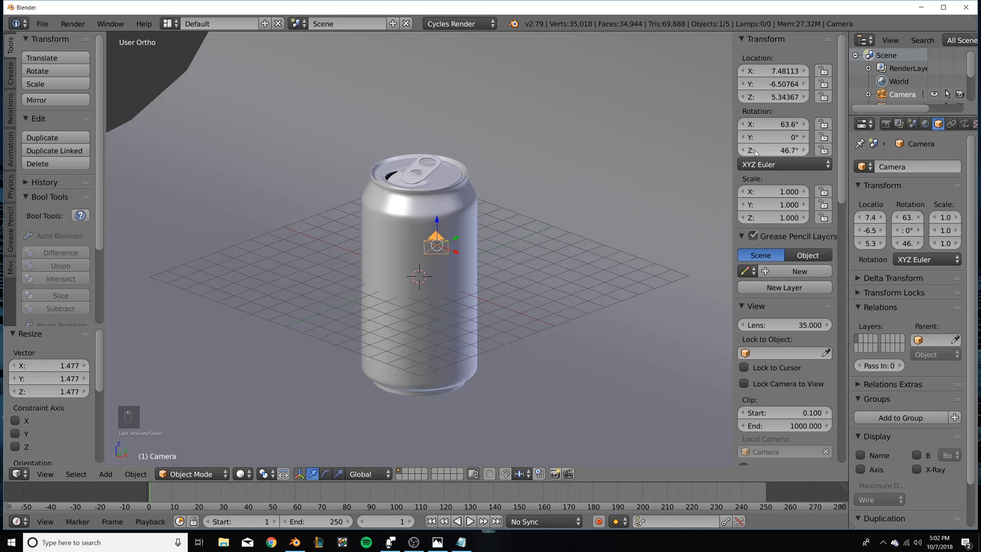
left_click(780, 125)
type("90")
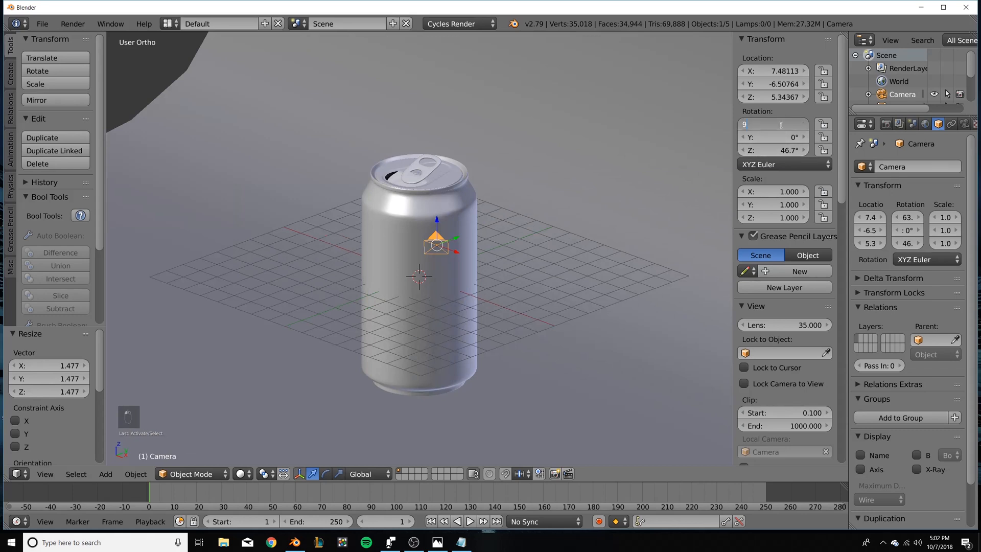
key("Return")
Try a Z rotation of 90° on the camera.
left_click(780, 151)
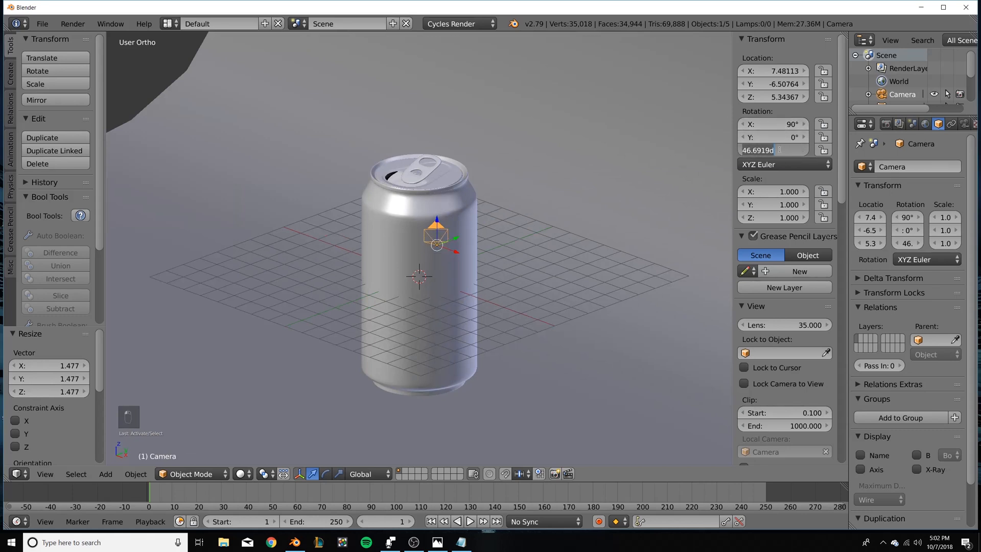
type("90")
key("Return")
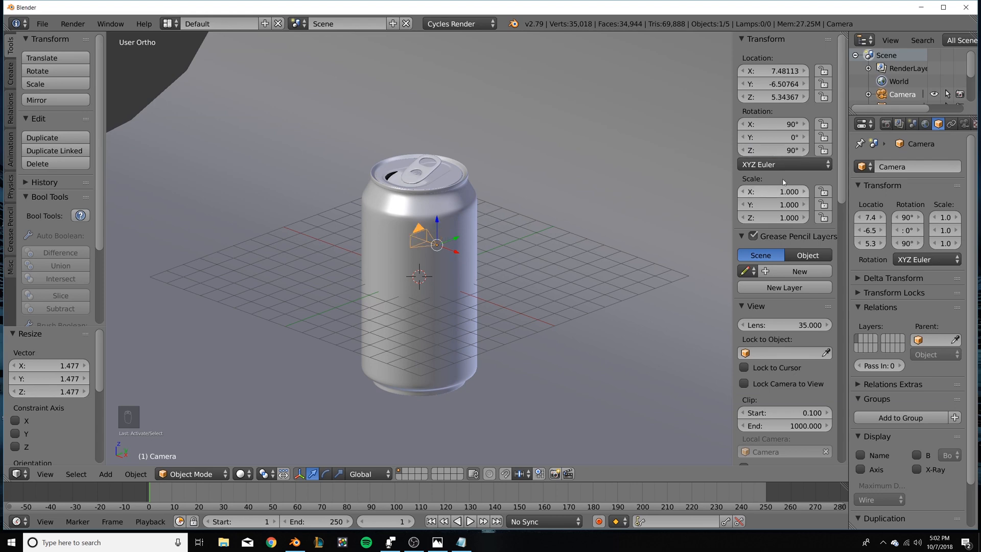
Set the camera's Z rotation to 0°.
left_click(781, 153)
type("0")
key("Return")
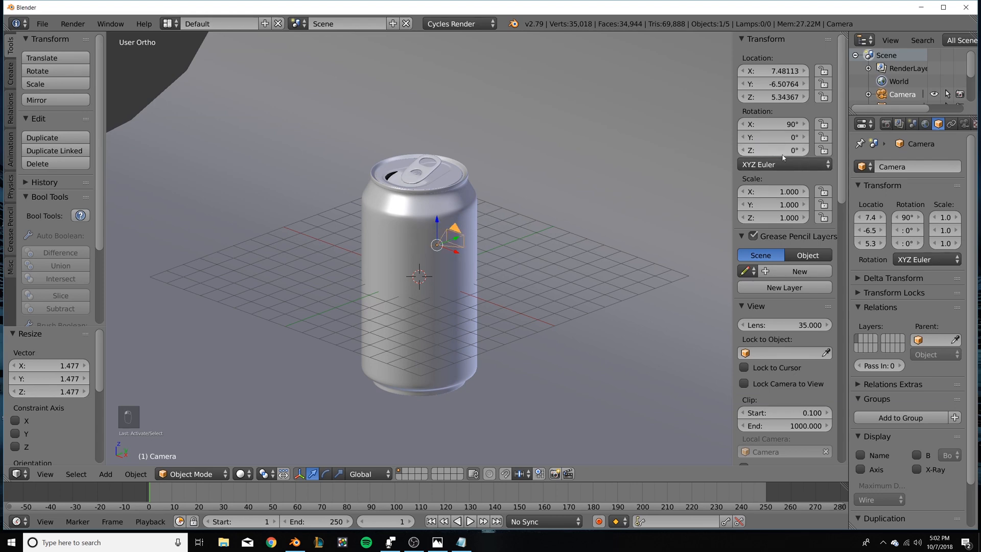
Look at the scene from the top and set the camera's X and Y locations to 0.
key("KP_7")
scroll(599, 281, "down", 4)
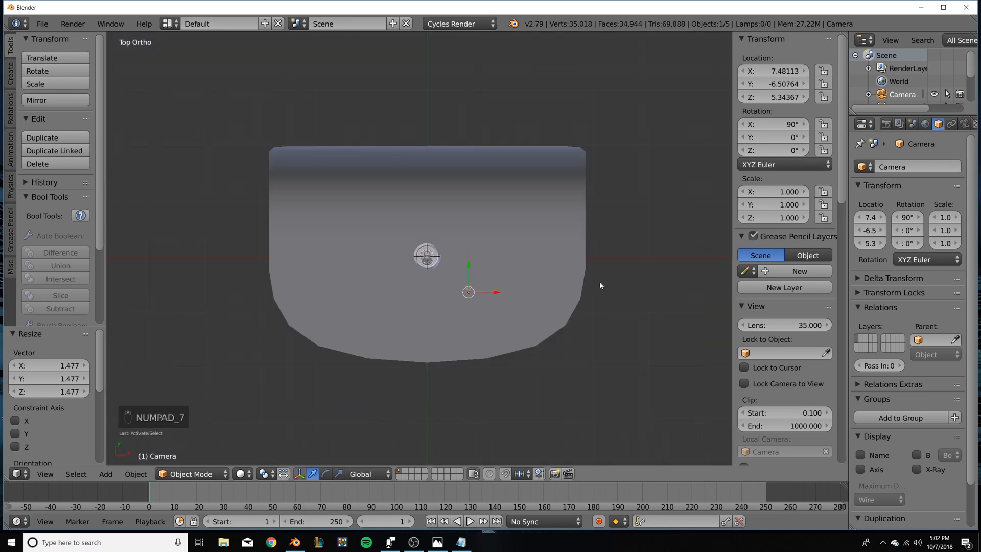
middle_click_drag(566, 304, 574, 270, "shift")
left_click(774, 73)
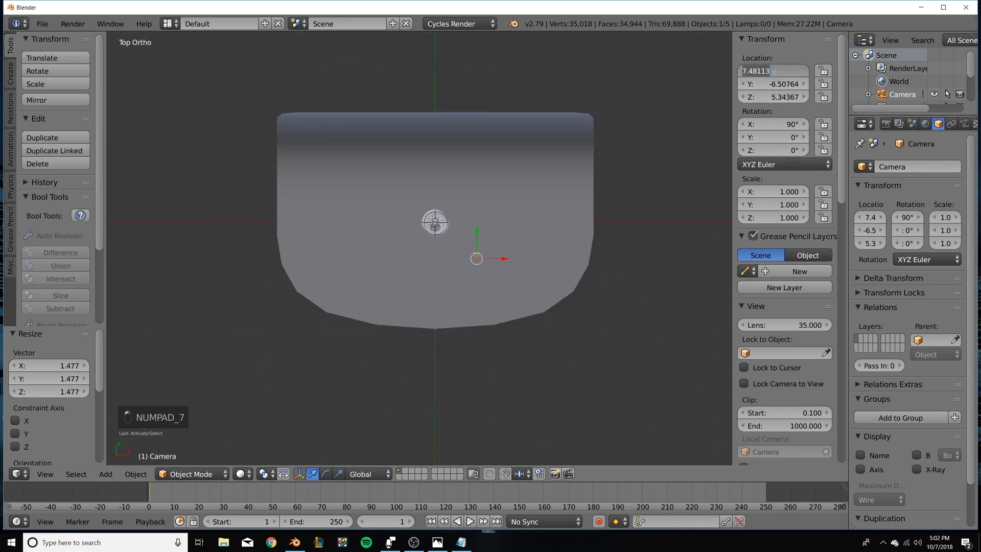
type("0")
key("Return")
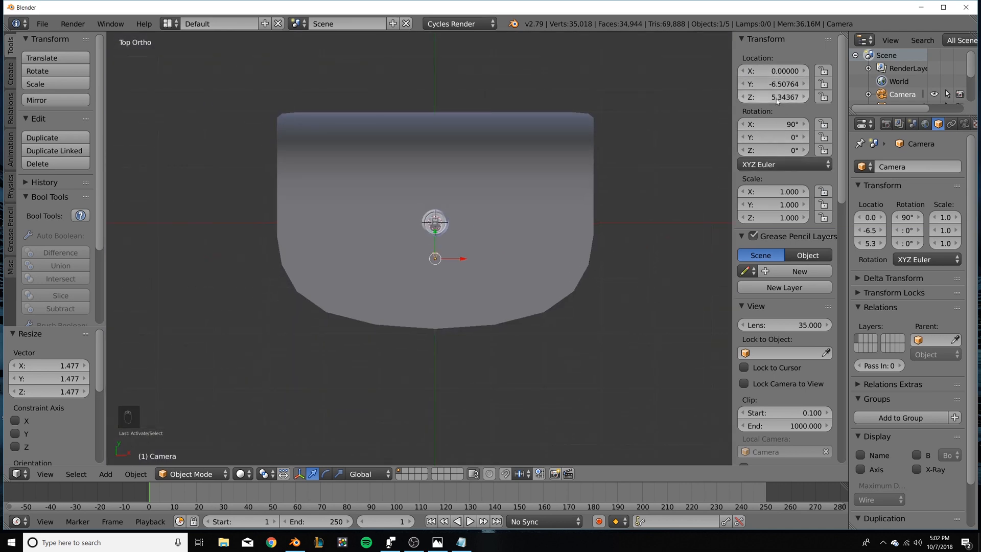
left_click(774, 84)
type("0")
key("Return")
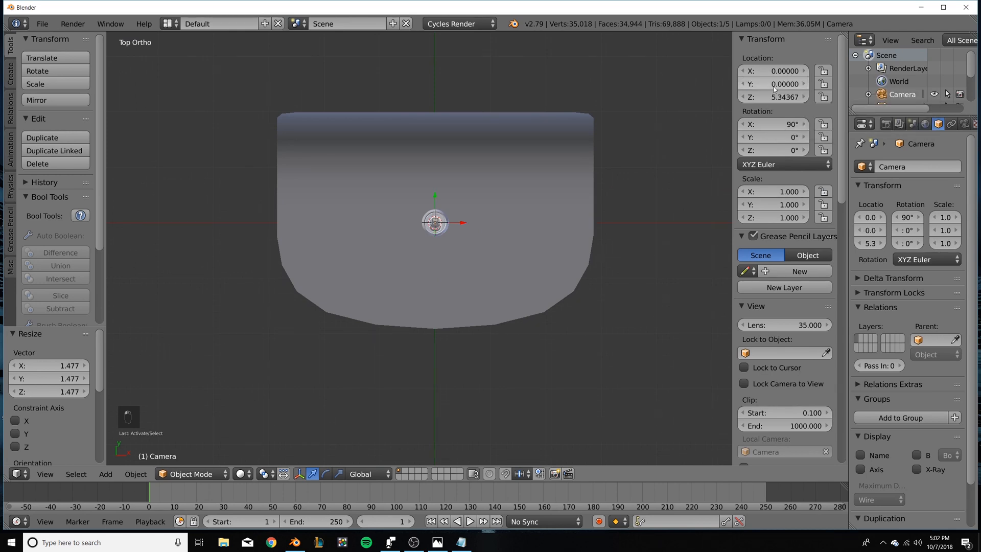
Try a Z location of 25 for the camera, undo it, and set its Z location to 0.
left_click(768, 93)
type("25")
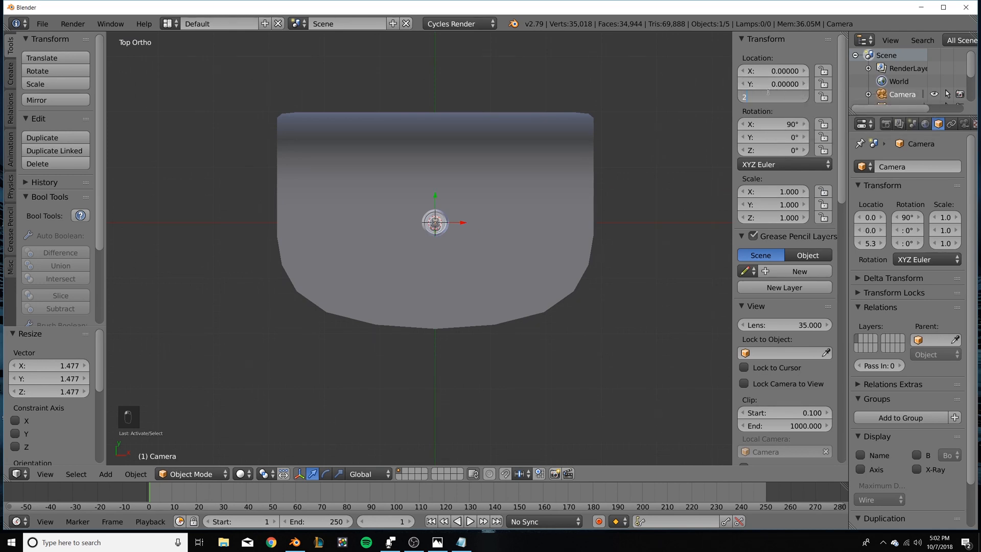
key("Return")
key("ctrl+z")
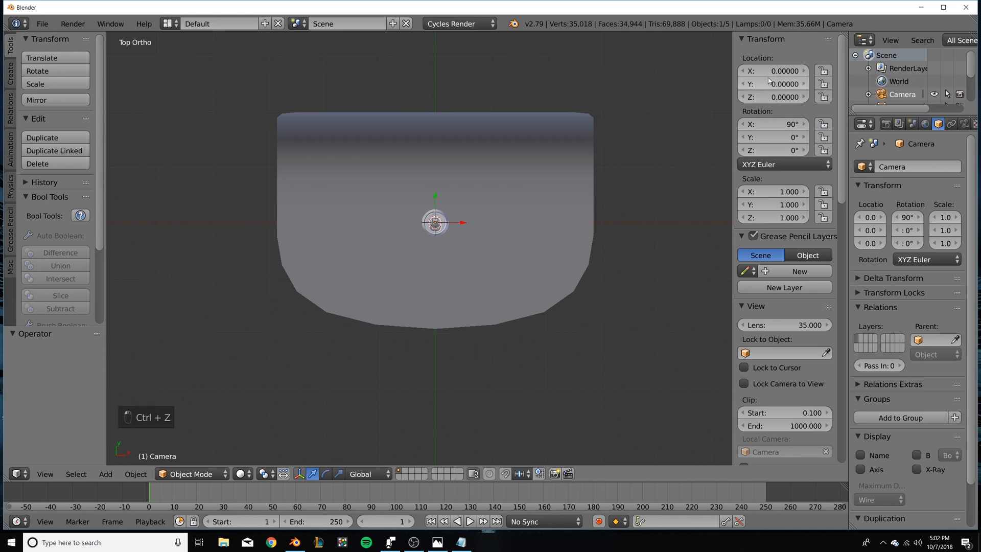
Try a Y location of 25 for the camera.
left_click(772, 83)
type("25")
key("Return")
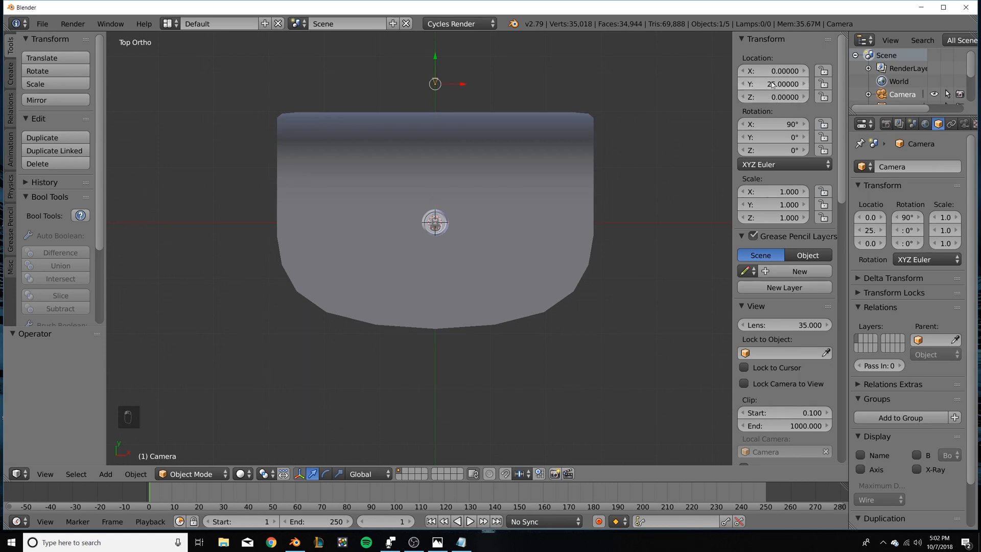
Set the camera's Y location to -25 and preview the scene through the camera in rendered shading.
left_click(772, 84)
type("-25")
key("Return")
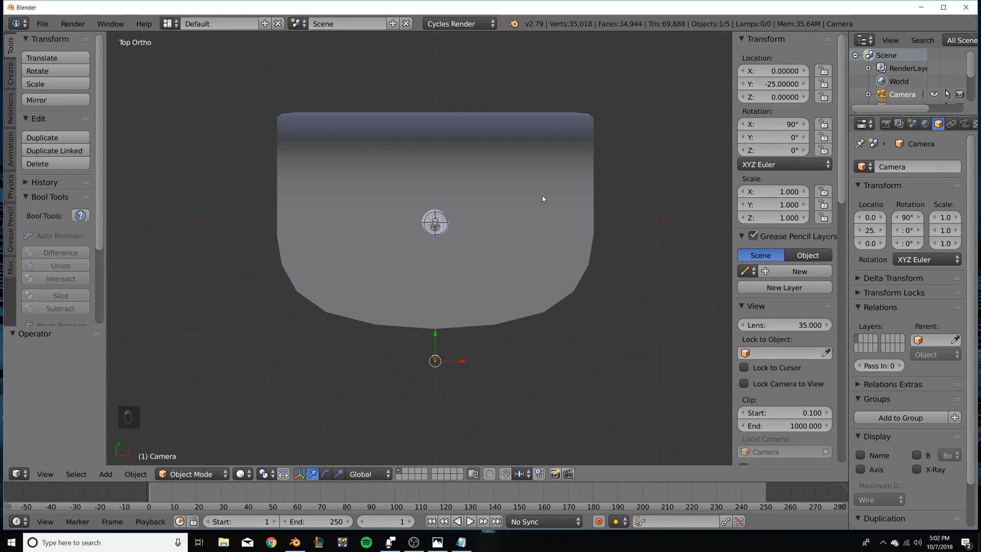
key("KP_0")
key("shift+z")
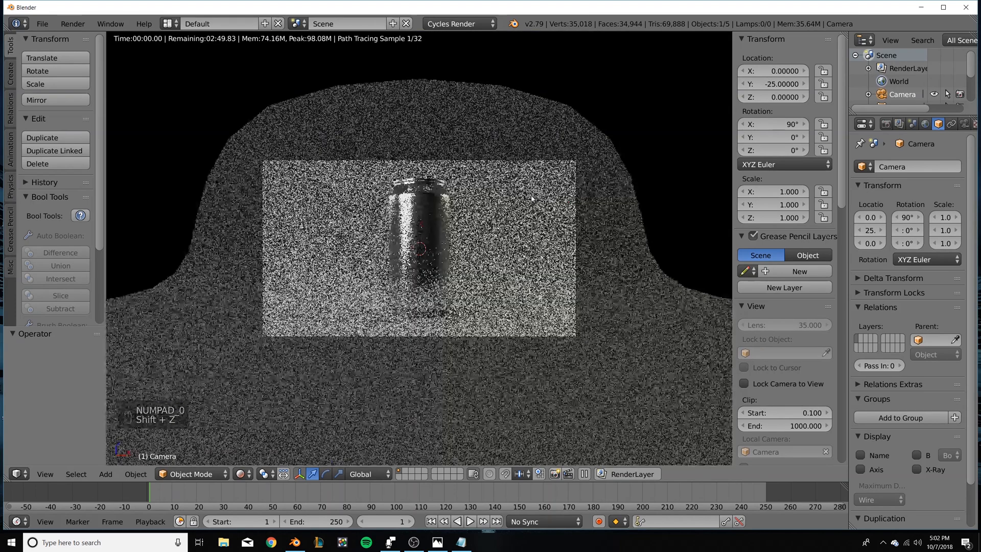
Save the scene under the file name CAN in the blender files folder.
key("ctrl+shift+s")
left_click(243, 67)
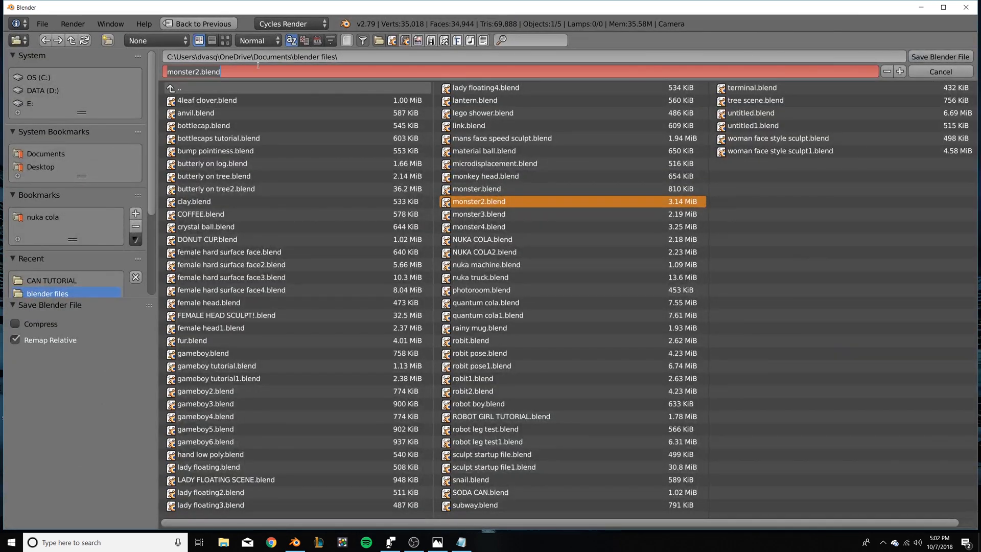
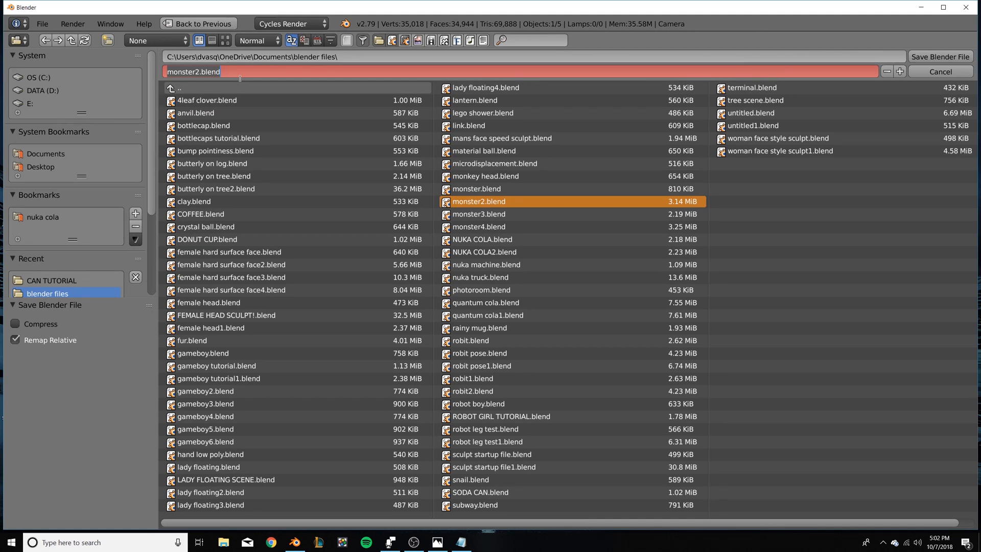
type("CAN")
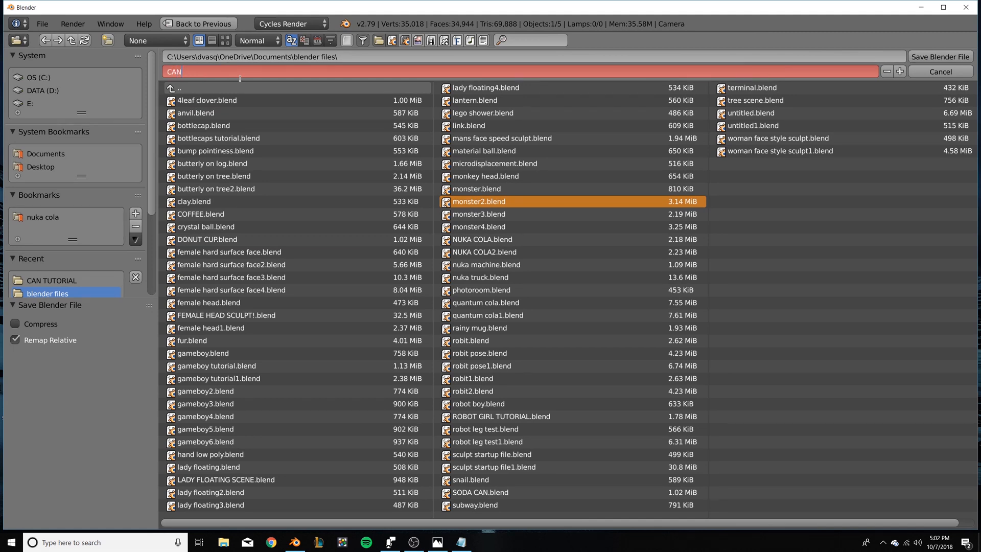
left_click(942, 57)
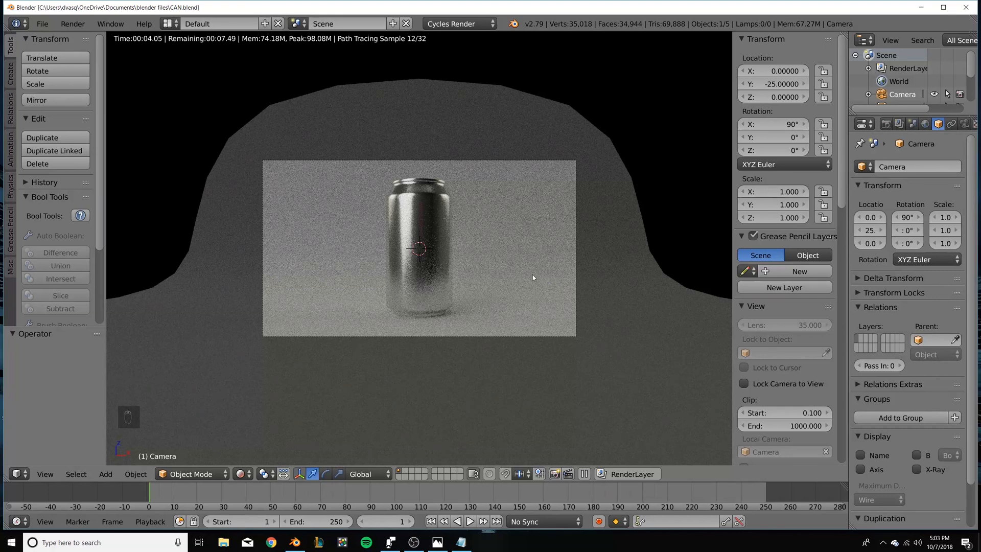
Return to solid shading, select the can body and isolate it in local view.
key("shift+z")
right_click(477, 214)
middle_click_drag(464, 213, 481, 258)
right_click(455, 232)
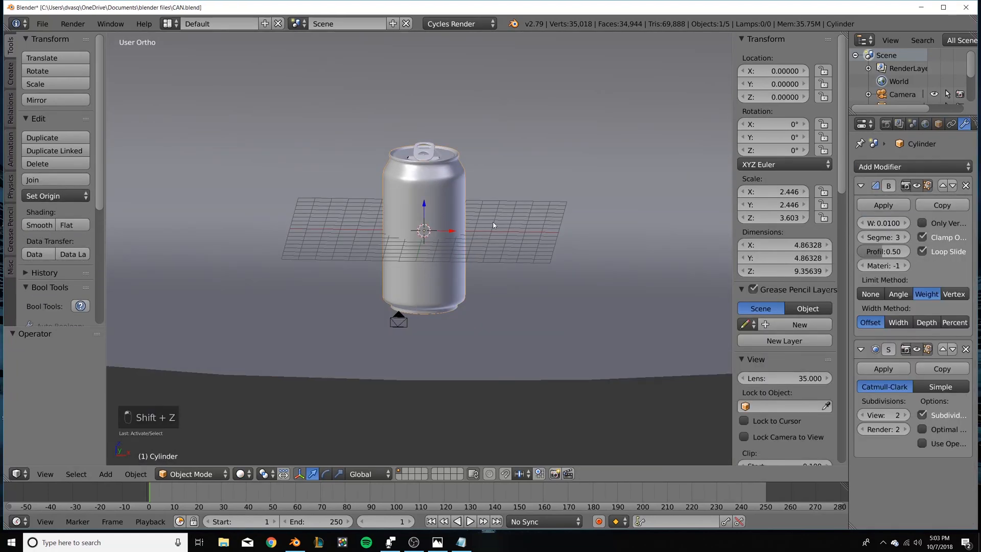
scroll(485, 245, "up", 3)
key("KP_Divide")
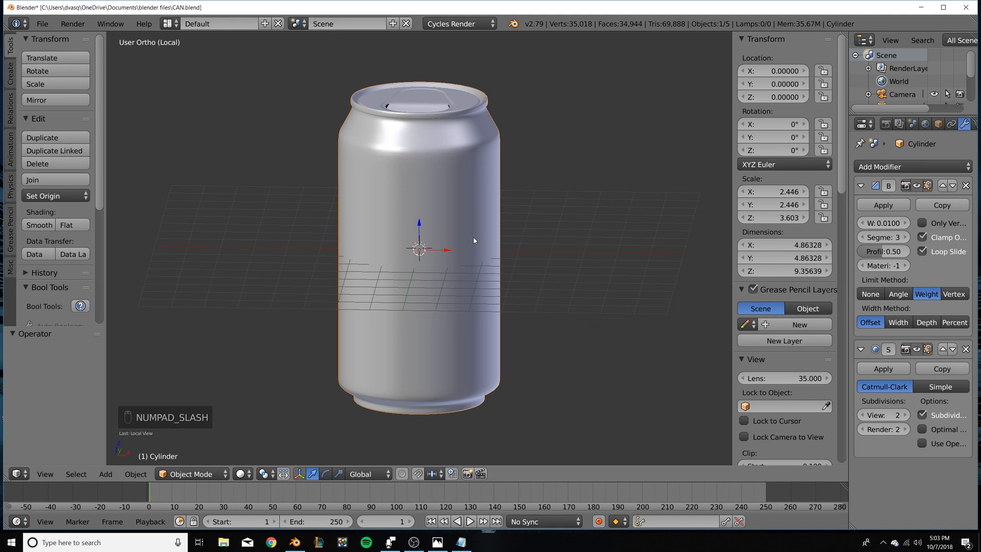
In Edit Mode, select the can's straight side wall by growing the selection outward from its upper and lower edge loops.
key("Tab")
right_click(451, 349, "alt")
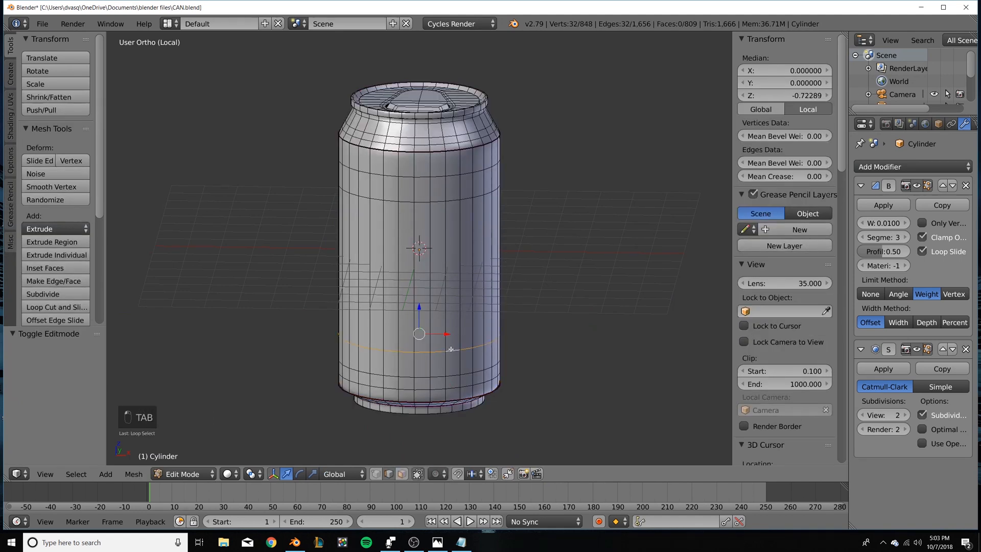
right_click(453, 201, "alt+shift")
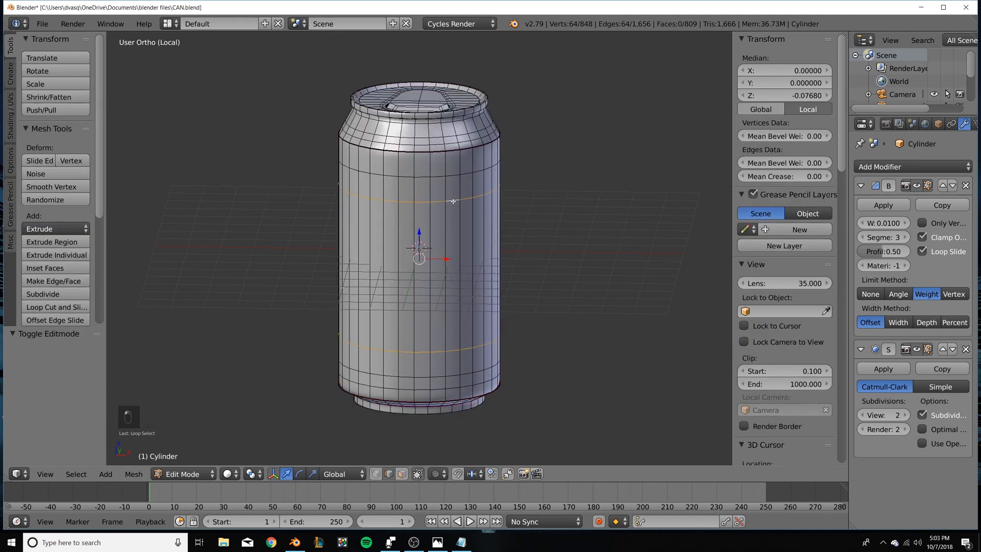
key("ctrl+KP_Add")
key("ctrl+KP_Add")
key("ctrl+KP_Add")
key("ctrl+KP_Add")
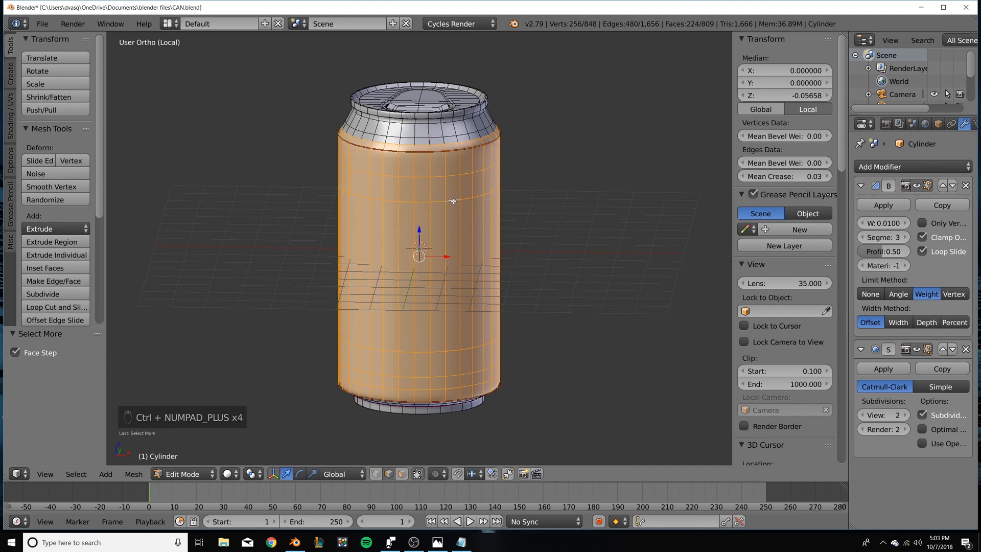
key("ctrl+KP_Subtract")
Extend the face selection to the rounded edges at the bottom and top of the can's side wall.
middle_click_drag(453, 201, 438, 375)
right_click(484, 382, "alt+shift")
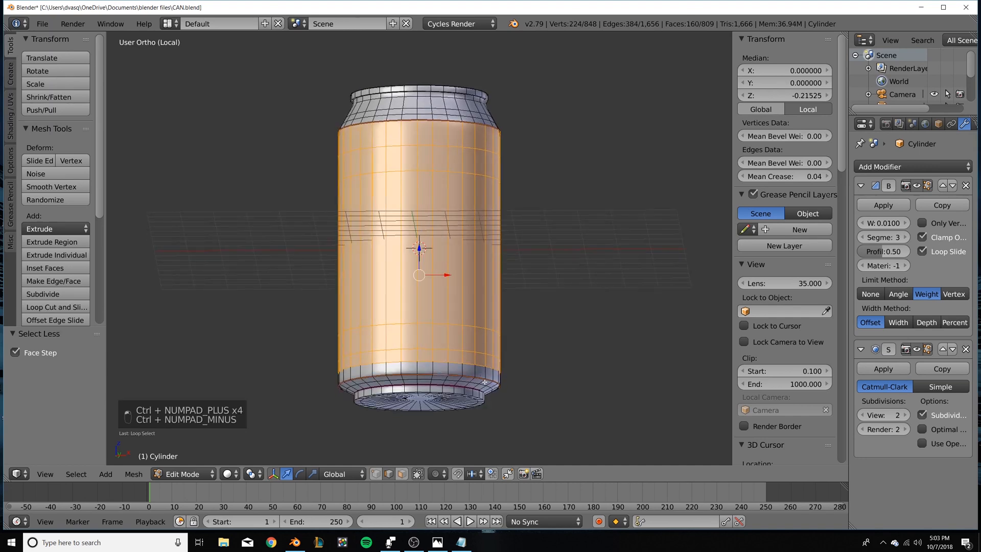
key("ctrl+z")
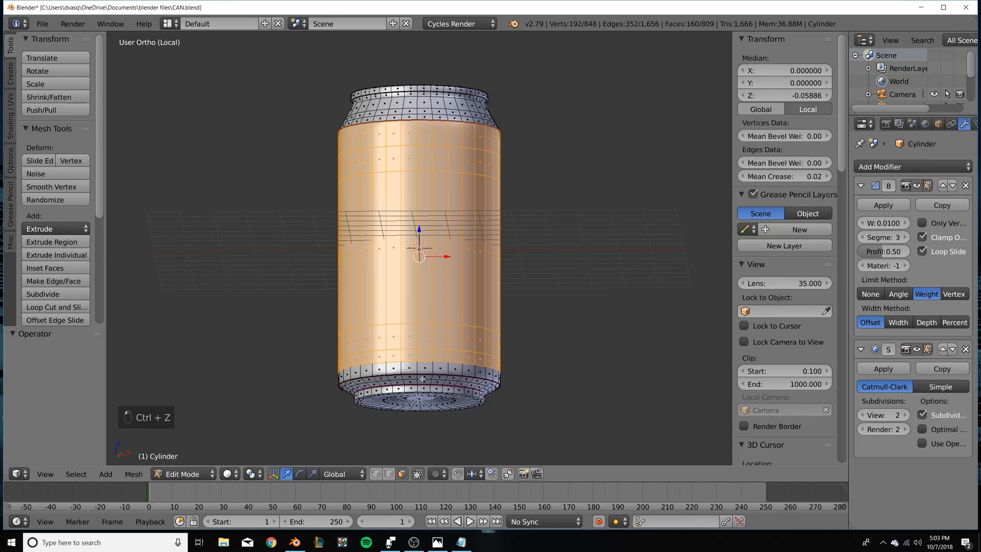
middle_click_drag(434, 131, 475, 179)
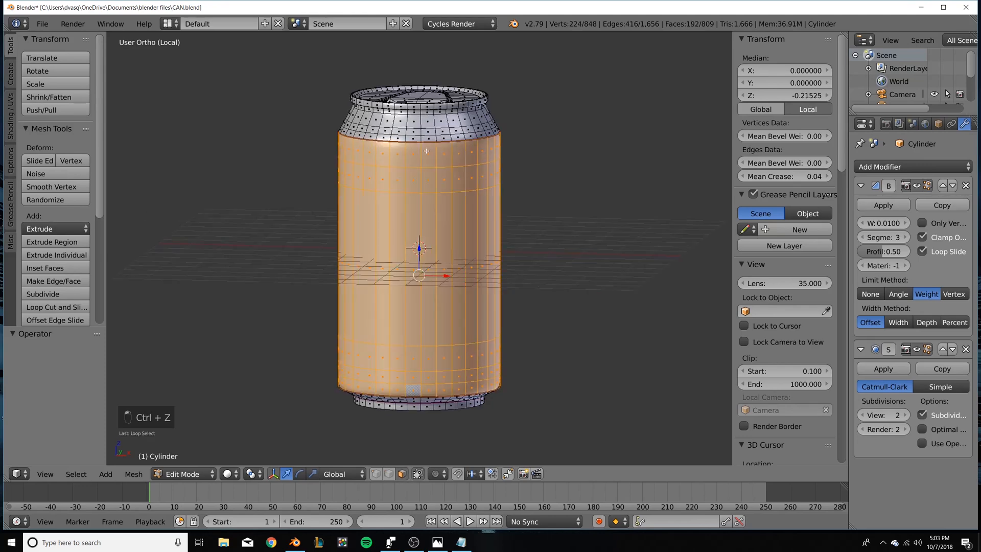
key("ctrl+KP_Add")
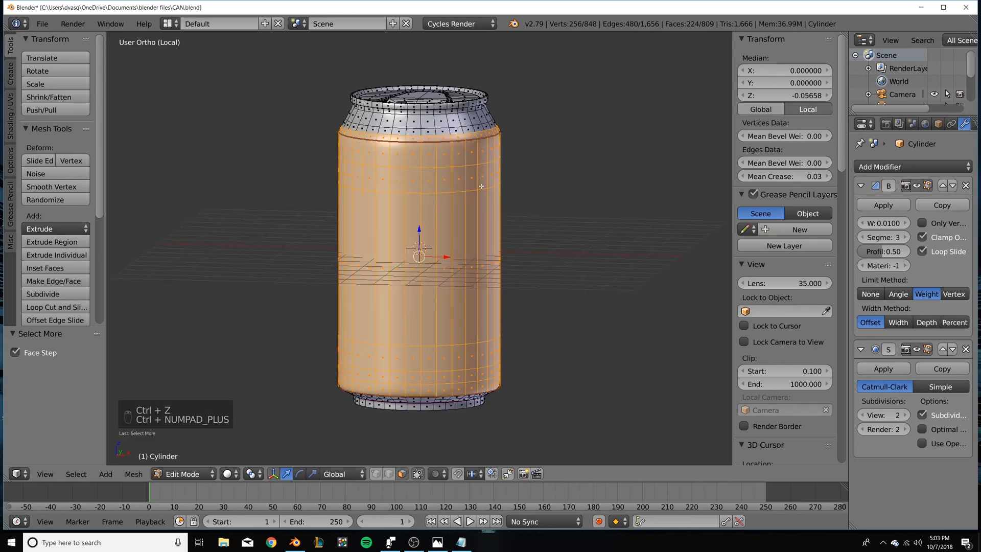
key("ctrl+z")
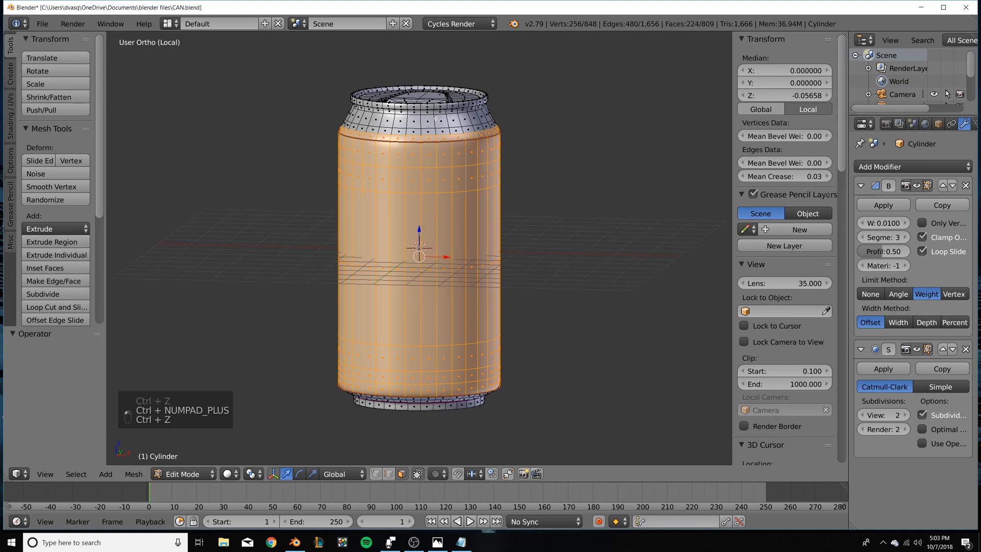
Add the face rings of the can's sloped shoulder to the selection, up to the rim.
right_click(436, 120, "alt+shift")
right_click(440, 133, "alt+shift")
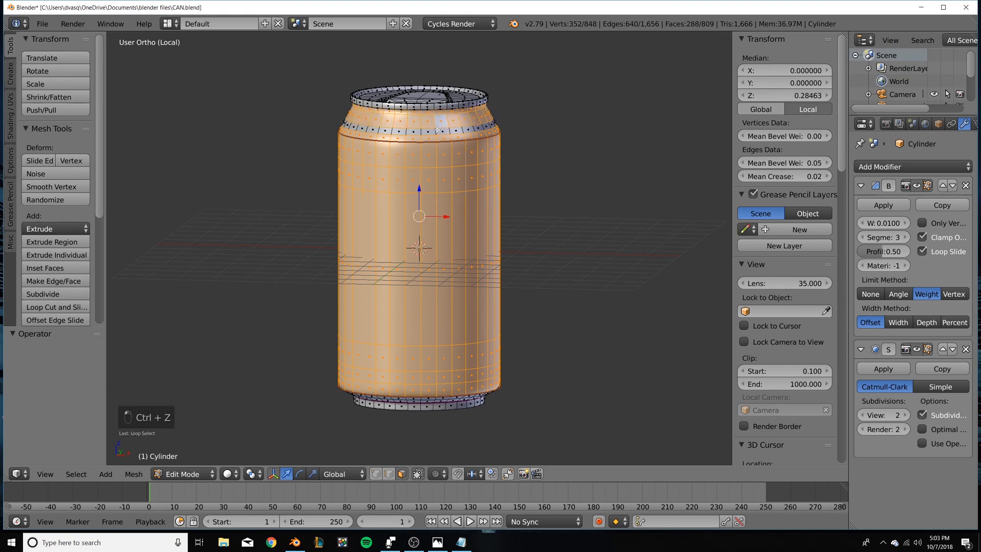
middle_click_drag(536, 230, 526, 364)
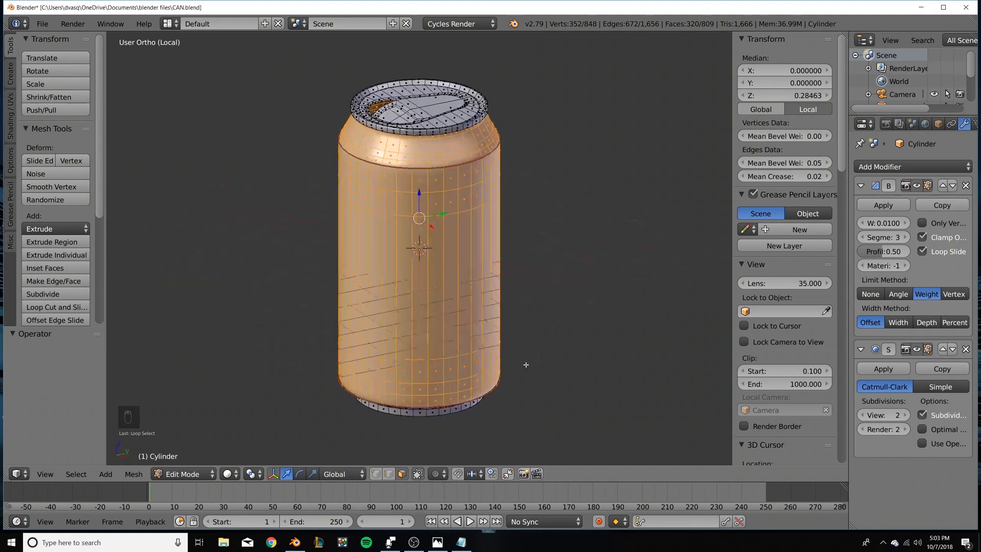
Switch to front view, split the 3D viewport vertically in two and show the UV/Image Editor in one half.
key("KP_1")
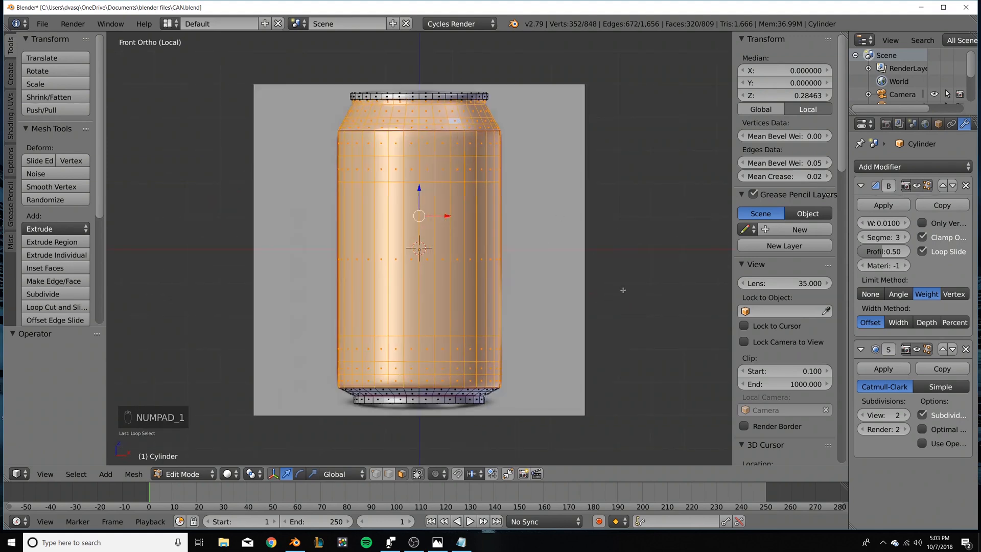
key("t")
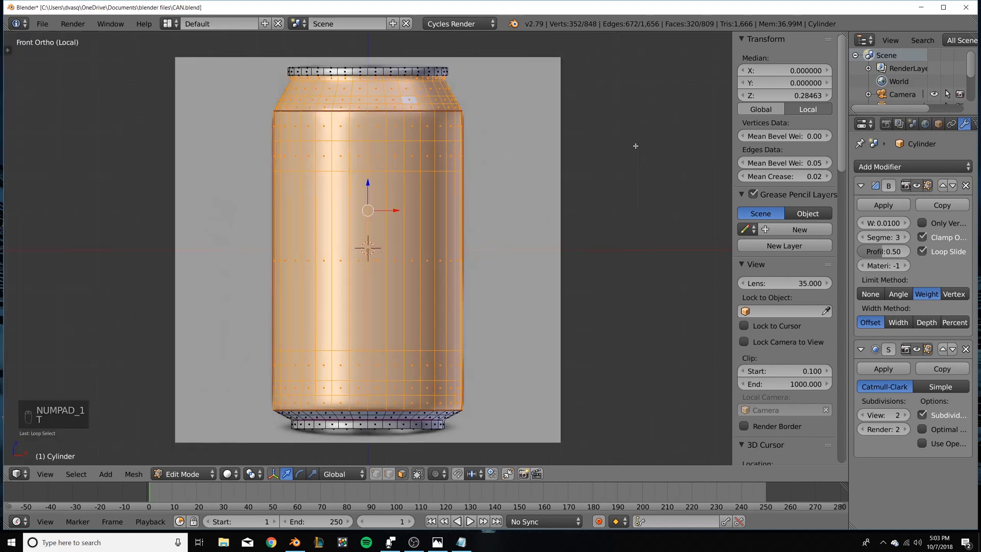
key("n")
left_click_drag(844, 35, 424, 55)
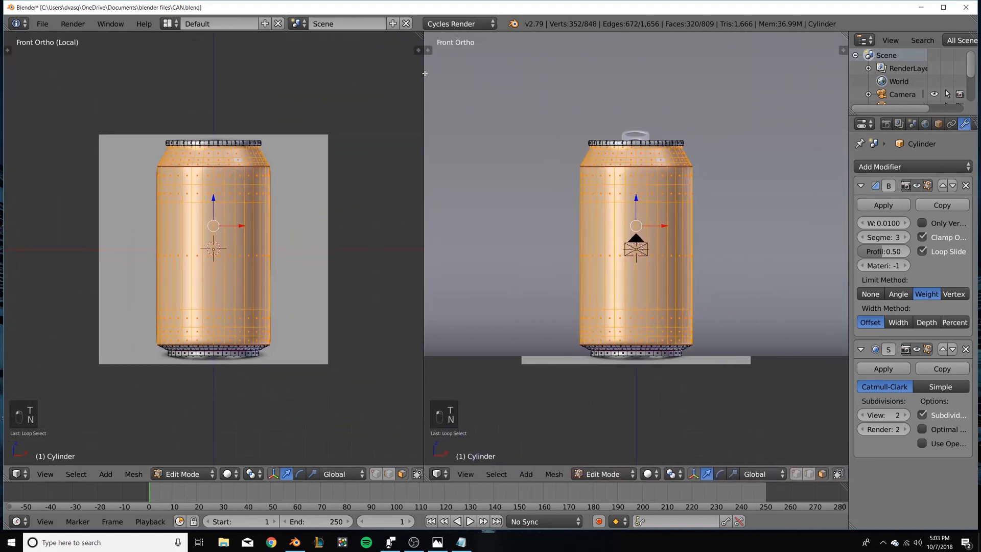
left_click(437, 473)
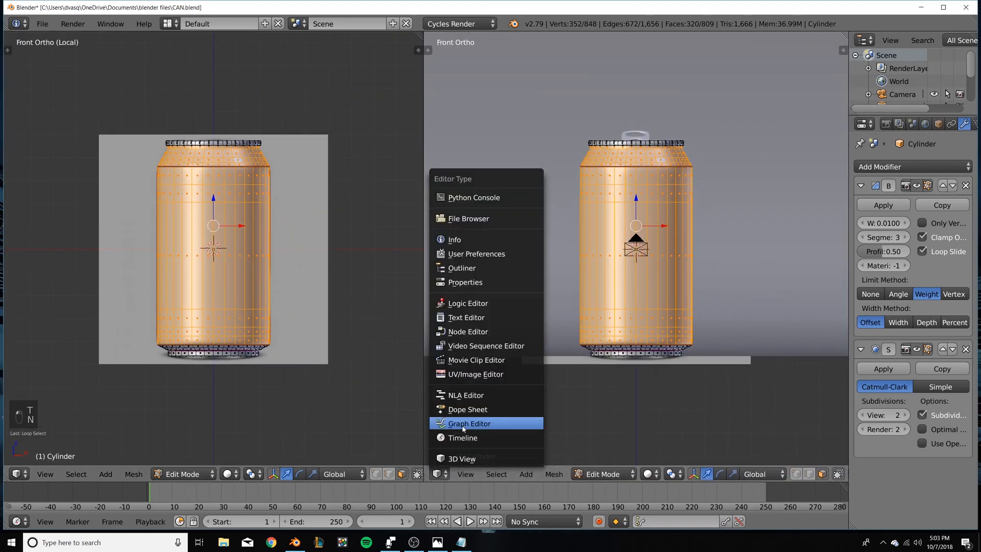
left_click(475, 374)
Try a standard Unwrap and a Cylinder Projection on the selected can faces.
key("u")
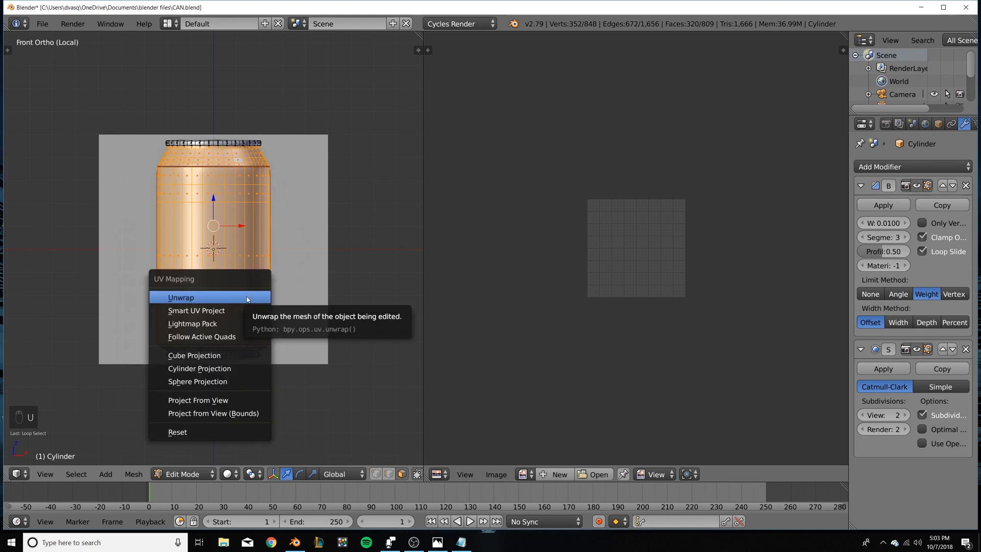
left_click(248, 298)
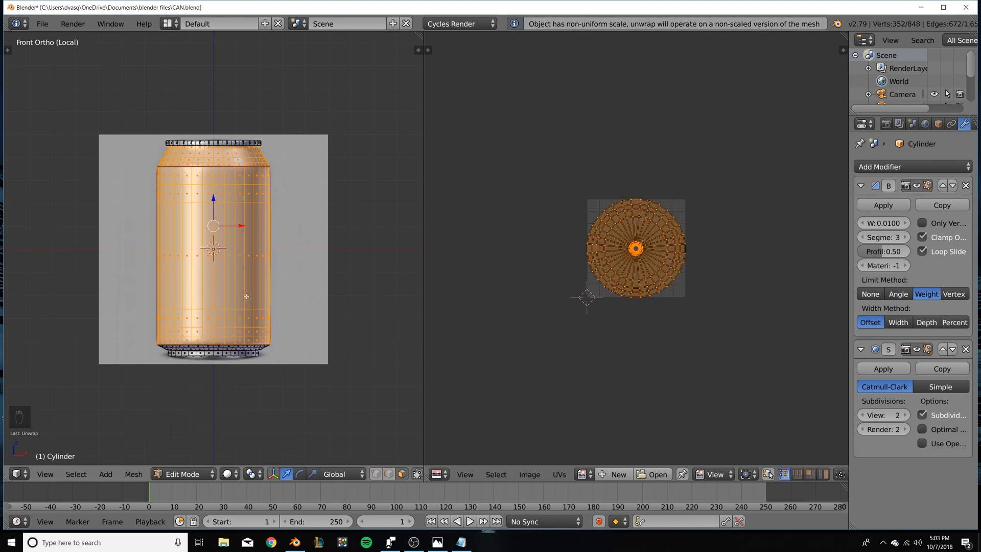
key("u")
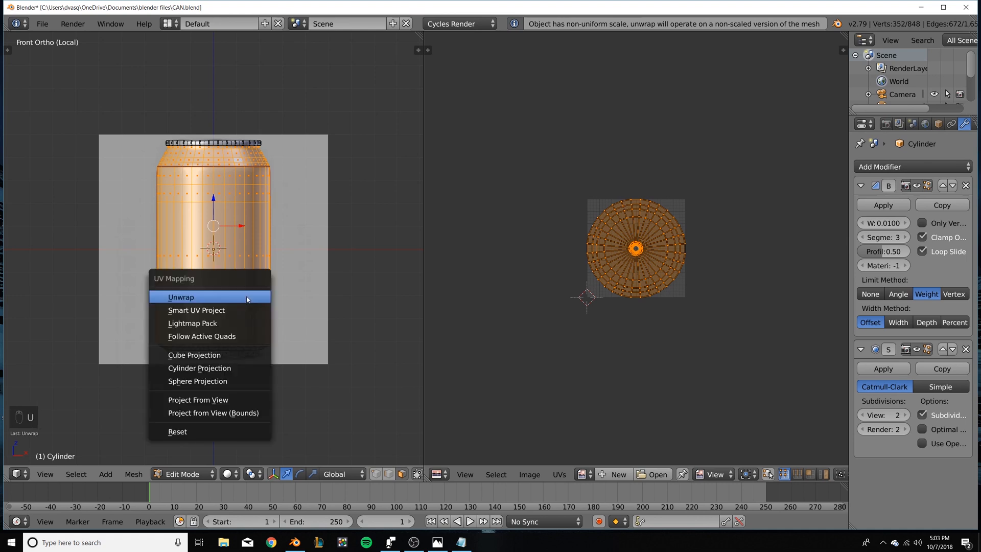
left_click(236, 368)
Map the UVs of the selected can faces with a Sphere Projection.
key("u")
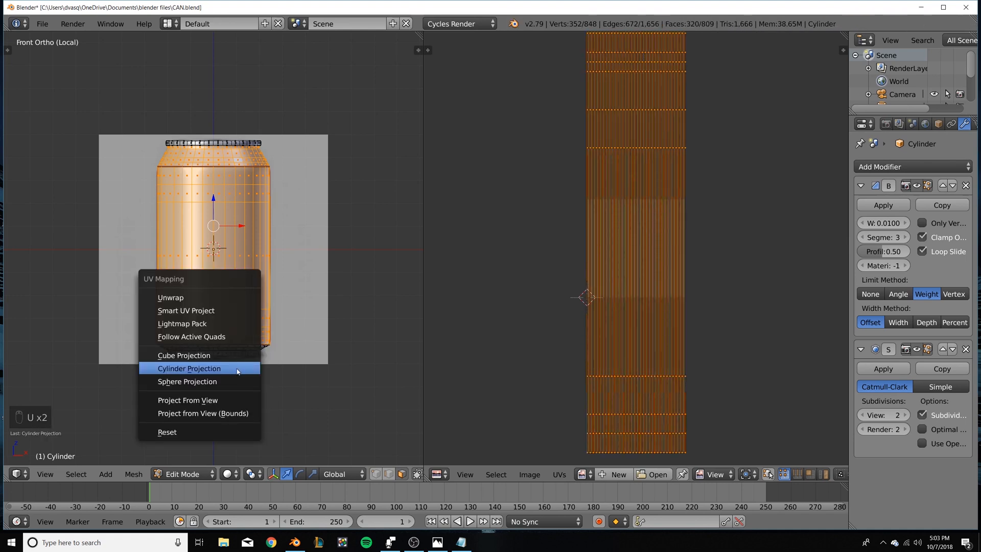
left_click(236, 381)
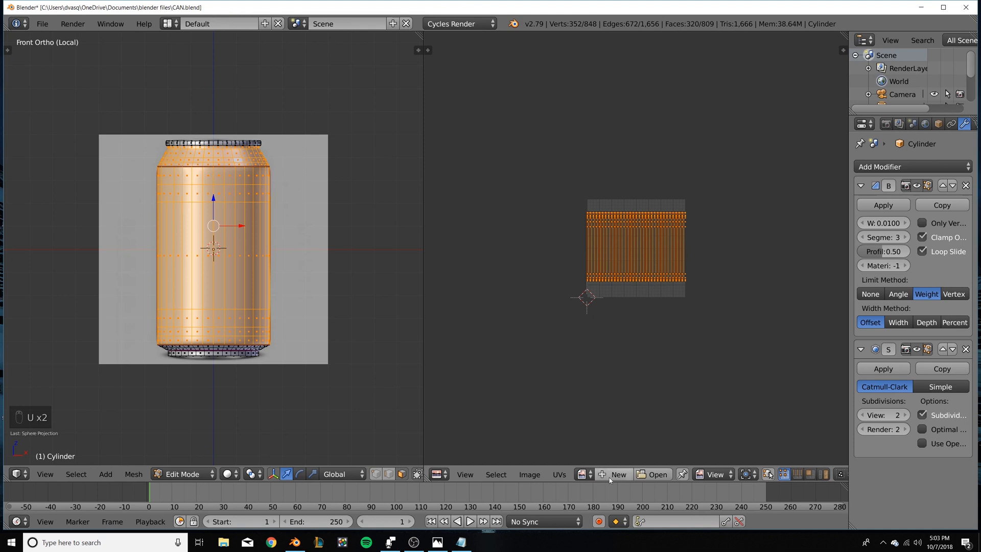
Try adding a second material slot with a new default material to the can body.
scroll(948, 127, "down", 2)
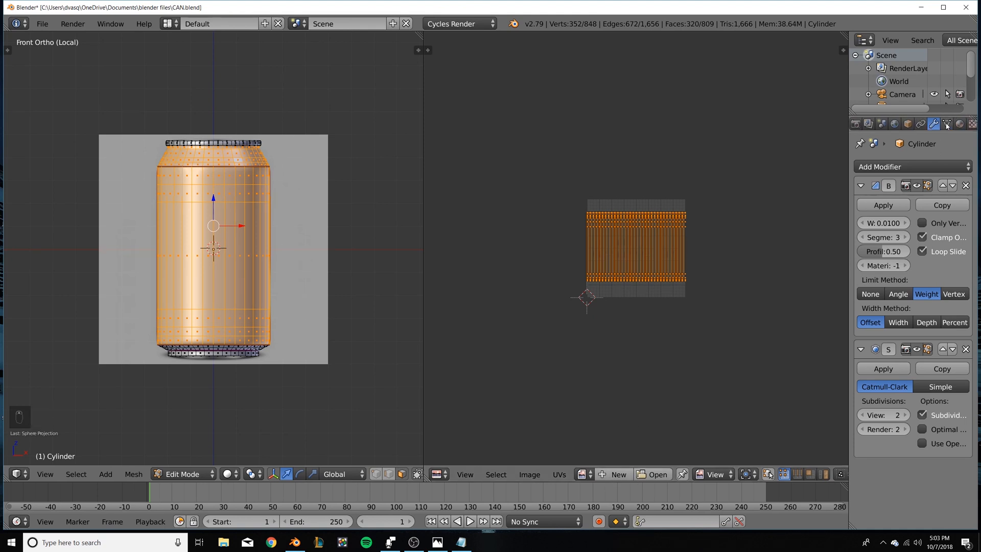
scroll(947, 127, "down", 1)
left_click(944, 124)
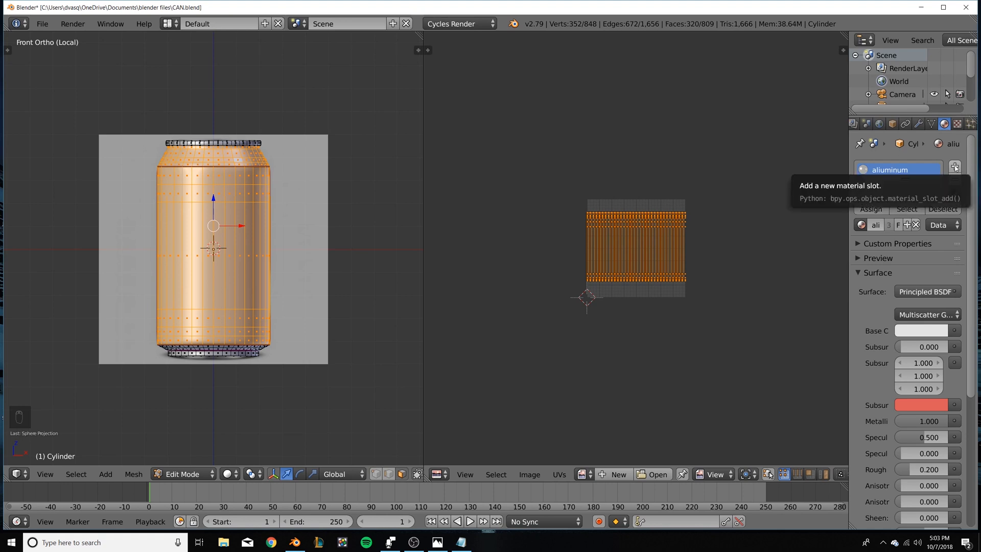
left_click(954, 167)
left_click(908, 255)
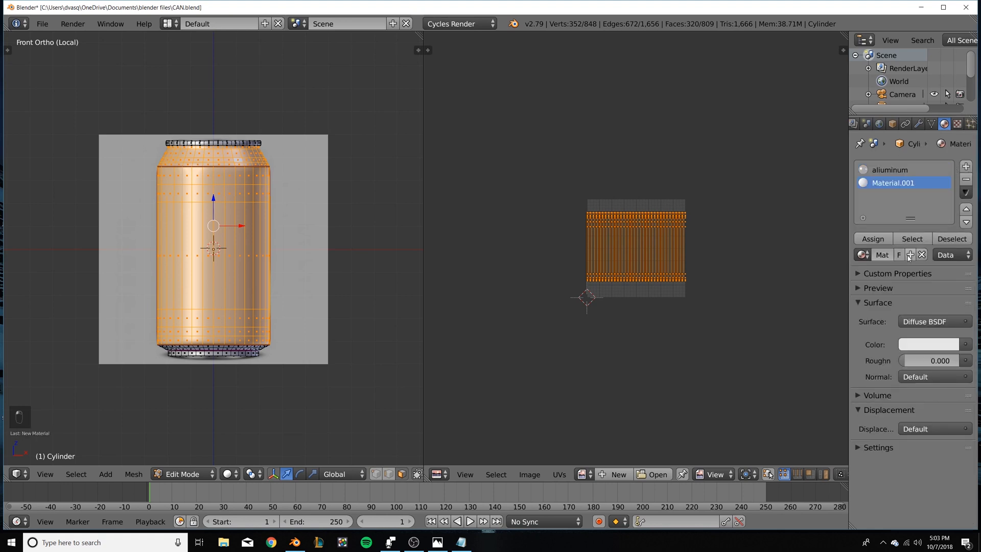
Leave Edit Mode and remove the second material slot from the can body.
left_click(965, 179)
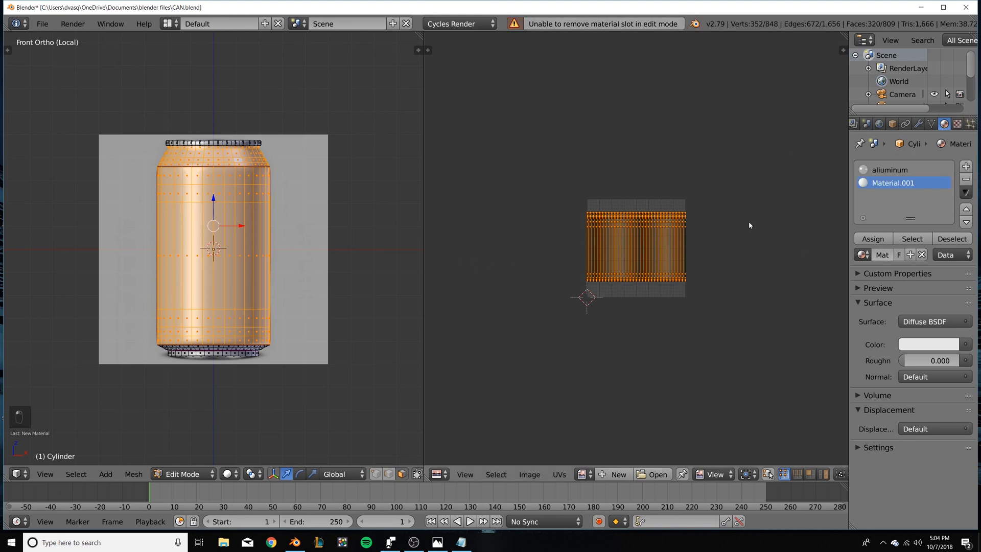
key("Tab")
left_click(966, 179)
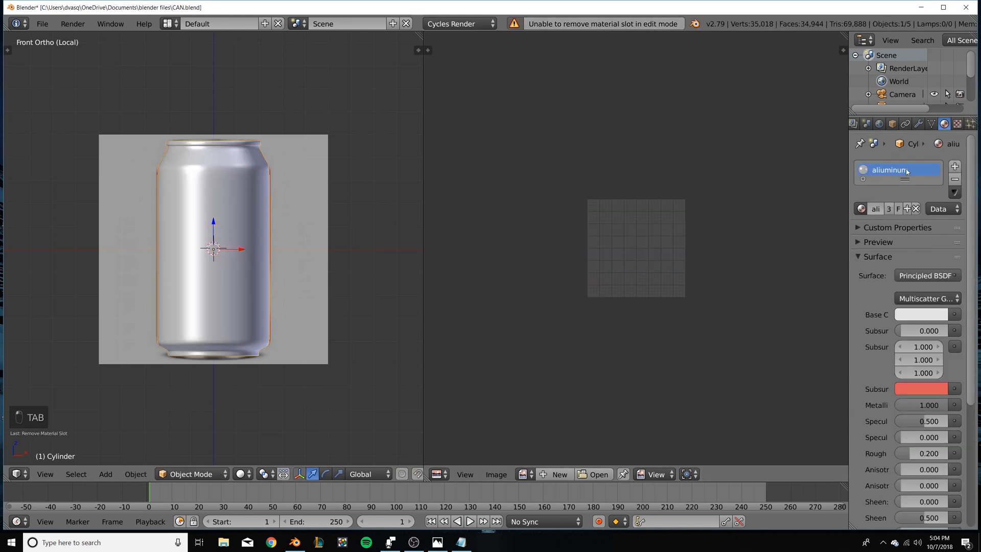
Try duplicating the aliuminum material in the can body's only slot, and undo it.
left_click(907, 208)
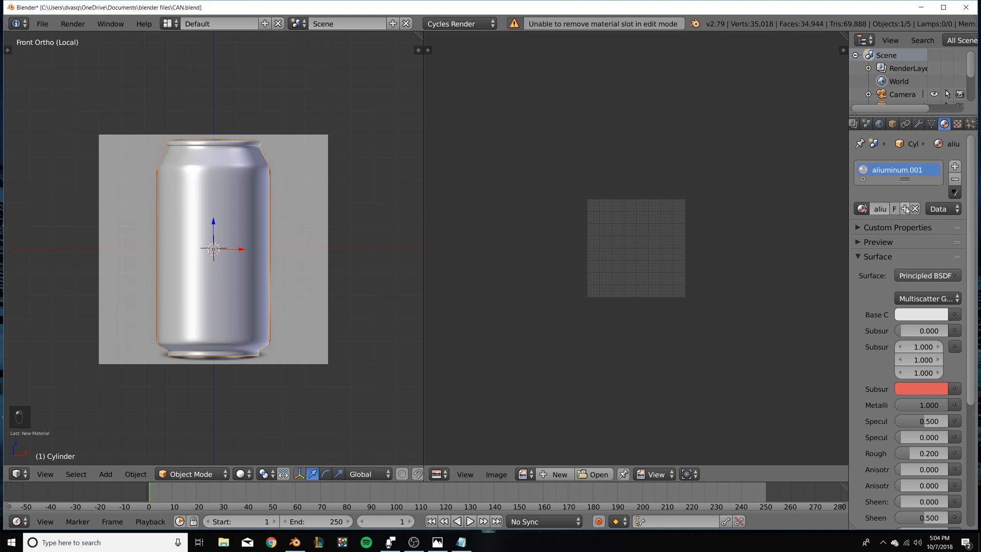
left_click(860, 210)
left_click(860, 209)
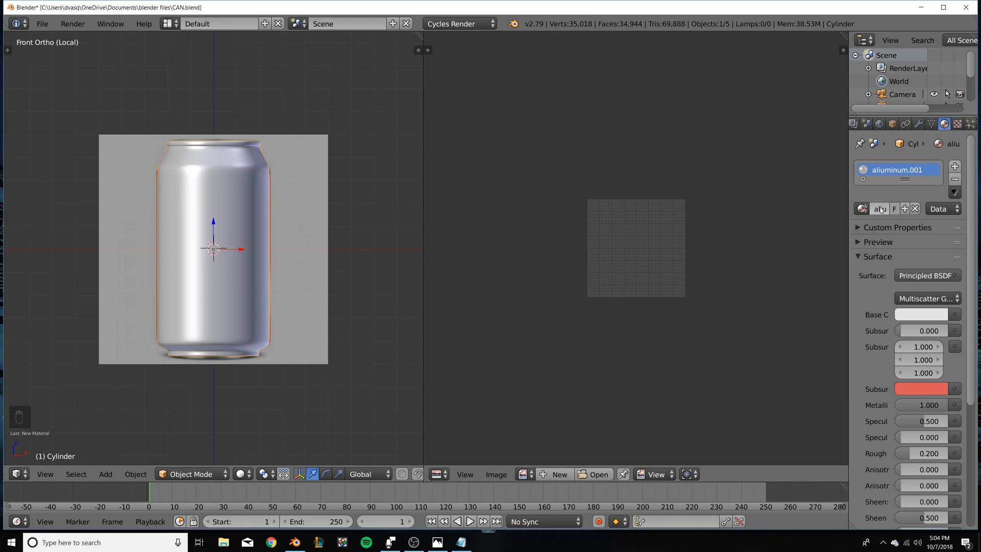
key("ctrl+z")
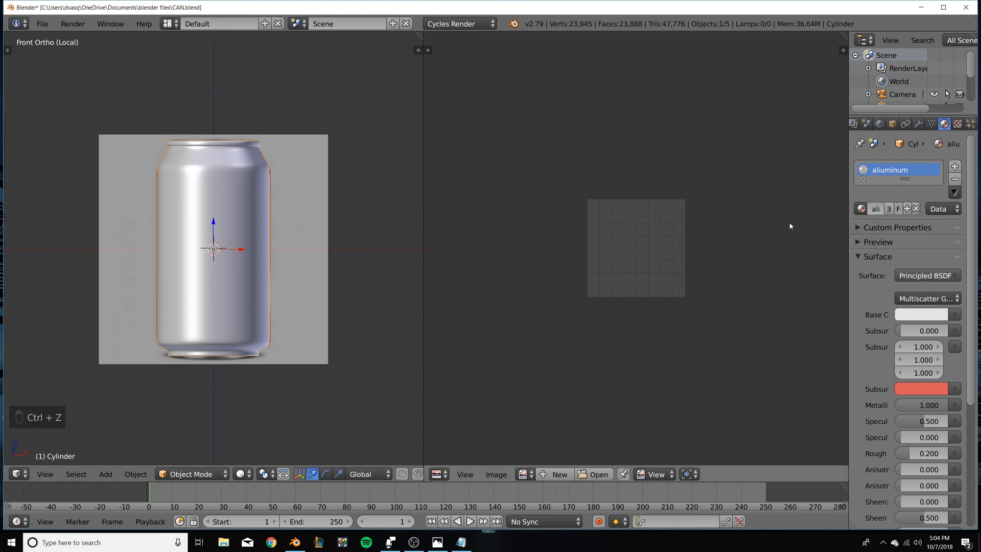
Add a second material slot to the can body, assign aliuminum to it and make that material an independent copy.
left_click_drag(904, 179, 908, 193)
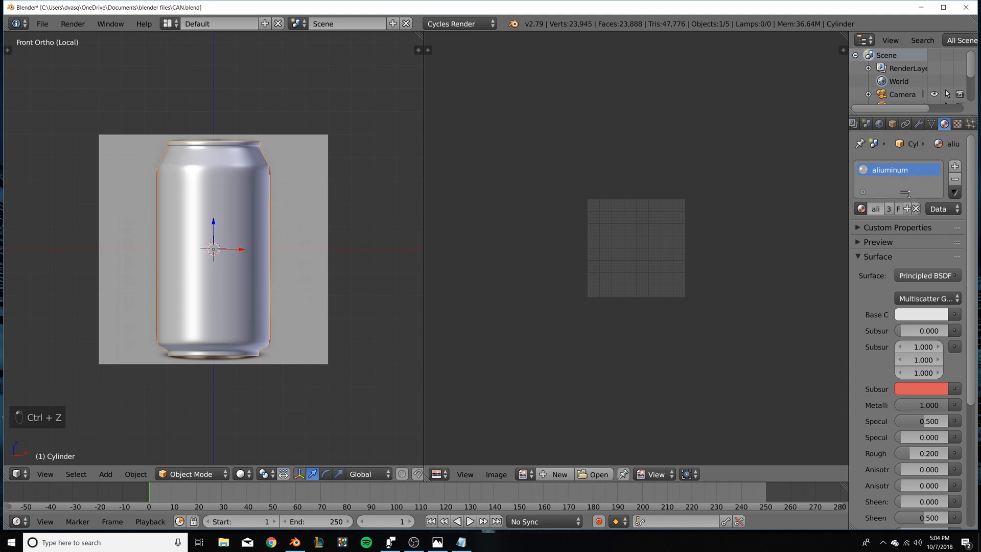
left_click(954, 166)
left_click(863, 238)
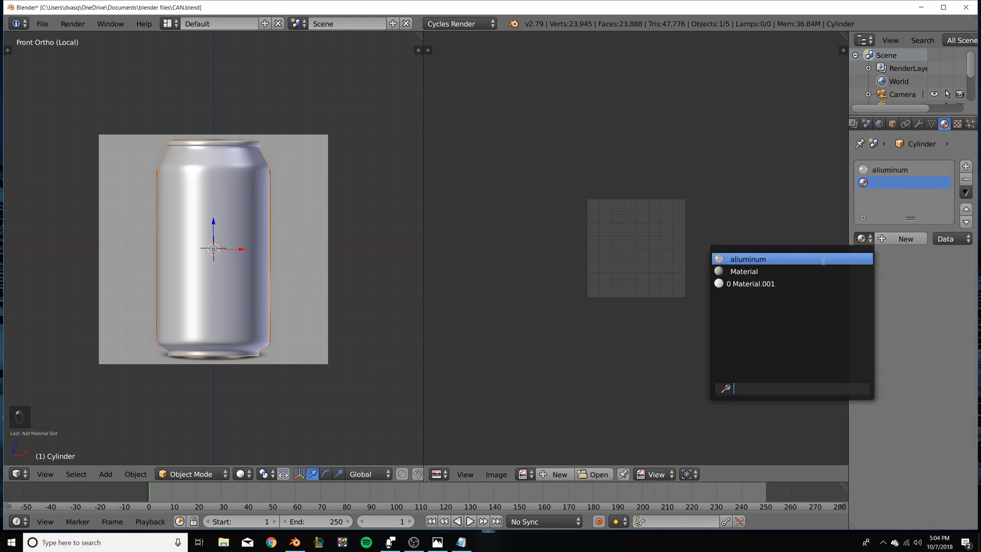
left_click(783, 259)
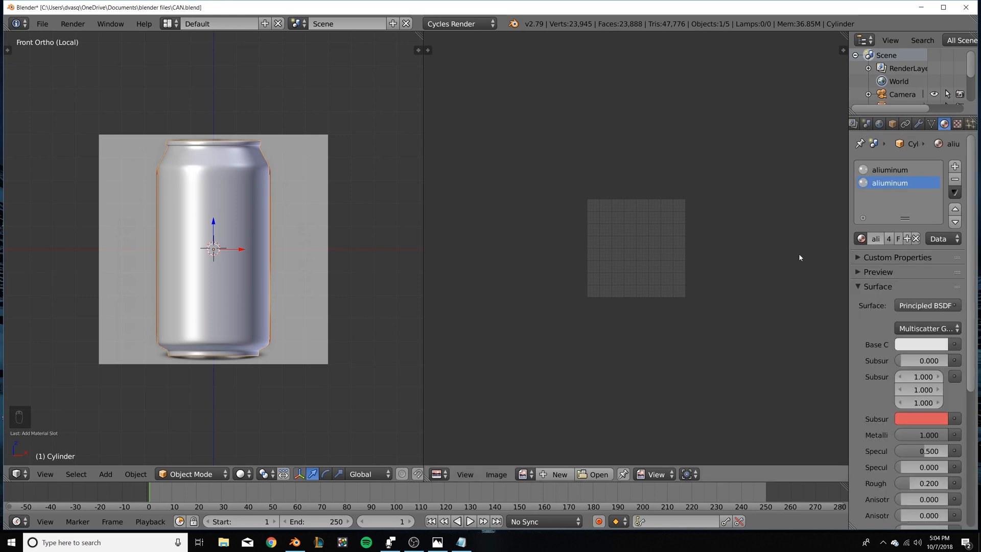
left_click(904, 239)
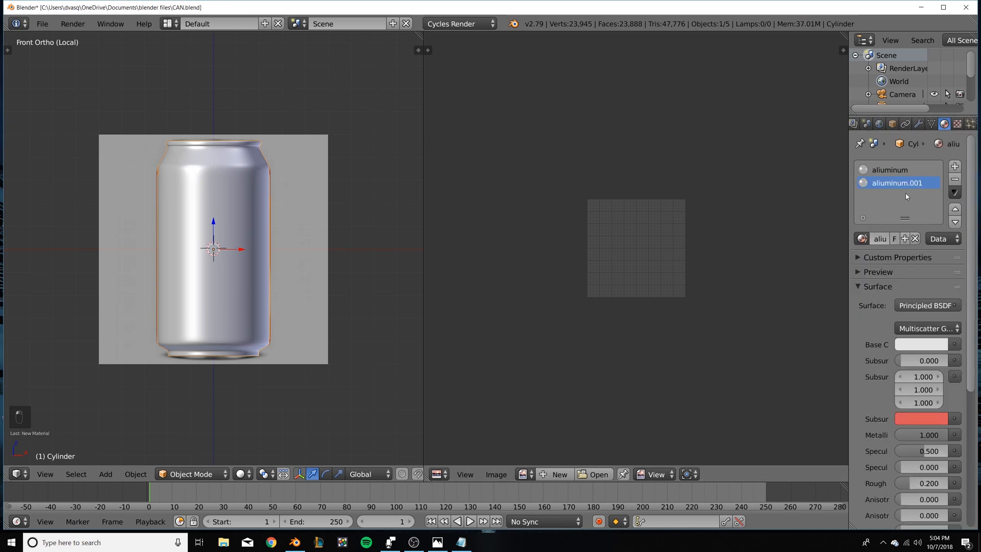
Rename the copied material in the second slot as label.
left_click(888, 236)
key("BackSpace")
key("BackSpace")
key("BackSpace")
key("BackSpace")
key("BackSpace")
key("BackSpace")
key("BackSpace")
key("BackSpace")
key("BackSpace")
key("BackSpace")
key("BackSpace")
key("BackSpace")
key("BackSpace")
type("label")
key("Return")
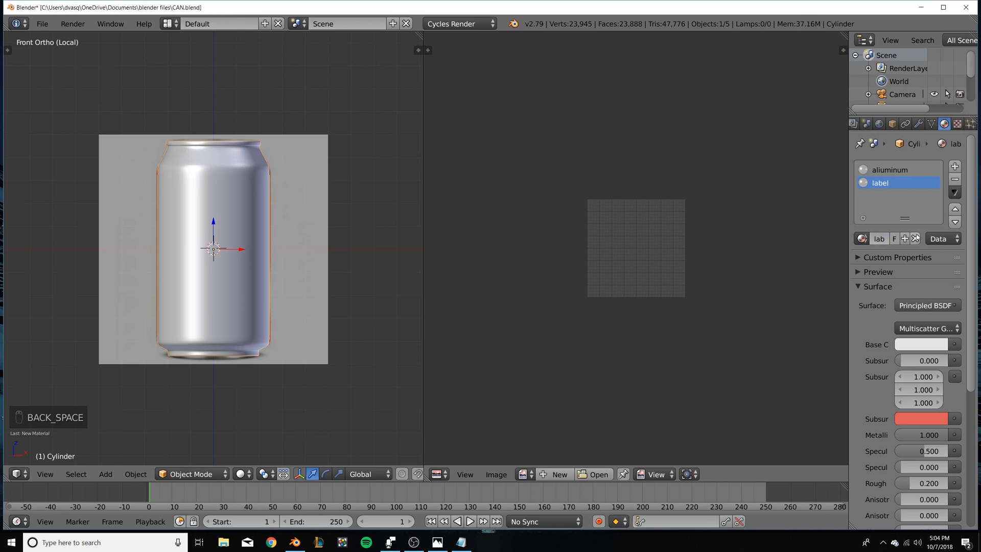
Connect an Image Texture to the label material's base color and load cokecan LABEL.jpg from the desktop's CAN TUTORIAL folder.
left_click(956, 345)
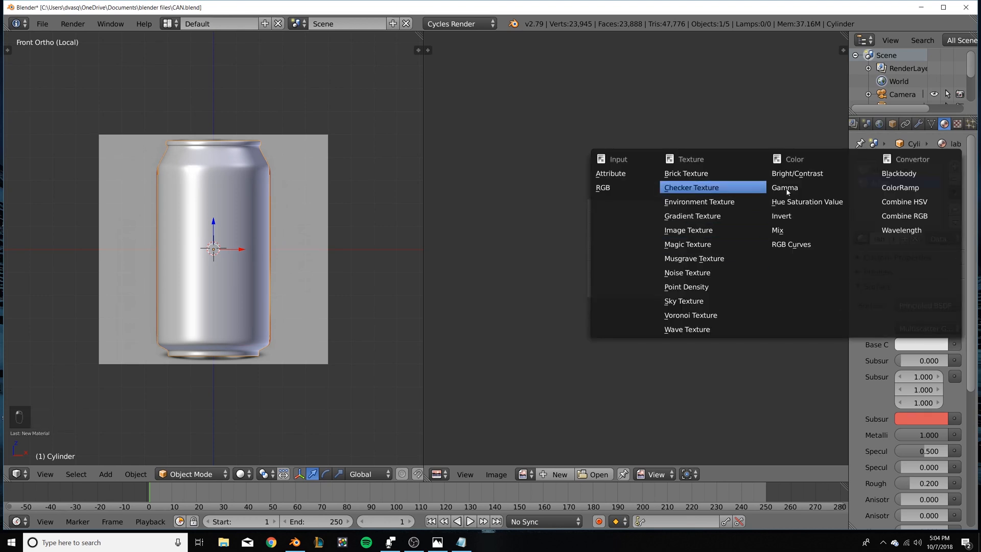
left_click(688, 230)
left_click(939, 361)
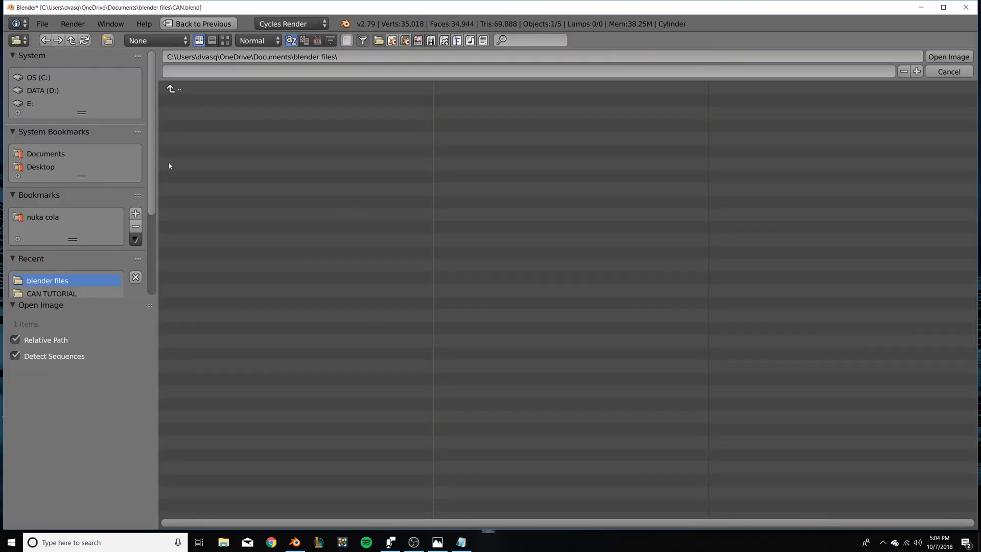
left_click(45, 170)
double_click(247, 98)
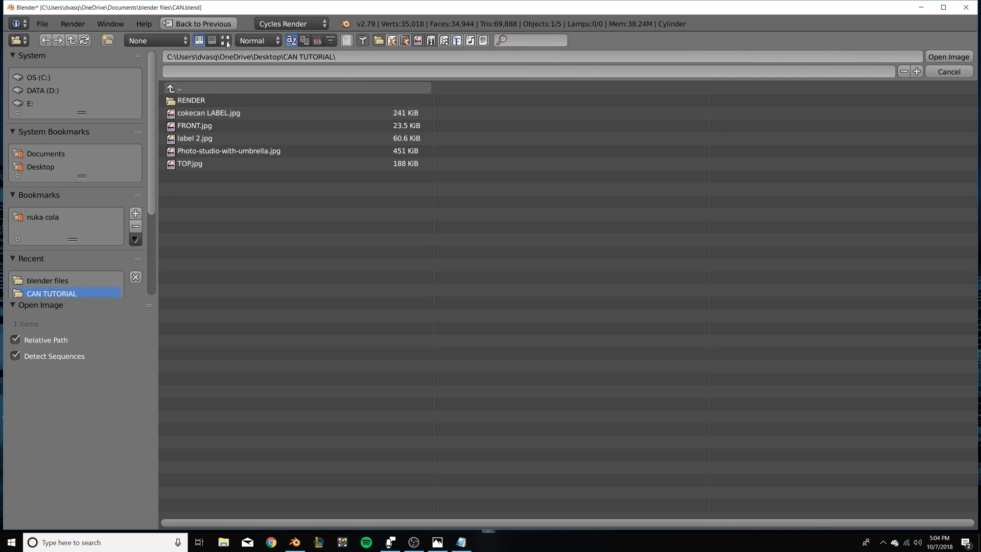
left_click(226, 41)
left_click(412, 139)
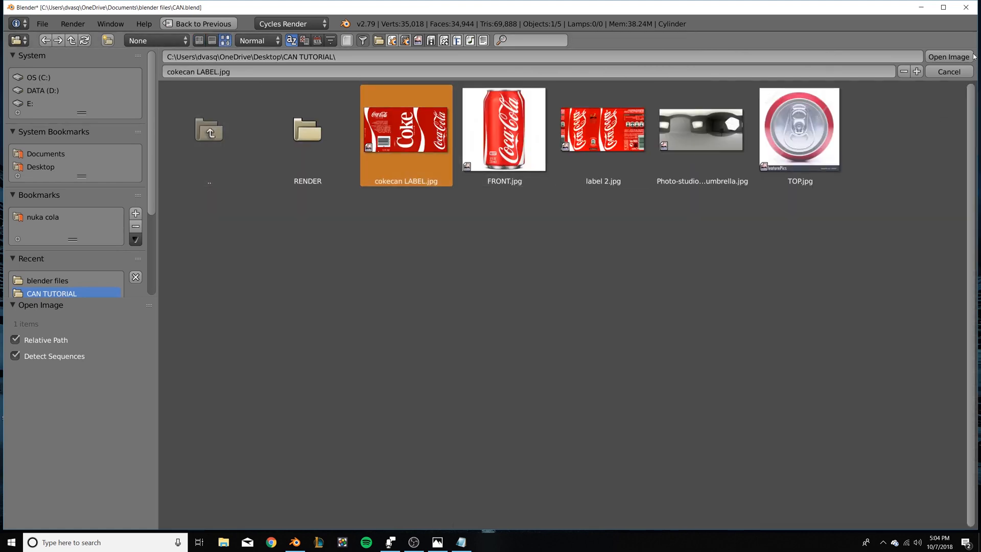
left_click(948, 57)
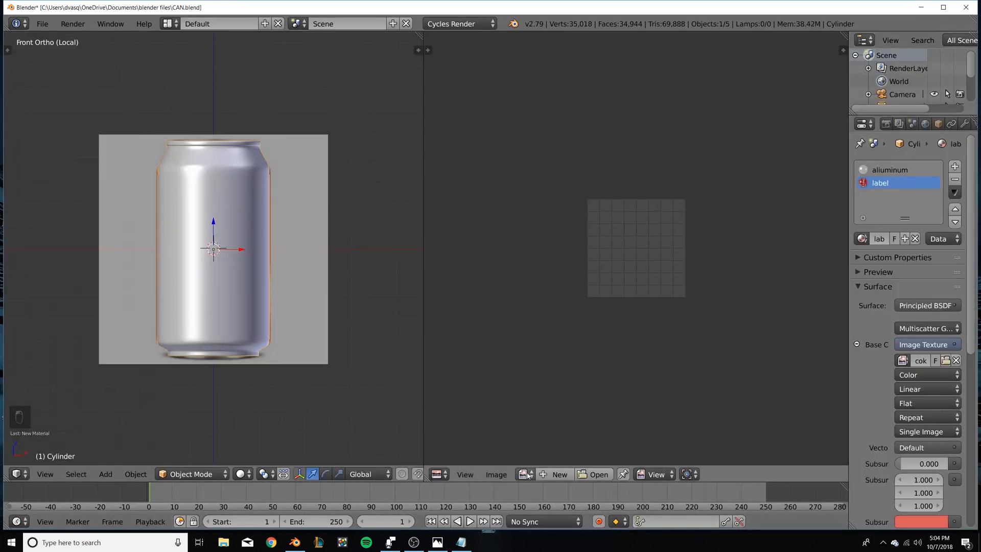
Enter Edit Mode on the can body and show cokecan LABEL.jpg behind its UVs in the image editor.
key("Tab")
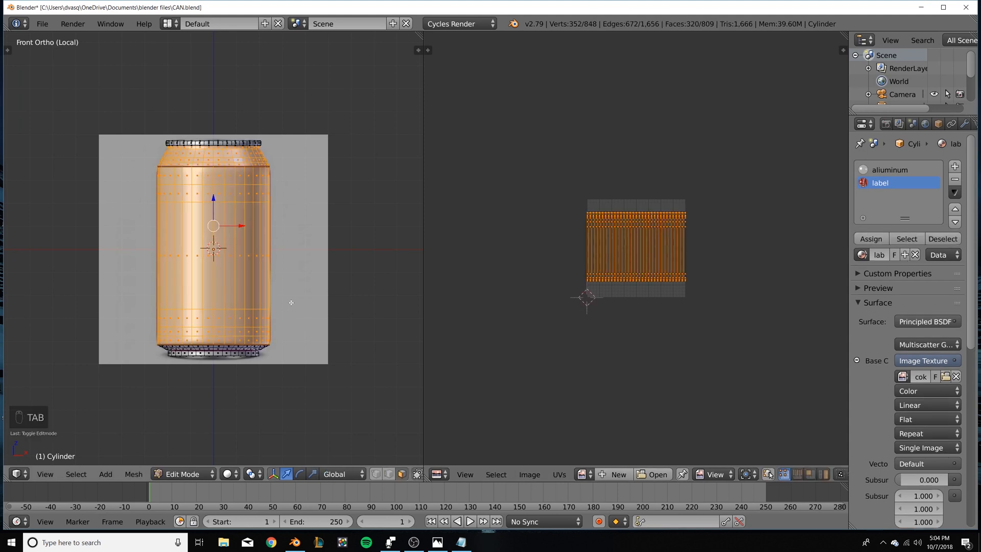
left_click(592, 475)
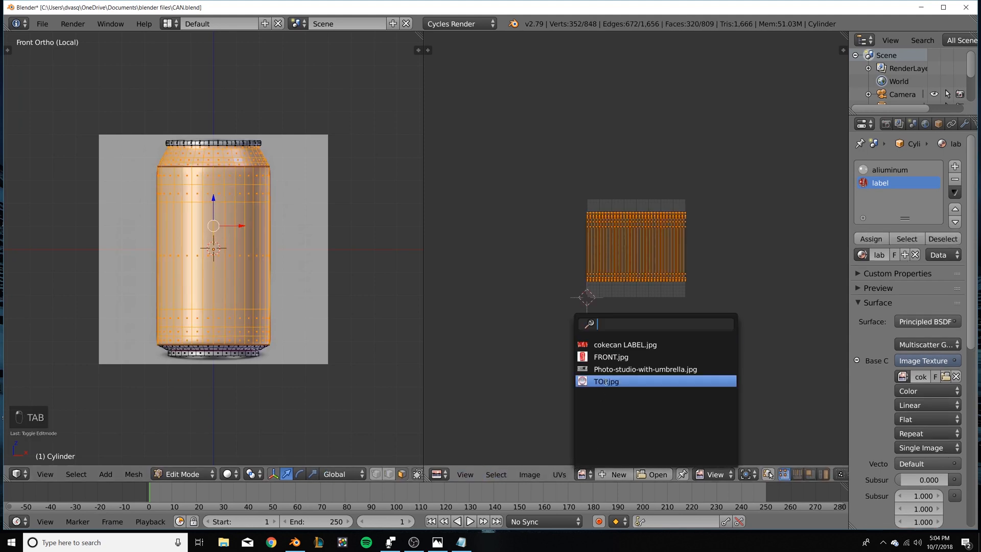
left_click(607, 347)
scroll(703, 331, "down", 2)
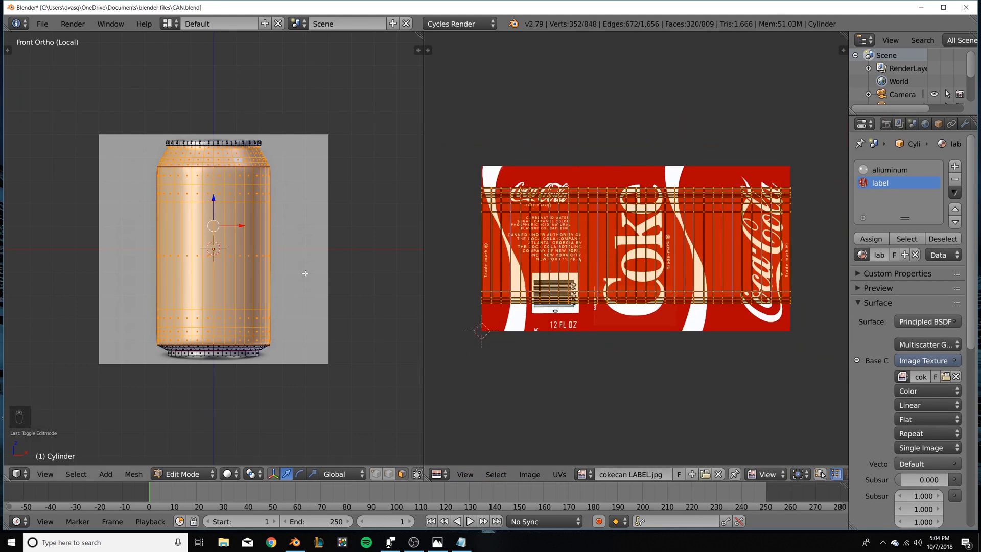
Assign the label material to the selected body faces and check the result in rendered shading.
key("shift+z")
key("shift+z")
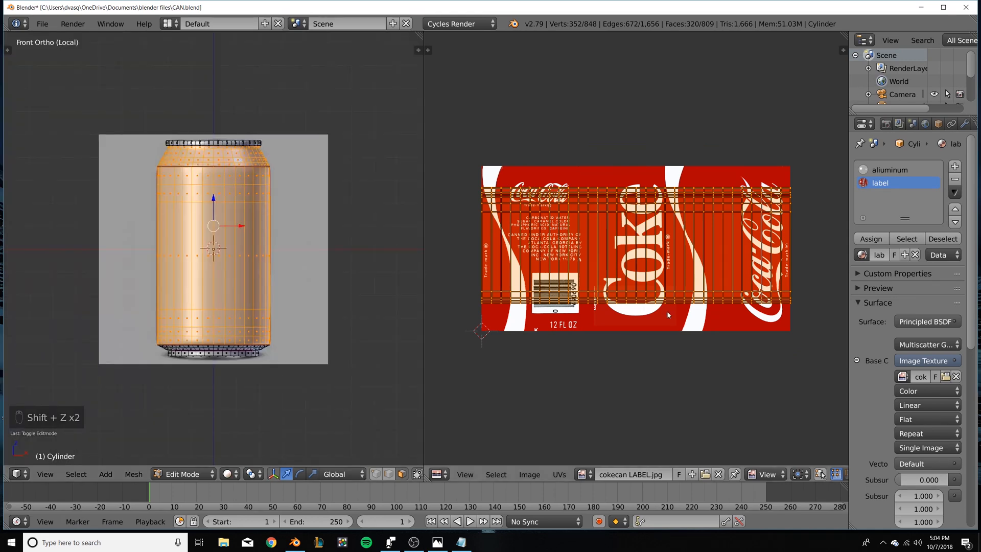
scroll(909, 346, "down", 3)
scroll(909, 346, "down", 3)
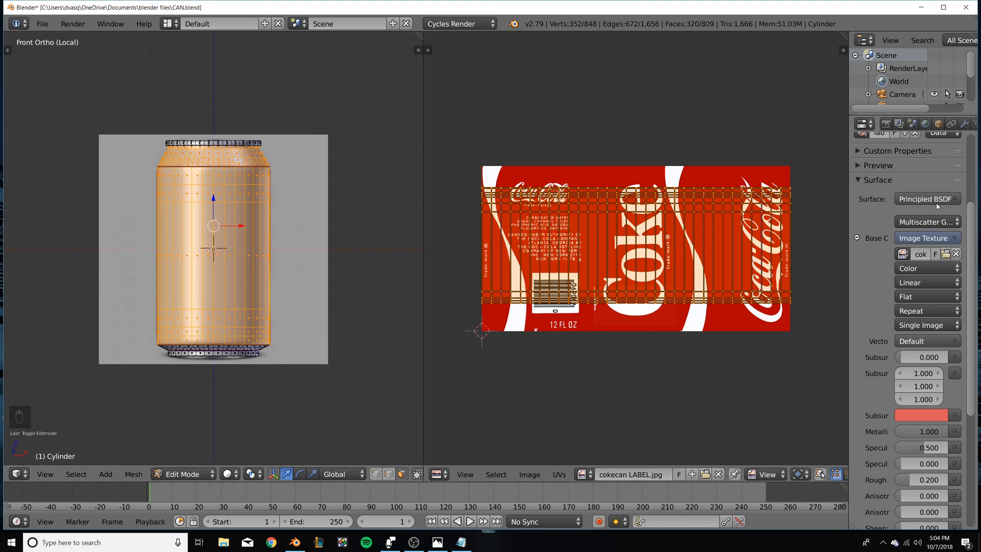
scroll(913, 197, "up", 4)
scroll(913, 197, "up", 2)
left_click(871, 239)
key("shift+z")
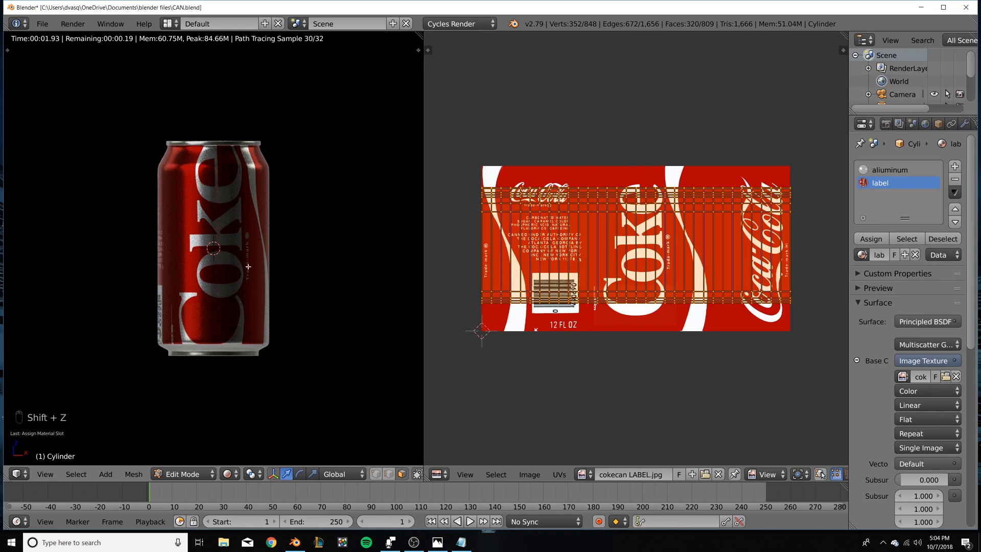
key("shift+z")
Scale the body's UVs along Y to the full height of the label image and shift them vertically to align.
key("s")
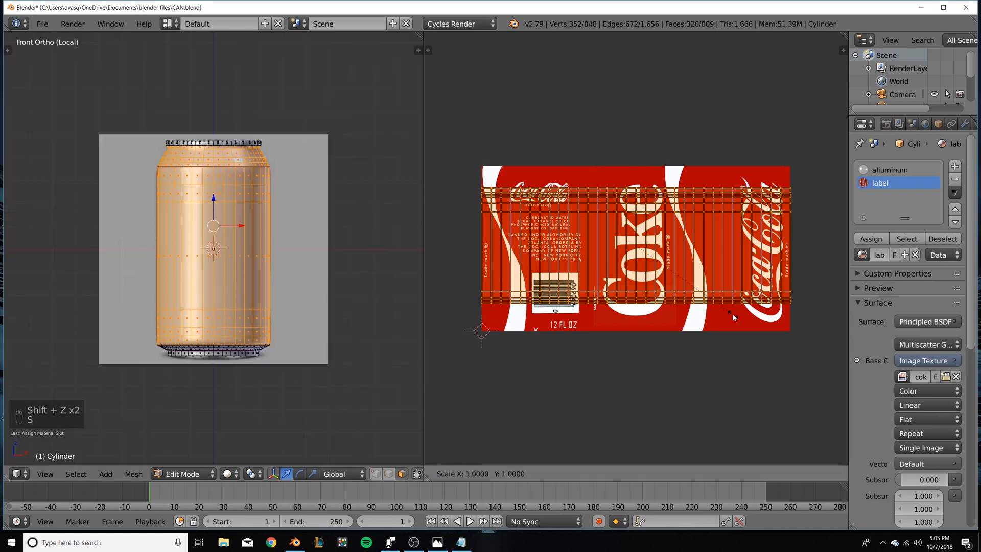
right_click(740, 316)
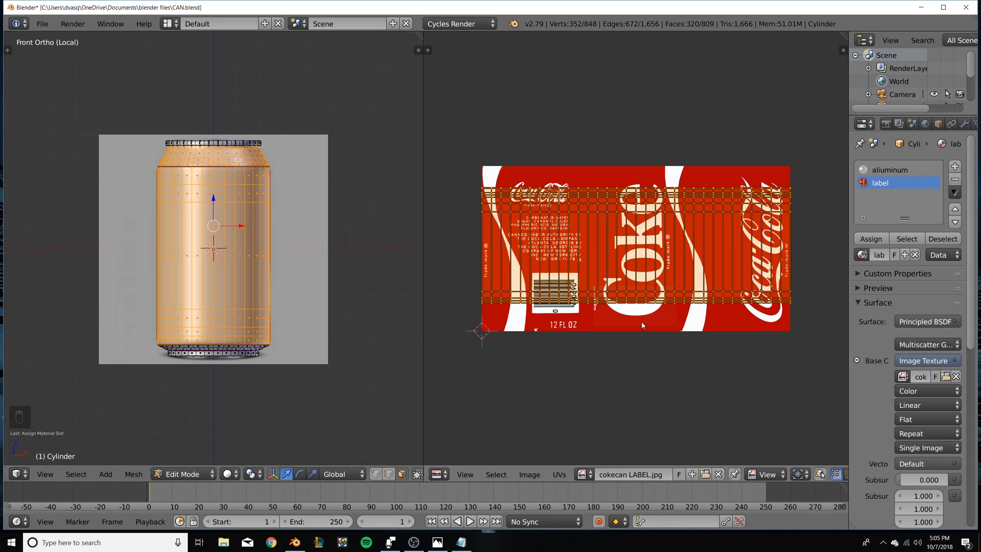
key("s")
key("y")
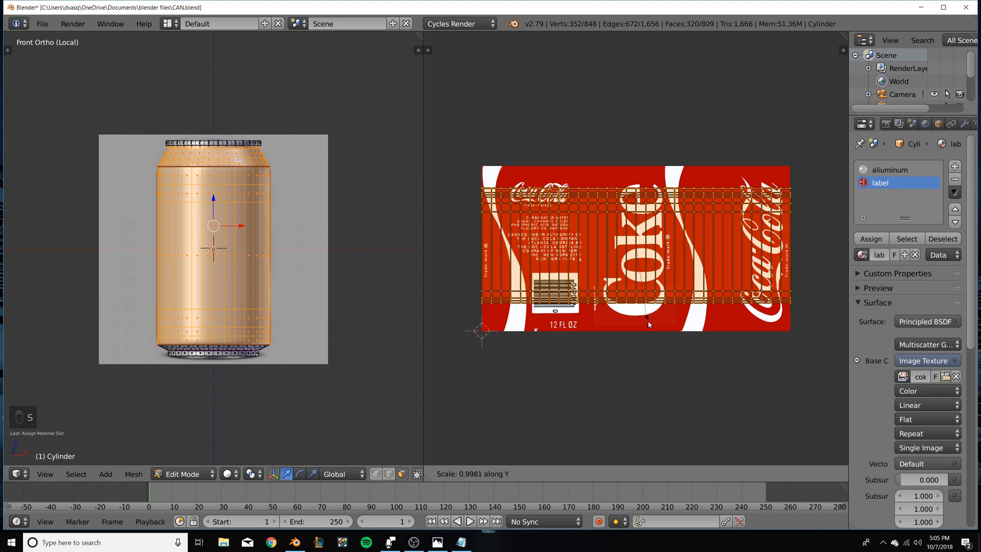
left_click(693, 339)
key("g")
key("y")
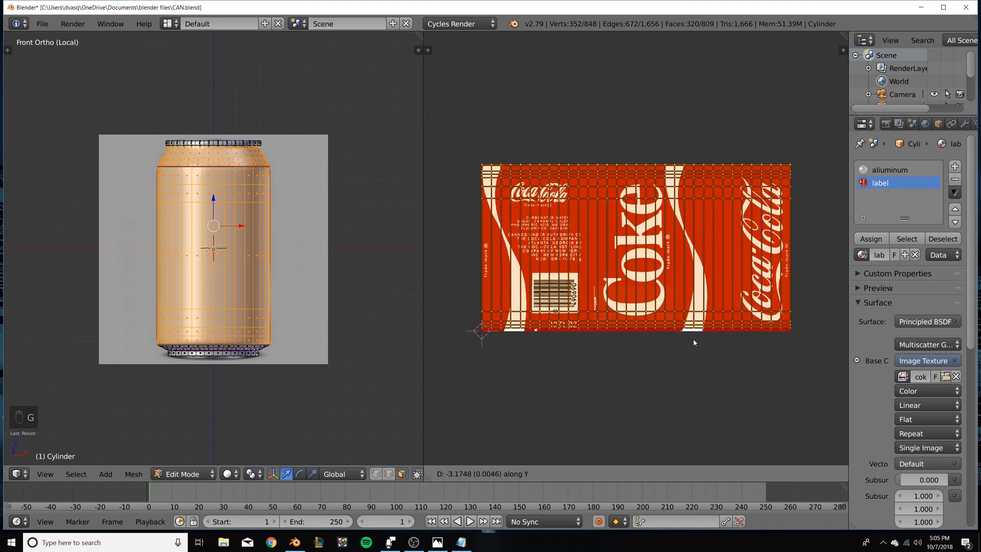
left_click(693, 341)
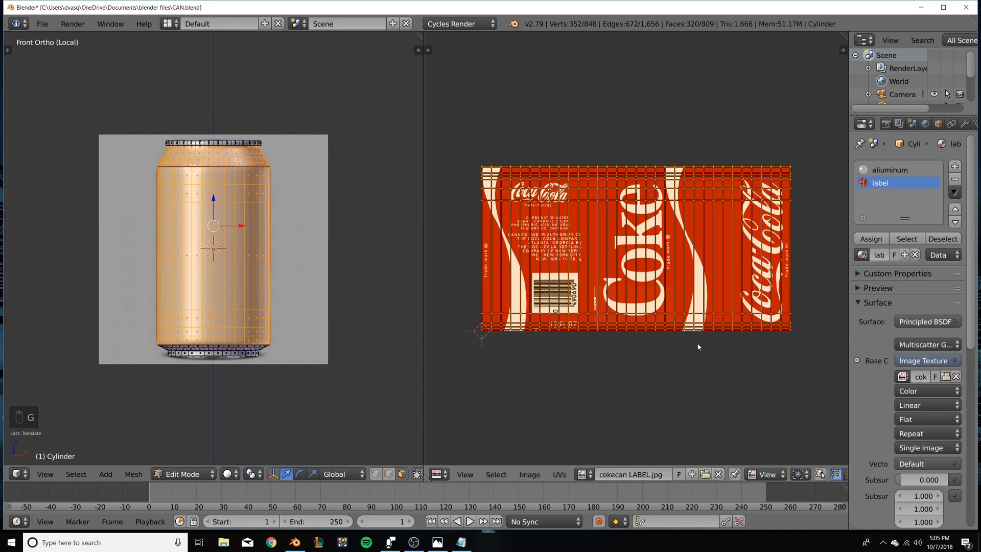
scroll(623, 348, "up", 1)
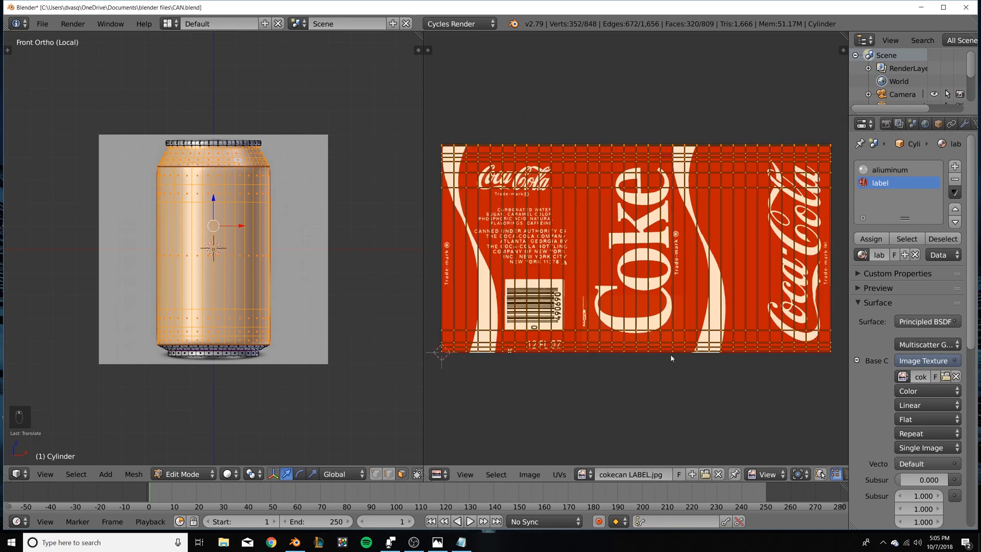
Examine the label's fit on the can in rendered shading from below, above and close up at both rims.
key("shift+z")
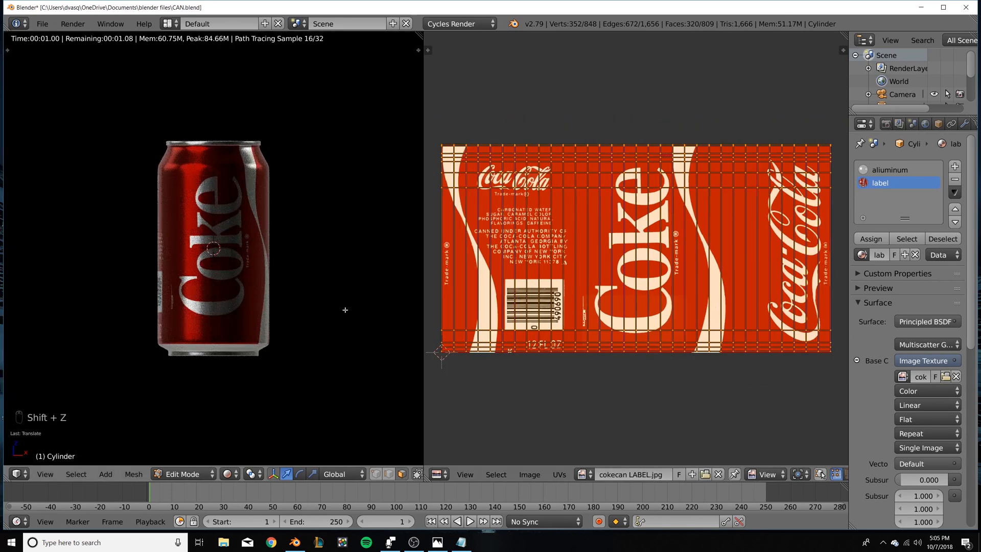
middle_click_drag(345, 309, 291, 295)
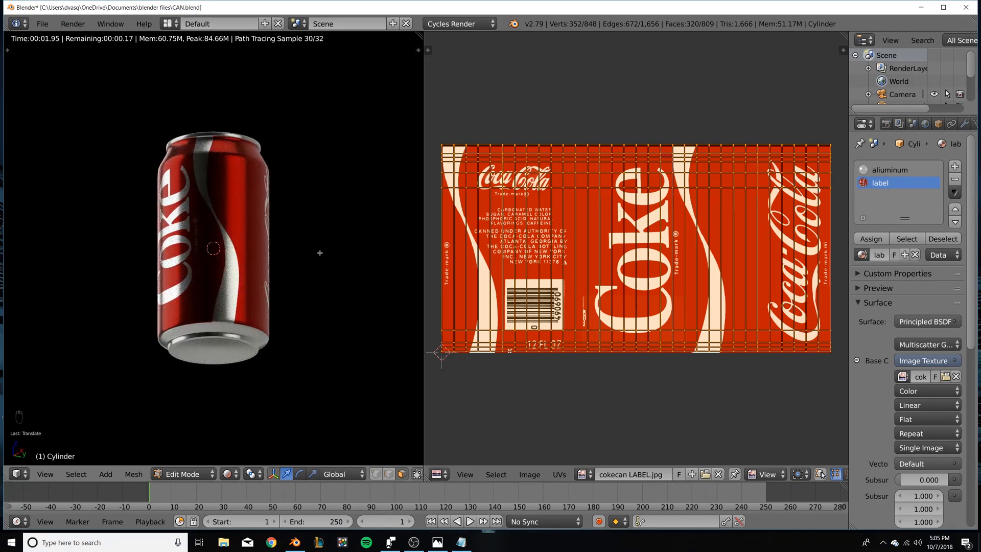
middle_click_drag(320, 254, 339, 310)
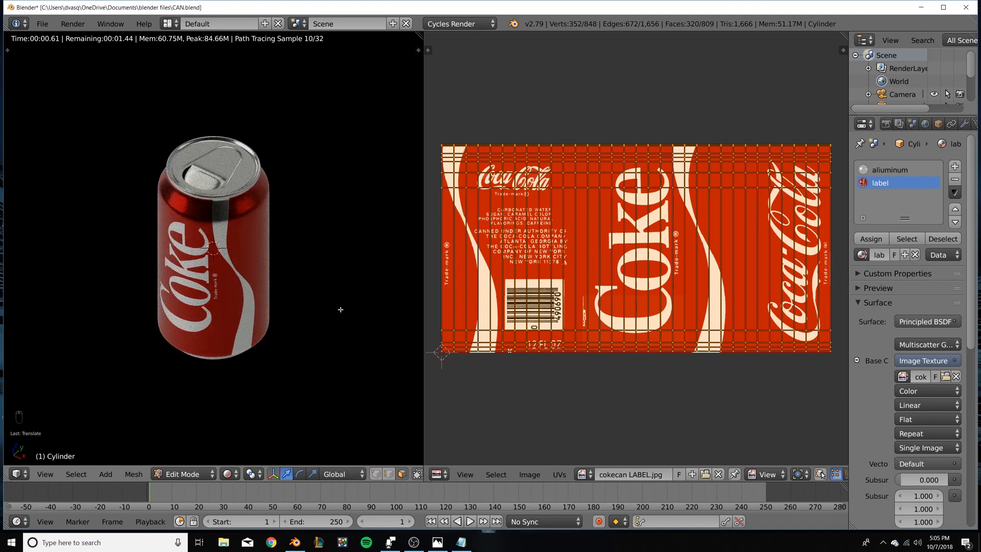
mouse_move(289, 274)
middle_mouse_down()
mouse_move(291, 287)
mouse_move(284, 282)
middle_mouse_up()
scroll(284, 282, "up", 8)
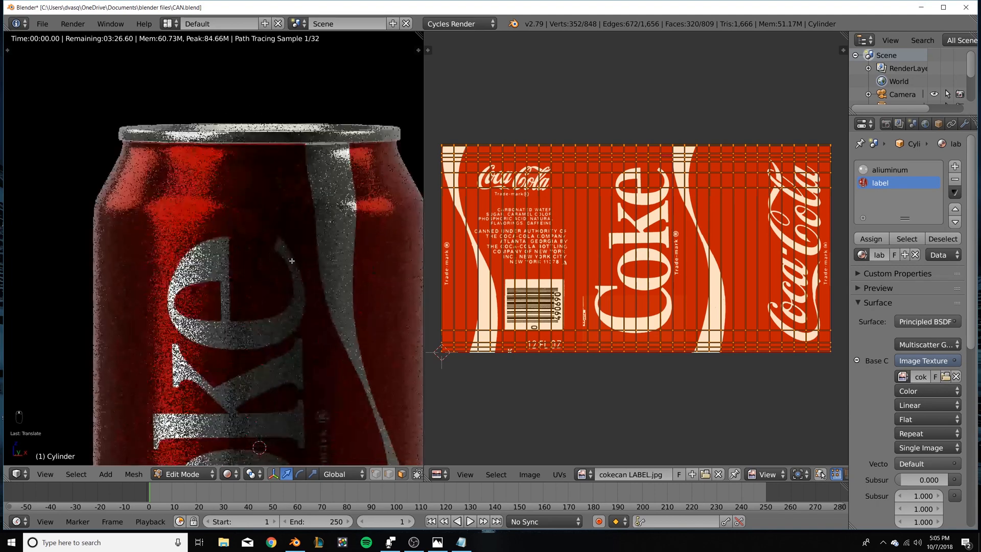
scroll(295, 263, "down", 3)
middle_click_drag(291, 436, 278, 243, "shift")
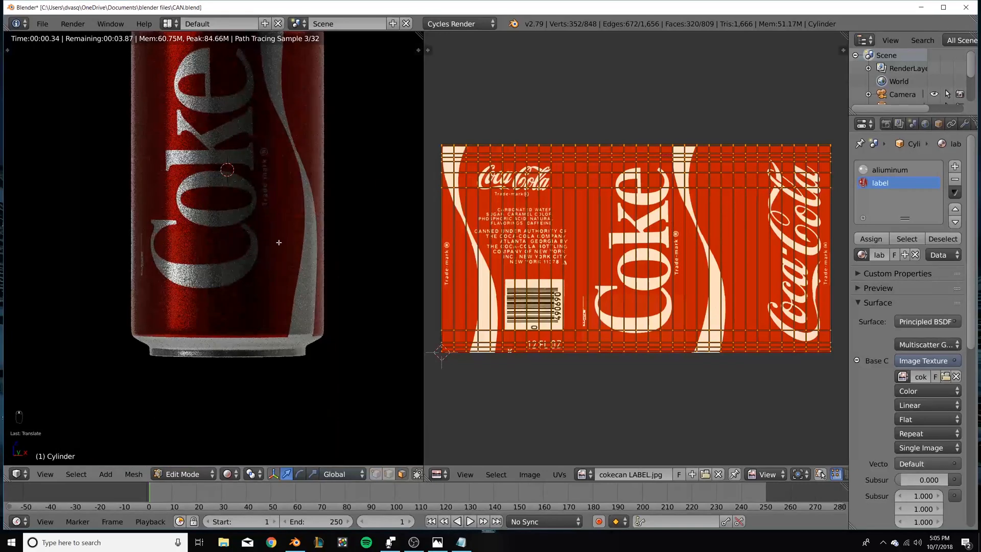
key("shift+z")
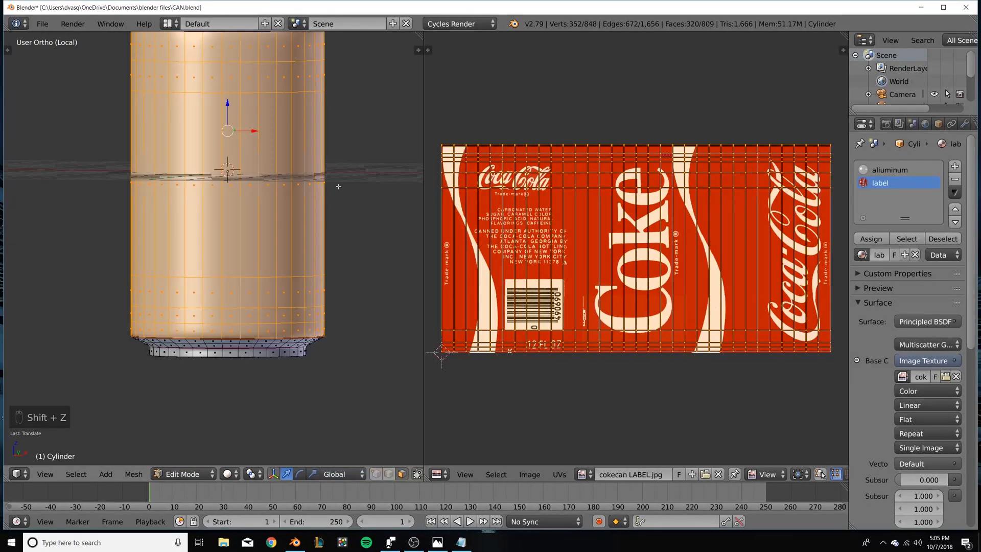
Invert the selection to the lid and base faces, assign aliuminum to them and check the can in rendered shading.
middle_click_drag(346, 181, 320, 303, "shift")
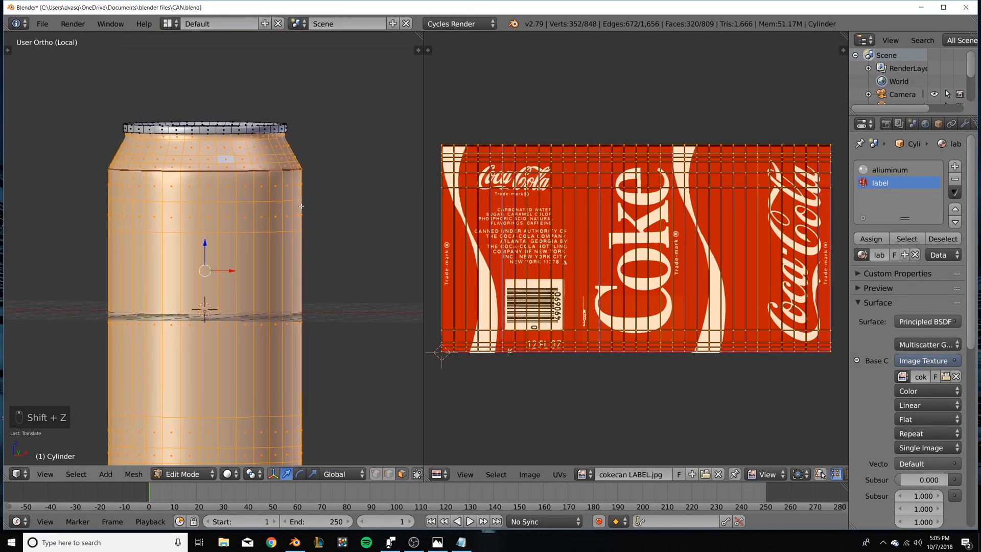
scroll(302, 206, "down", 3)
middle_click_drag(302, 206, 382, 242)
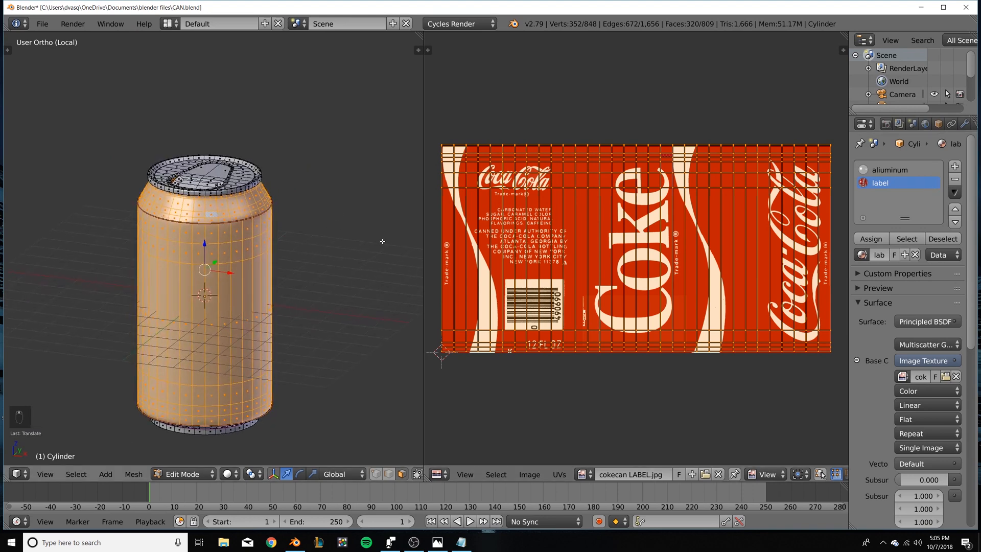
key("w")
left_click(331, 265)
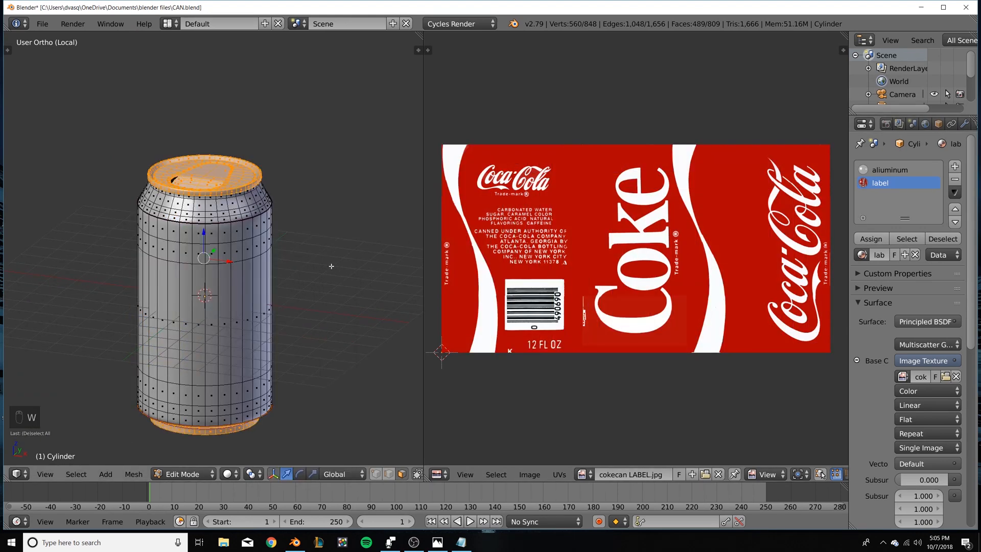
left_click(889, 170)
left_click(871, 239)
key("shift+z")
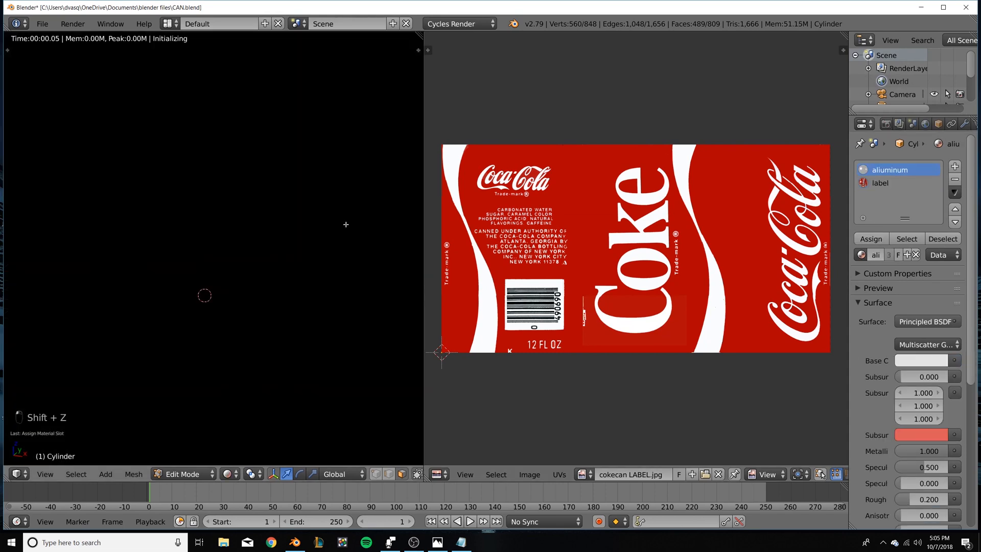
middle_click_drag(306, 347, 360, 370)
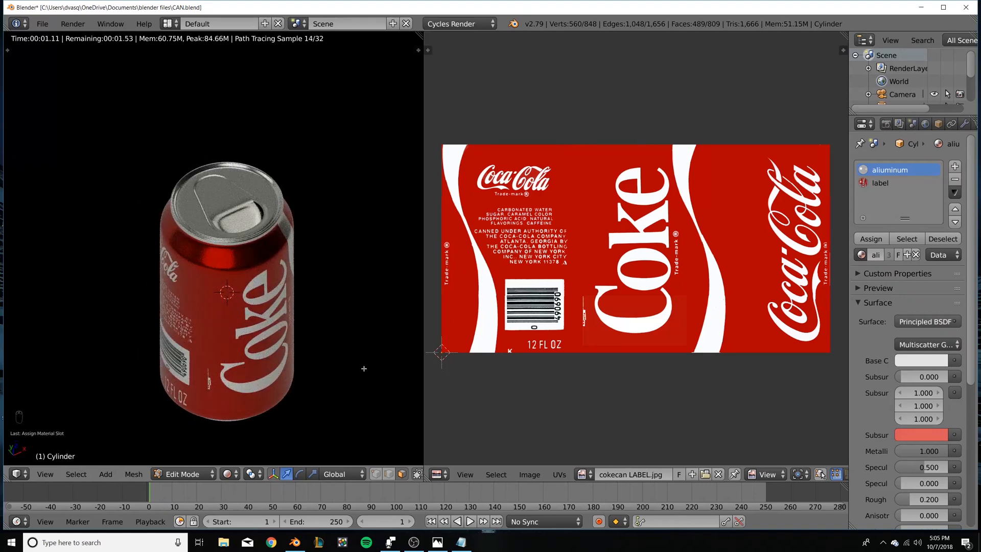
key("KP_0")
scroll(289, 253, "up", 3)
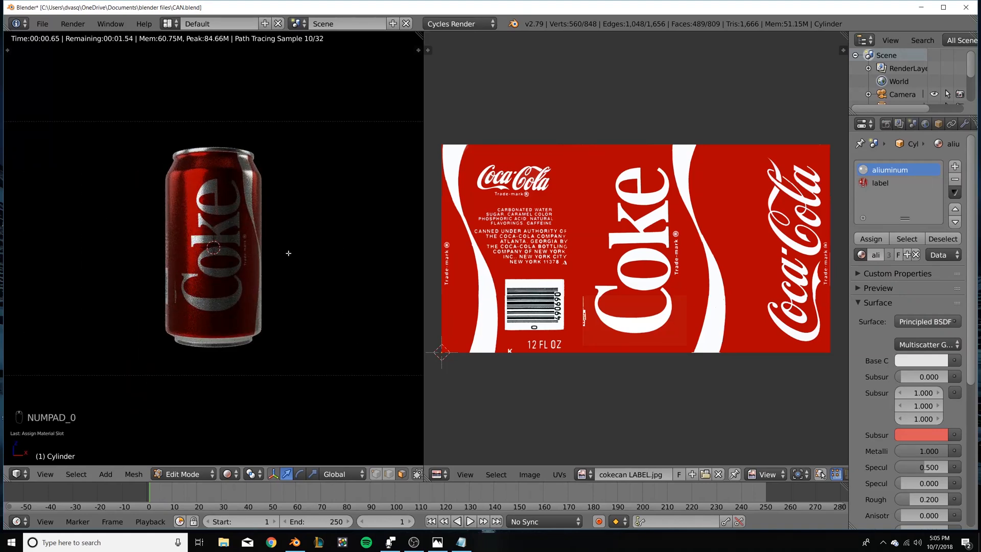
Exit local view and Edit Mode, and display the full scene through the camera in rendered shading.
key("shift+z")
key("KP_Divide")
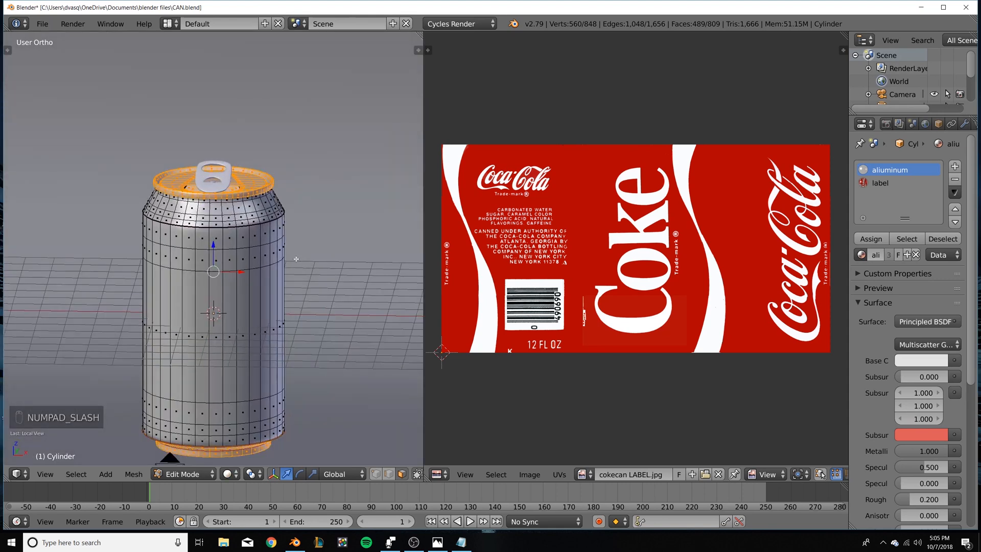
key("Tab")
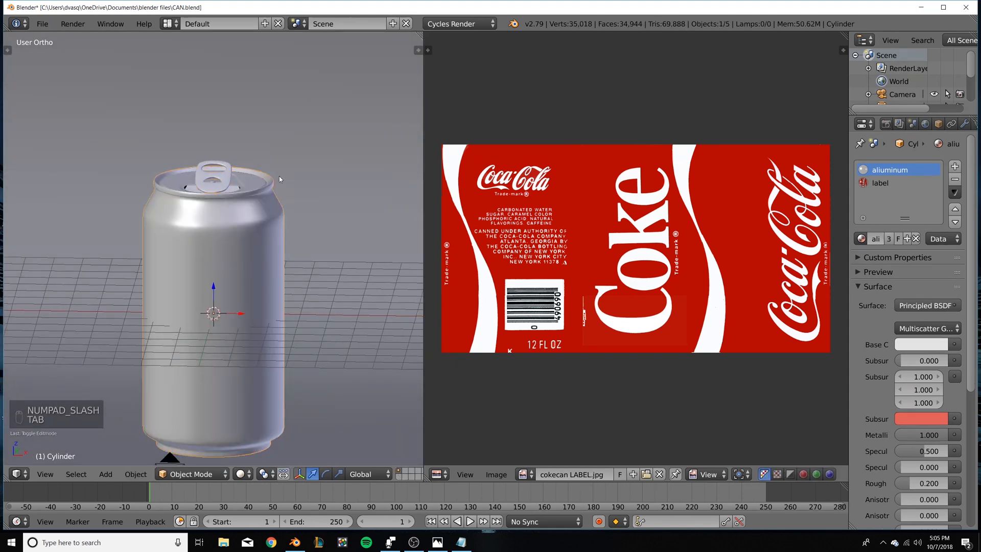
key("shift+z")
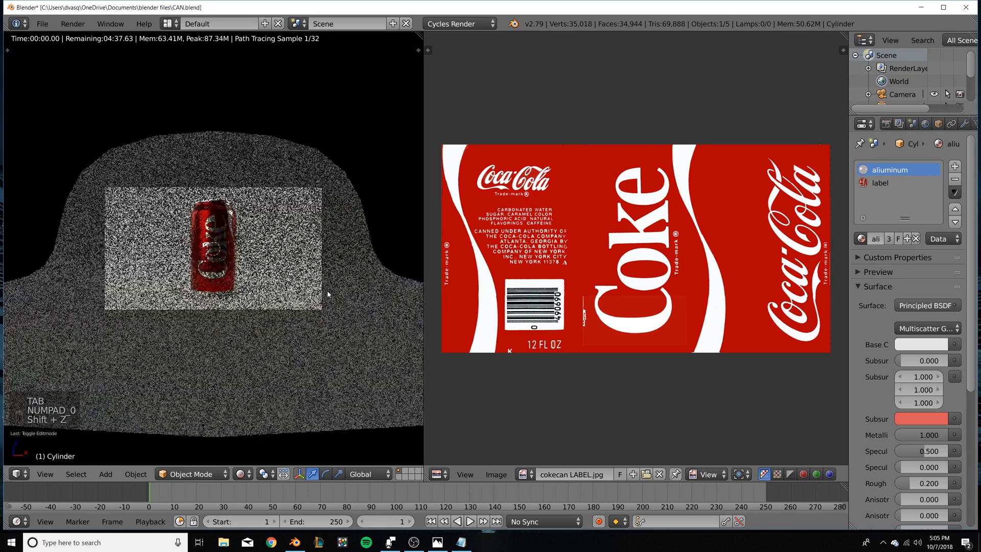
scroll(330, 295, "up", 2)
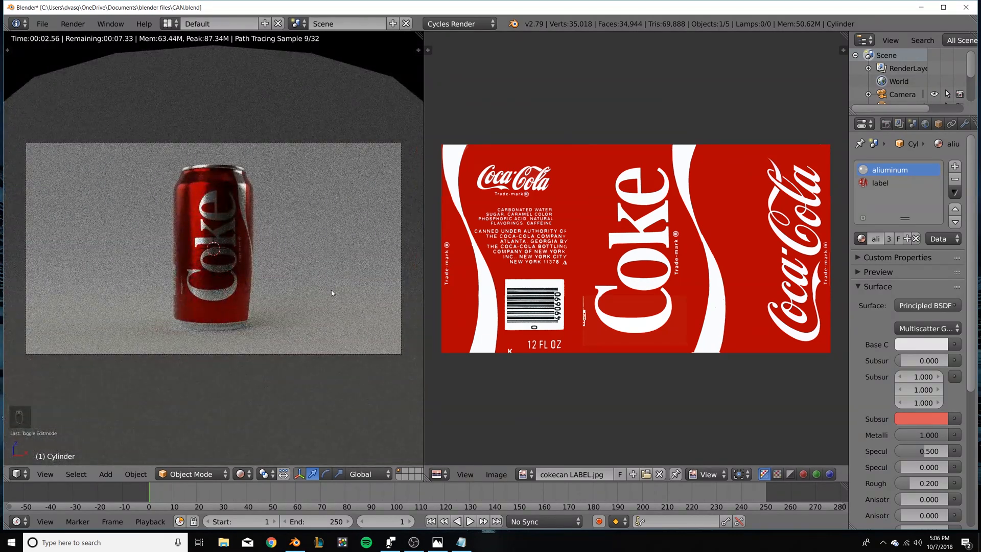
Select the backdrop plane and add a new material to it.
right_click(332, 293)
left_click(901, 208)
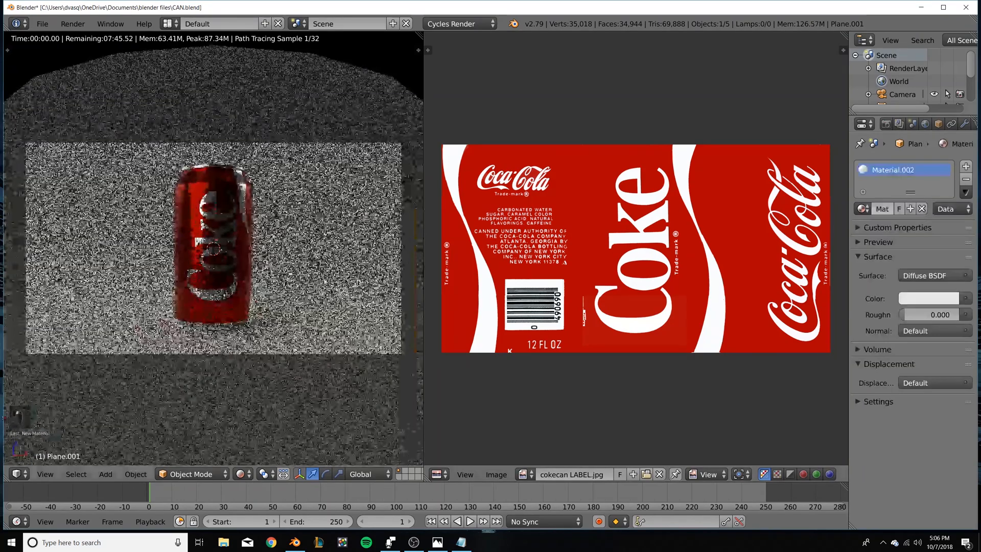
Limit the camera's render border to a full-height strip just around the can.
key("shift+b")
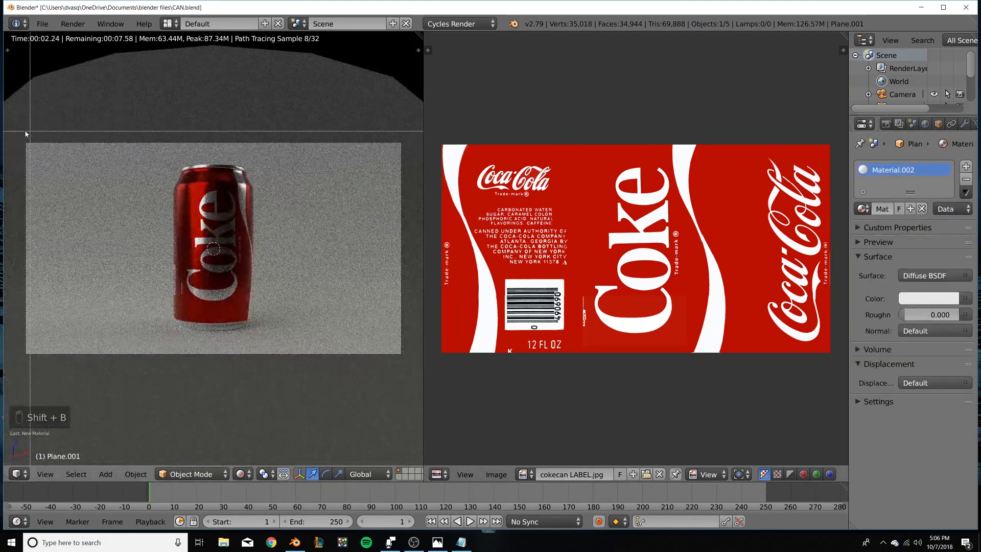
left_click_drag(26, 134, 407, 360)
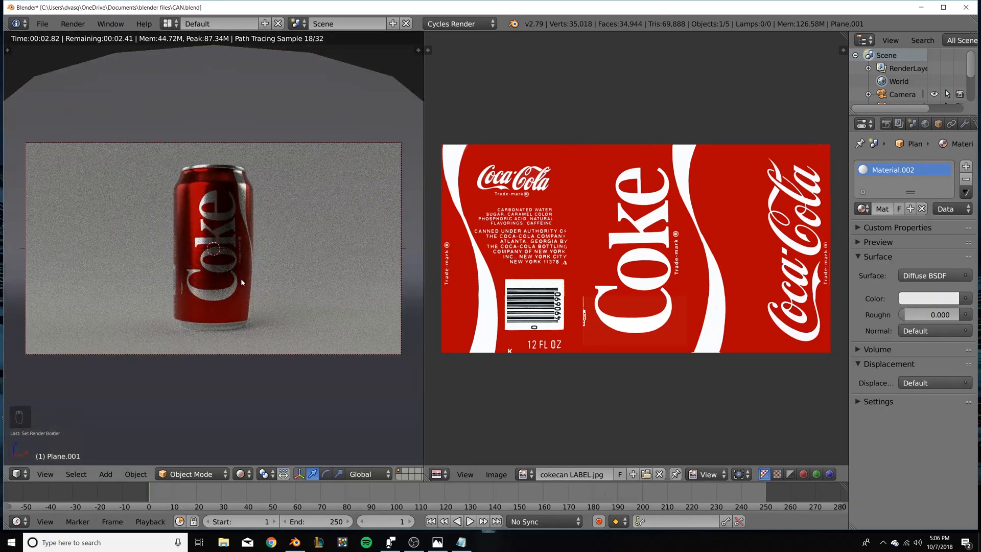
key("shift+b")
left_click_drag(160, 143, 274, 354)
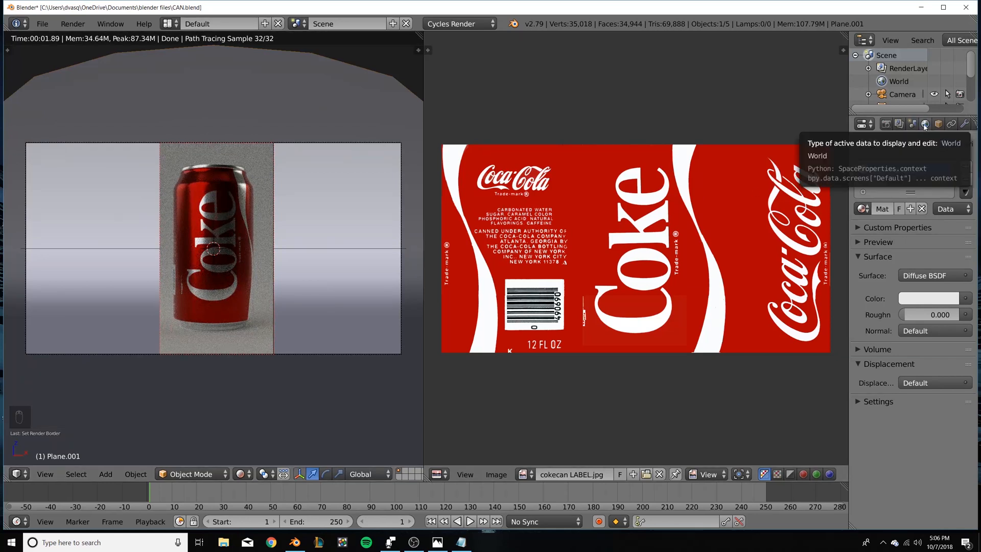
Set the render resolution to 2560 by 1440 px at 100% scale.
left_click(913, 124)
scroll(922, 271, "down", 6)
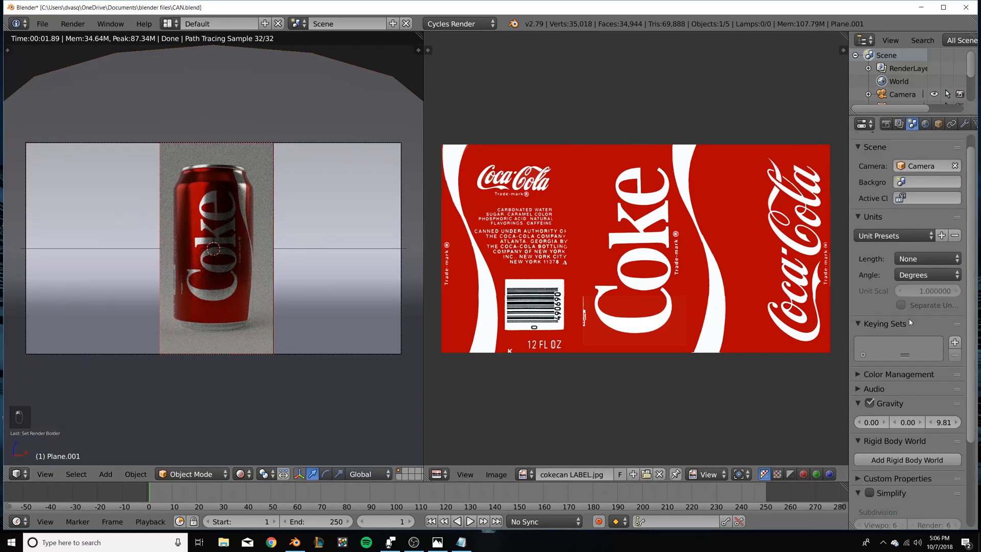
scroll(913, 324, "up", 6)
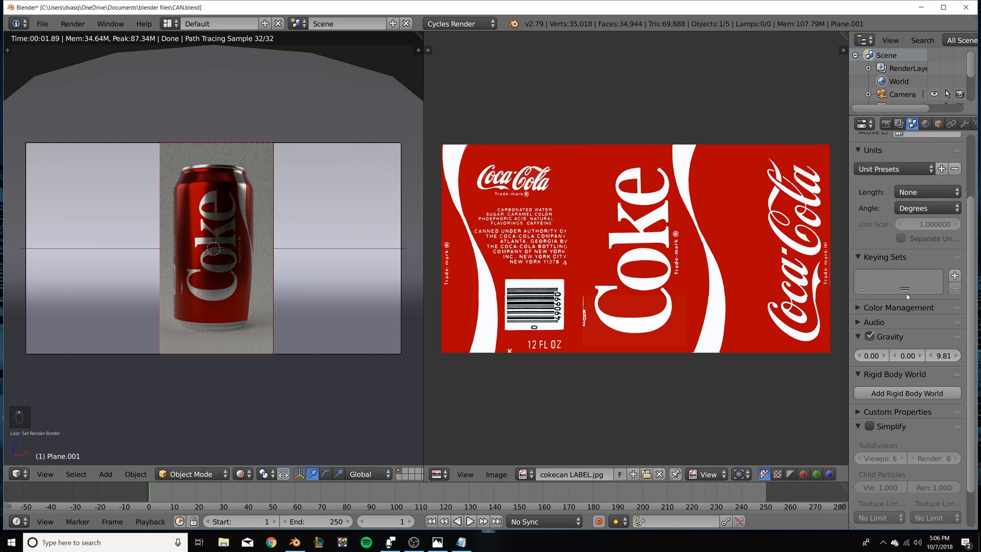
left_click(900, 124)
left_click(887, 124)
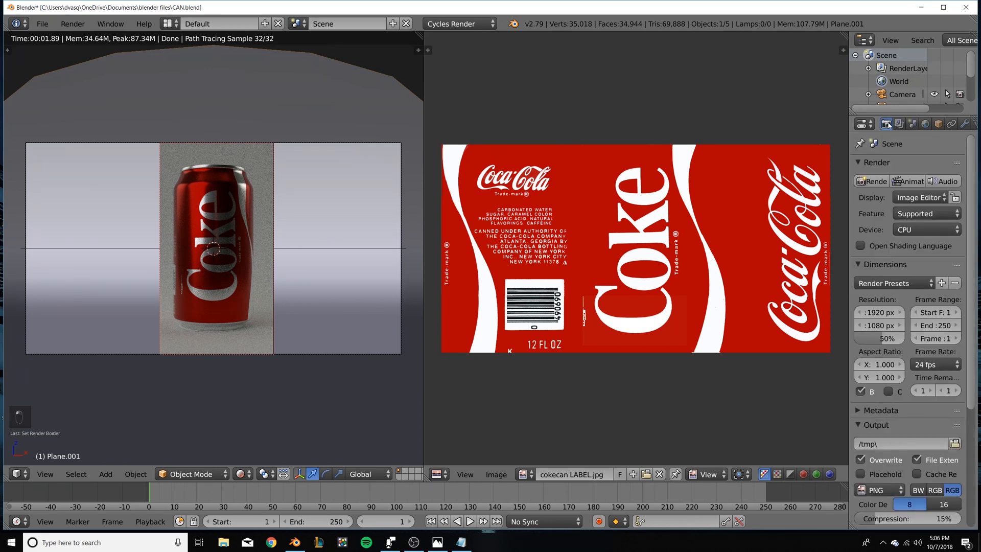
left_click(879, 313)
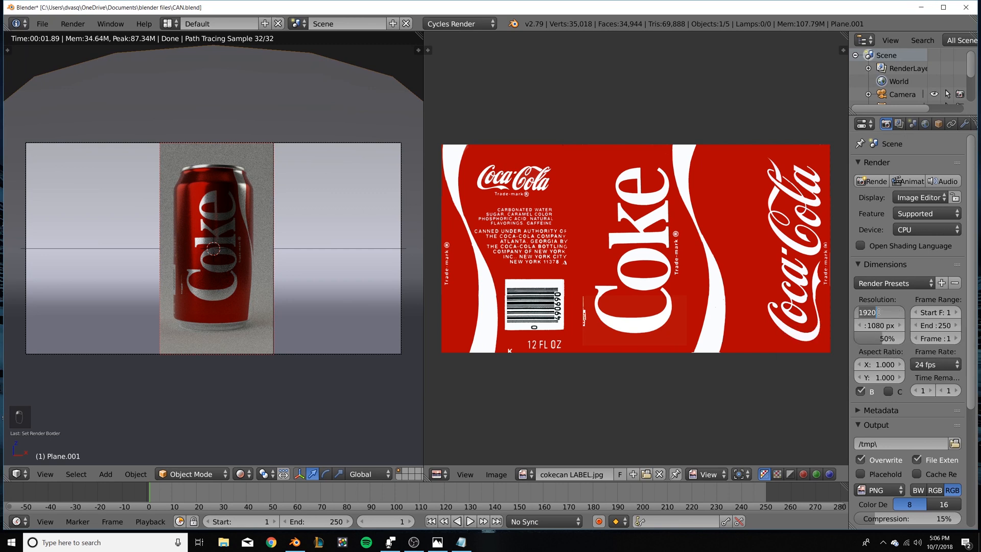
type("256")
key("Tab")
type("1440")
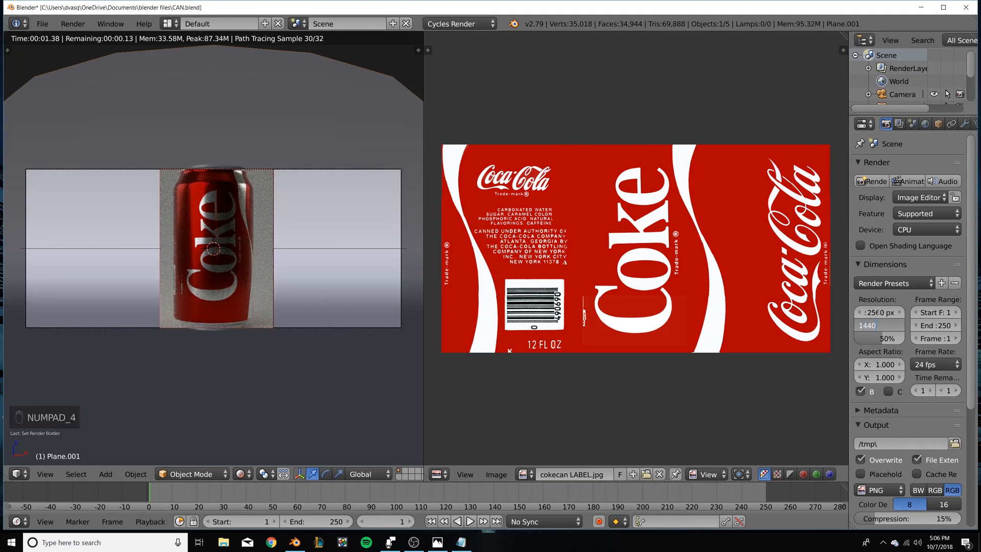
left_click(885, 343)
left_click_drag(885, 339, 905, 339)
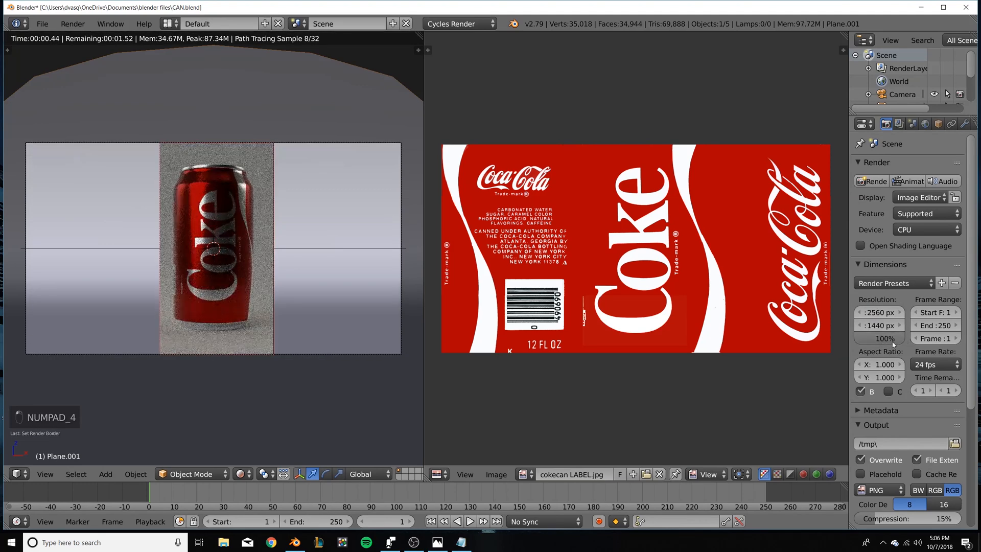
Set the render samples to 150 and Clamp Indirect to 1.00 in the sampling settings.
scroll(894, 409, "down", 5)
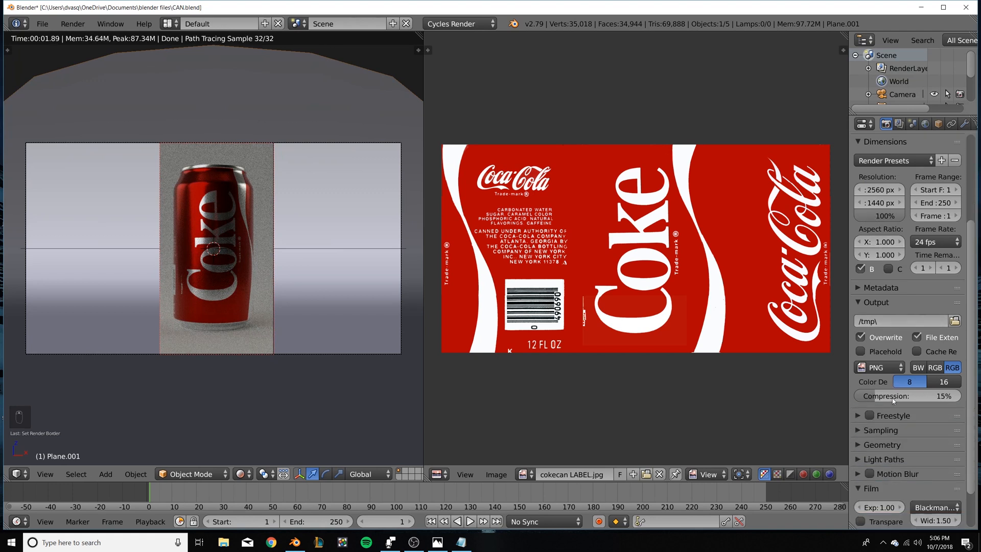
scroll(877, 444, "down", 1)
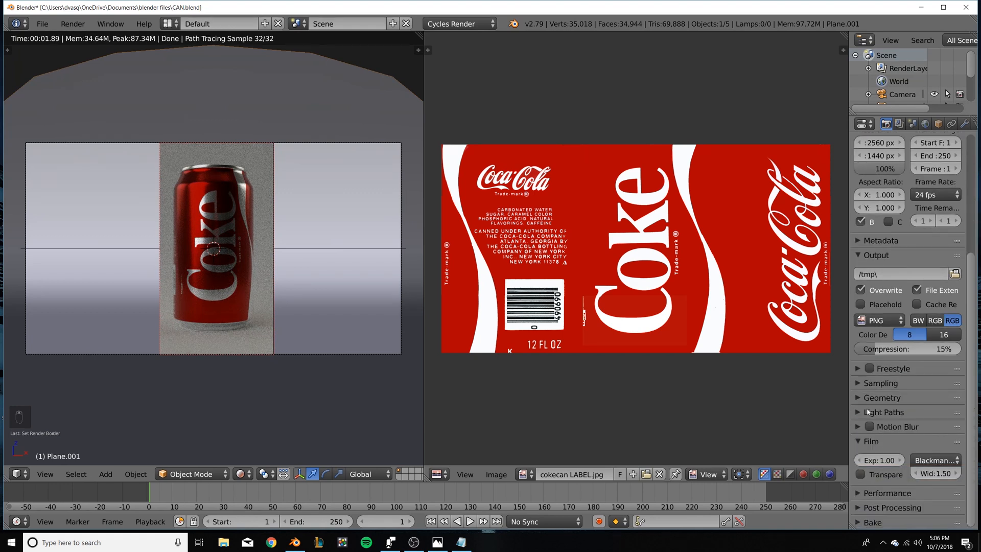
left_click(880, 383)
left_click(939, 444)
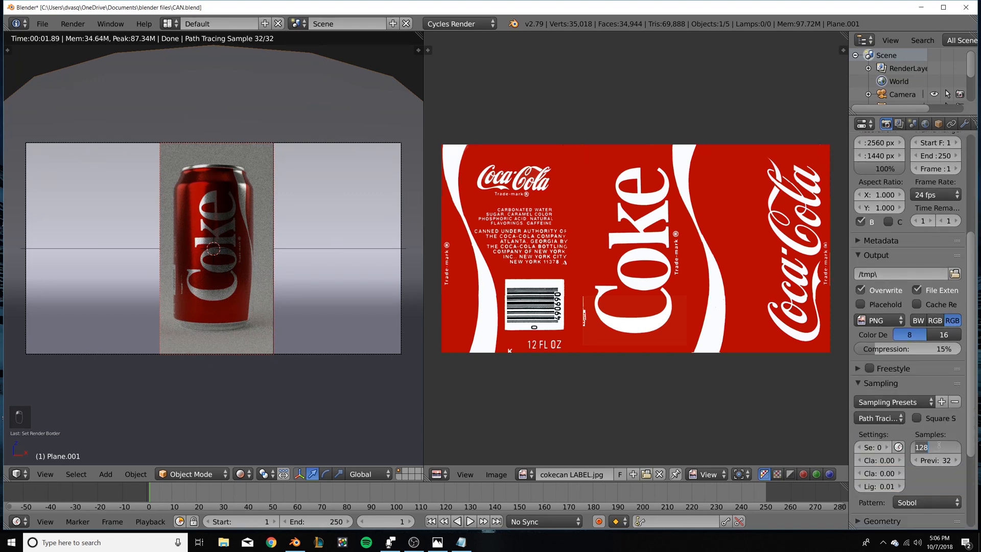
type("150")
key("Return")
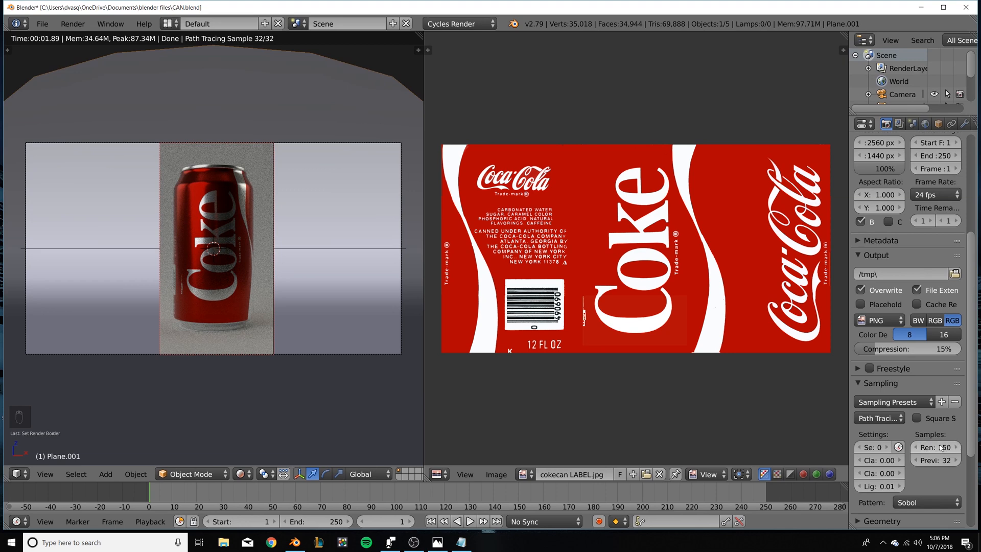
left_click(886, 472)
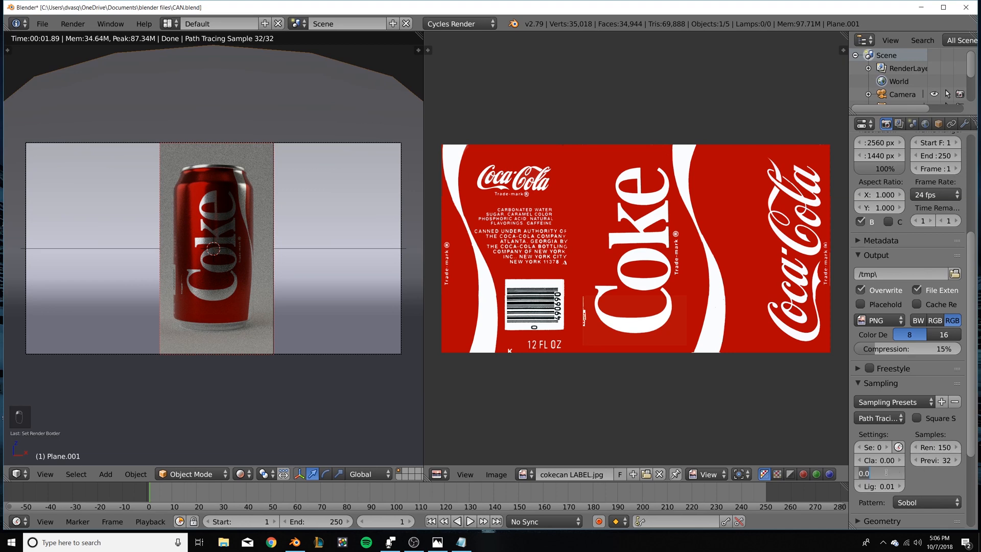
type("1")
key("Return")
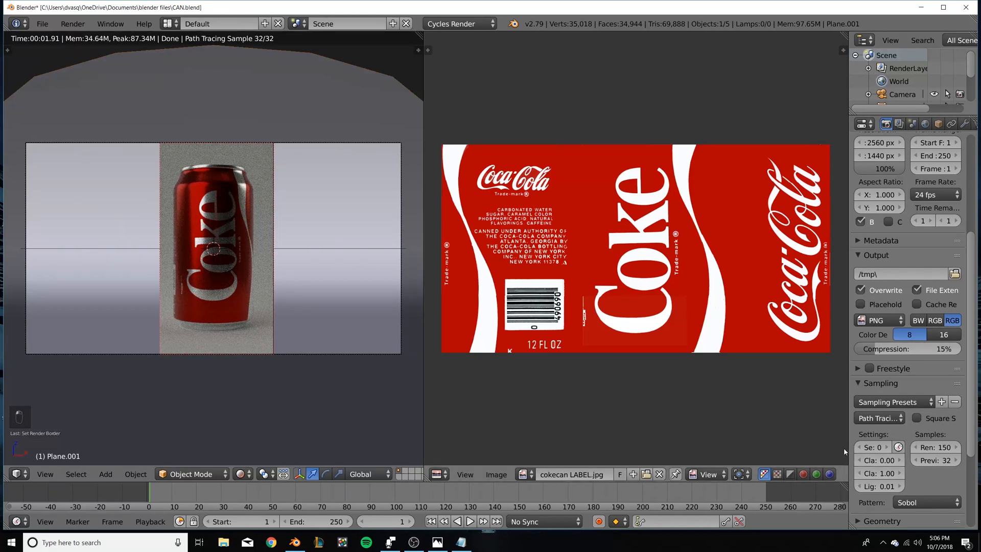
Widen the properties editor temporarily to read the full sampling labels and review the render settings.
left_click_drag(848, 452, 811, 454)
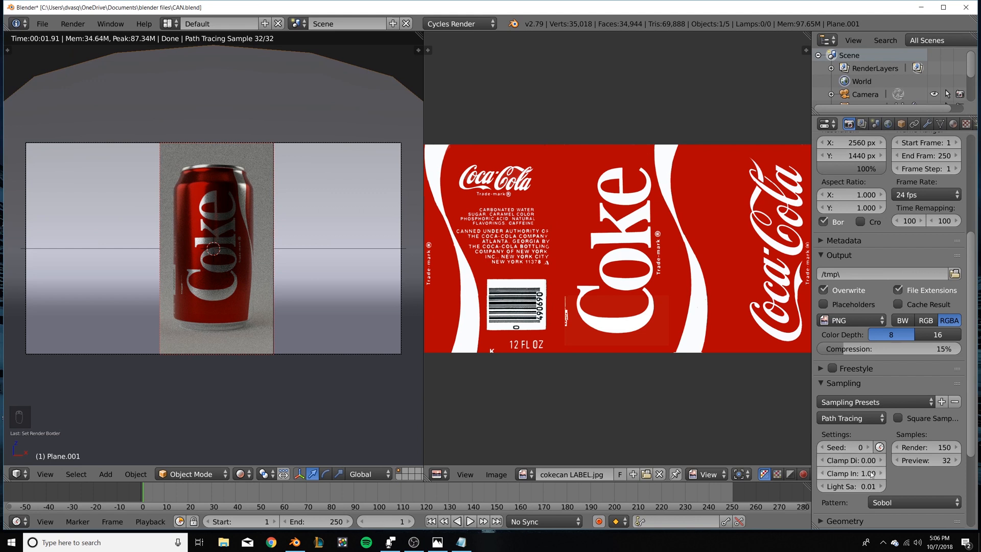
left_click_drag(813, 406, 846, 406)
scroll(892, 348, "up", 8)
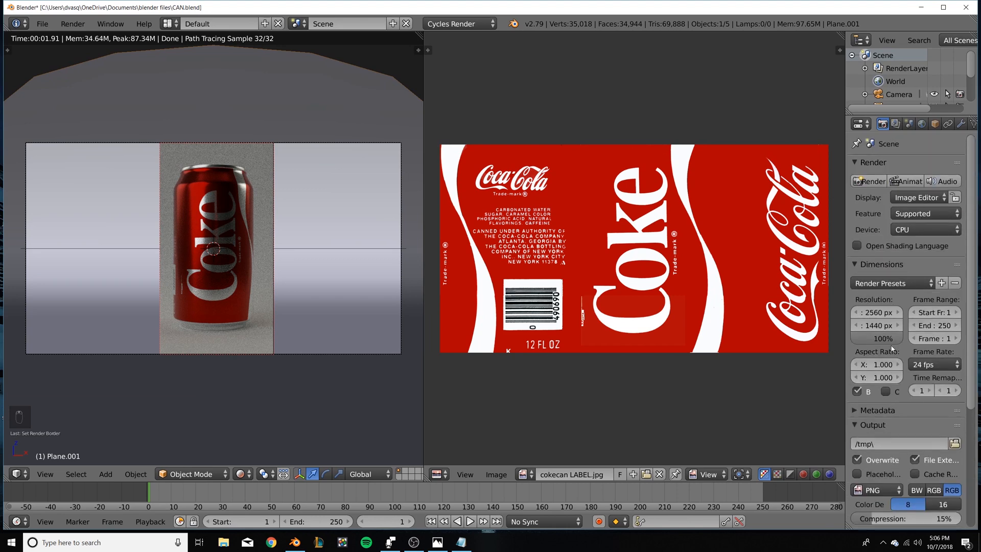
scroll(893, 349, "down", 8)
scroll(892, 403, "up", 8)
scroll(898, 121, "down", 1)
scroll(898, 121, "down", 4)
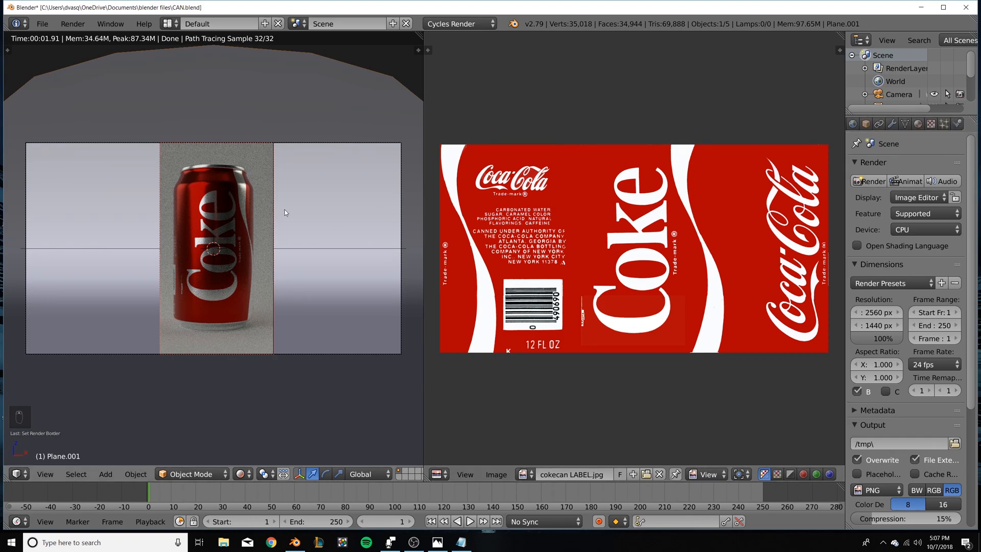
Examine the can's lid, opening and pull tab from above and close up in rendered shading.
middle_click_drag(289, 190, 256, 298)
scroll(277, 231, "up", 2)
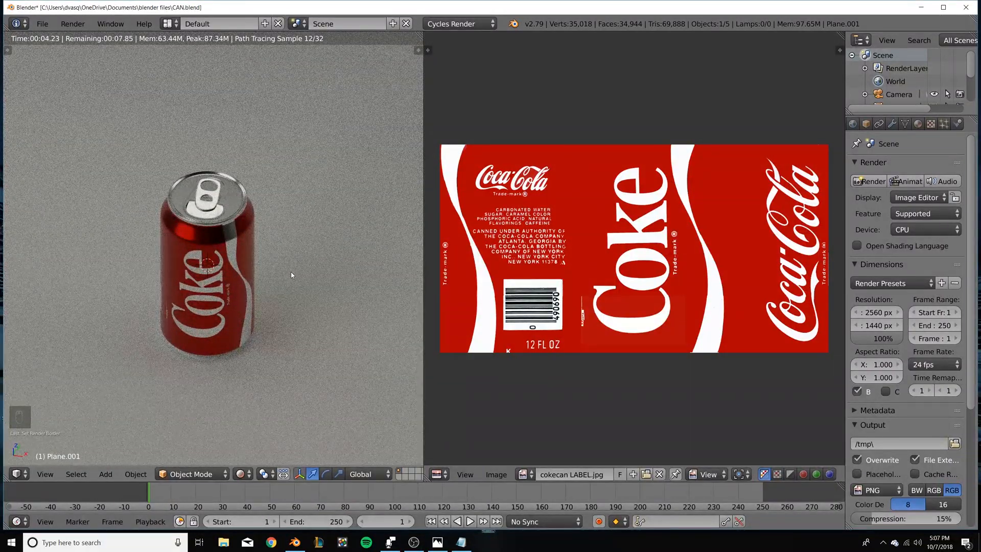
scroll(291, 275, "up", 6)
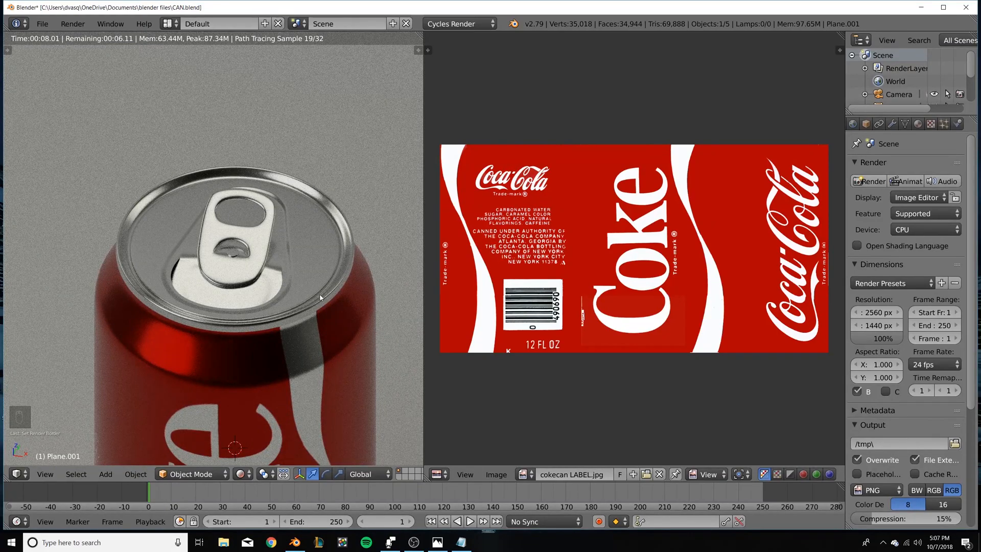
middle_click_drag(321, 298, 289, 285)
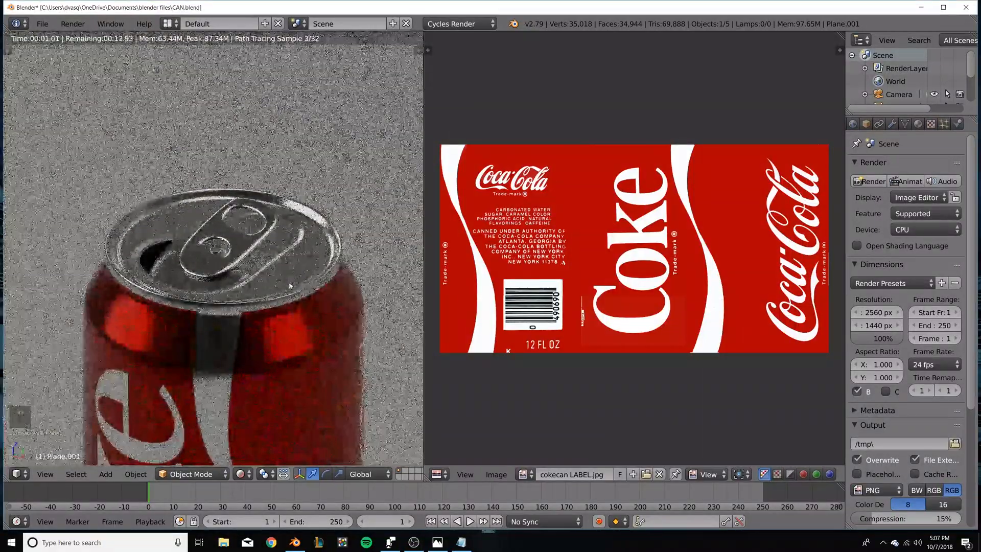
scroll(249, 287, "up", 4)
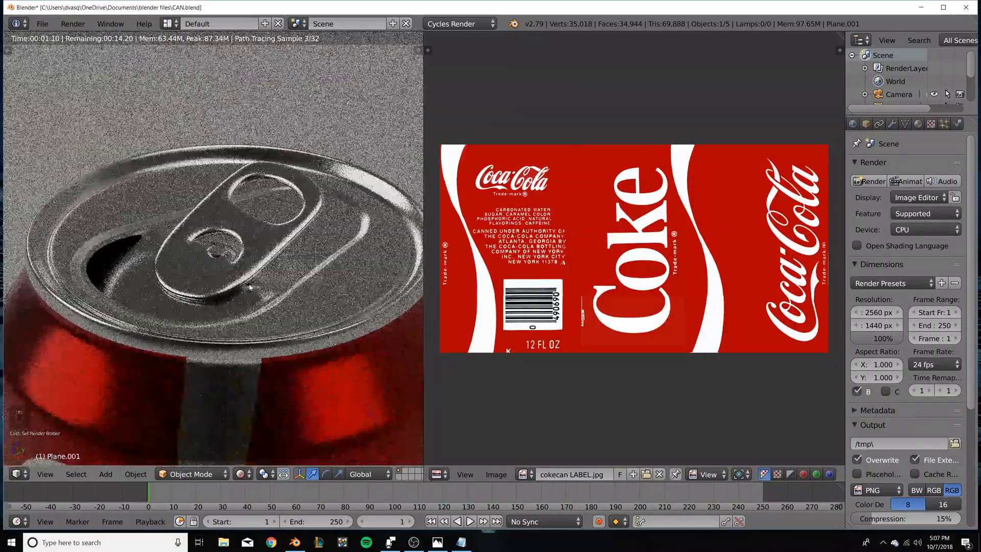
scroll(250, 288, "up", 3)
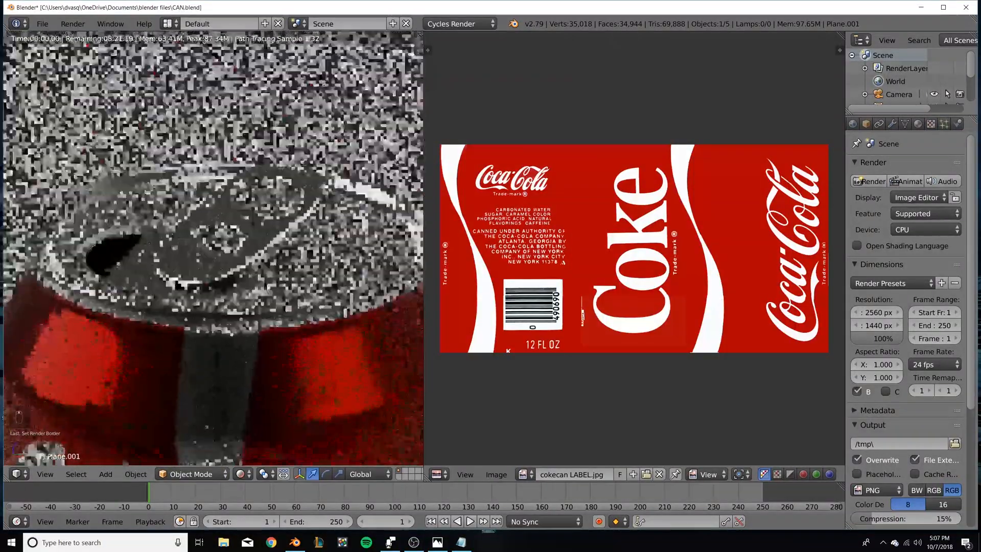
Inspect the pull tab's mesh in Edit Mode with solid shading.
key("shift+z")
right_click(229, 255)
key("Tab")
key("Tab")
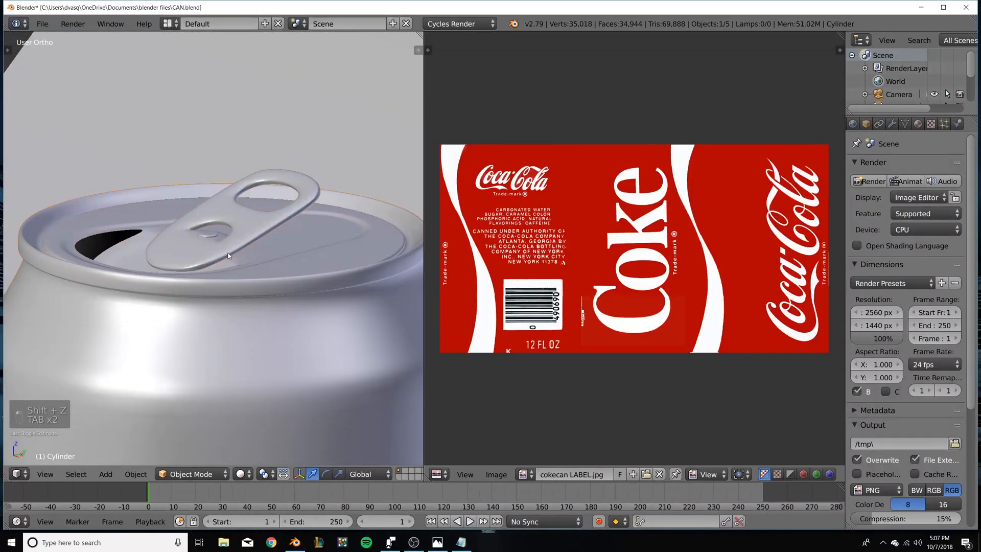
right_click(229, 256)
key("Tab")
mouse_move(206, 265)
middle_mouse_down()
mouse_move(278, 342)
mouse_move(283, 319)
middle_mouse_up()
scroll(239, 295, "down", 6)
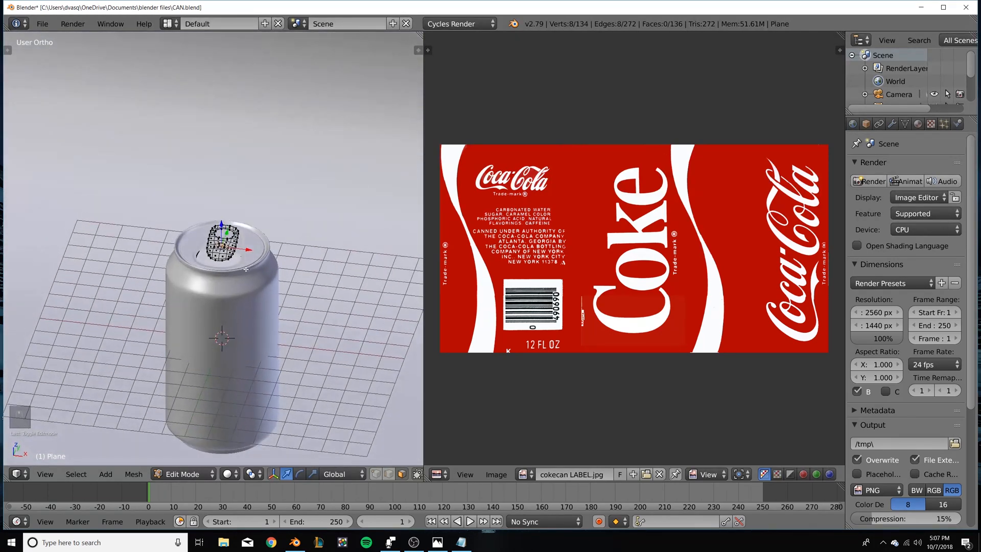
Return to the camera view in Object Mode with rendered shading and merge the image editor's area into the 3D view.
key("shift+z")
key("Tab")
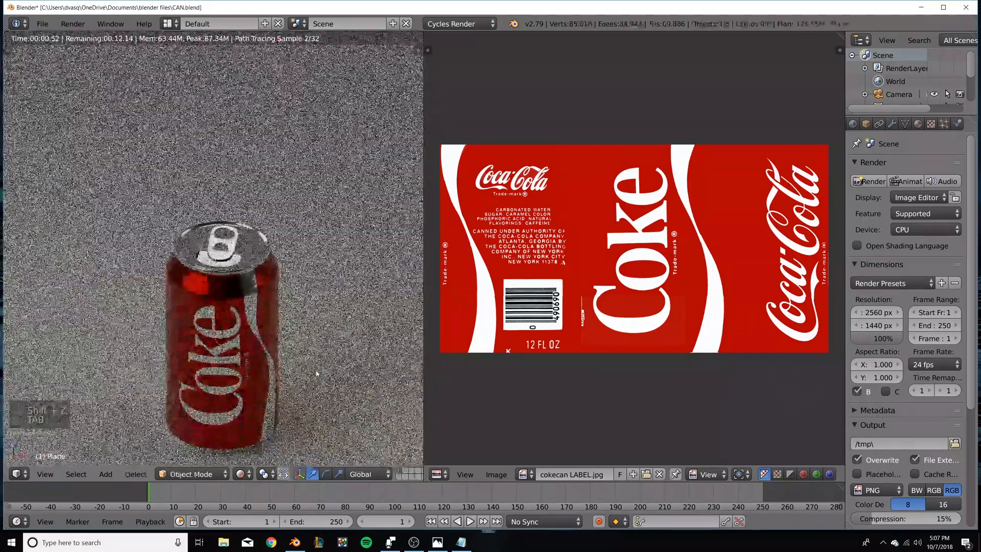
key("KP_0")
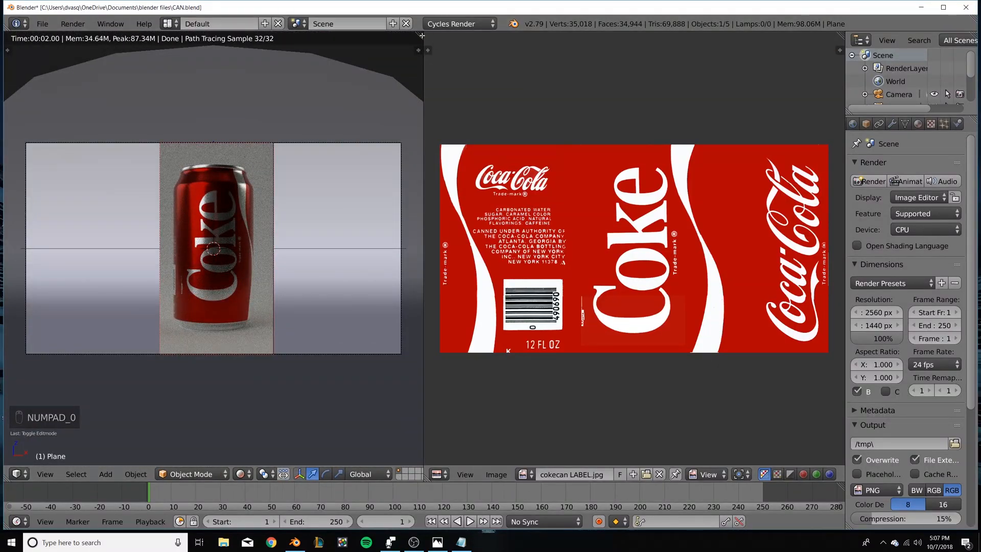
left_click_drag(421, 35, 783, 120)
Set the scene's color management view transform to Filmic.
left_click(905, 124)
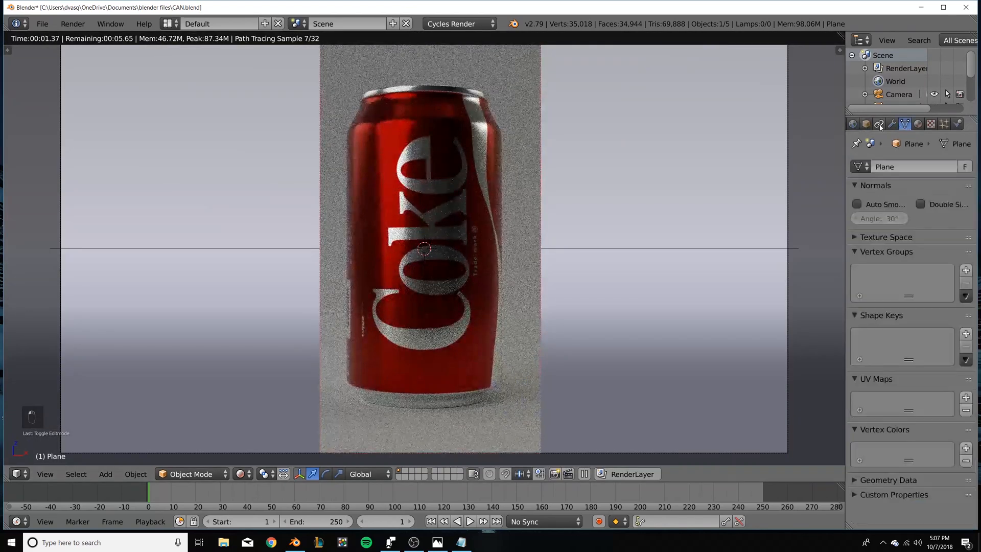
scroll(865, 127, "up", 2)
left_click(864, 125)
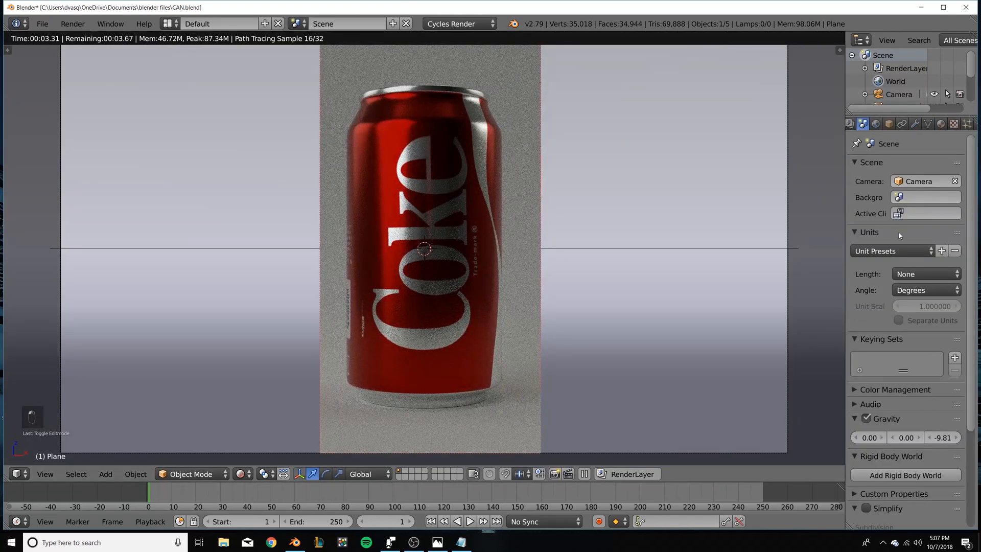
left_click(896, 390)
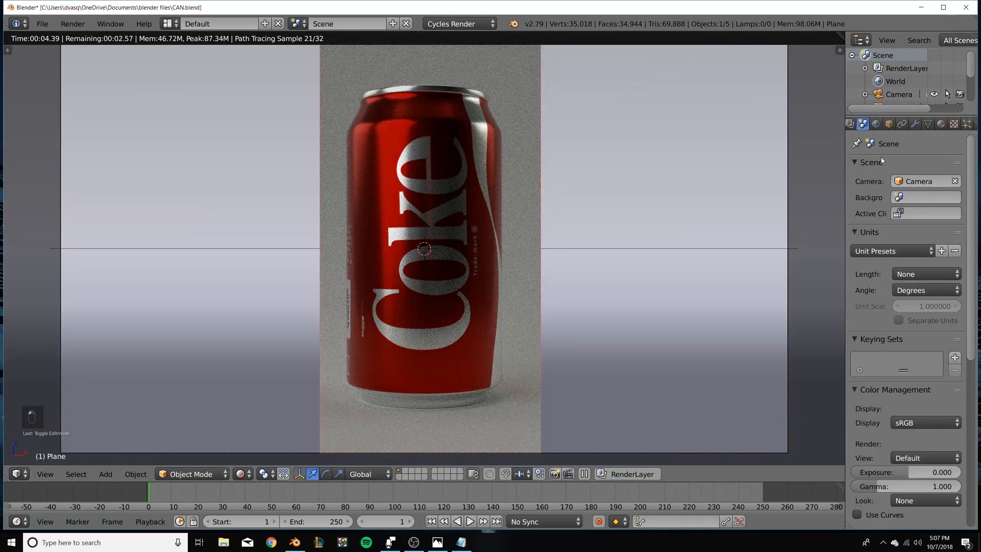
left_click(912, 459)
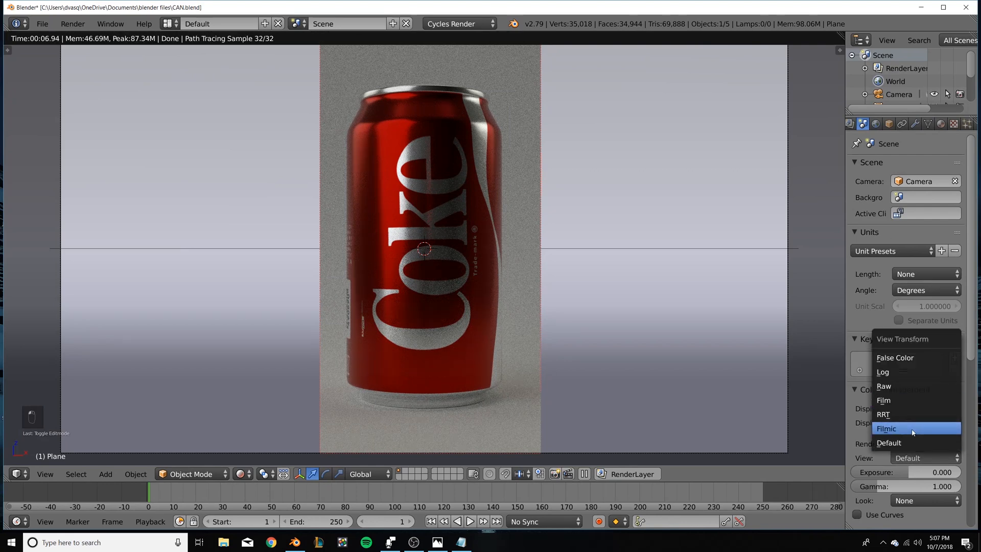
left_click(912, 431)
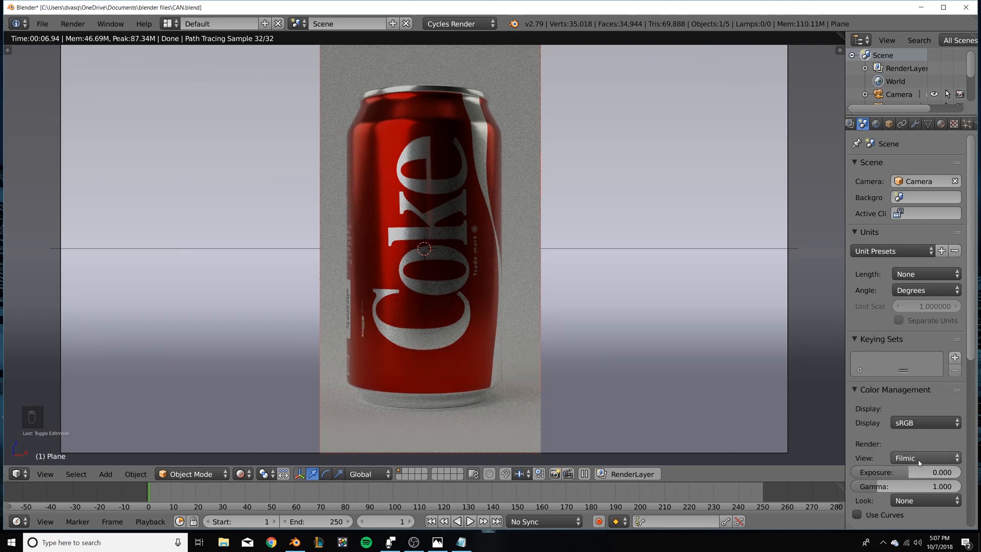
scroll(871, 421, "down", 4)
scroll(869, 359, "up", 4)
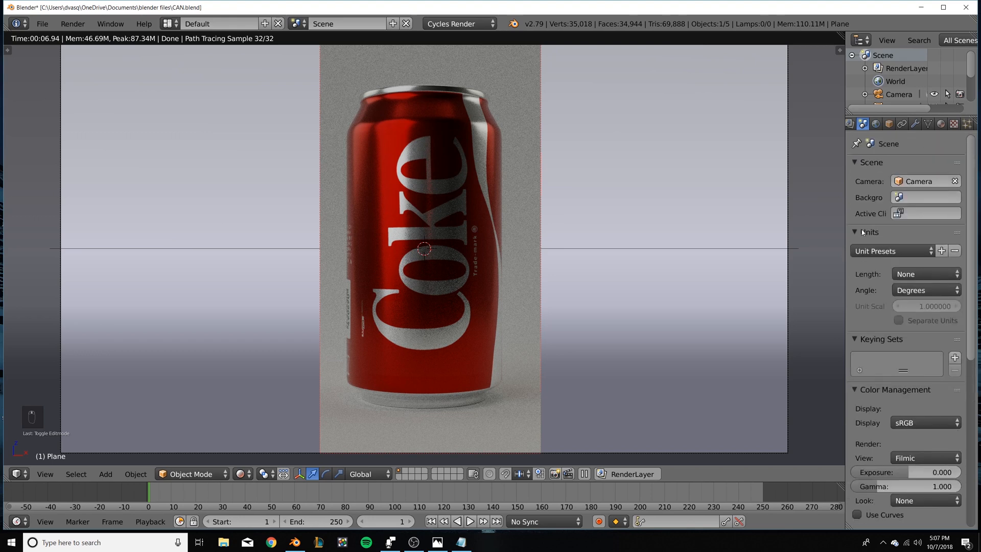
Enable ambient occlusion in the world settings and set its factor to 0.1.
left_click(876, 125)
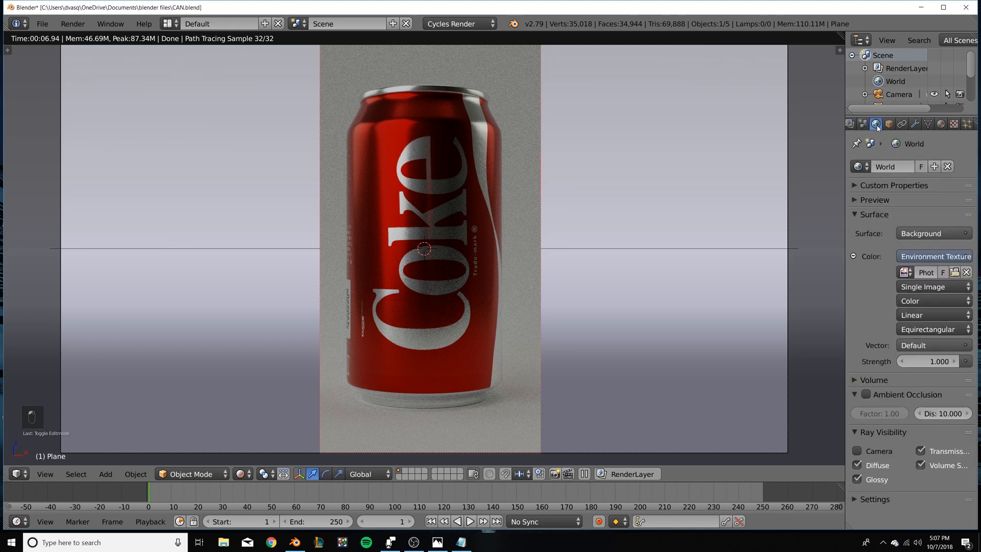
left_click(865, 394)
left_click(869, 413)
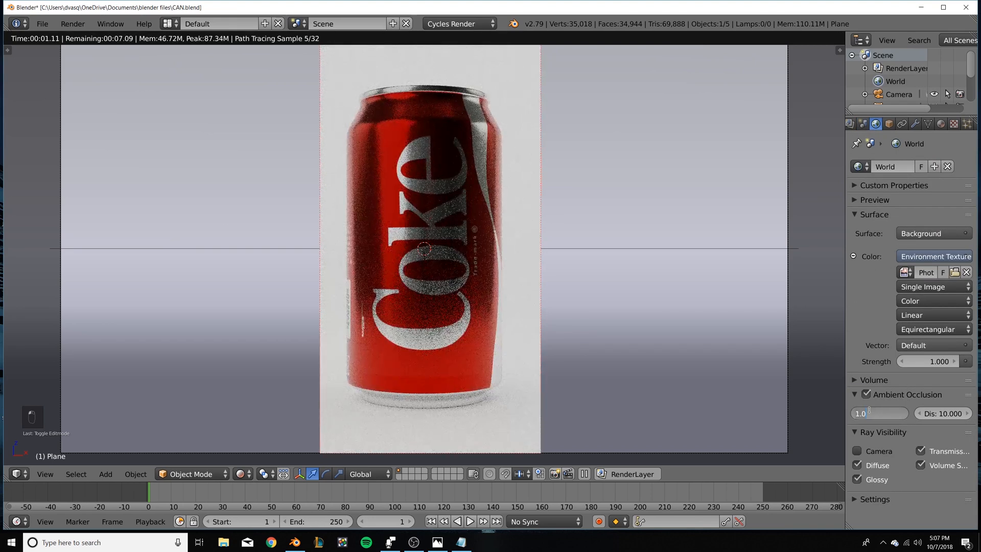
type(".25")
key("Return")
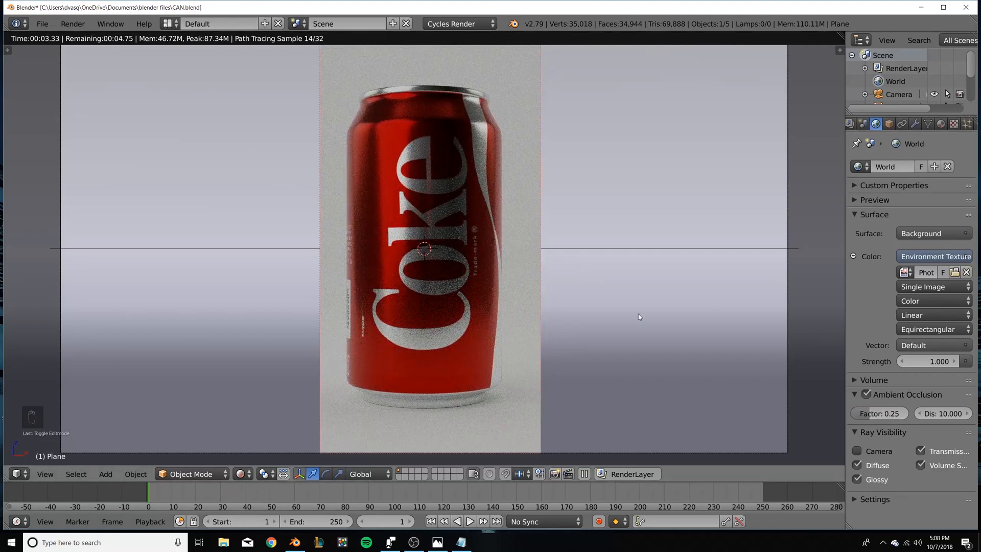
left_click(869, 413)
type("0.1")
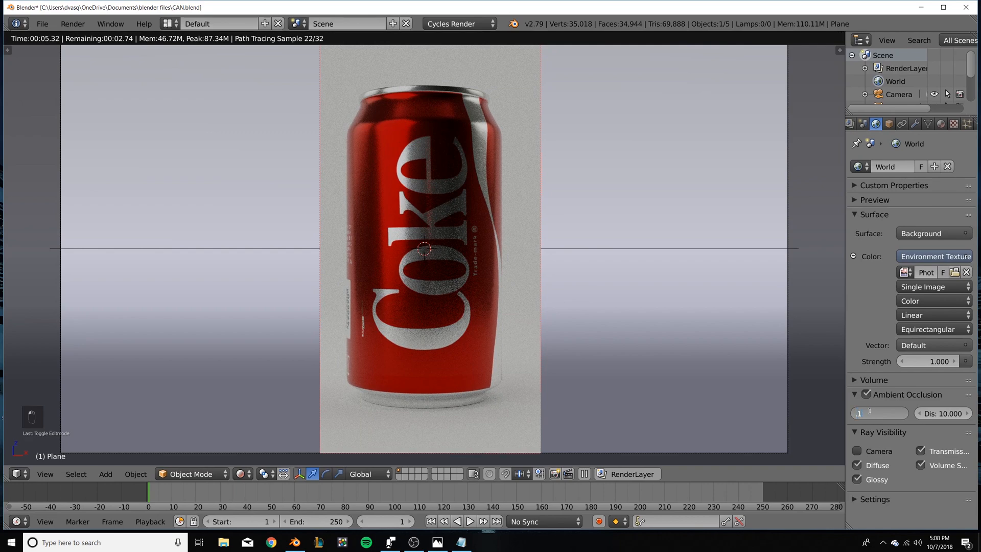
key("Return")
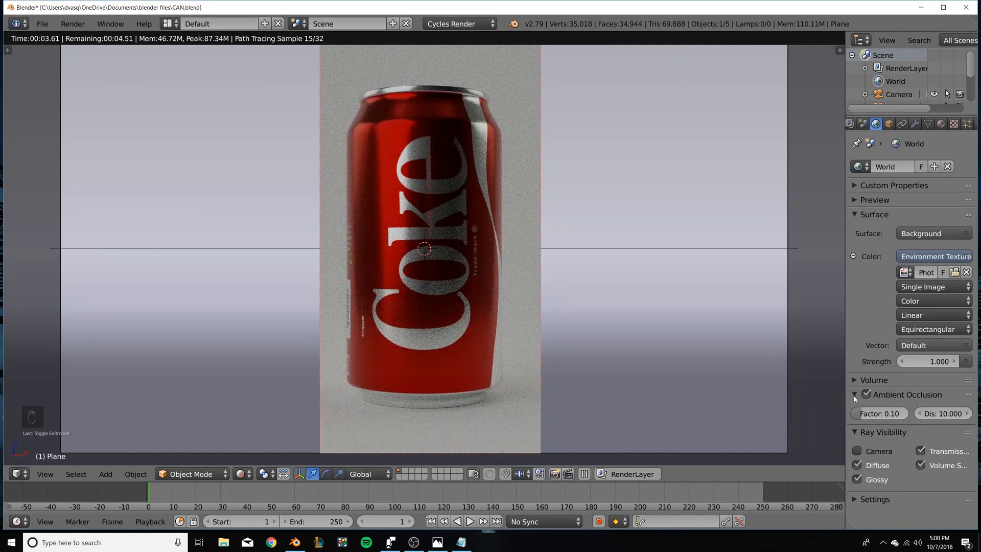
left_click(855, 397)
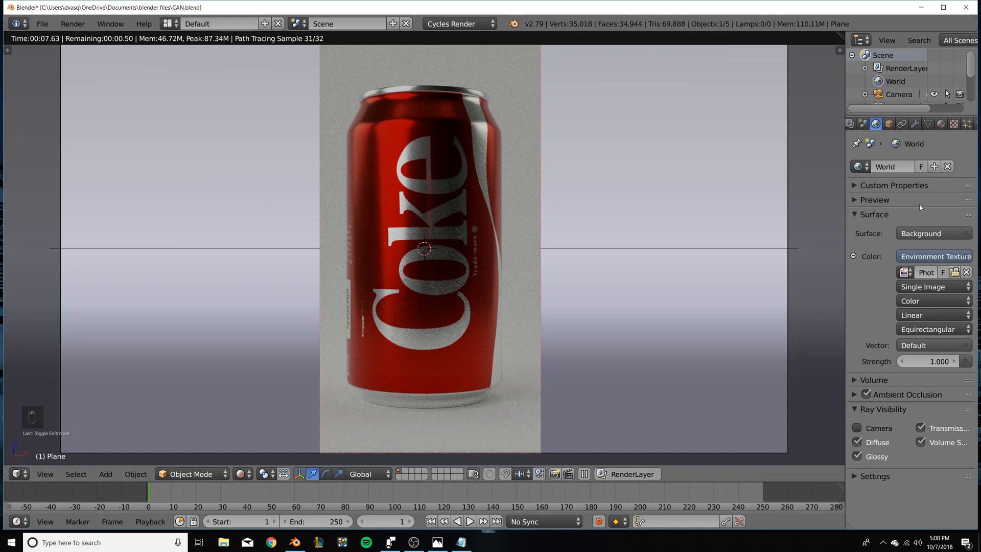
Check the modifiers of the plane and of the can body in solid shading.
left_click(890, 124)
left_click(904, 125)
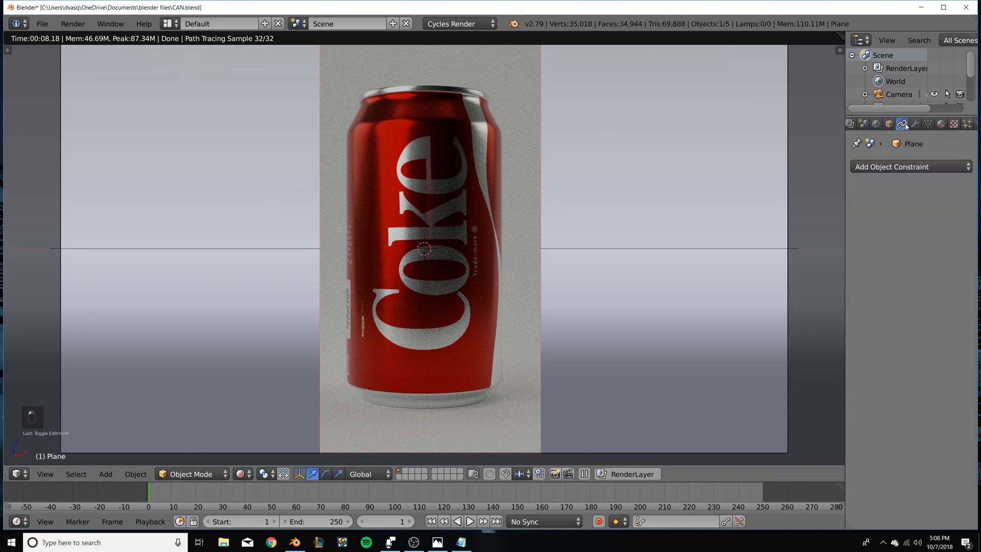
left_click(915, 124)
left_click(927, 124)
left_click(914, 124)
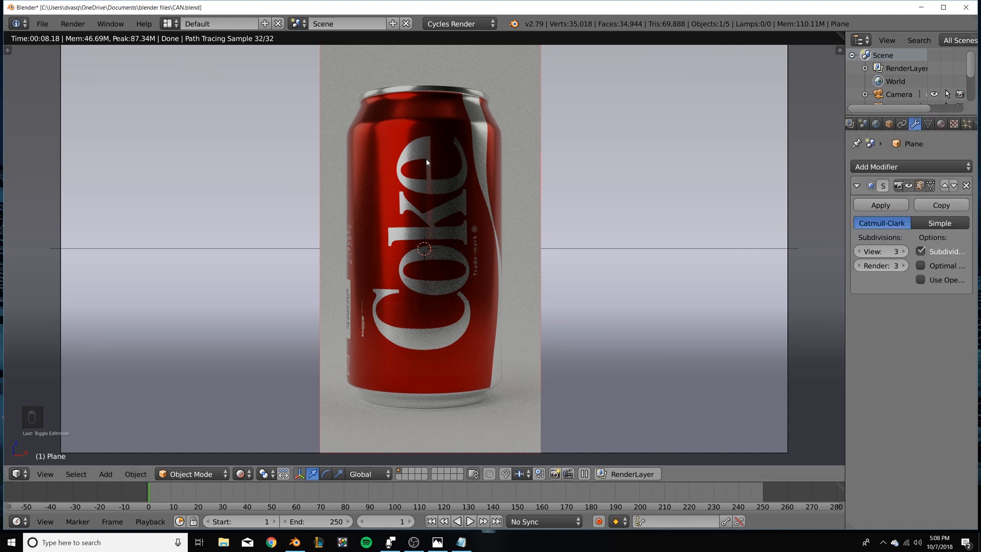
key("shift+z")
right_click(449, 125)
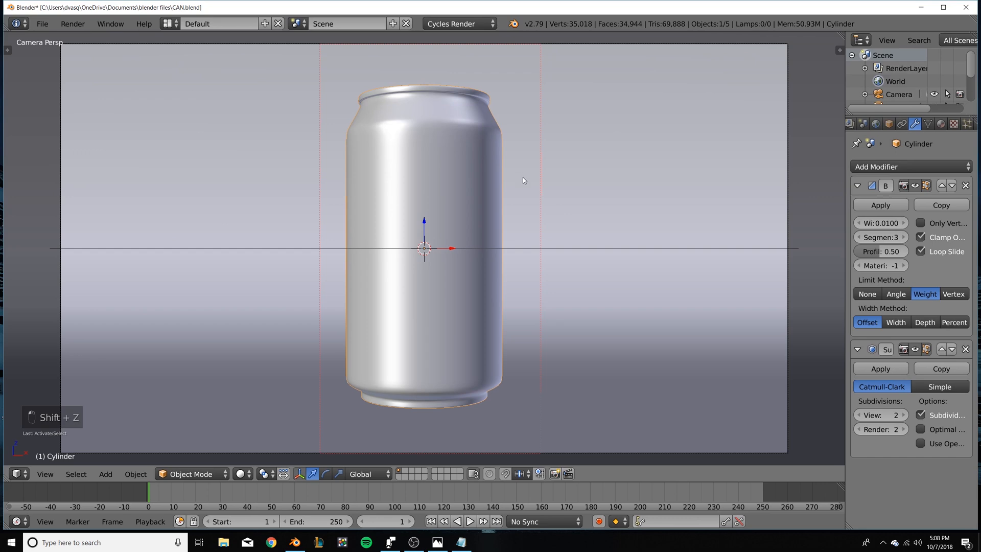
Return to the camera view and render the final image of the can.
middle_click_drag(523, 180, 488, 185)
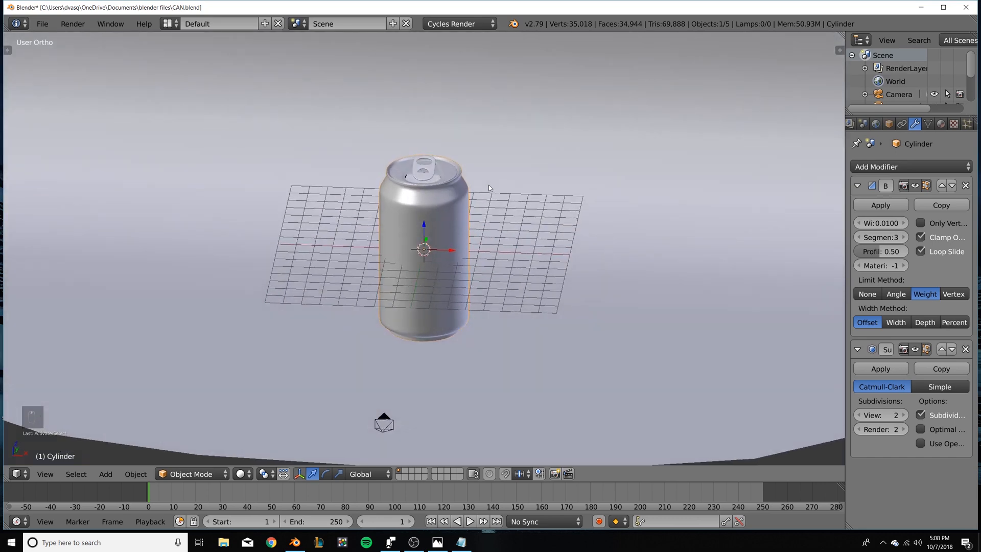
key("KP_0")
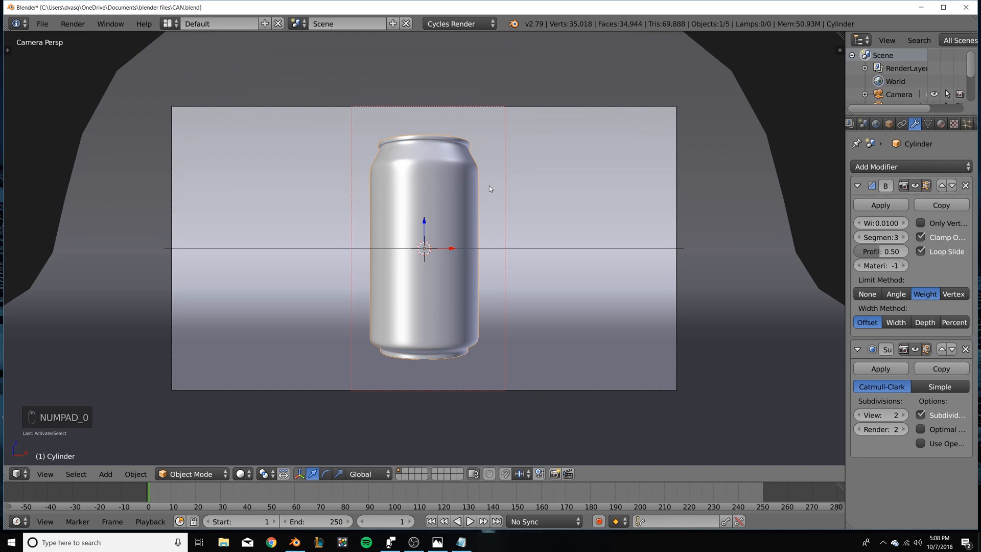
key("F12")
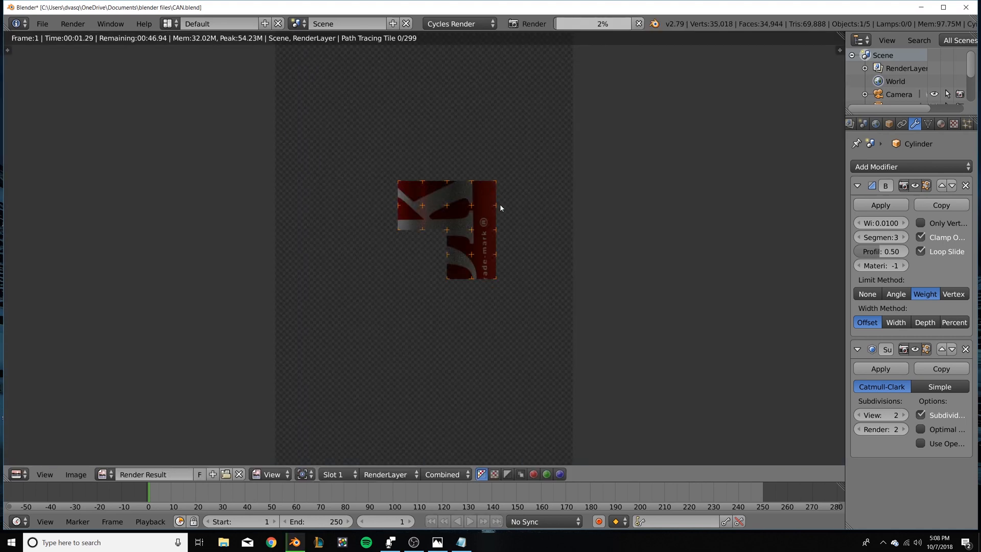
scroll(522, 210, "down", 2)
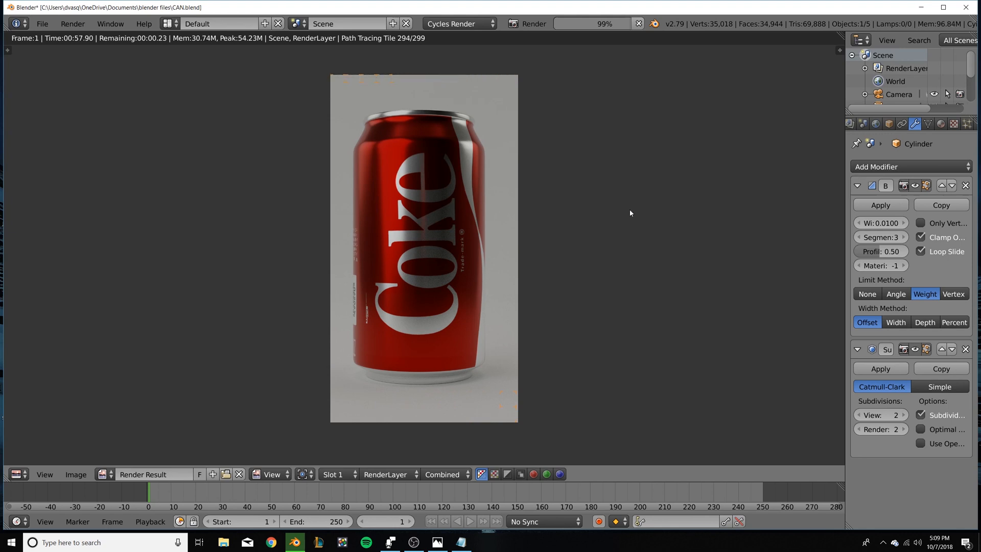
Set the roughness of the can's label material to 0.1.
left_click(941, 124)
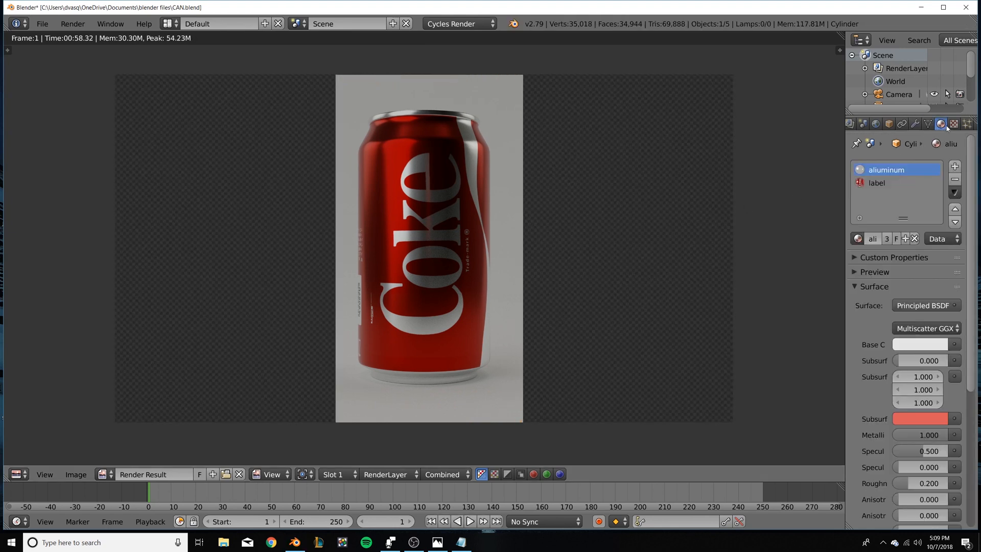
left_click(886, 183)
scroll(912, 389, "down", 8)
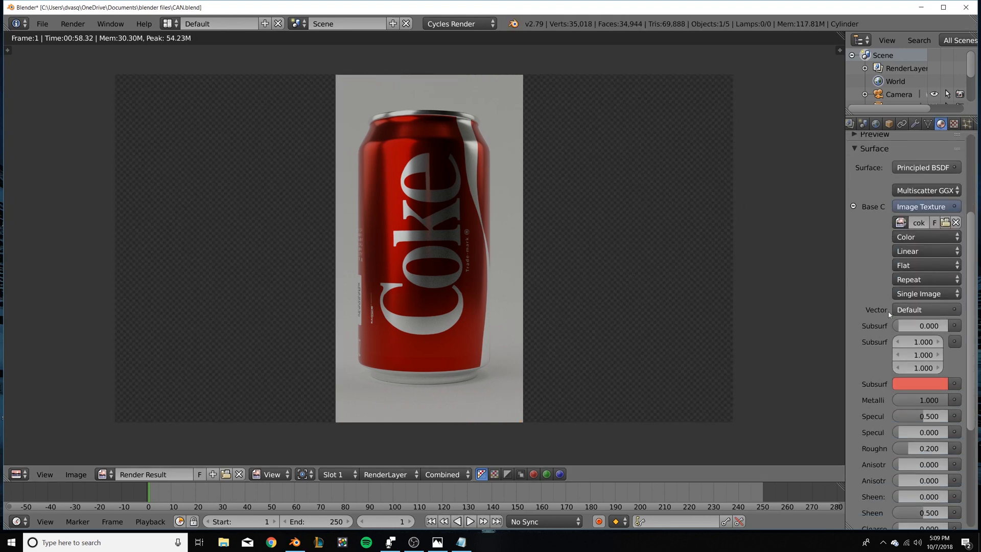
left_click(912, 389)
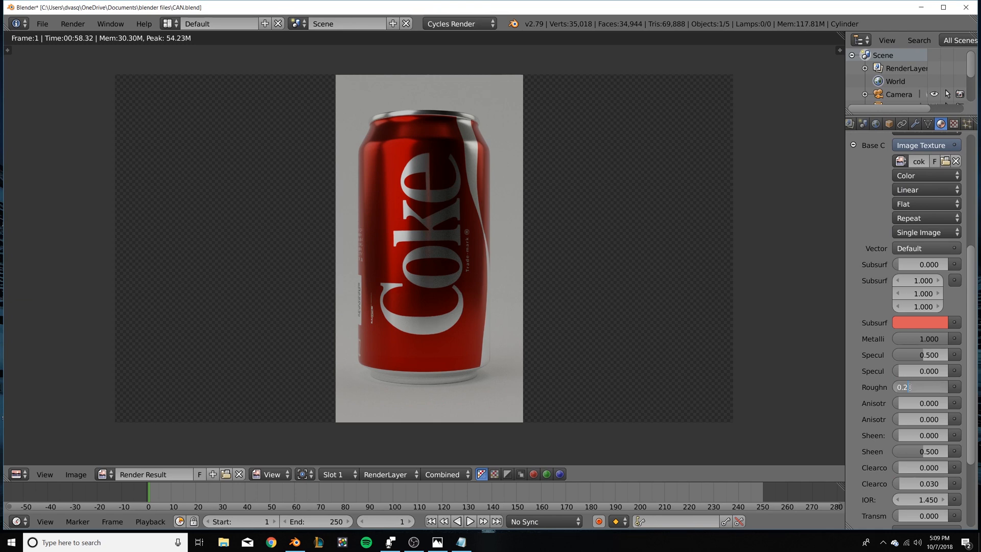
type(".1")
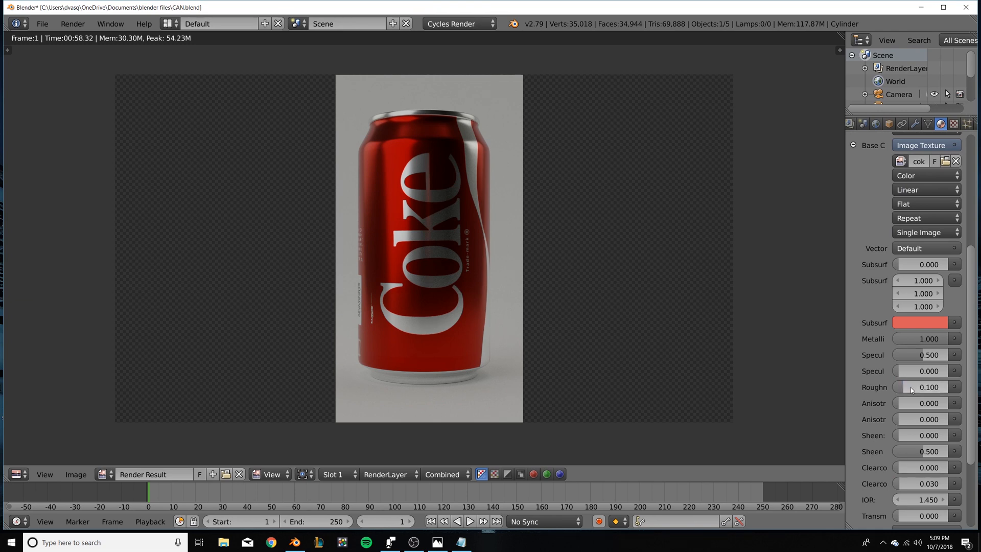
key("Return")
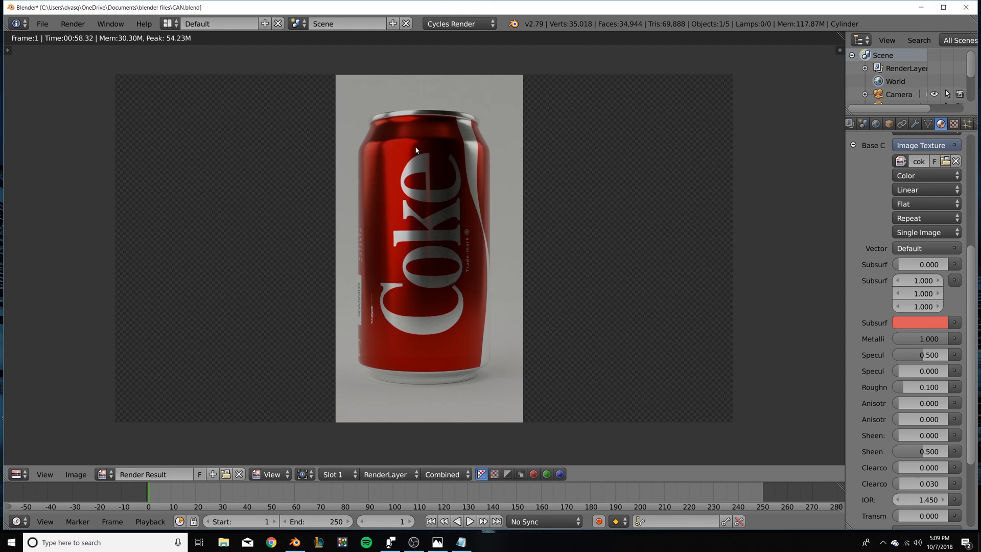
Leave the render result, enter Edit Mode on the can body and switch to edge selection.
key("Escape")
scroll(451, 181, "up", 7)
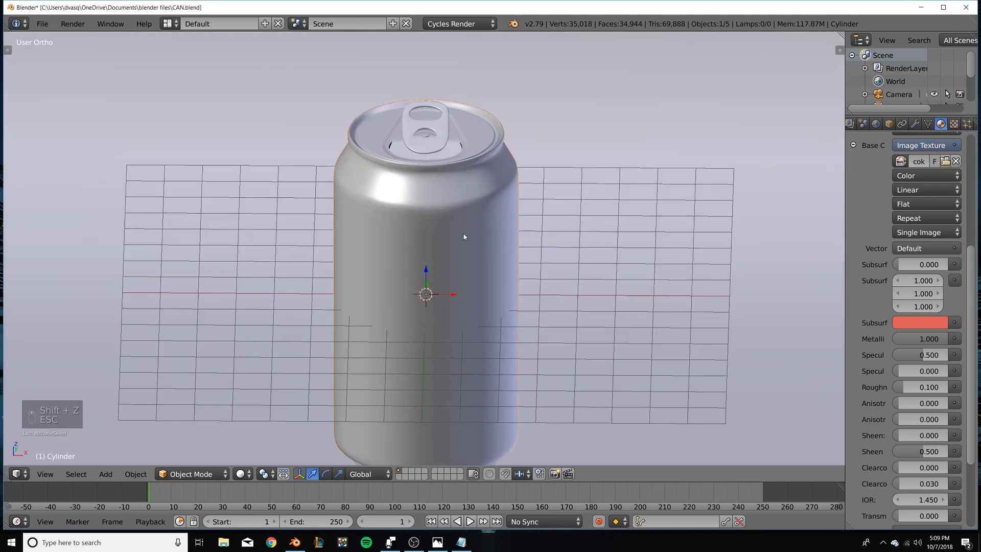
key("Tab")
middle_click_drag(485, 160, 481, 284, "shift")
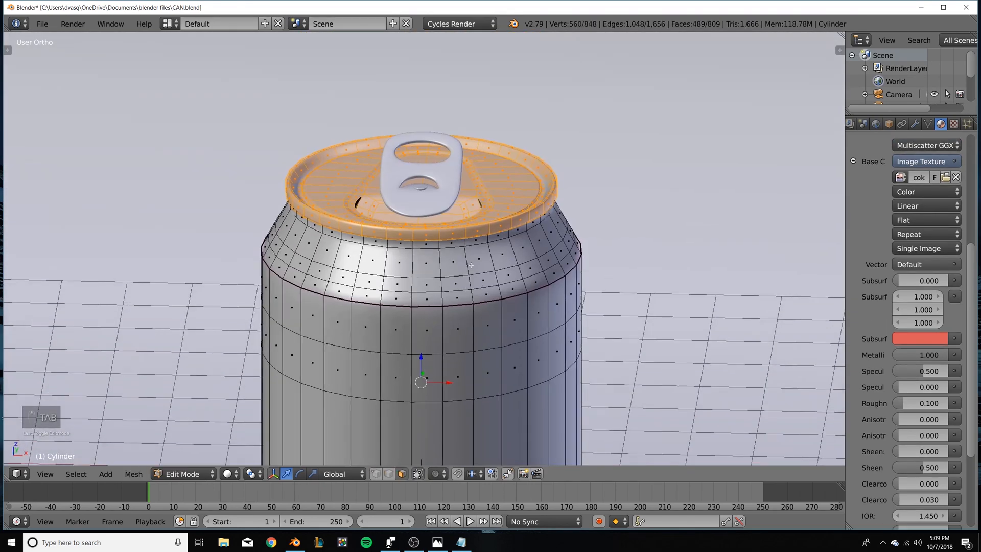
scroll(475, 276, "up", 3)
right_click(471, 242, "alt")
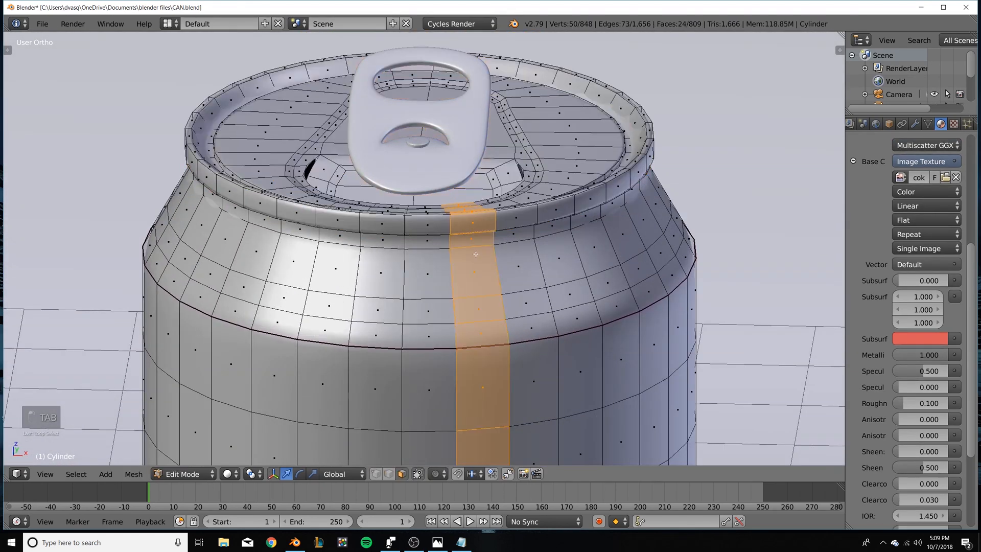
left_click(390, 473)
Select the edge loop along the lid's outer rim and scale it slightly.
right_click(432, 236)
middle_click_drag(462, 248, 444, 382)
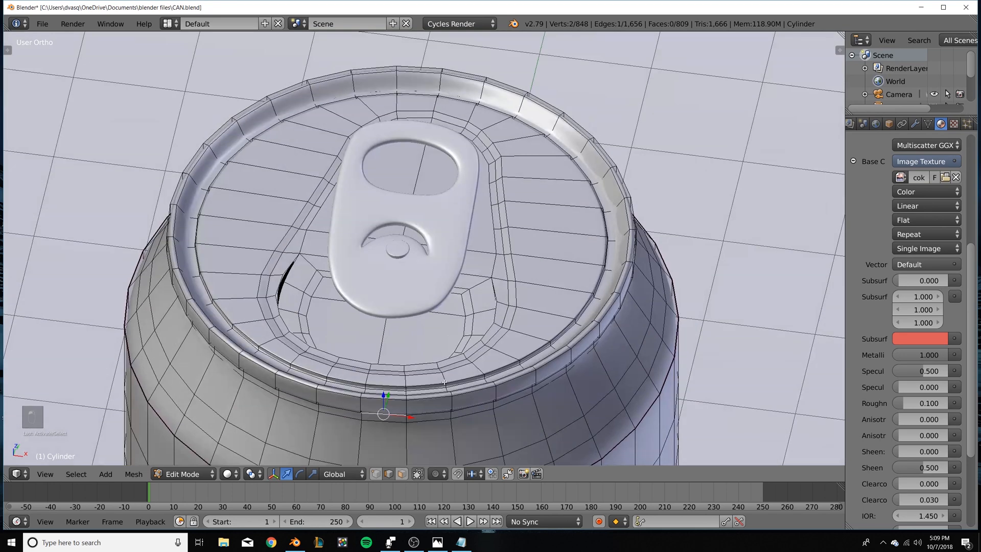
right_click(529, 374, "alt")
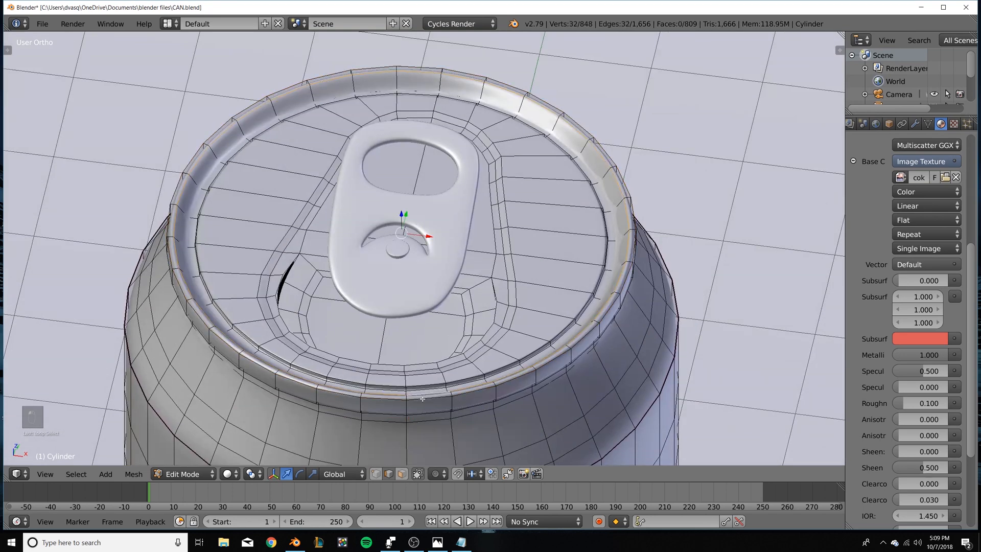
right_click(447, 399)
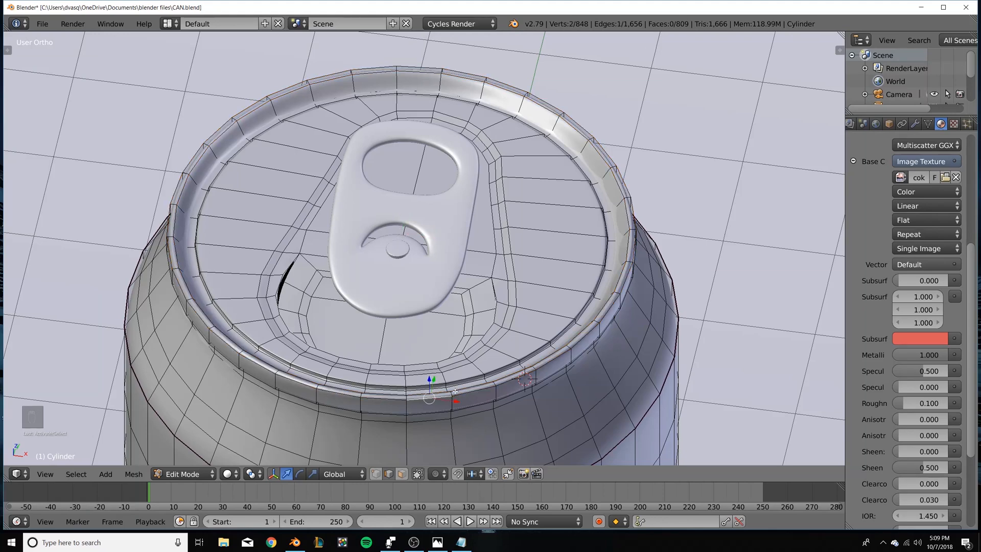
right_click(454, 391, "alt")
key("s")
left_click(549, 381)
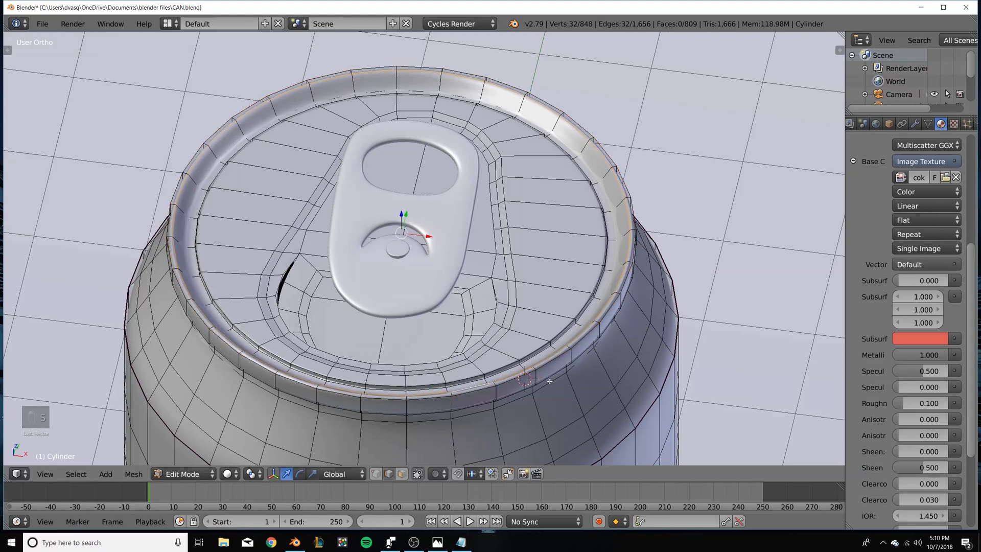
Select the edge loop inside the lid's raised rim and scale it slightly outward.
middle_click_drag(550, 381, 549, 392)
right_click(198, 320, "alt")
key("z")
key("z")
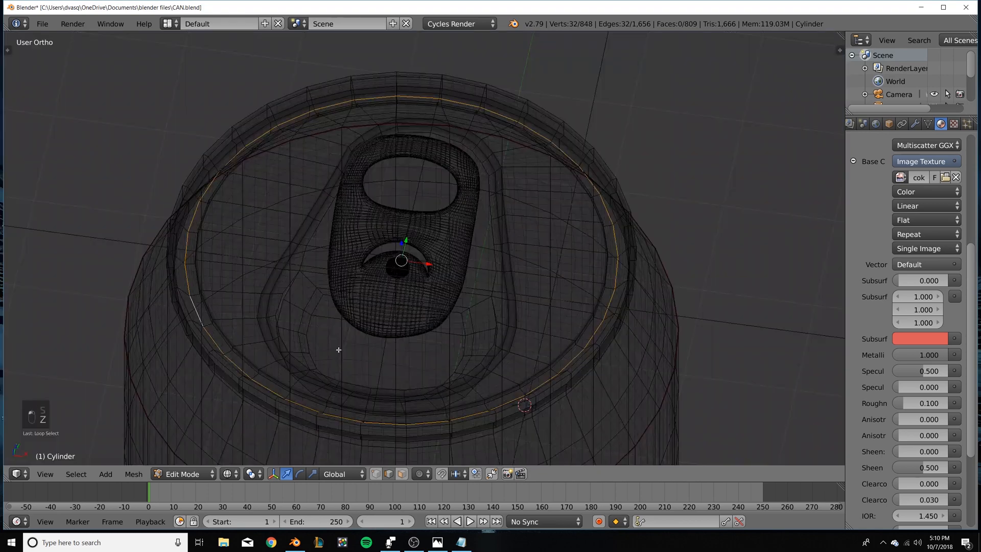
key("s")
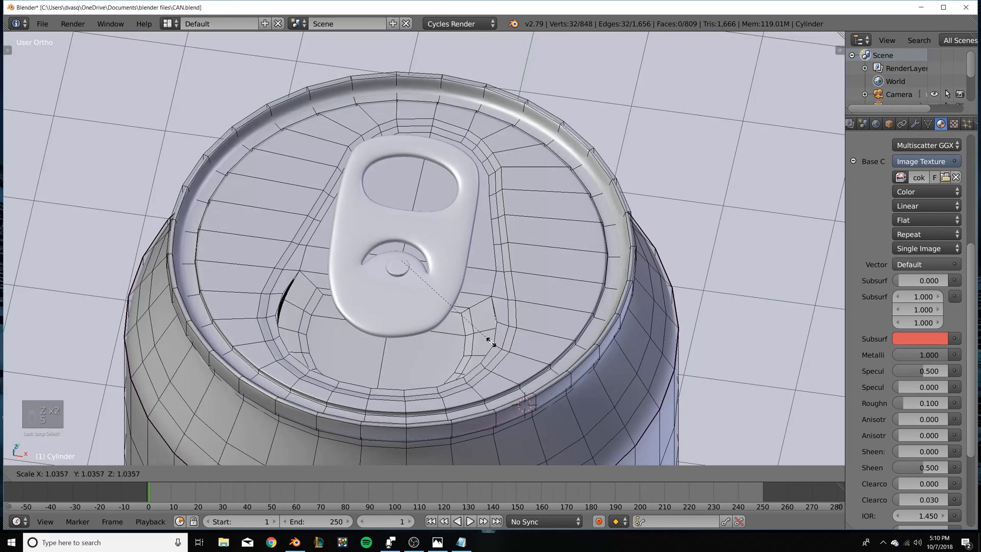
left_click(487, 340)
scroll(440, 381, "down", 3)
middle_click_drag(440, 381, 410, 380)
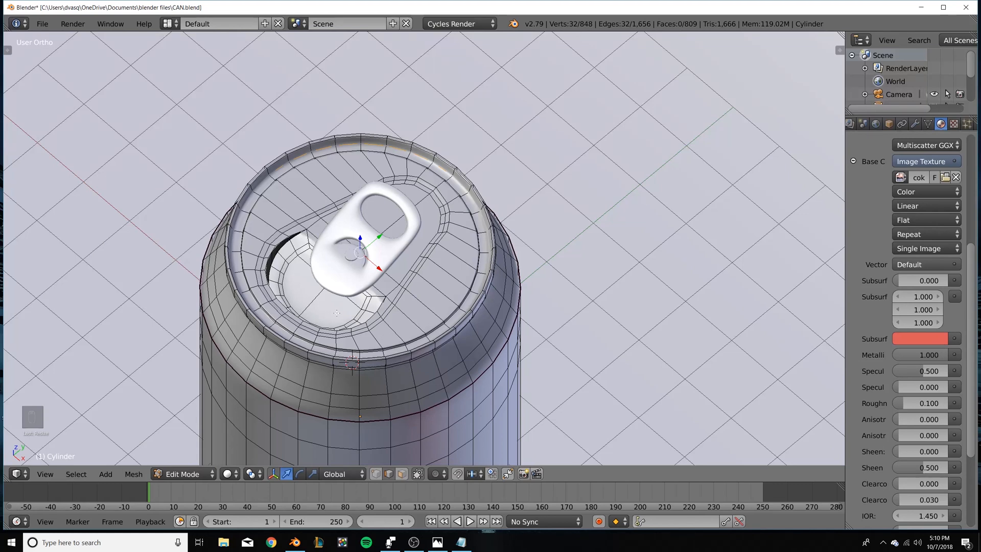
Select the edge loop around the lid's outer rim and set its mean bevel weight to 1.
middle_click_drag(316, 305, 485, 236)
right_click(487, 235, "alt")
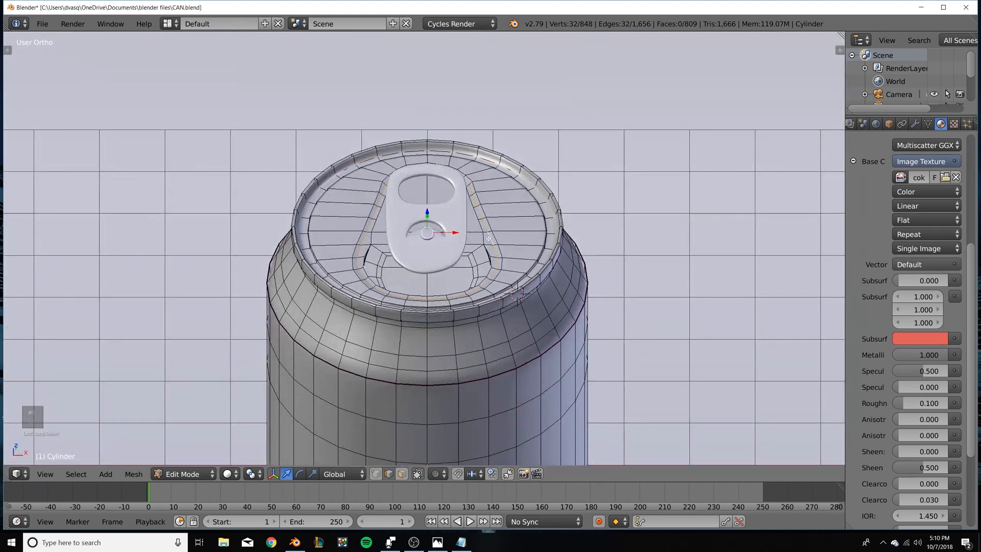
key("n")
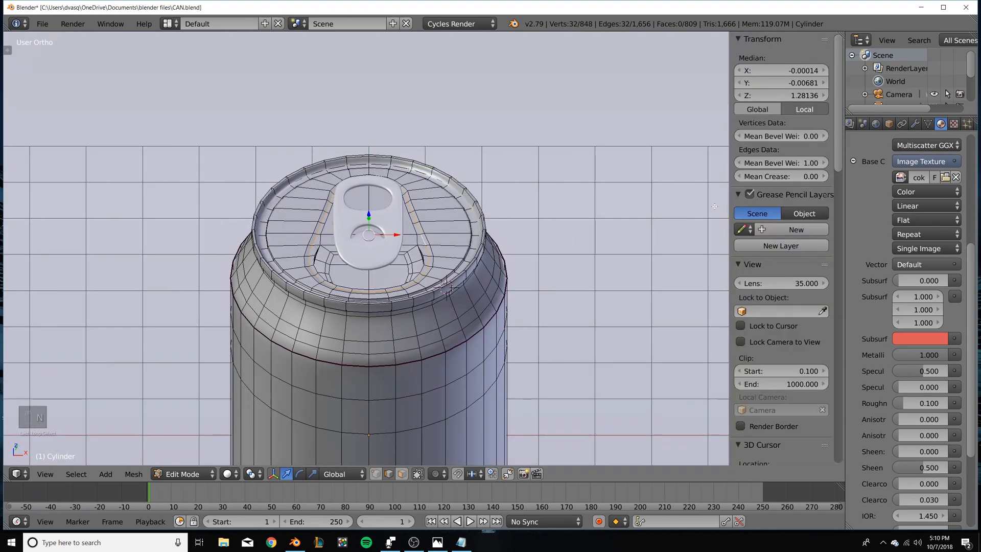
right_click(473, 266)
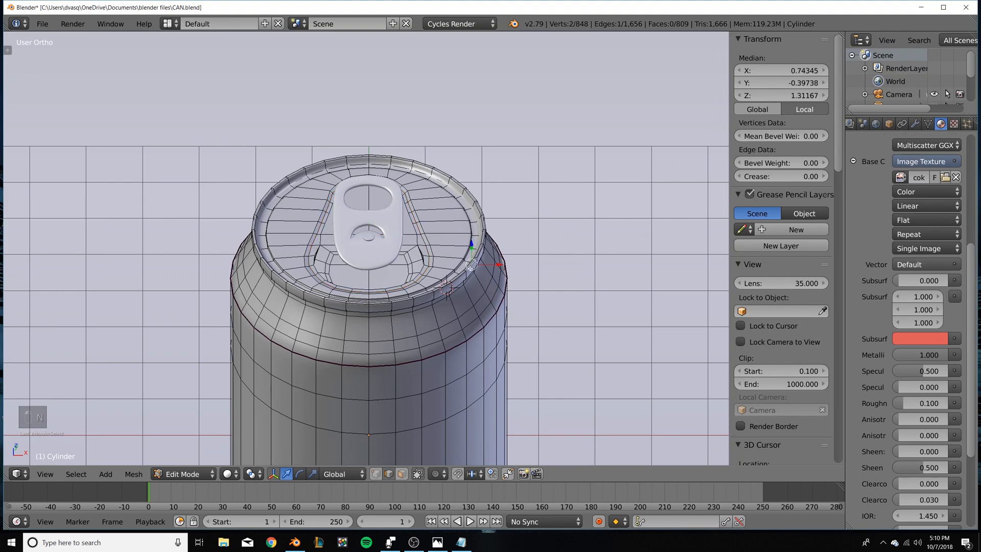
right_click(471, 266, "alt")
left_click(766, 162)
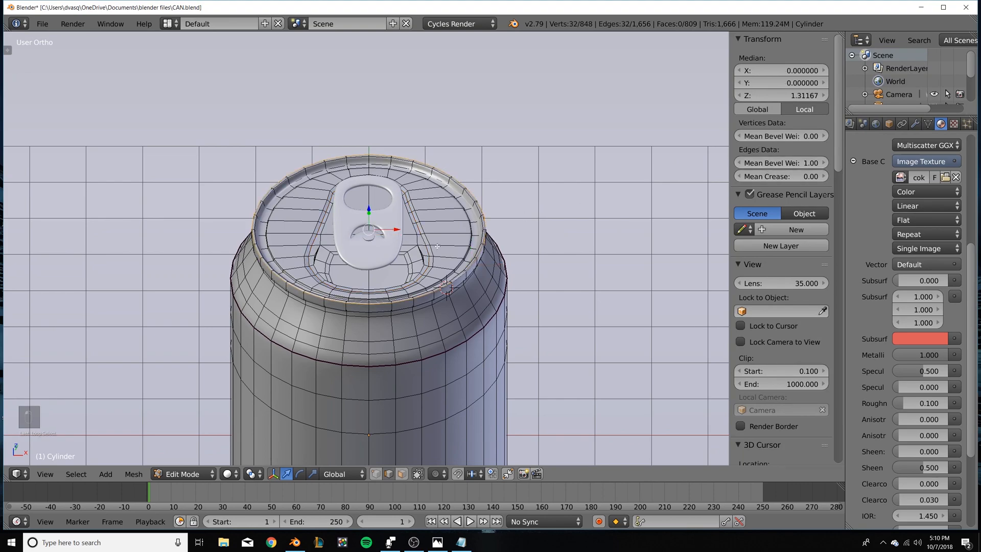
type("1")
key("Return")
Examine the can's rim in rendered shading up close and through the camera, and inspect the upper can's mesh in solid shading.
key("shift+z")
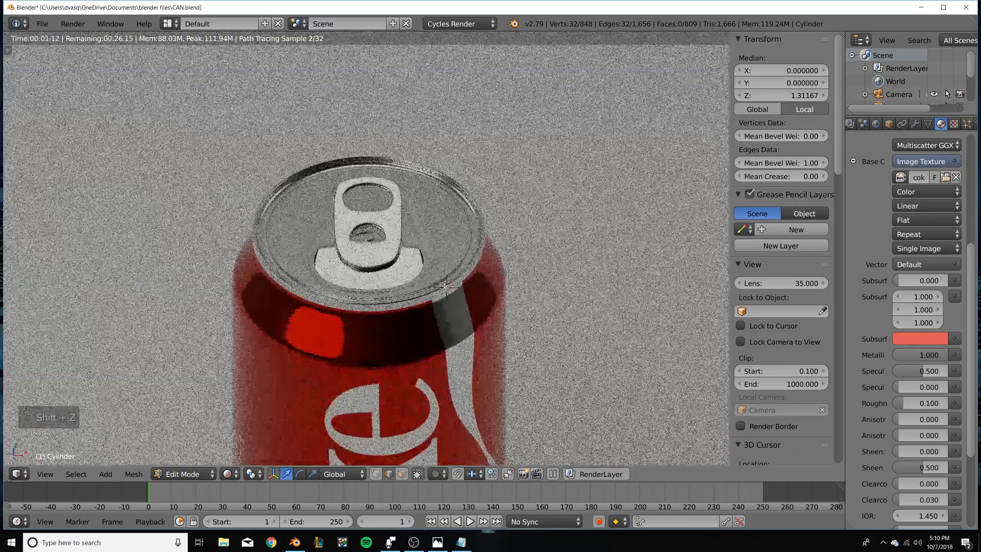
scroll(455, 312, "up", 2)
middle_click_drag(454, 313, 427, 221)
key("KP_0")
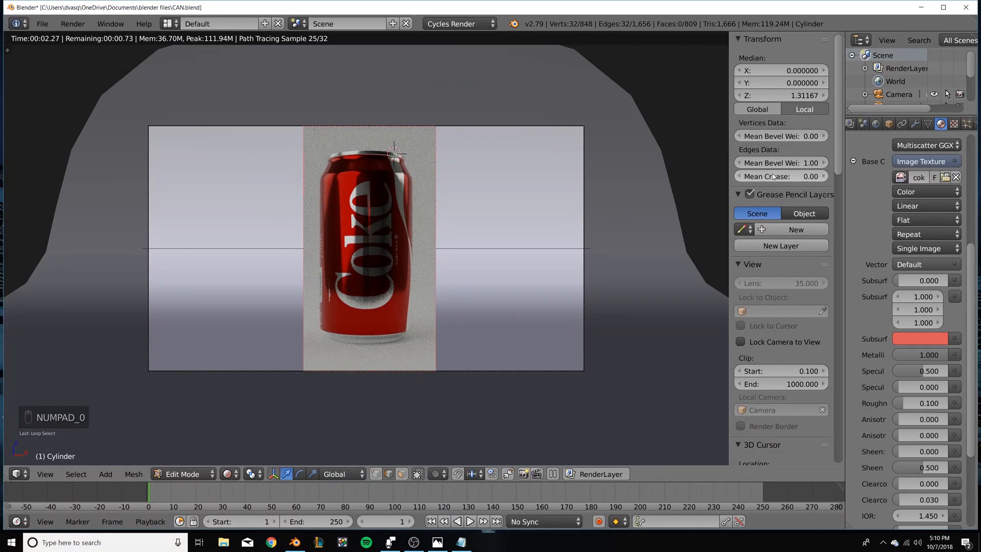
key("shift+z")
scroll(370, 168, "up", 3)
middle_click_drag(370, 169, 371, 271, "shift")
scroll(369, 270, "up", 4)
scroll(381, 189, "up", 5)
scroll(380, 189, "down", 1)
scroll(371, 270, "up", 3)
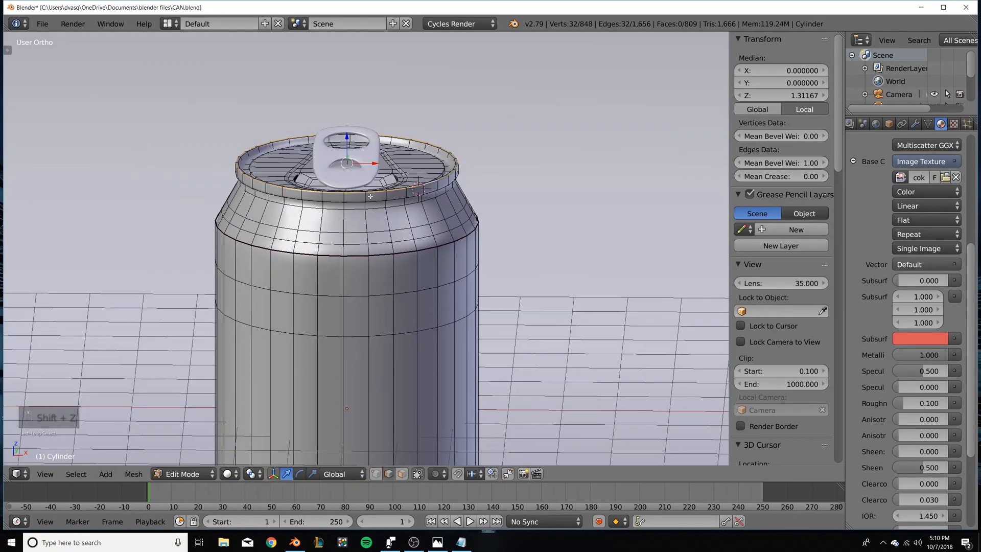
Inspect the edge loop just beneath the can's rim from the side and leave mesh editing.
right_click(374, 202, "alt")
key("KP_Decimal")
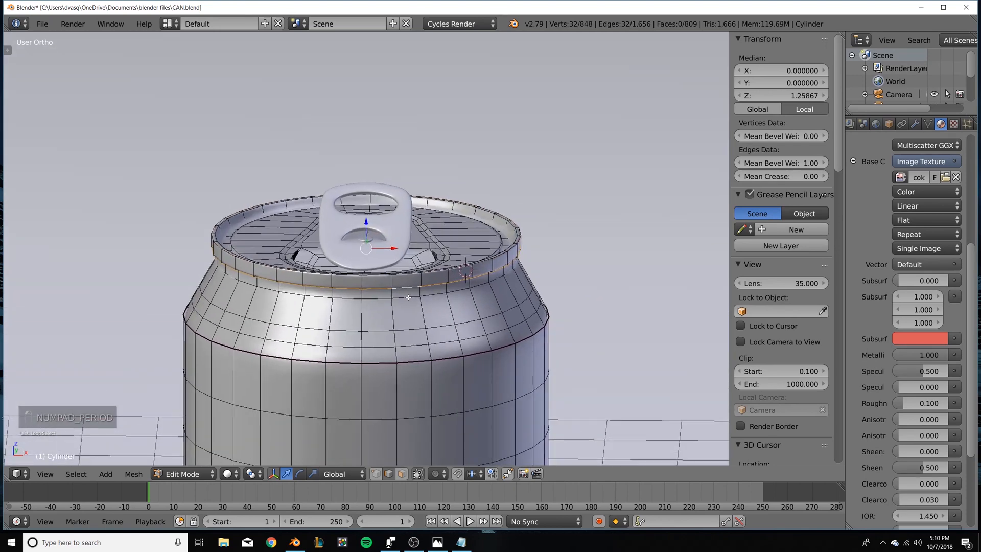
middle_click_drag(408, 297, 399, 273)
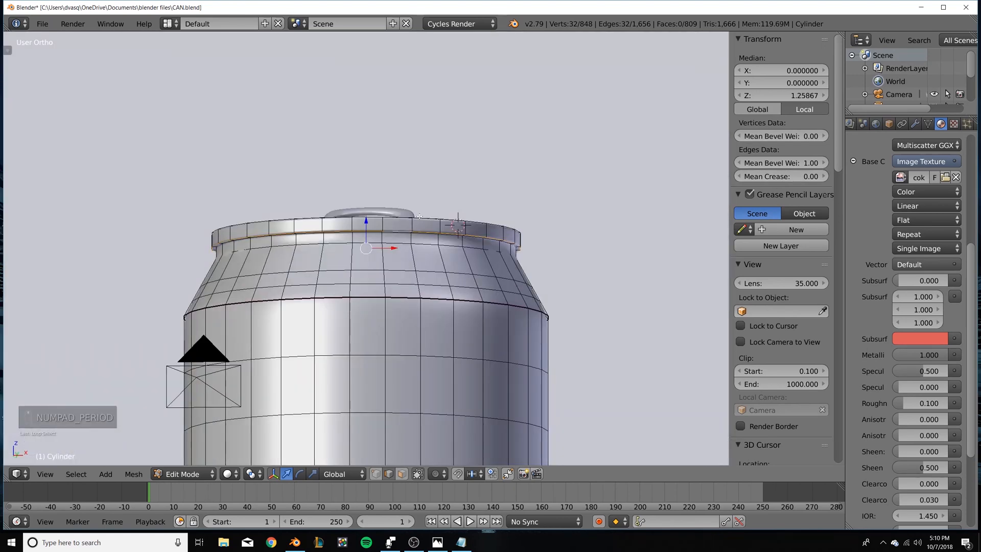
right_click(415, 234, "alt")
scroll(414, 248, "down", 6)
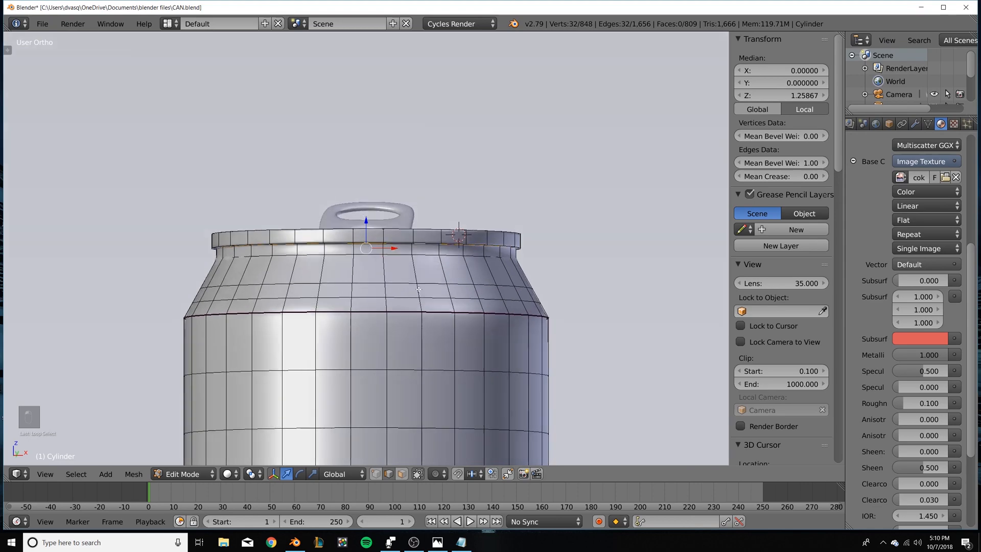
middle_click_drag(414, 249, 389, 358)
key("Tab")
Parent the pull tab and its rivet to the can body using the Object parent type.
right_click(389, 354)
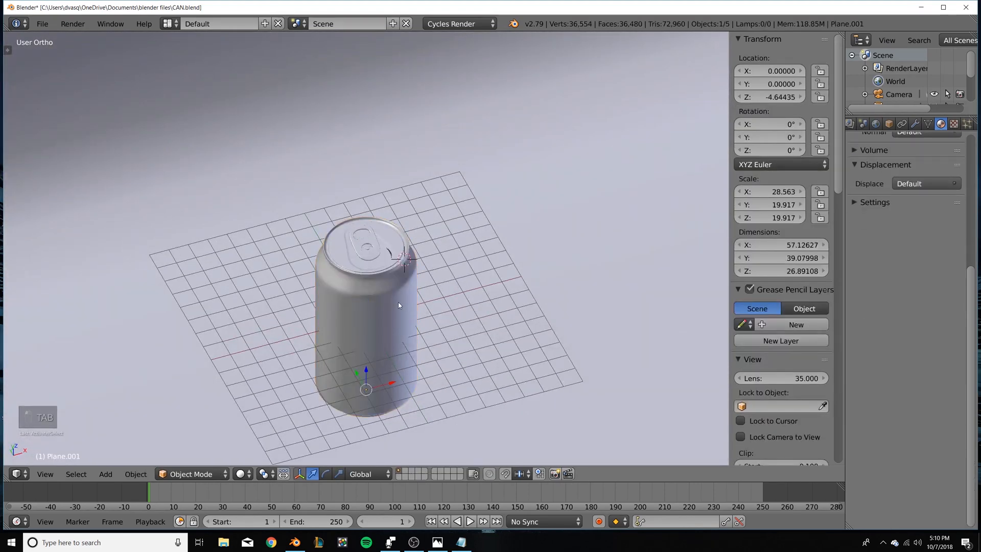
right_click(396, 299)
right_click(379, 248)
scroll(380, 248, "up", 2)
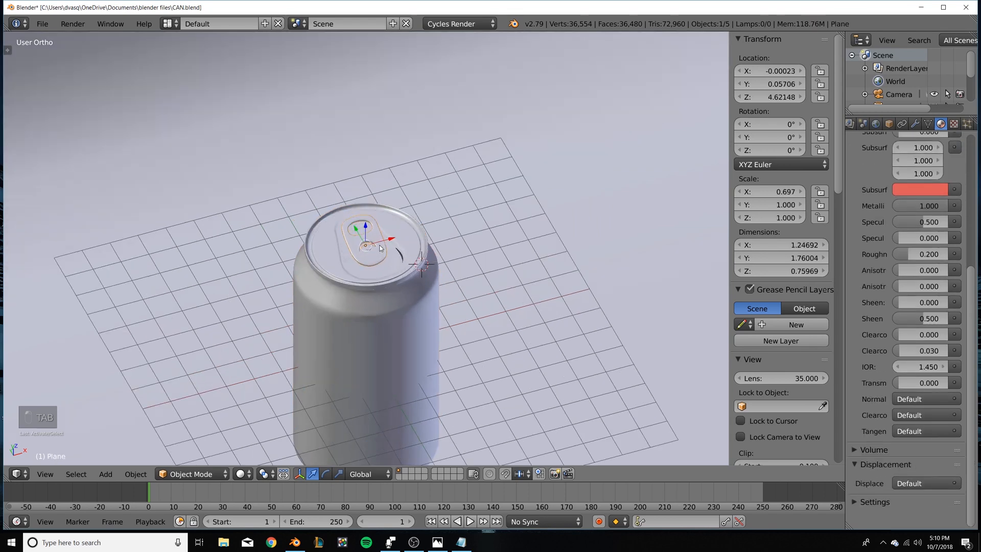
left_click(369, 252)
scroll(374, 252, "up", 2)
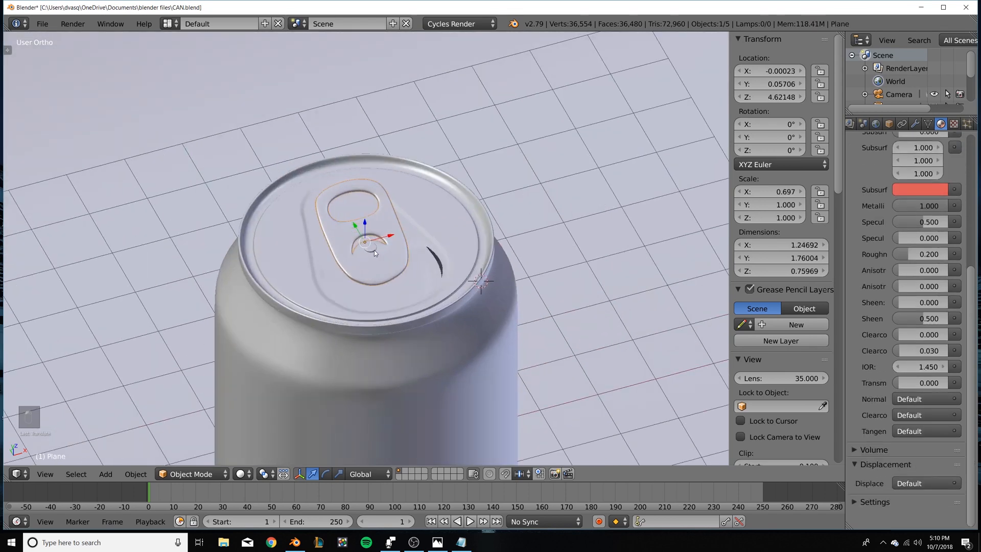
right_click(374, 250)
scroll(374, 250, "down", 1)
right_click(416, 314)
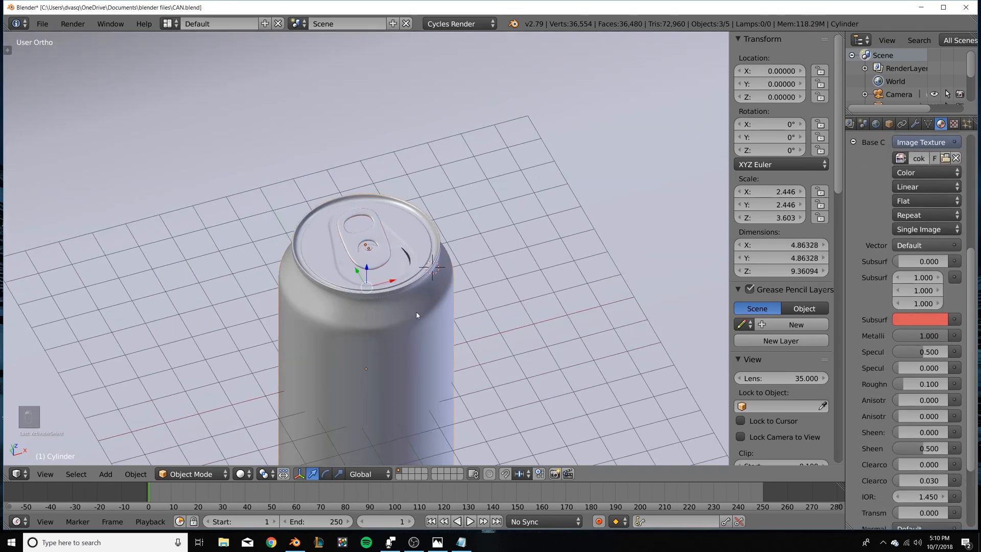
scroll(417, 314, "down", 2)
scroll(388, 268, "up", 3)
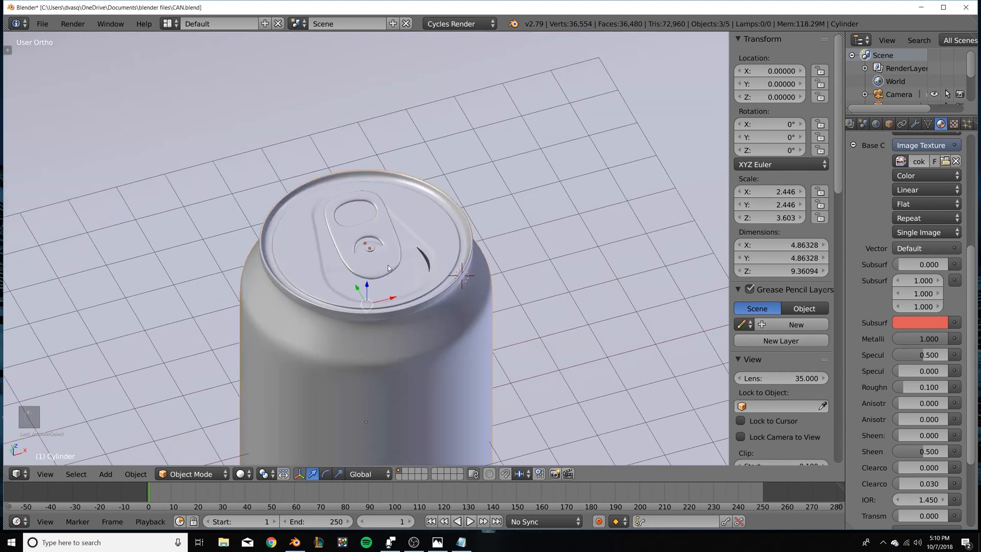
scroll(388, 269, "down", 4)
middle_click_drag(423, 268, 417, 257)
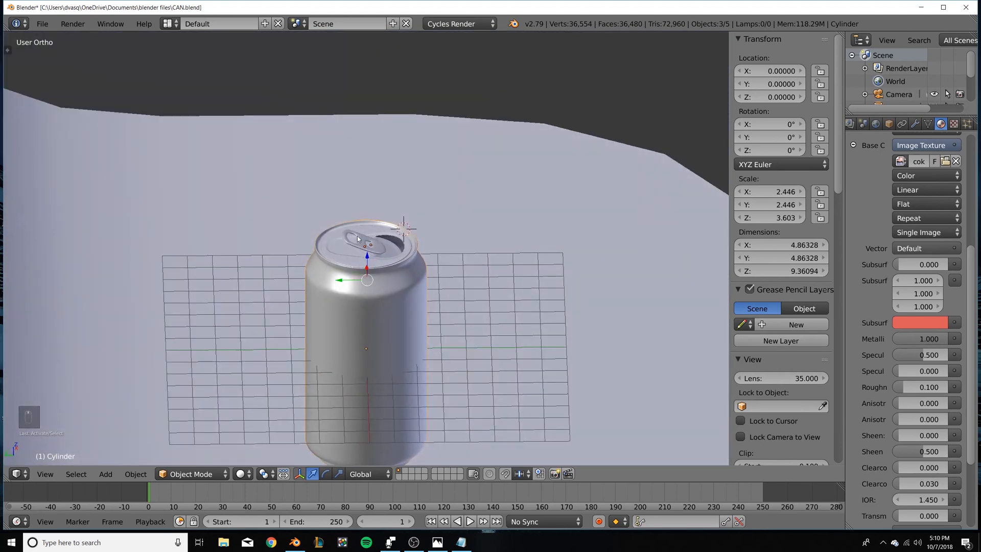
key("ctrl+p")
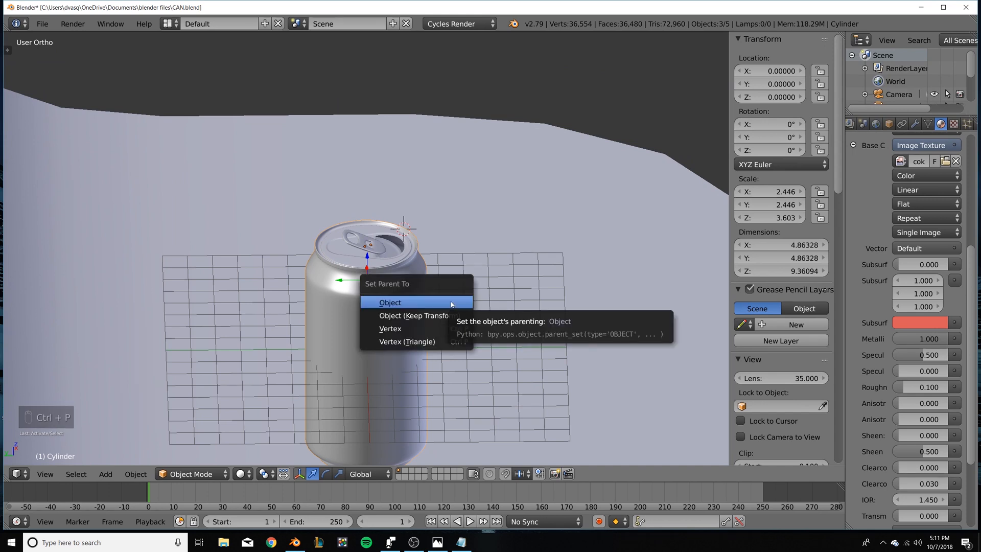
left_click(452, 305)
Try a free trackball rotation of the can body to test the parenting.
right_click(458, 327)
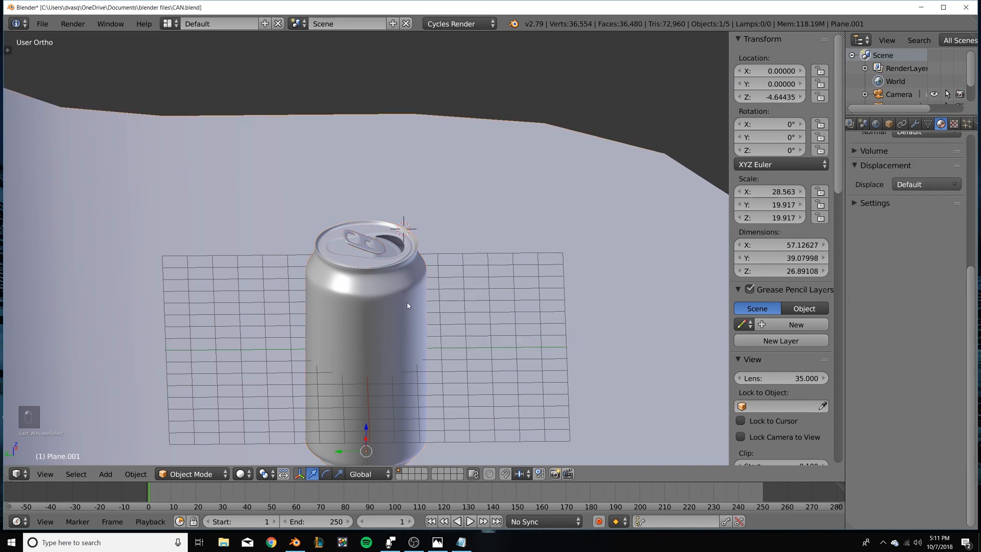
right_click(425, 301)
key("r")
key("r")
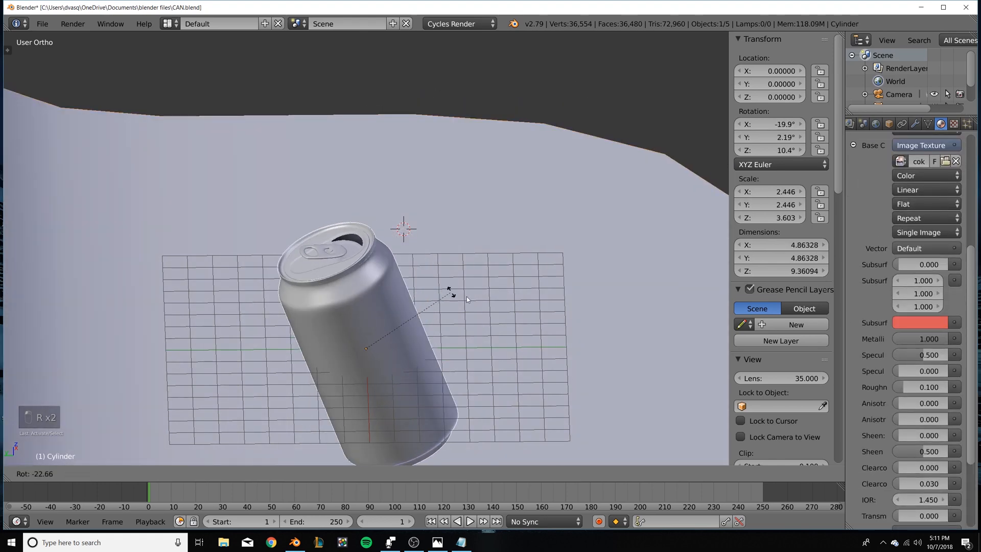
right_click(458, 357)
Duplicate the can body alone and move the copy about 6.8 units along X with its height locked.
middle_click_drag(493, 378, 409, 387)
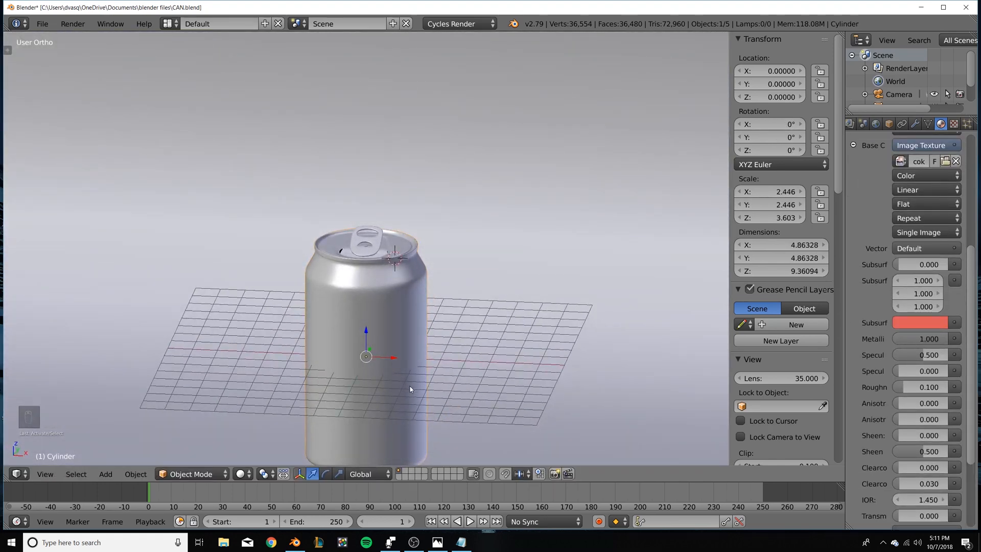
key("KP_7")
key("KP_1")
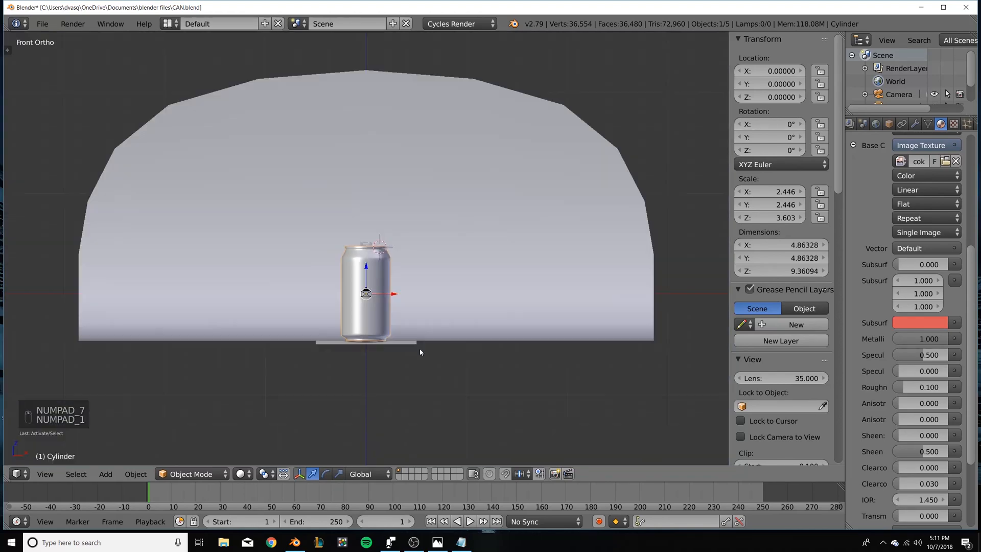
key("shift+d")
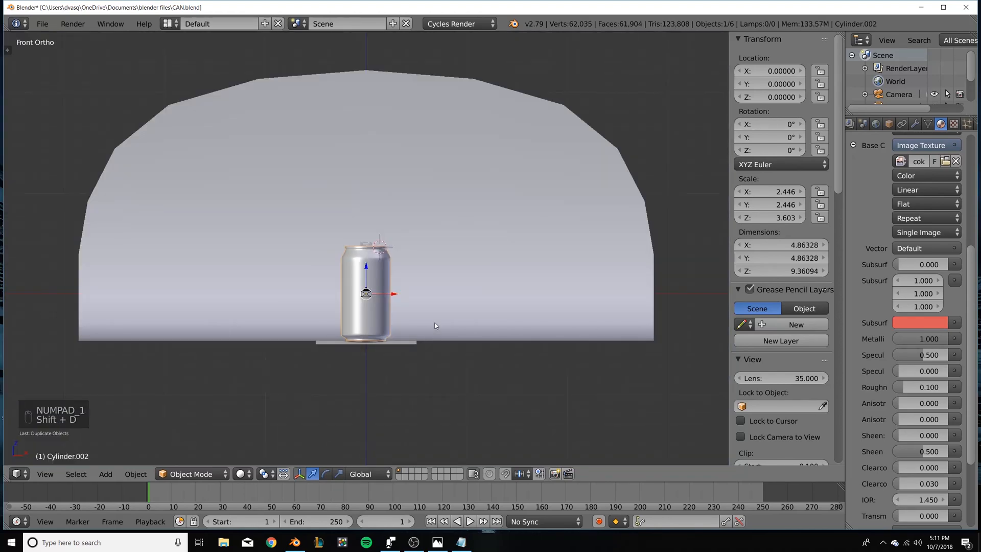
key("g")
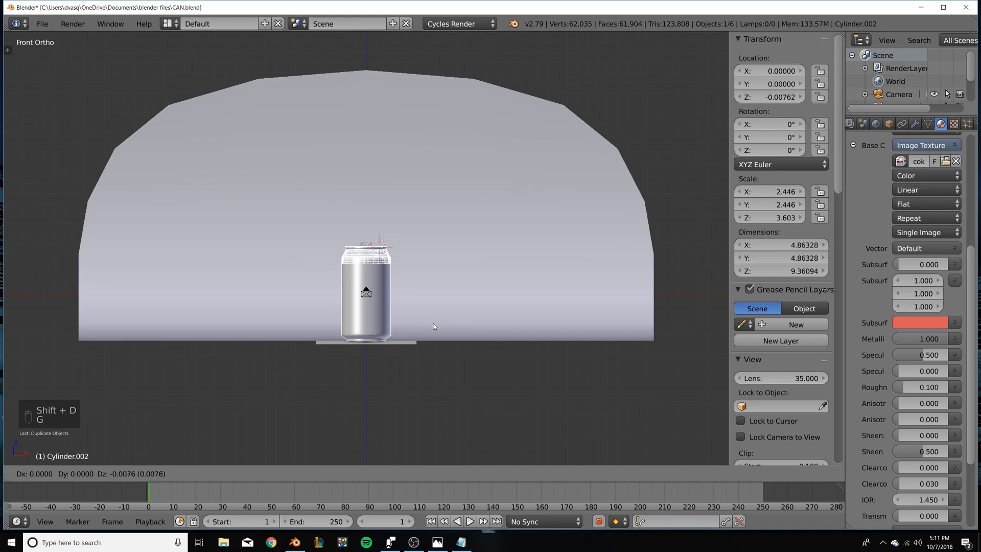
key("shift+z")
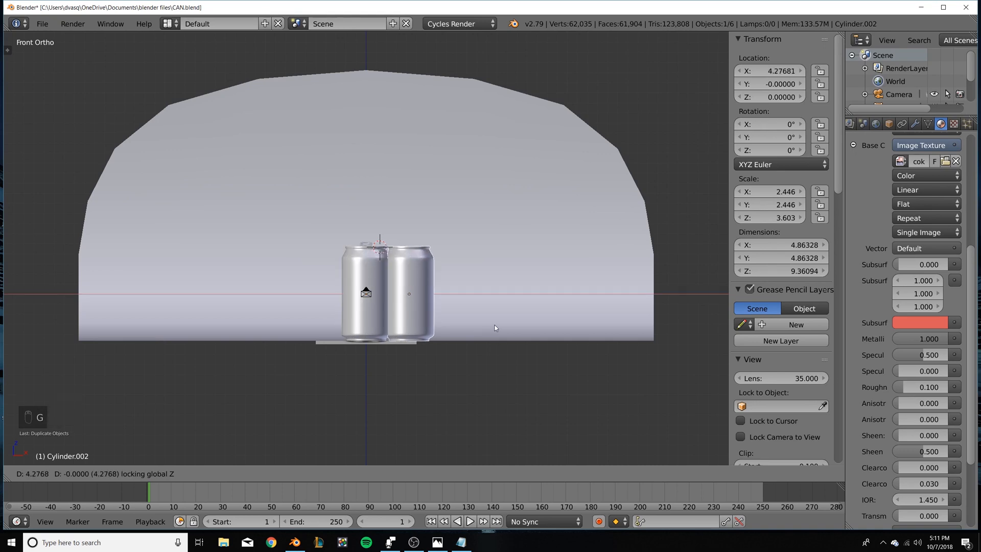
left_click(519, 326)
middle_click_drag(499, 346, 484, 390)
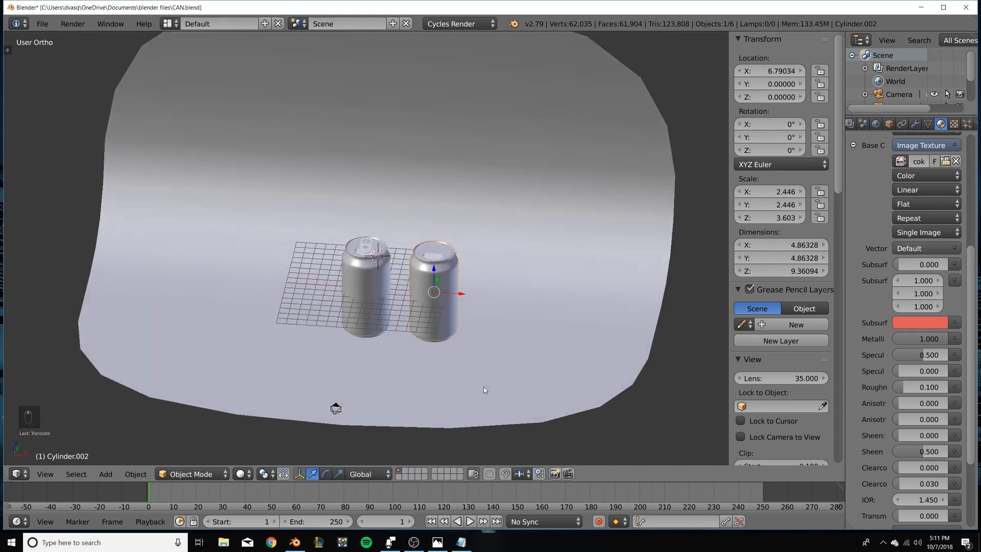
Try moving the copied can body across the floor, and undo its placement and duplication.
key("g")
key("shift+z")
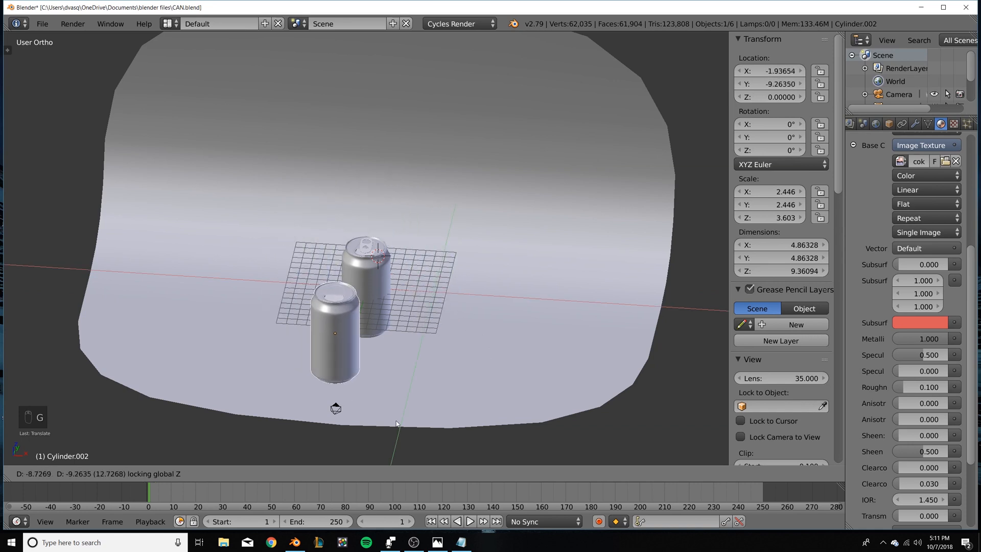
right_click(460, 358)
scroll(465, 345, "up", 3)
key("ctrl+z")
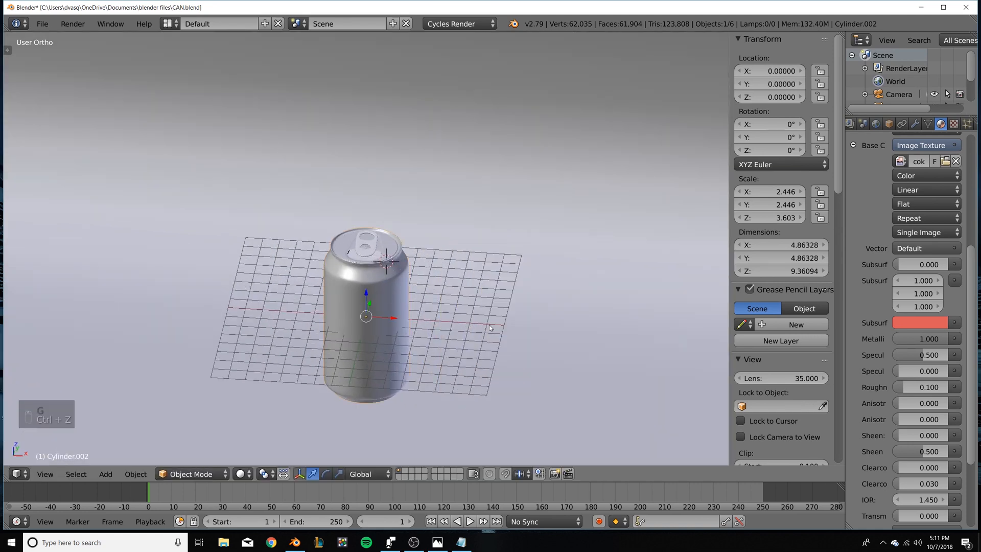
key("ctrl+z")
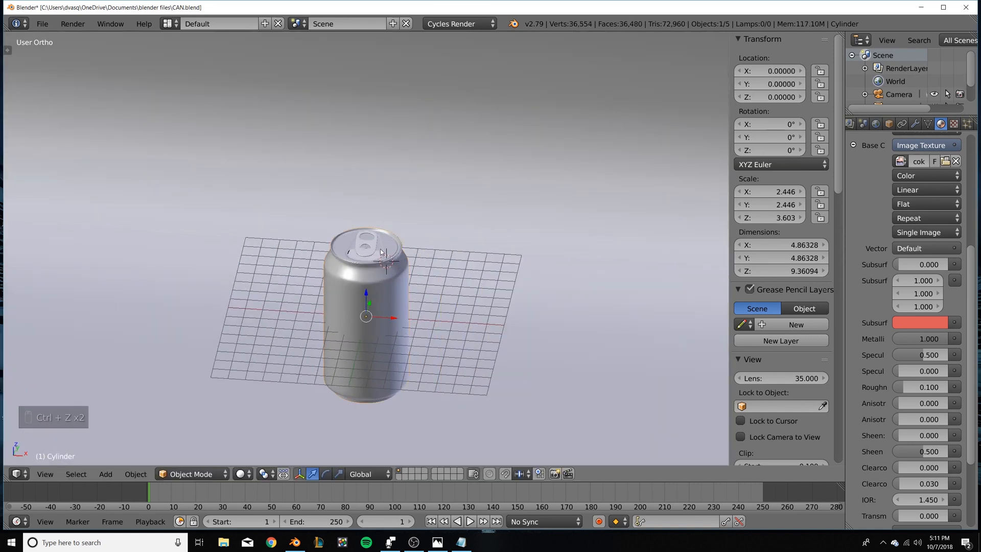
key("ctrl+z")
Try moving the original can body again to test whether its parts follow.
key("g")
right_click(370, 284)
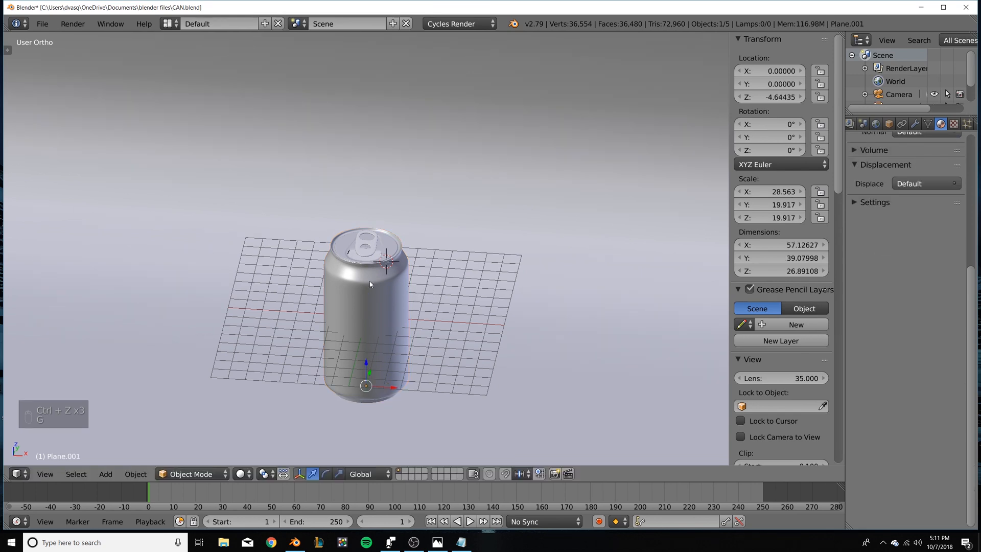
right_click(371, 257)
key("g")
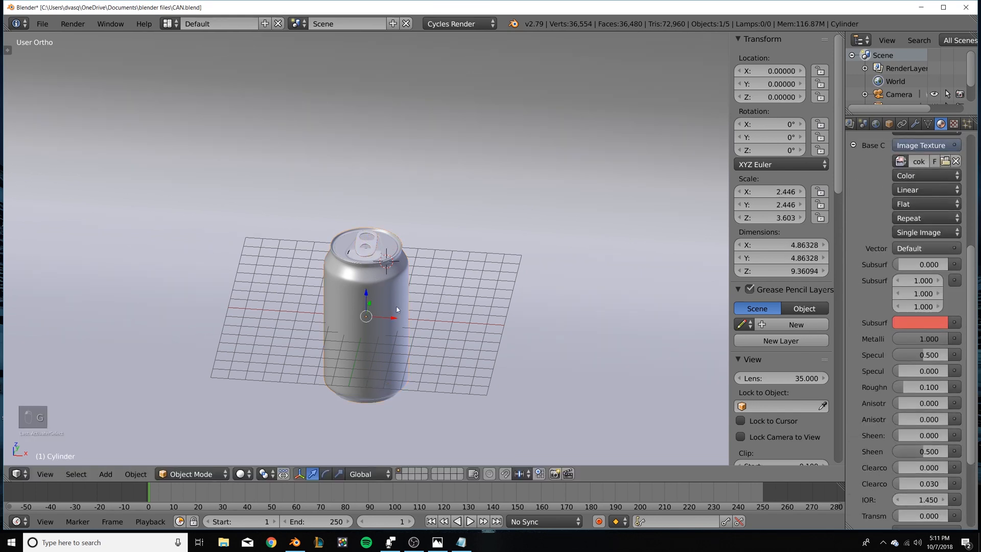
right_click(486, 307)
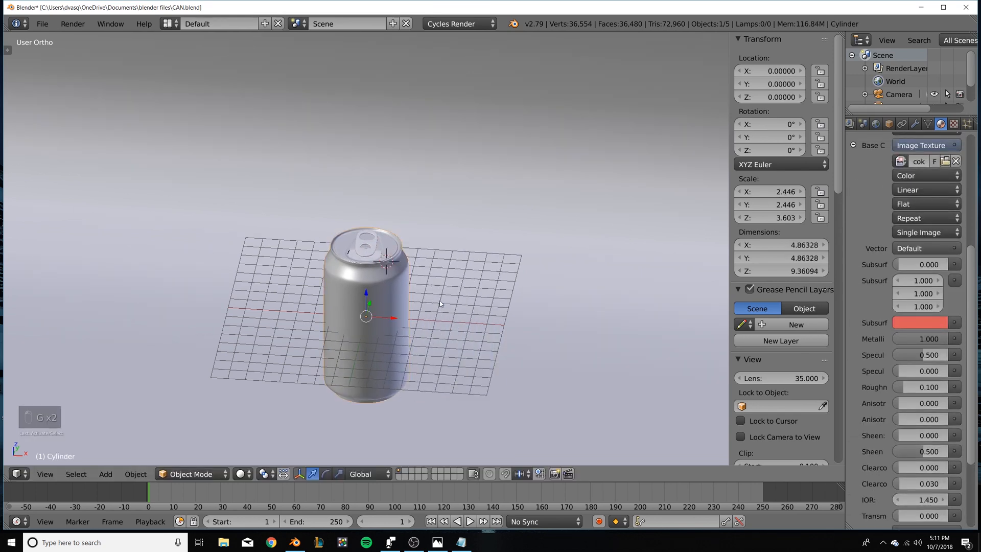
Duplicate the can body together with its pull tab and rivet, and place the copy beside the original along X.
right_click(371, 255)
scroll(371, 254, "up", 2)
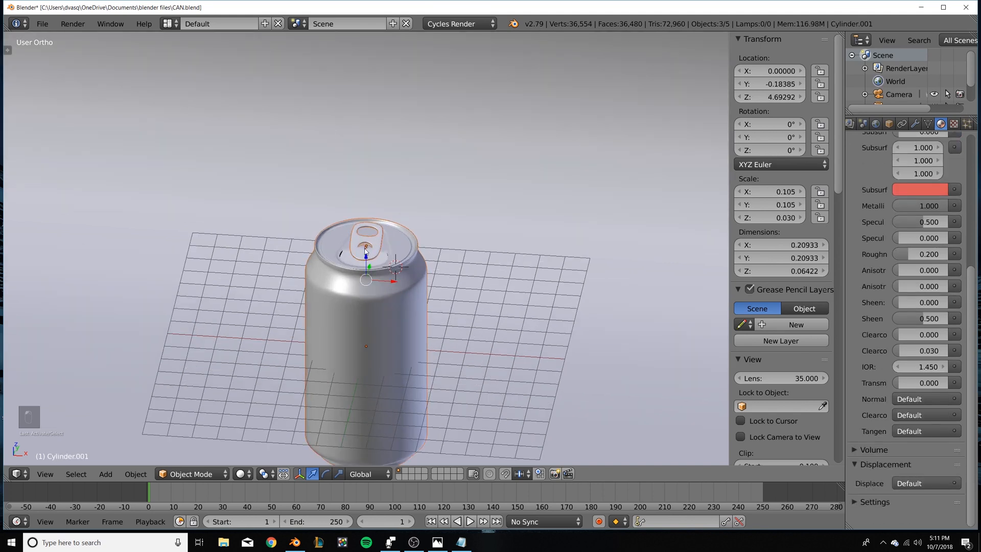
key("shift+d")
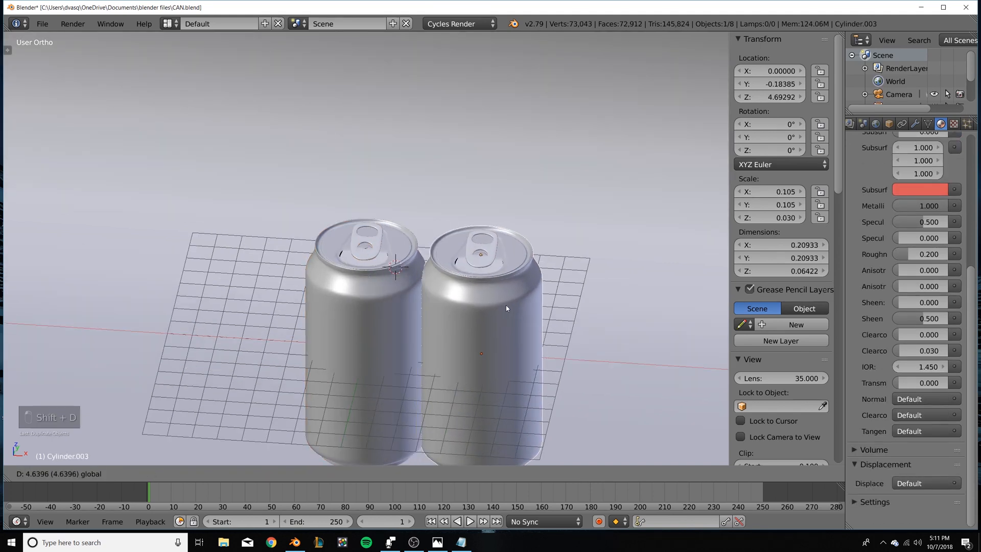
left_click(534, 312)
Rotate the copied can 90° in front view to lie on its side, and lower it about 2.14 units onto the floor.
key("KP_1")
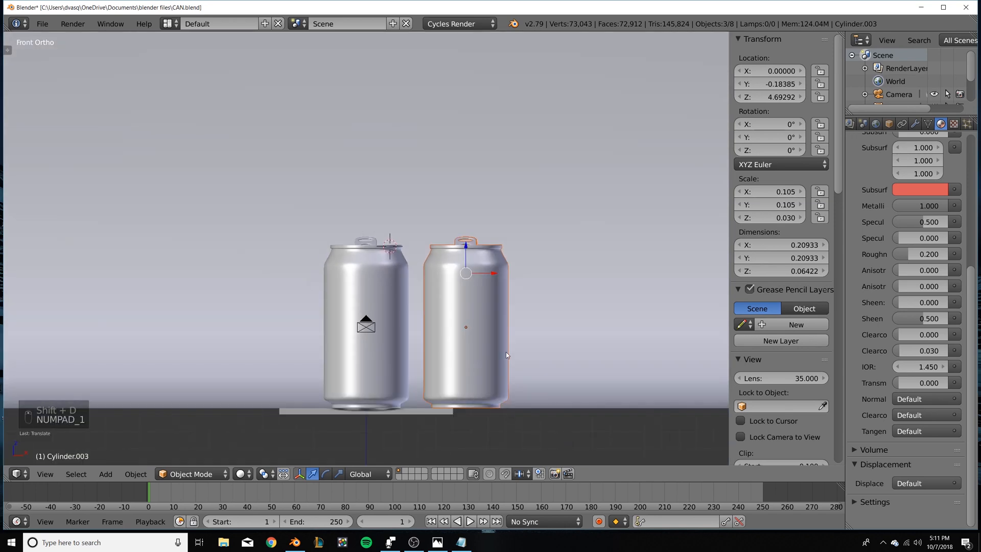
key("r")
key("9")
key("0")
key("Return")
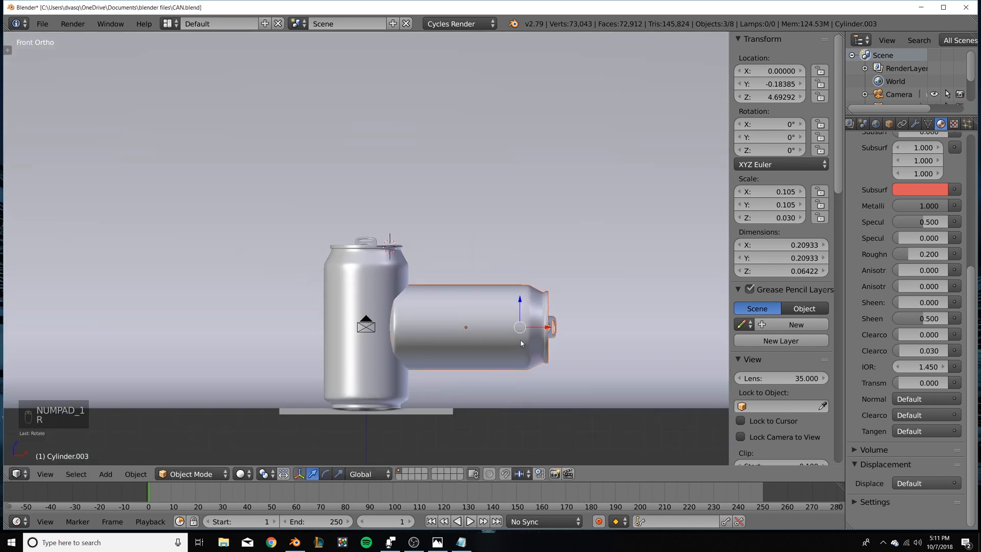
key("g")
key("z")
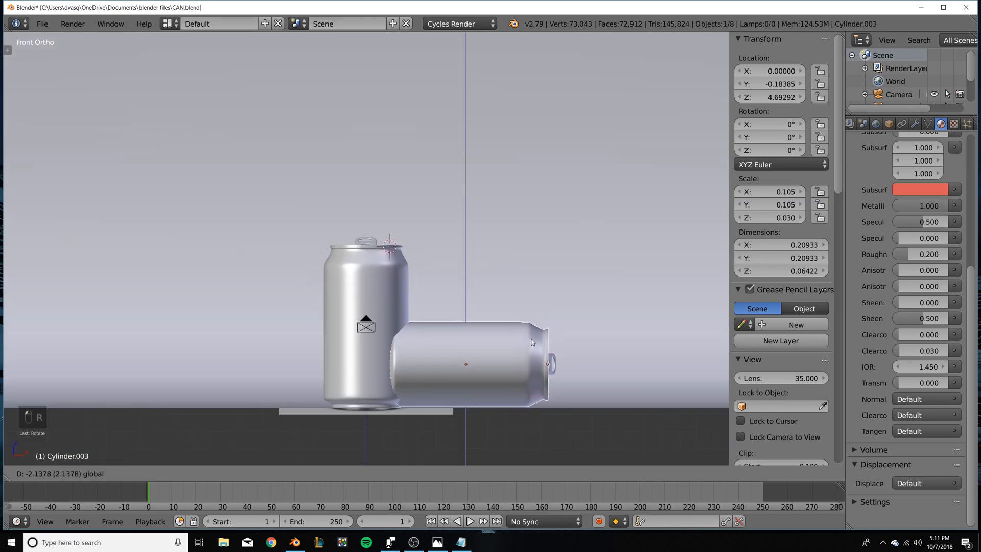
left_click(532, 341)
Rotate the lying can 45° in top view and move it backward, clear of the standing can.
key("KP_7")
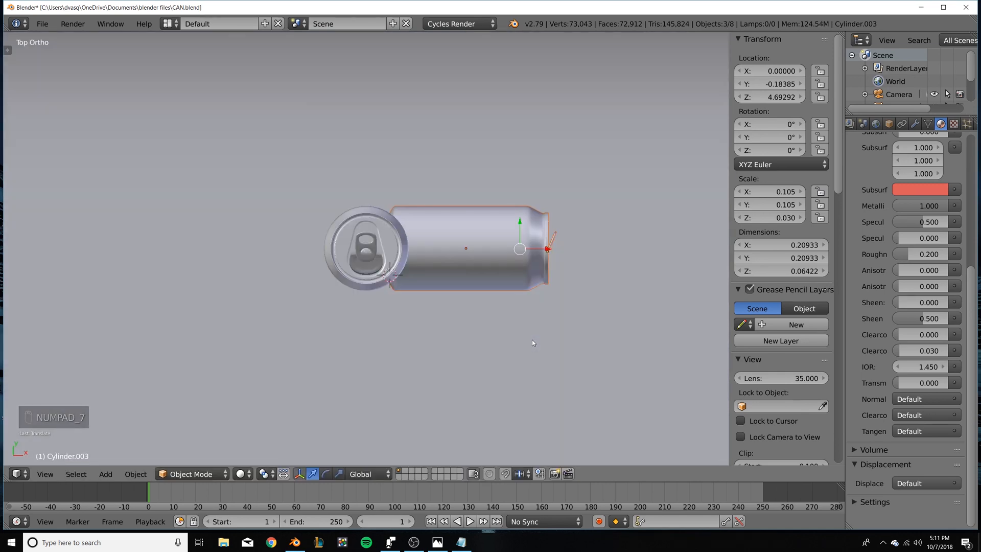
type("r45")
key("Return")
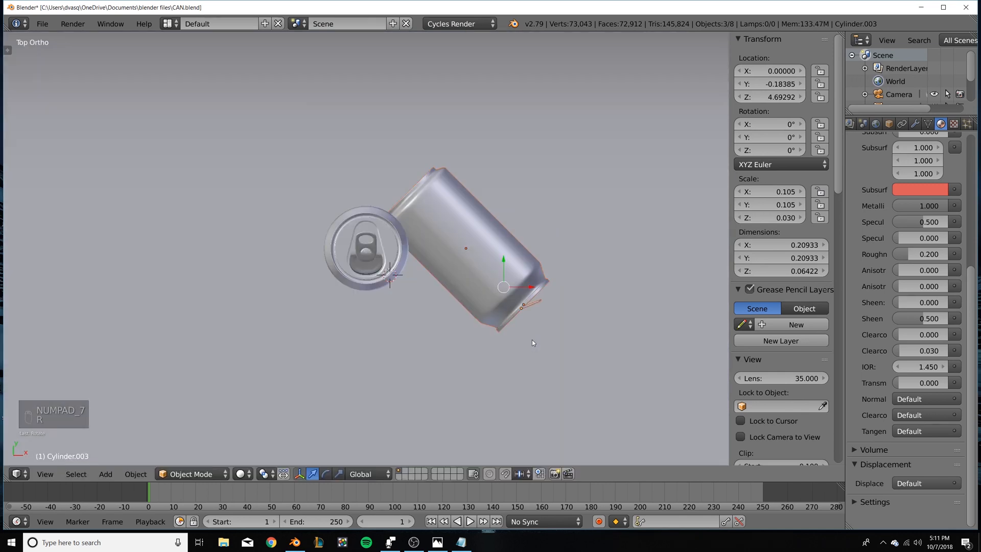
key("g")
left_click(513, 232)
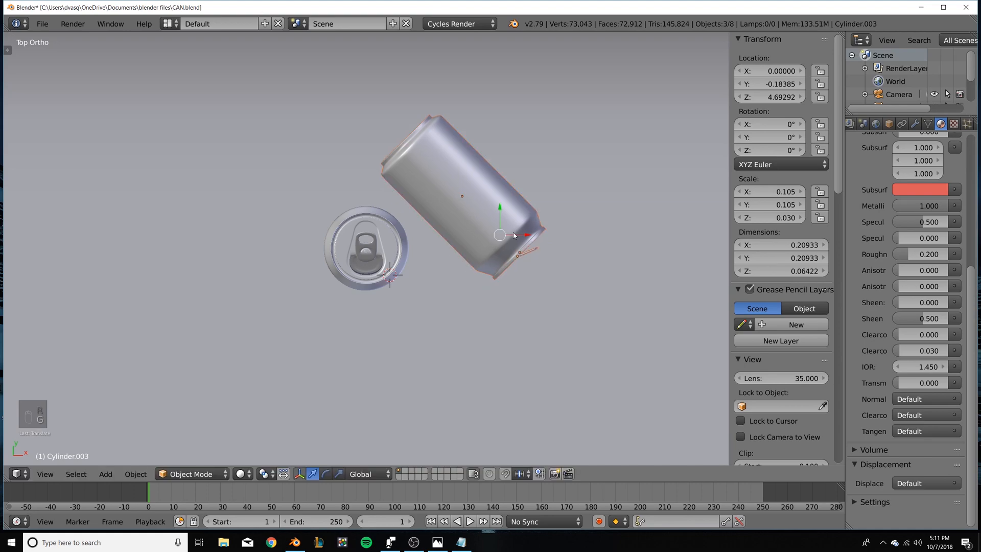
Show the rendered camera view and set the render border around the whole camera frame.
key("KP_0")
key("shift+z")
scroll(504, 218, "down", 8)
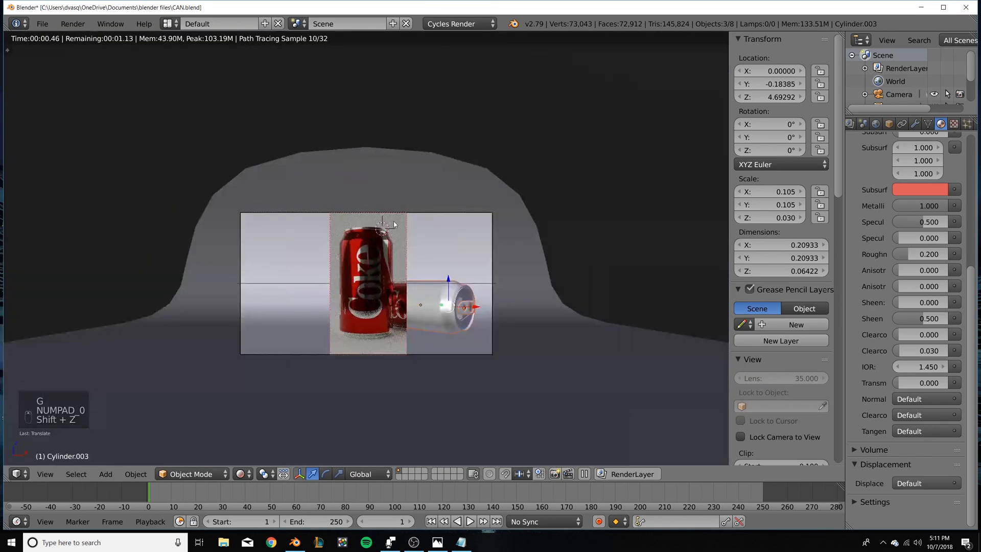
key("shift+b")
left_click_drag(230, 160, 607, 408)
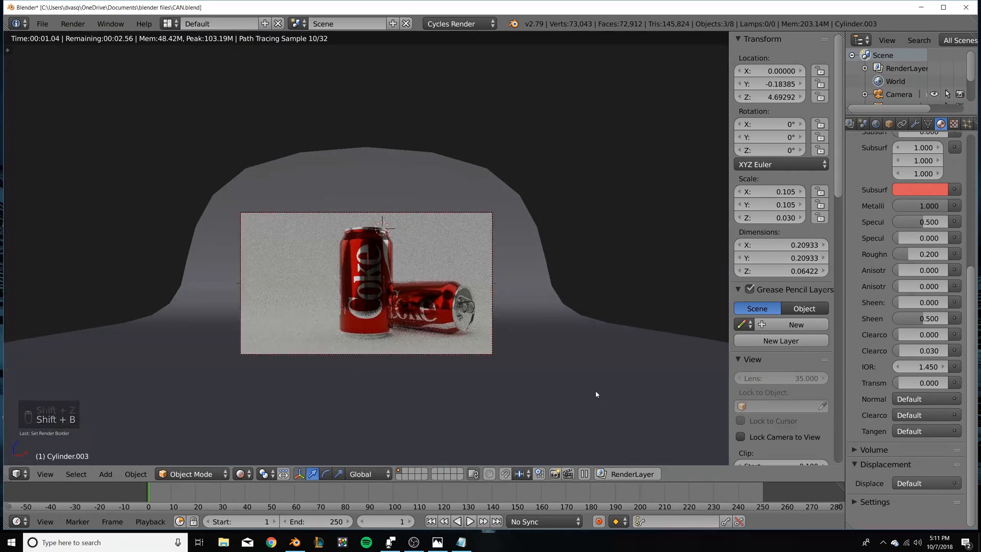
scroll(557, 370, "up", 2)
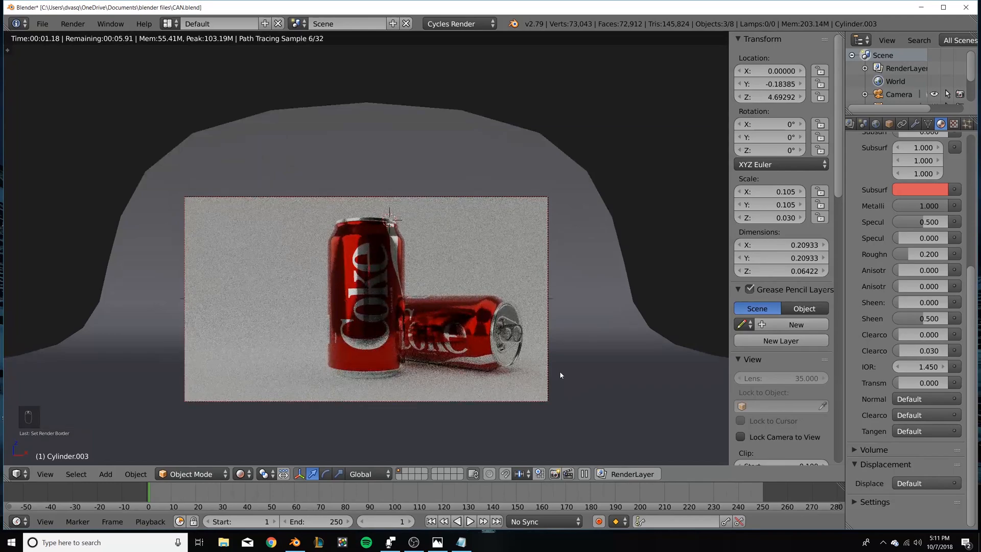
Limit the rendered preview to the area where the lying can's label meets the standing can.
scroll(559, 383, "up", 4)
middle_click_drag(532, 409, 359, 233, "shift")
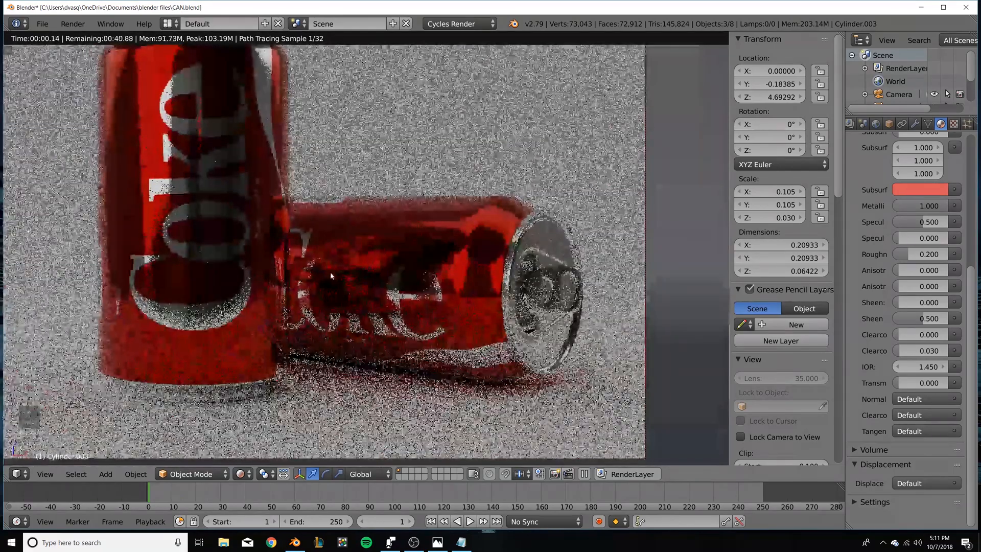
key("shift+b")
left_click_drag(223, 204, 484, 393)
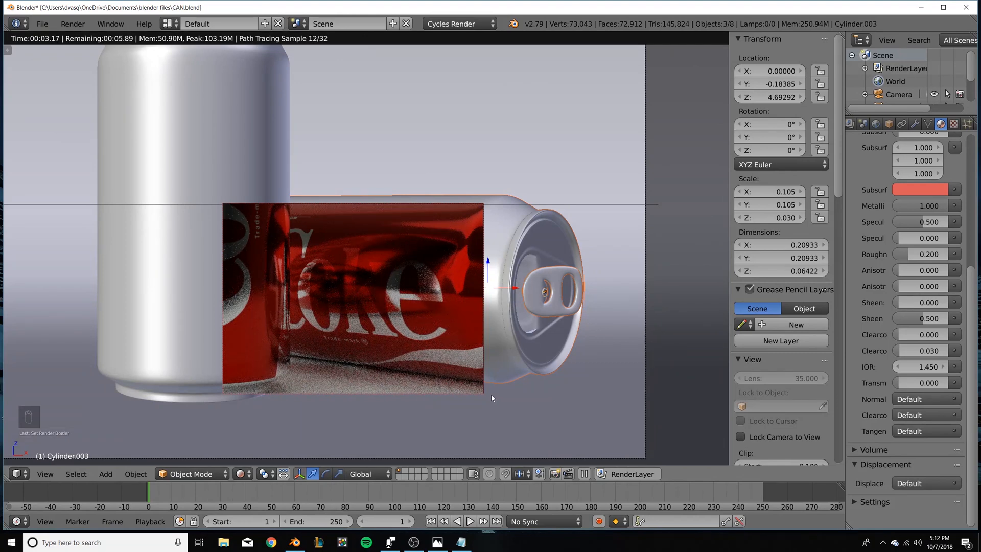
scroll(491, 397, "down", 4)
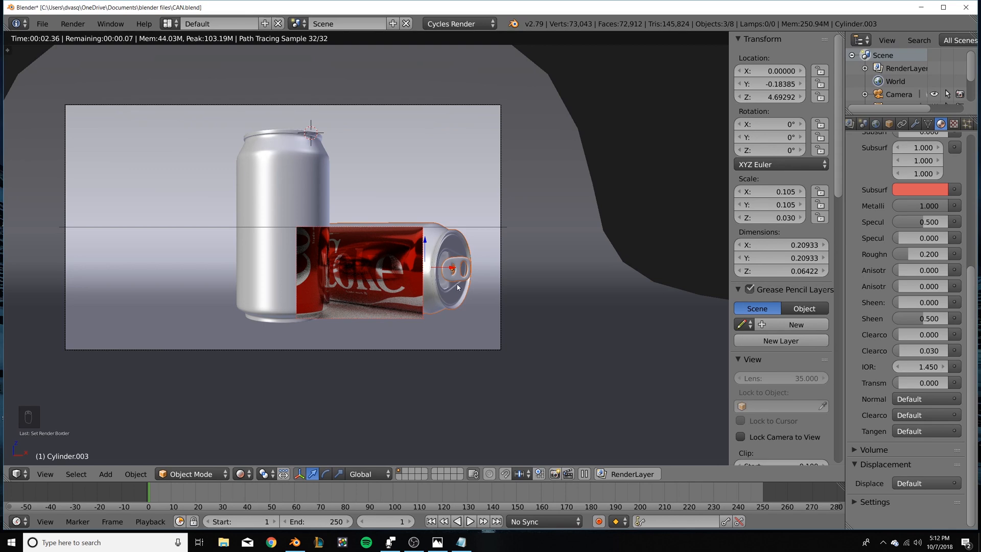
Rotate the lying can in top view until it runs parallel to the Y axis, and move it farther from the standing can.
key("shift+z")
key("KP_7")
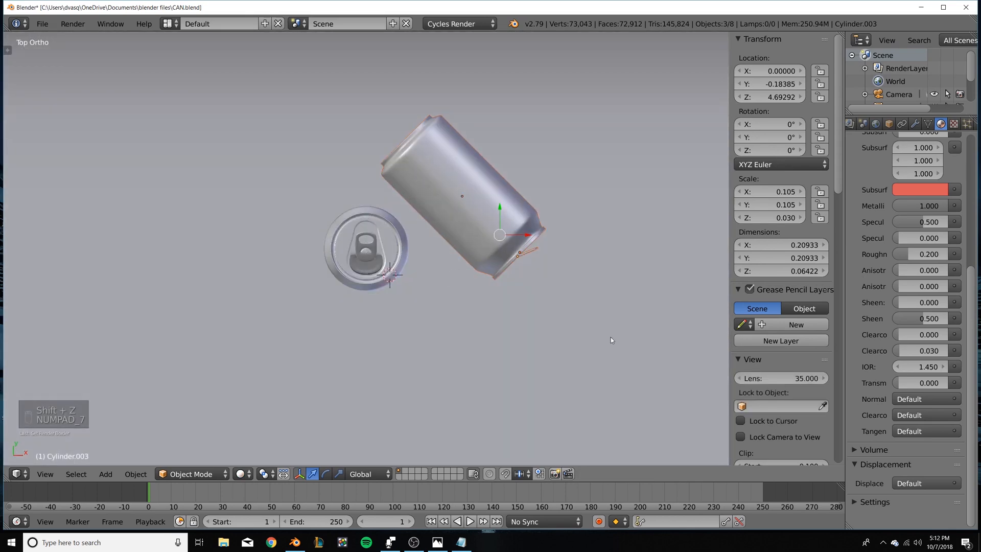
key("r")
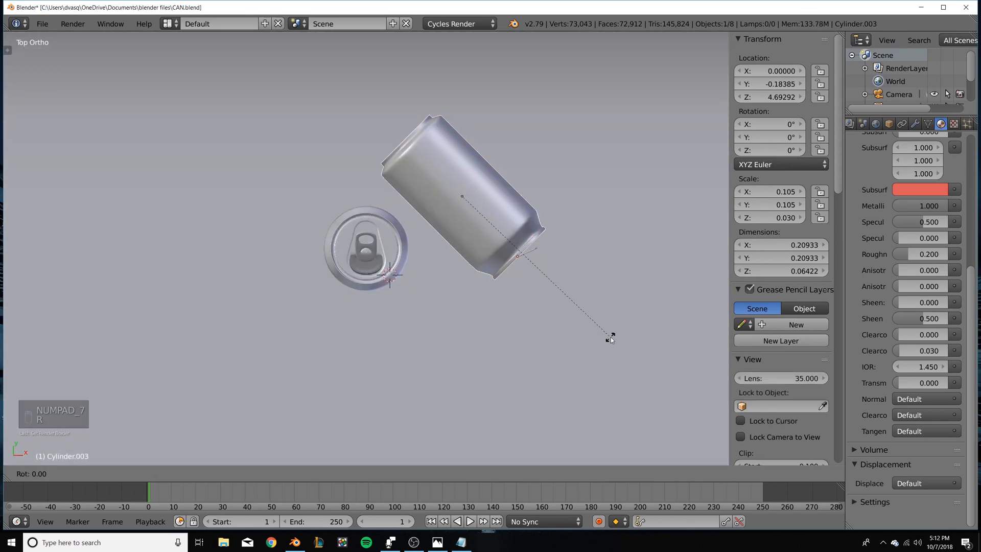
right_click(611, 337)
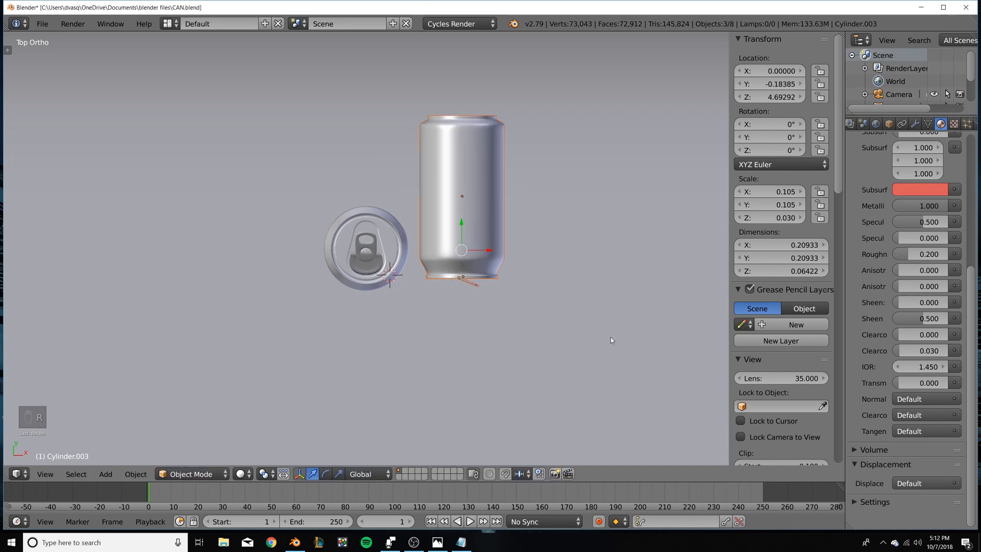
key("g")
left_click(590, 307)
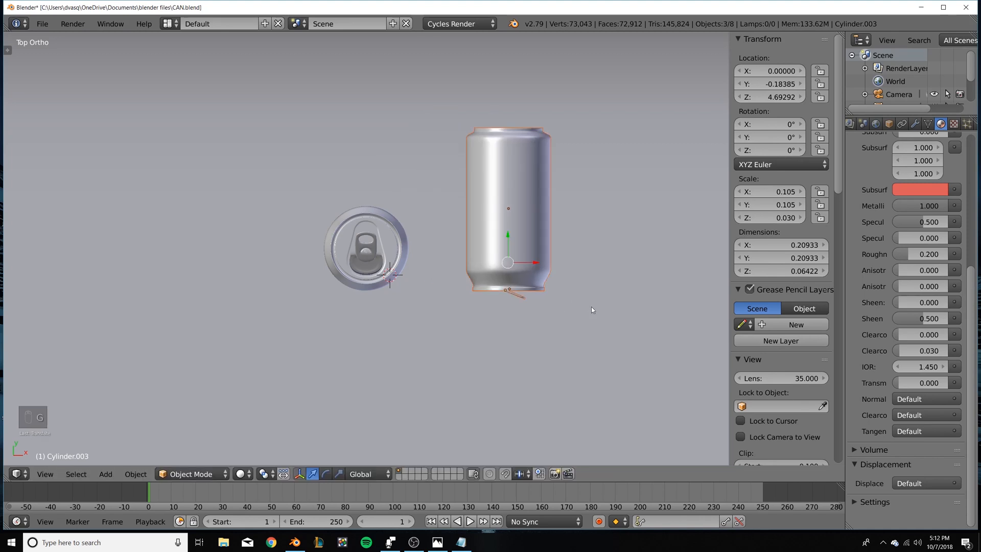
Return to the rendered camera view and reset the render border to enclose the whole camera frame.
key("KP_0")
key("shift+z")
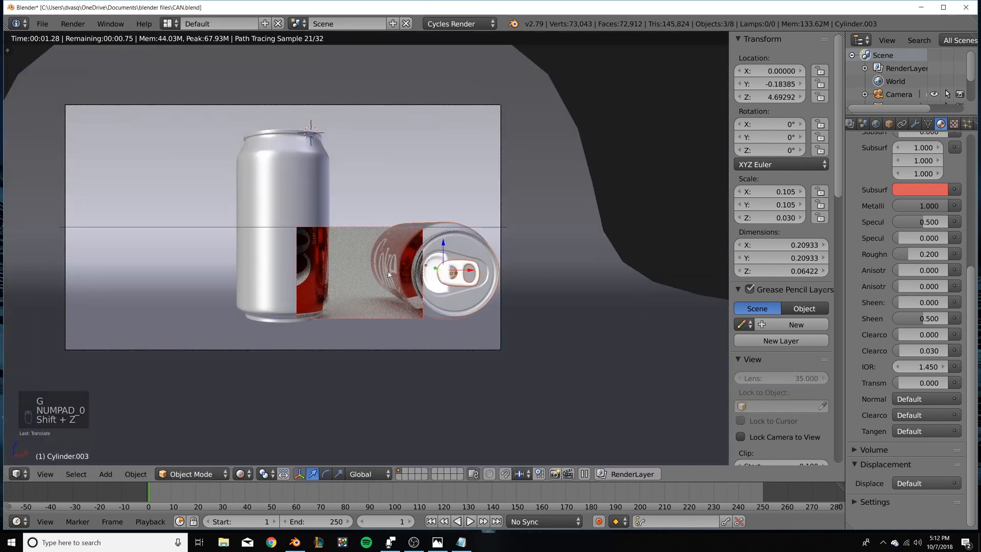
key("shift+b")
left_click_drag(195, 143, 55, 48)
key("shift+b")
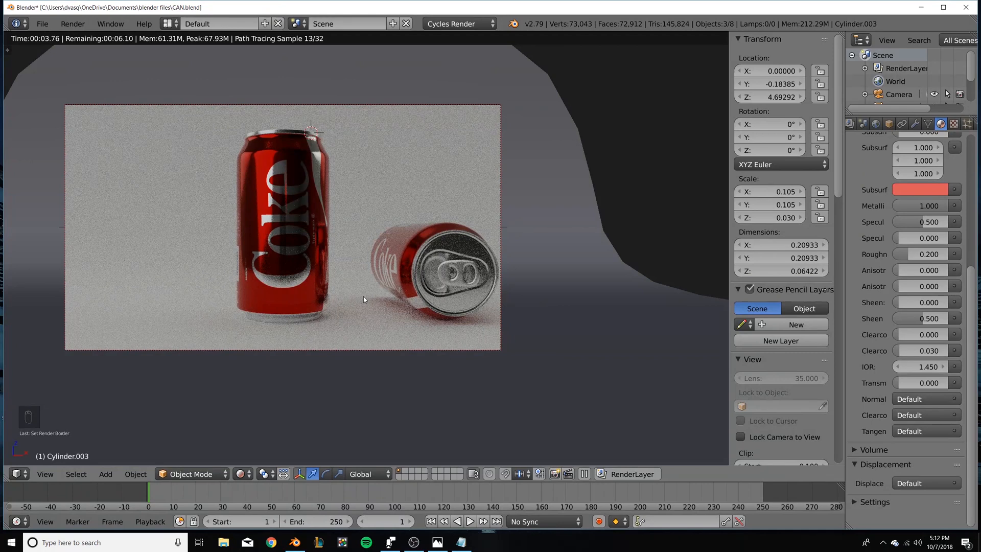
Try a world ambient occlusion factor of 0.25, and settle on 0.15.
left_click(875, 123)
left_click(891, 394)
left_click(880, 414)
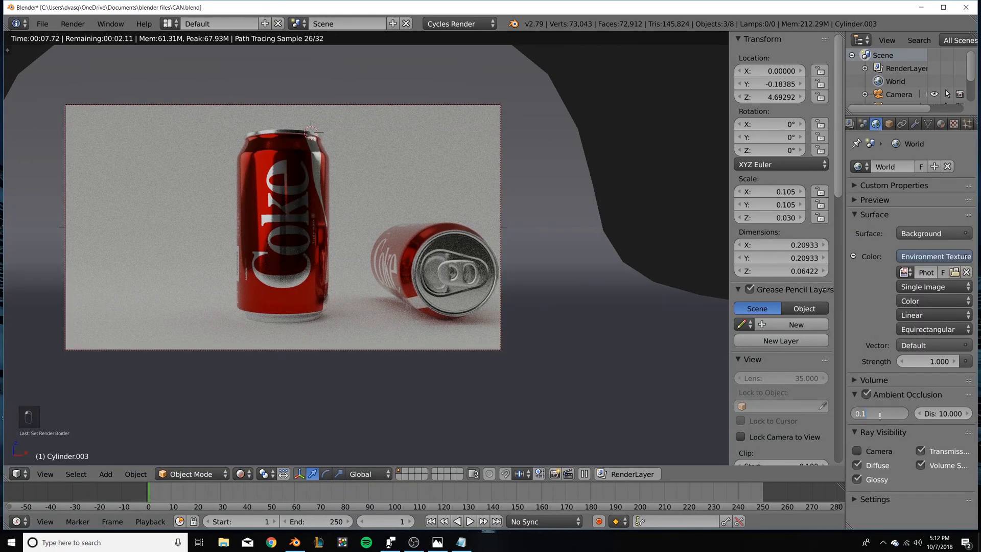
key("BackSpace")
type("0.25")
key("Return")
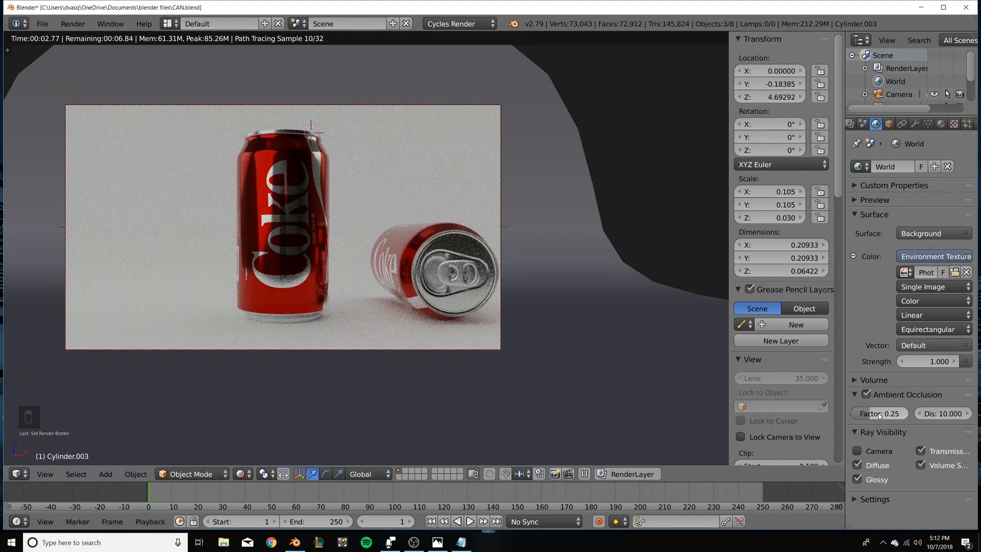
left_click(878, 413)
type(".1")
key("Return")
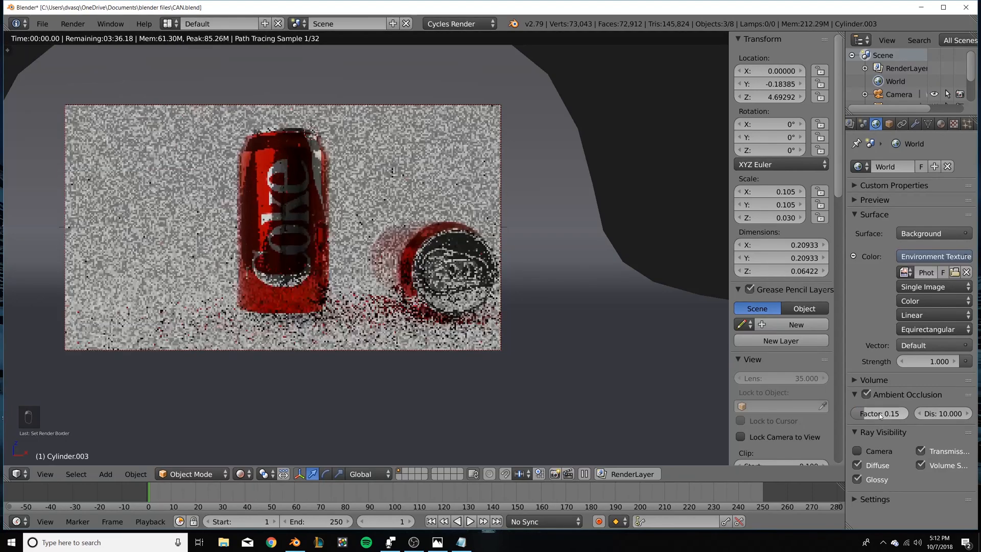
left_click(858, 396)
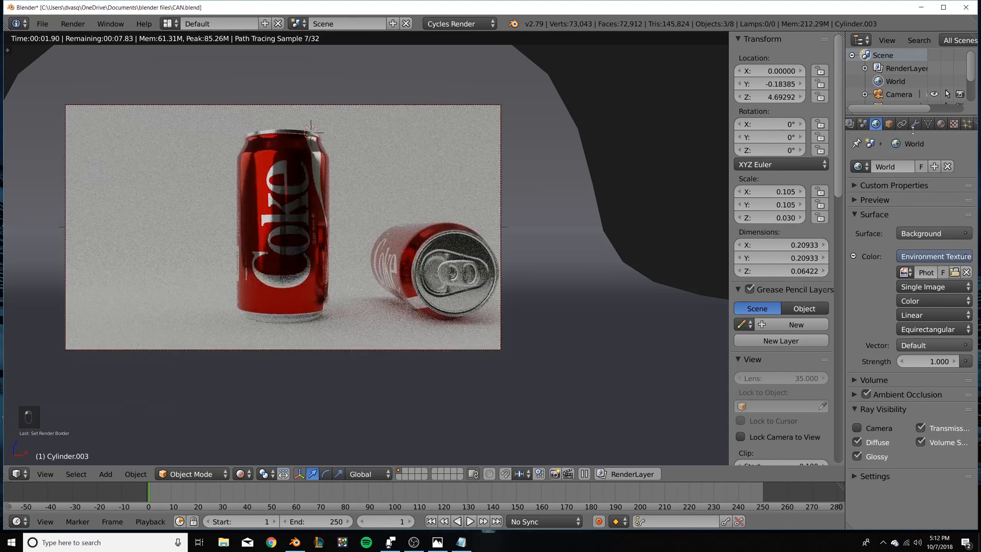
Lower the subdivision levels of the lying can's pull tab to 1 for both view and render, and preview it rendered.
left_click(914, 124)
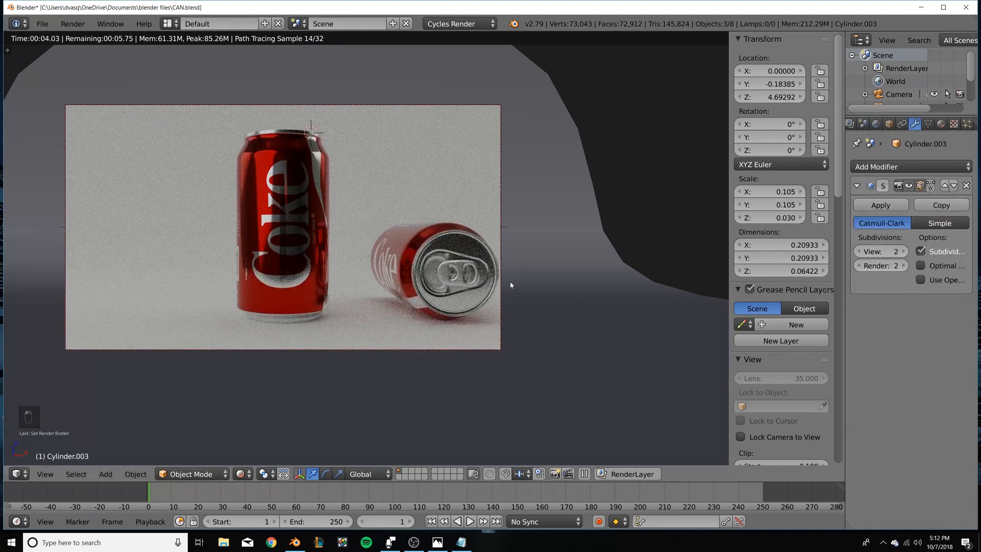
key("shift+z")
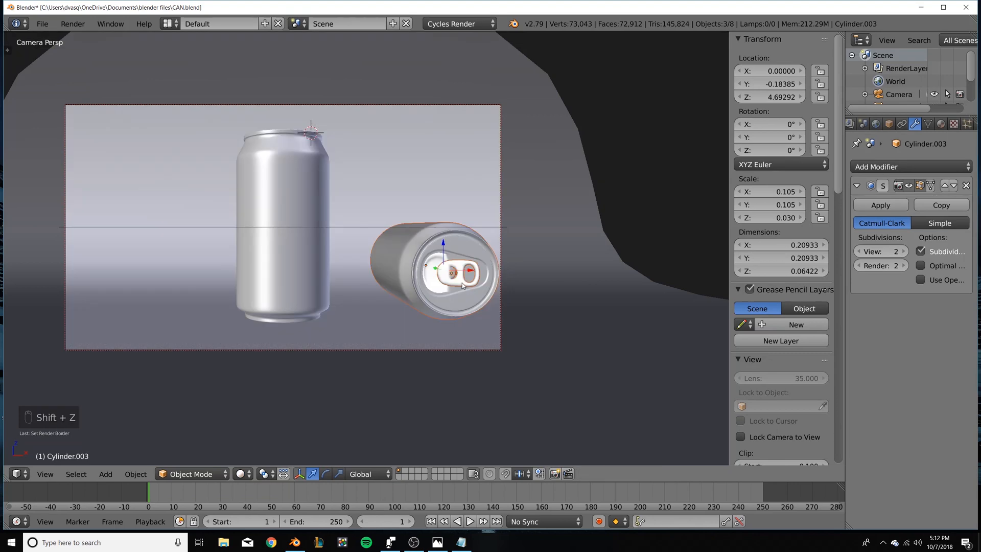
right_click(468, 286)
scroll(467, 287, "up", 2)
key("Tab")
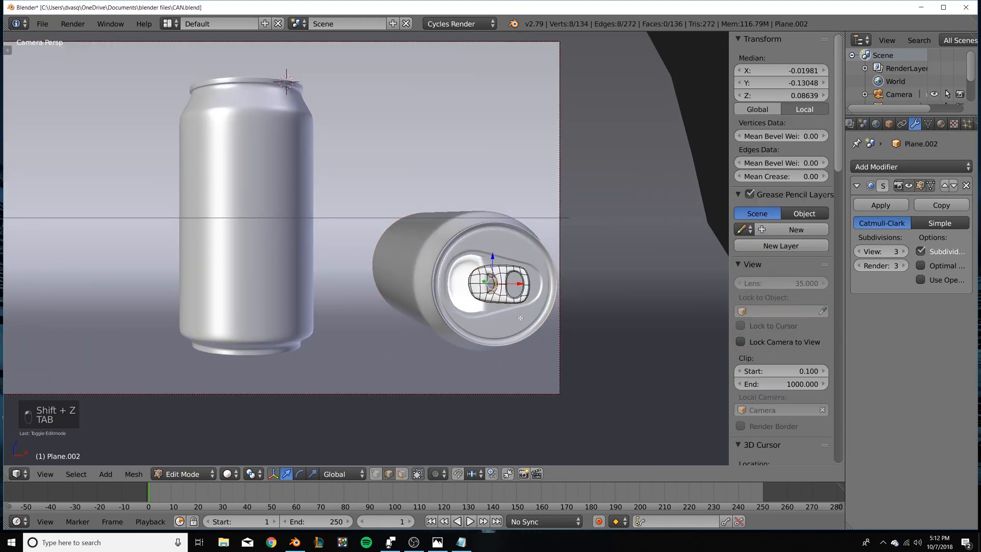
scroll(520, 318, "up", 4)
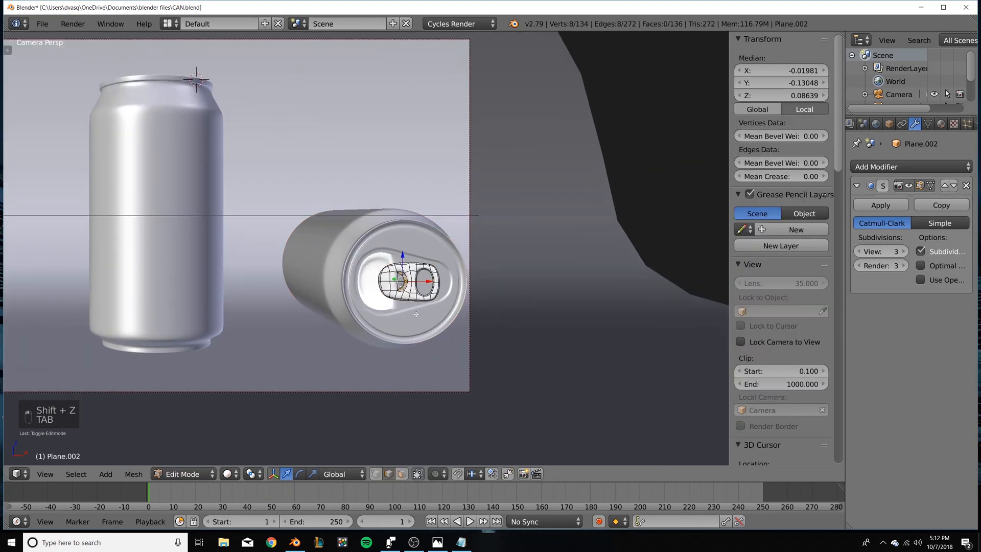
left_click(858, 251)
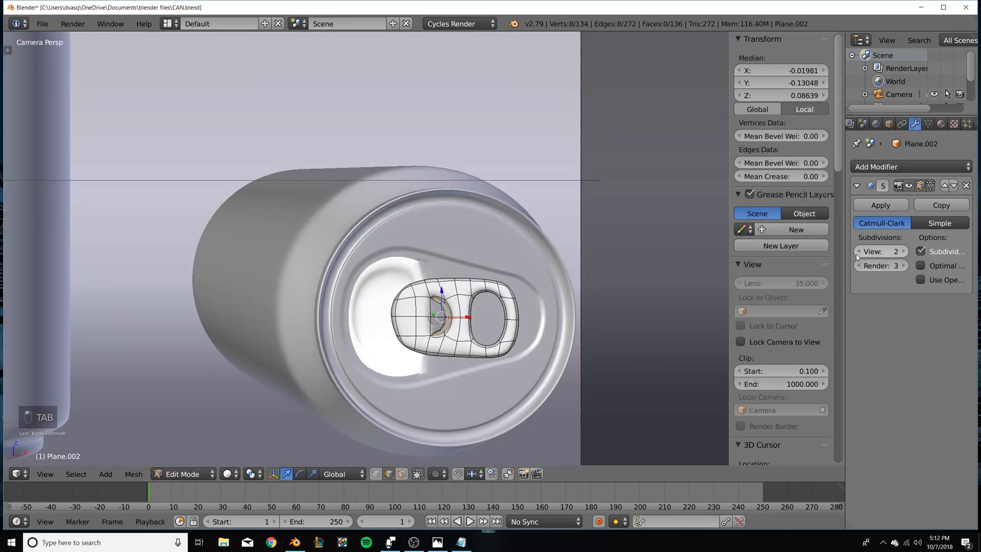
left_click(858, 266)
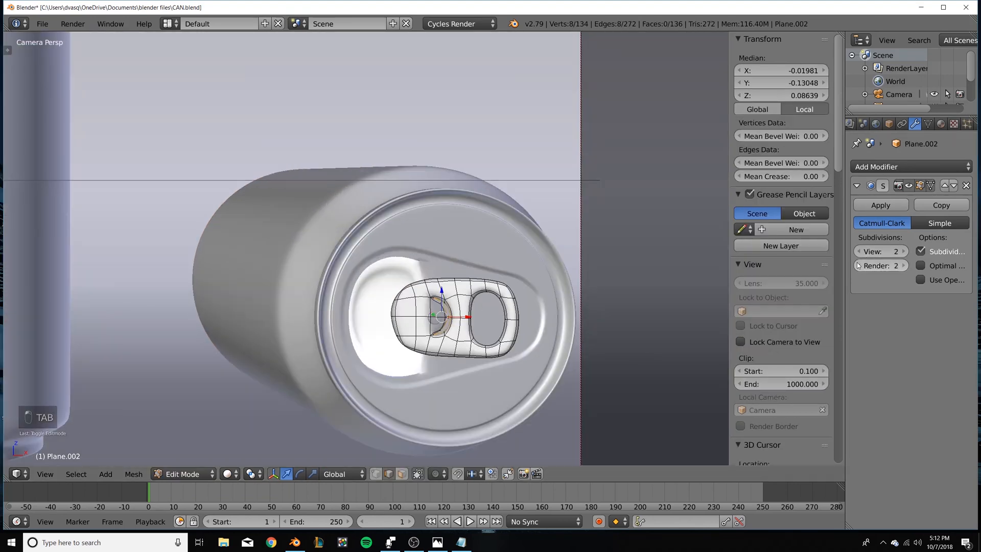
left_click(858, 266)
left_click(858, 252)
key("Tab")
key("shift+z")
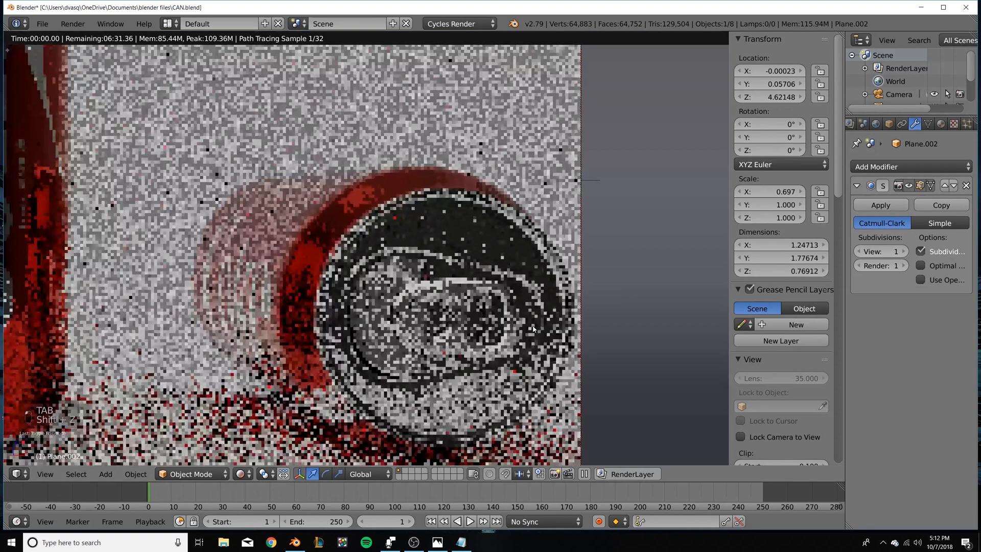
Raise the pull tab's subdivision levels to 3 for both view and render.
left_click(903, 252)
left_click(903, 265)
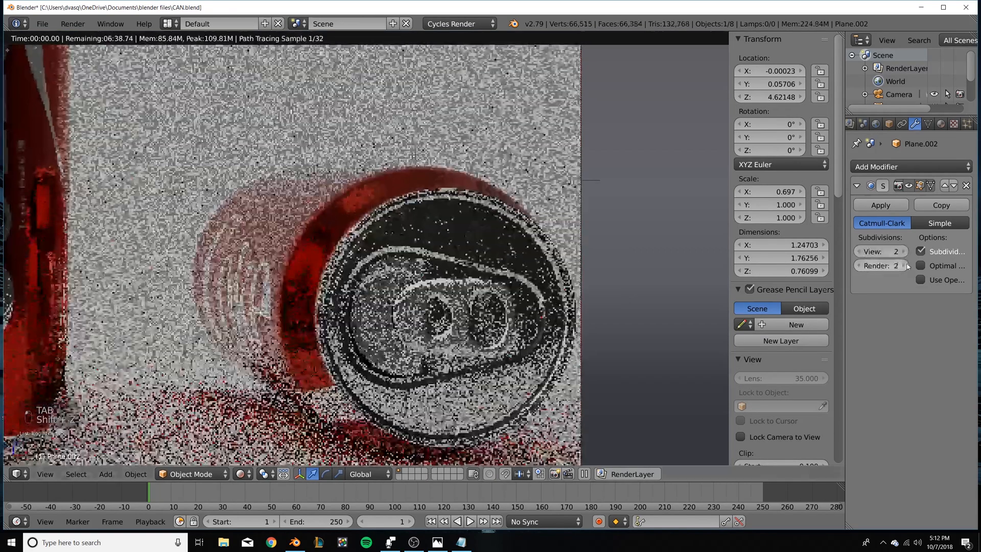
left_click(904, 251)
left_click(904, 266)
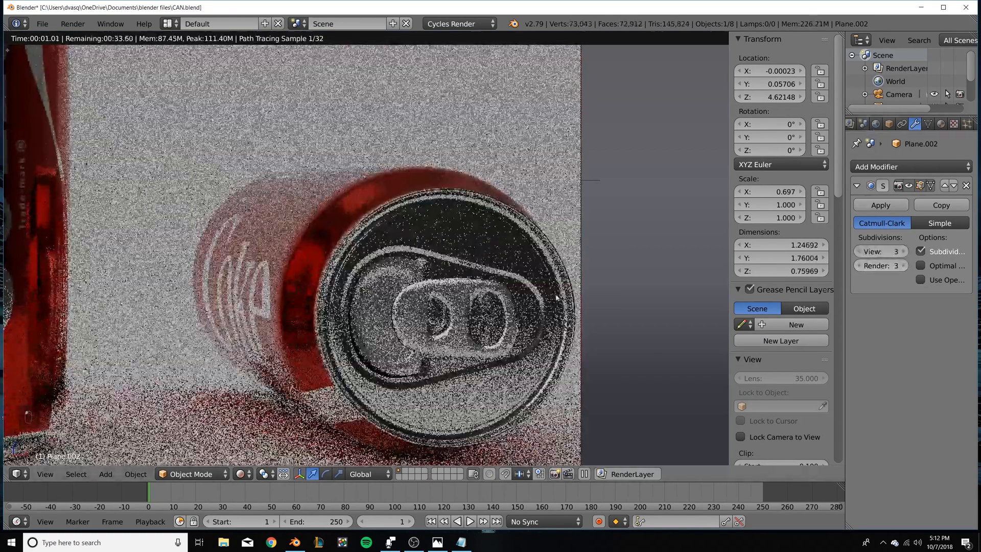
Leave the rendered preview and examine the cans from outside the camera view in solid shading.
key("shift+z")
scroll(463, 302, "down", 3)
scroll(400, 300, "down", 1)
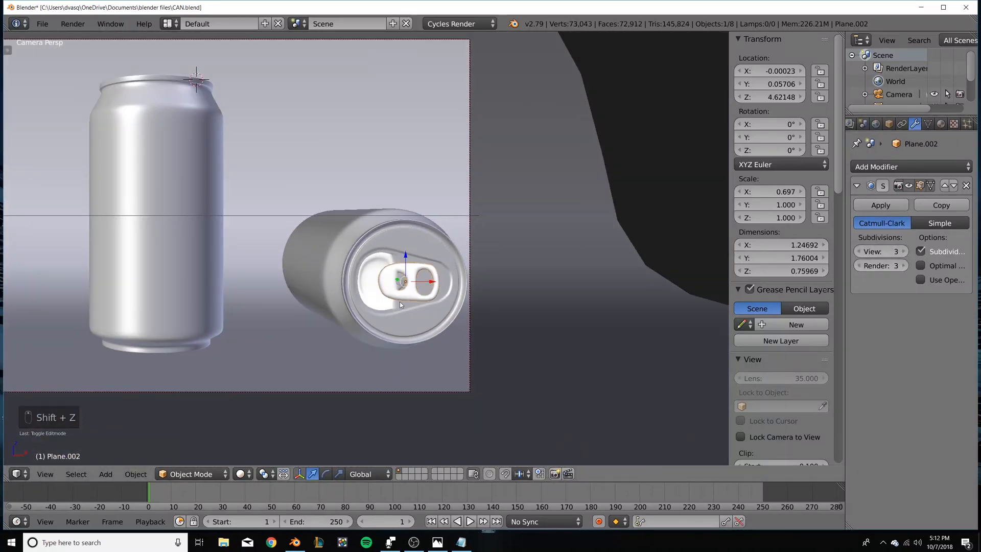
middle_click_drag(400, 301, 422, 255)
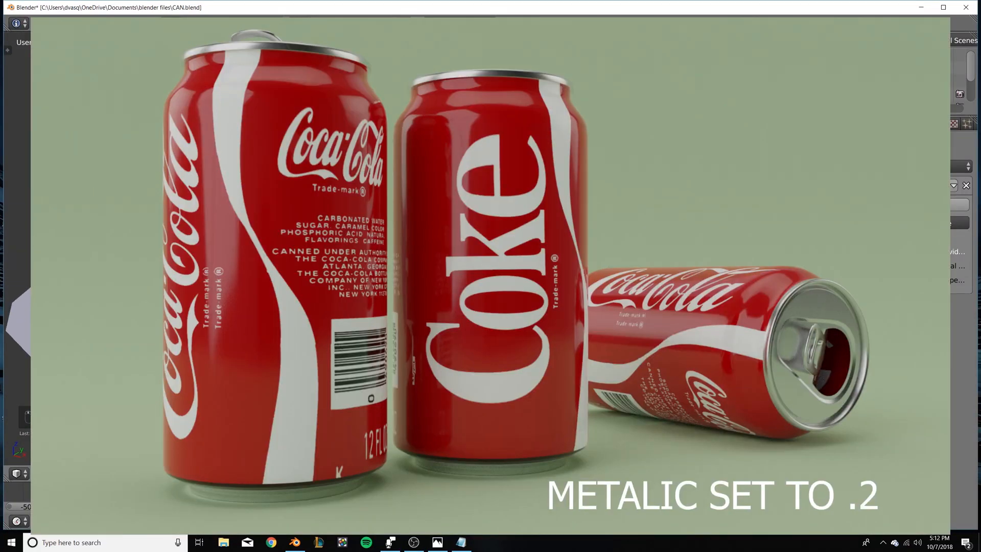
scroll(421, 255, "up", 3)
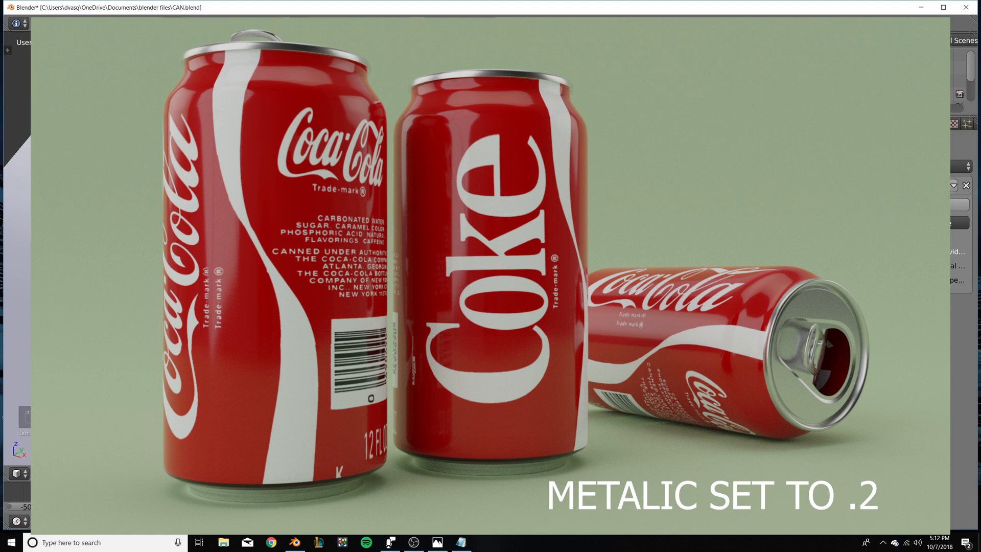